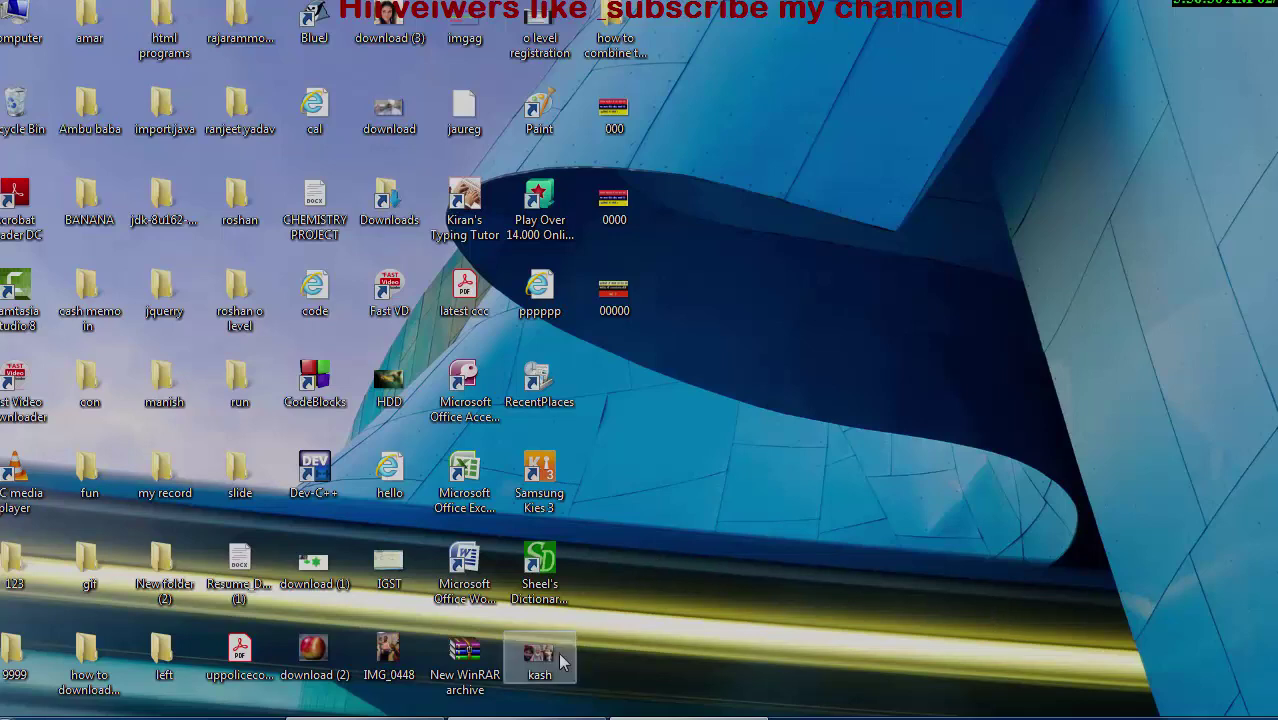
Step: Bring Tally forward and start Create Company from Company Info. (Alt+F3)
left_click(465, 712)
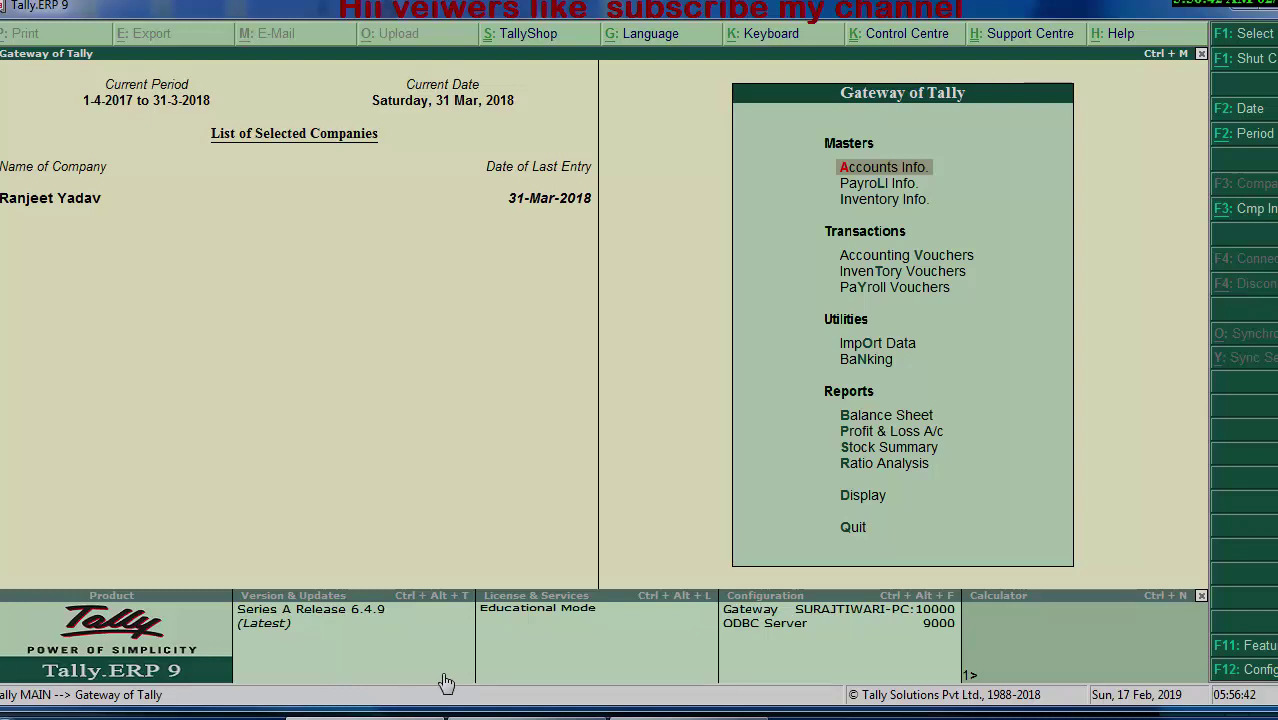
key("alt+F3")
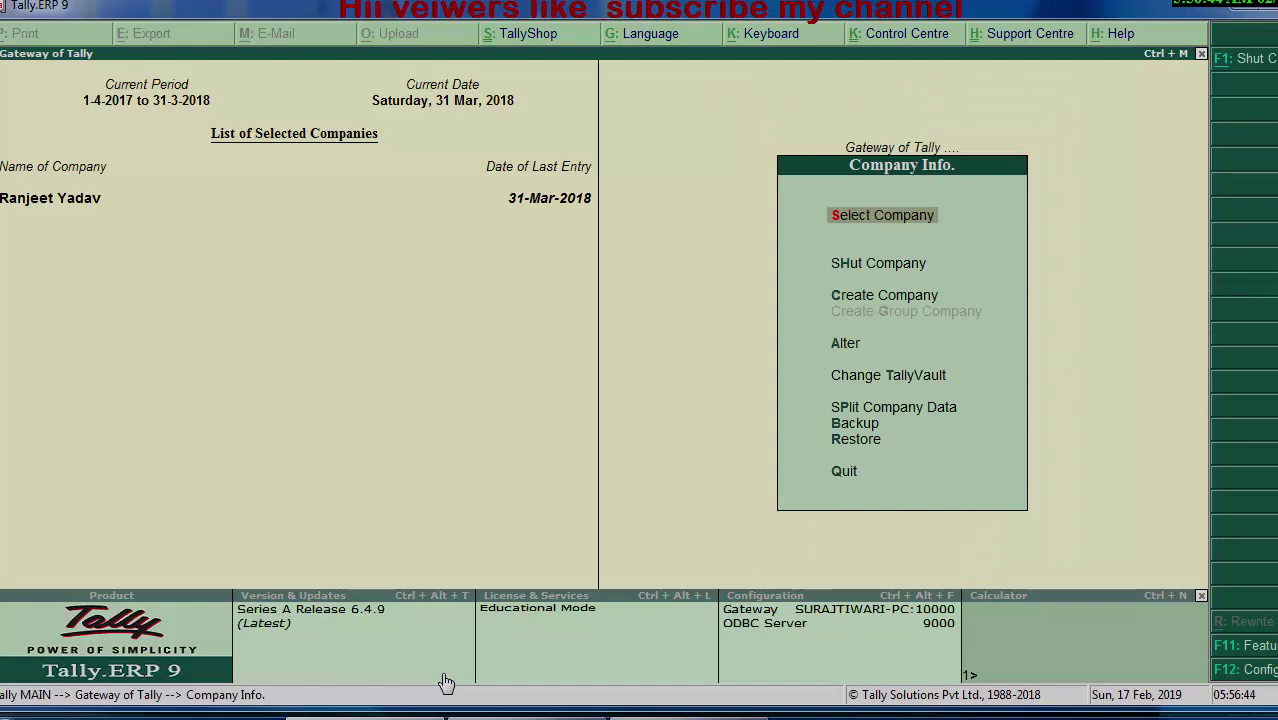
left_click(885, 295)
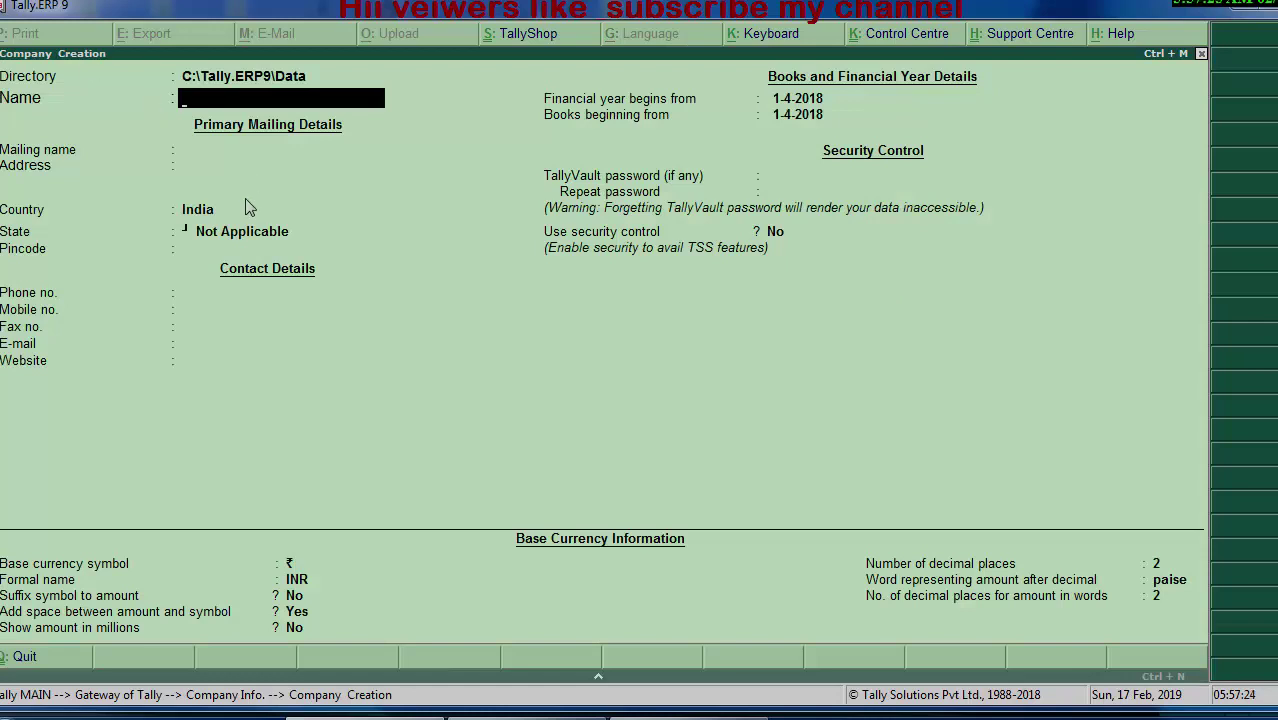
Step: Name the company The Signin Institute, keep the mailing name, and enter its address lines
type("T")
type("he S")
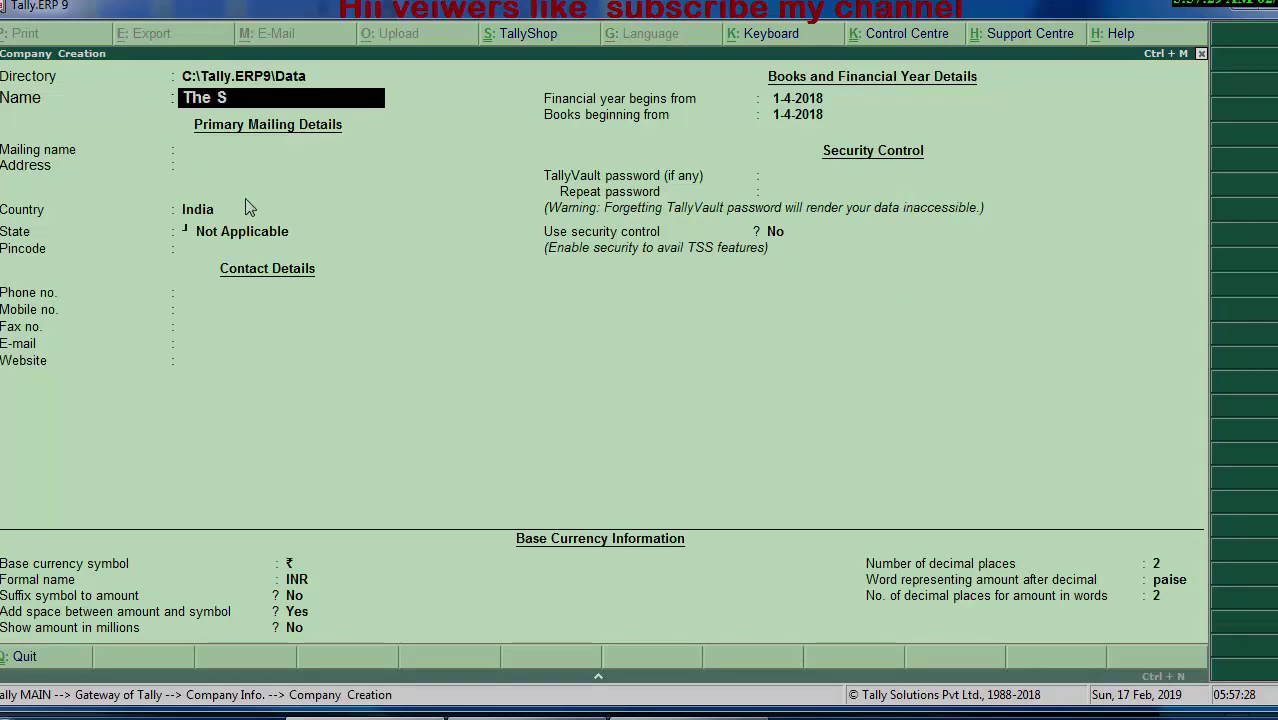
type("ignin")
type(" Inst")
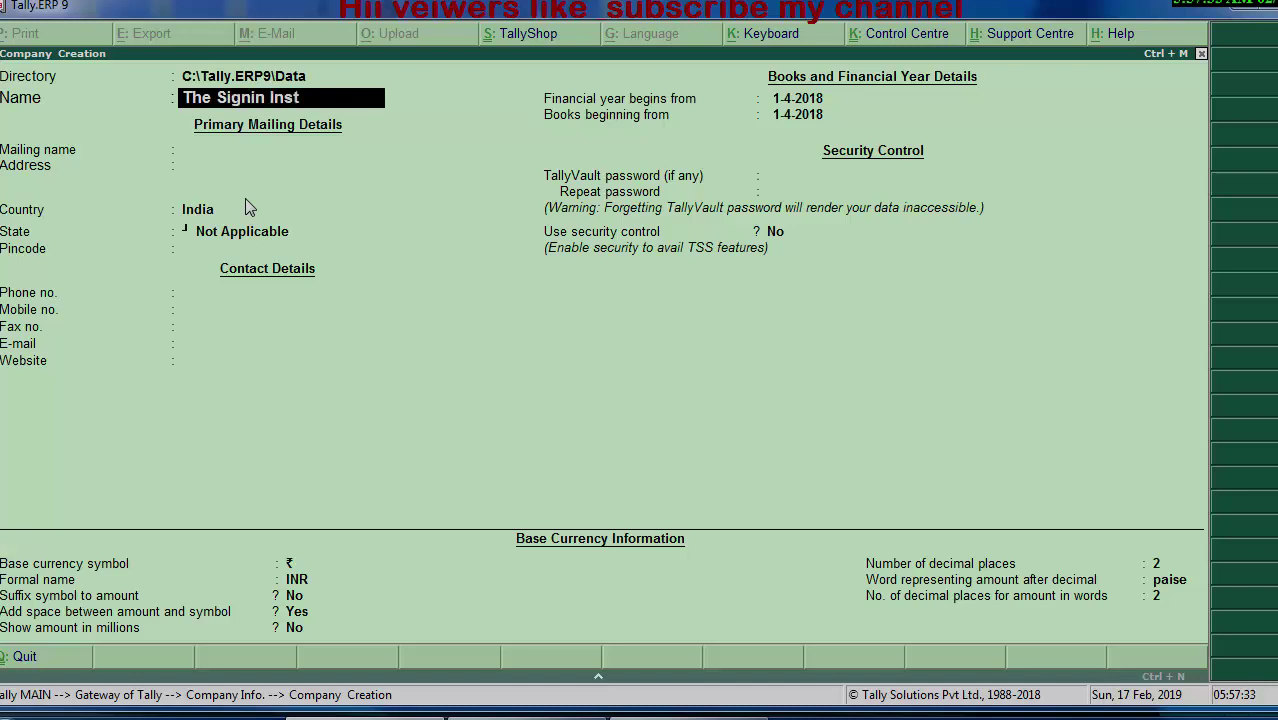
type("itute")
key("Return")
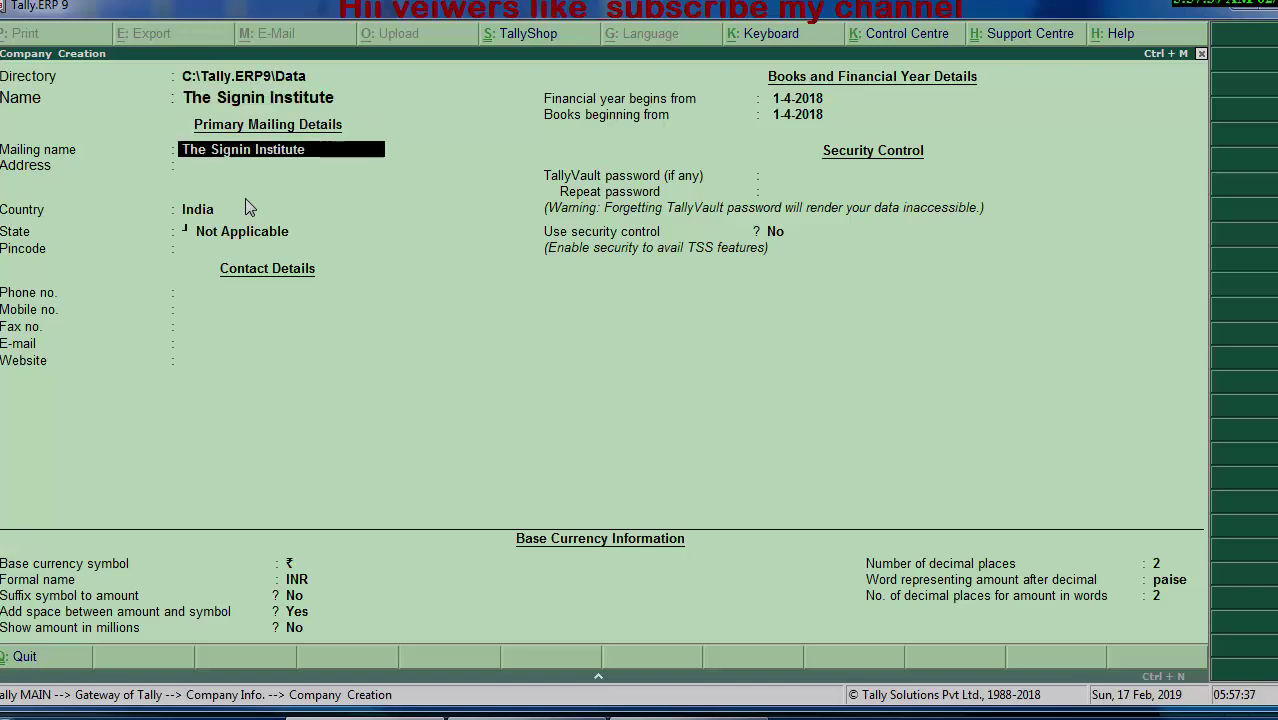
key("Return")
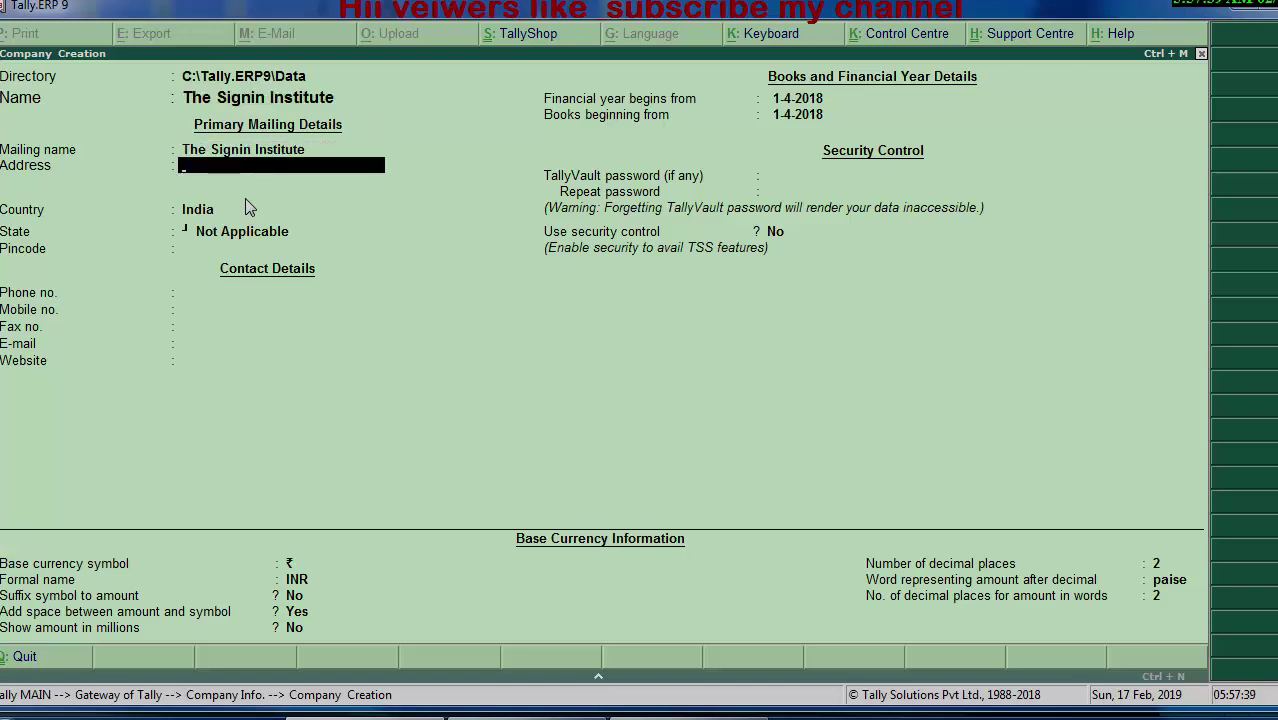
type("New")
type(" c")
type("p")
key("BackSpace")
type("ol")
type("ony d")
key("BackSpace")
type("De")
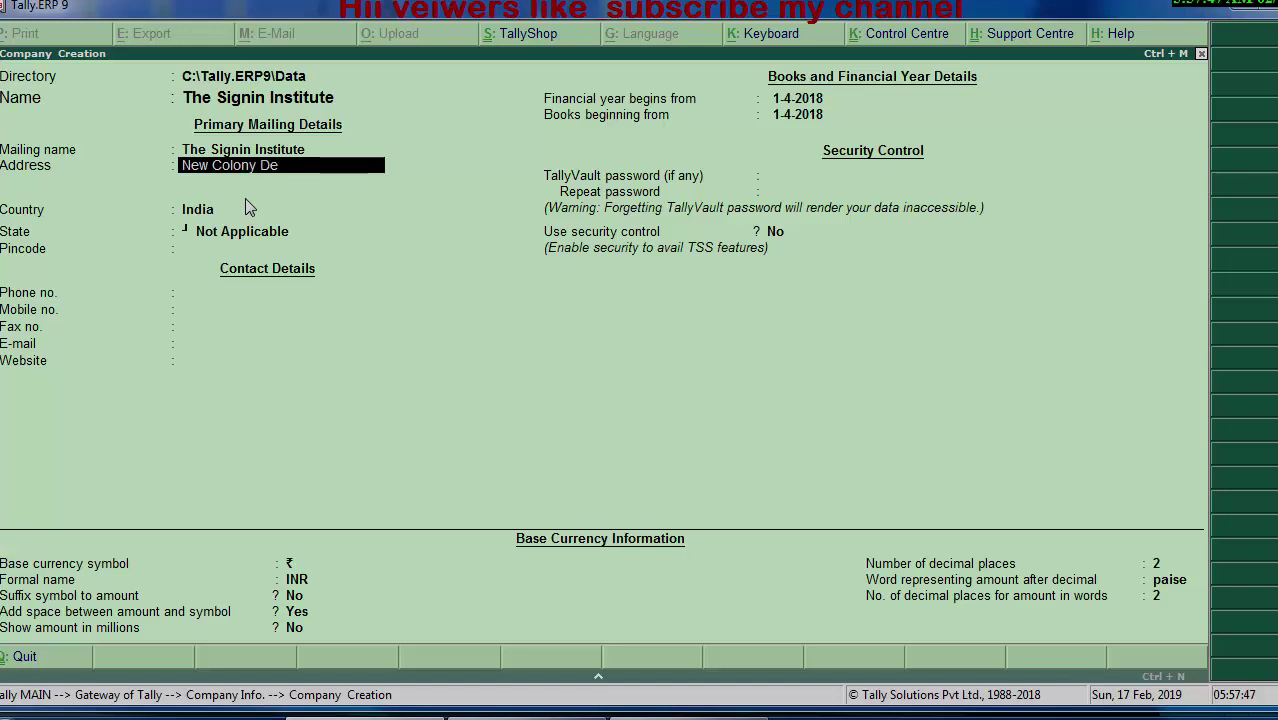
type("ori")
type("a")
key("Return")
type("2")
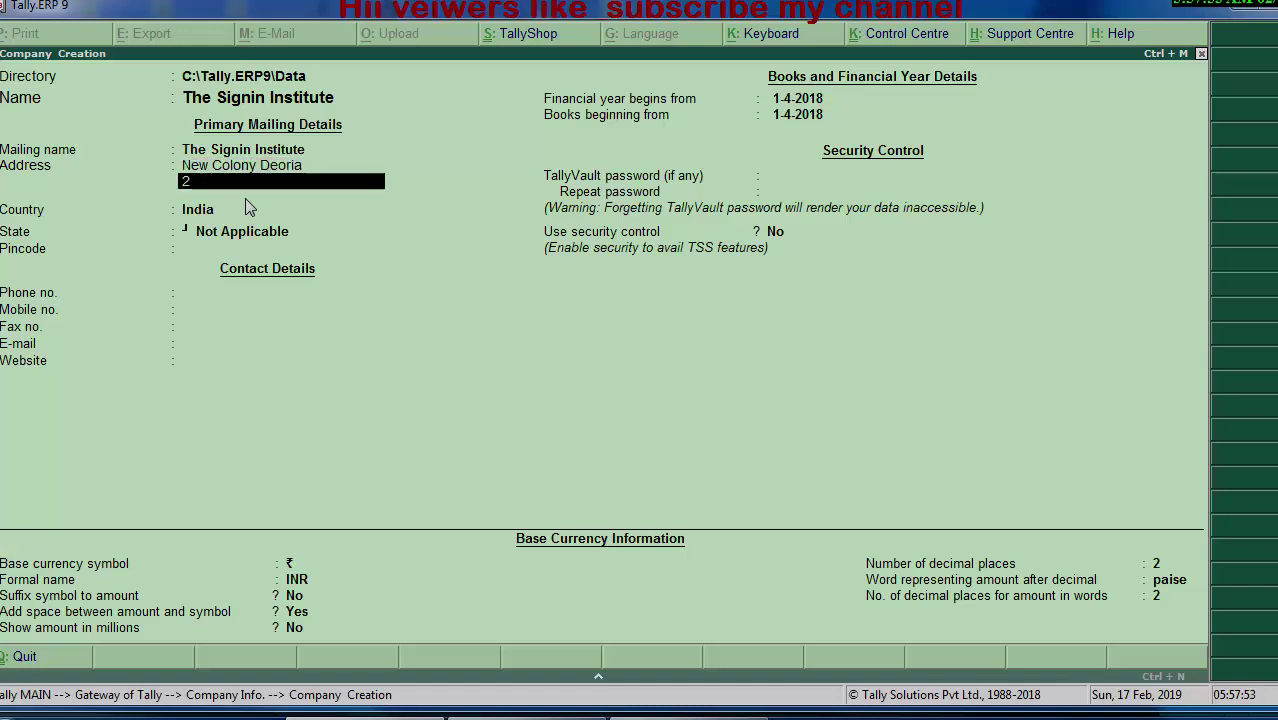
type("7400")
type("1")
key("Return")
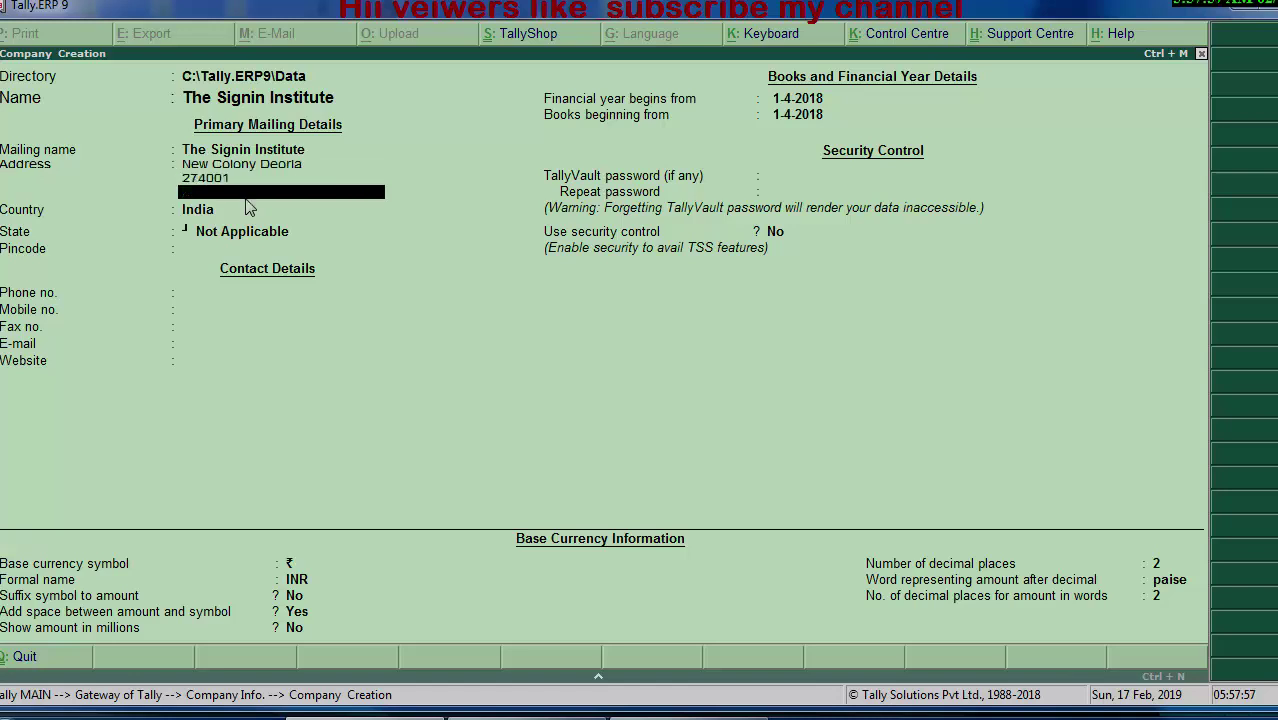
Step: Choose Uttar Pradesh as the state, enter the pincode, and skip the contact fields
key("Return")
key("Return")
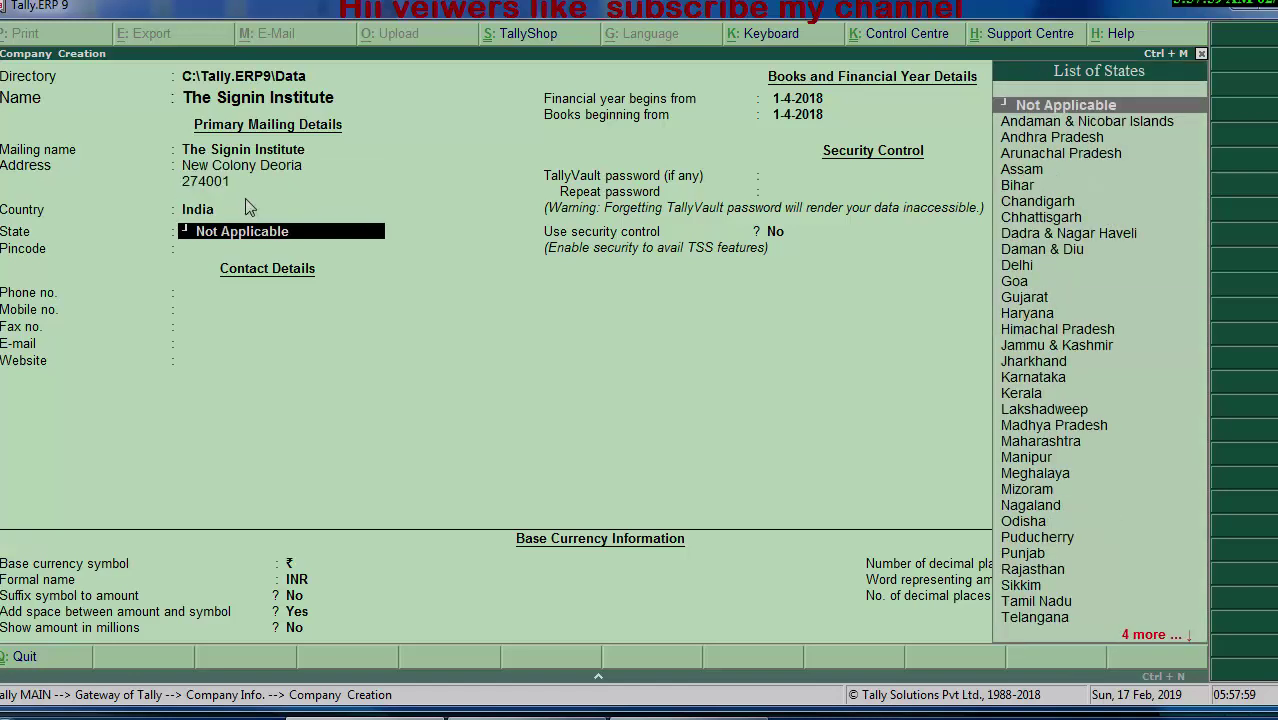
type("U")
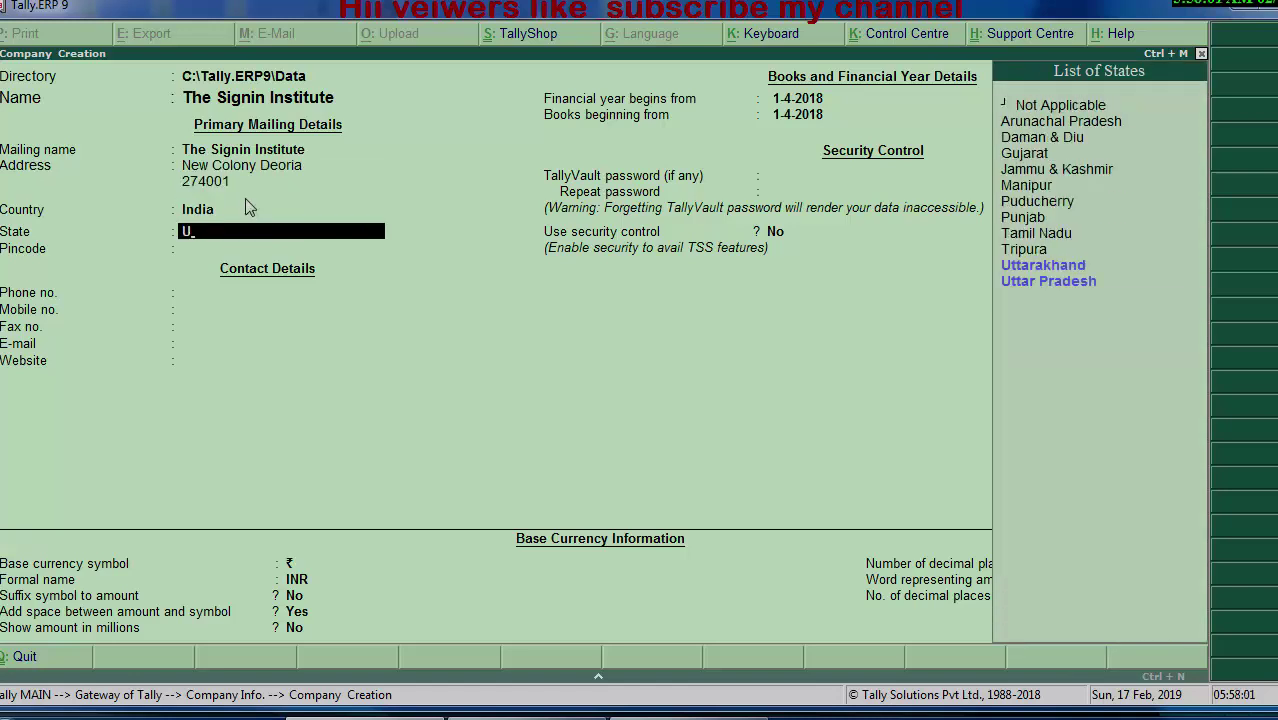
key("Down")
key("Down")
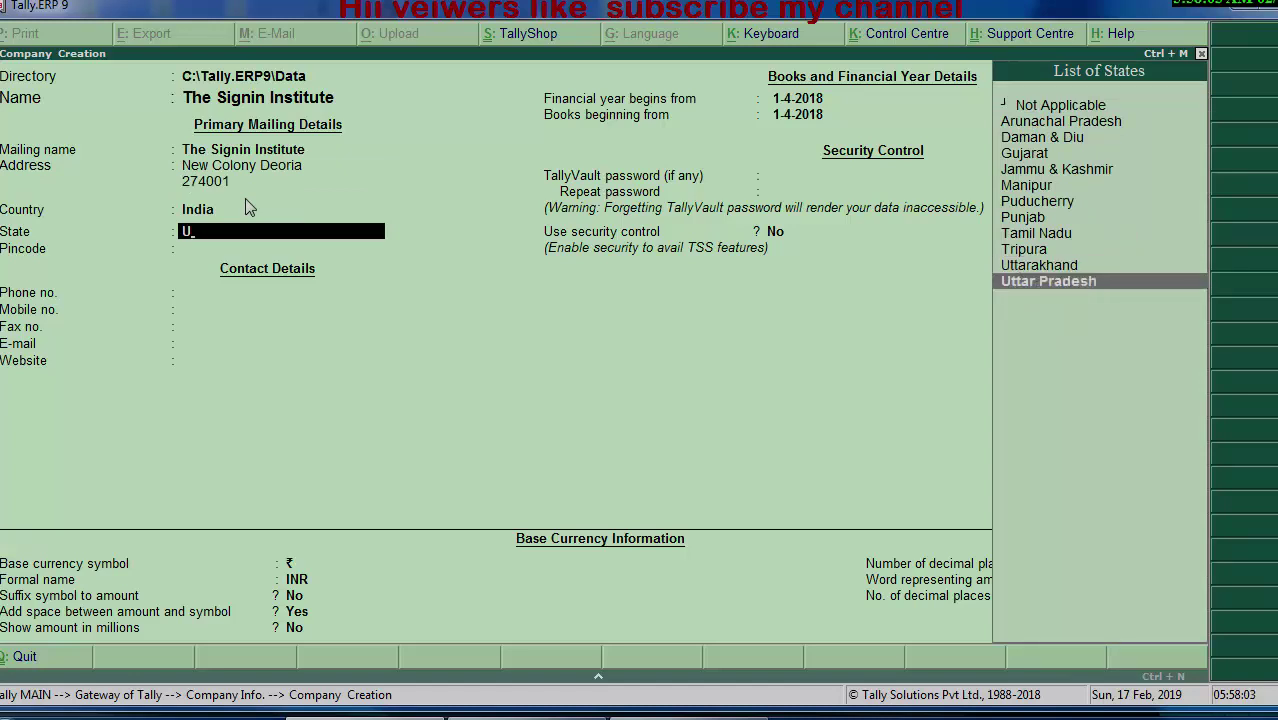
key("Return")
type("2")
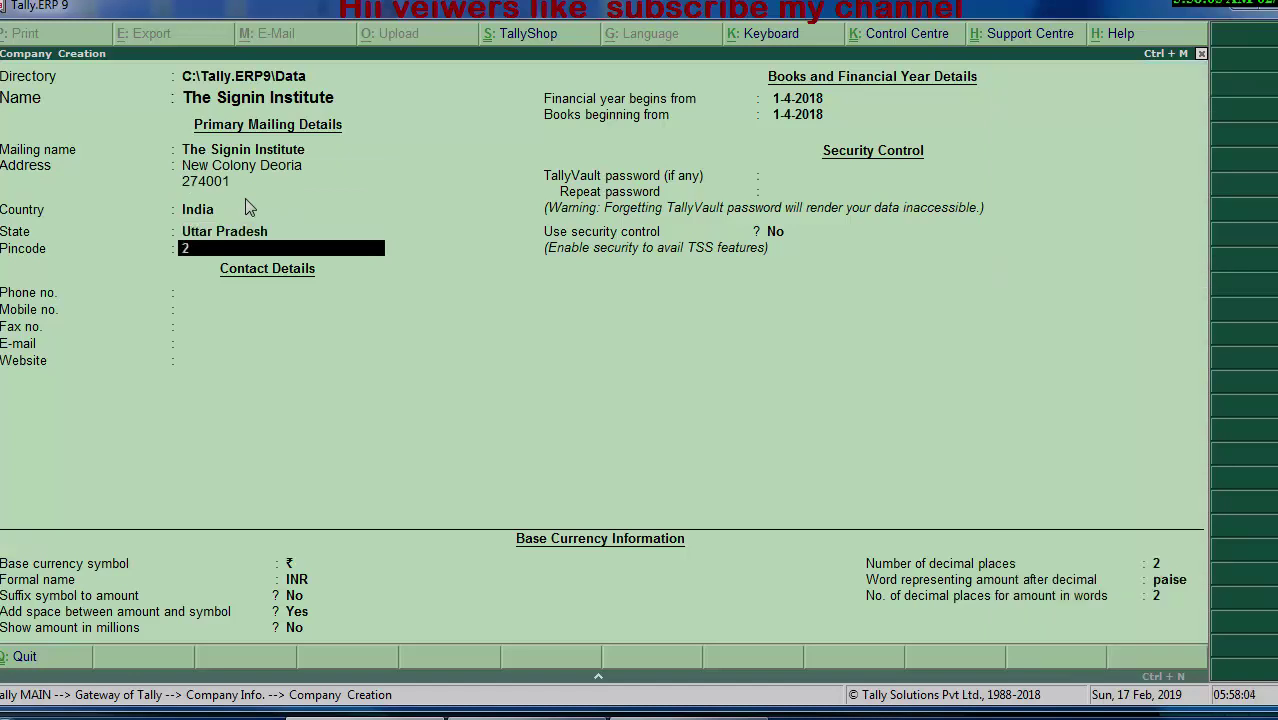
type("7400")
type("1")
key("Return")
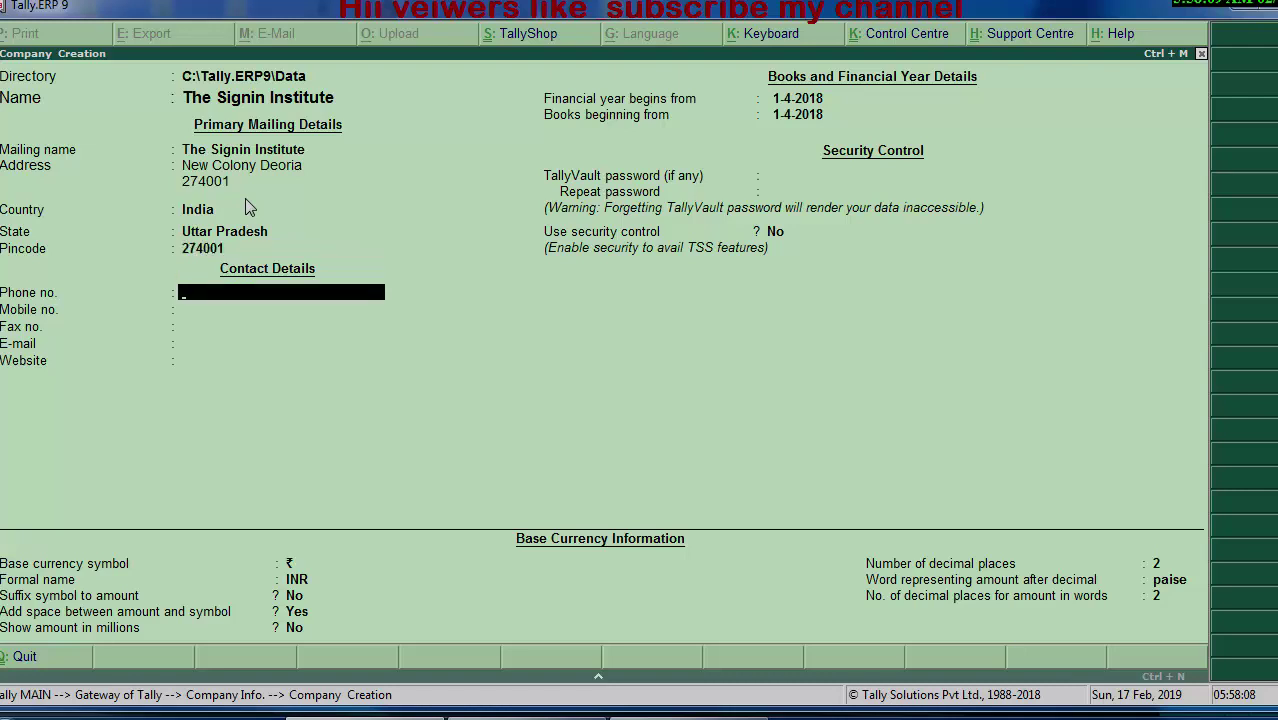
key("Return")
key("Return")
key("Return")
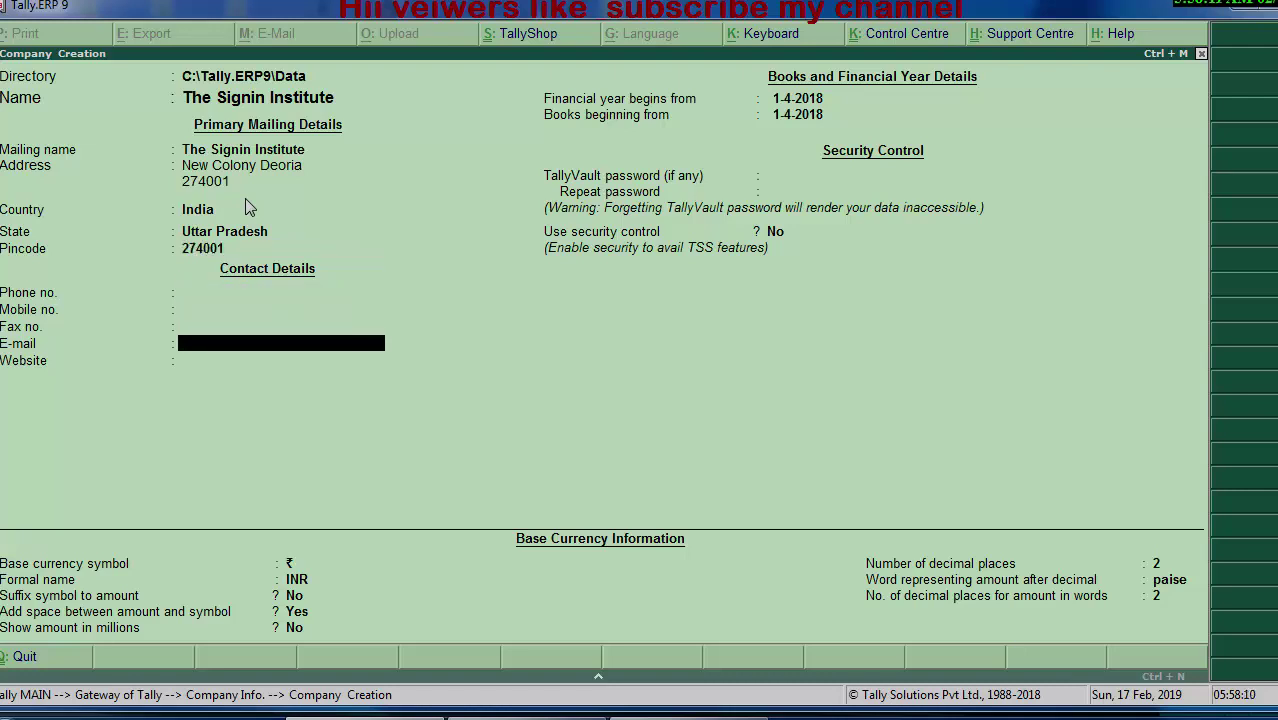
key("Return")
key("Return")
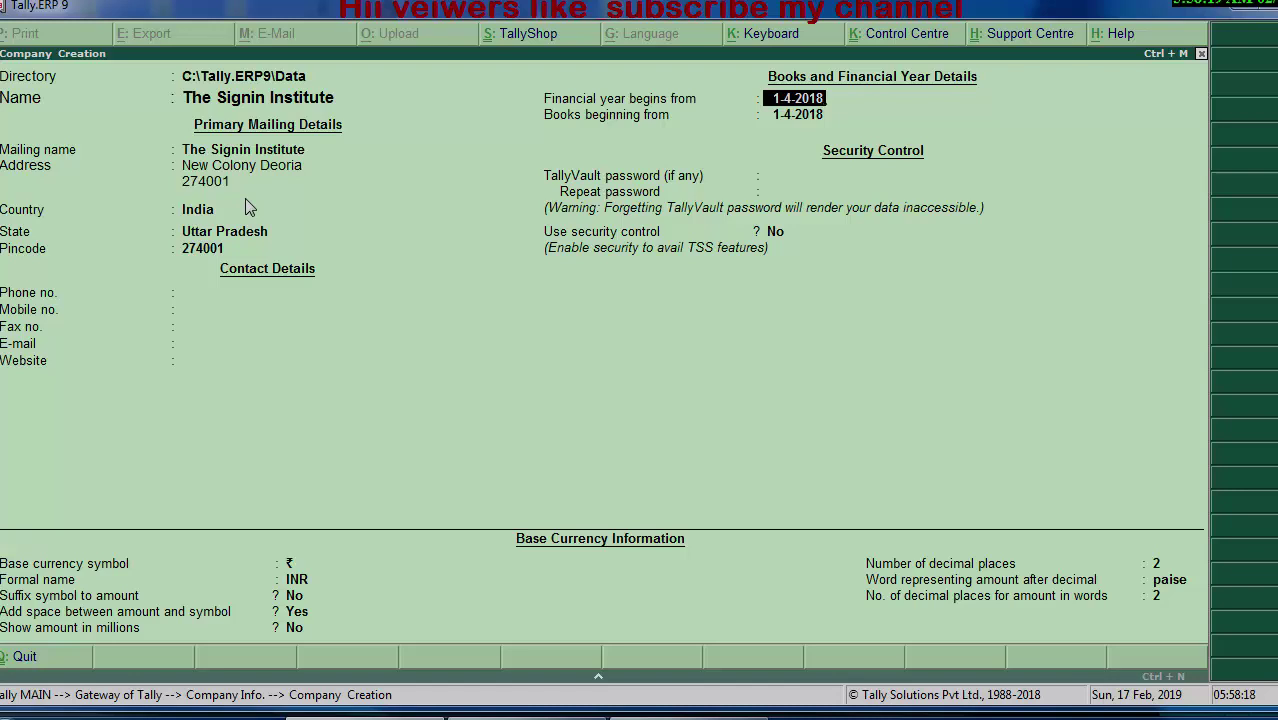
Step: Set financial year start to 1-4-2017 and books beginning to 31-3-2018, leaving other fields unchanged
key("BackSpace")
type("7")
key("Return")
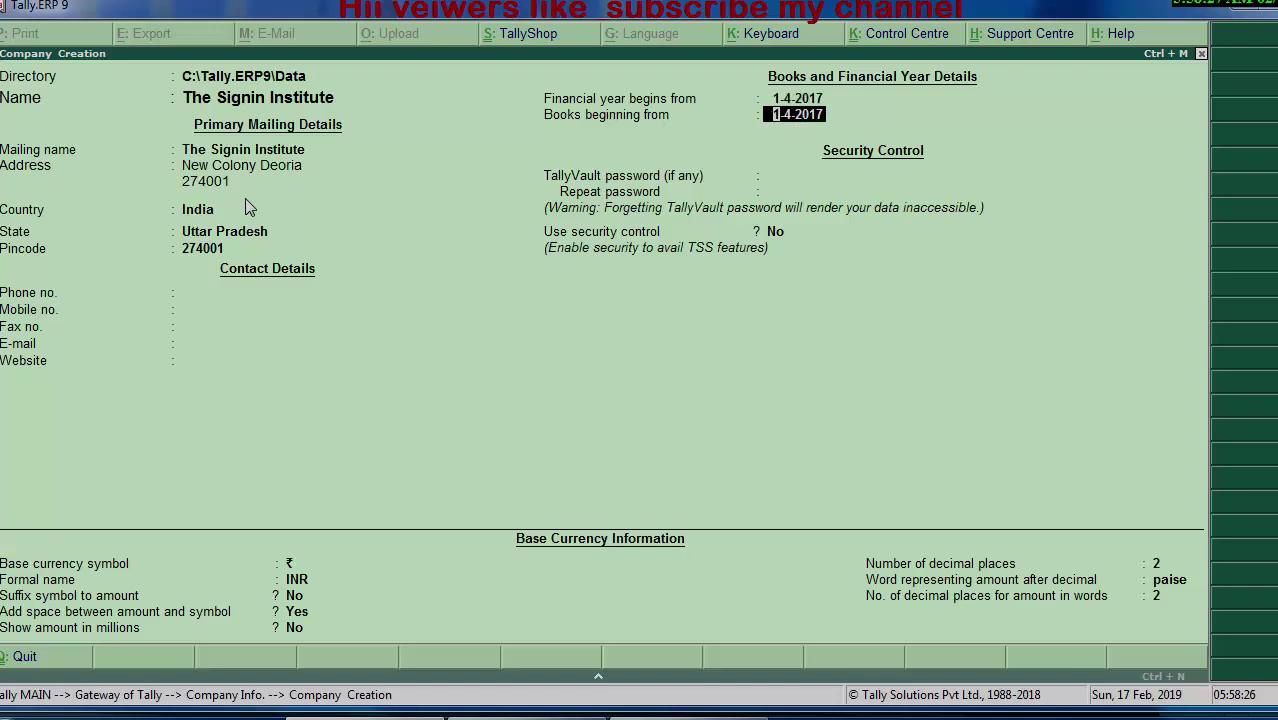
type("31-3")
type("-")
type("201")
type("8")
key("Return")
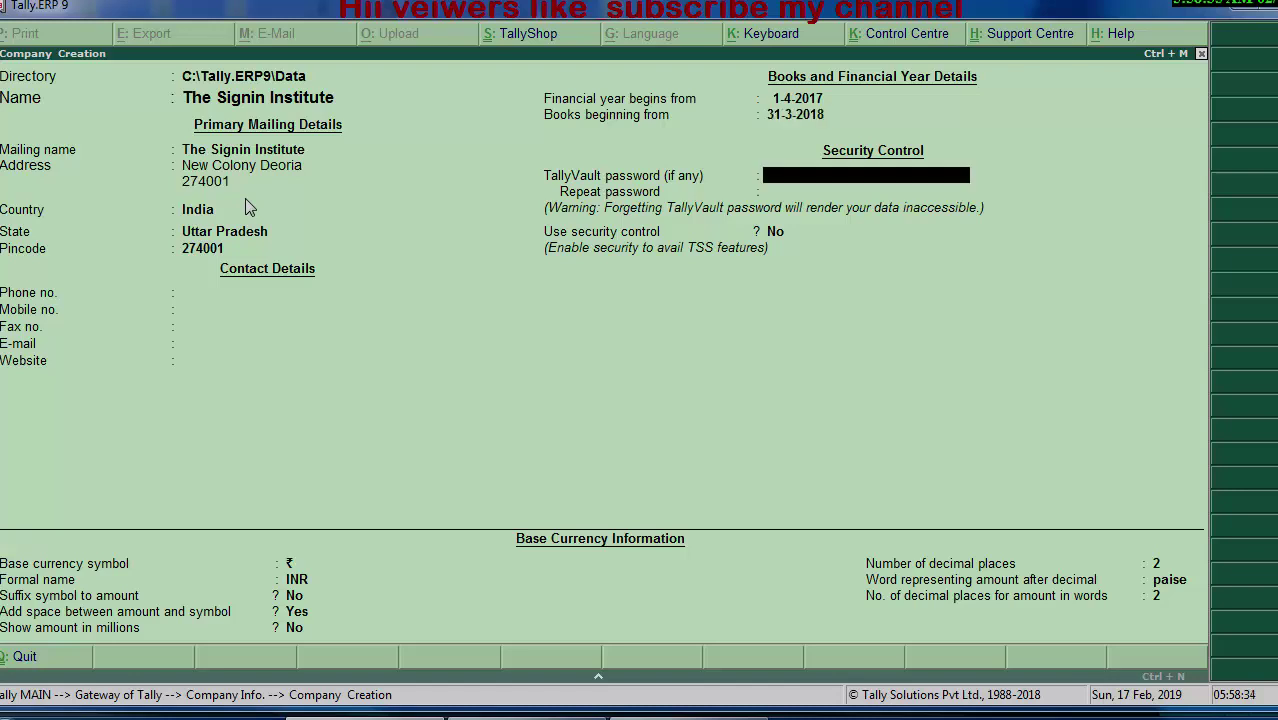
key("Return")
key("Return")
key("Return")
key("Return")
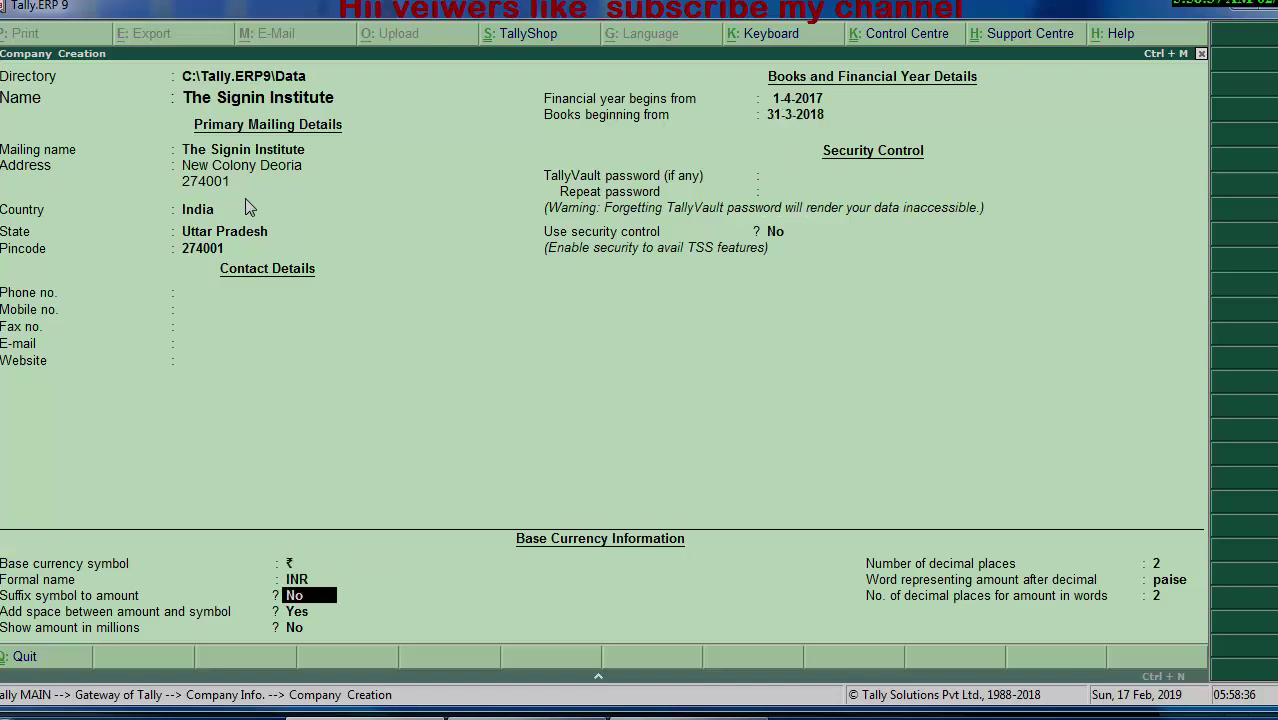
key("Return")
key("Return")
key("Return")
key("Return")
key("Return")
key("Return")
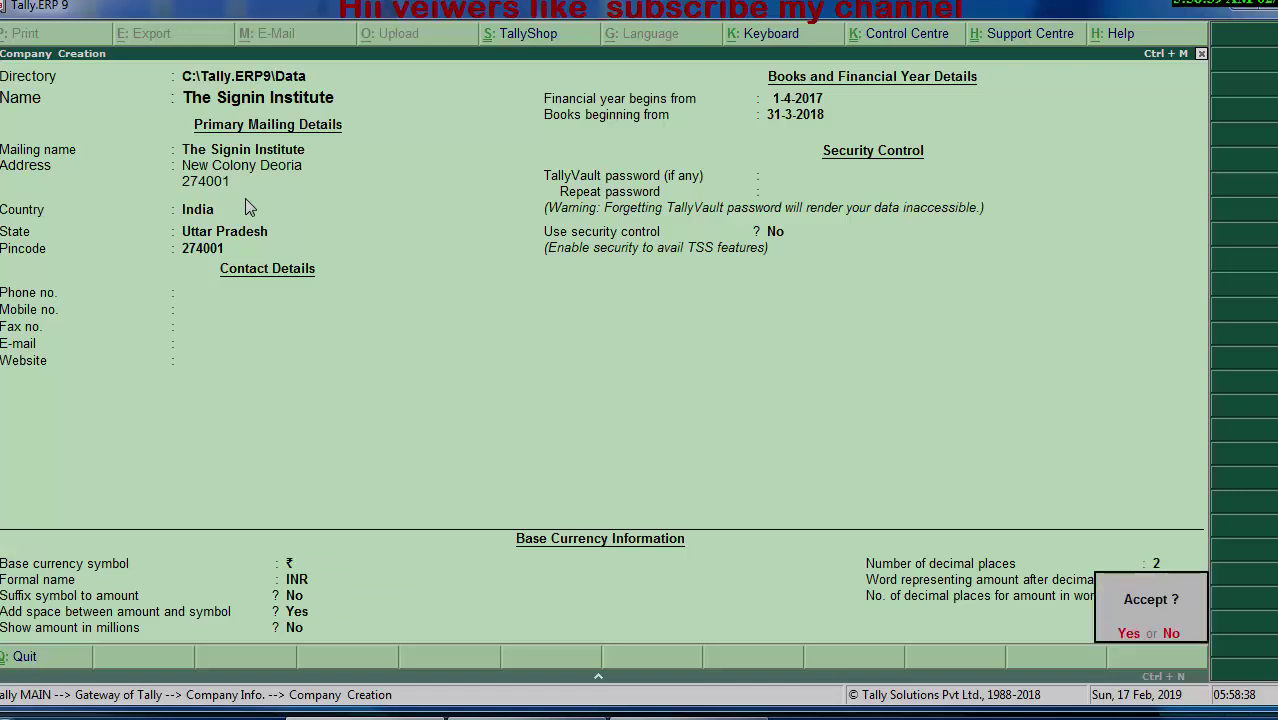
key("Return")
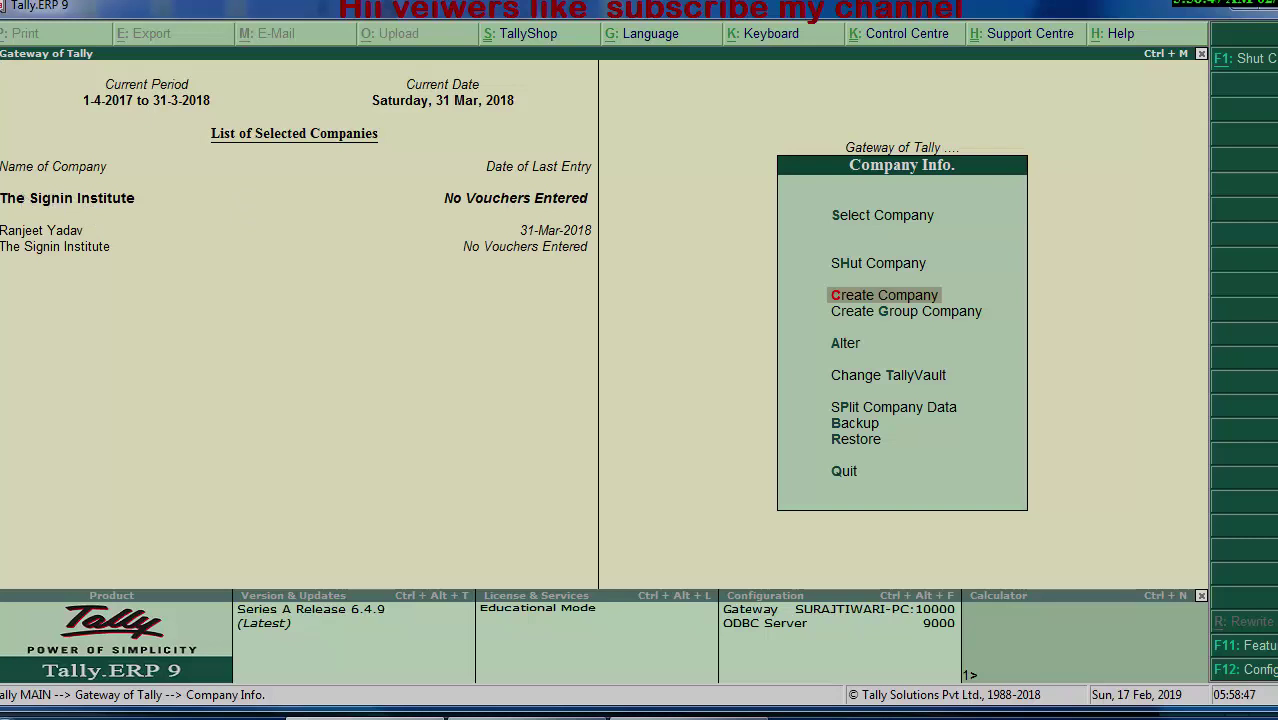
Step: Set Maintain payroll to No in The Signin Institute's Accounting Features and return to the Gateway
key("Escape")
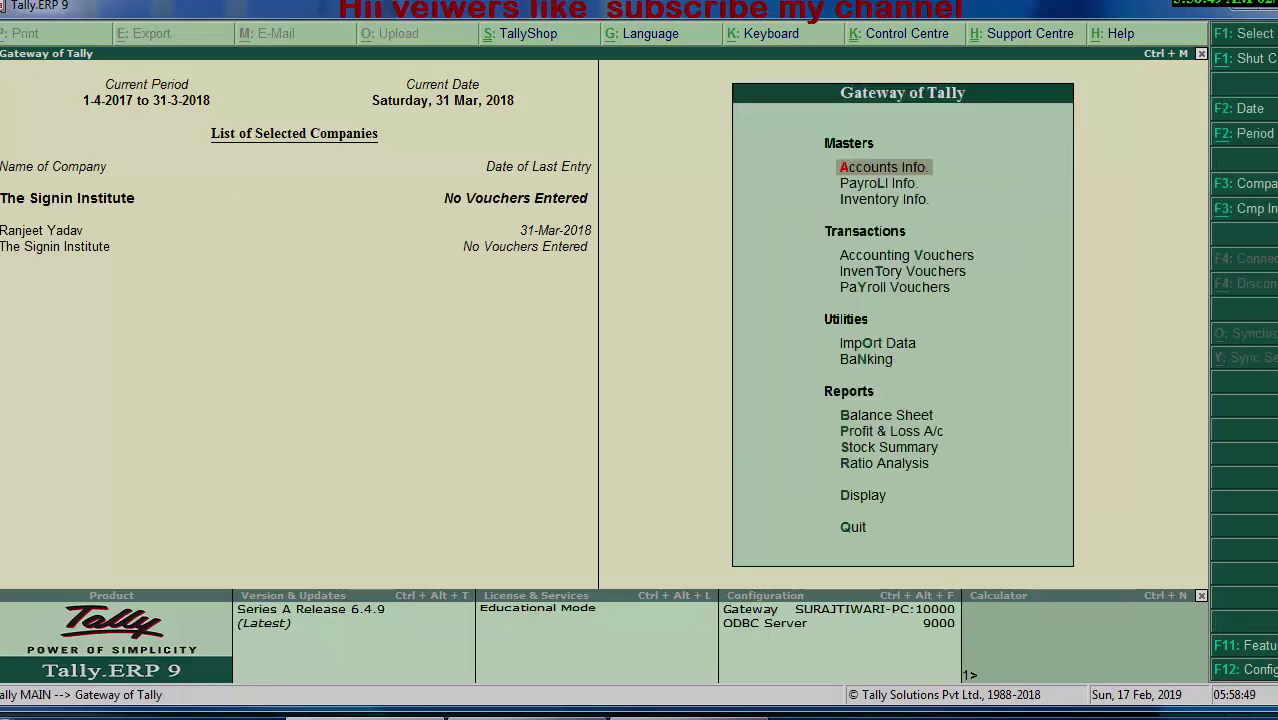
key("F11")
key("Return")
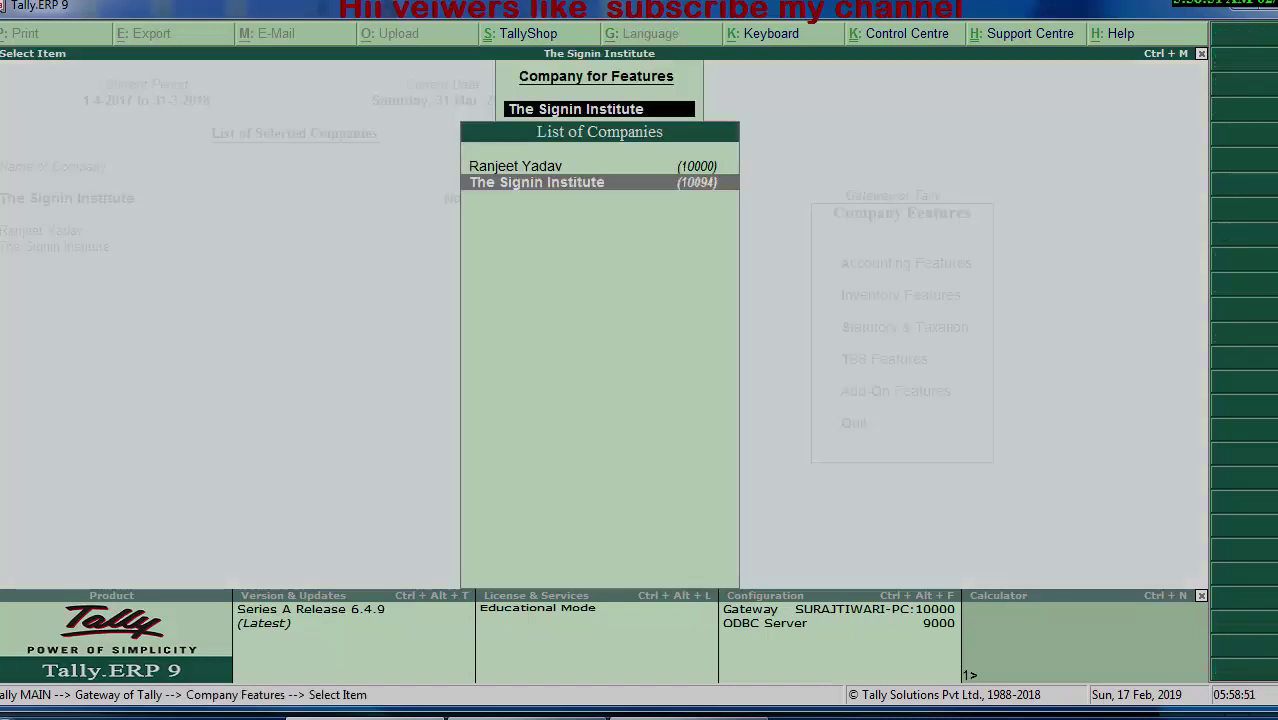
key("Return")
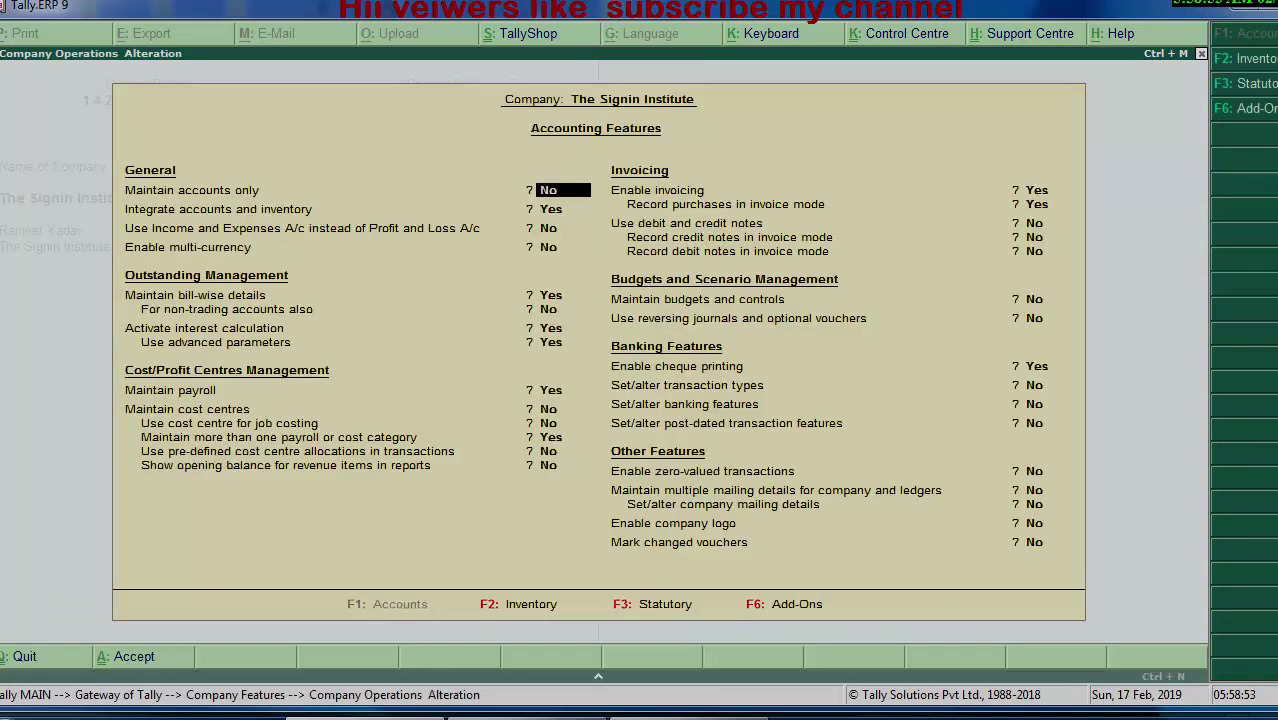
key("Return")
key("Return")
key("Return")
key("Return")
key("Return")
key("Return")
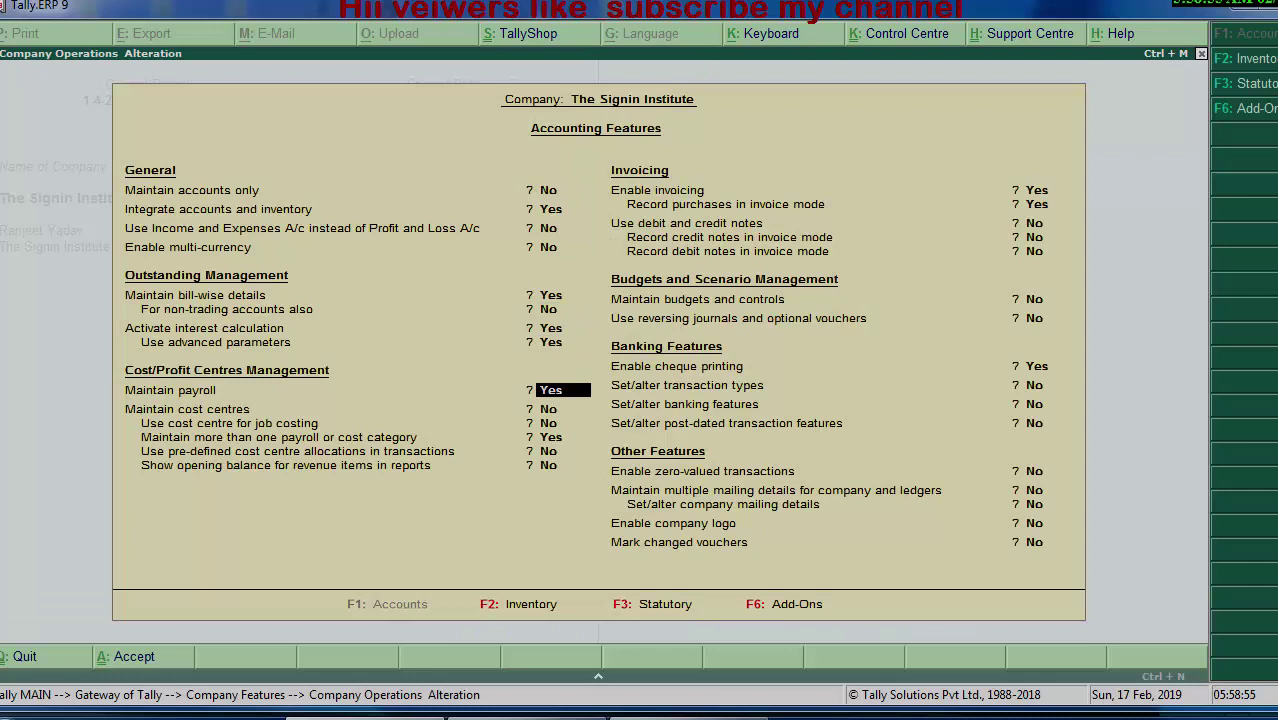
type("n")
key("Return")
key("Return")
key("Return")
key("Return")
key("Return")
key("Return")
key("Return")
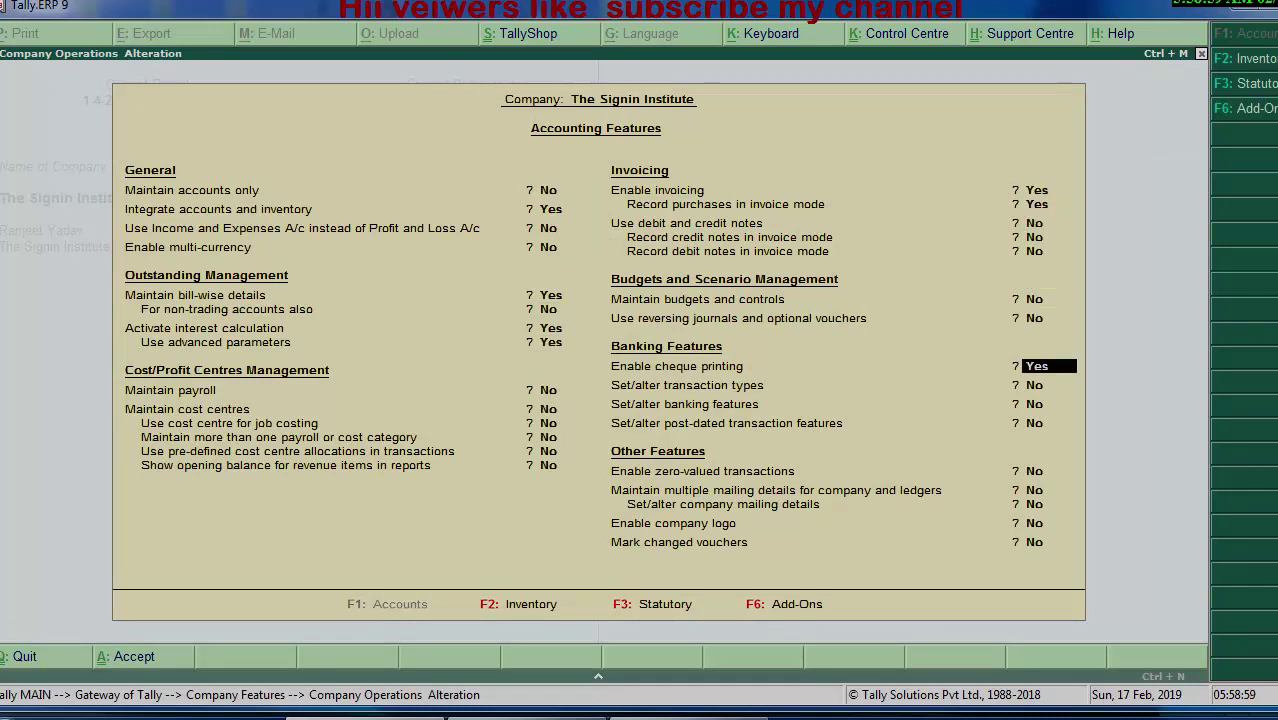
key("Return")
key("Return")
key("Return")
key("Return")
key("Return")
key("Return")
key("Return")
key("Return")
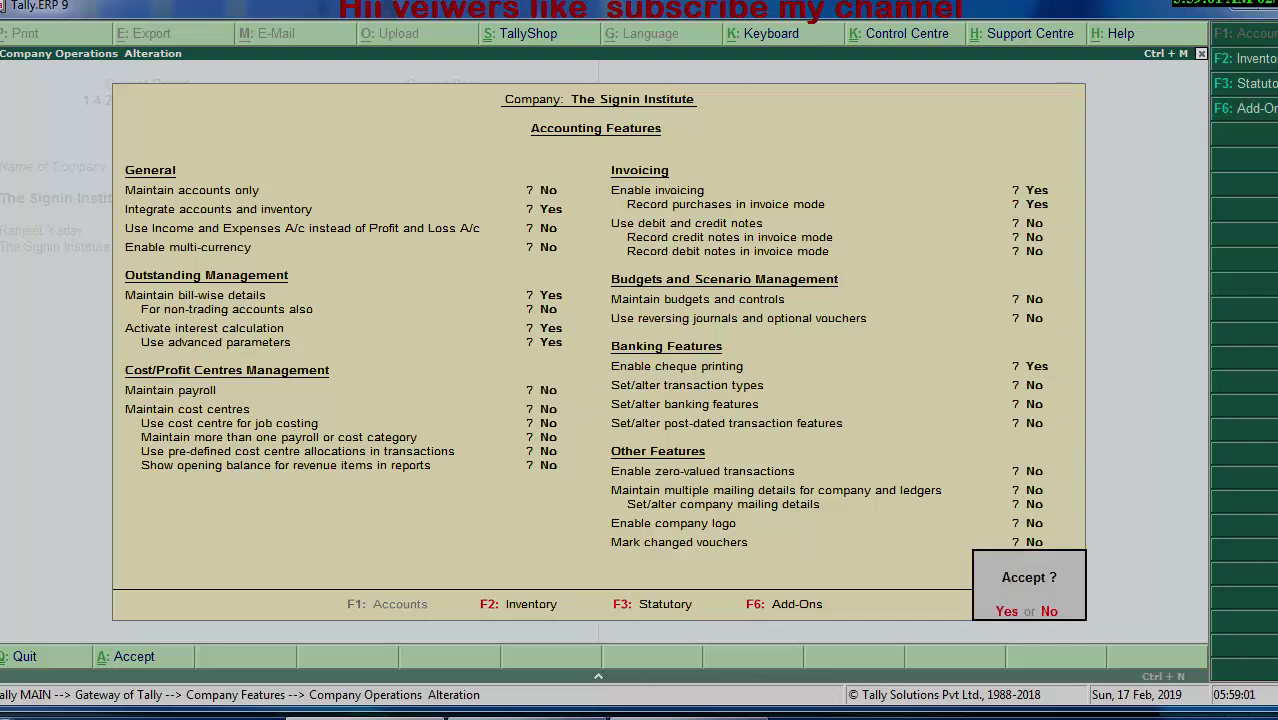
key("Return")
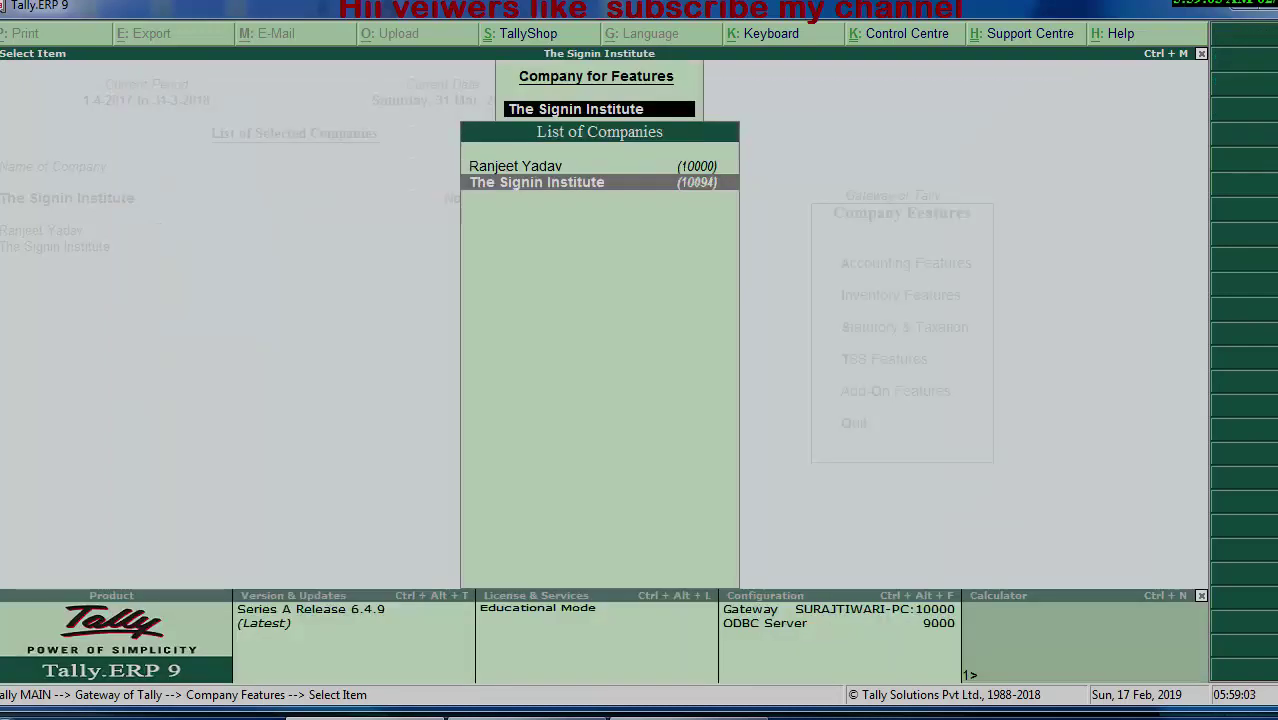
key("Escape")
key("Escape")
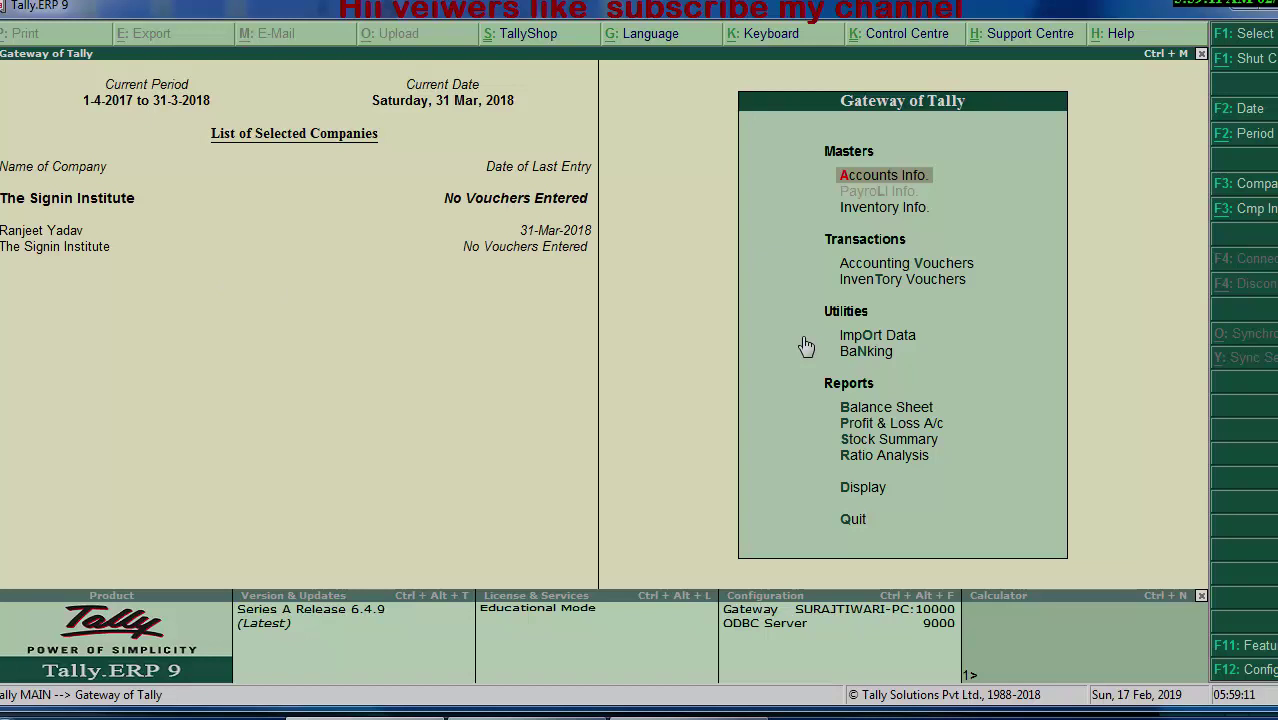
Step: In Statutory & Taxation features for The Signin Institute, set 'Set/alter GST details' to Yes
key("F11")
key("Down")
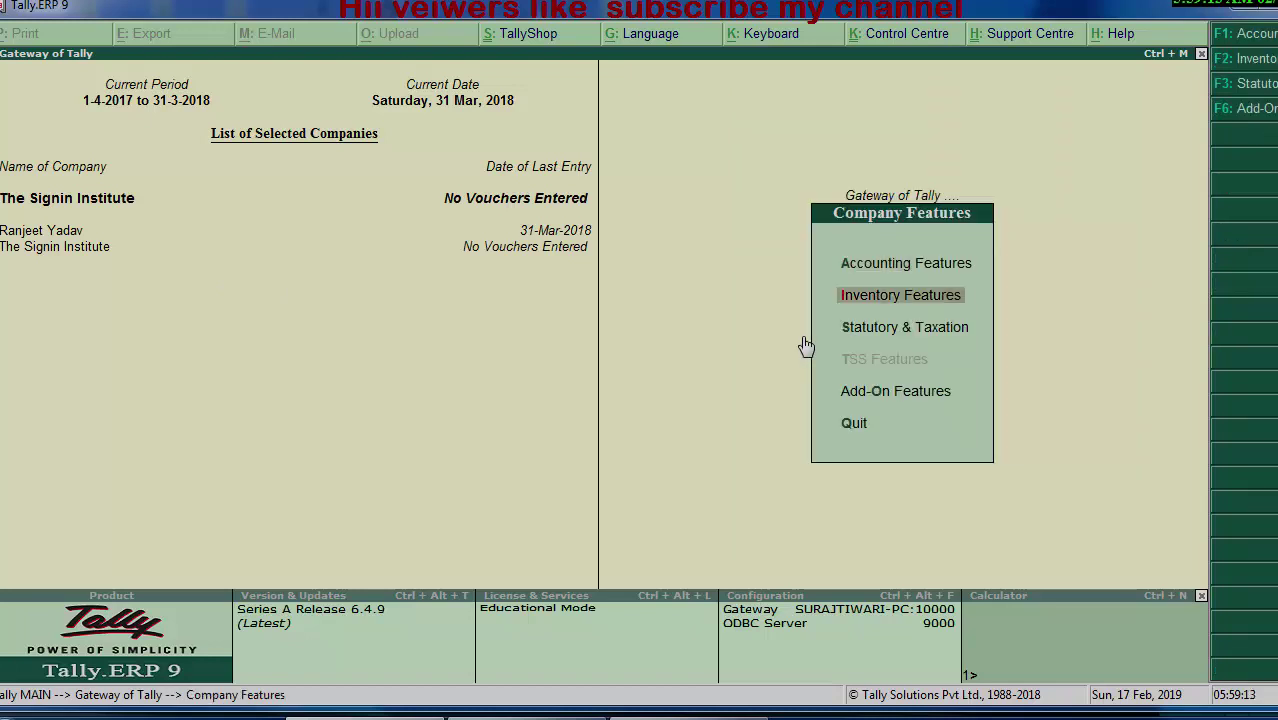
key("Down")
key("Return")
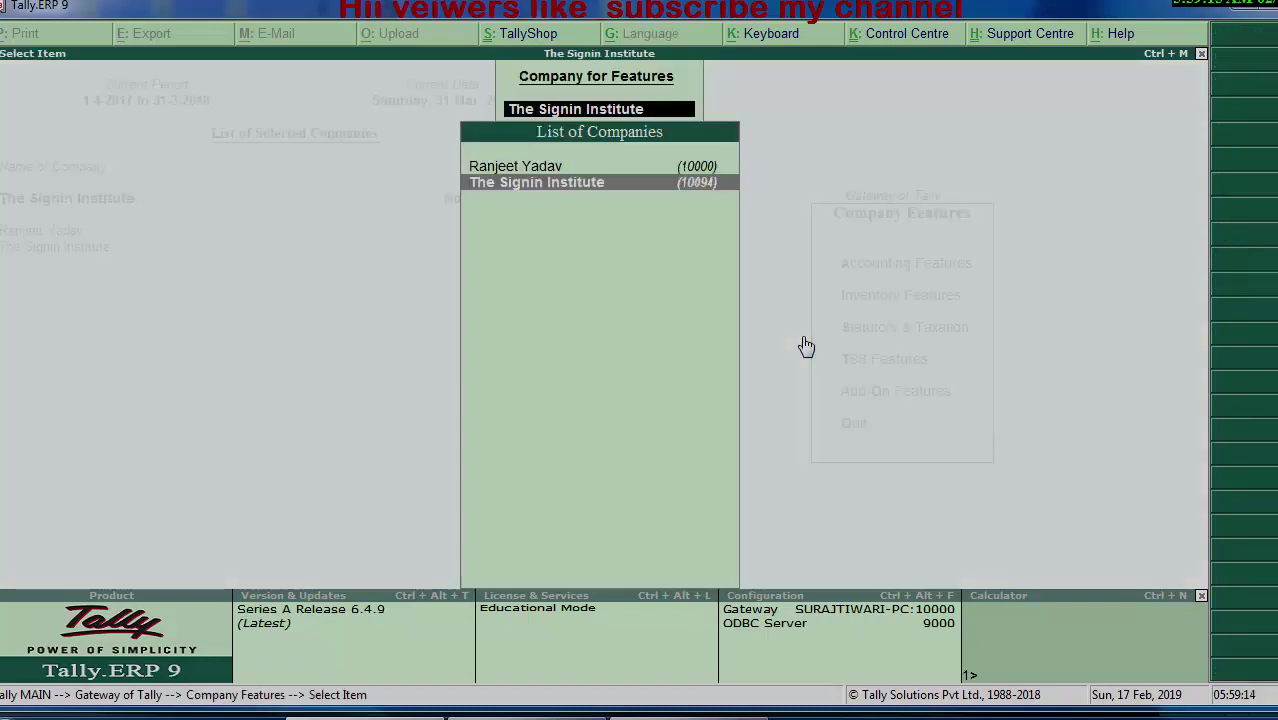
key("Return")
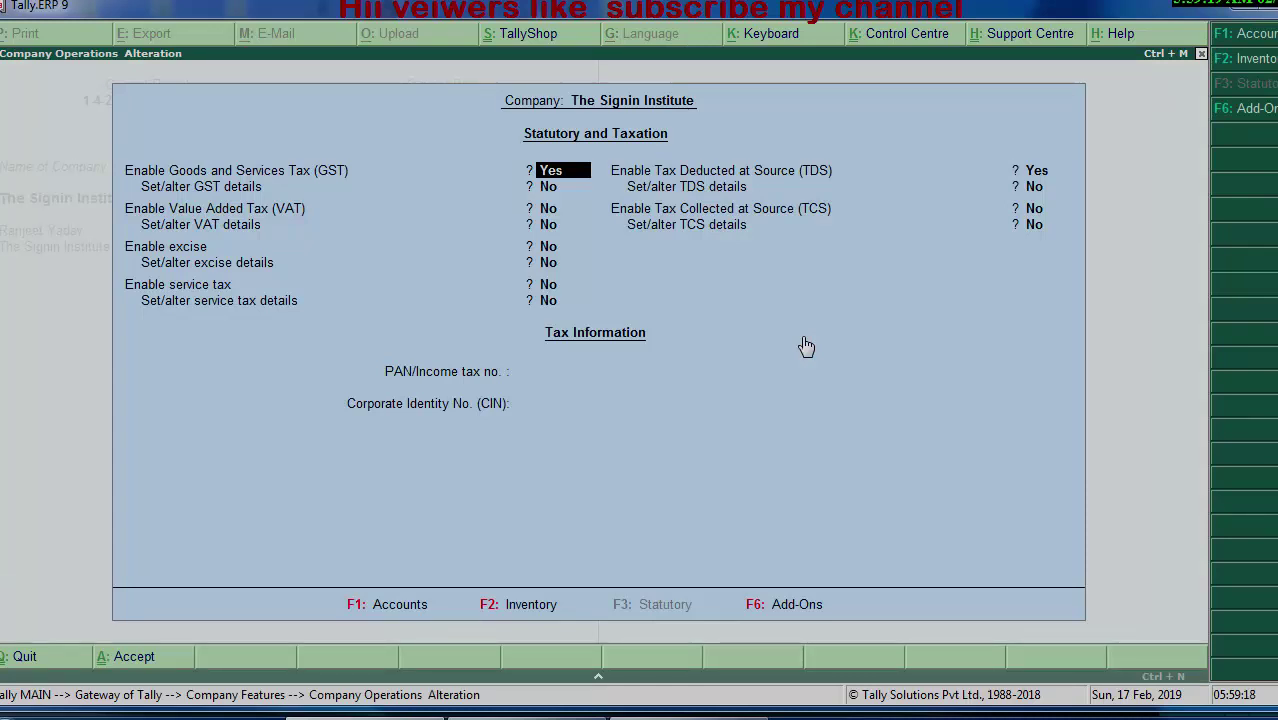
key("Return")
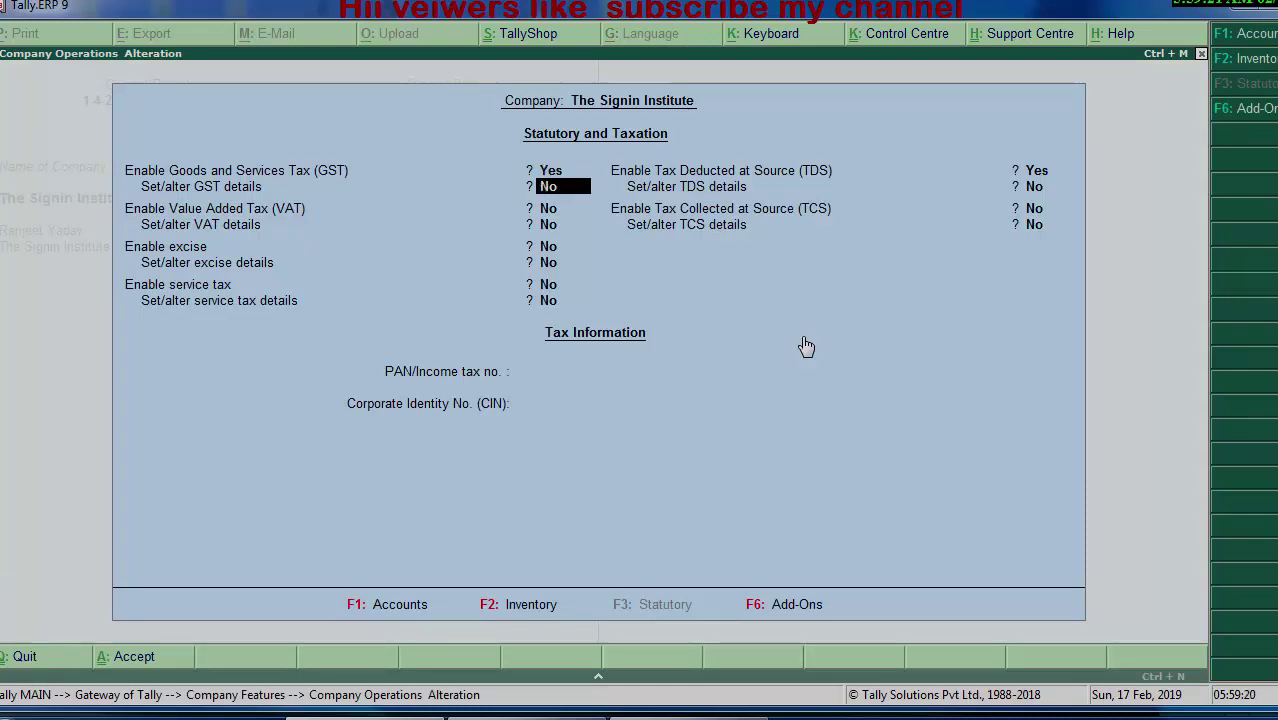
type("y")
key("Return")
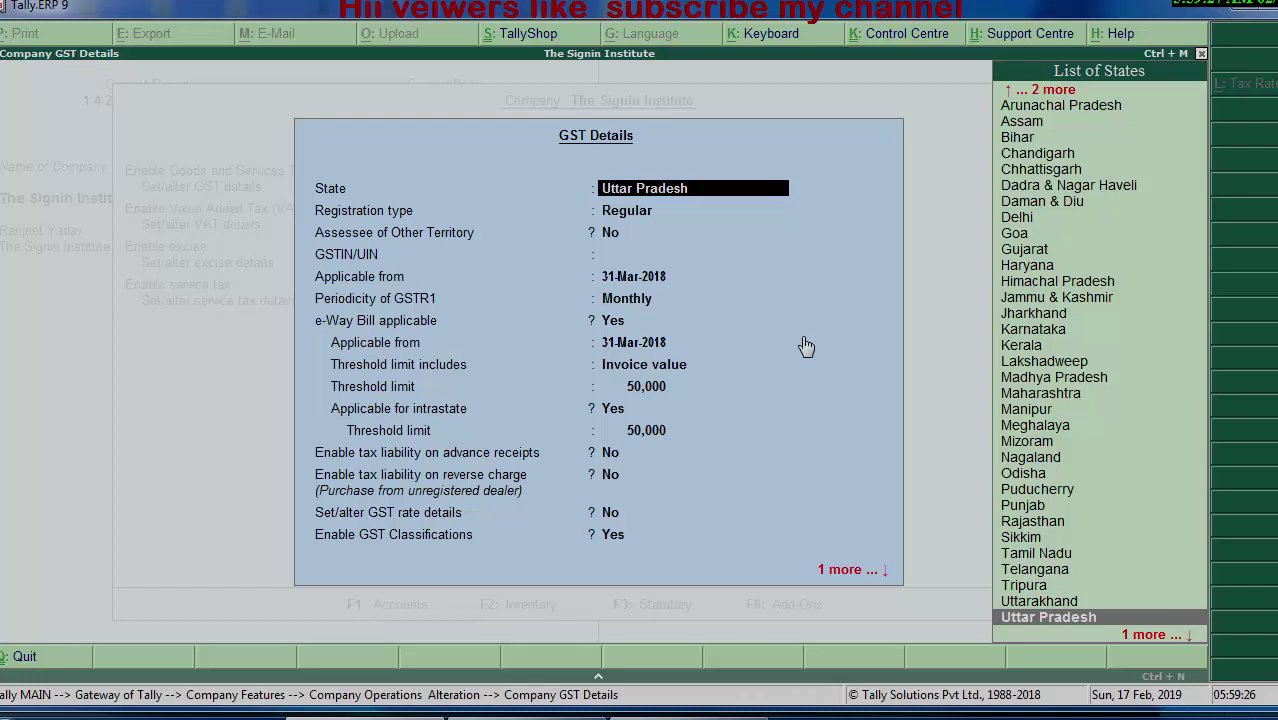
Step: Keep Uttar Pradesh and Regular registration, enter the company's GSTIN, and set applicable from 1-4-2017
key("Return")
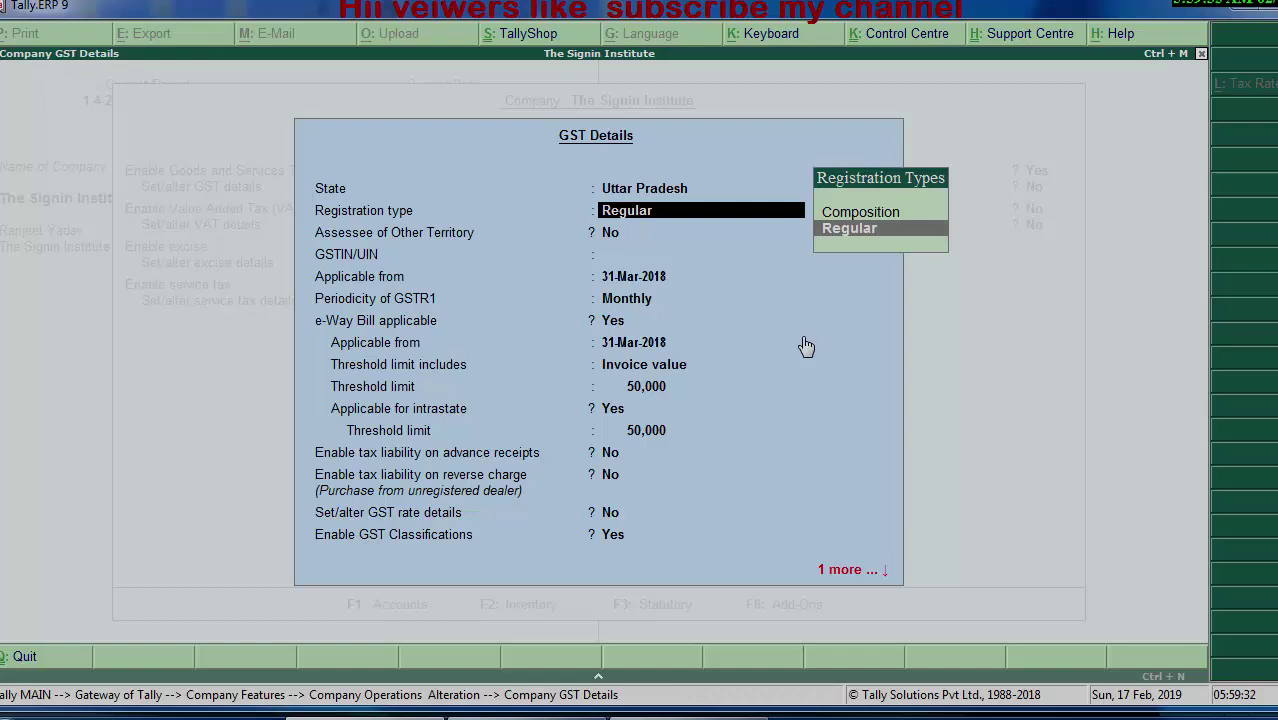
key("Return")
key("Return")
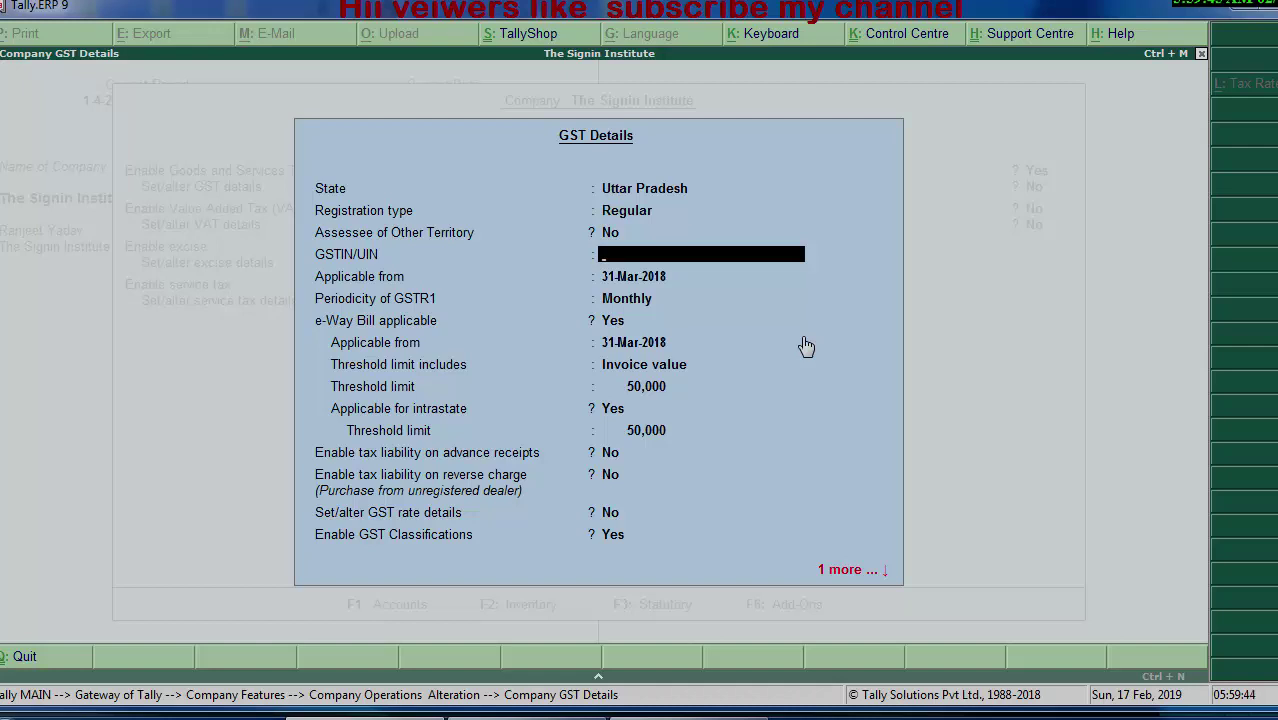
type("AIS")
type("PT")
type("60")
type("51G")
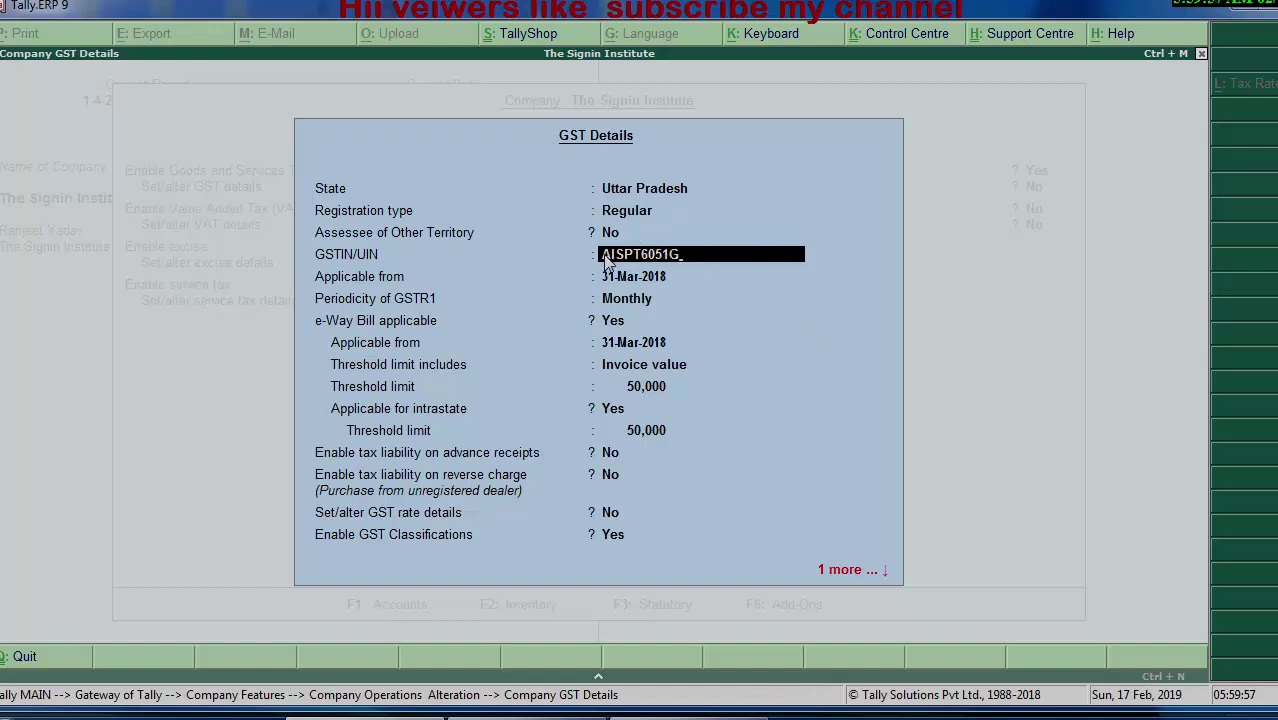
key("Return")
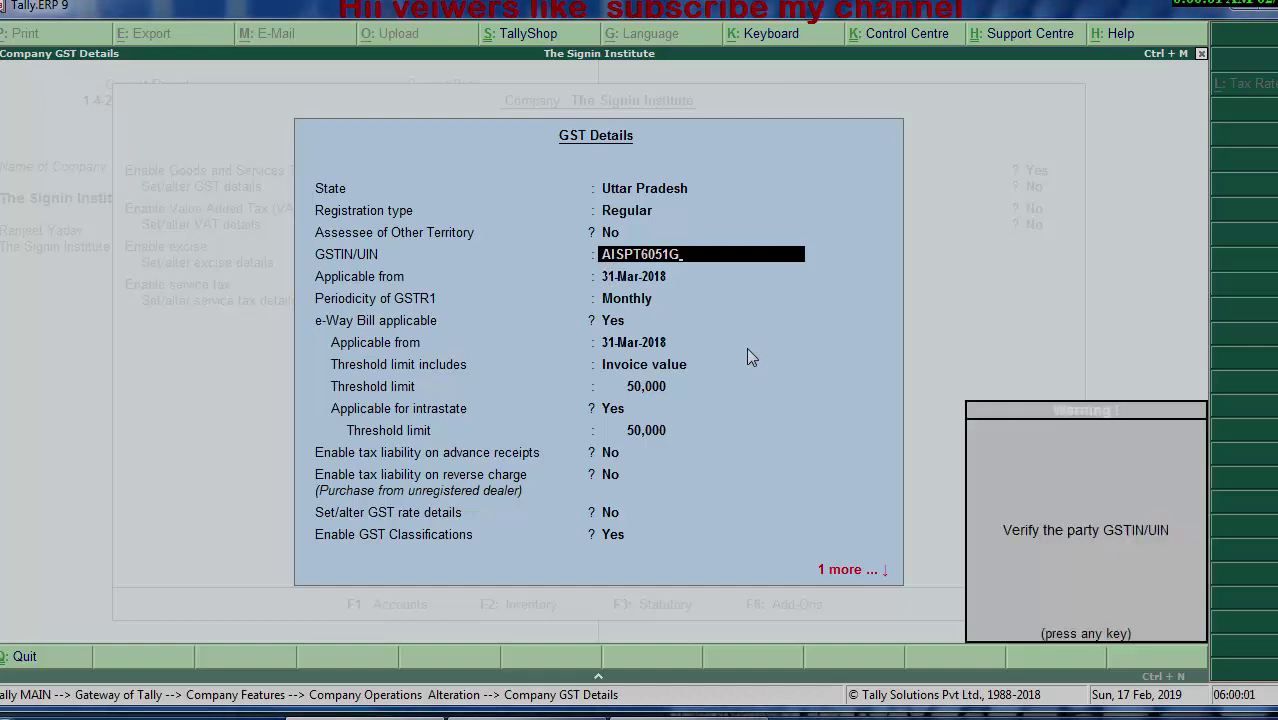
key("Return")
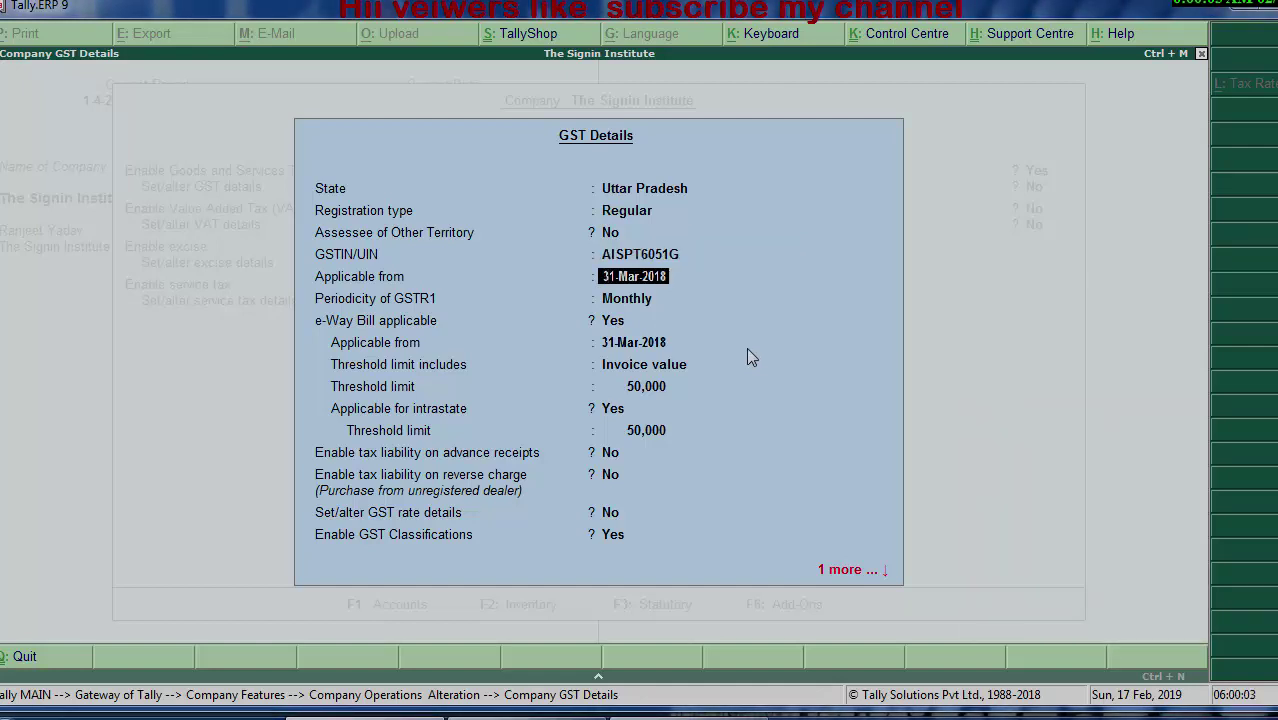
type("1")
type("-4")
type("1")
key("BackSpace")
type("201")
type("7")
key("Return")
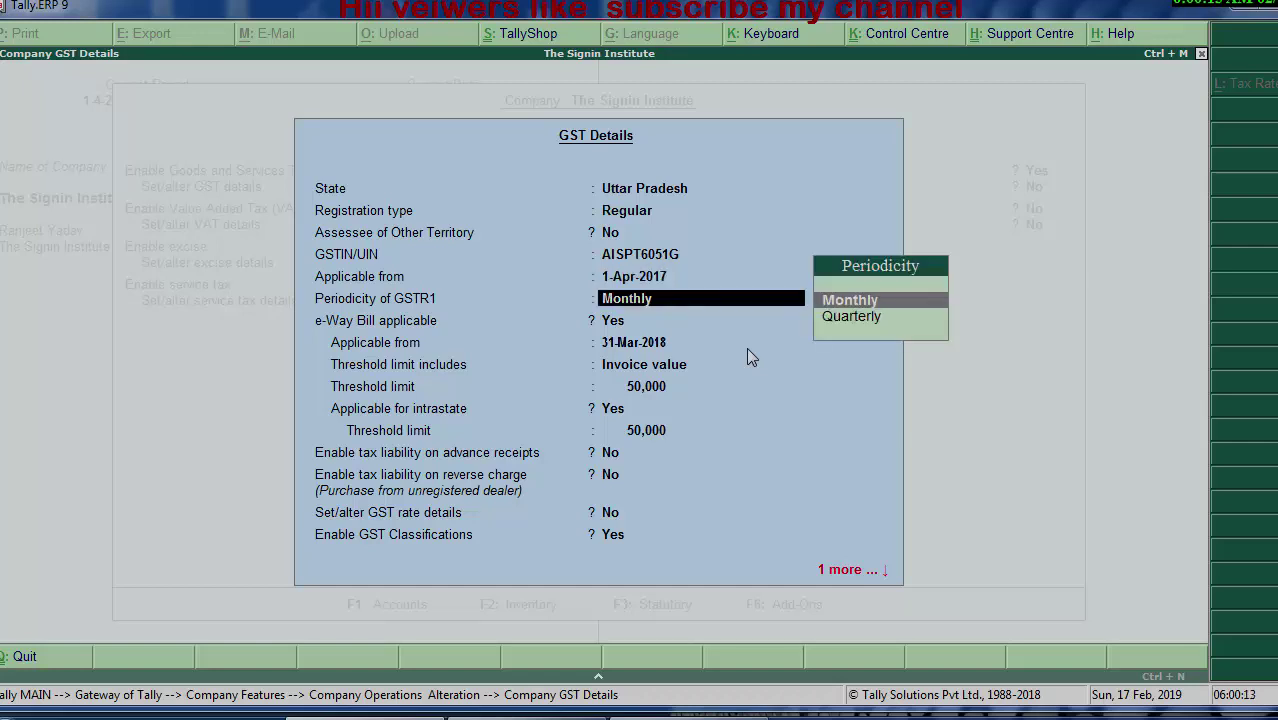
Step: Keep Monthly periodicity, start e-Way Bill on 1-4-2017 with Taxable goods value threshold, and enable rate details
key("Return")
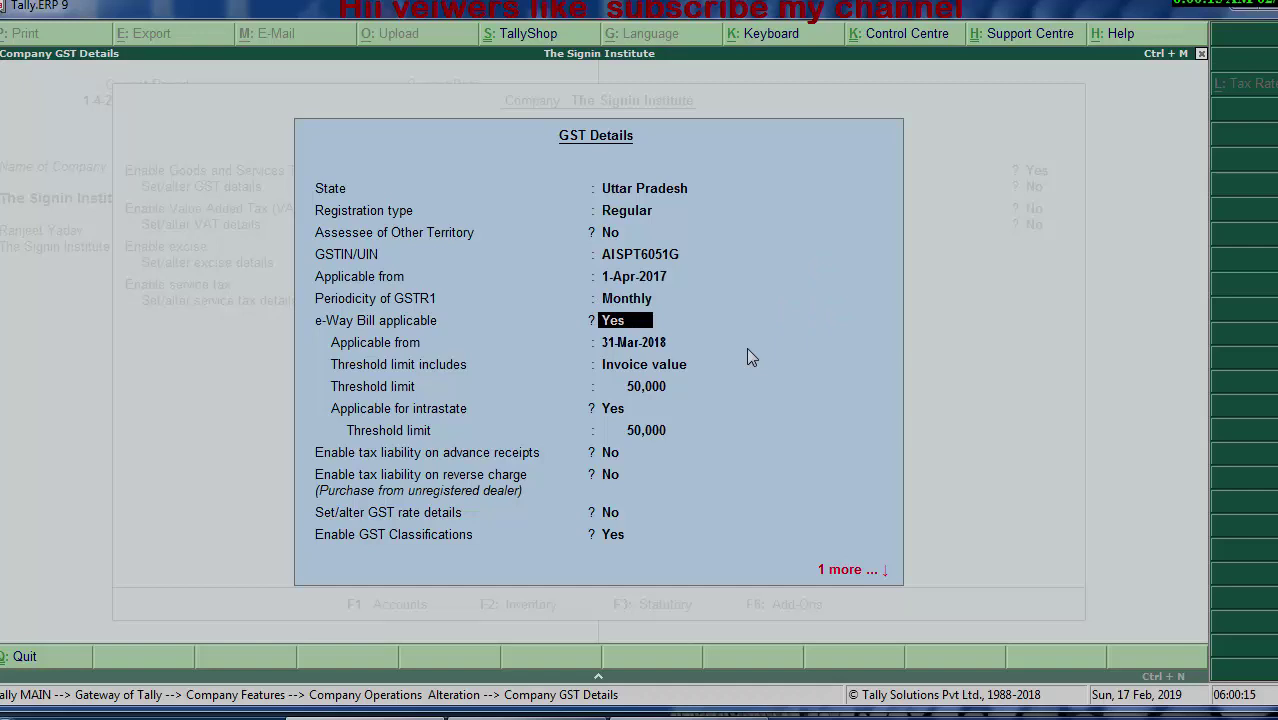
key("Return")
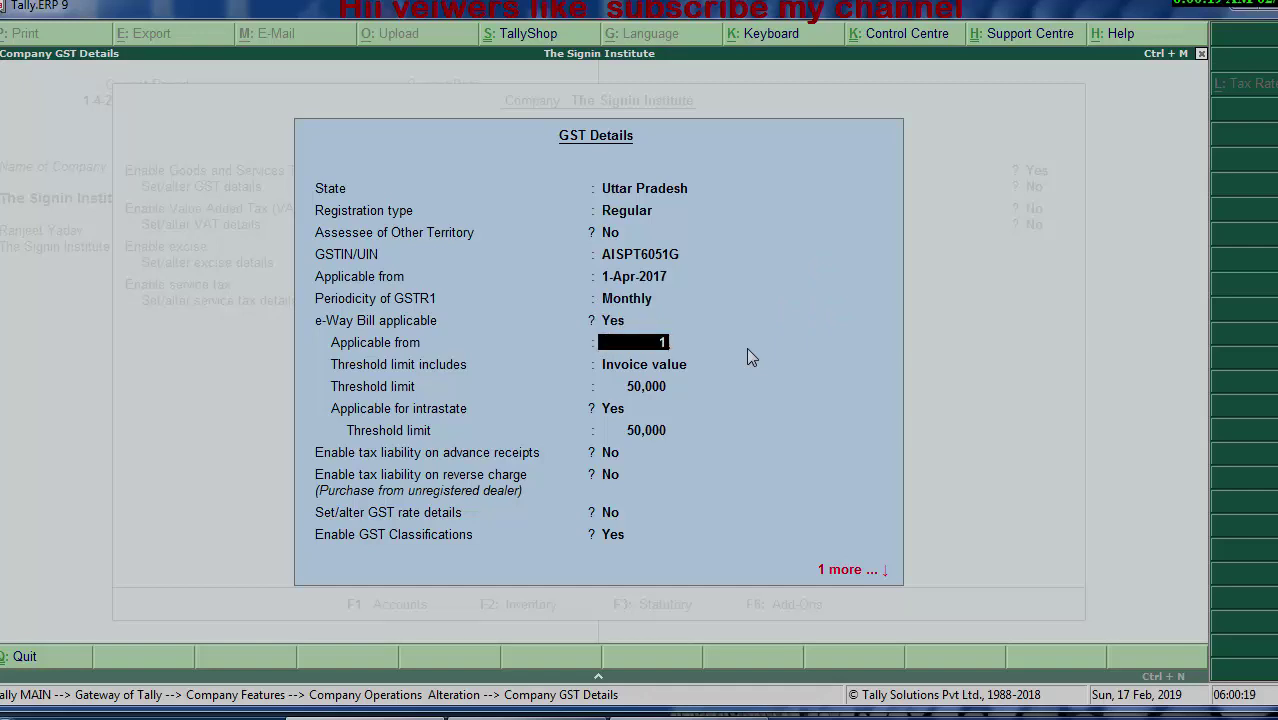
type("1-4-")
type("201")
type("7")
key("Return")
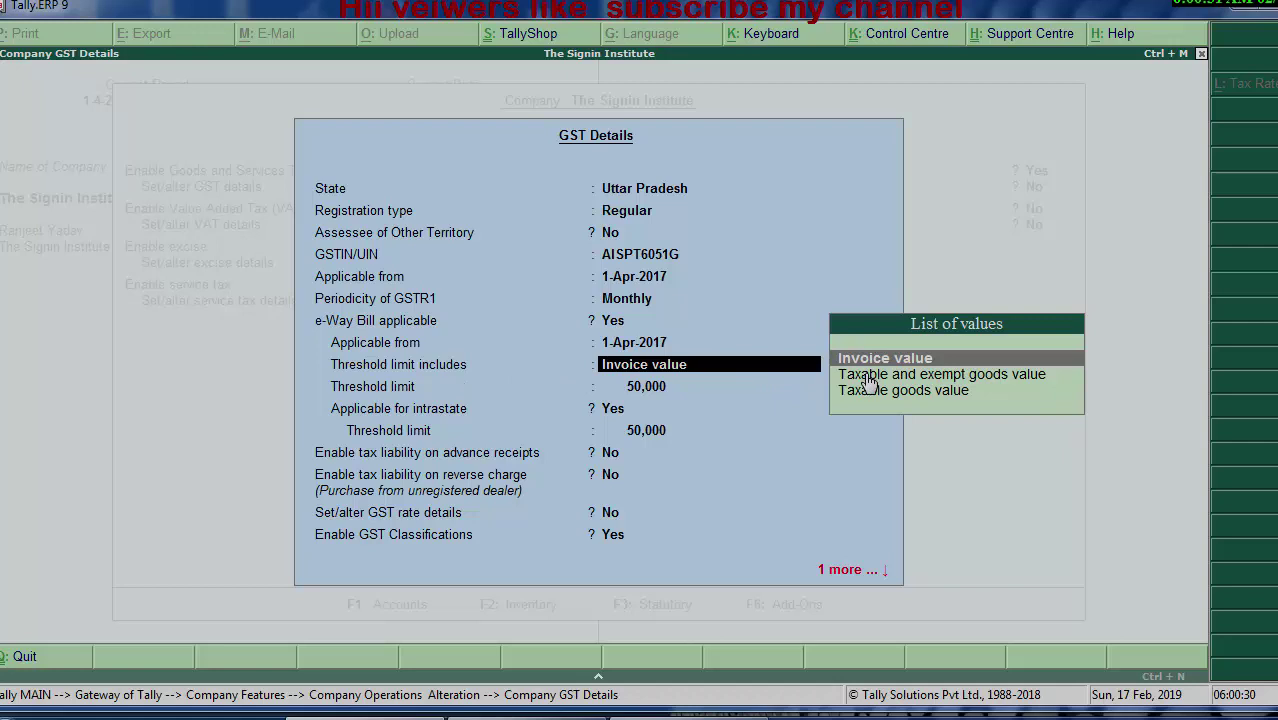
left_click(914, 400)
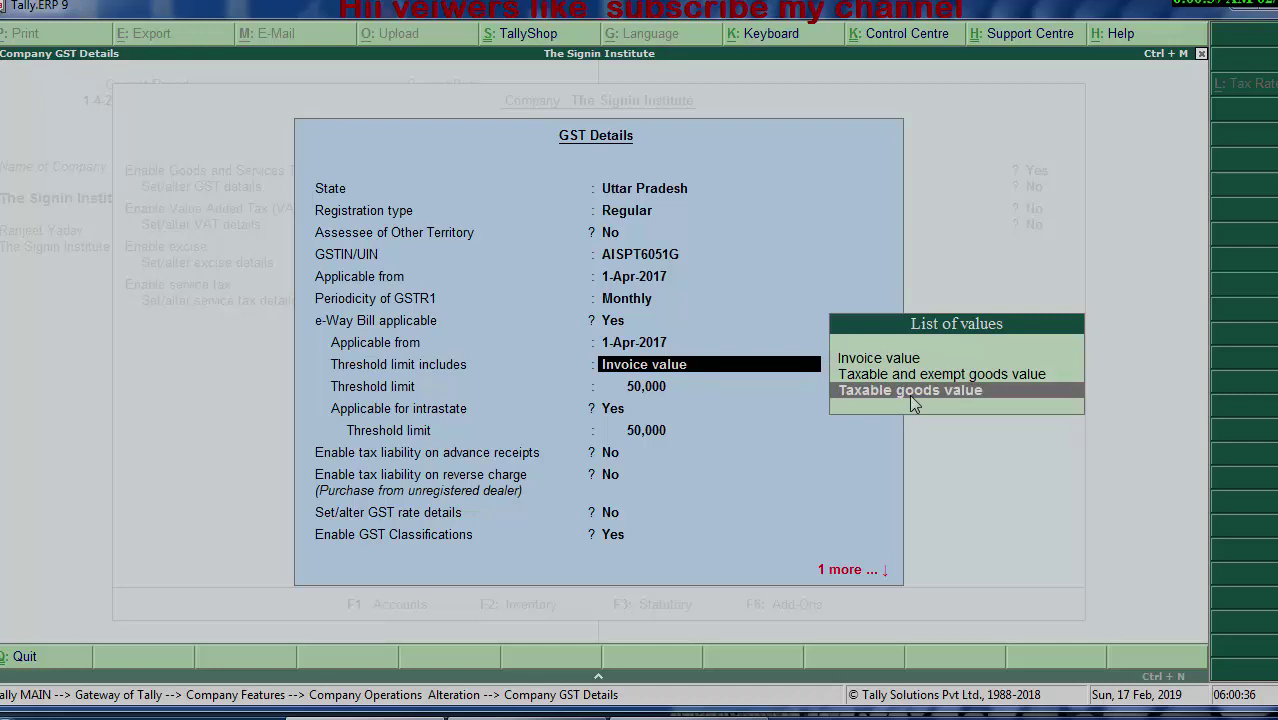
left_click(914, 400)
key("Return")
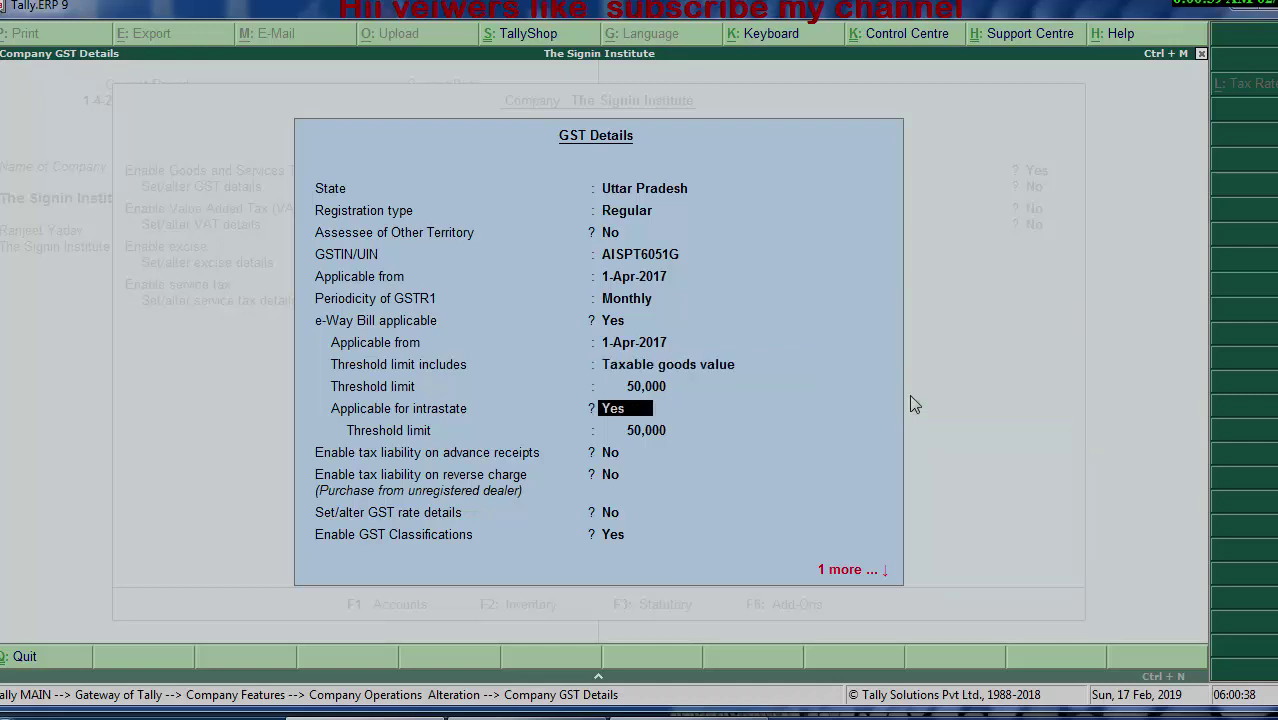
key("Return")
key("Return")
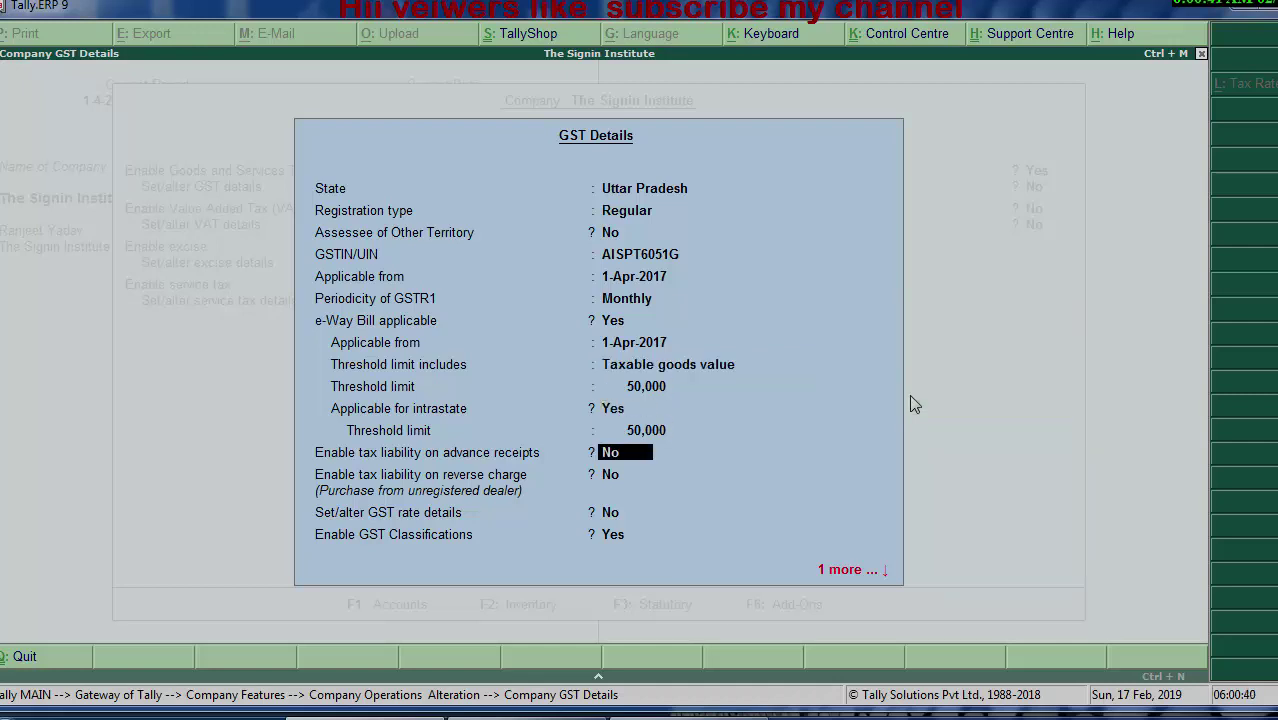
key("Return")
key("Return")
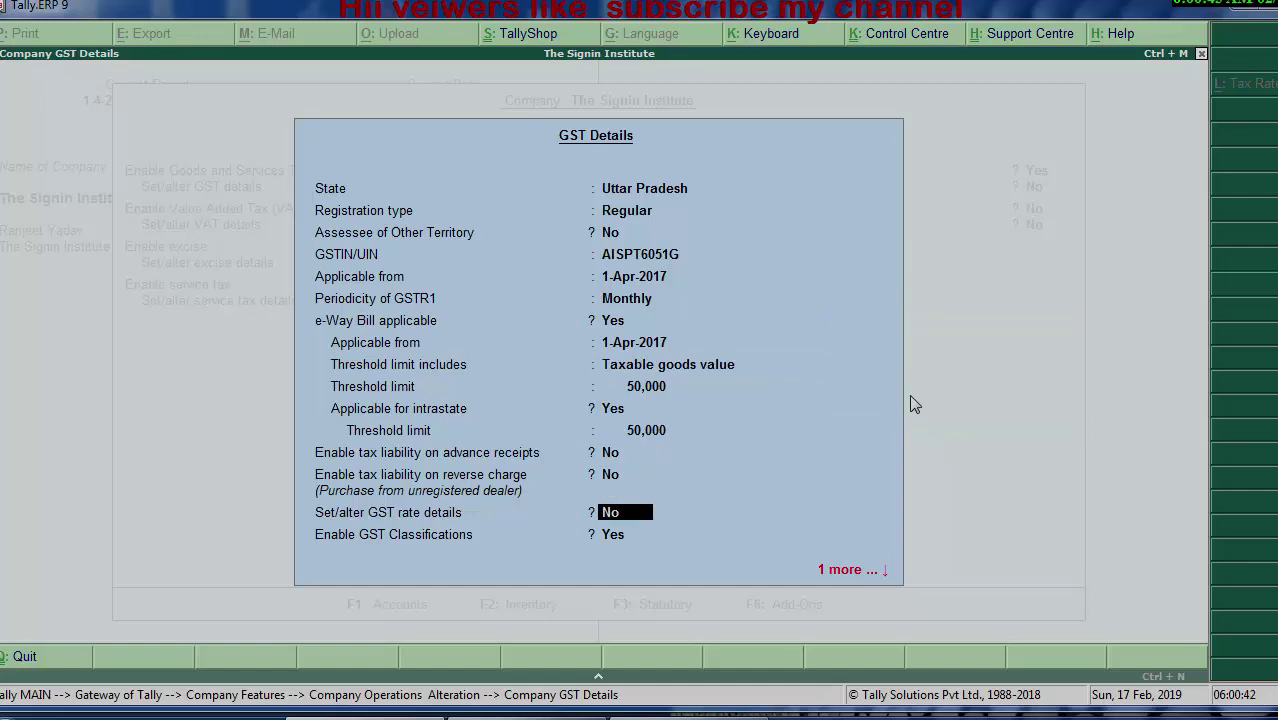
type("Y")
key("Return")
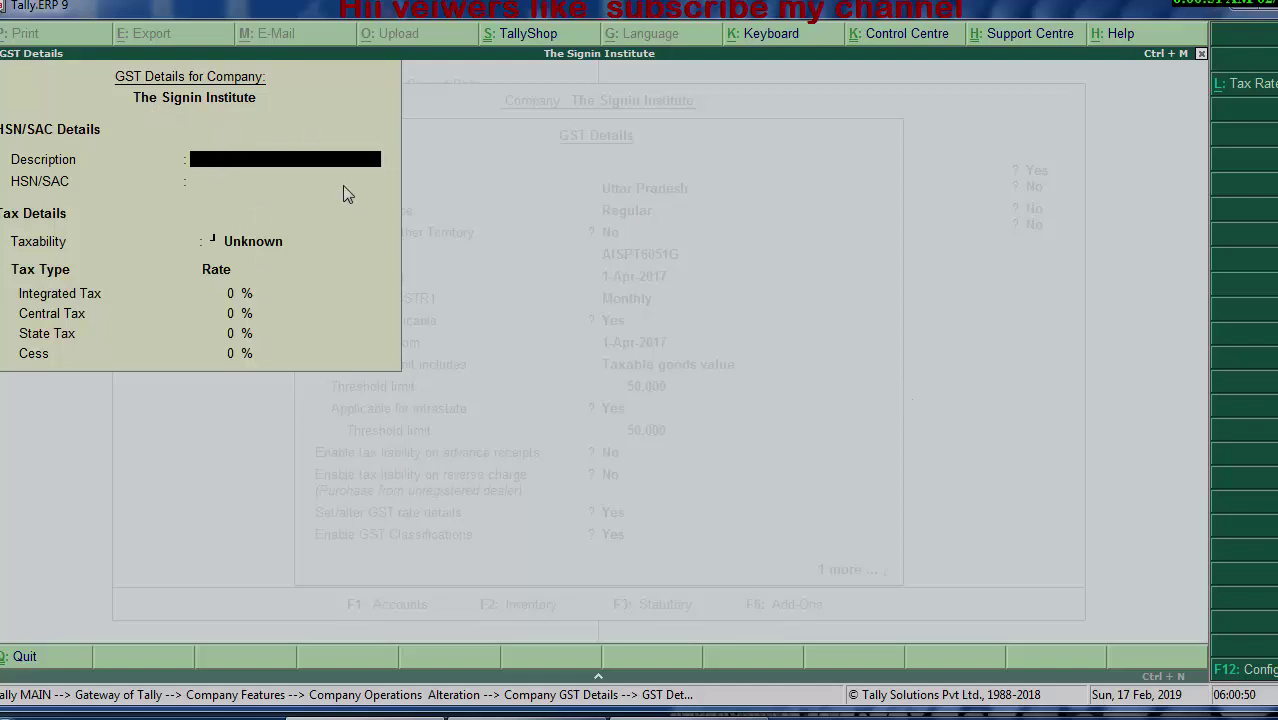
Step: Enter description PRIMARY ITEM NUMBER 1, HSN/SAC 5678, and taxability Taxable
type("TH")
type("E")
key("BackSpace")
key("BackSpace")
key("BackSpace")
type("PR")
type("O")
key("BackSpace")
type("IM")
type("ARY")
type(" N")
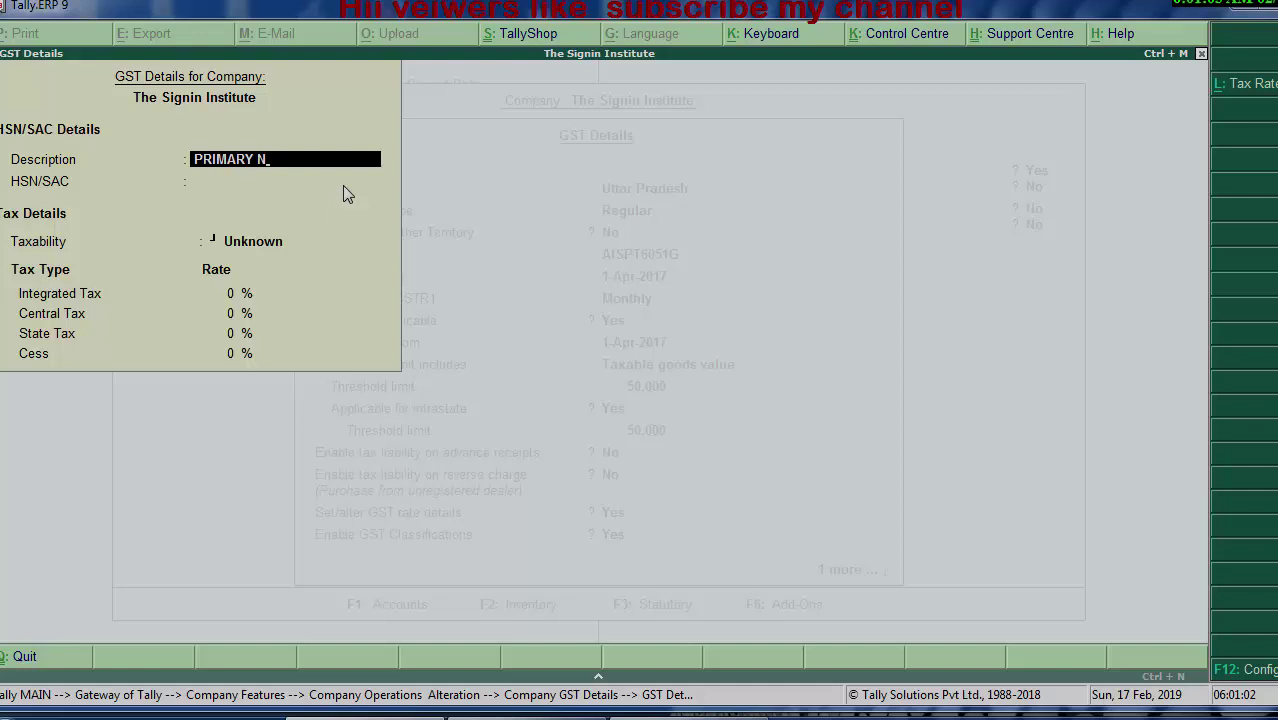
key("BackSpace")
type("ITE")
type("M NUMB")
type("ER 1")
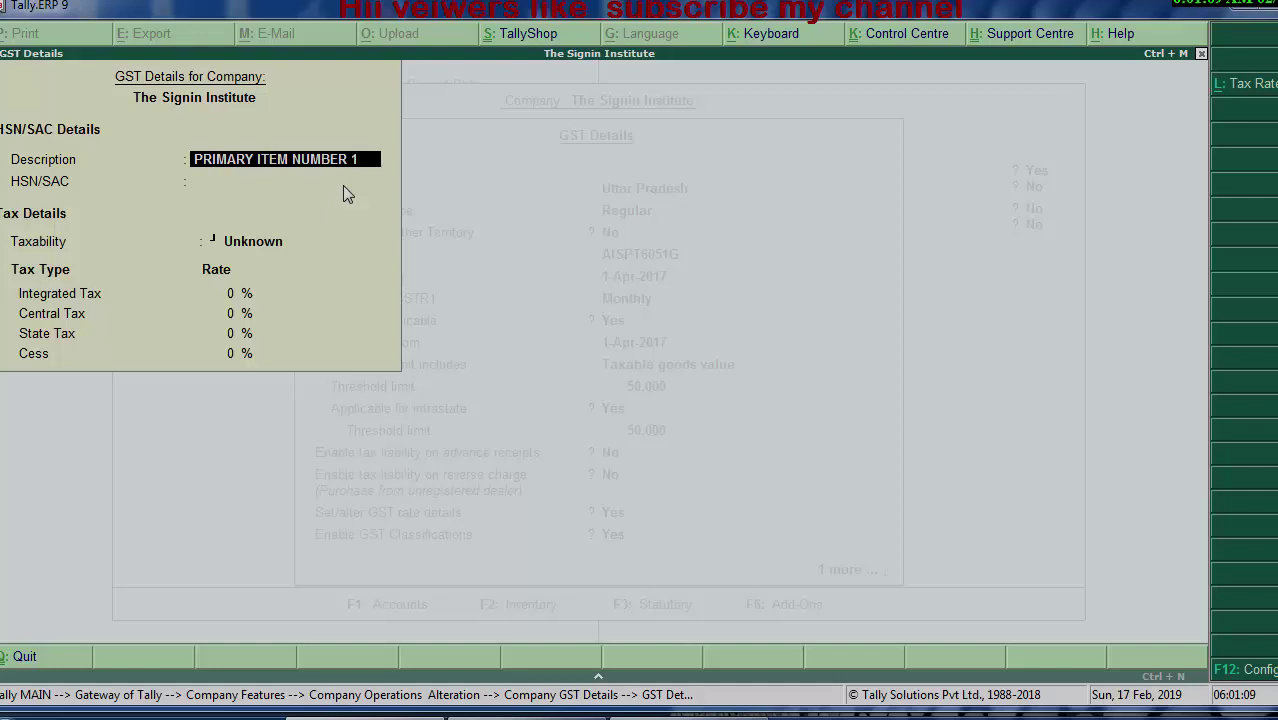
key("Return")
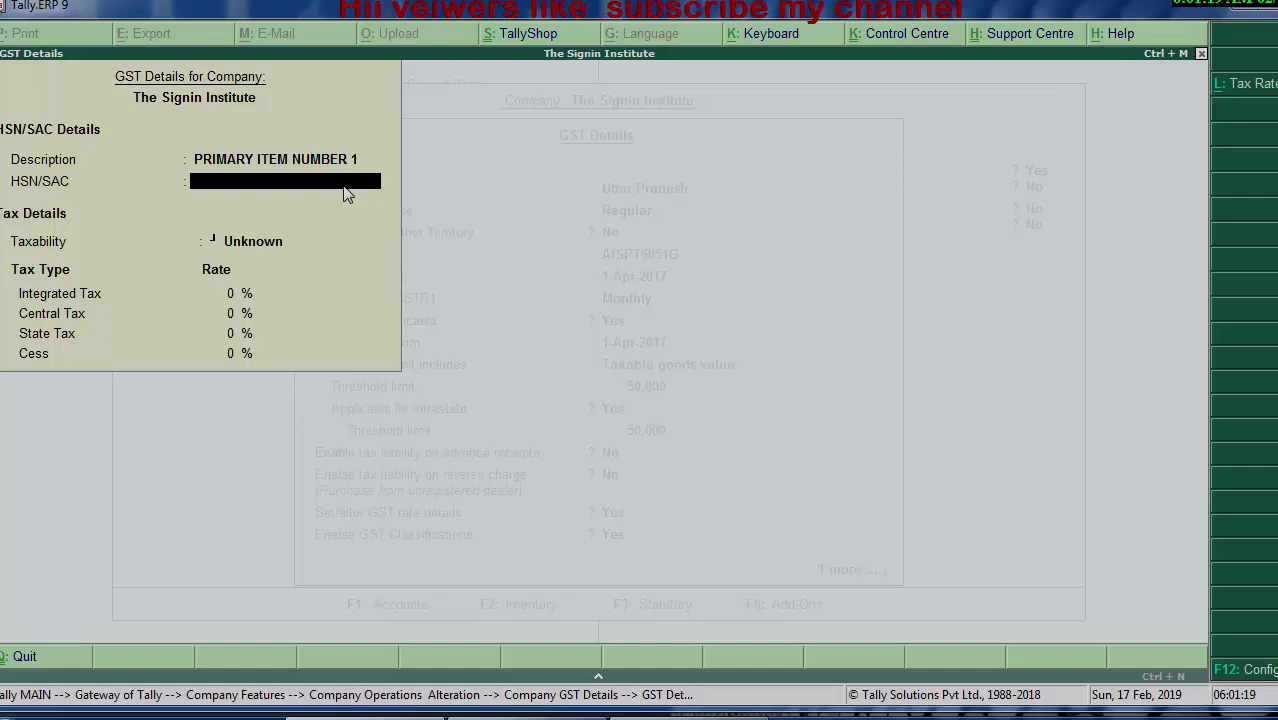
type("5678")
key("Return")
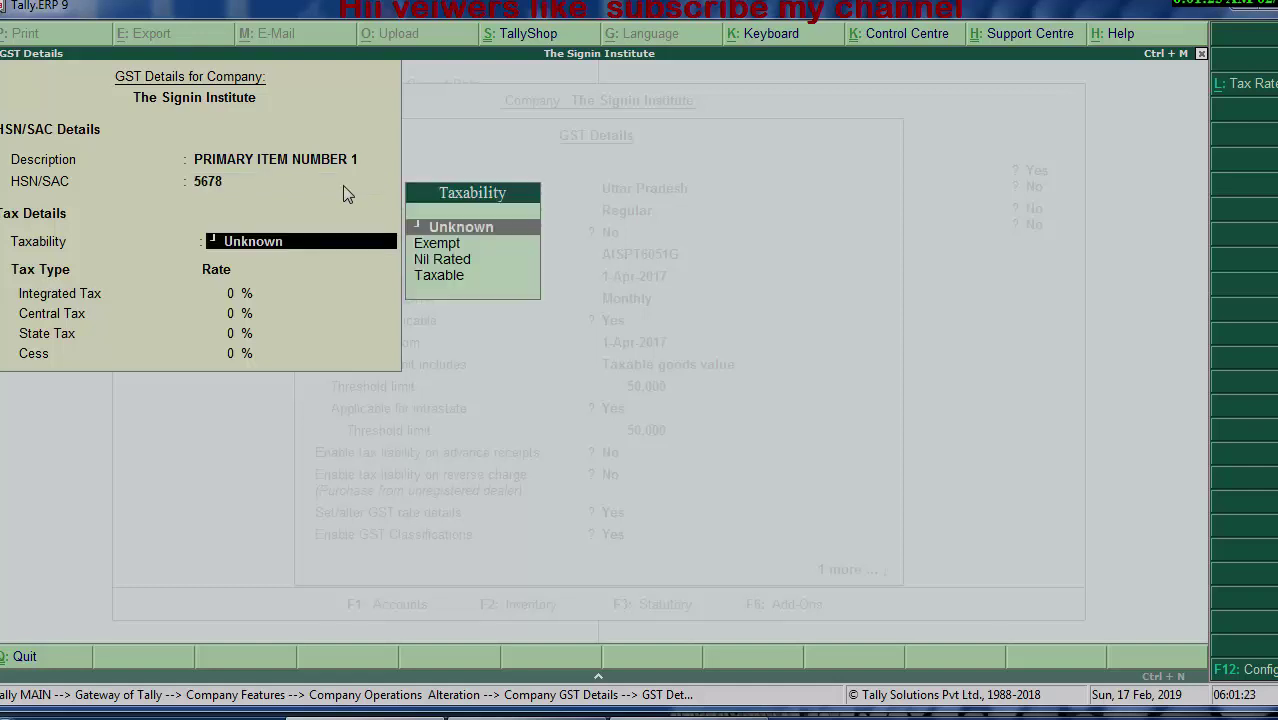
key("Down")
key("Down")
key("Down")
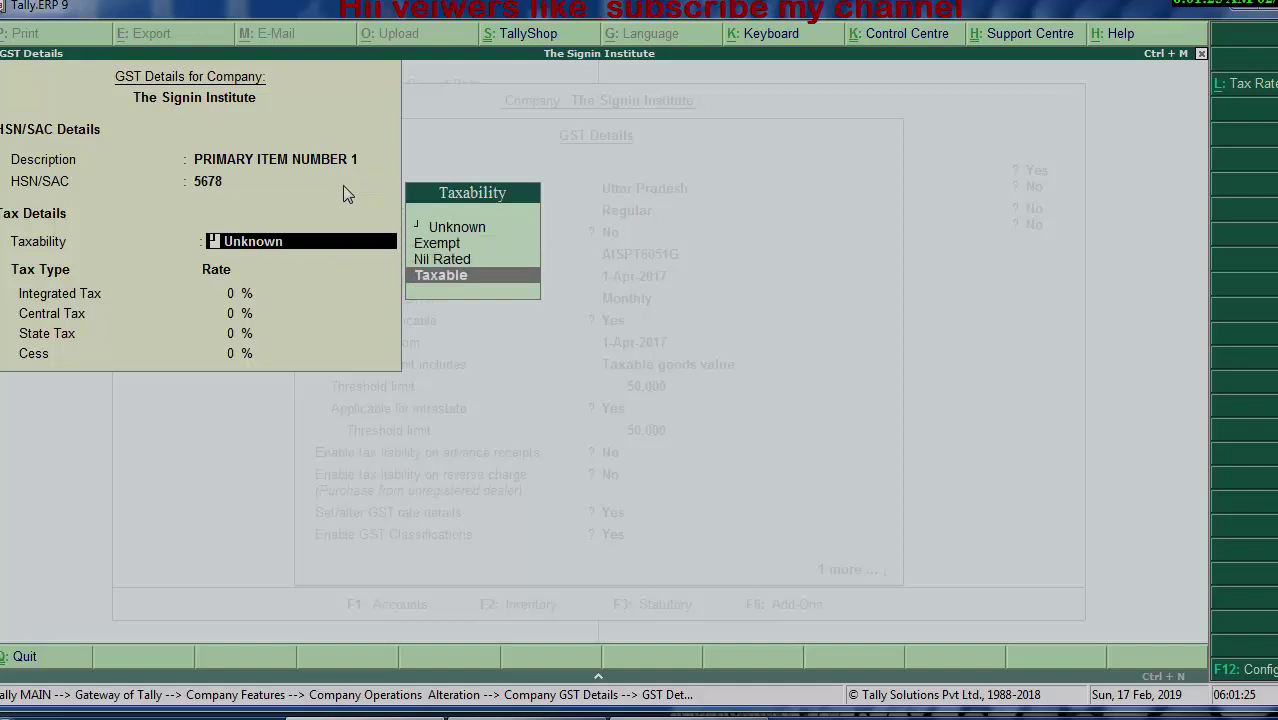
key("Return")
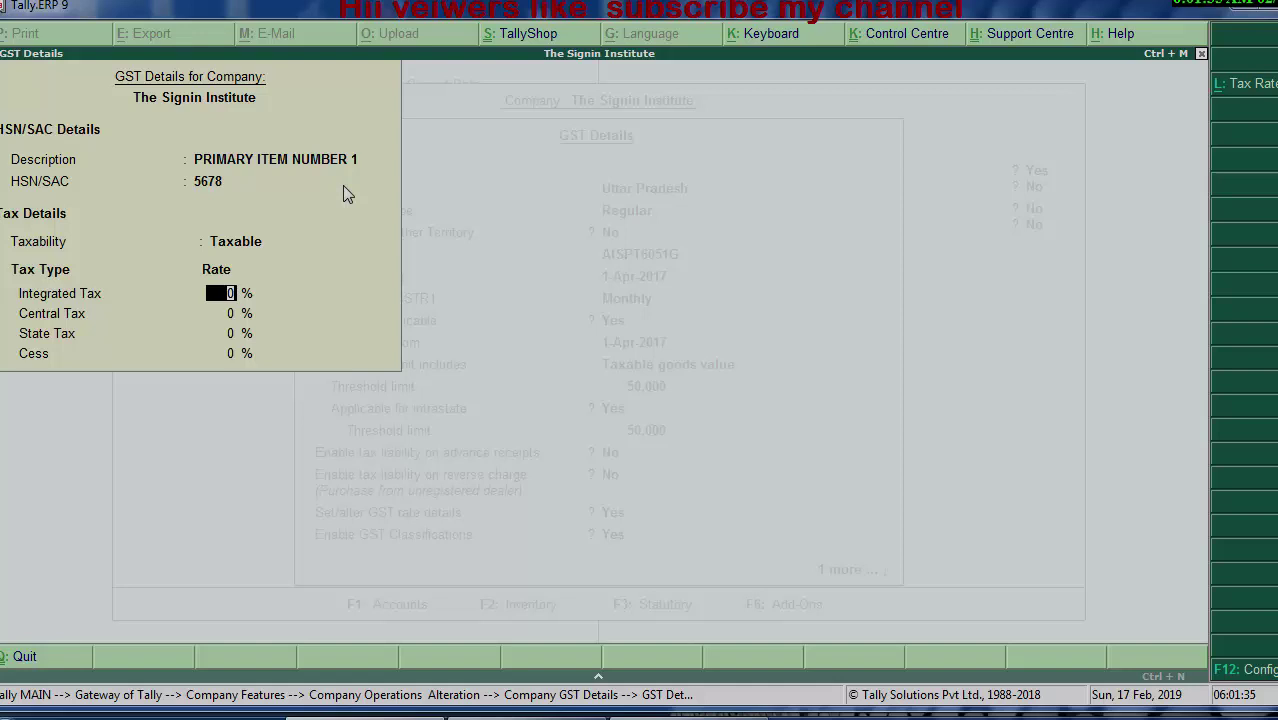
Step: Set the integrated tax rate to 12%, giving 6% central and 6% state tax
type("5")
key("Return")
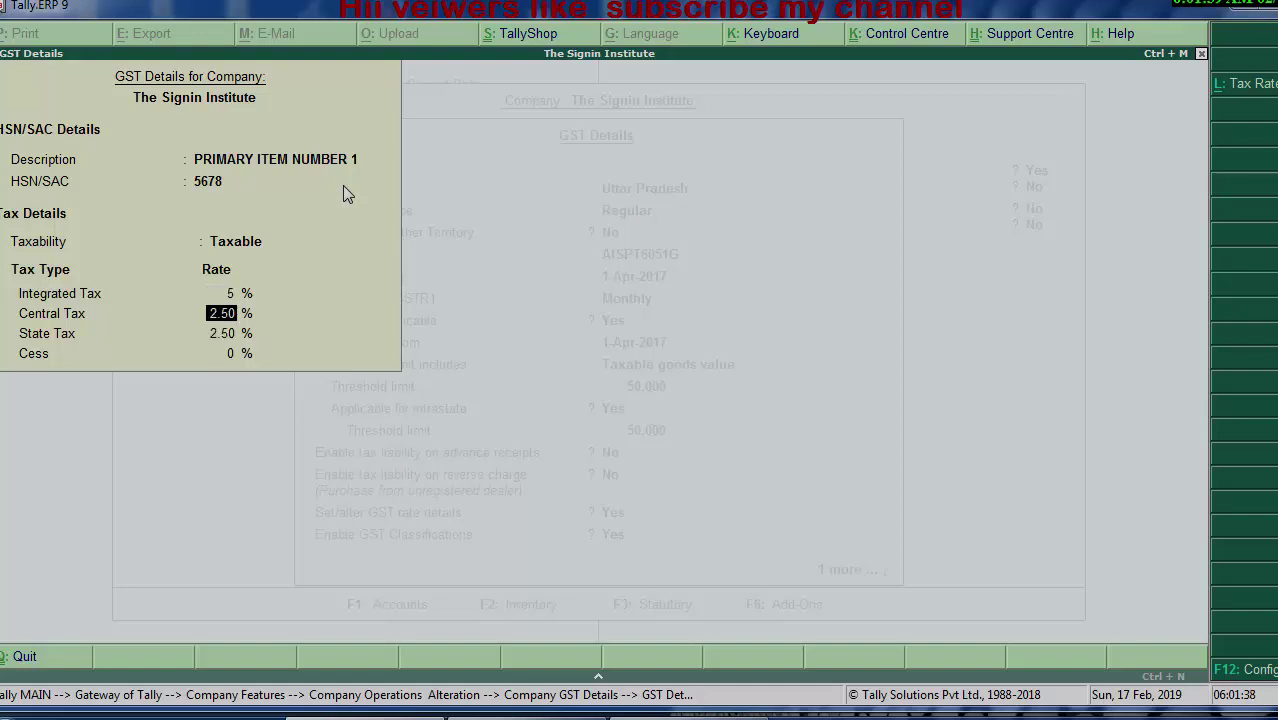
left_click(235, 294)
type("1")
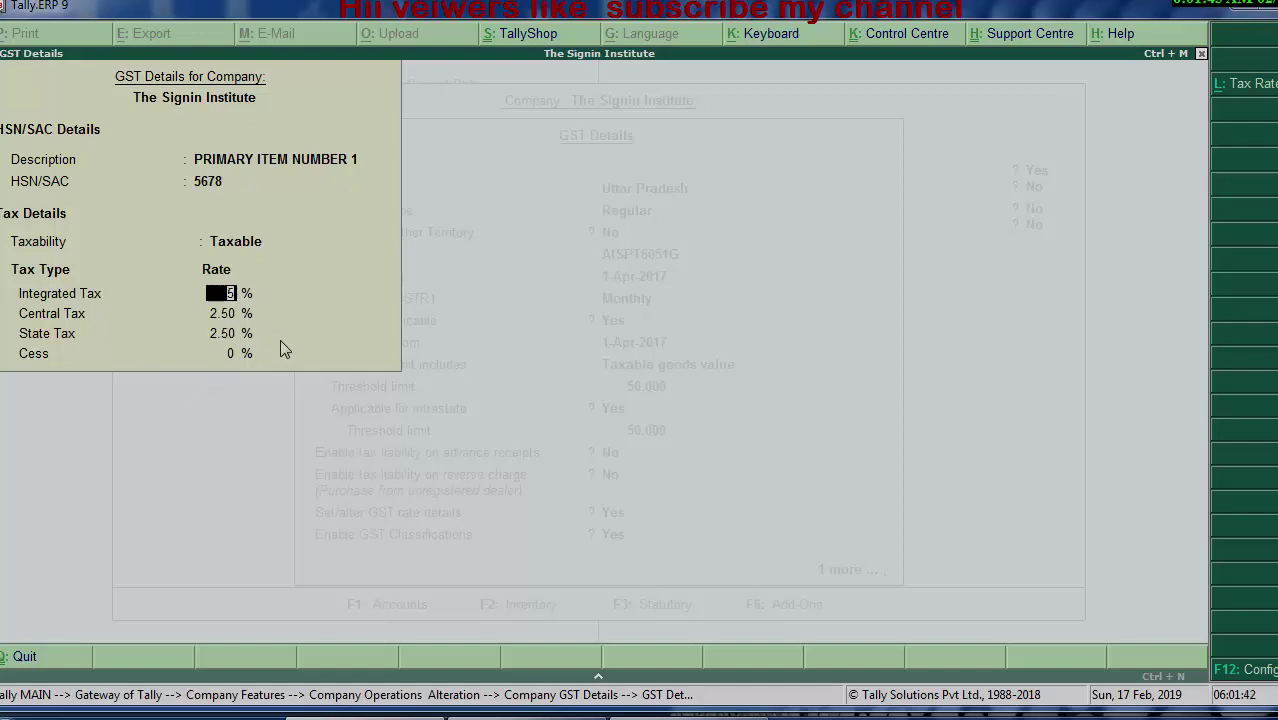
type("2")
key("Return")
key("Return")
key("Return")
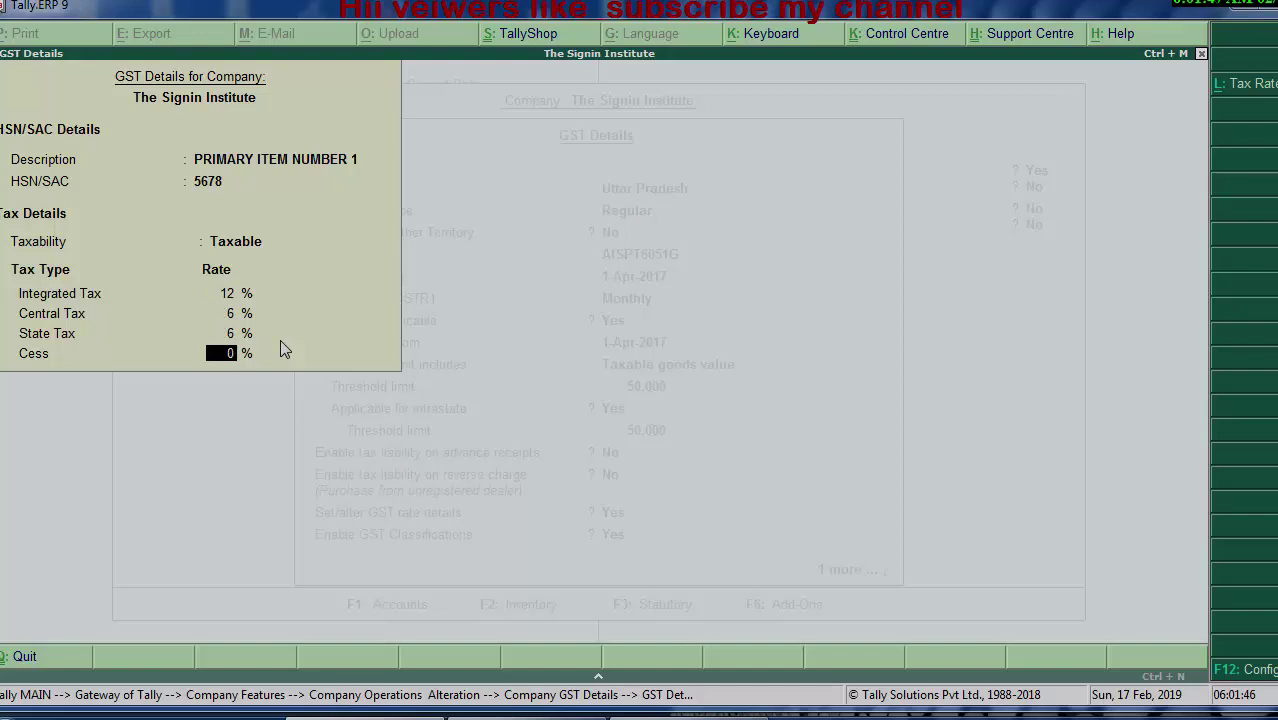
key("Return")
Step: Accept the GST details and statutory tax settings, then leave Company Features
key("Return")
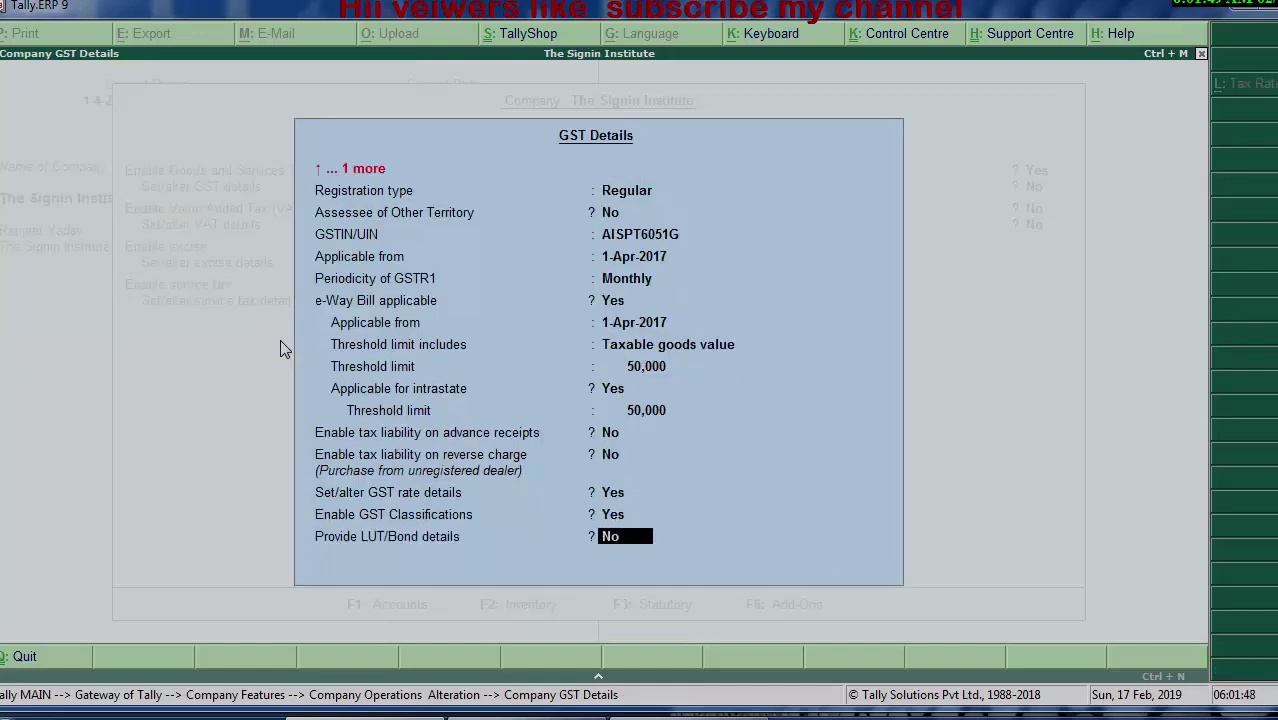
key("Return")
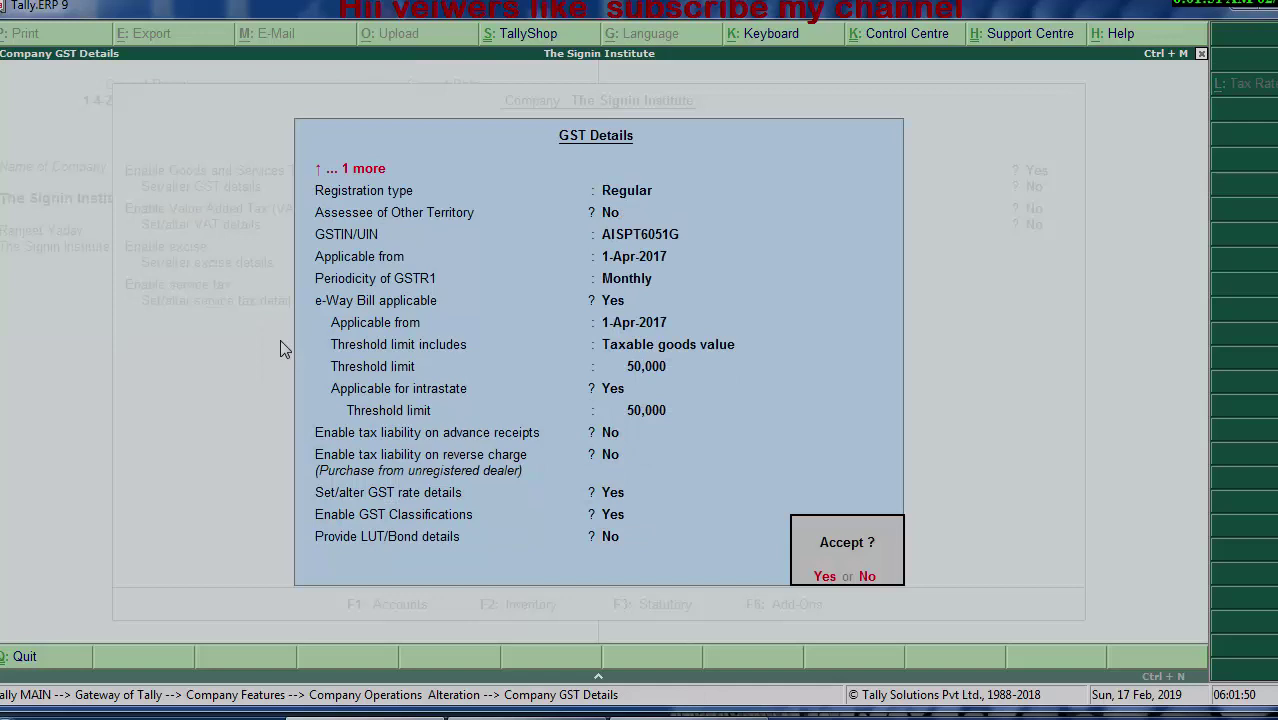
key("Return")
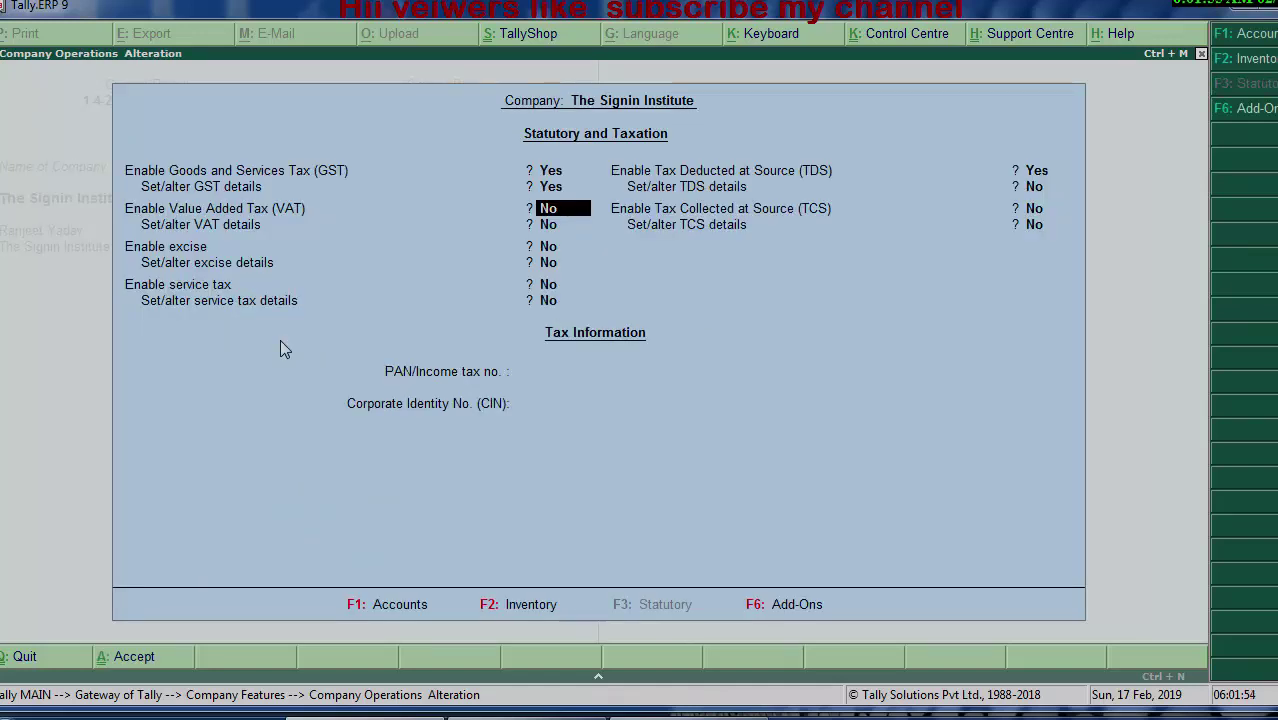
key("Return")
key("Return")
key("Return")
key("Return")
key("Return")
key("Return")
key("Return")
key("Return")
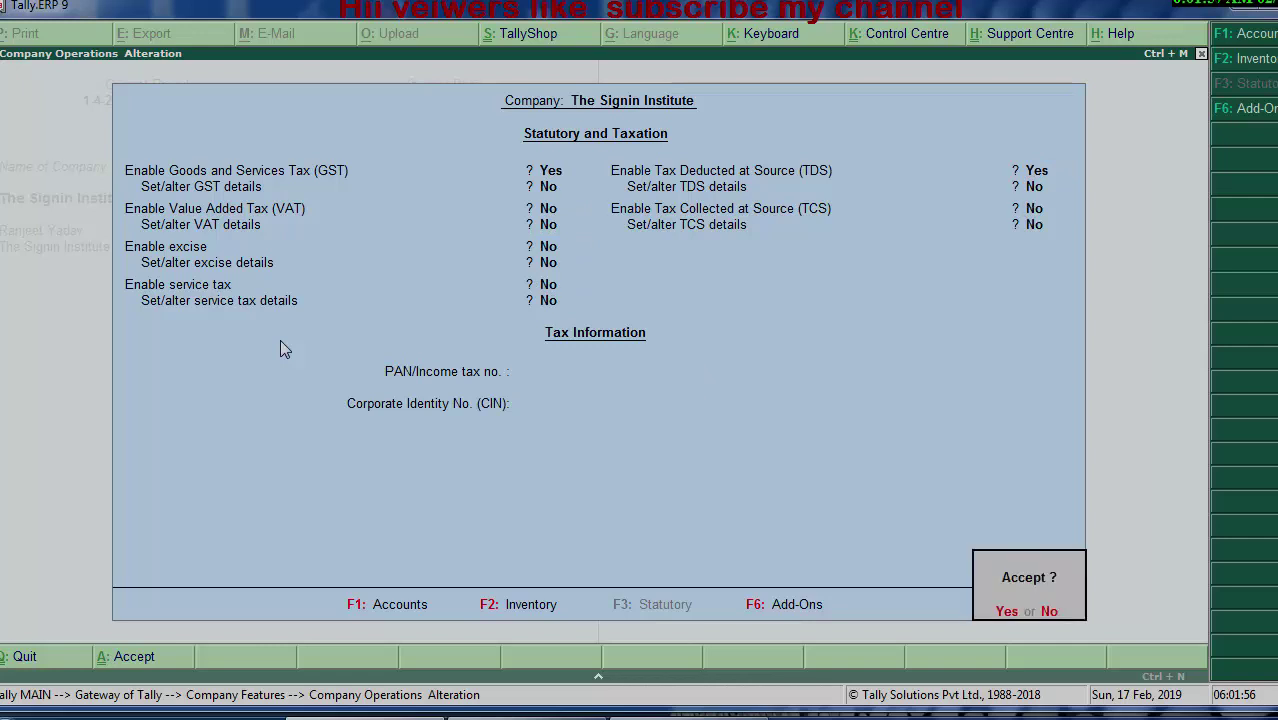
key("Return")
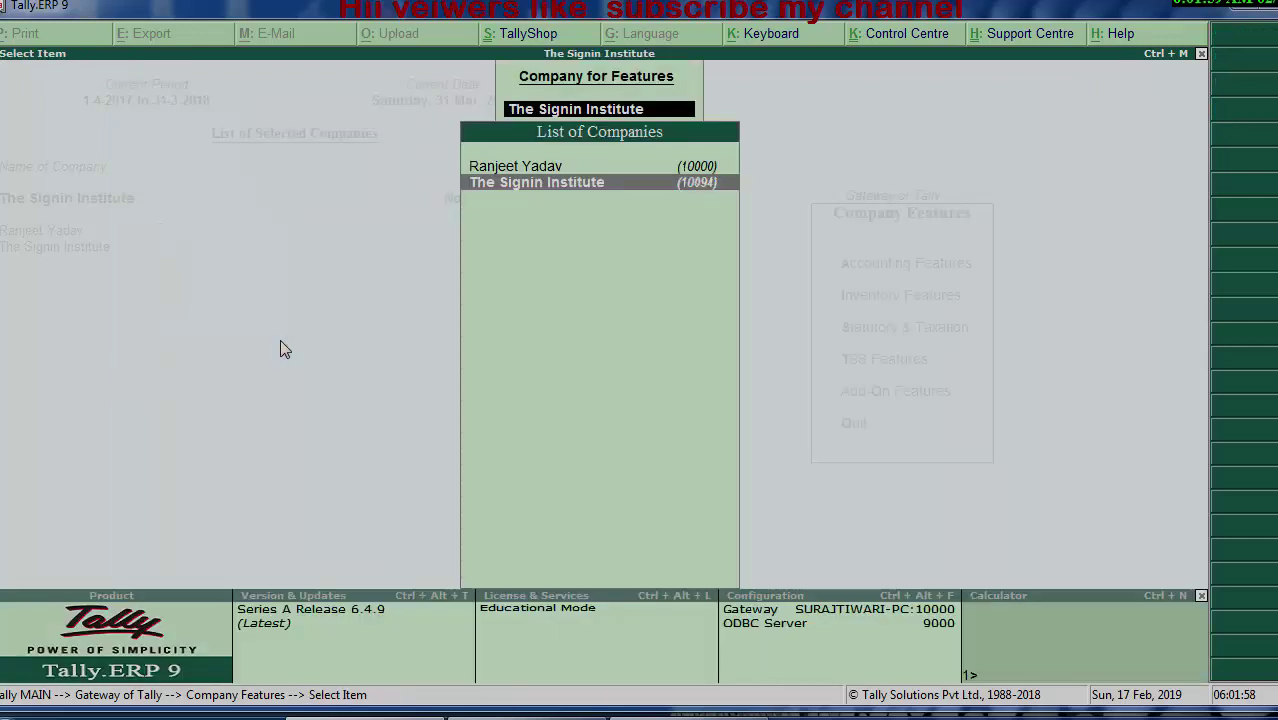
key("Escape")
key("Escape")
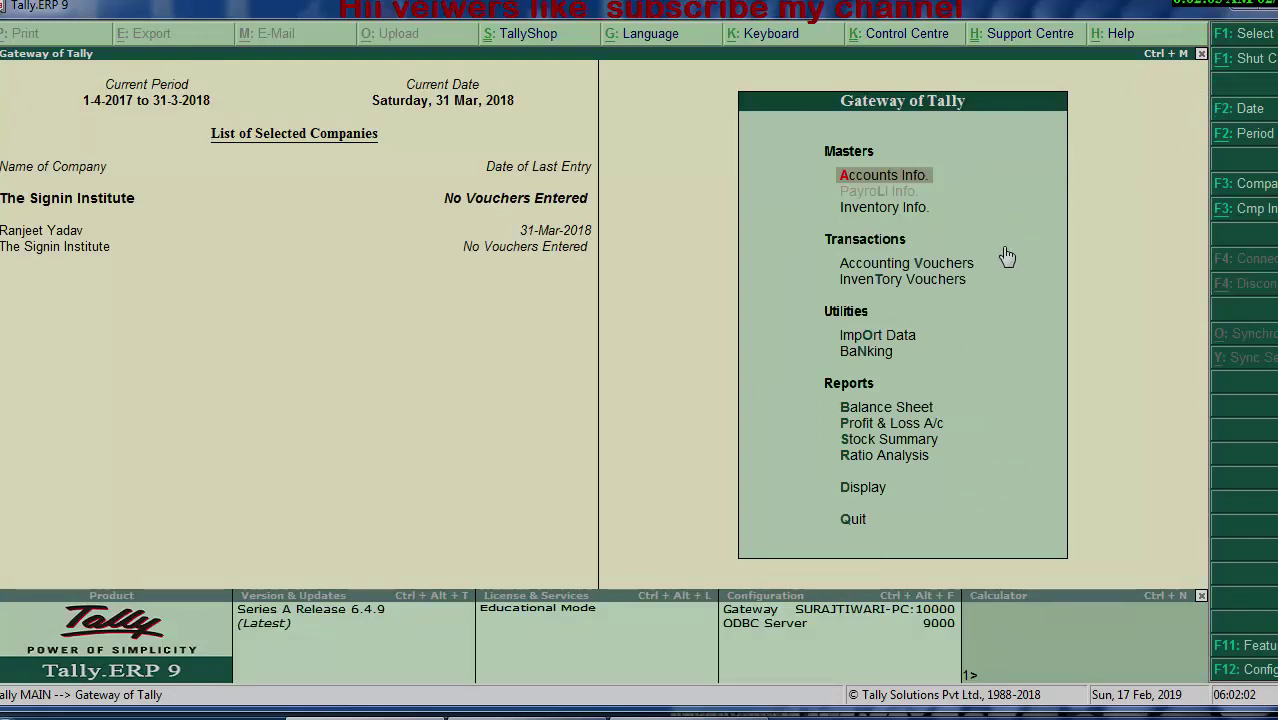
Step: Open a Sales voucher (F8) with reference no. 789 and begin a new party ledger with Alt+C
left_click(931, 271)
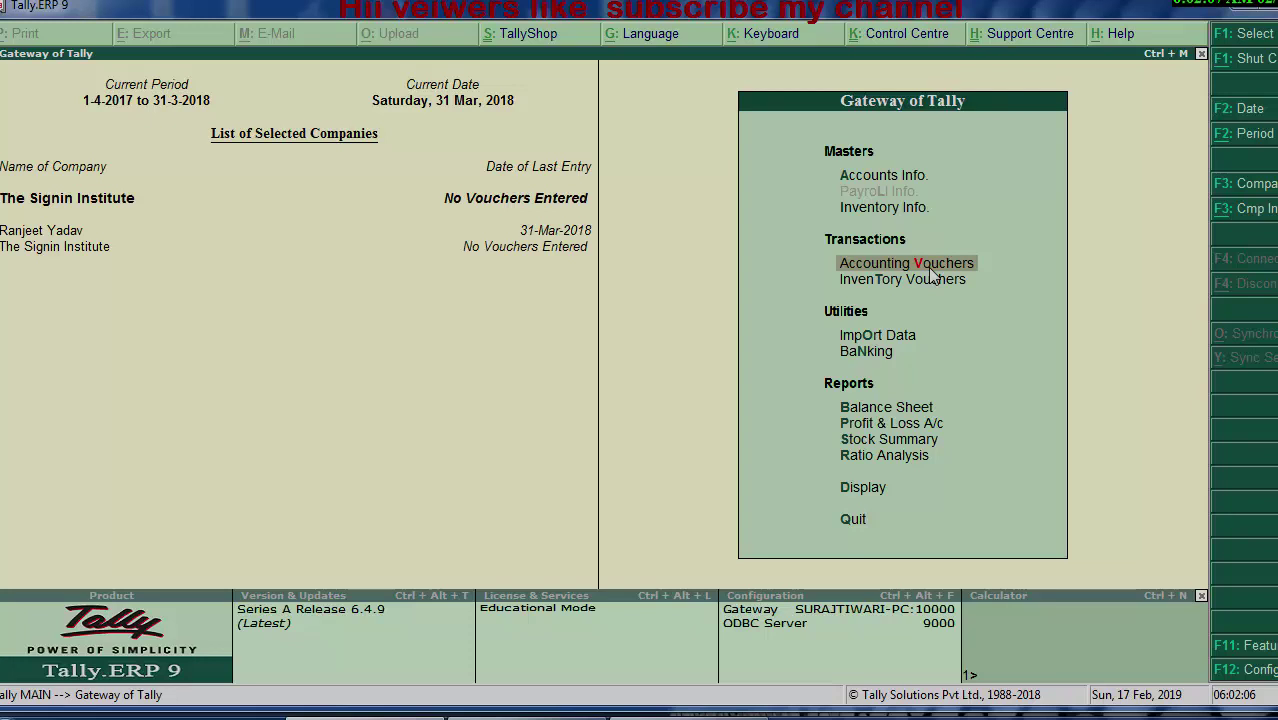
left_click(929, 270)
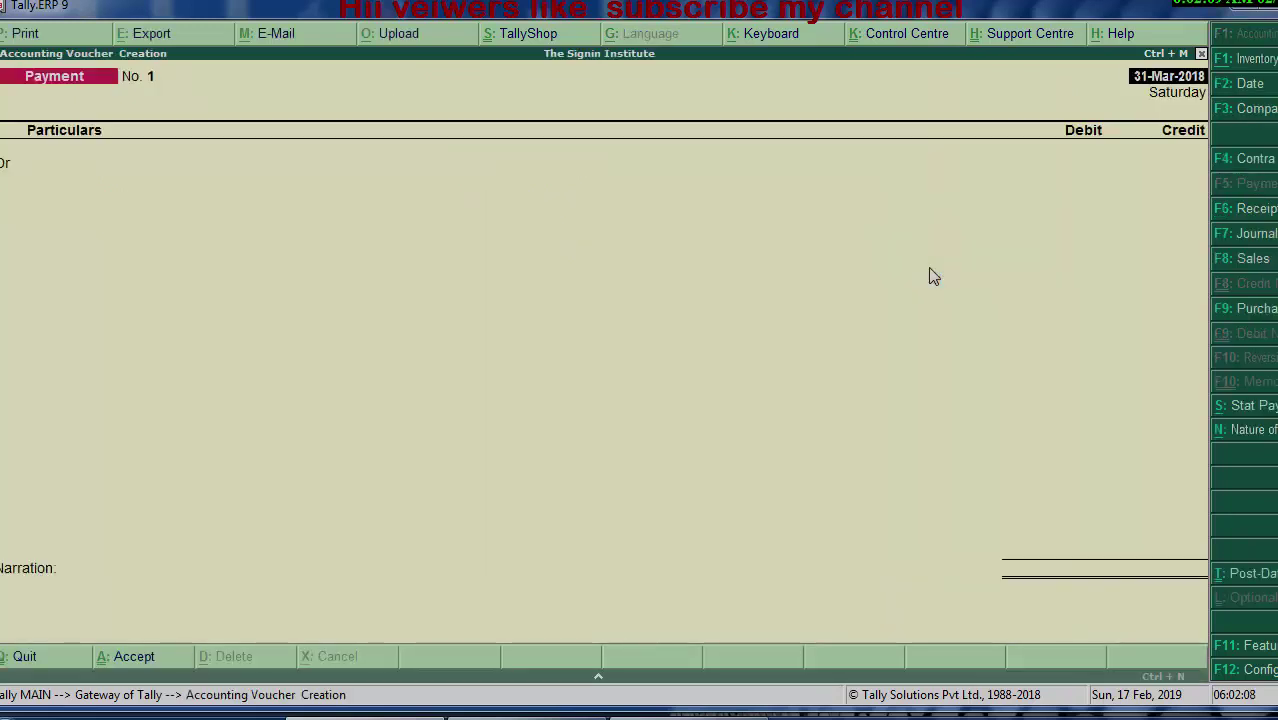
key("F8")
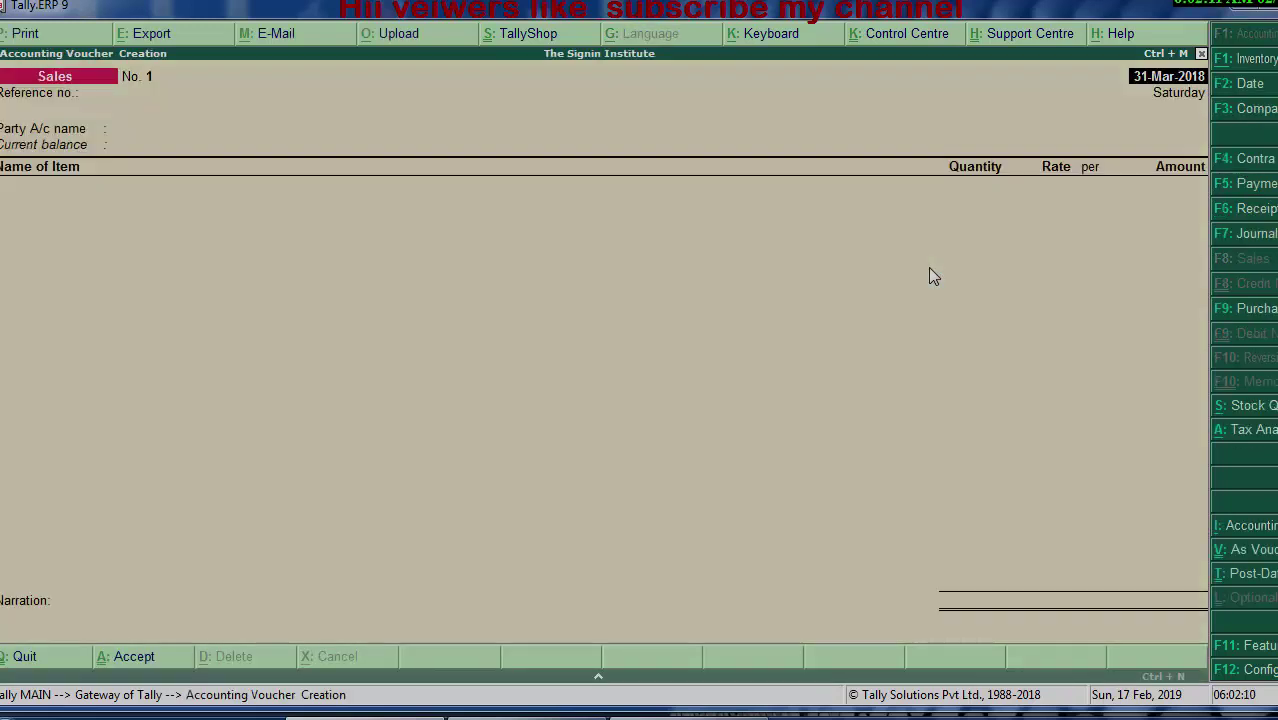
type("789")
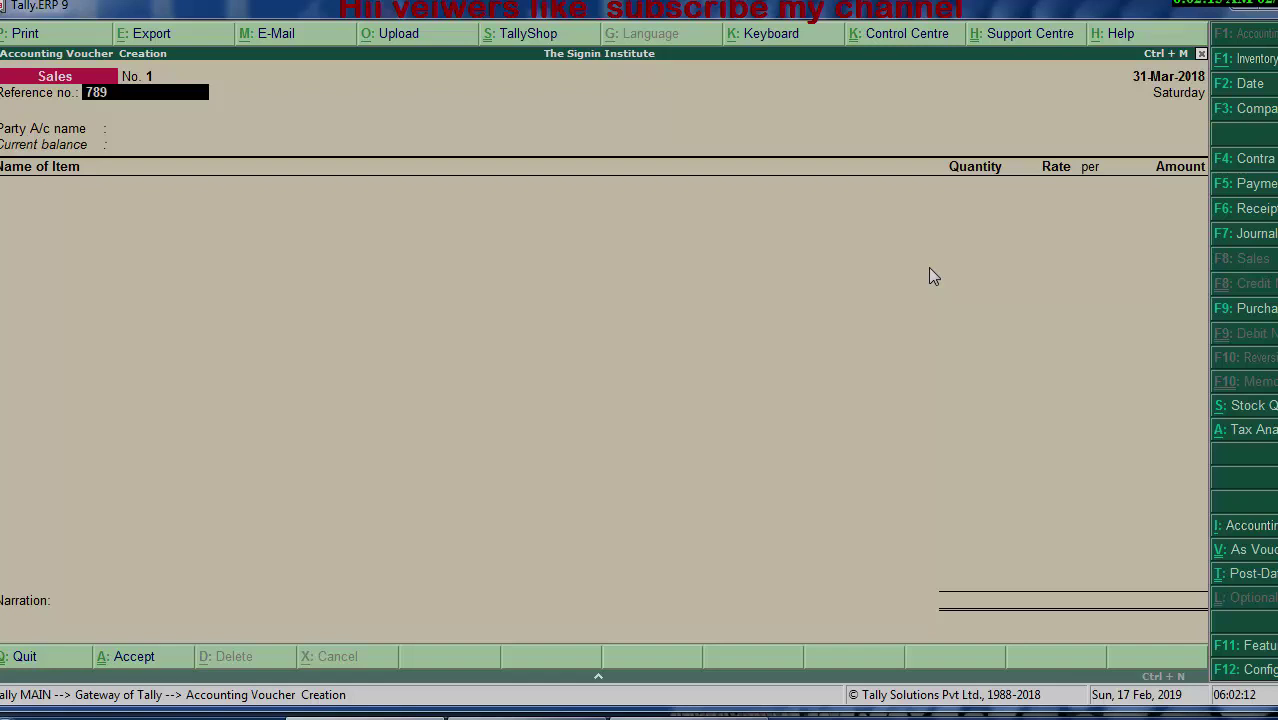
key("Return")
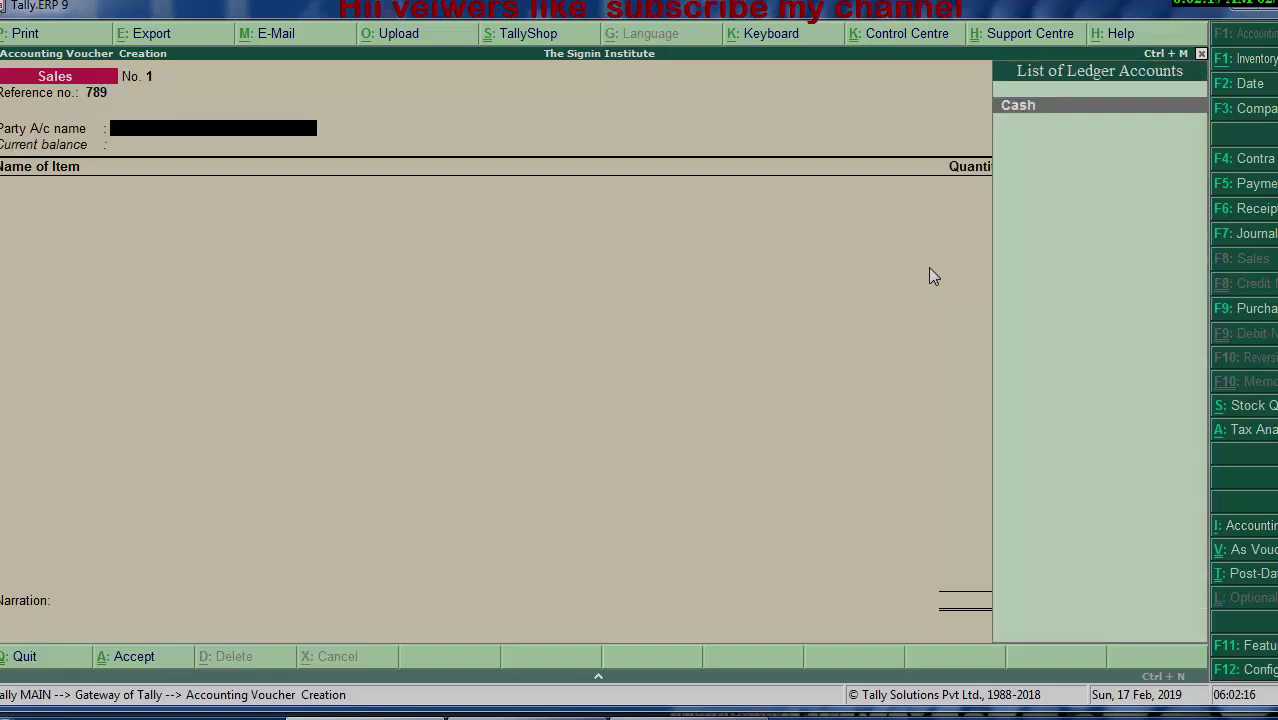
key("alt+c")
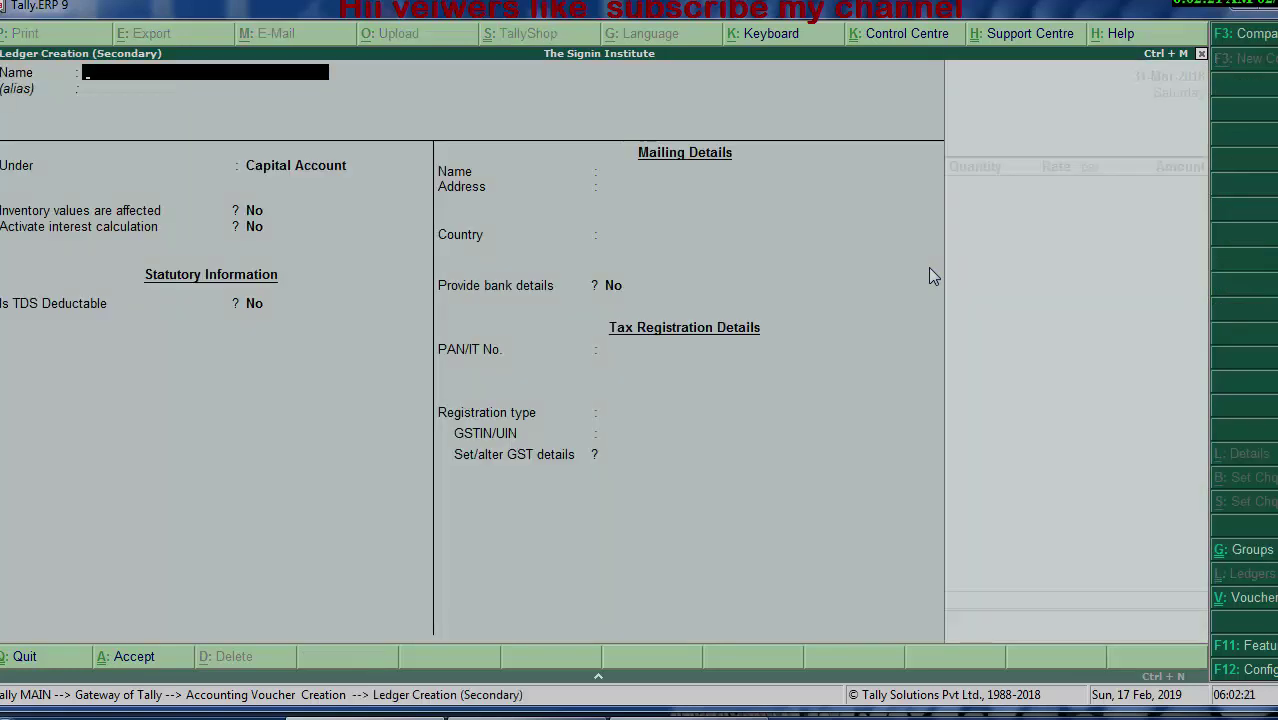
Step: Enter the customer's name as the ledger name and place it under Sundry Debtors
type("RA")
type("M")
key("Return")
key("Return")
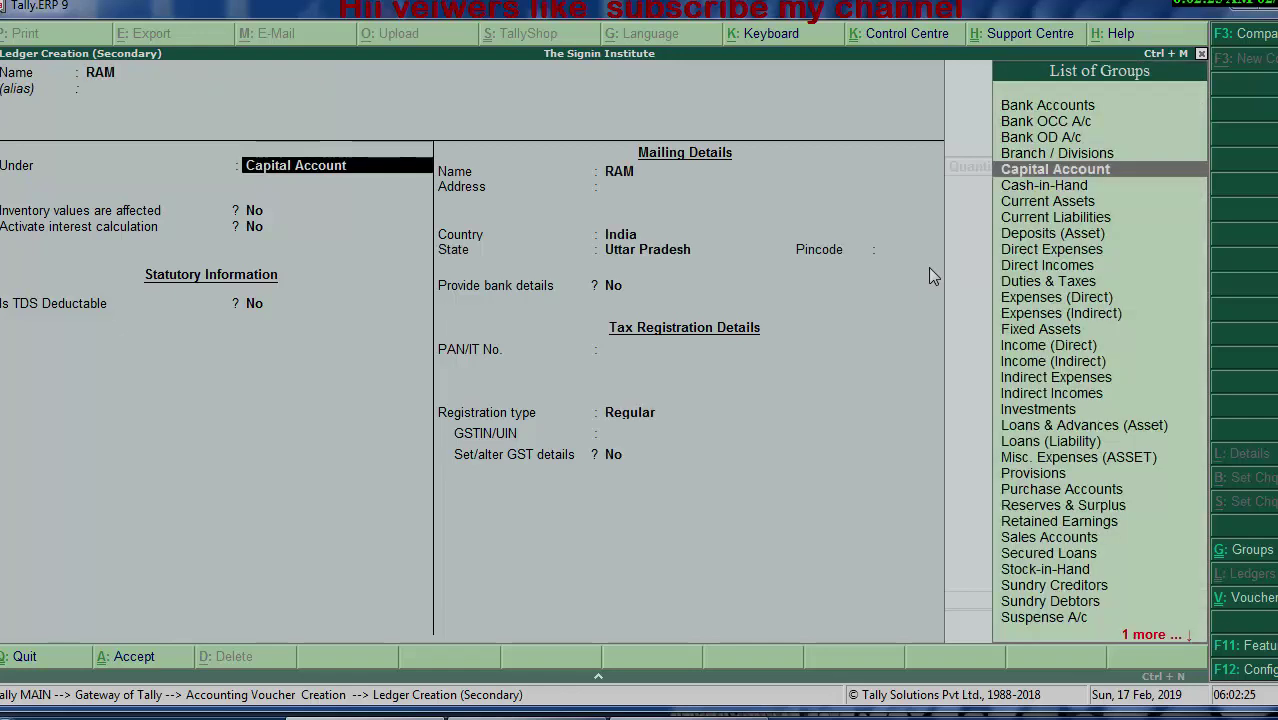
type("S")
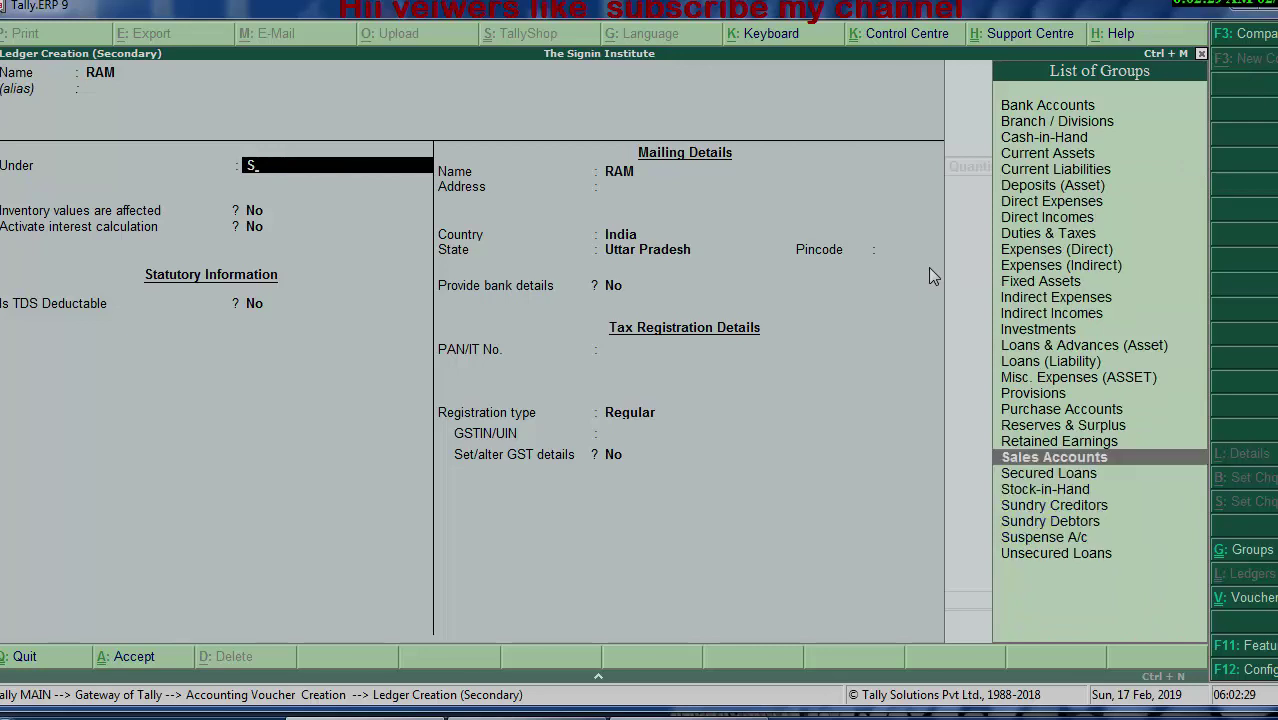
key("Down")
key("Down")
key("Down")
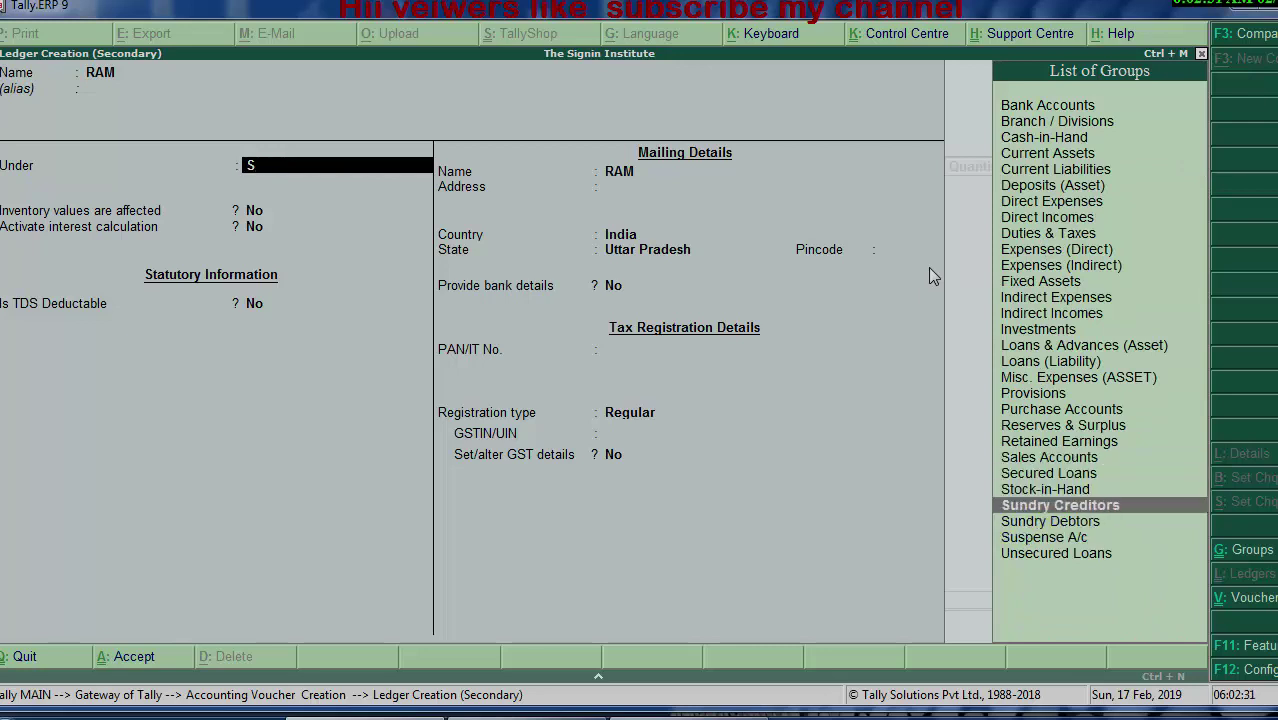
key("Down")
key("Return")
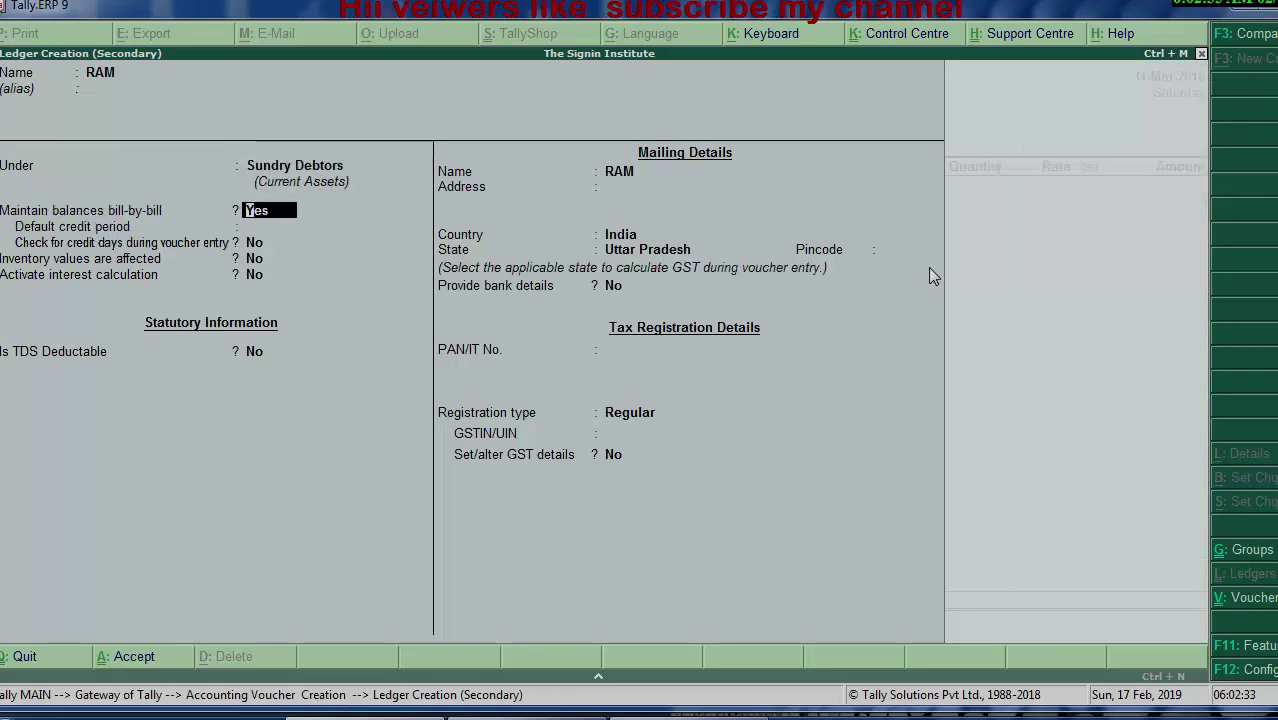
key("Return")
key("Return")
key("Return")
key("Return")
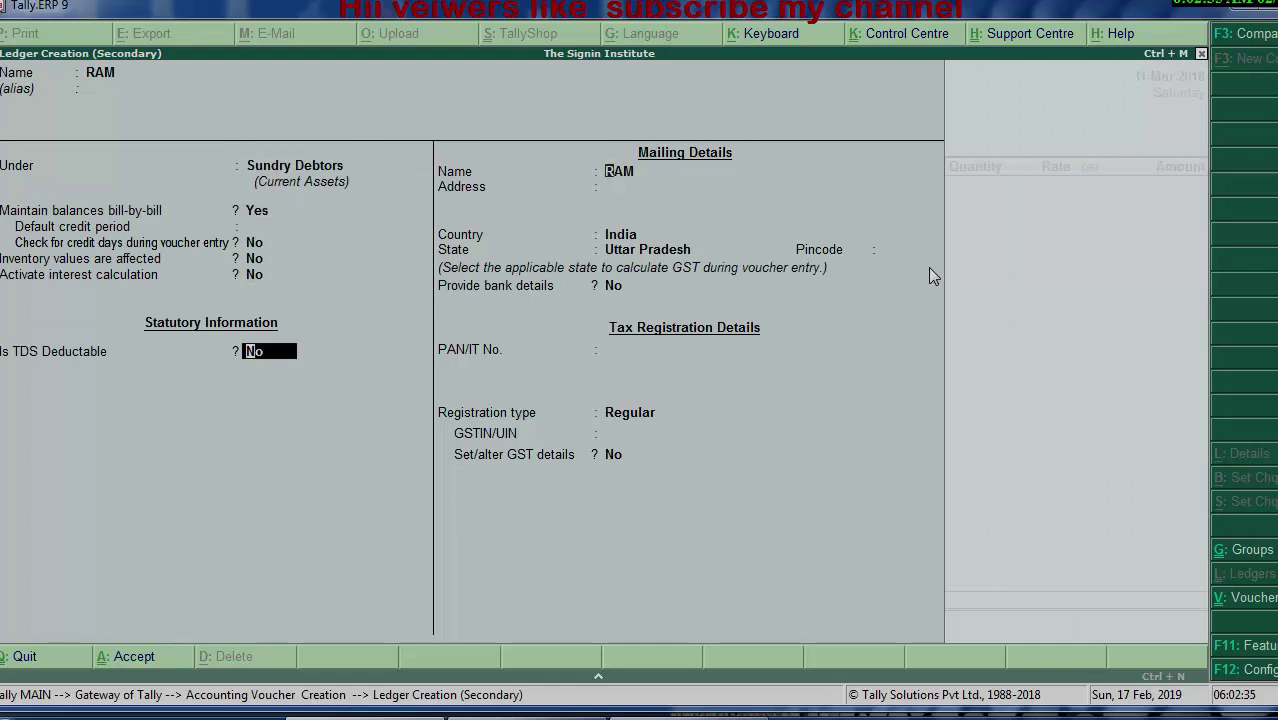
key("Return")
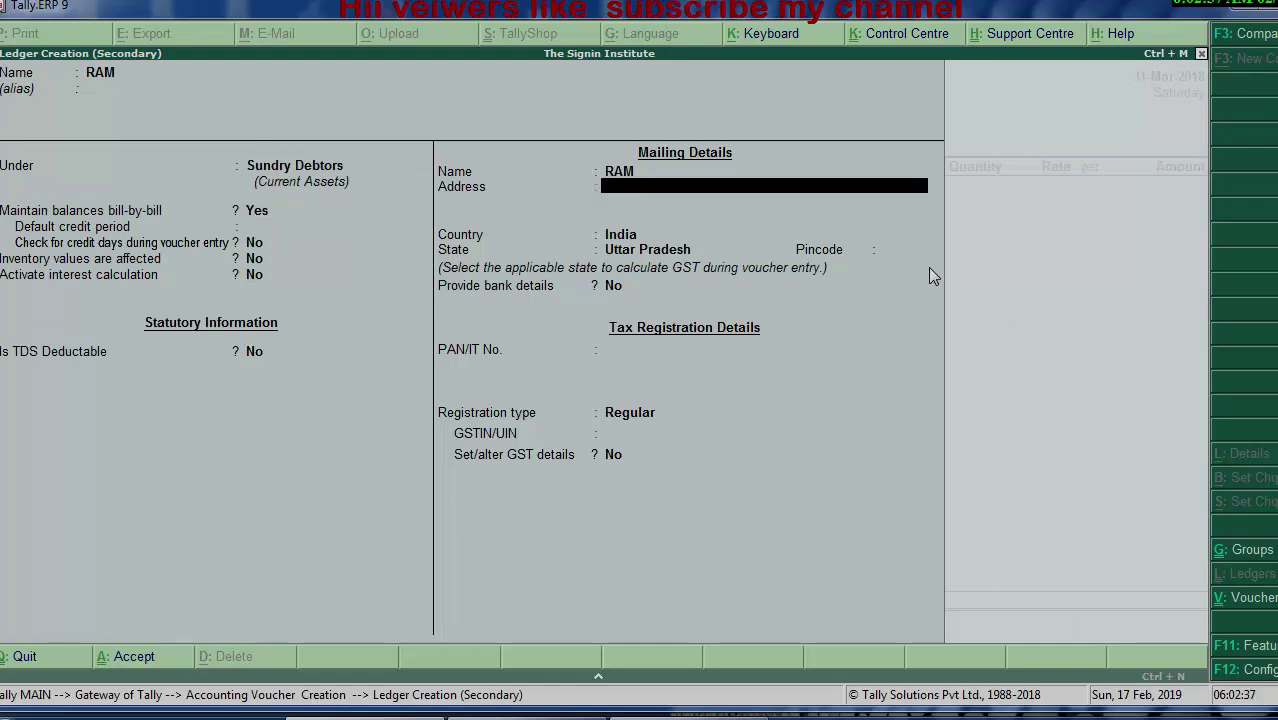
Step: Fill in the customer's mailing address and pincode, keep Regular registration, and save the ledger
type("NEW ")
type("C")
type("OLONY")
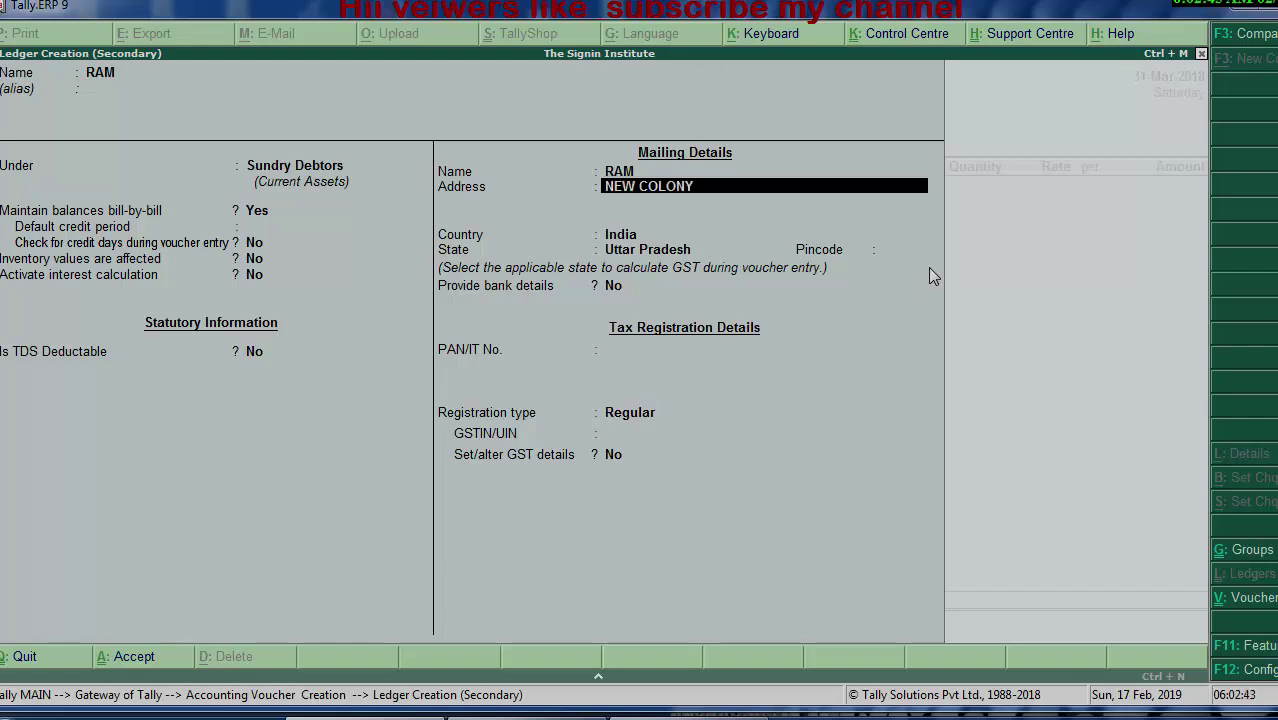
type(" DEORU")
key("BackSpace")
type("IA")
key("Return")
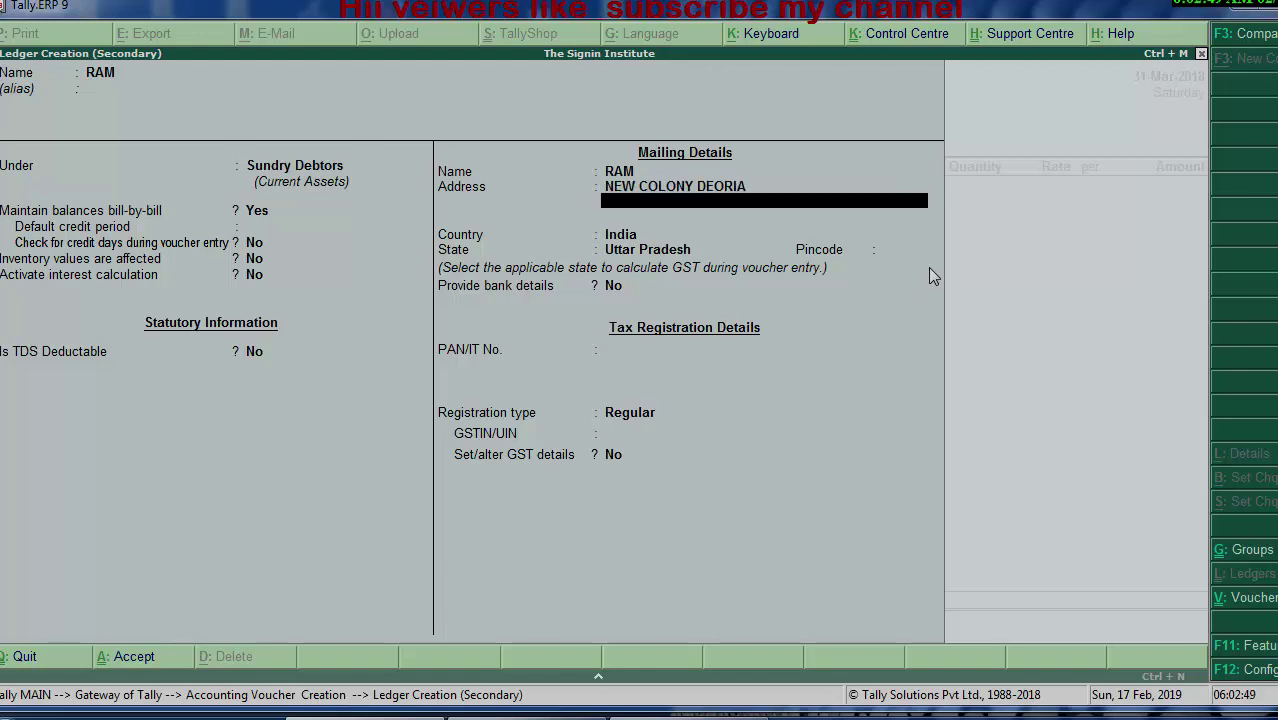
type("UP")
key("Return")
key("Return")
key("Return")
key("Return")
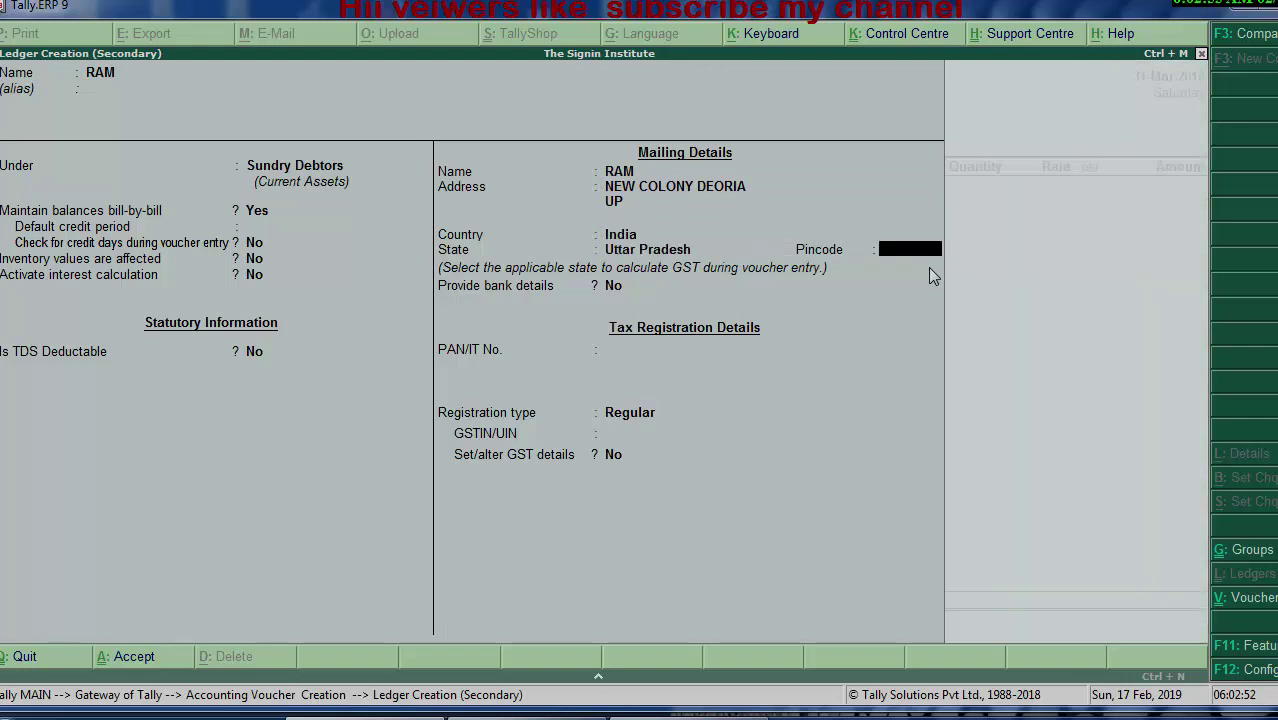
type("27")
type("4001")
key("Return")
key("Return")
key("Return")
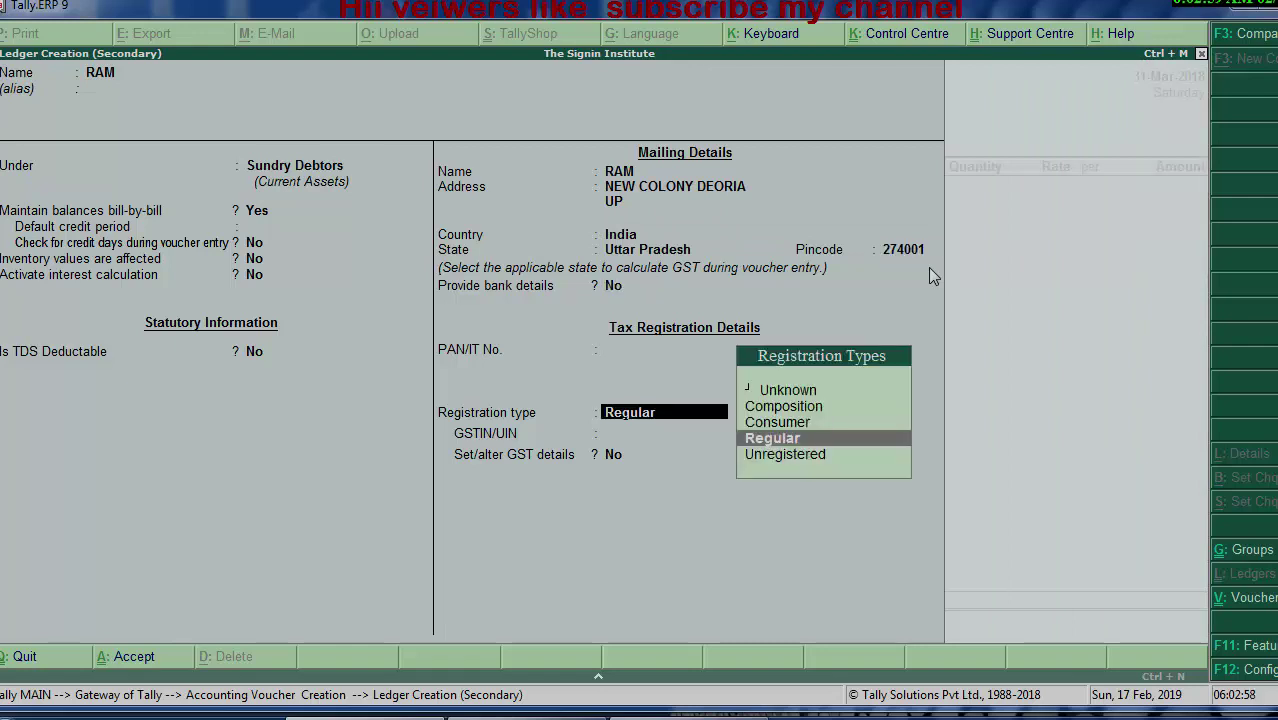
key("Return")
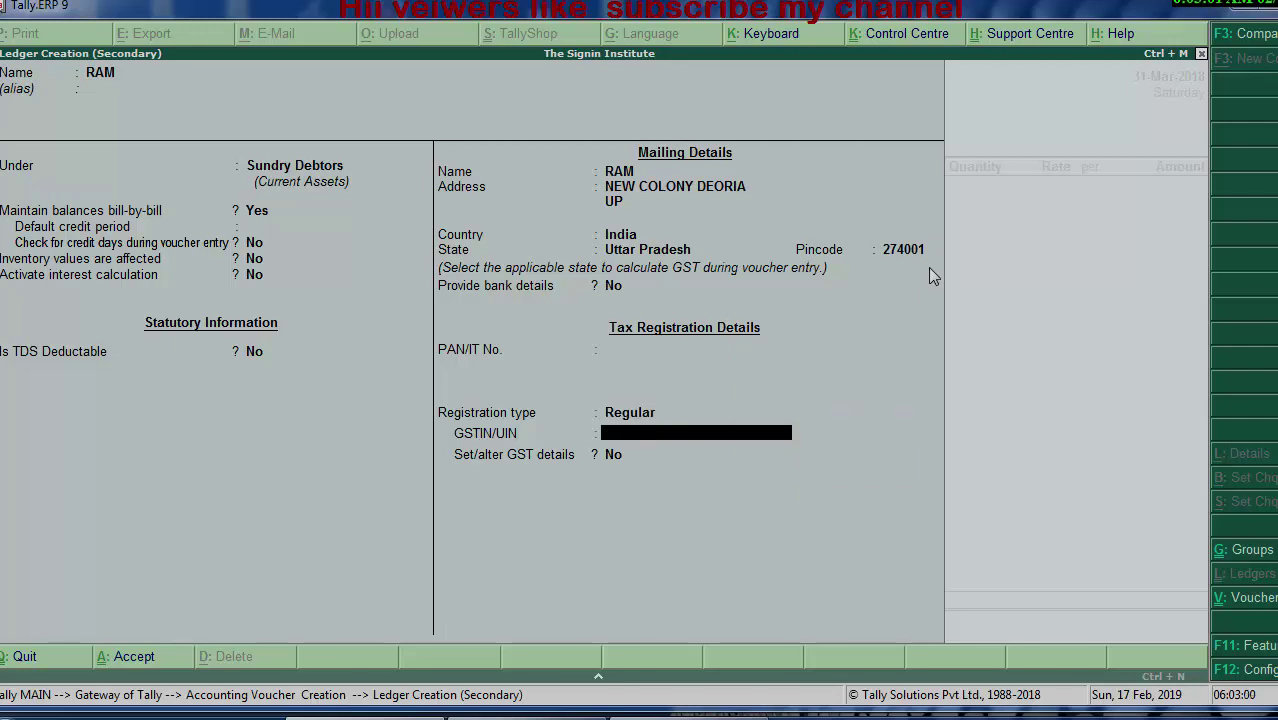
key("Return")
key("Return")
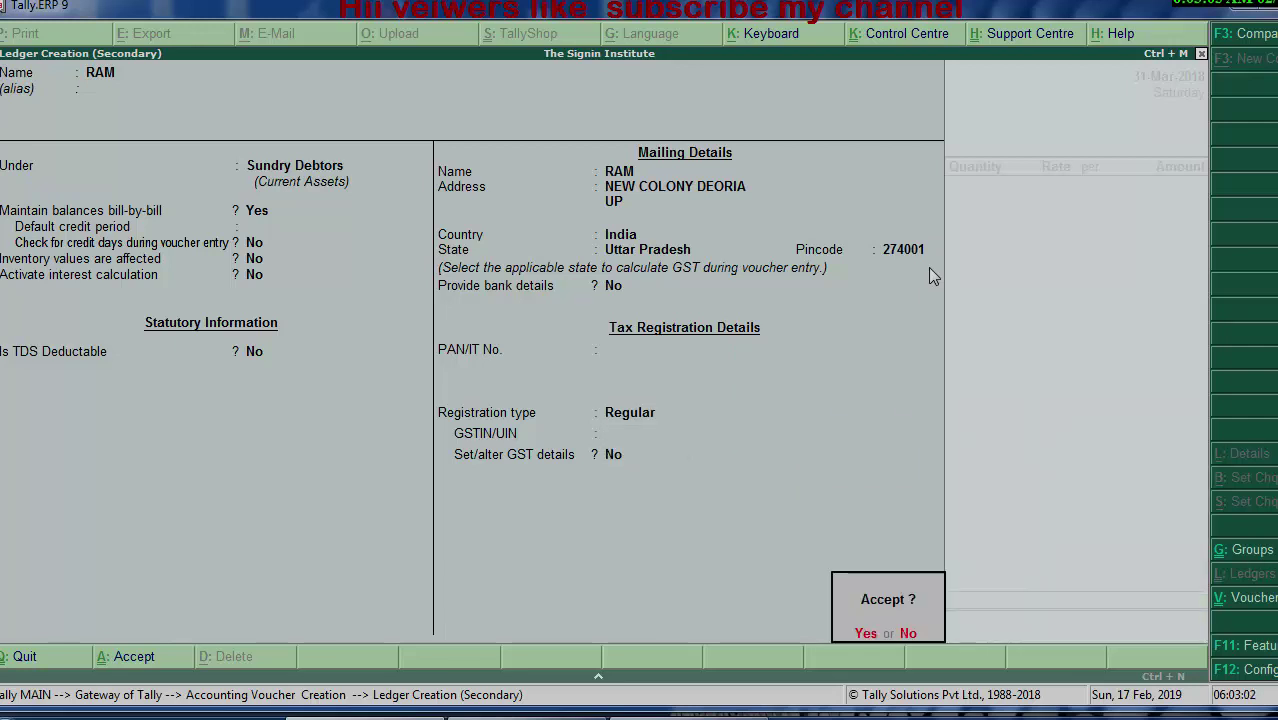
key("Return")
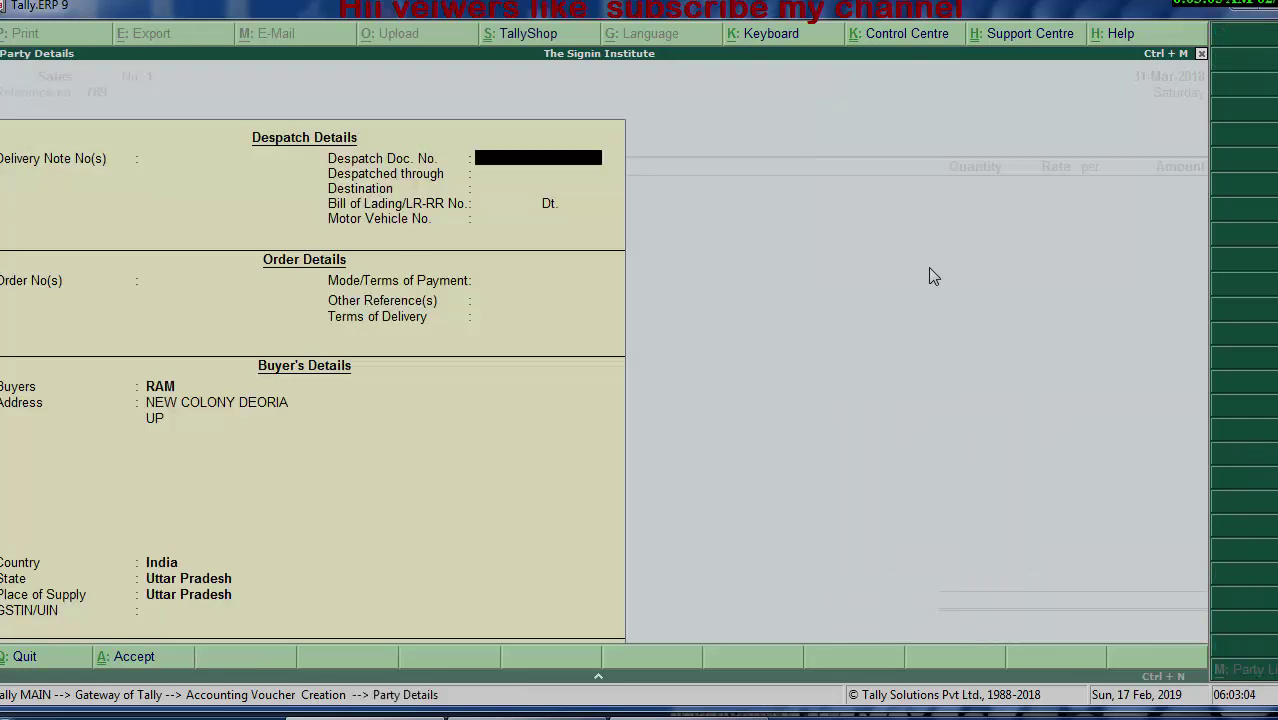
key("Return")
key("Return")
key("Return")
key("Return")
key("Return")
key("Return")
key("Return")
key("Return")
key("Return")
key("Return")
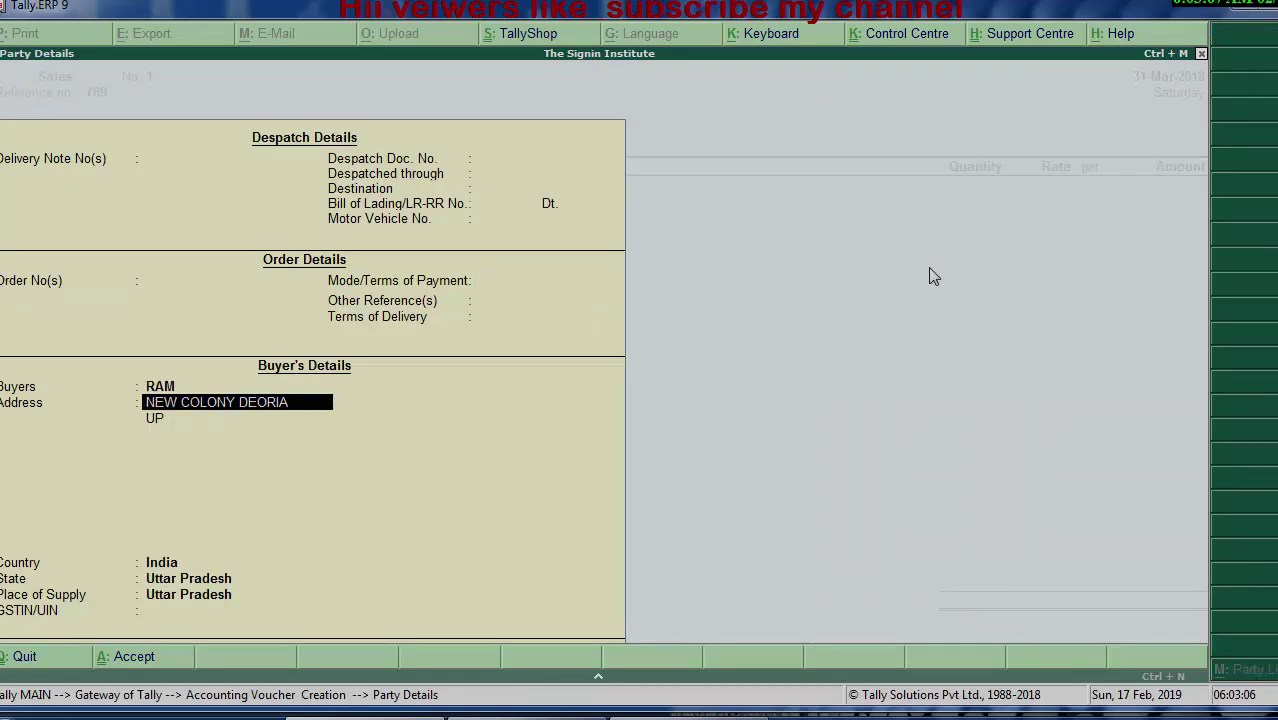
key("Return")
key("Return")
key("Return")
key("Return")
key("Return")
key("Return")
key("Return")
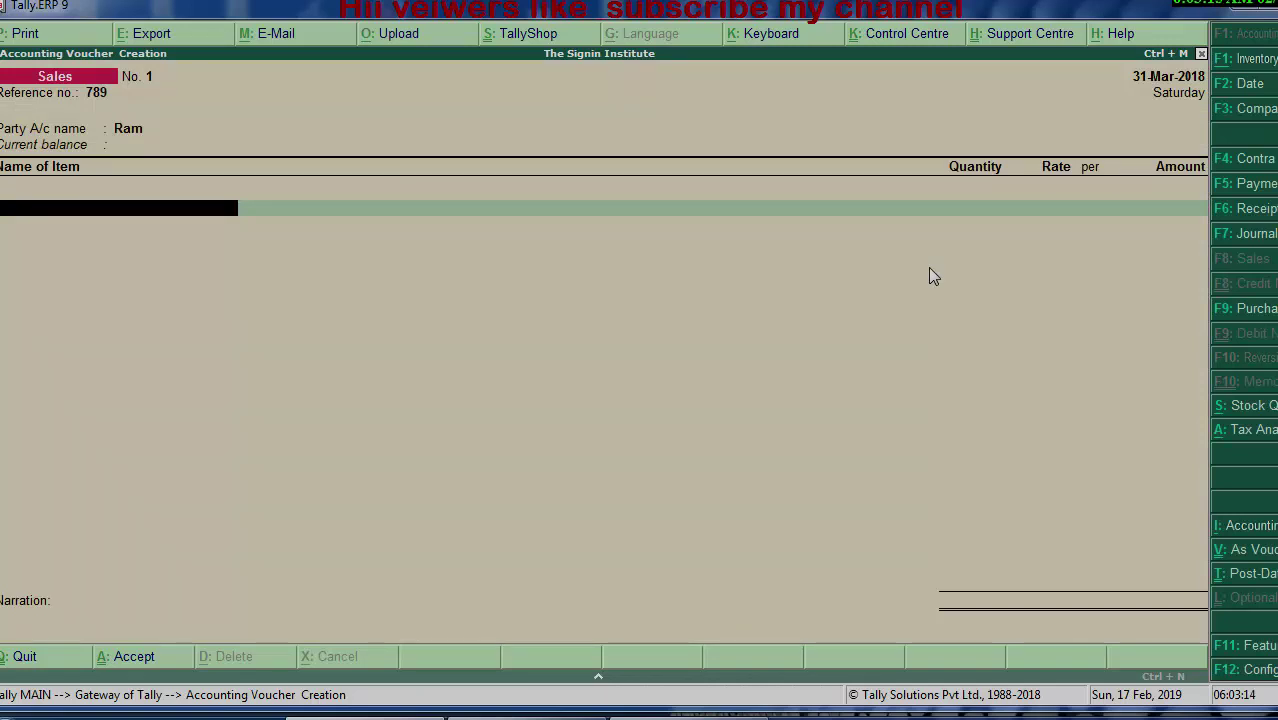
Step: Start a new stock item named Sugar
key("alt+c")
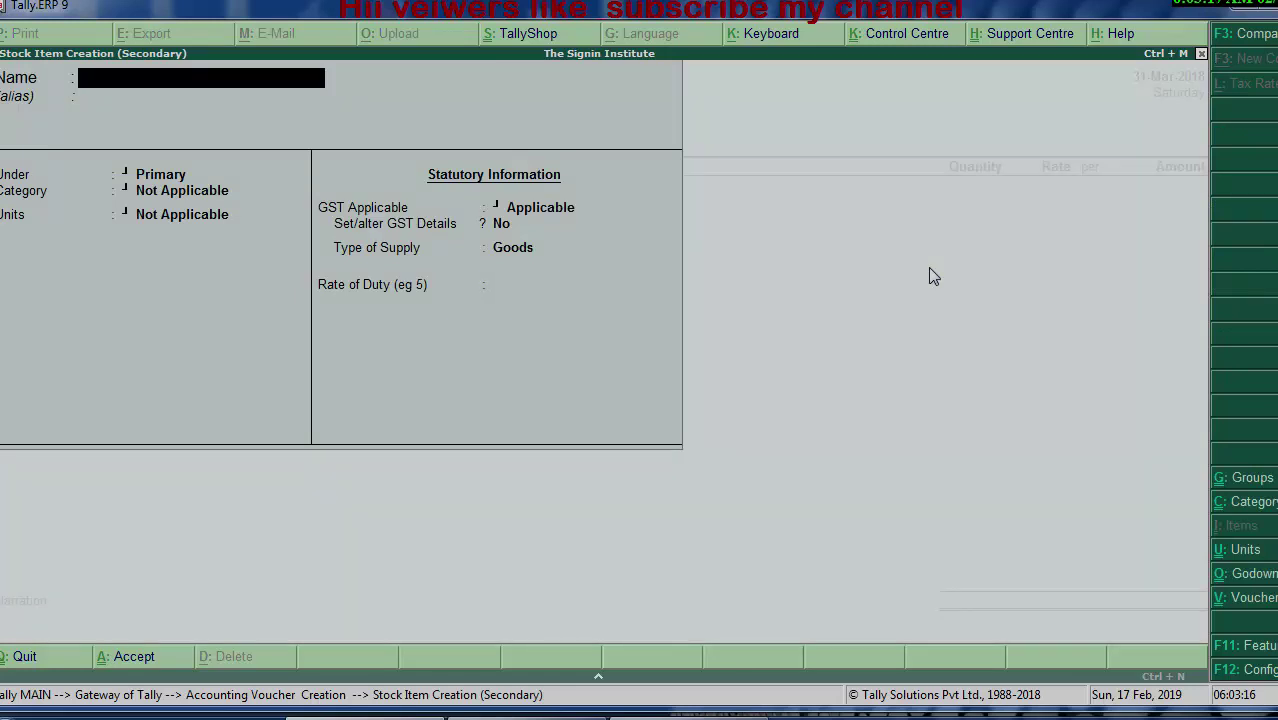
type("S")
type("U")
key("BackSpace")
key("BackSpace")
type("Sug")
type("ar")
key("Return")
key("Return")
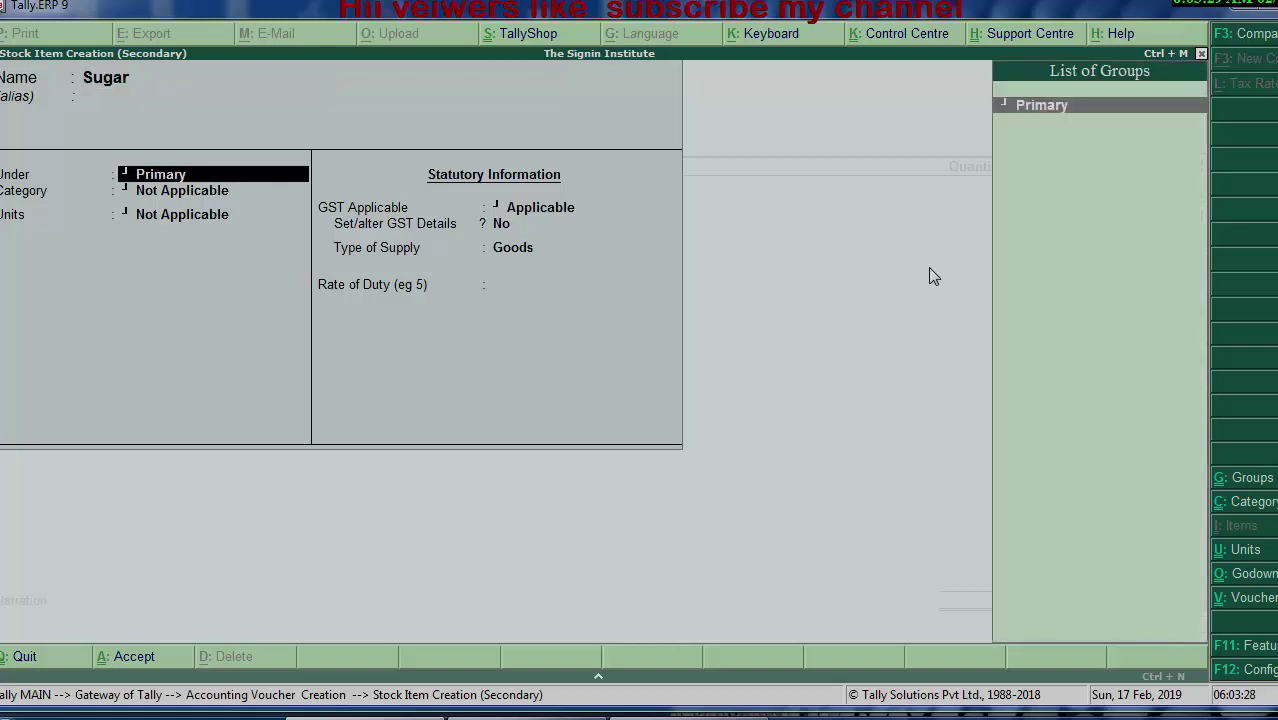
key("Return")
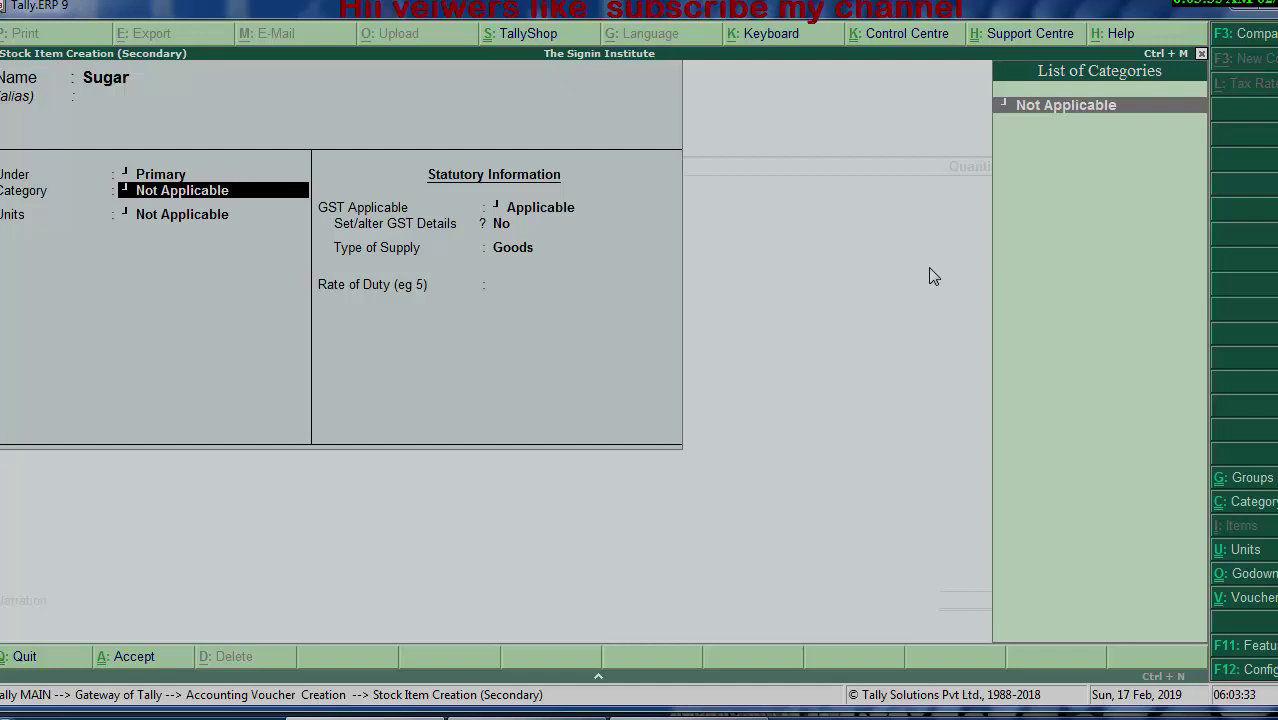
Step: Create the Grocessary stock category under Primary for Sugar
key("alt+c")
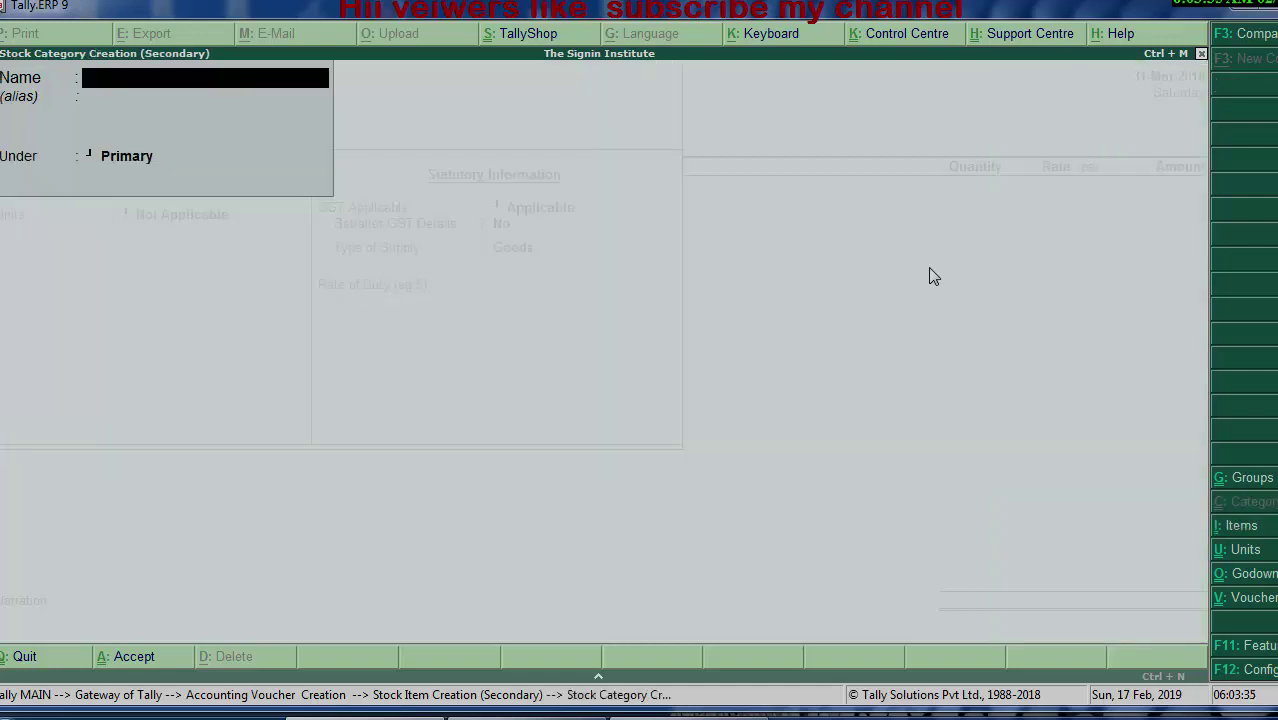
type("Gr")
type("oces")
type("sary")
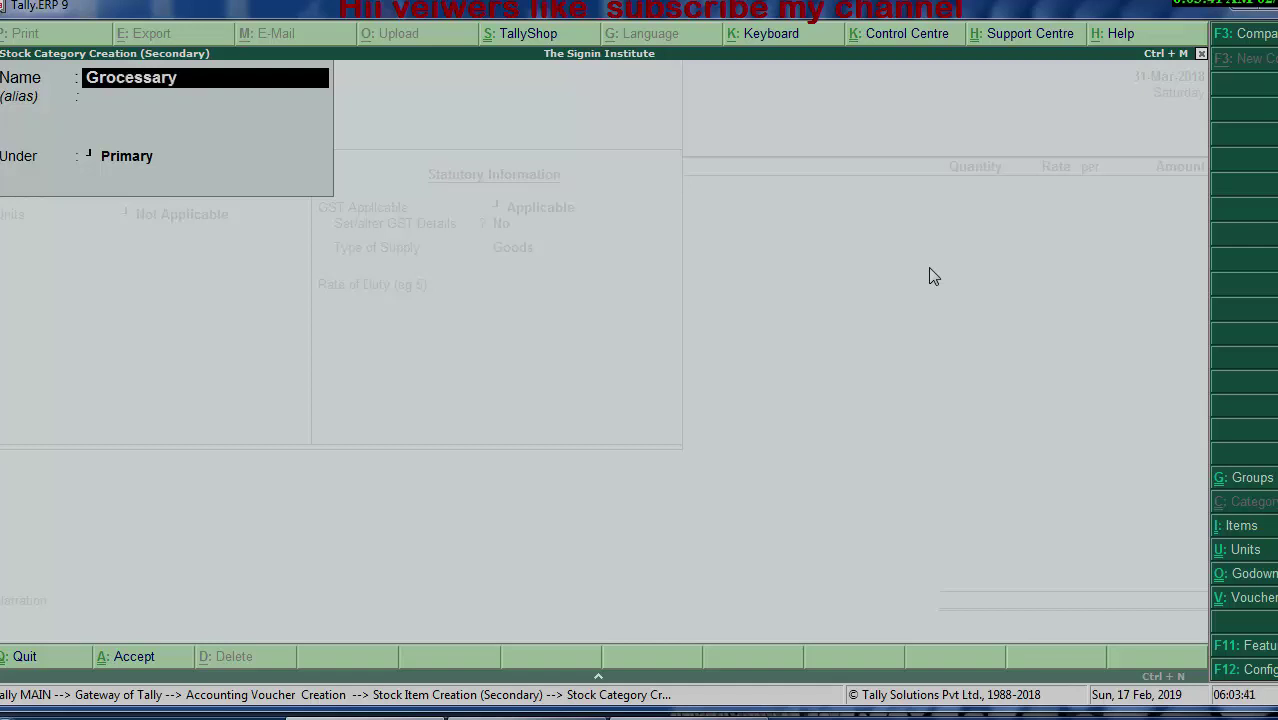
key("Return")
key("Return")
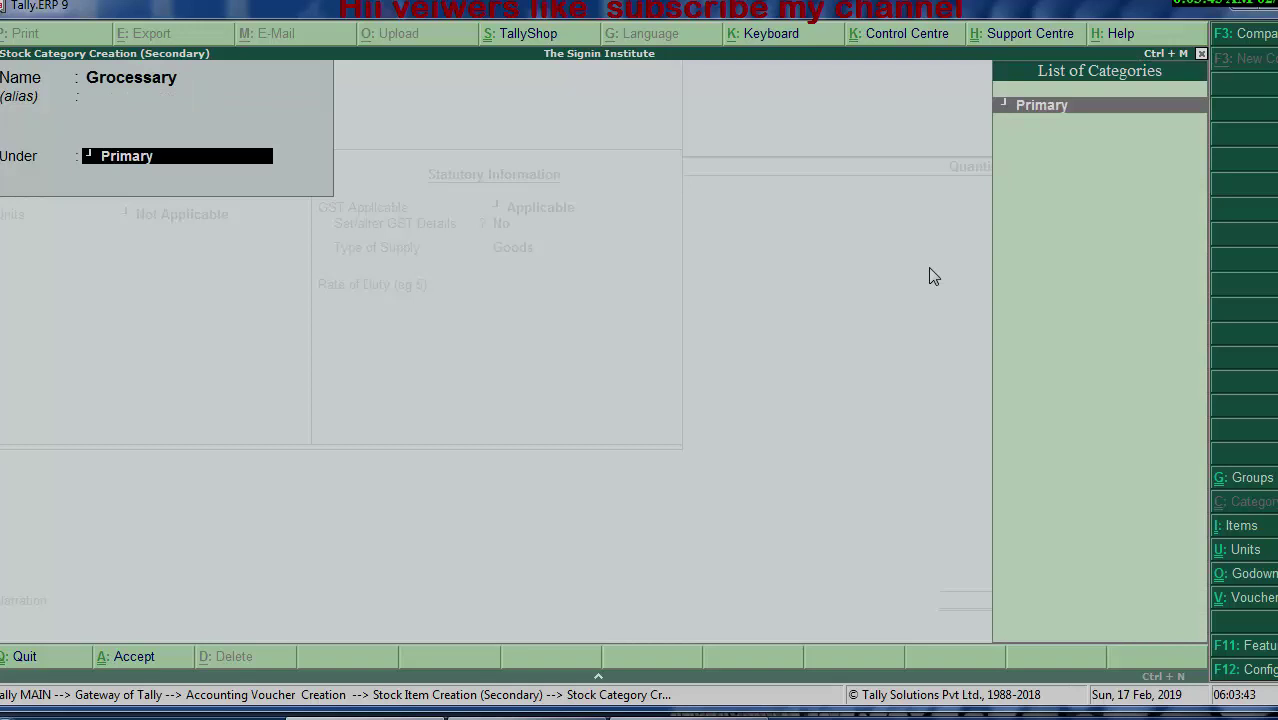
key("Return")
key("Return")
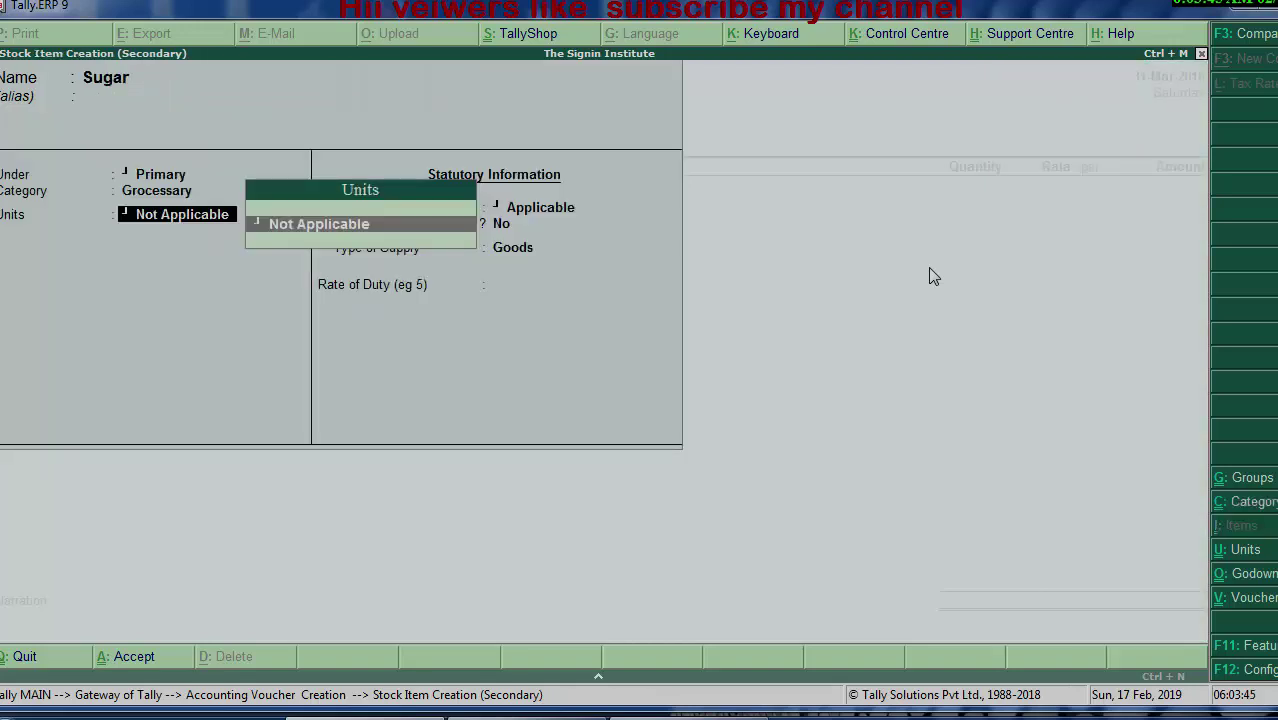
key("alt+c")
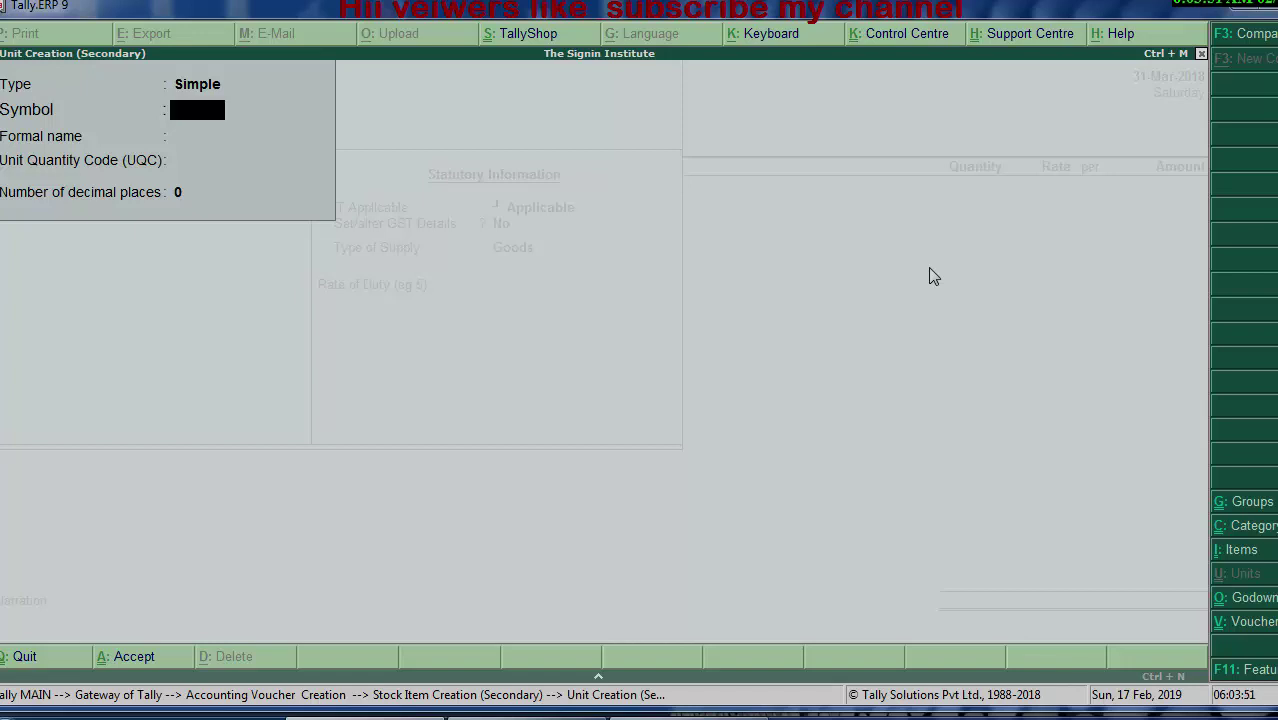
Step: Create unit kgs: formal name Kilogram, UQC KGS-KILOGRAMS, 3 decimal places
type("k")
type("gs")
key("Return")
type("Ki")
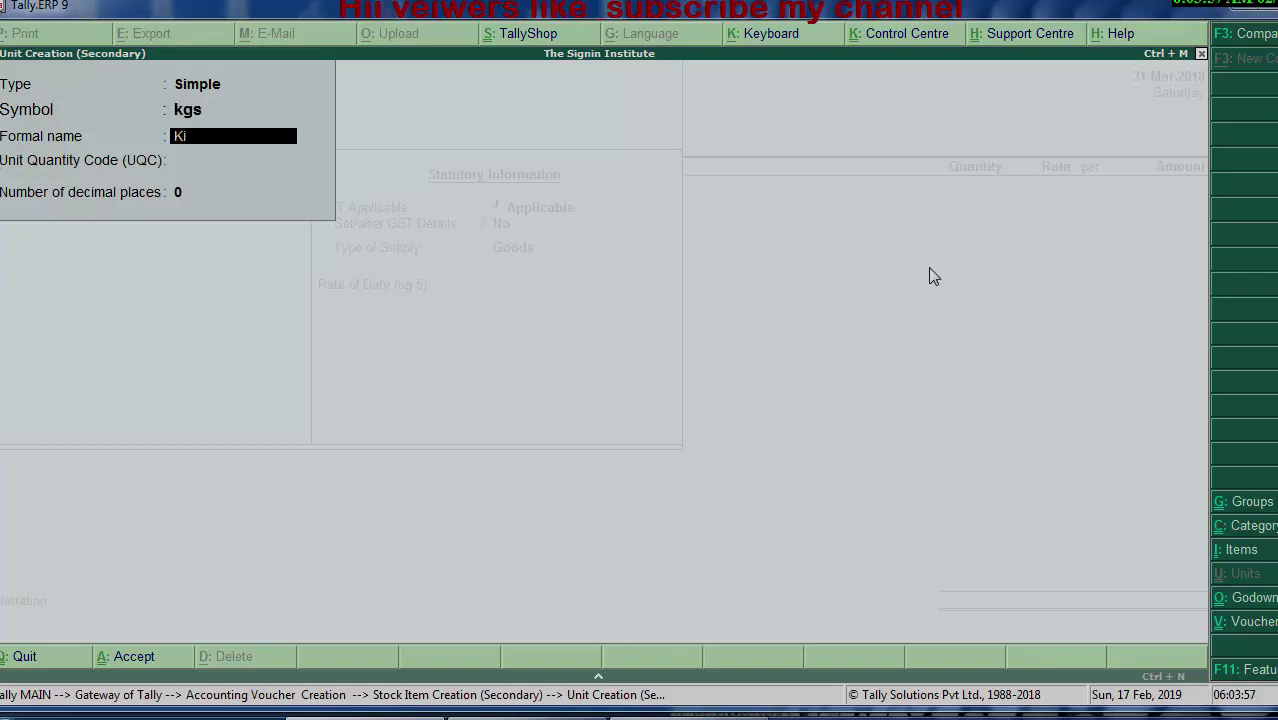
type("lo")
type("gram")
key("Return")
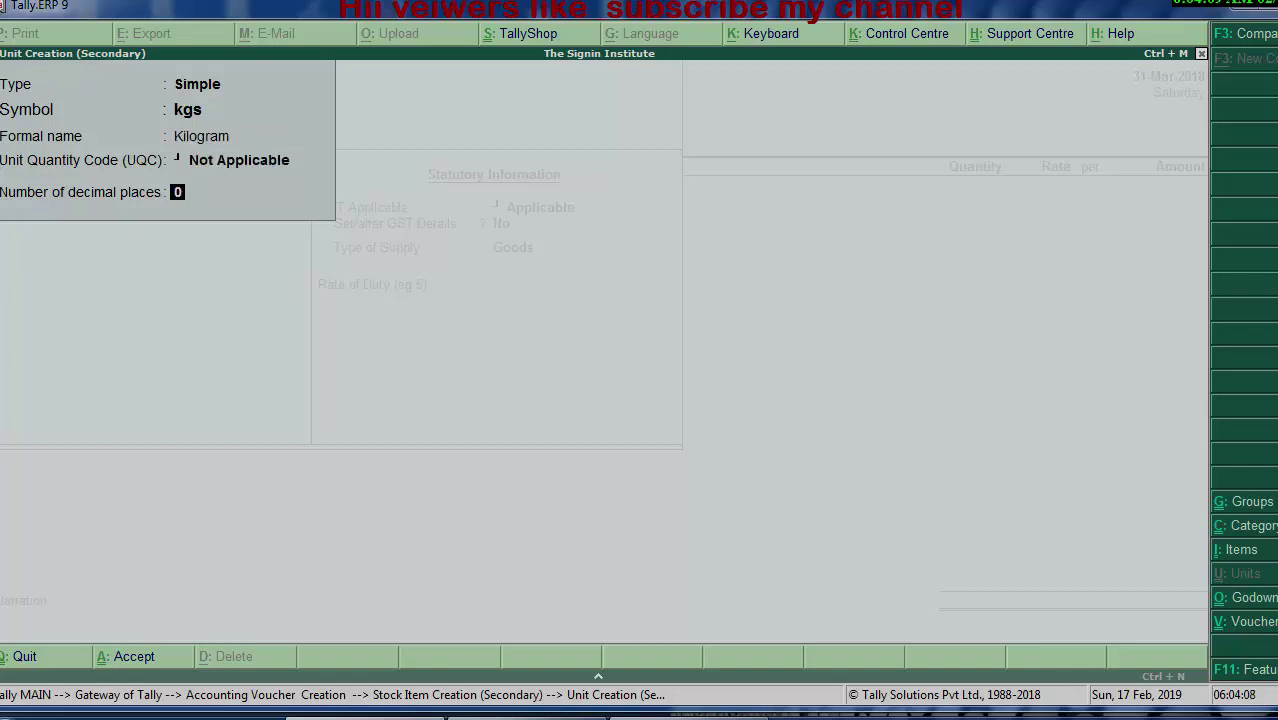
left_click(263, 165)
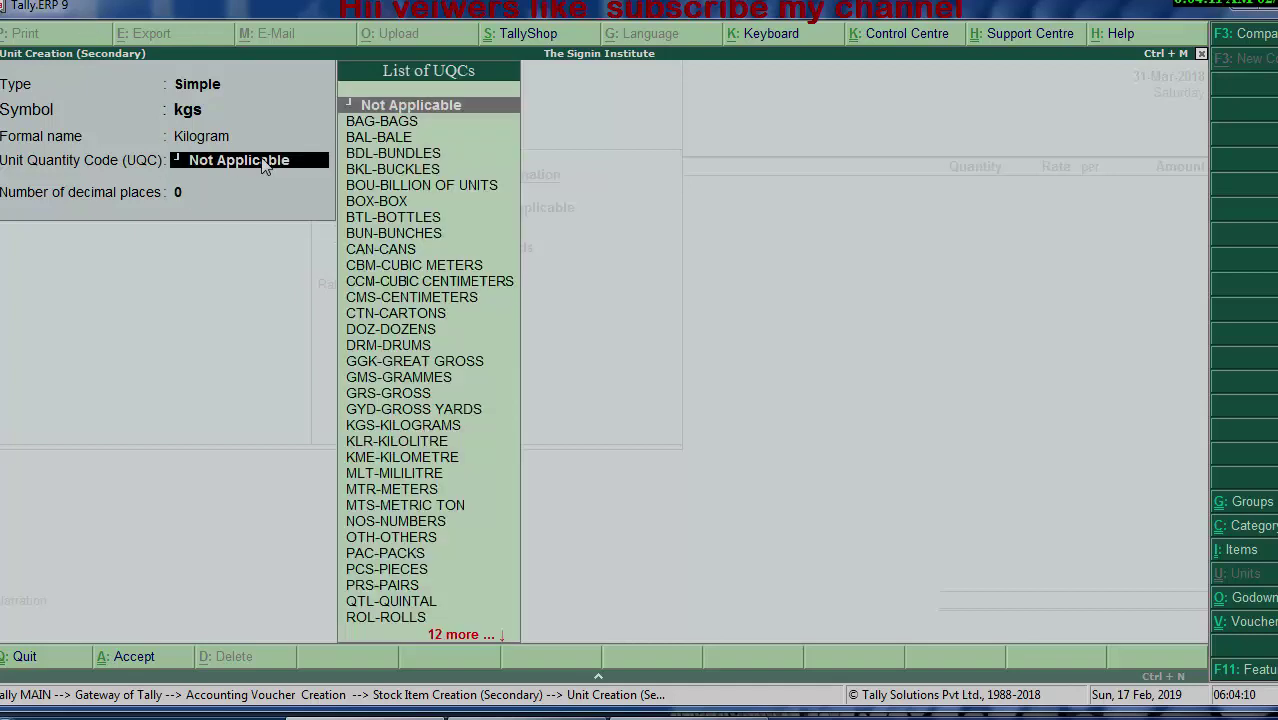
type("k")
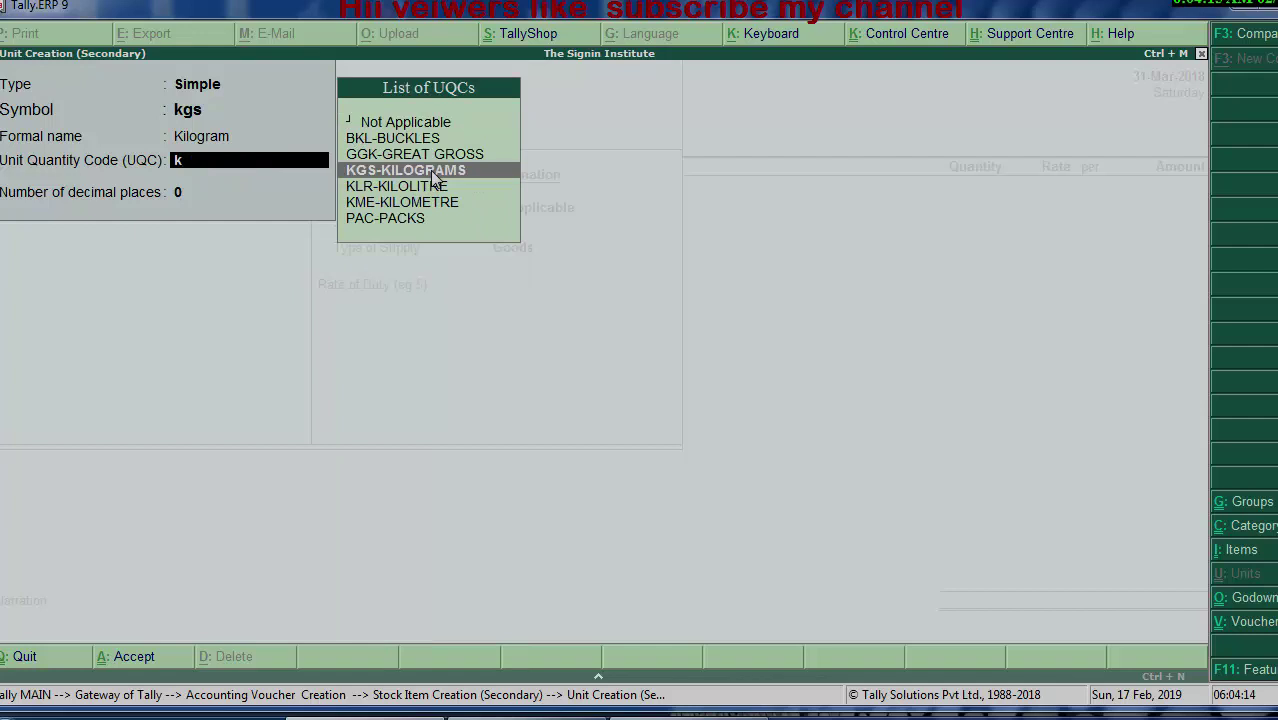
left_click(431, 172)
type("3")
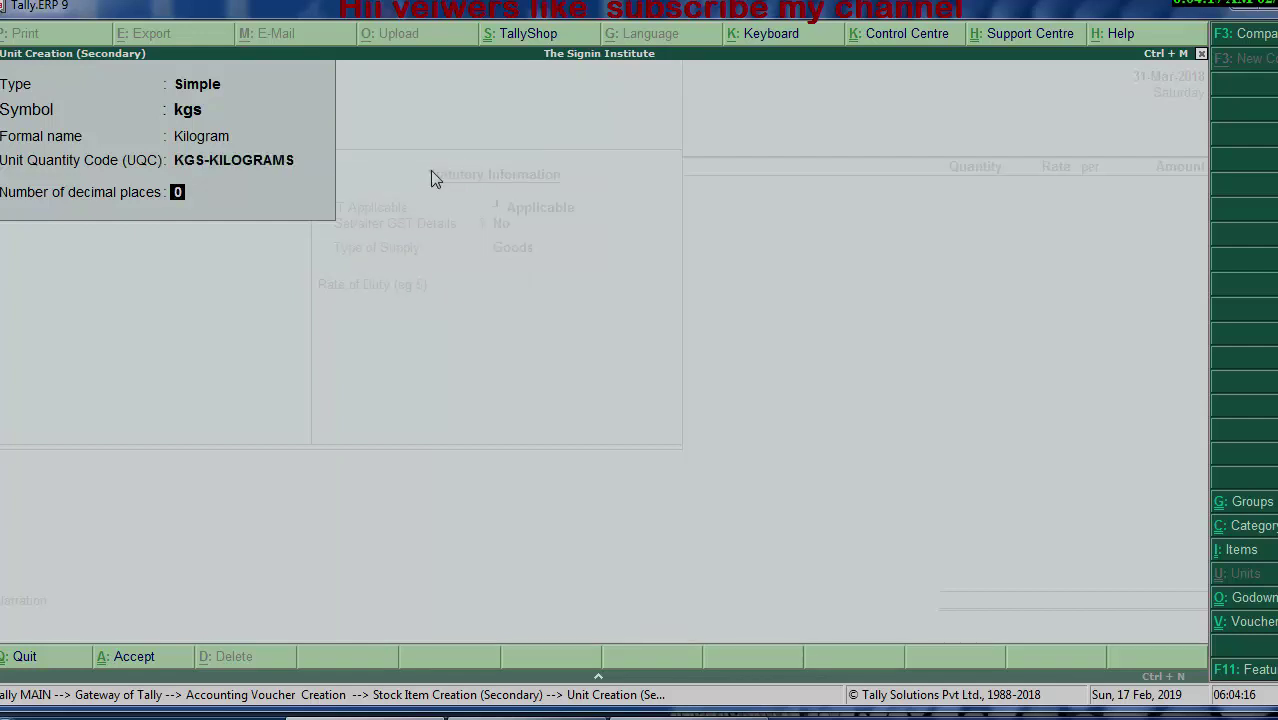
key("Return")
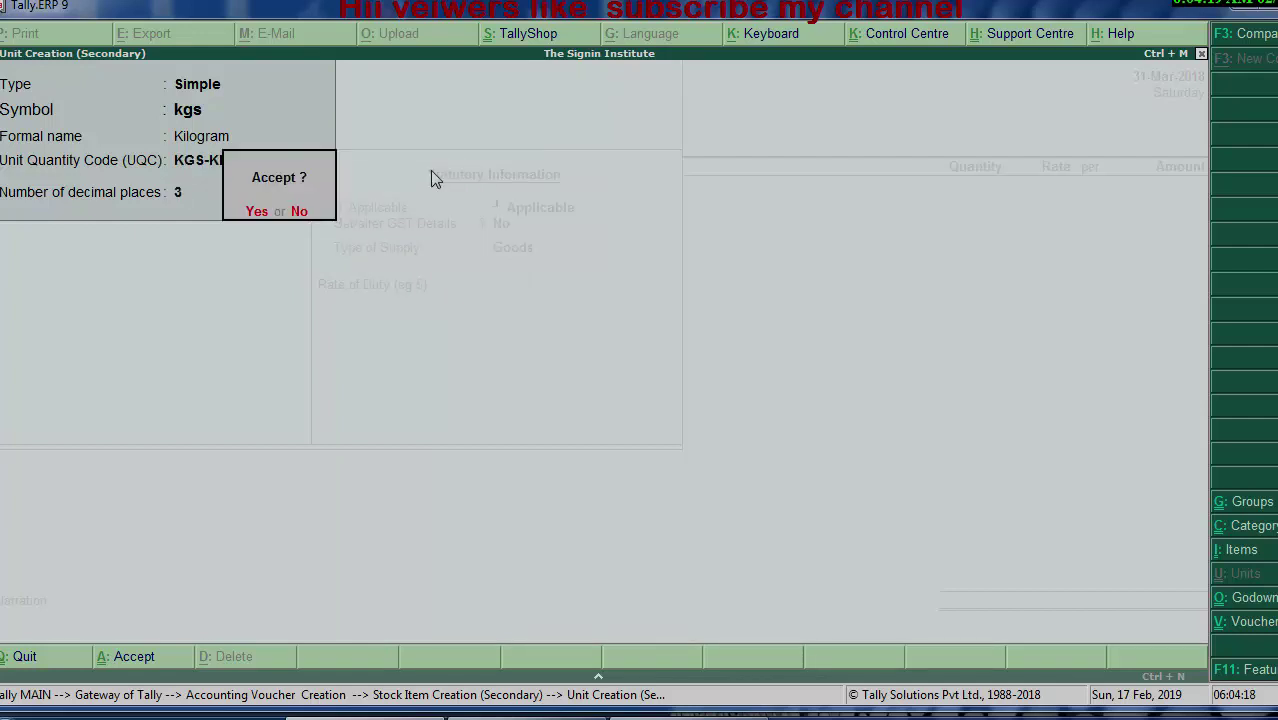
key("Return")
Step: Enable Sugar's GST details: description Primary Item 1, HSN/SAC 2234, On Item Rate calculation
key("Return")
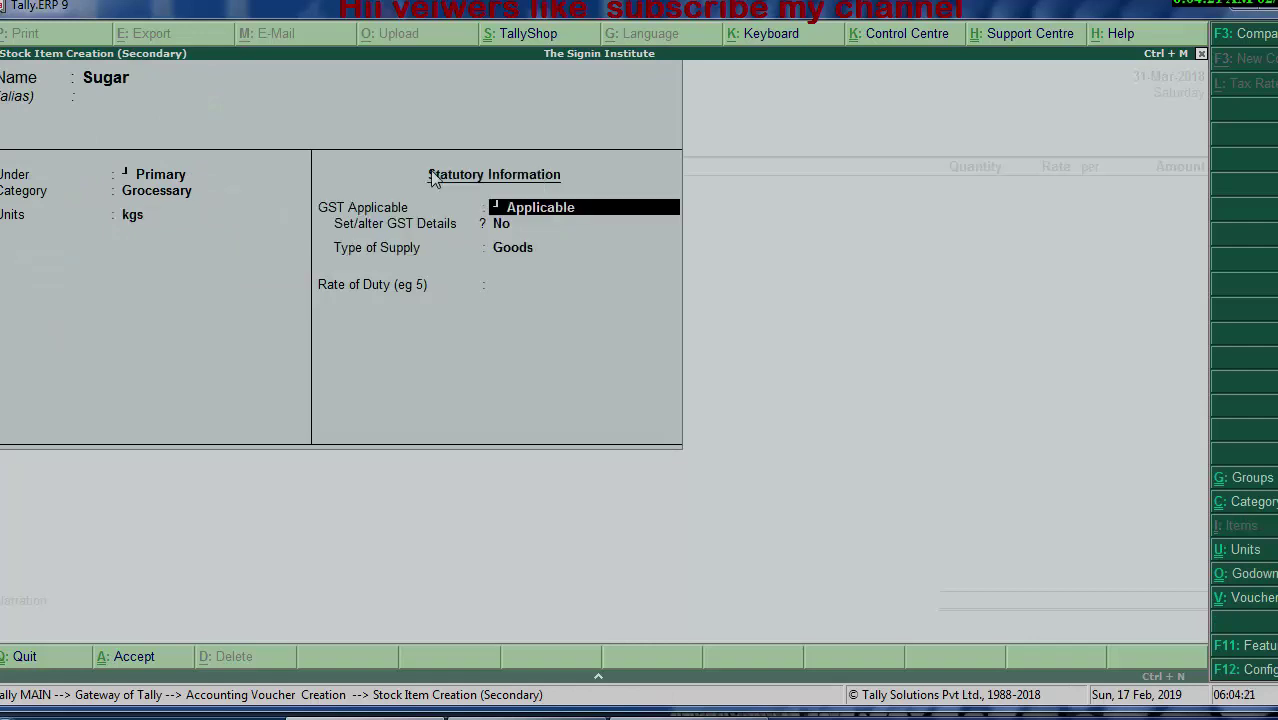
key("Return")
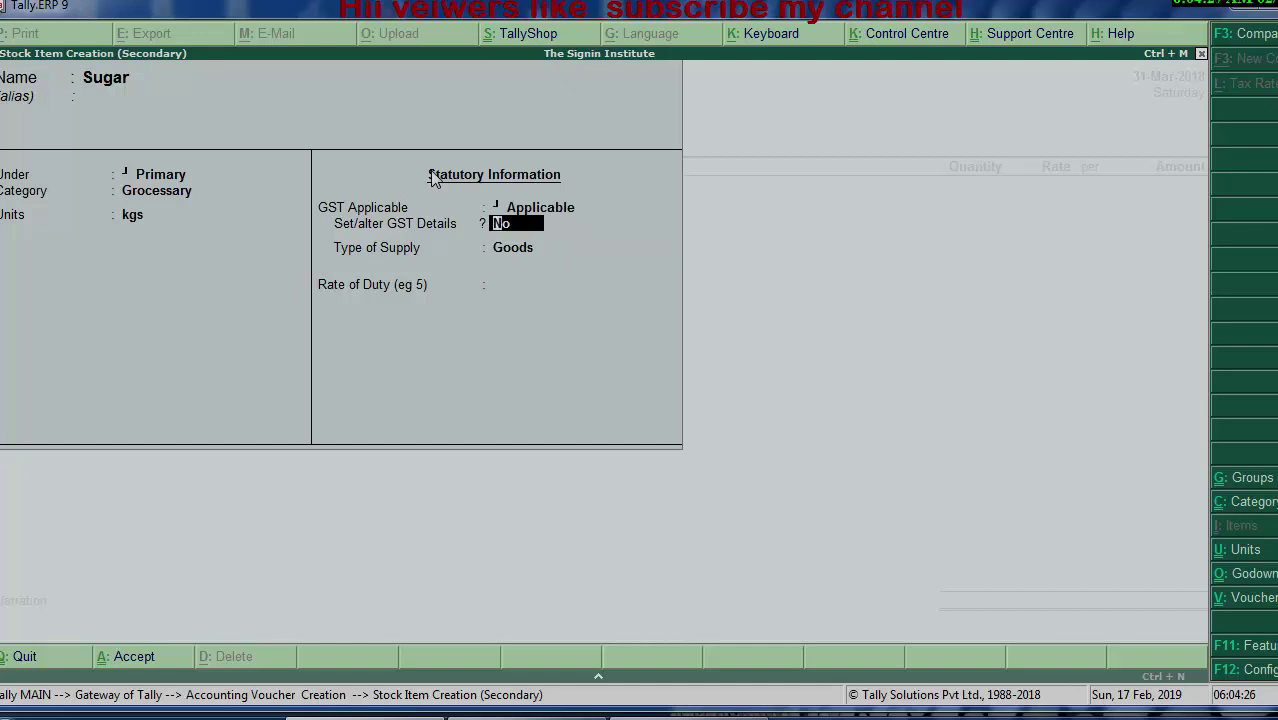
type("y")
key("Return")
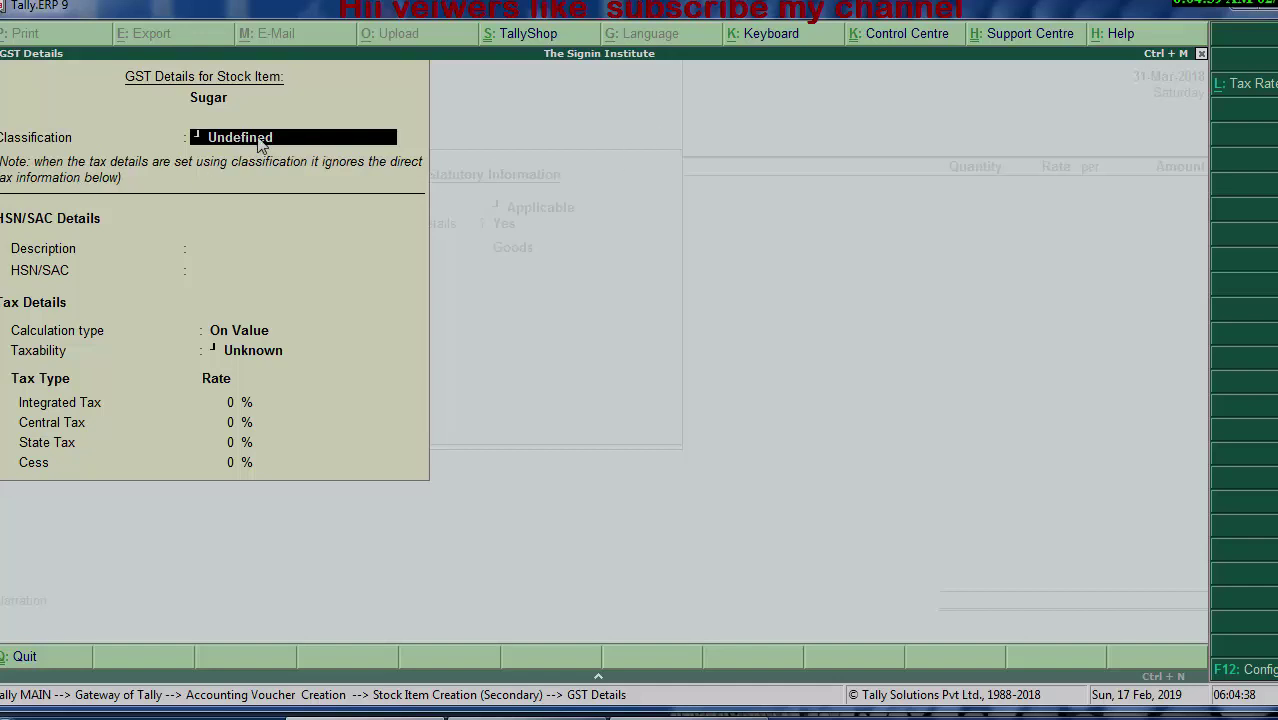
key("Return")
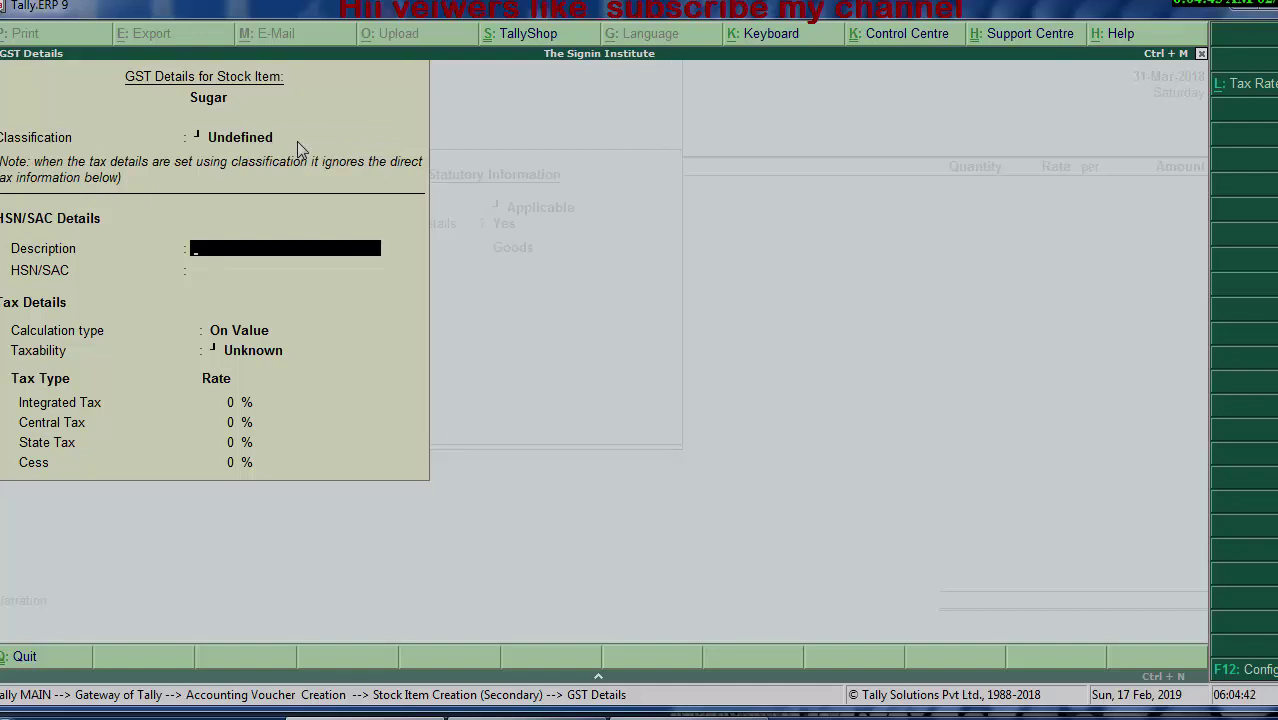
type("P")
type("r")
type("imary")
type(" Ite")
type("m 1")
key("Return")
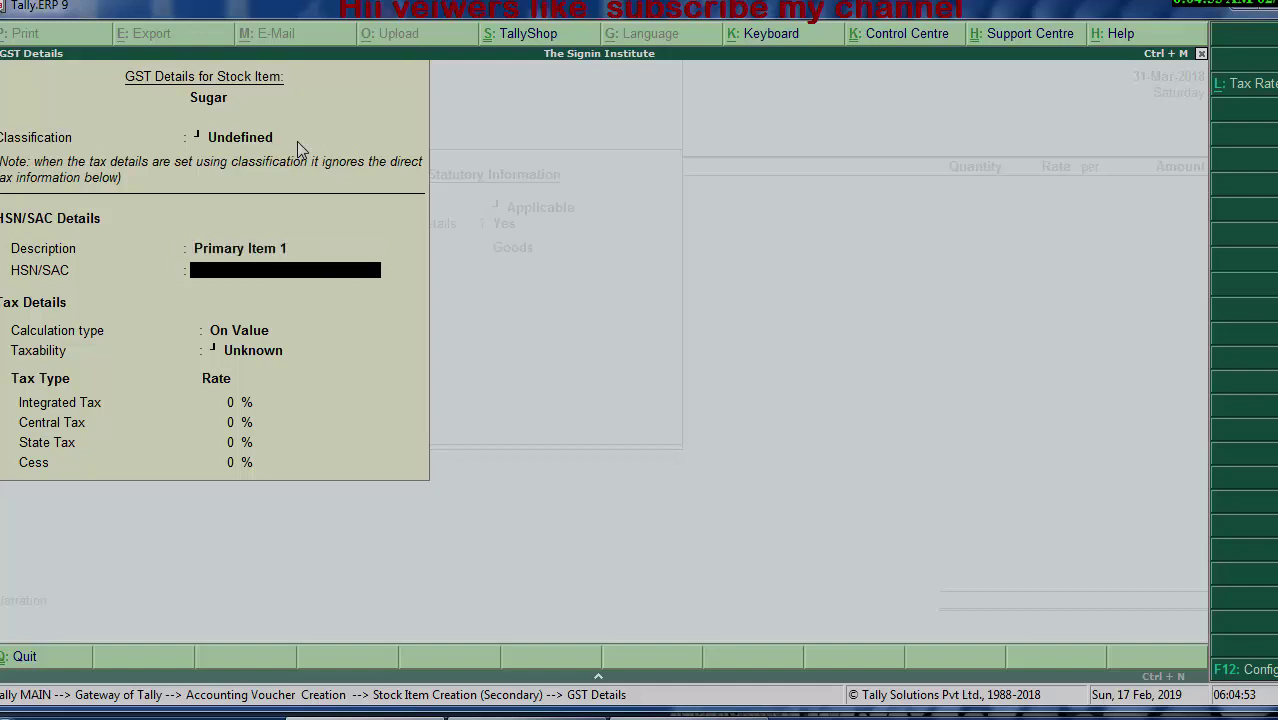
type("2")
type("234")
key("Return")
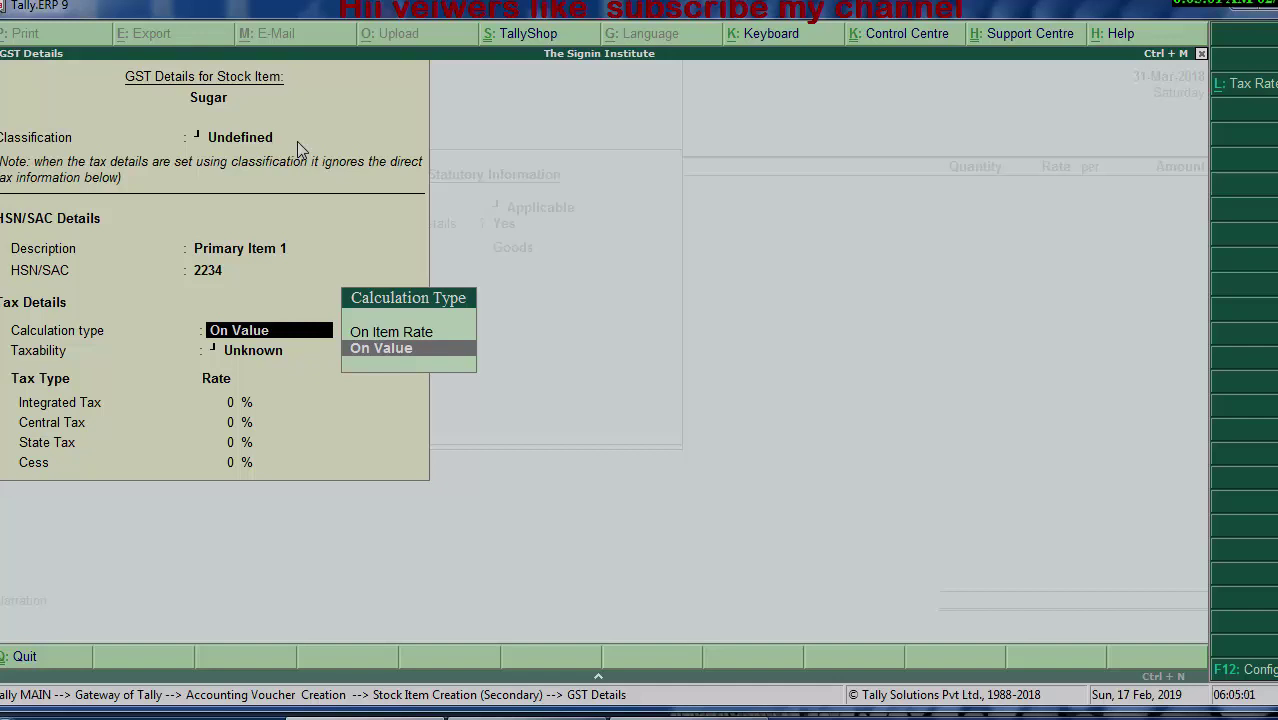
key("Up")
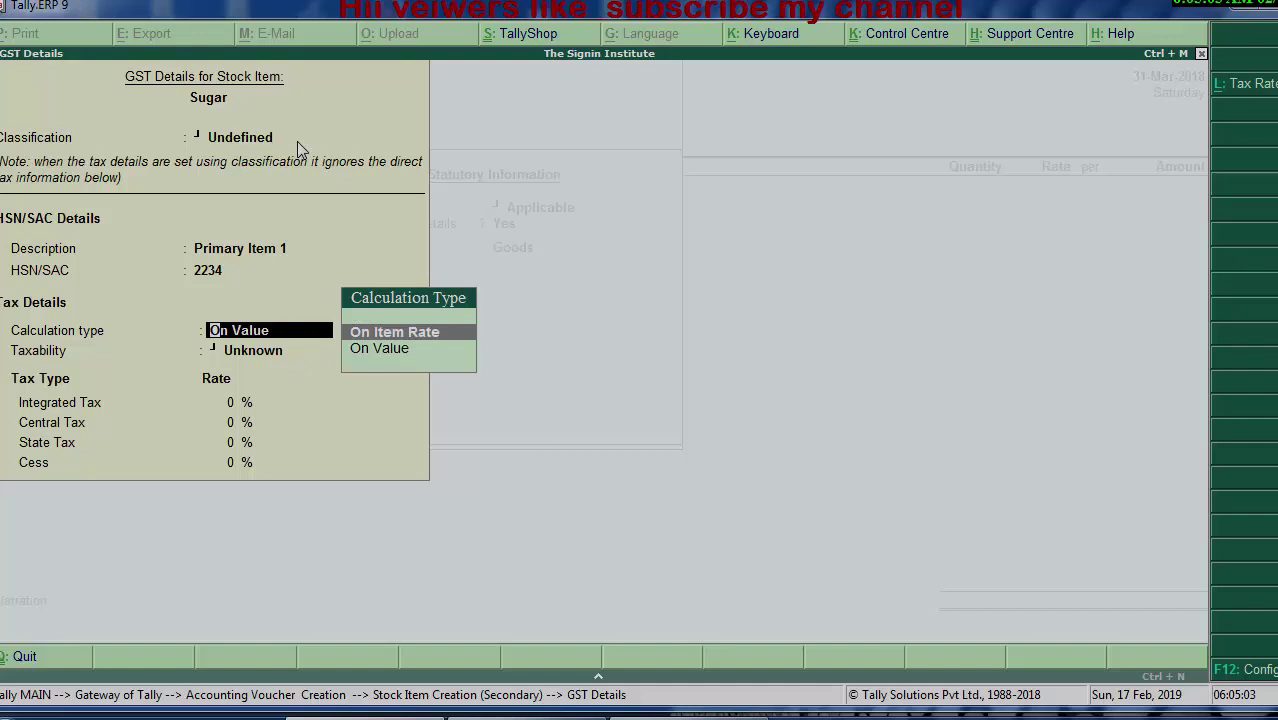
key("Return")
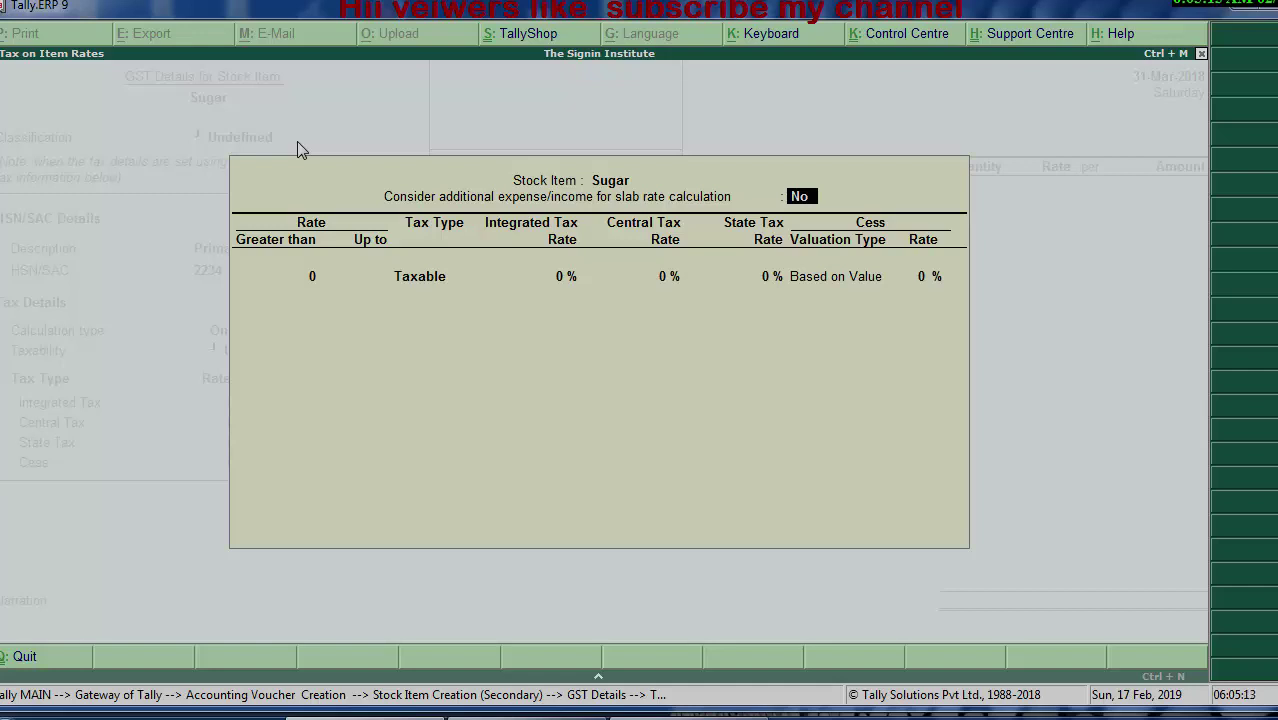
Step: Change Sugar's GST calculation to On Value and mark it Taxable
key("Return")
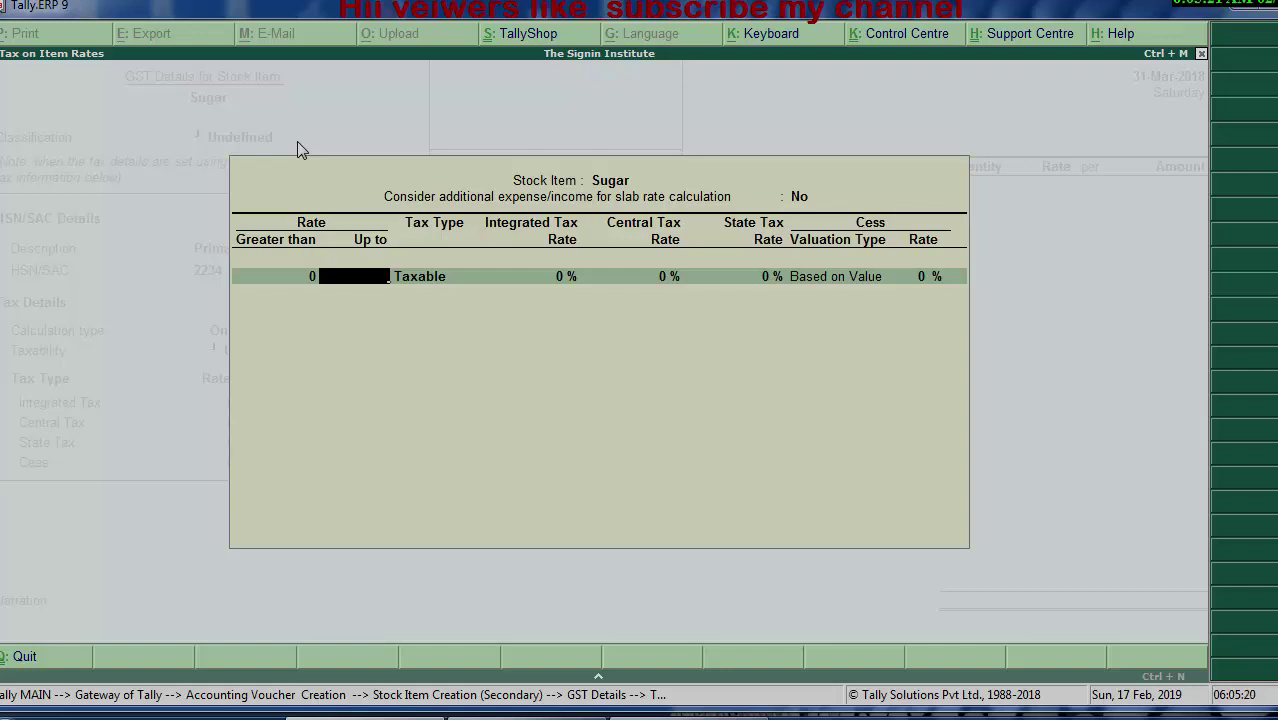
key("Escape")
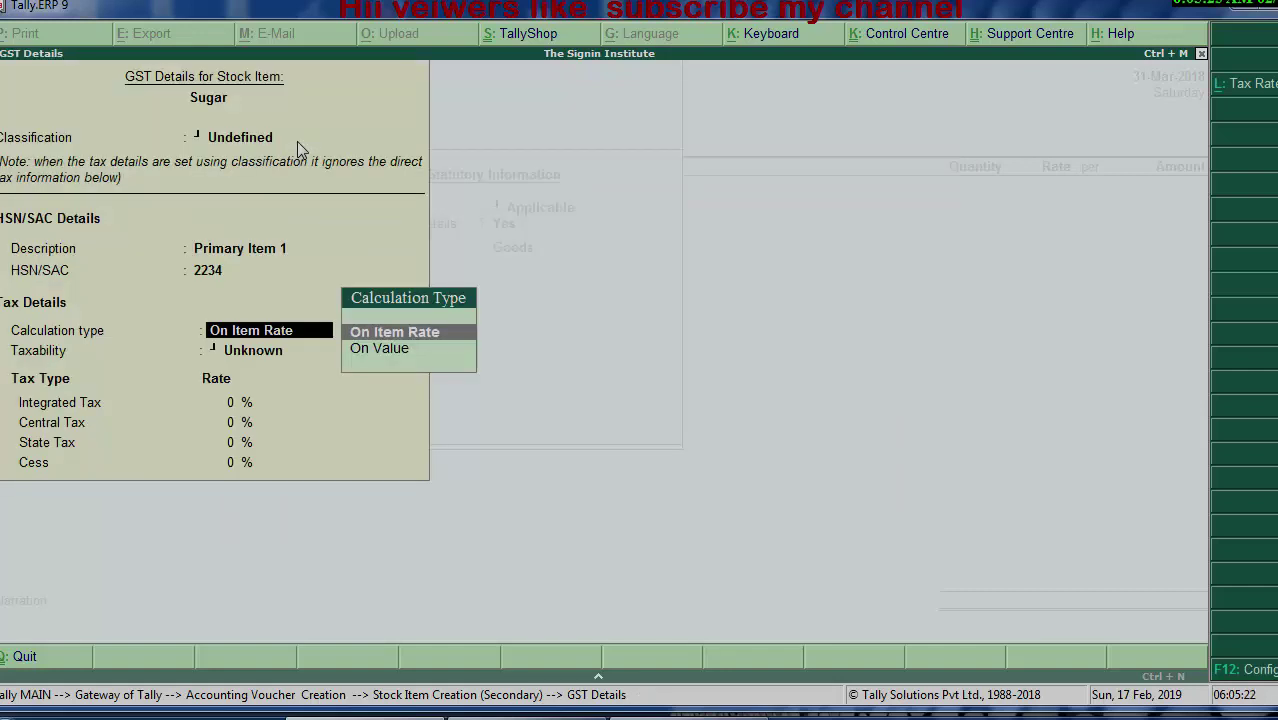
key("Down")
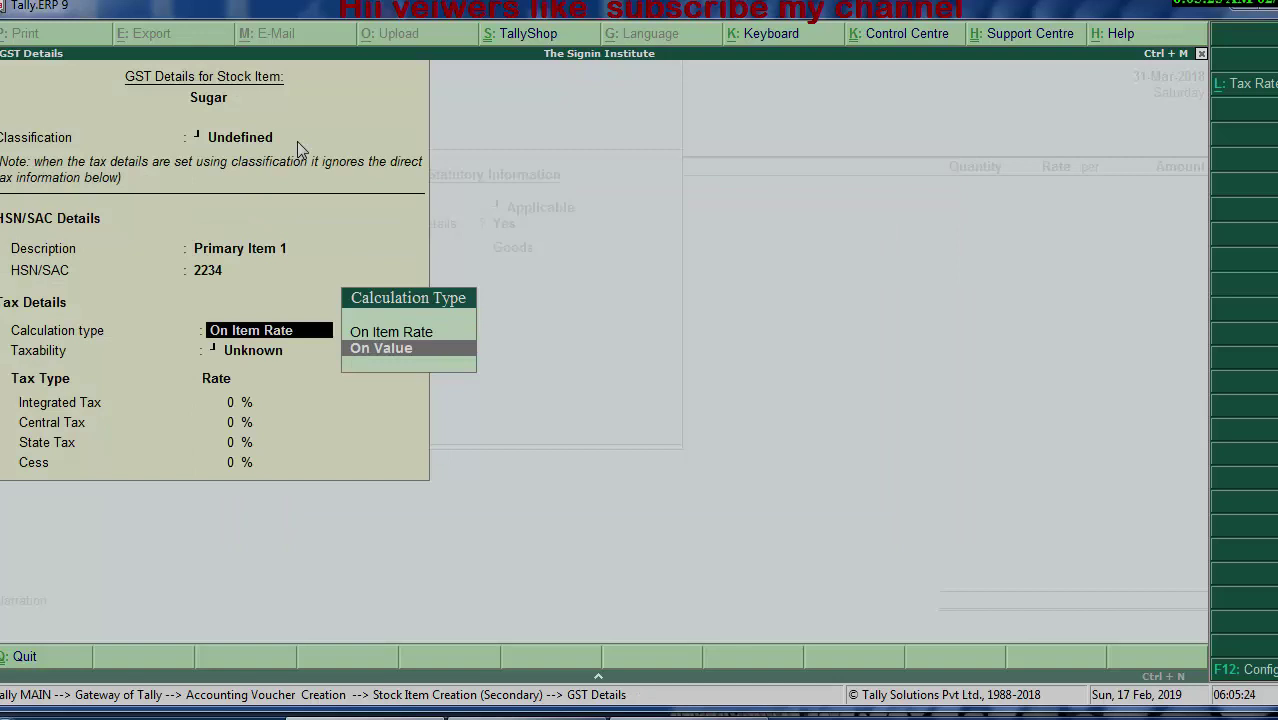
key("Return")
key("Down")
key("Down")
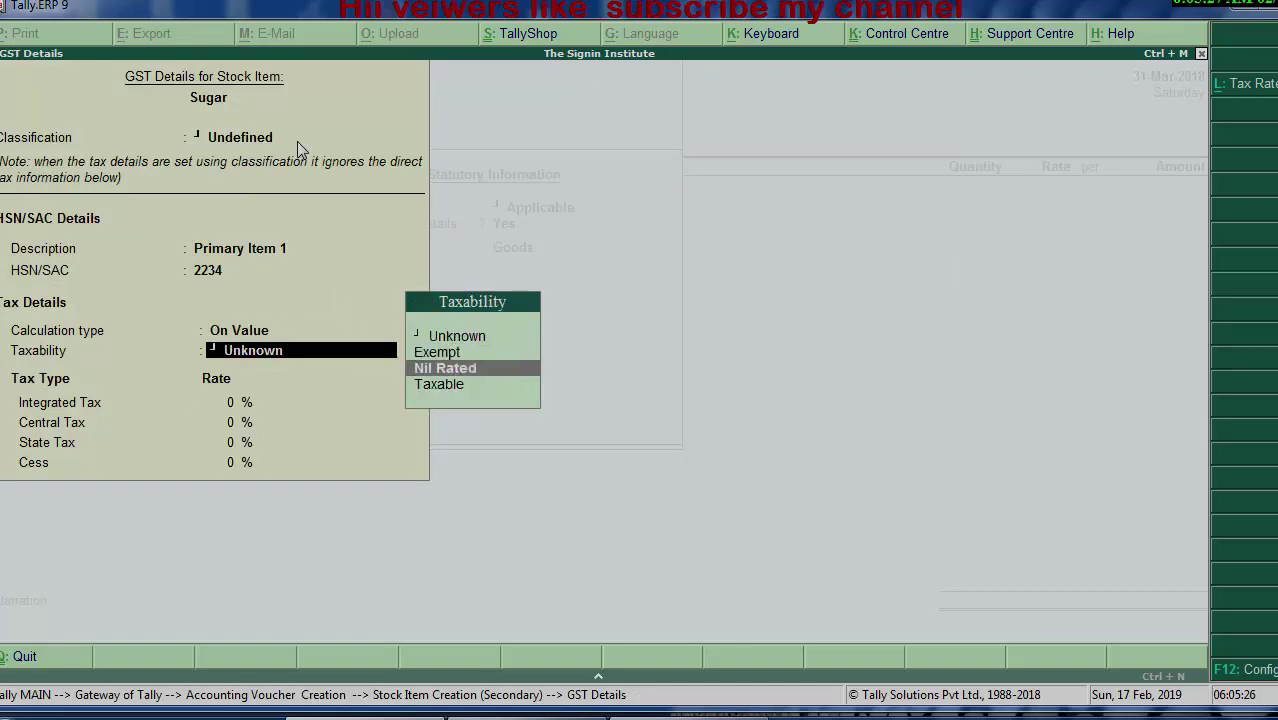
key("Down")
key("Return")
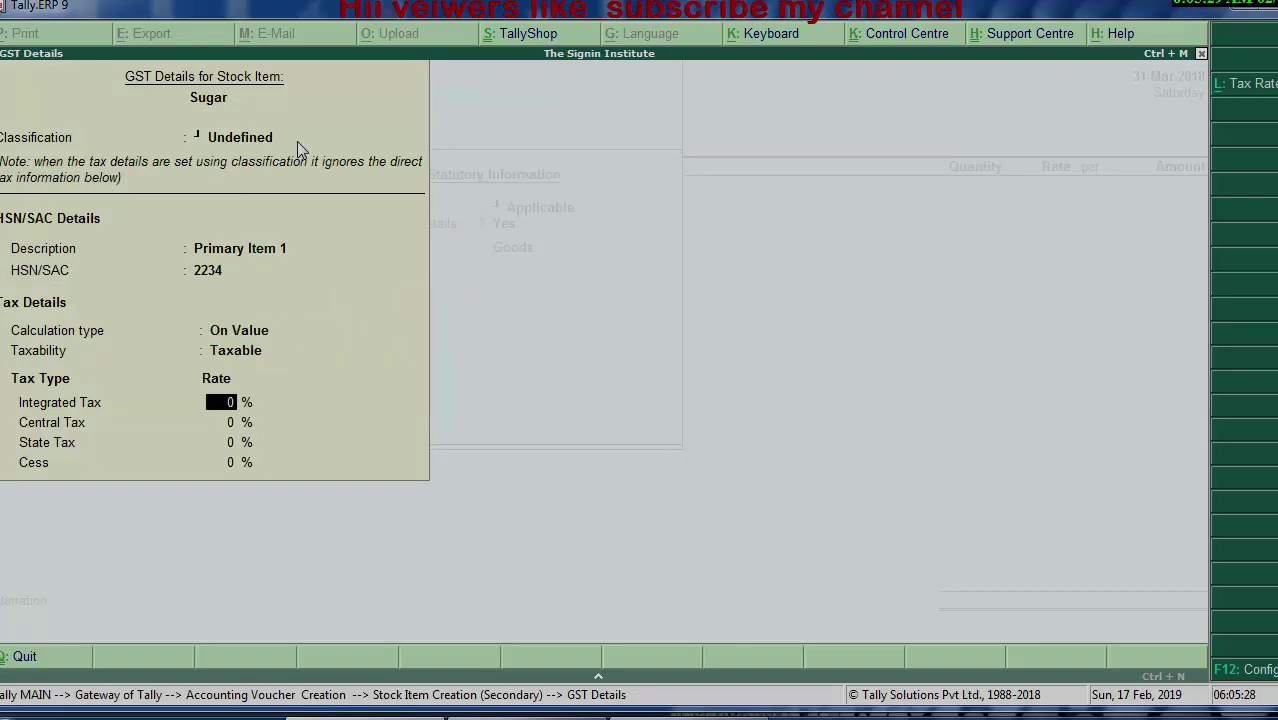
Step: Set 12% integrated tax, keep Goods as supply type, and save Sugar
type("12")
key("Return")
key("Return")
key("Return")
key("Return")
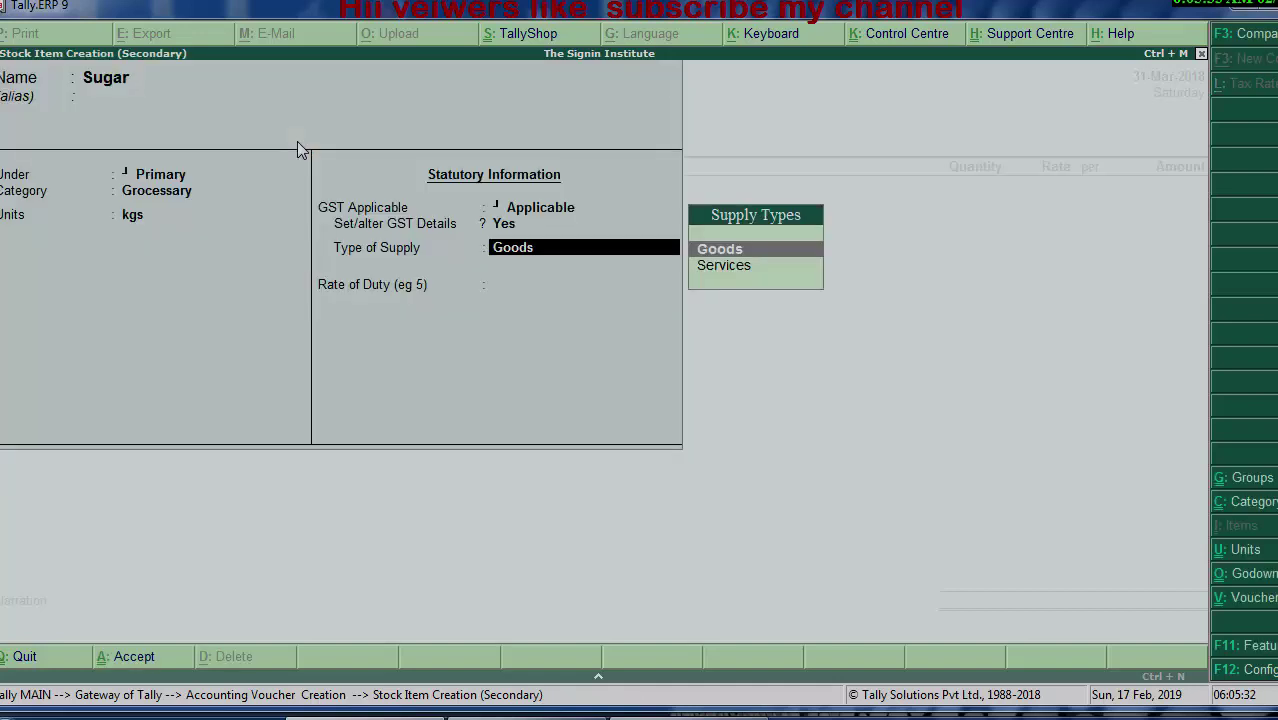
key("Return")
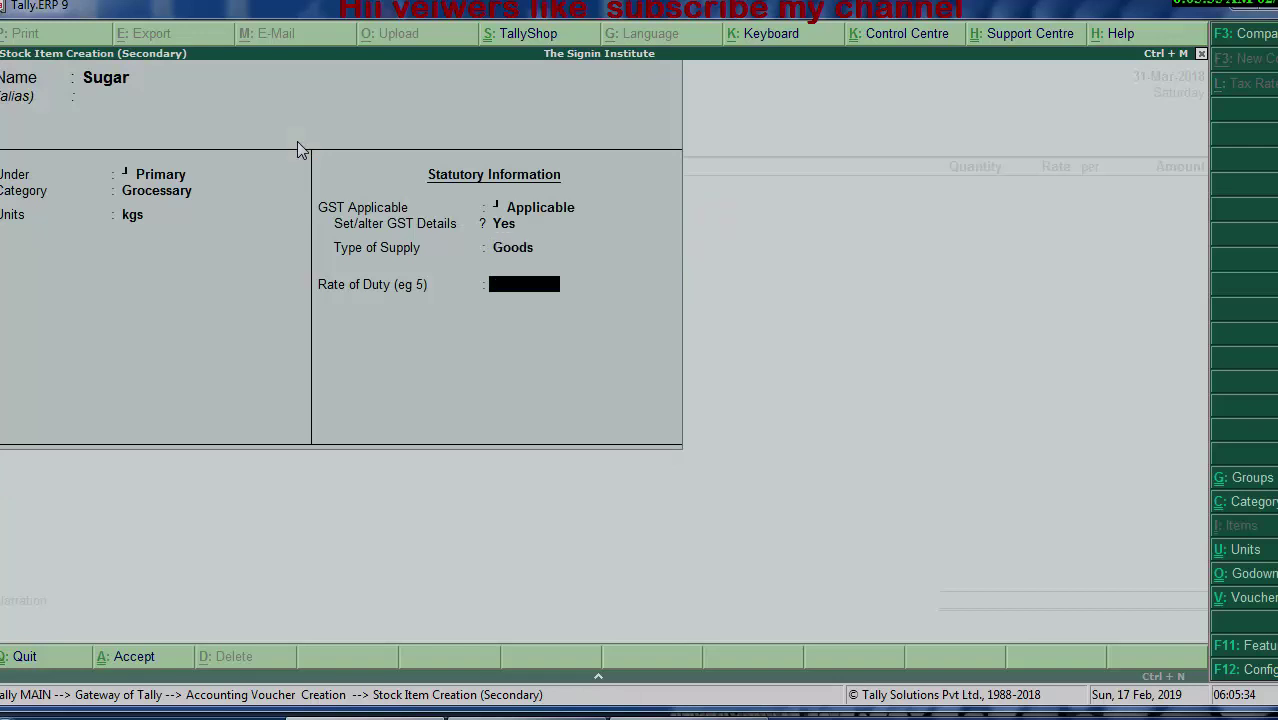
key("Return")
key("y")
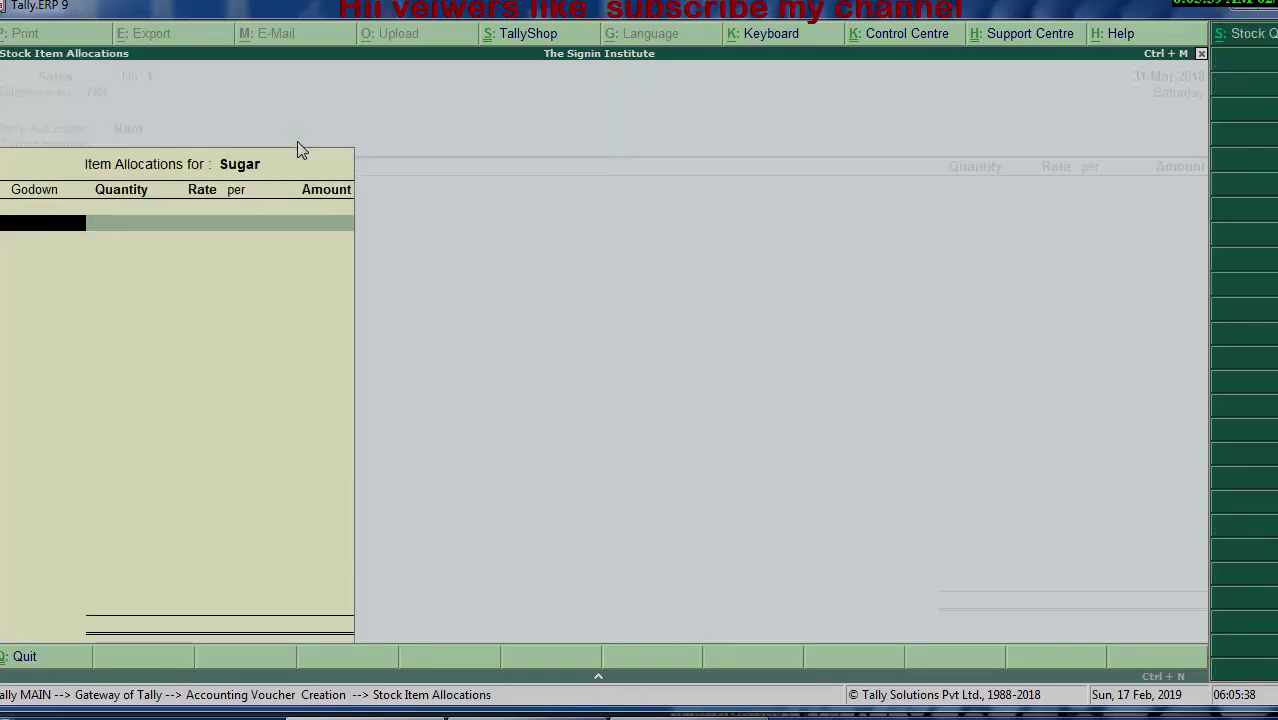
Step: Bring up the godown list and start a new godown named Deoria
key("y")
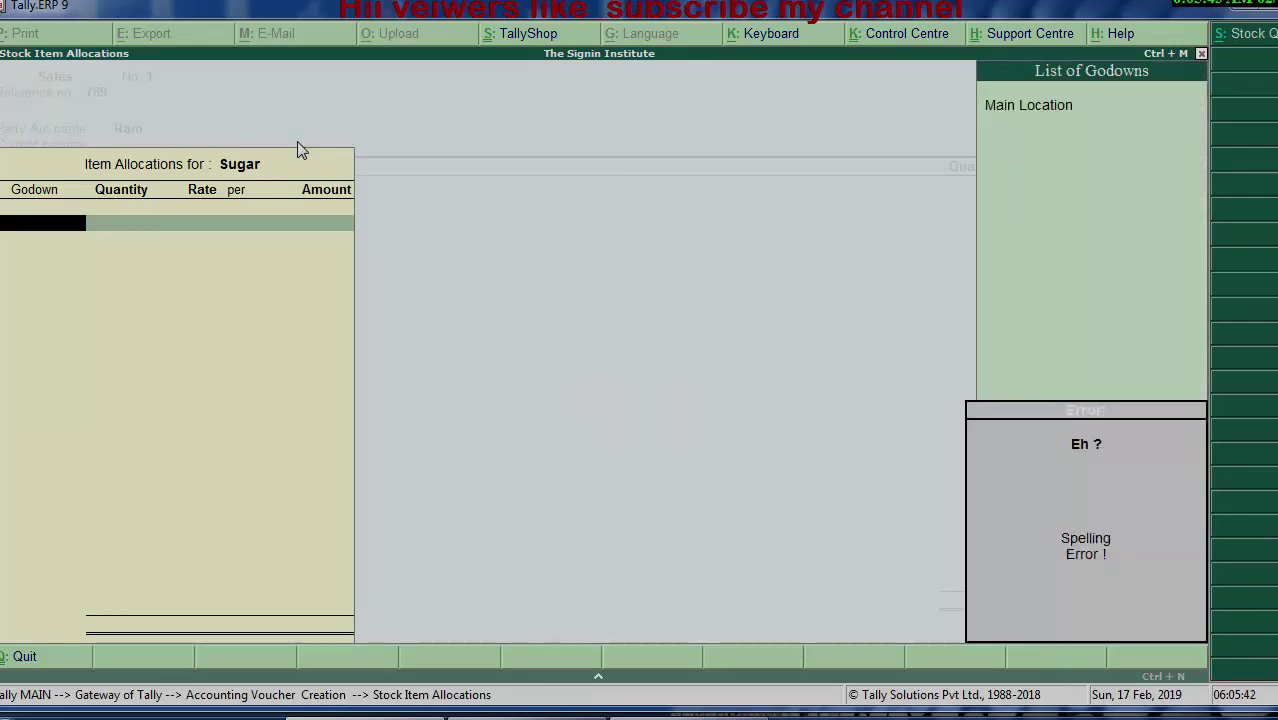
key("Escape")
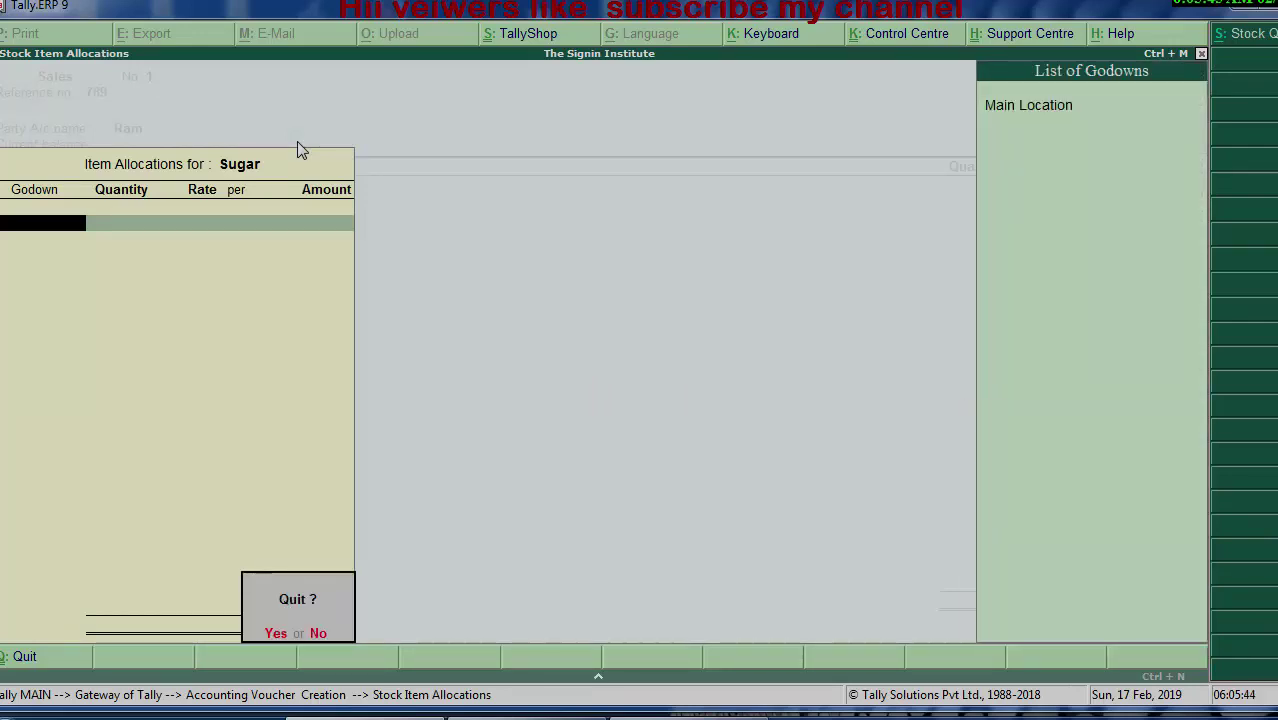
key("n")
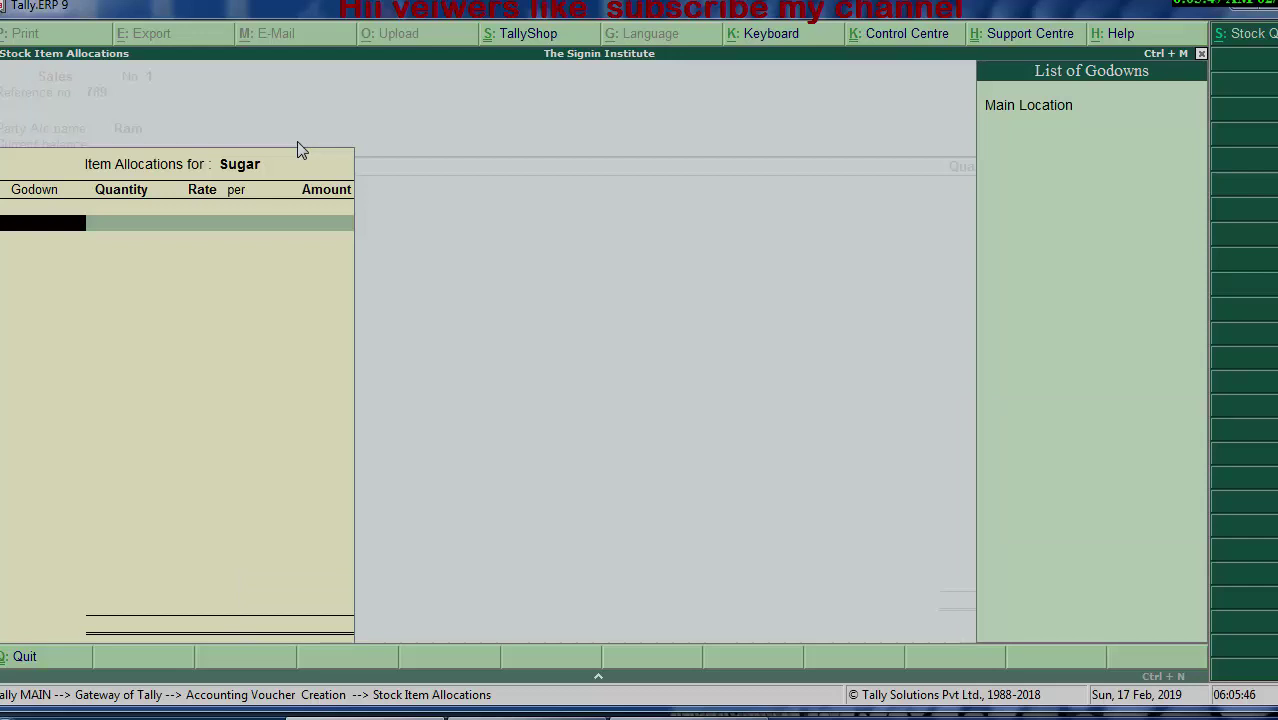
key("alt+c")
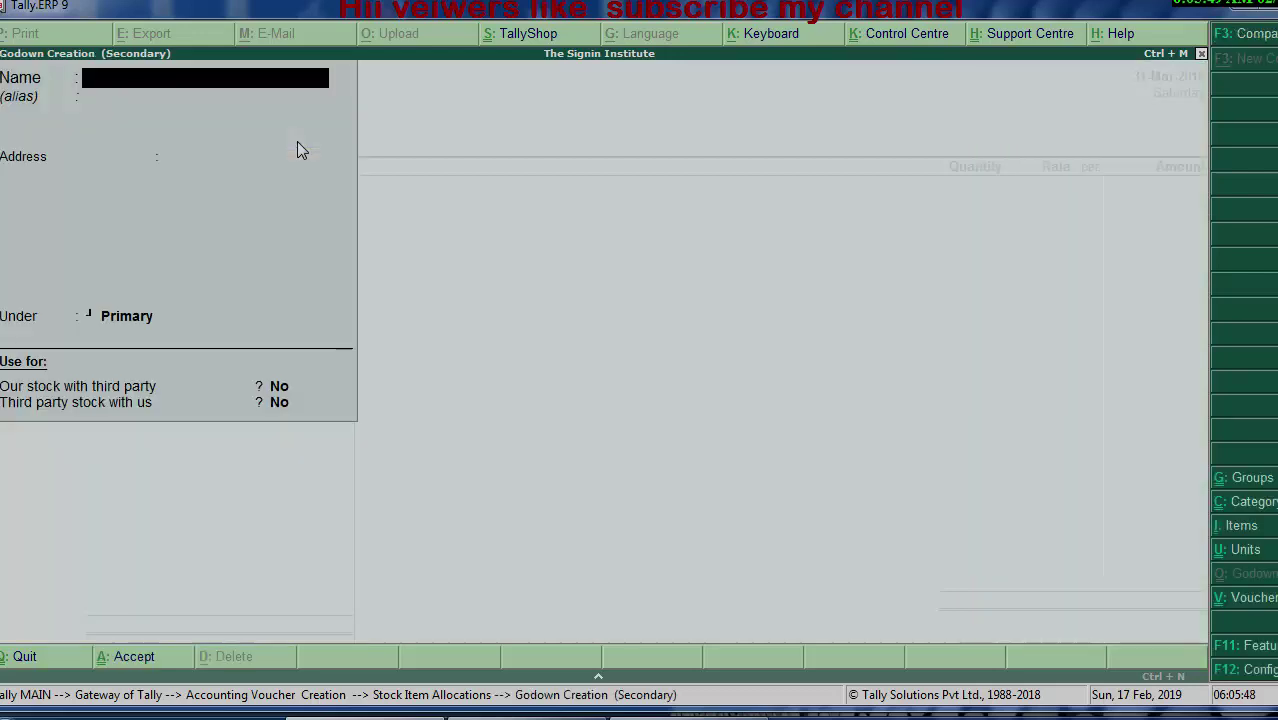
type("Deor")
type("ia")
key("Return")
key("Return")
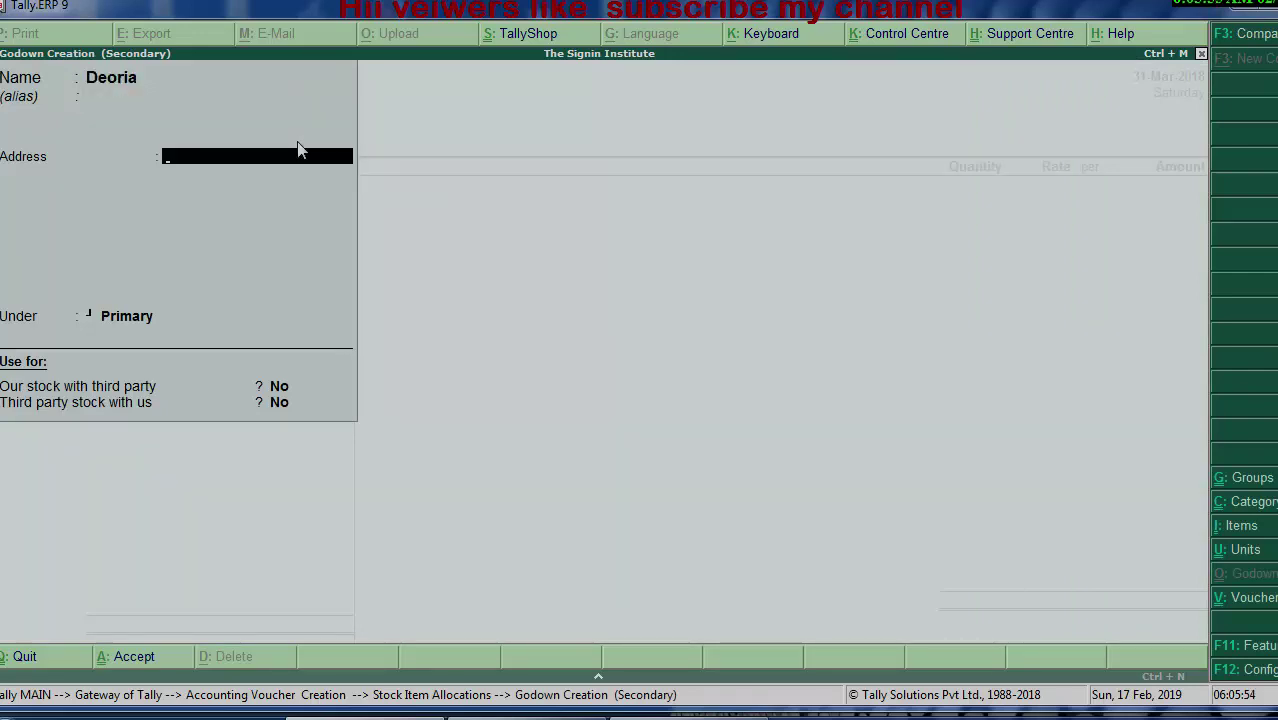
Step: Give Deoria the address New Colony Deoria 274001, place it under Main Location, and save
type("New C")
type("olony")
type(" Deor")
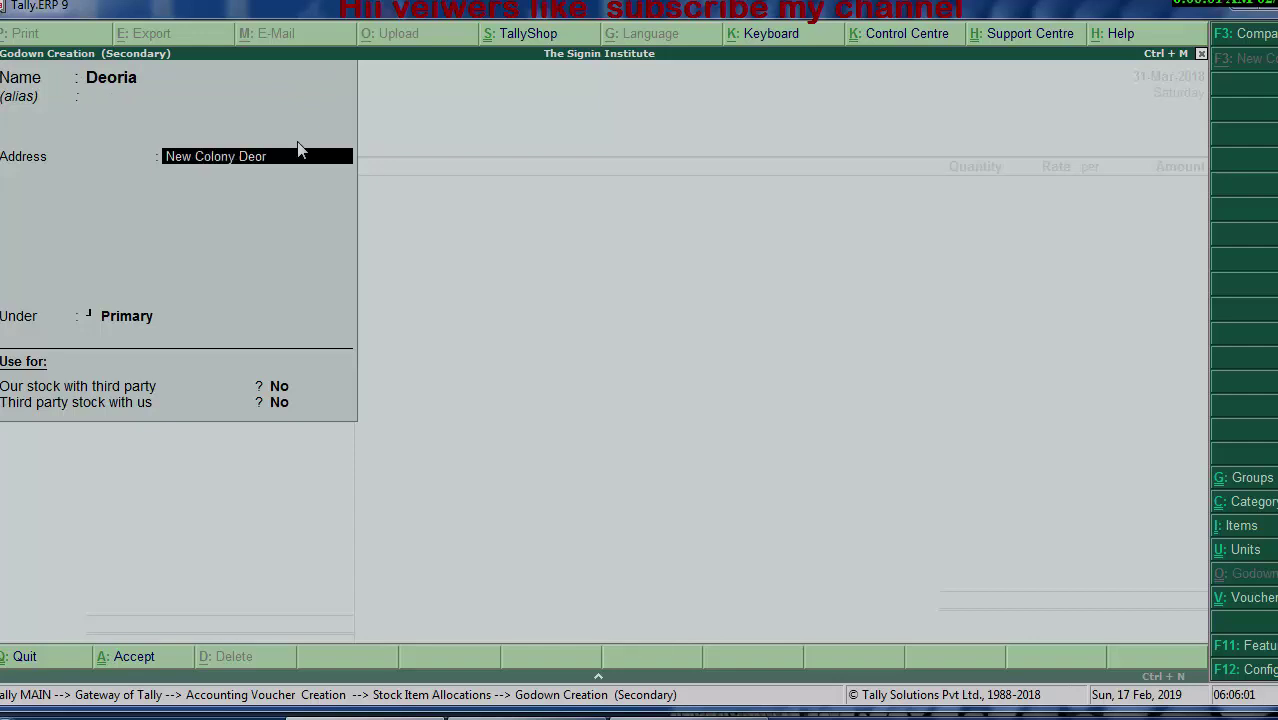
type("ia")
key("Return")
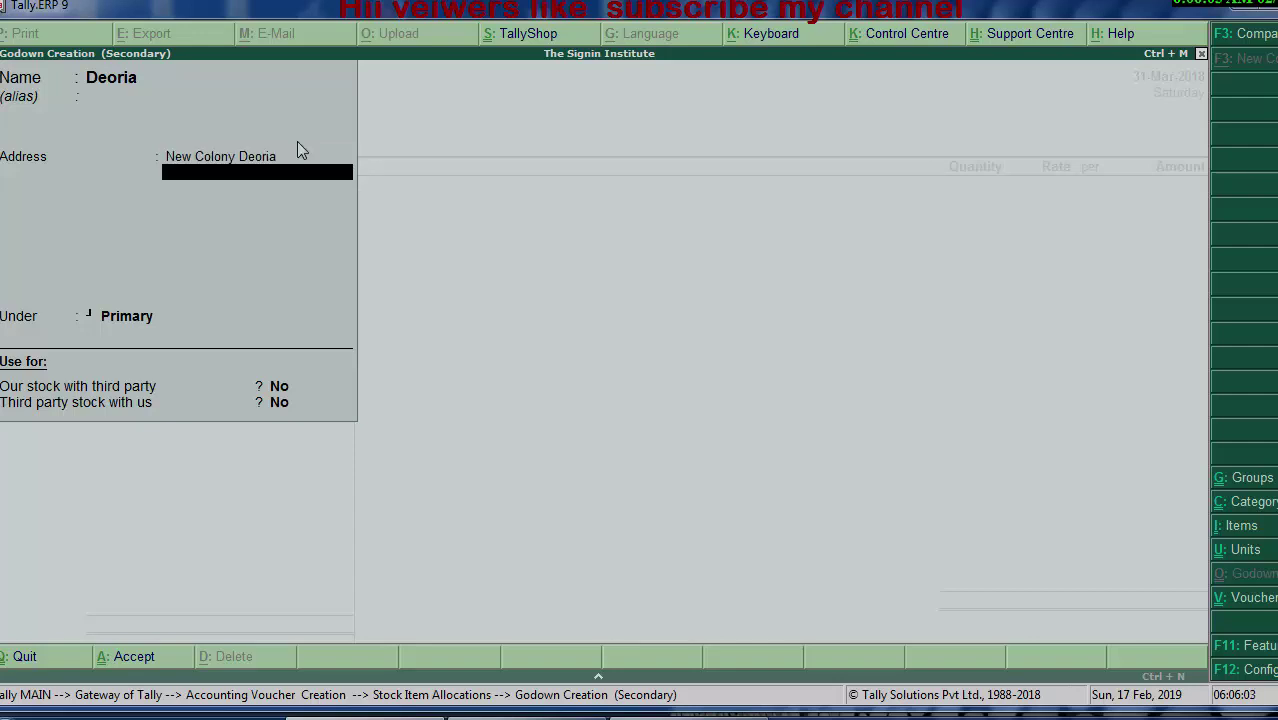
type("27")
type("4001")
key("Return")
key("Return")
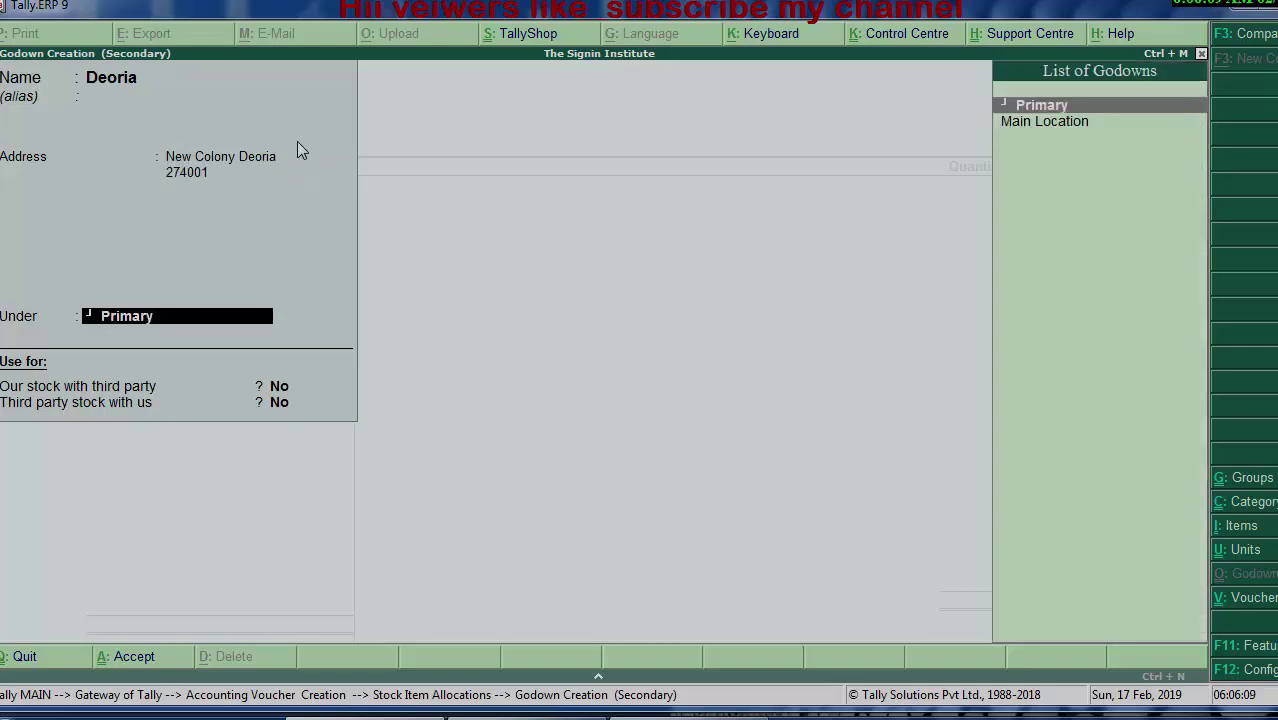
key("Down")
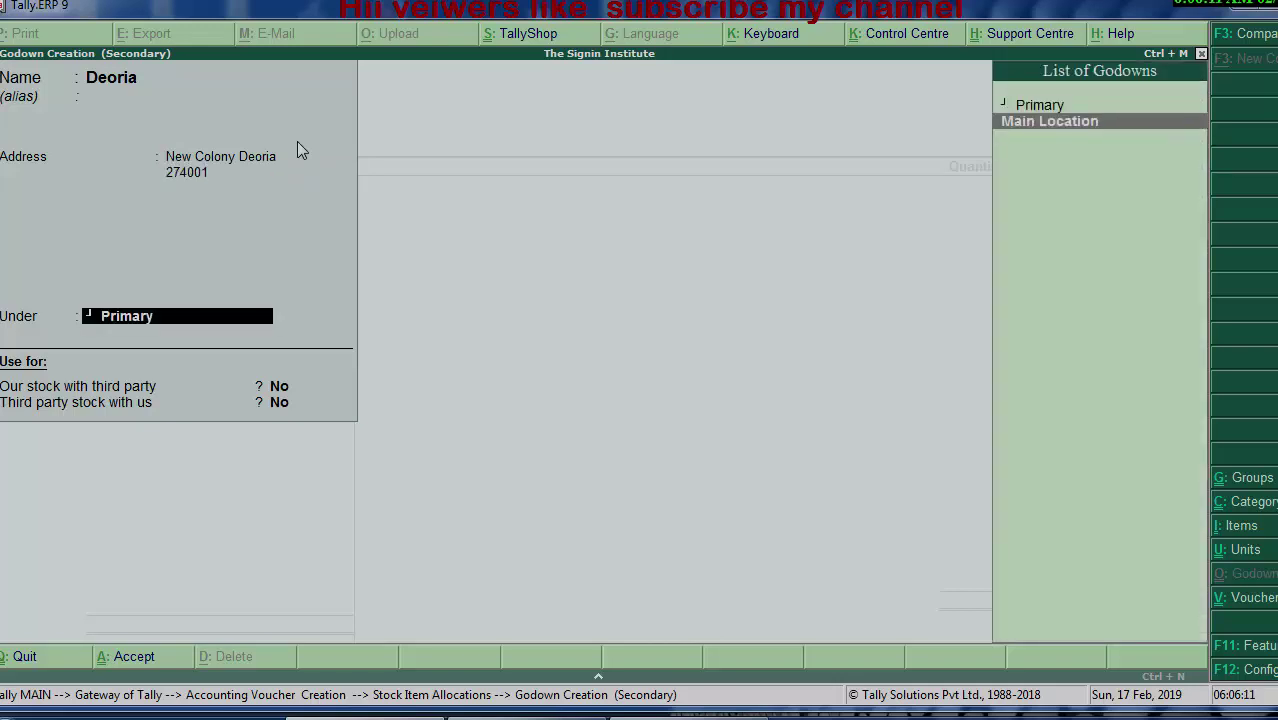
key("Return")
key("Return")
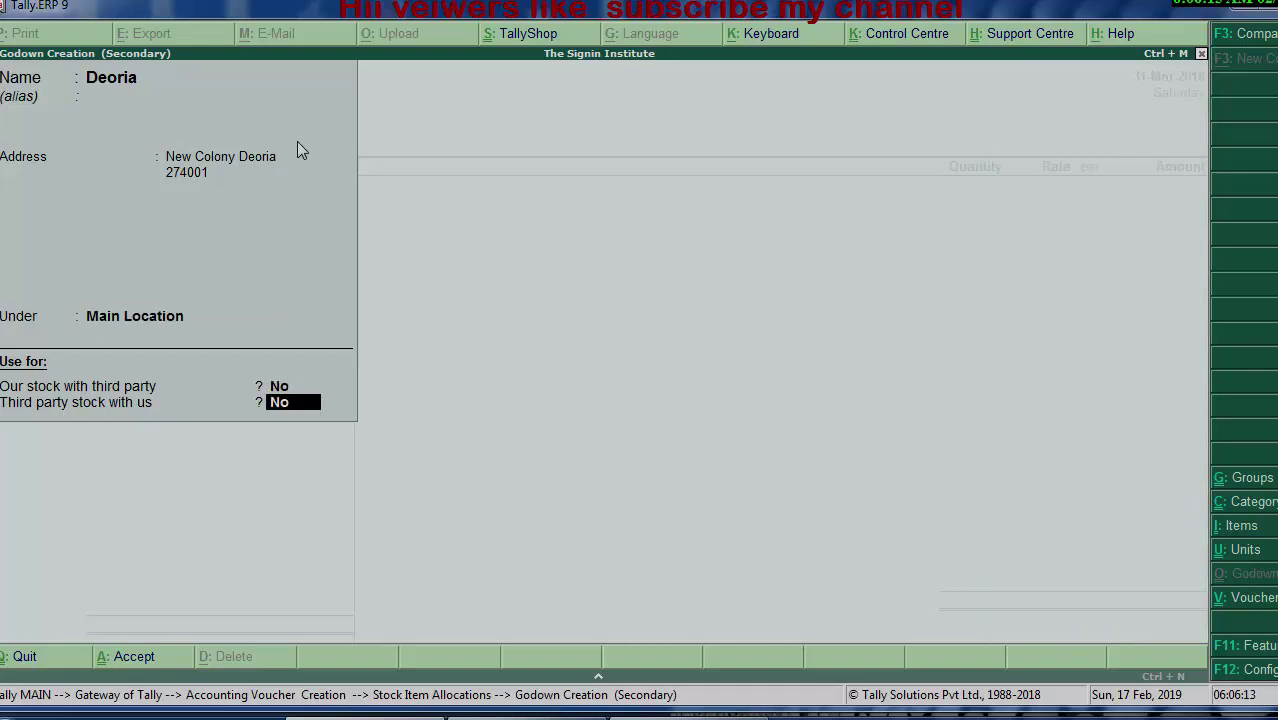
key("Return")
key("Return")
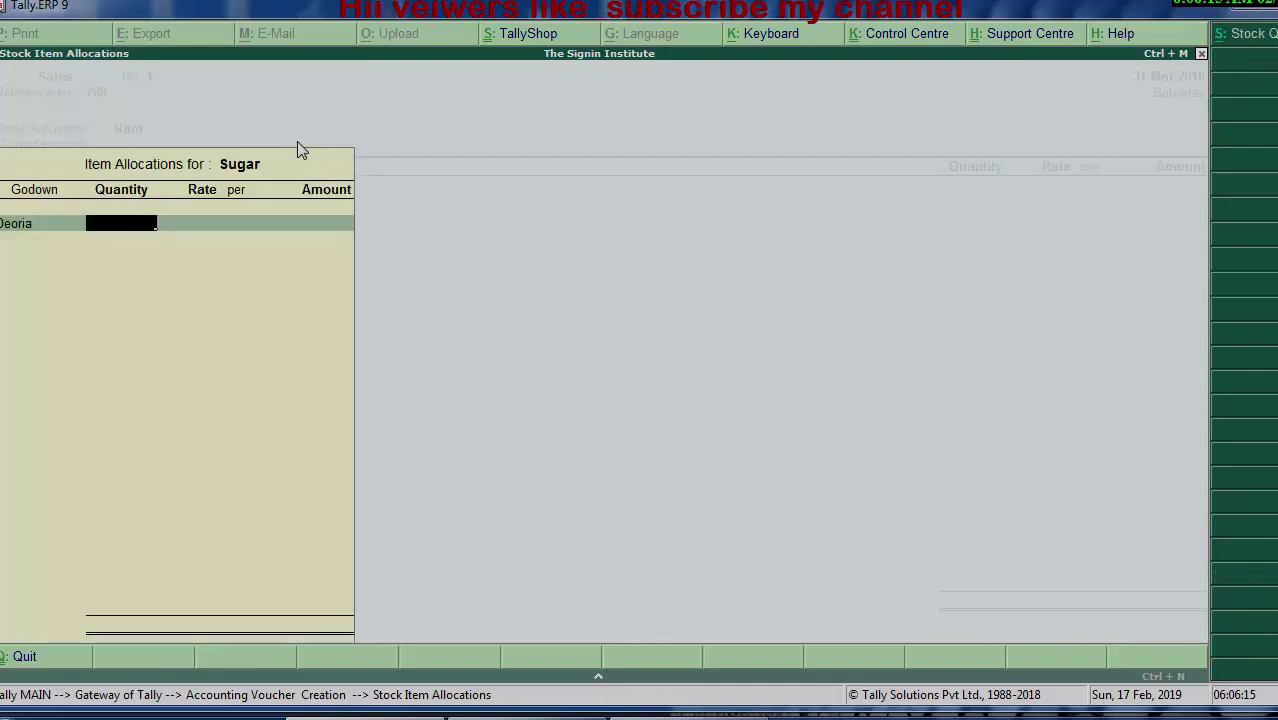
Step: Allocate 500 kgs of Sugar to Deoria at rate 44 for 22,000.00
type("5")
type("00")
key("Return")
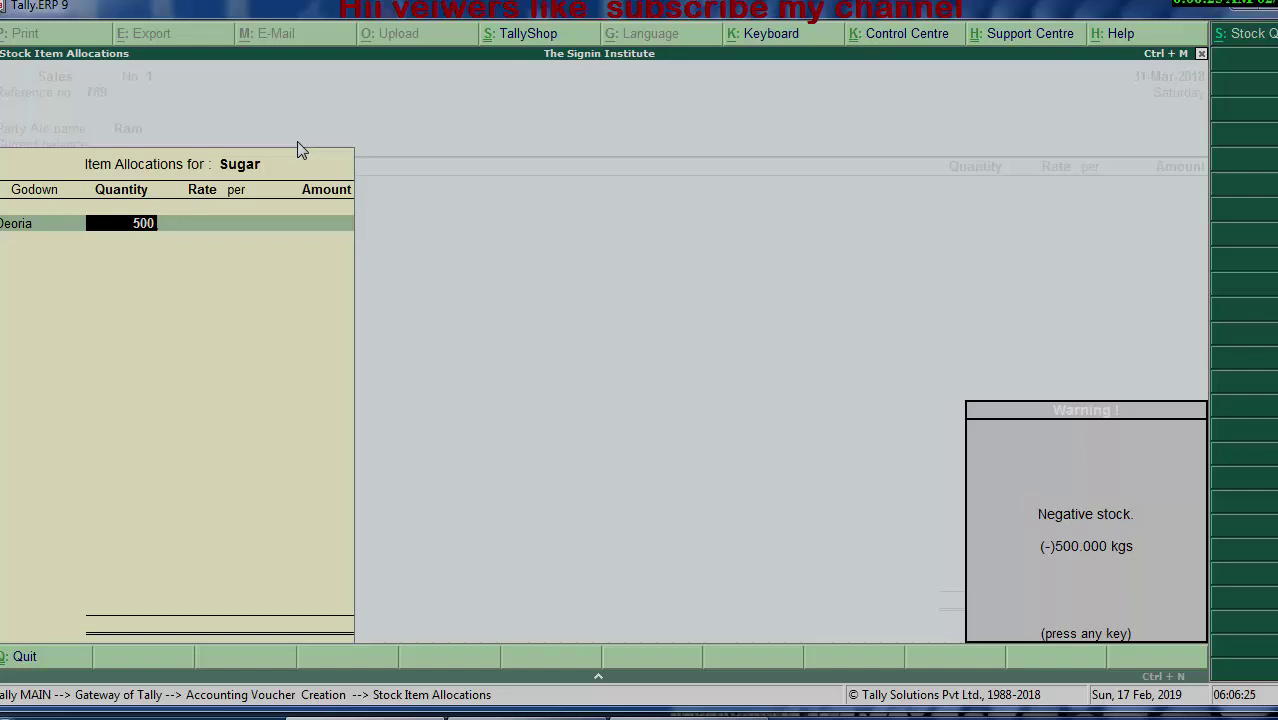
key("Return")
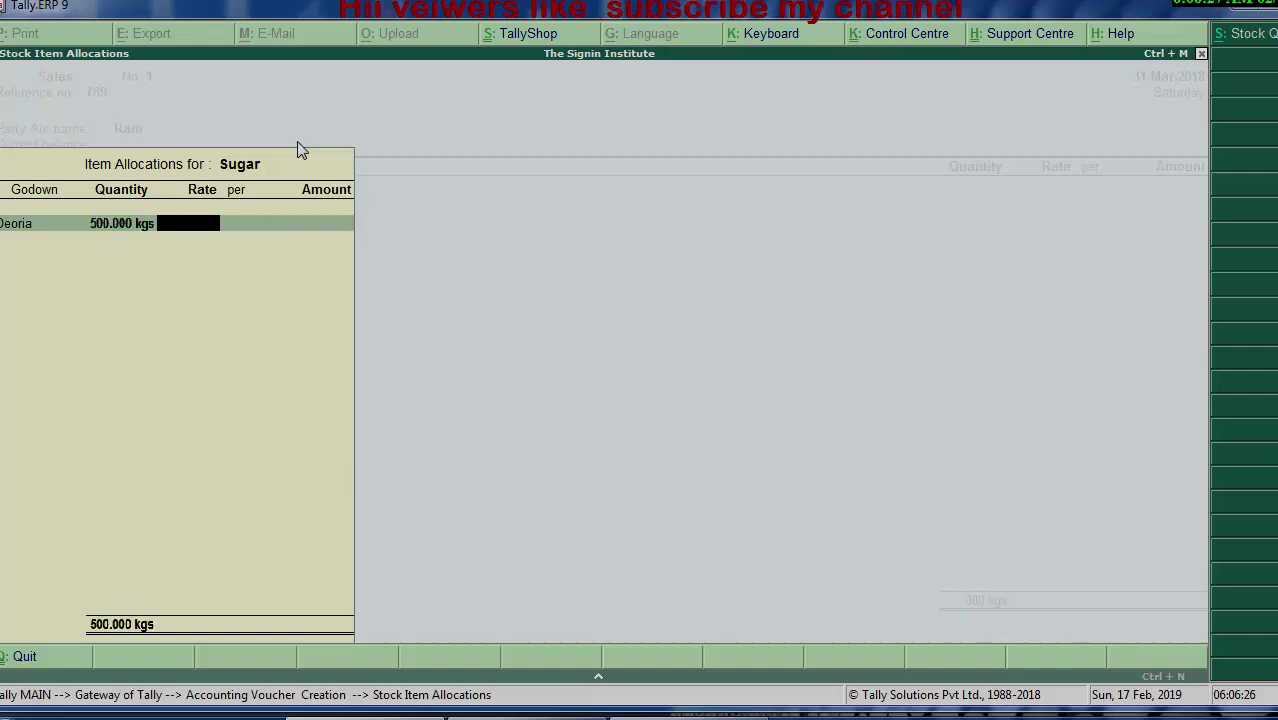
type("44")
key("Return")
key("Return")
key("Return")
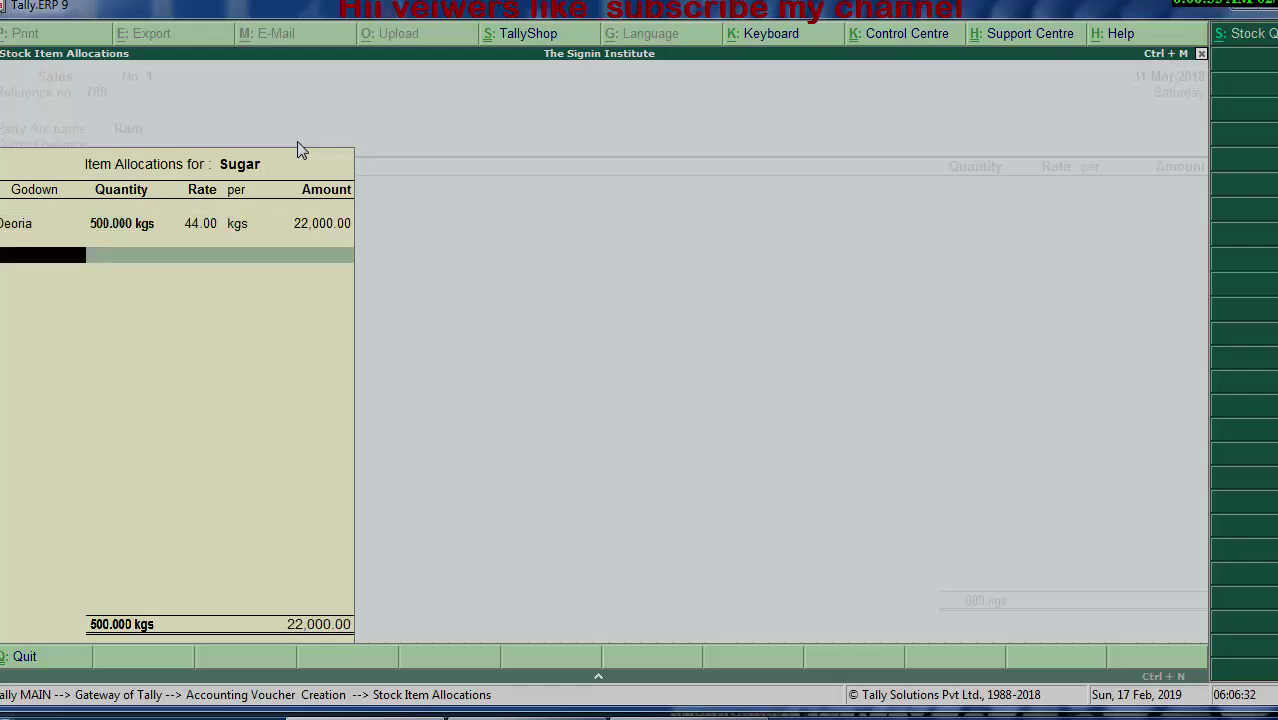
key("alt+c")
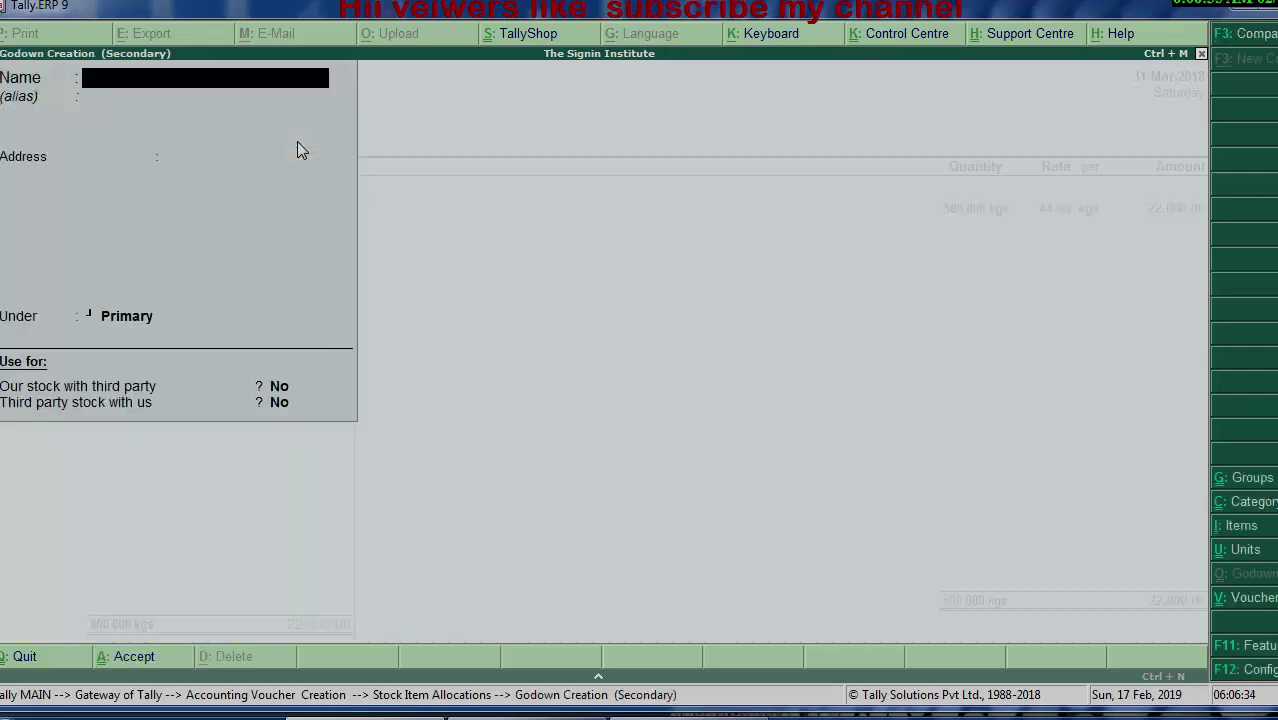
Step: Name the new godown Raghav Nagar, replacing the duplicate Deoria name
type("De")
type("oro")
key("BackSpace")
type("ia")
key("Return")
key("BackSpace")
key("BackSpace")
key("BackSpace")
key("BackSpace")
key("BackSpace")
key("BackSpace")
type("Ra")
type("ghav")
type(" Naga")
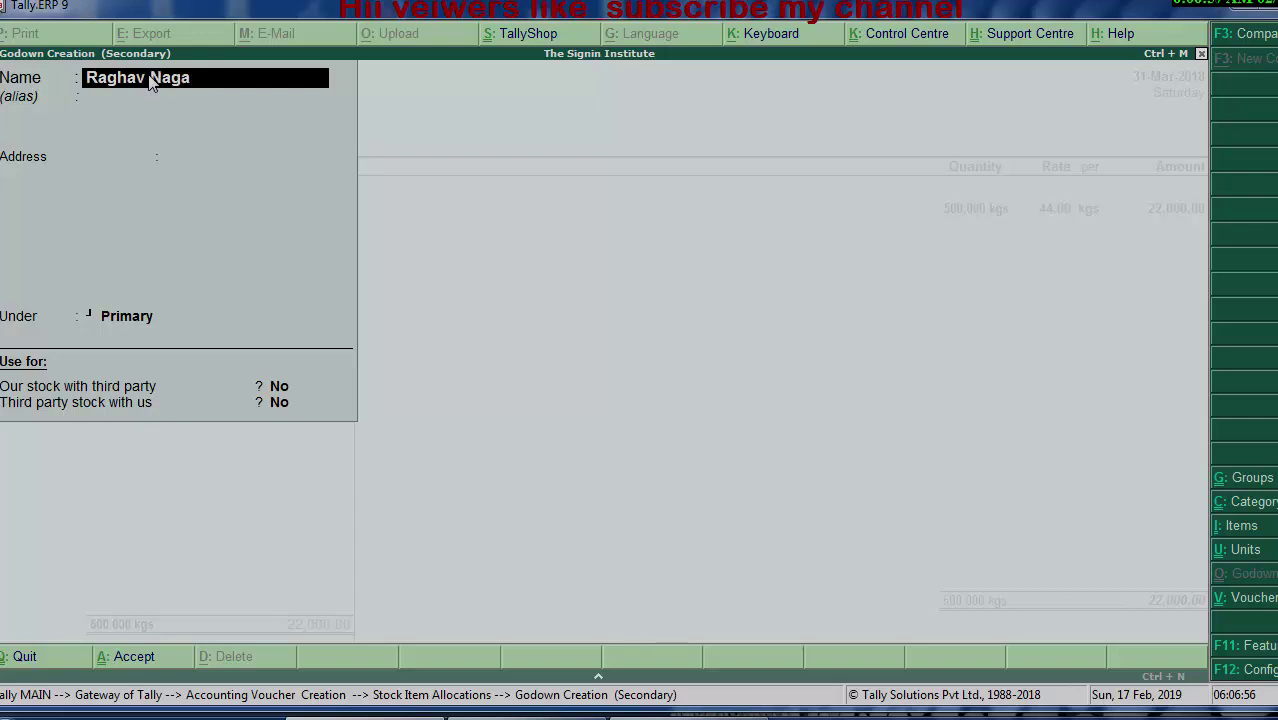
type("r")
key("Return")
key("Return")
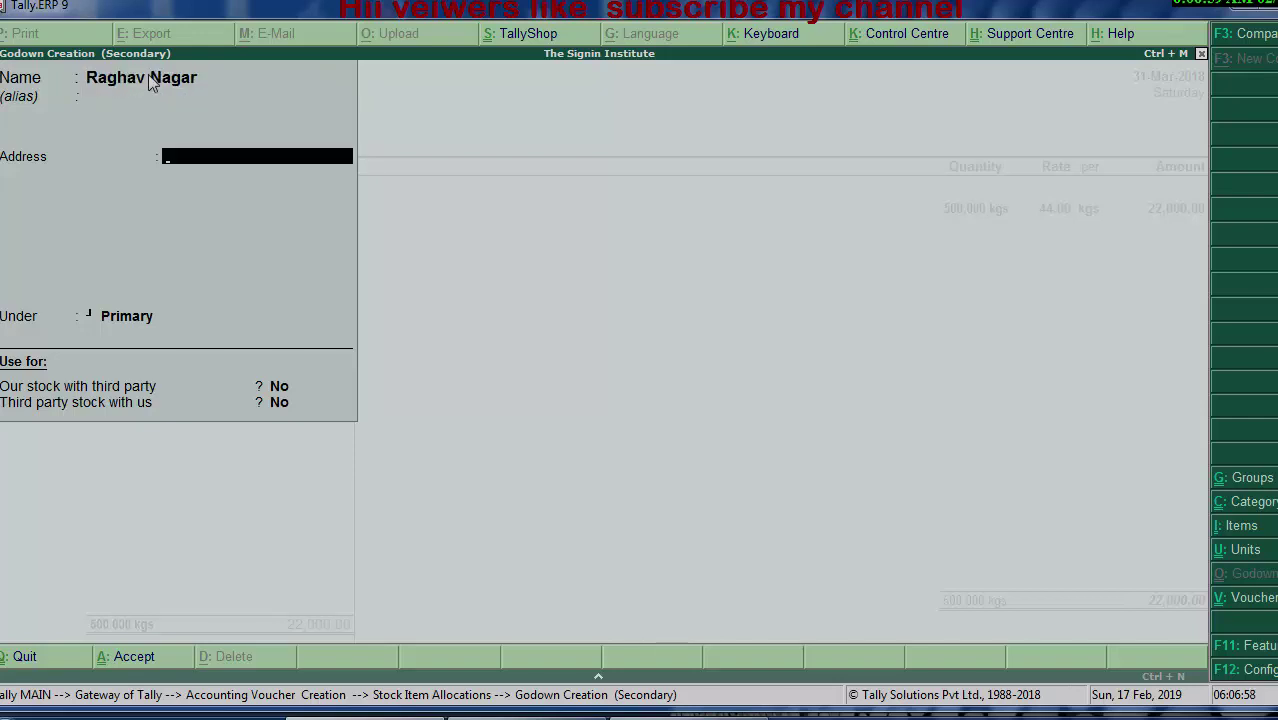
type("Ragh")
type("av N")
type("agar")
type("De")
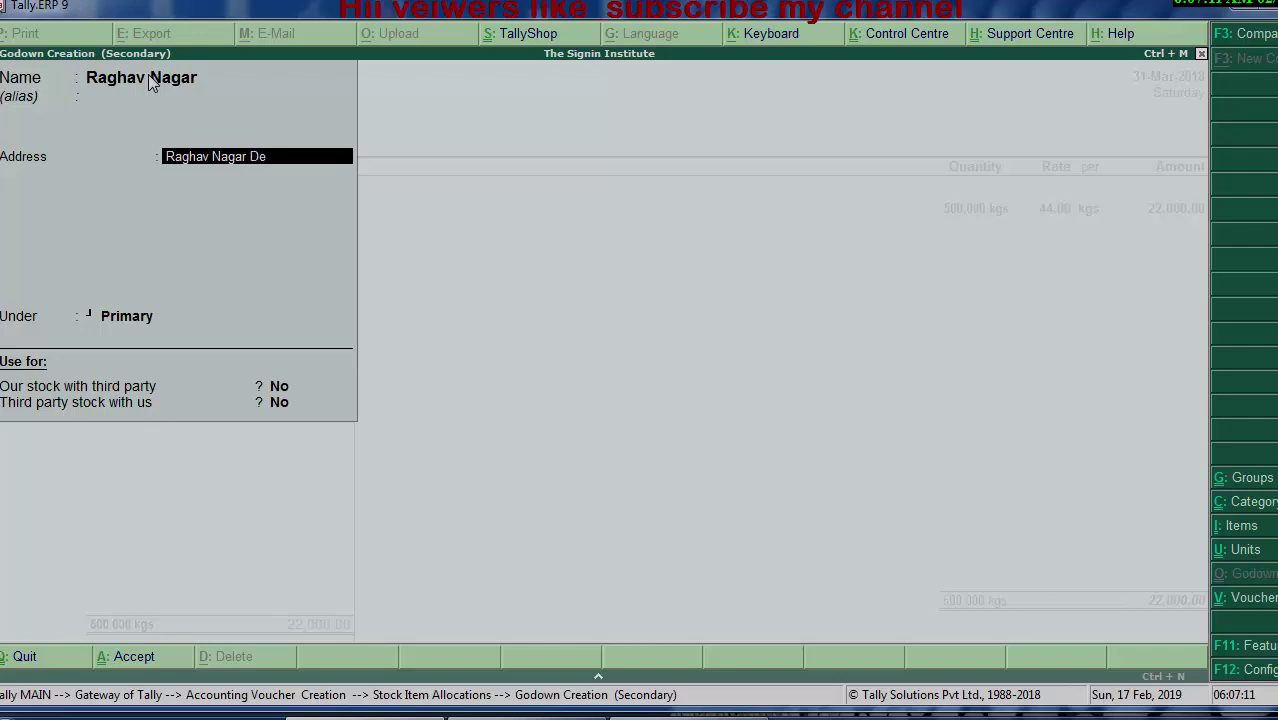
type("oria")
key("Return")
key("Return")
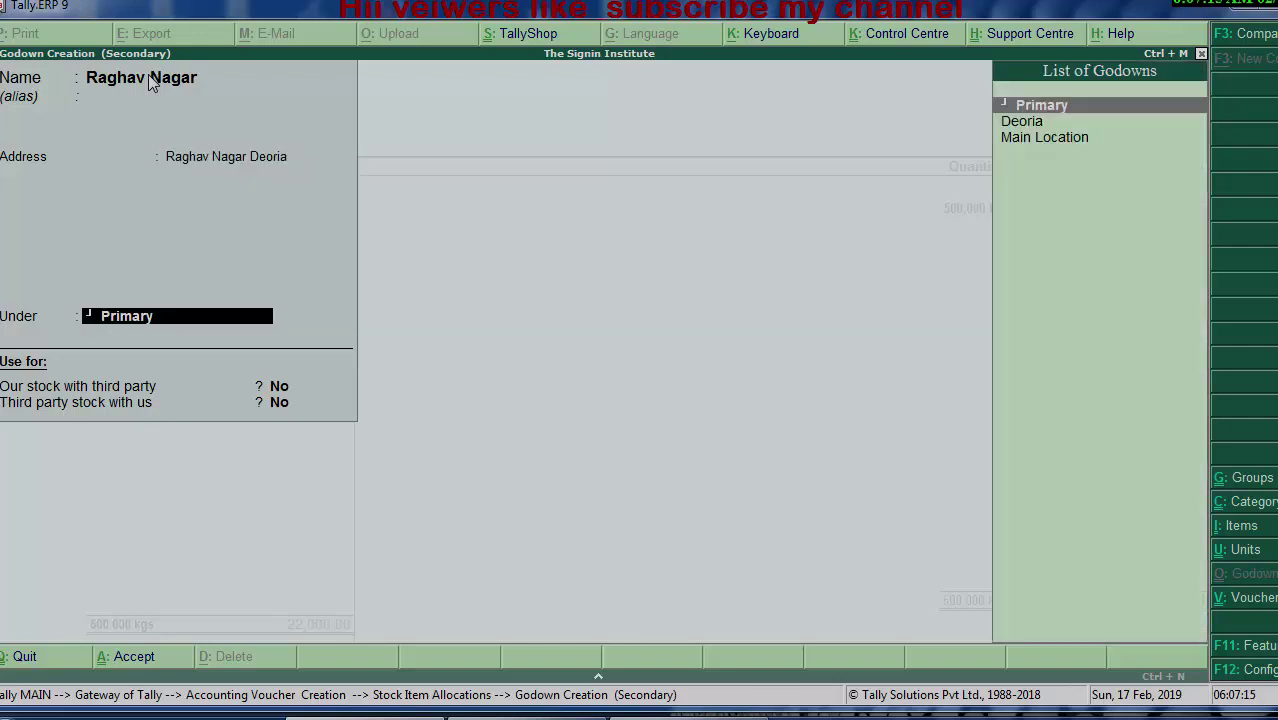
key("Down")
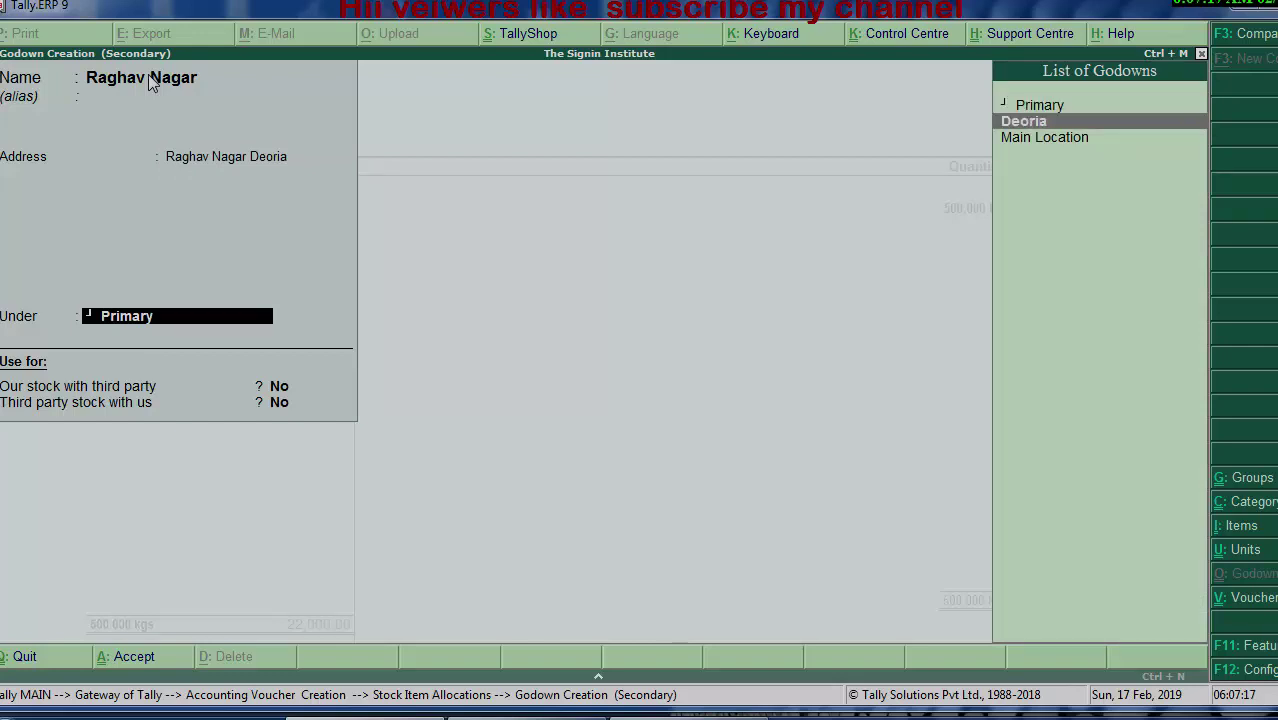
key("Return")
key("Return")
key("Return")
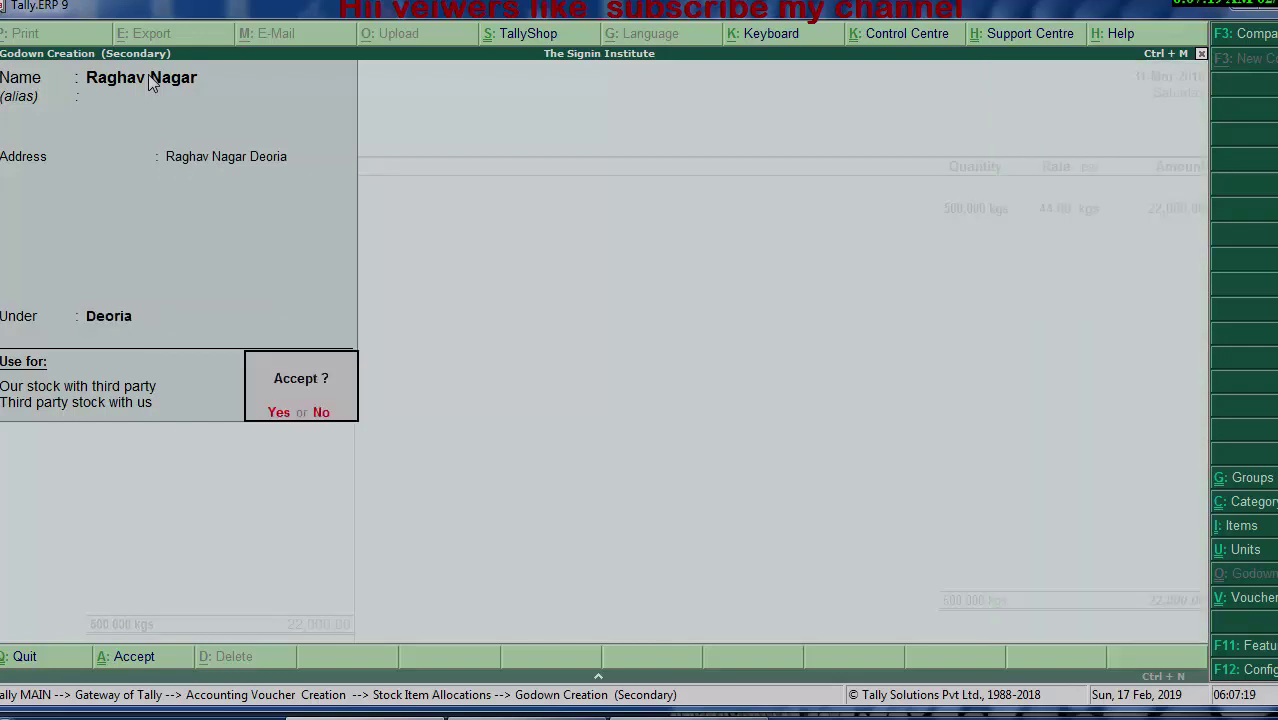
key("Return")
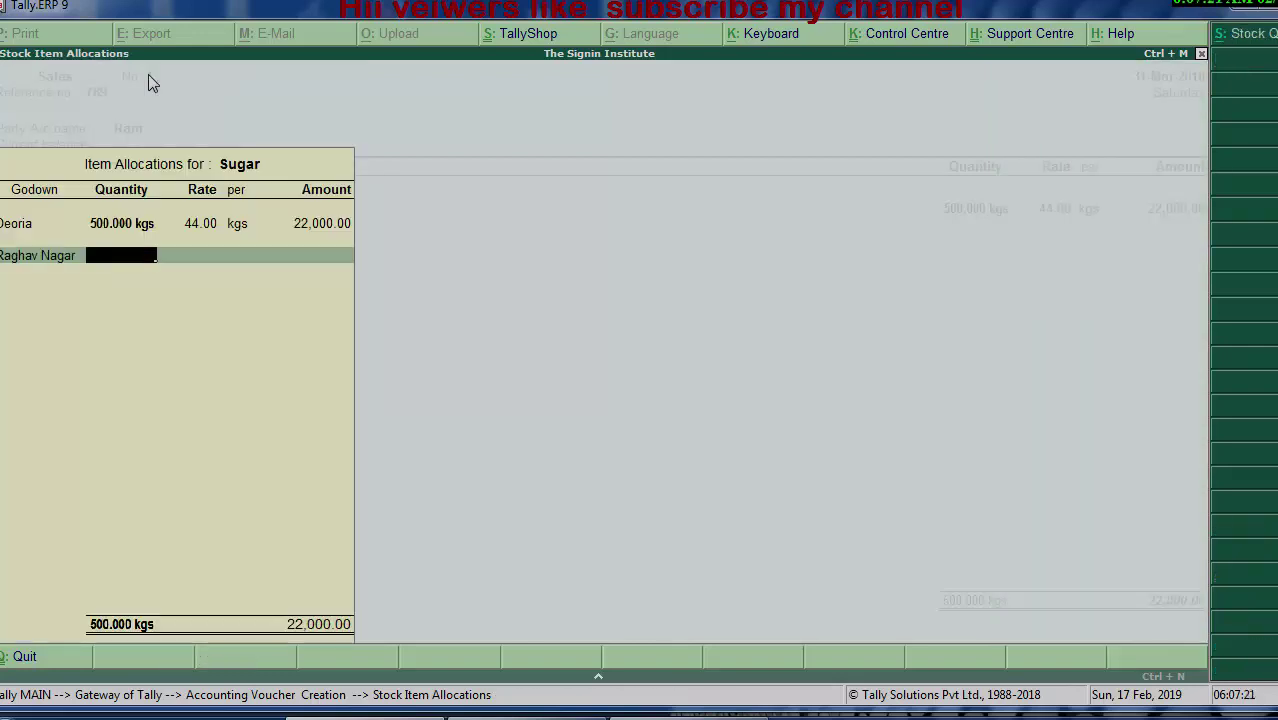
Step: Enter 7,800 kgs at 44.00 for Raghav Nagar (3,43,200.00) and close Sugar's allocations
type("7")
type(",800")
key("Return")
key("Return")
key("Return")
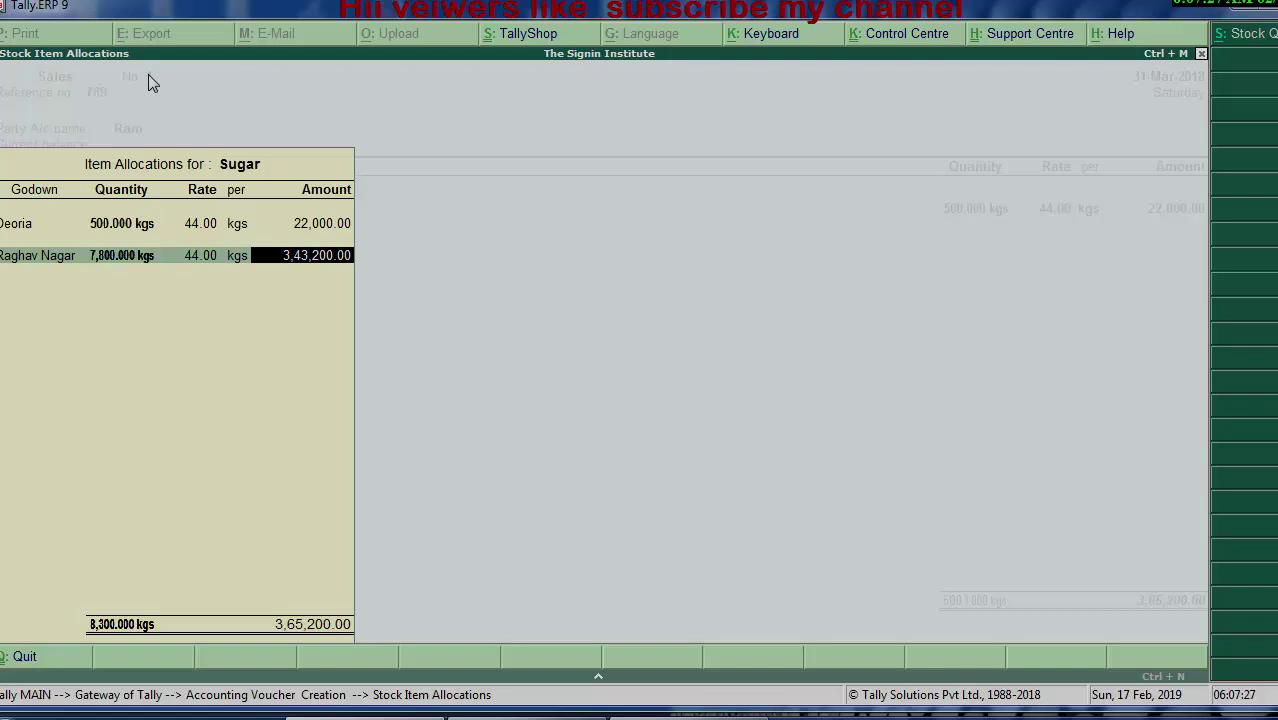
key("Return")
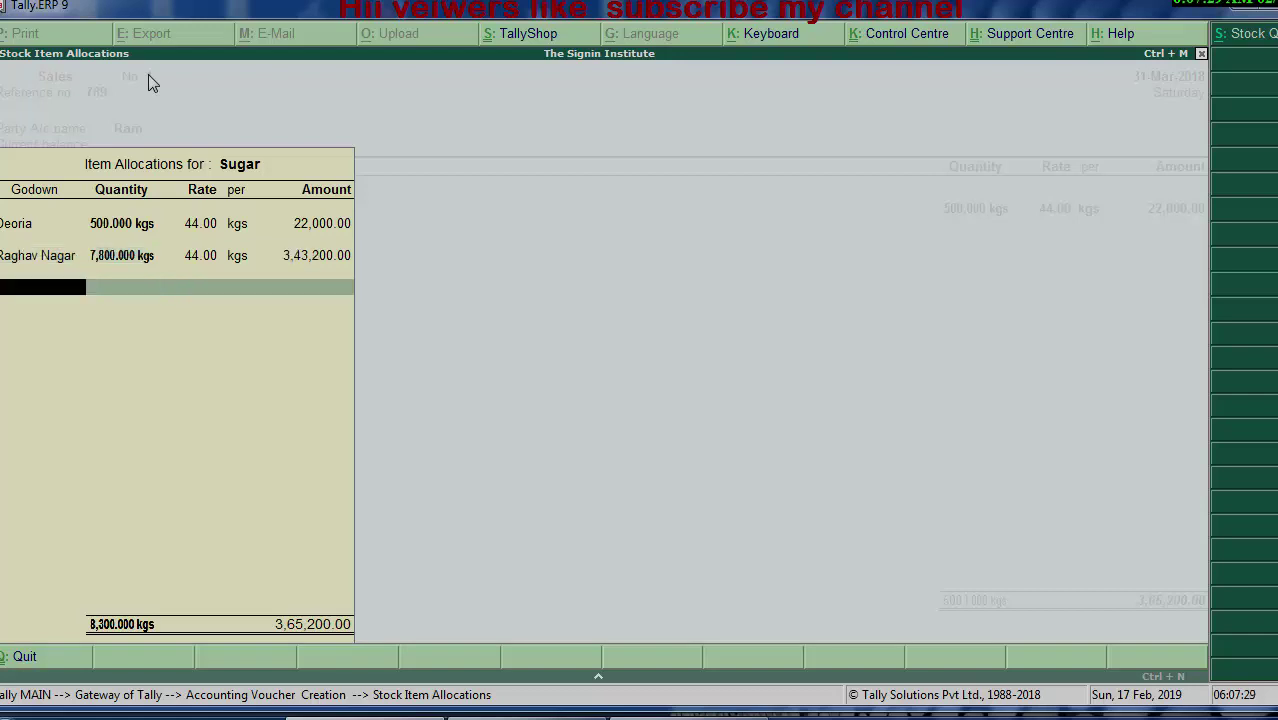
key("Return")
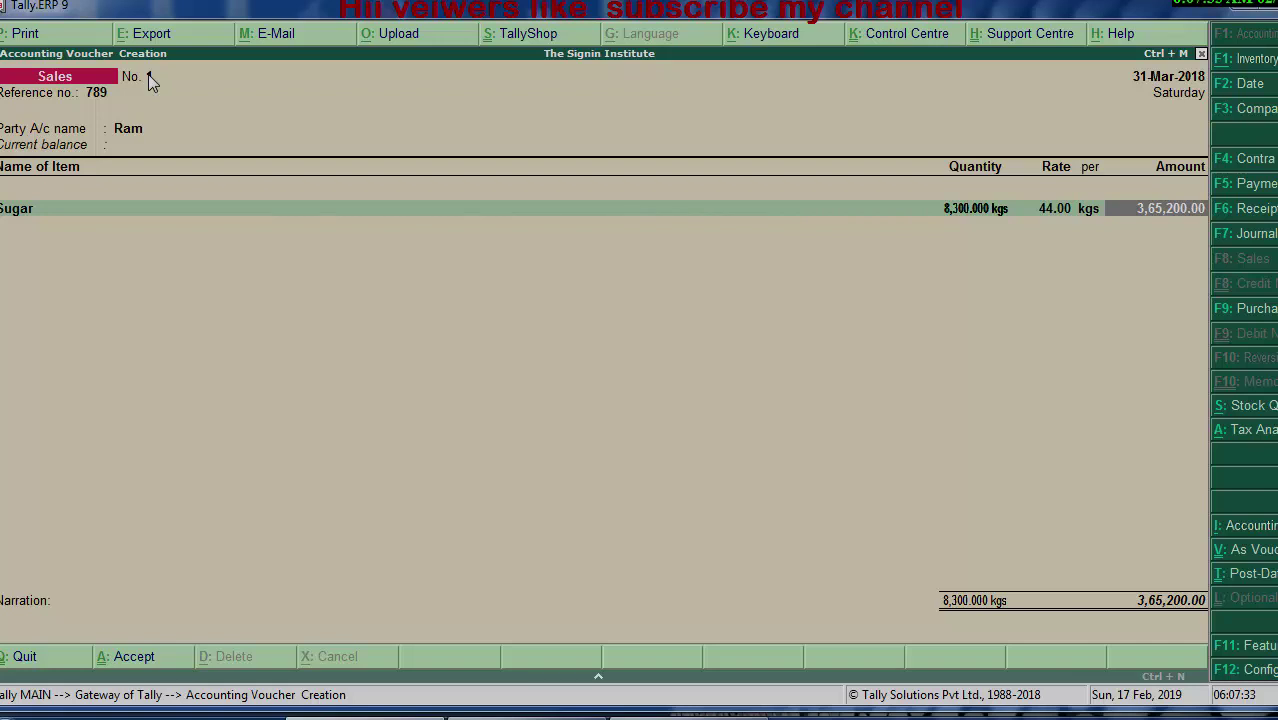
Step: Create a ledger named Sales under the Sales Accounts group
key("Return")
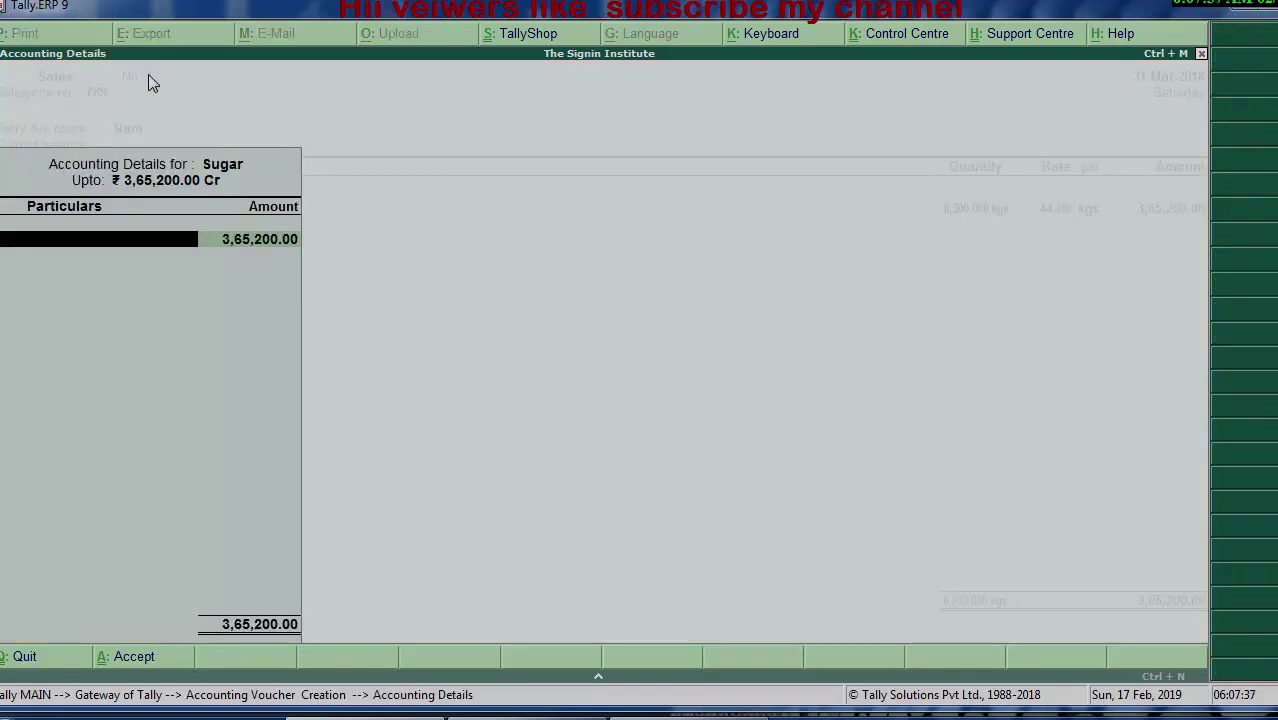
key("alt+c")
type("S")
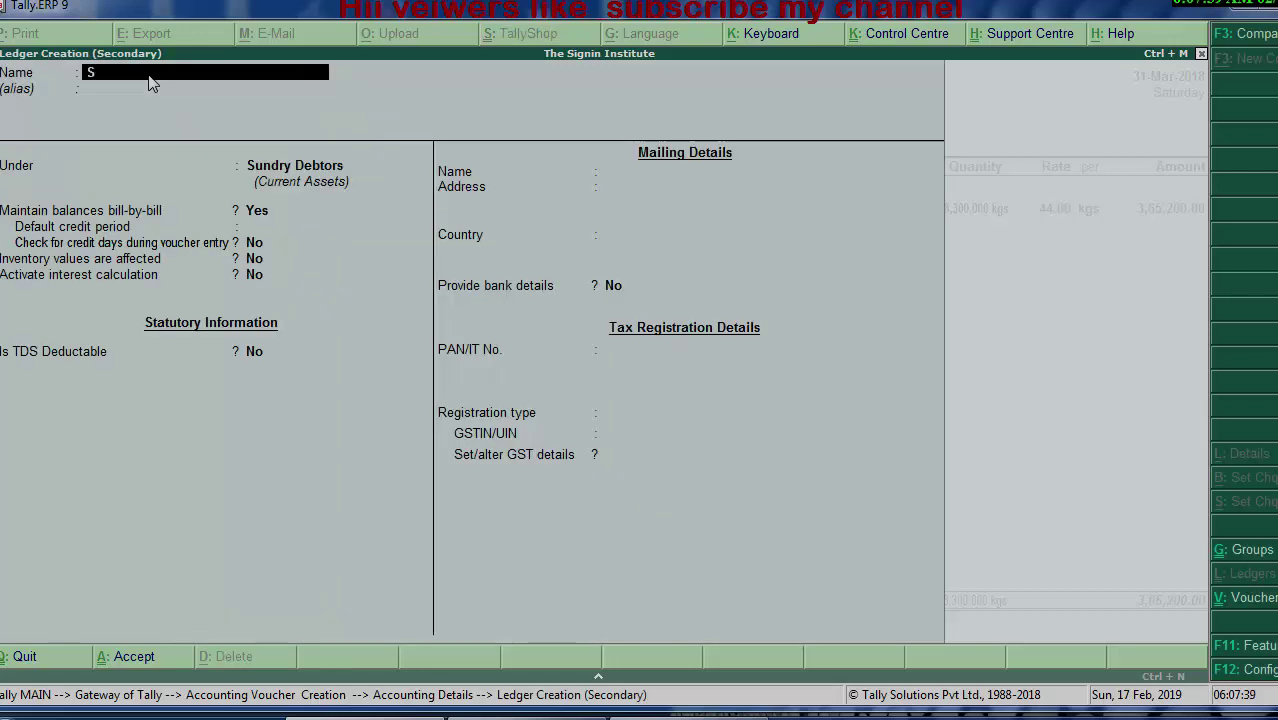
type("ale")
type("s")
key("Return")
key("Return")
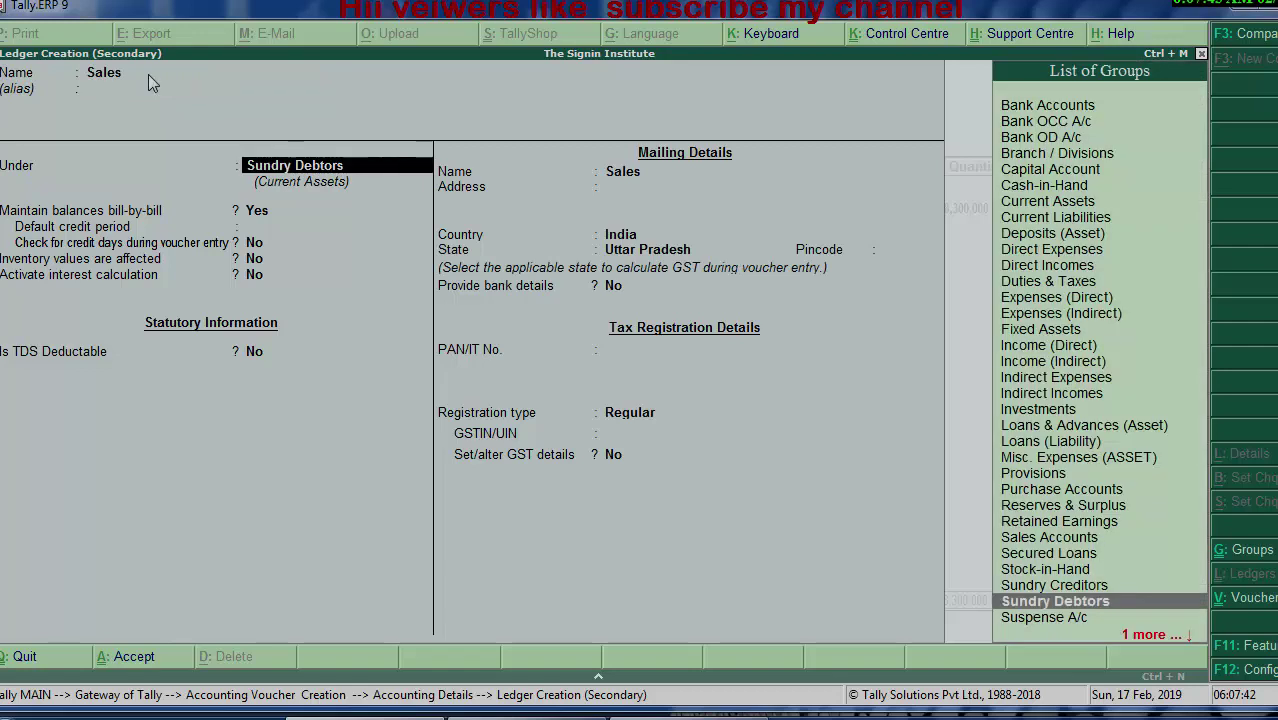
type("S")
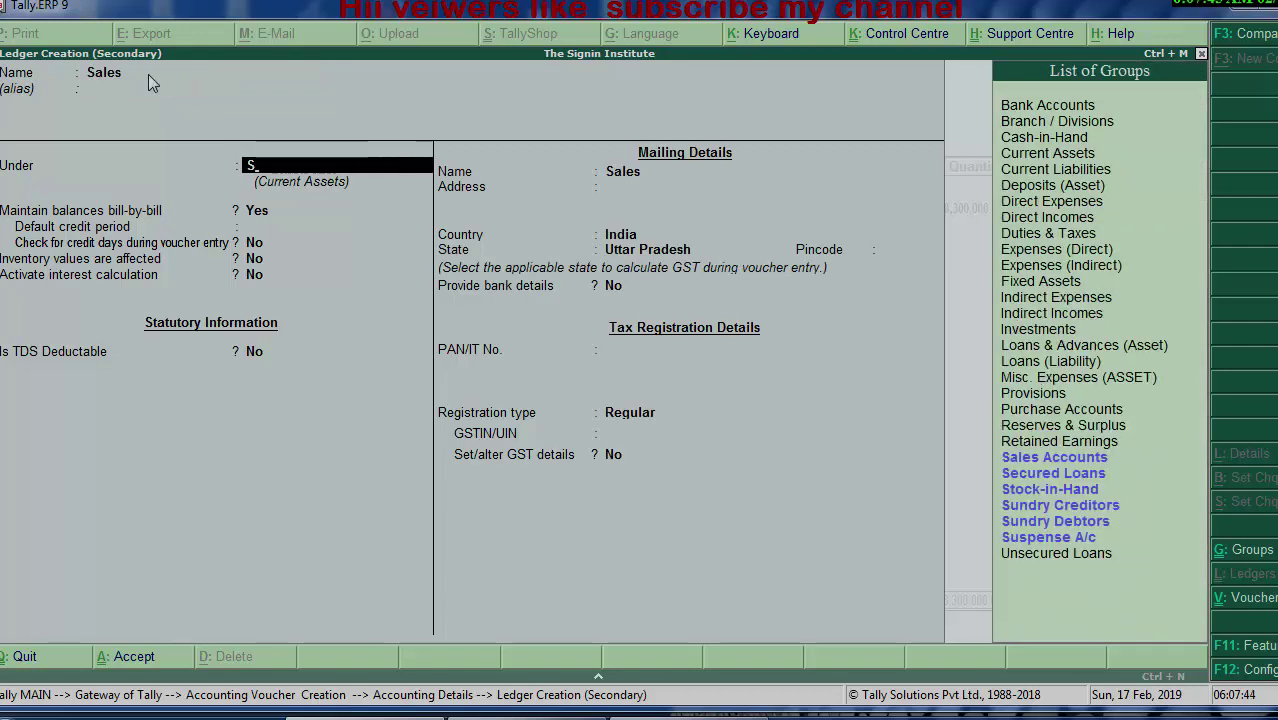
key("Down")
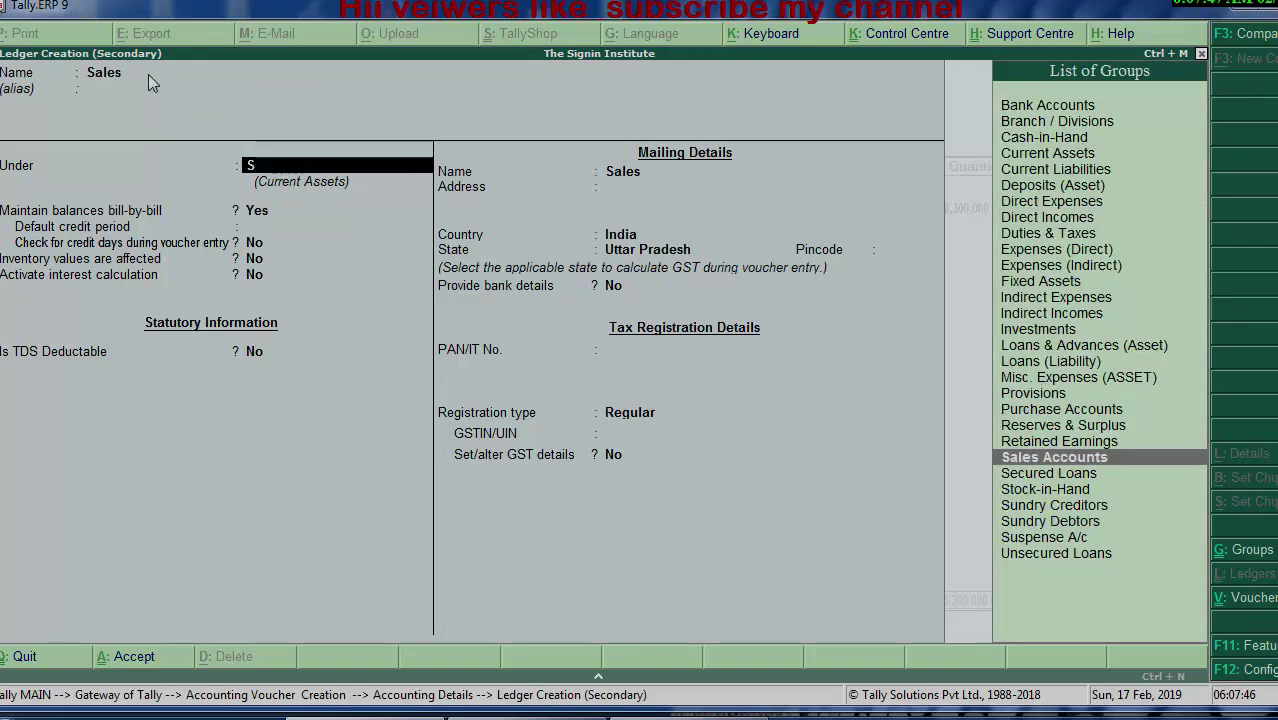
key("Return")
key("Return")
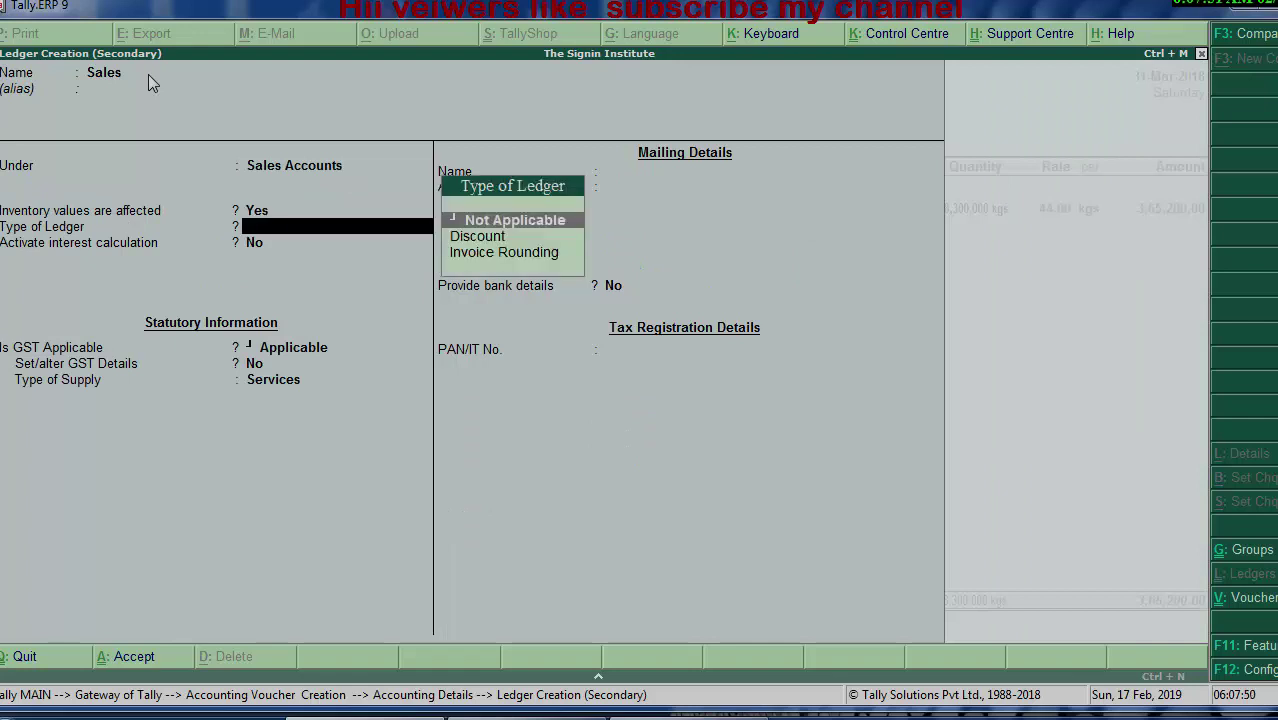
Step: Set the Sales ledger type to Not Applicable with Services supply, and save it
key("Down")
key("Down")
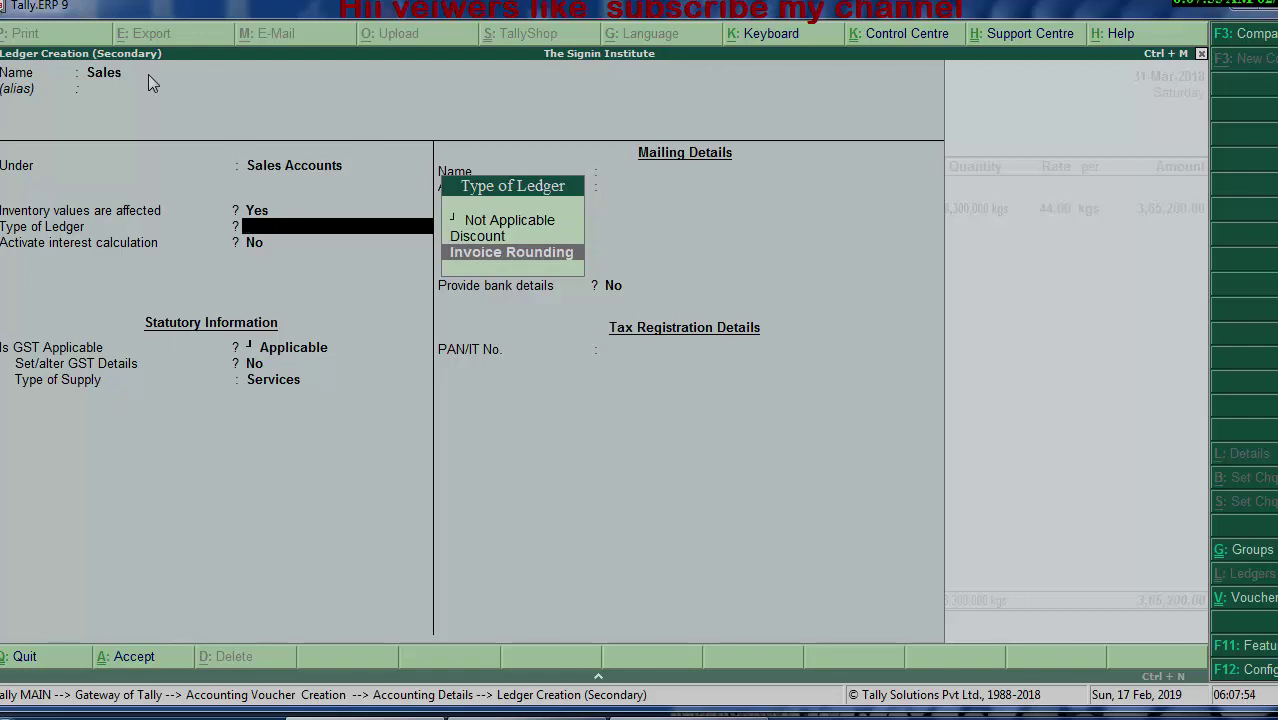
key("Up")
key("Up")
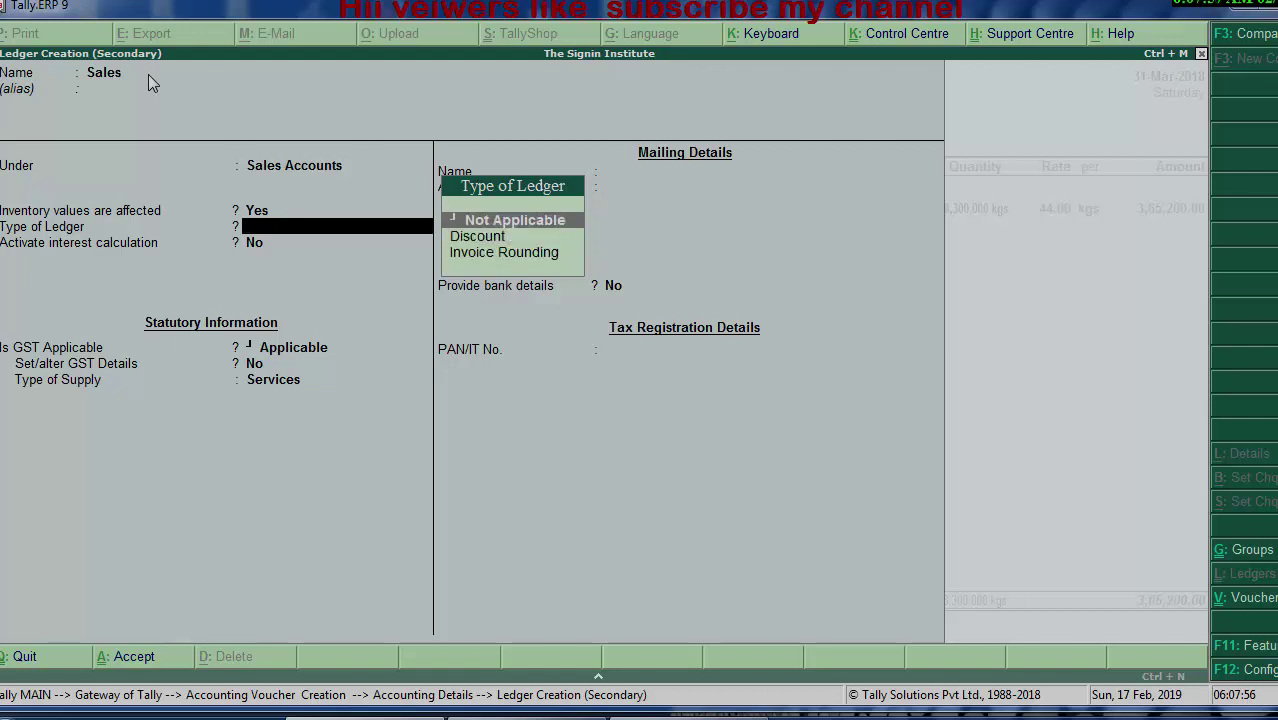
key("Return")
key("Return")
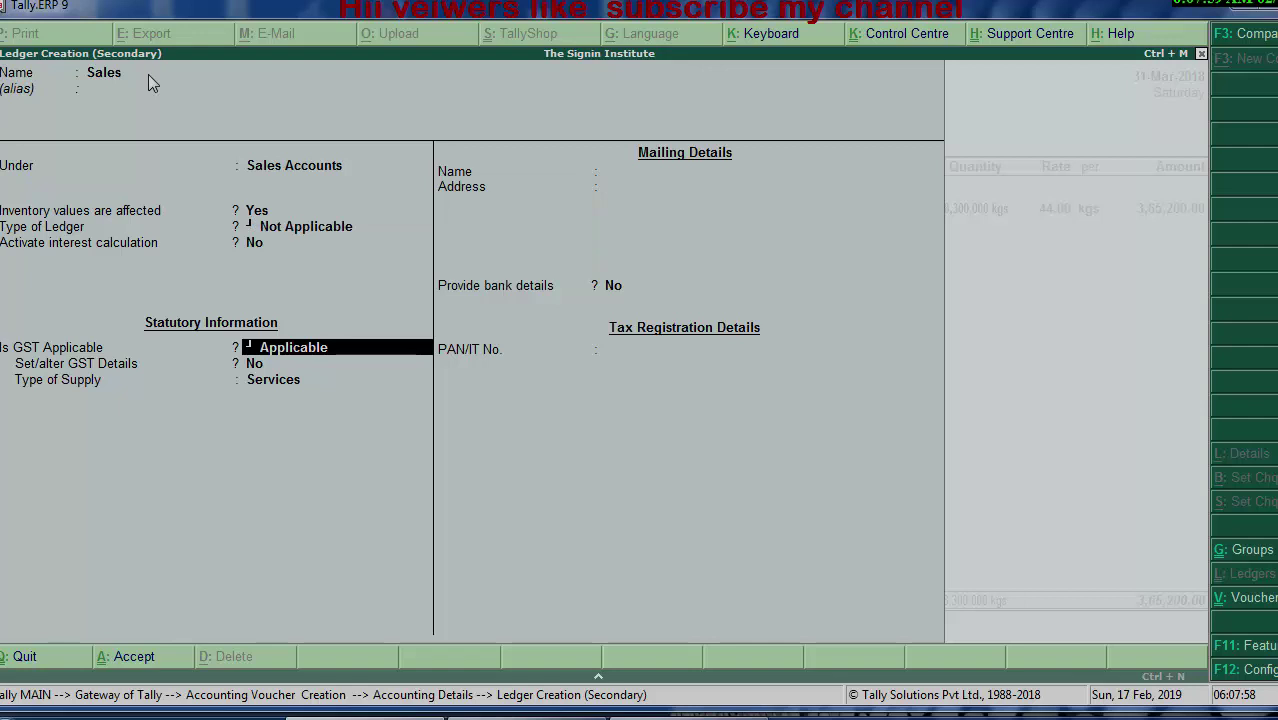
key("Return")
key("Return")
key("Return")
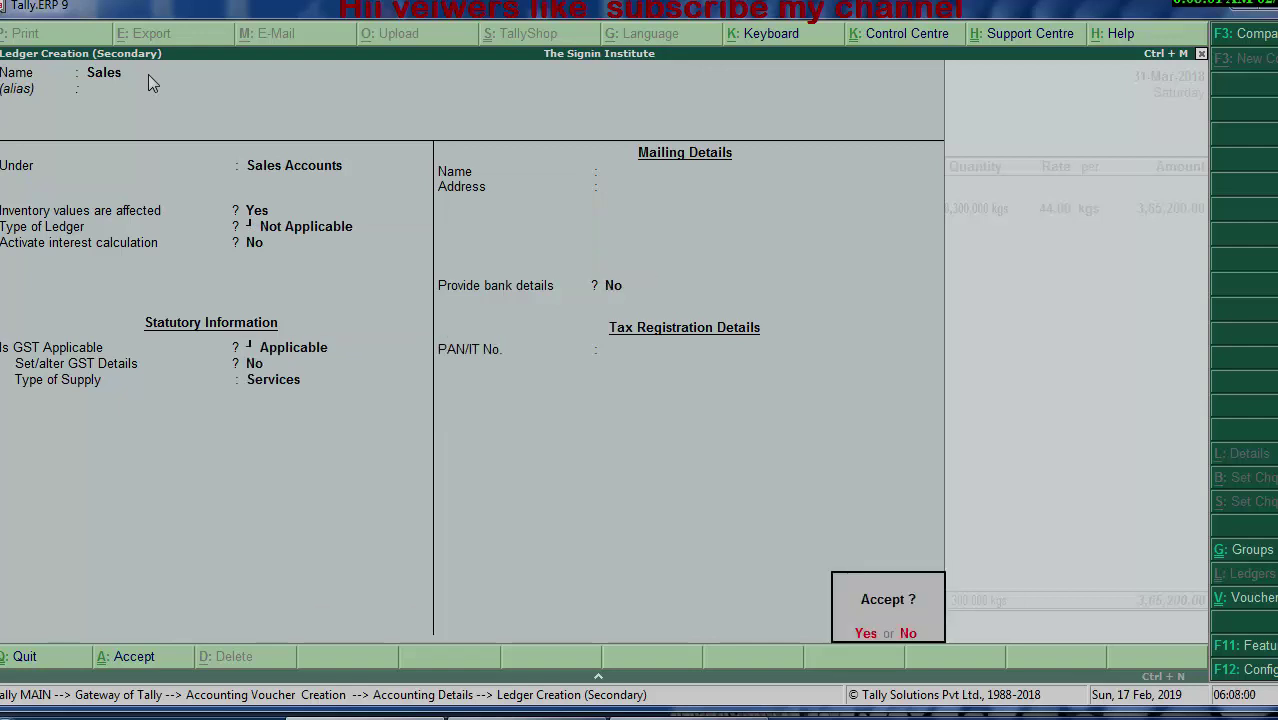
key("Return")
key("Return")
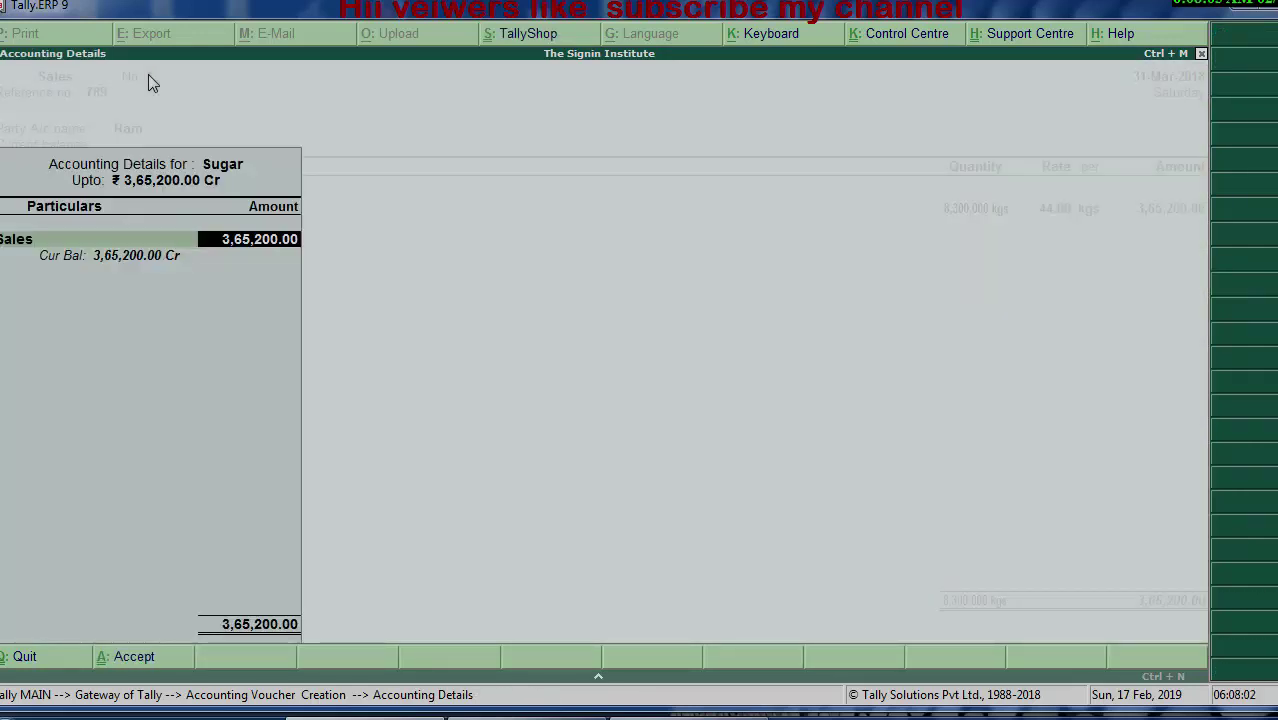
key("Return")
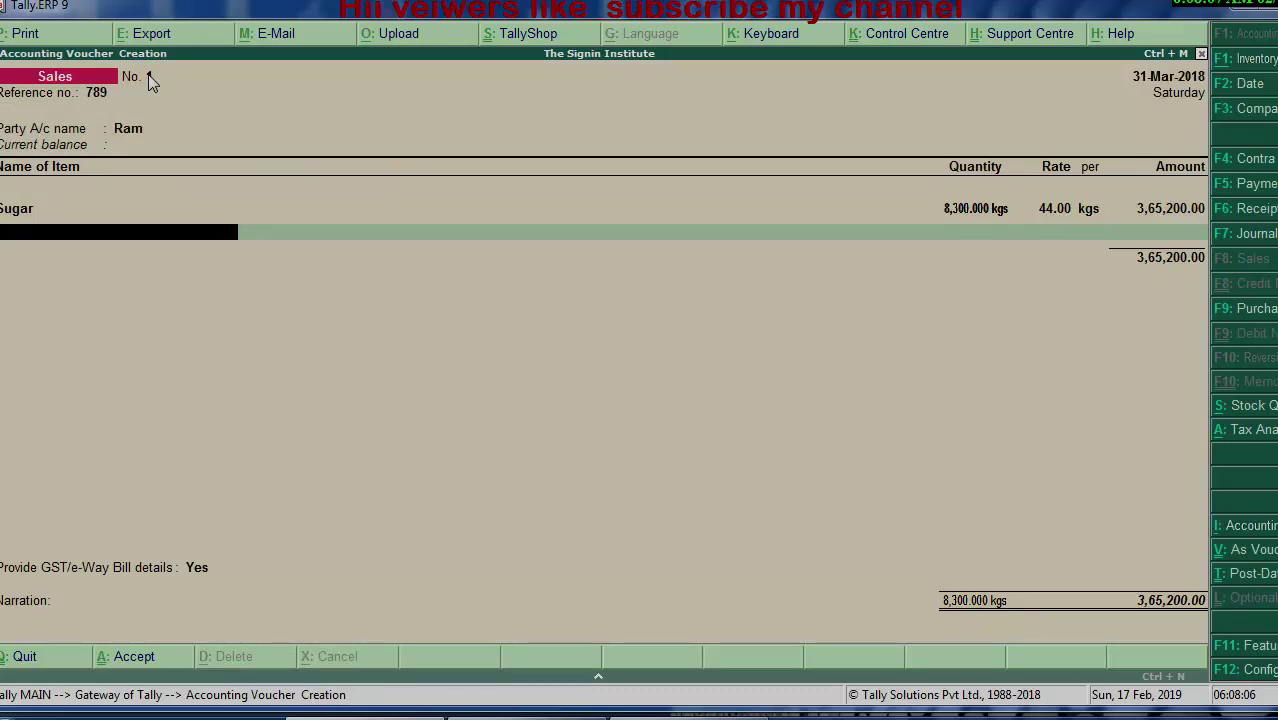
Step: Create stock item Pulse under Primary with category Grocessary and unit kgs
key("alt+c")
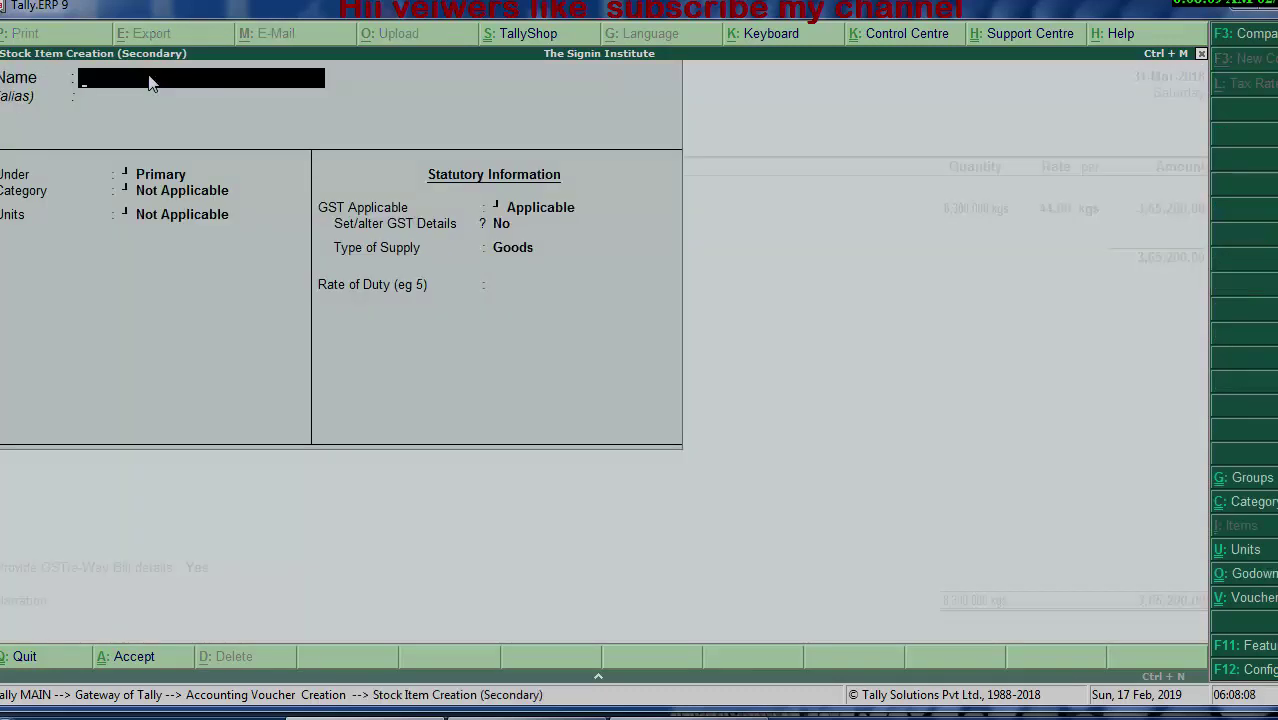
type("Pul")
type("se")
key("Return")
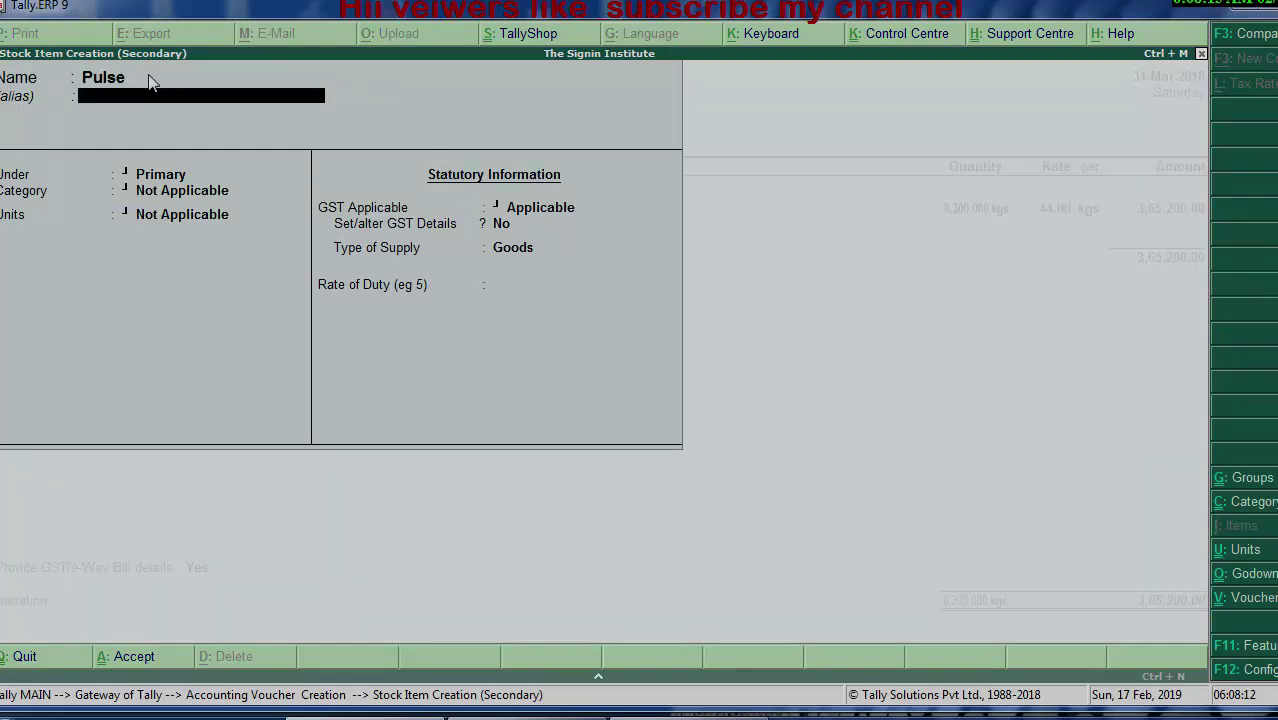
key("Return")
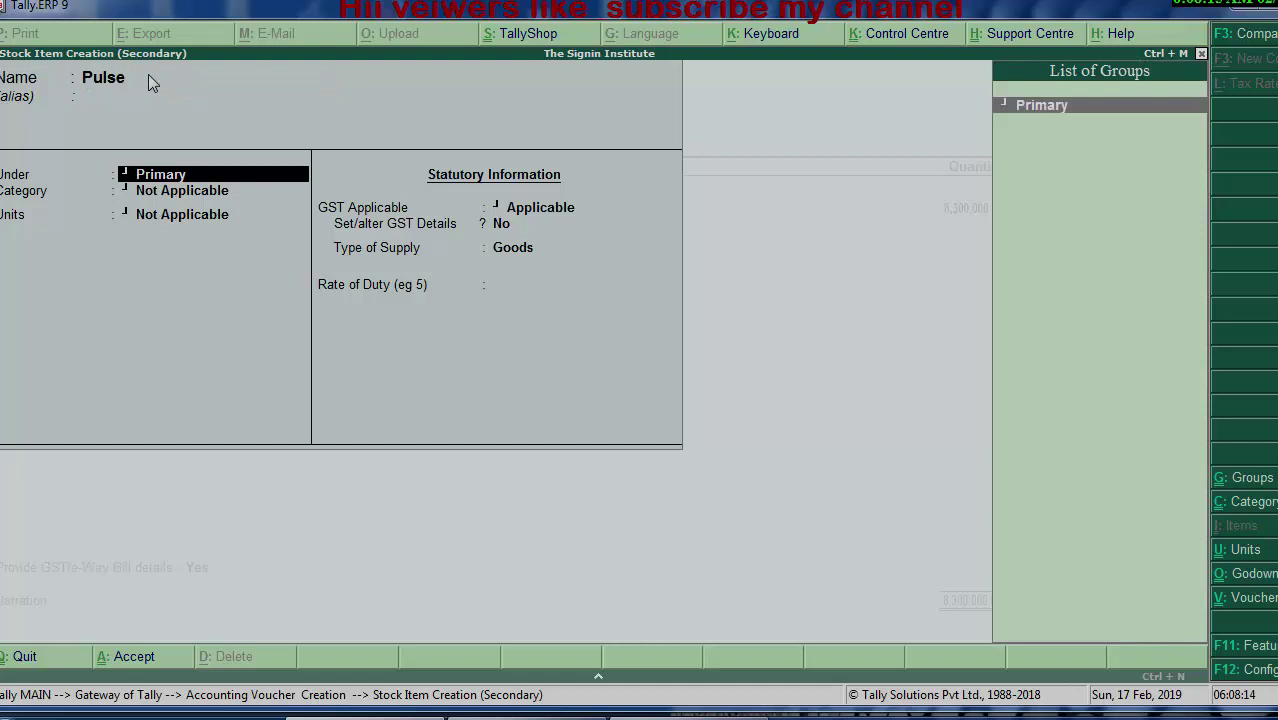
key("Return")
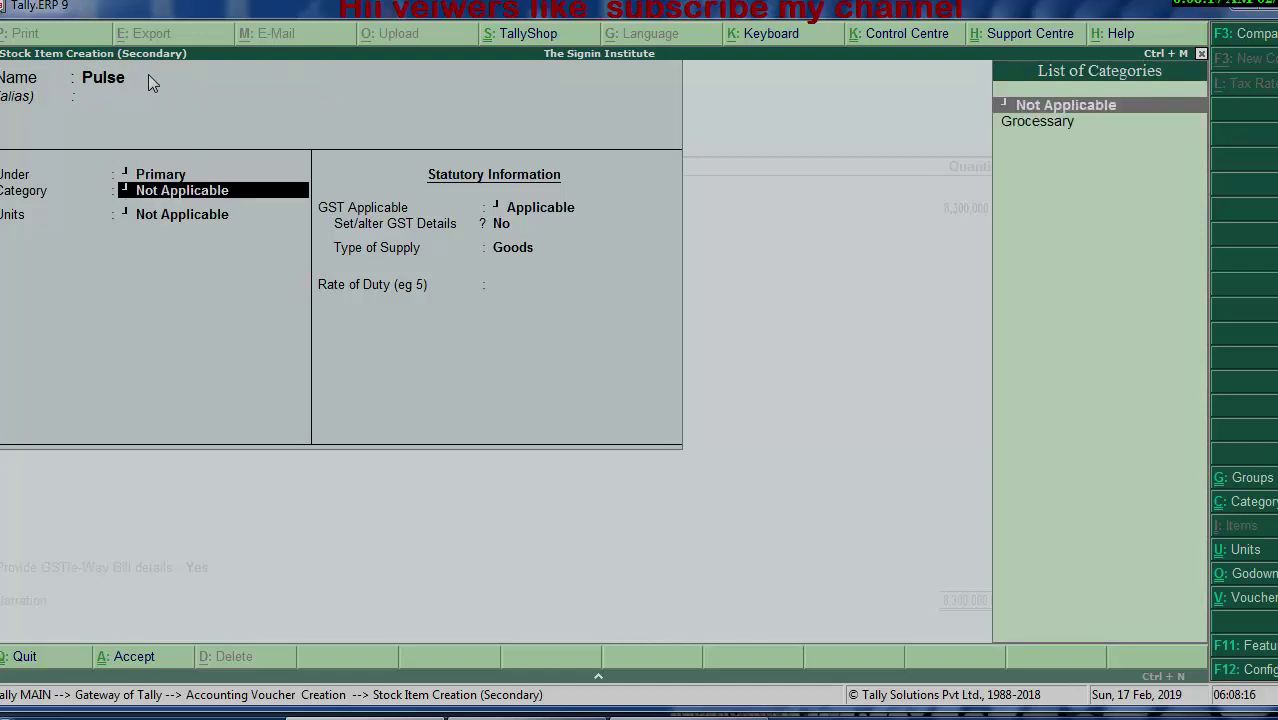
key("Down")
key("Return")
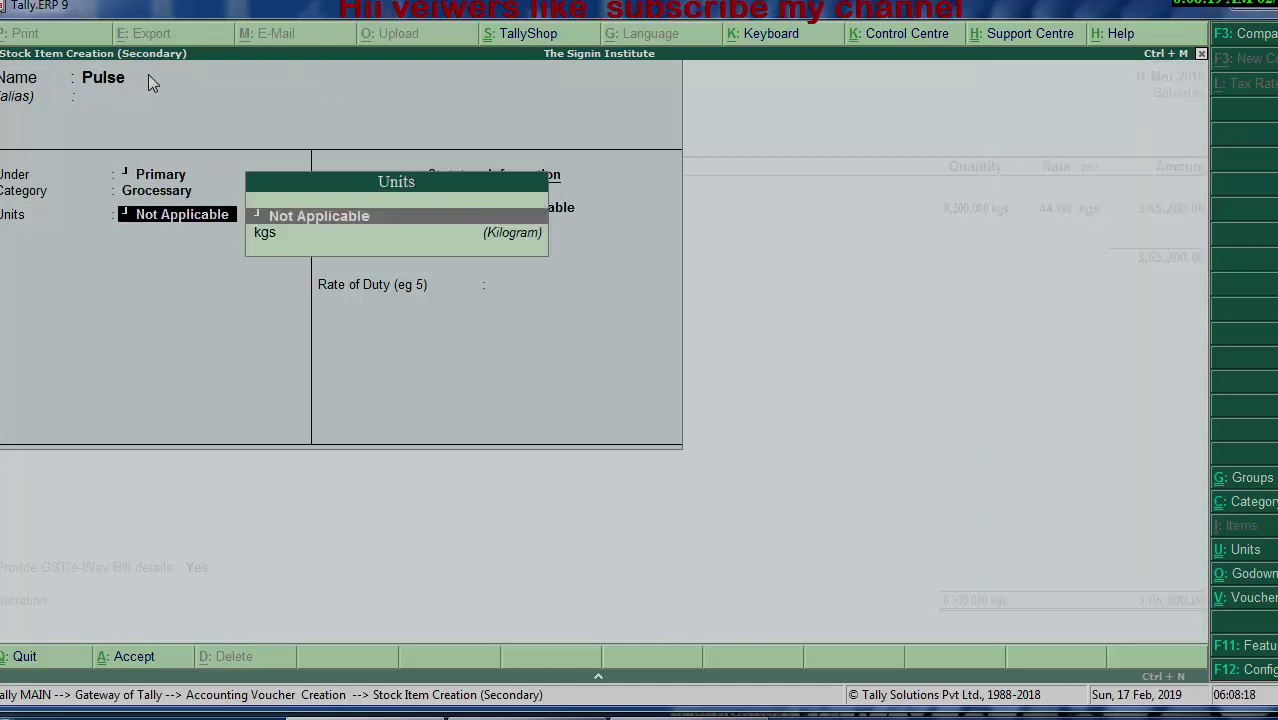
key("Down")
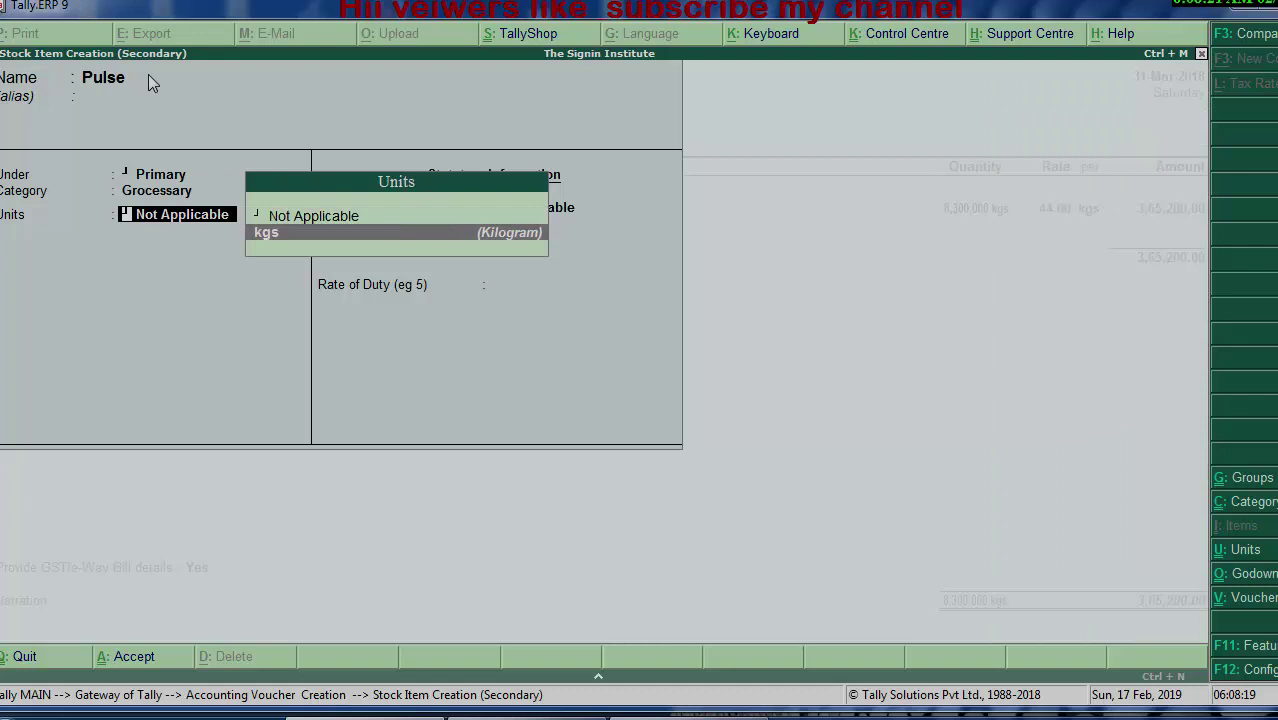
key("Return")
key("Return")
key("Return")
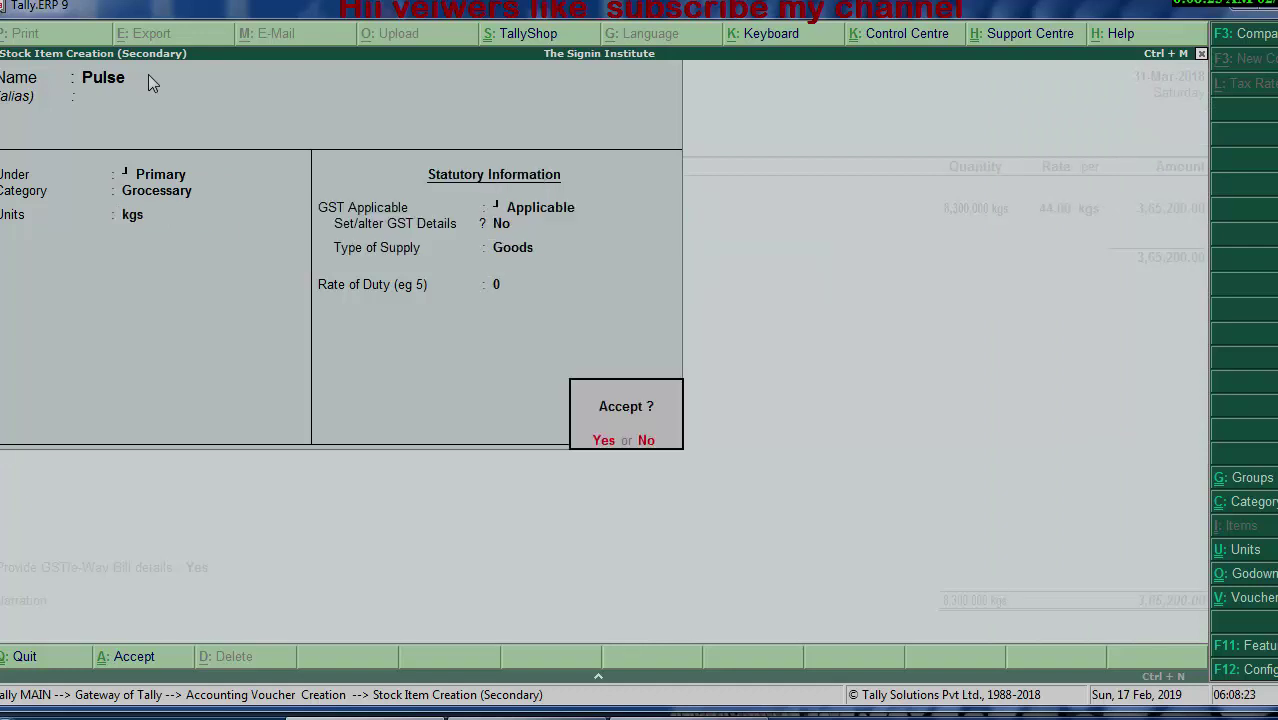
key("Return")
key("Return")
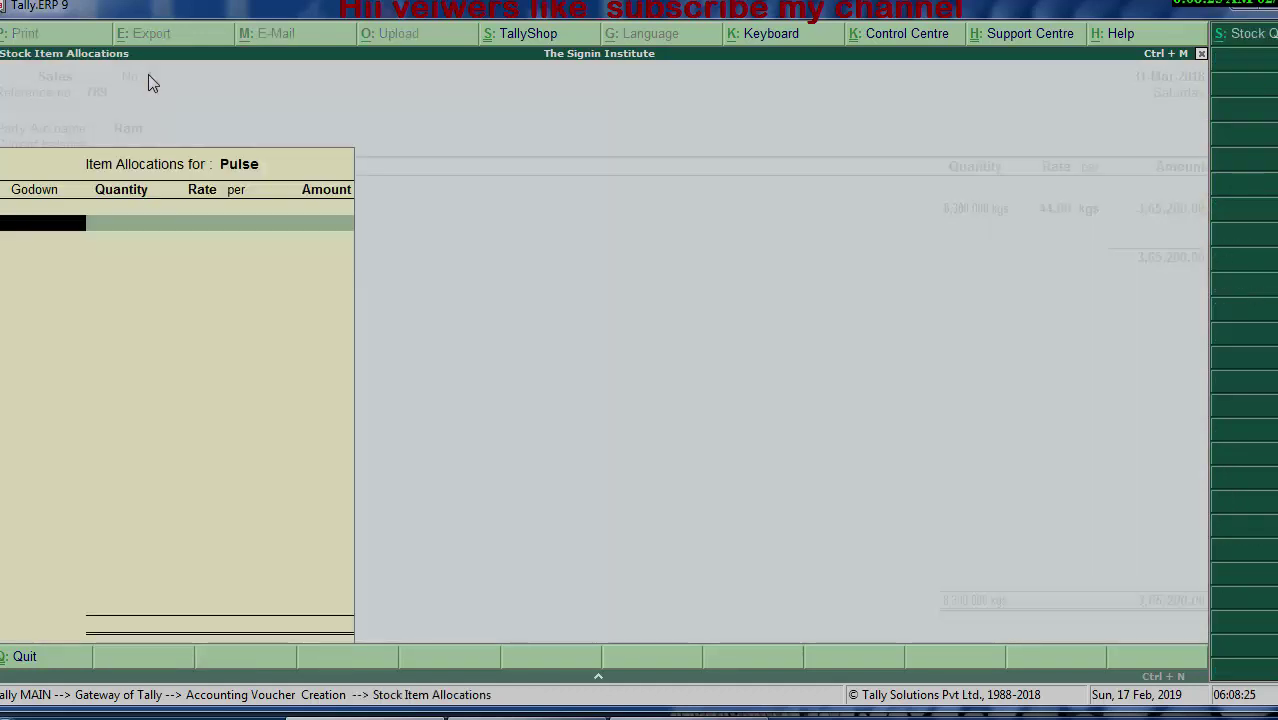
key("Return")
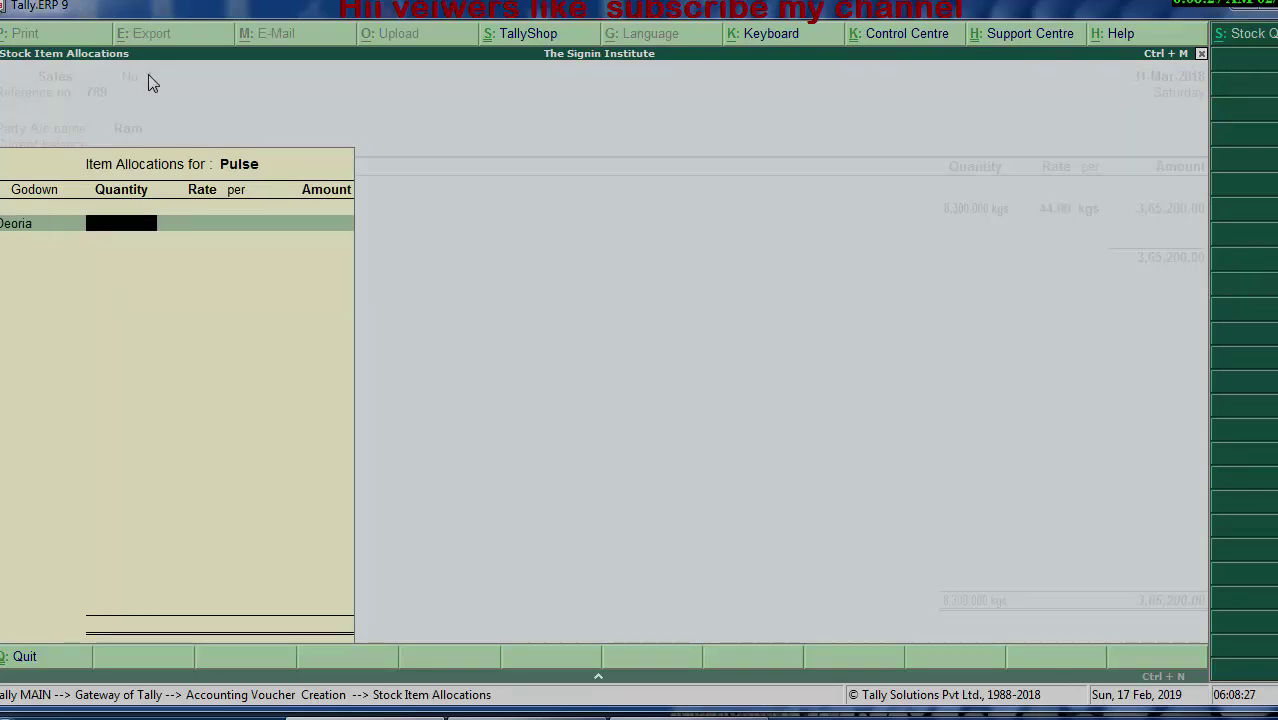
Step: Allocate 700 kgs of Pulse to the Deoria godown at 65.00 per kg
type("700")
key("Return")
key("Return")
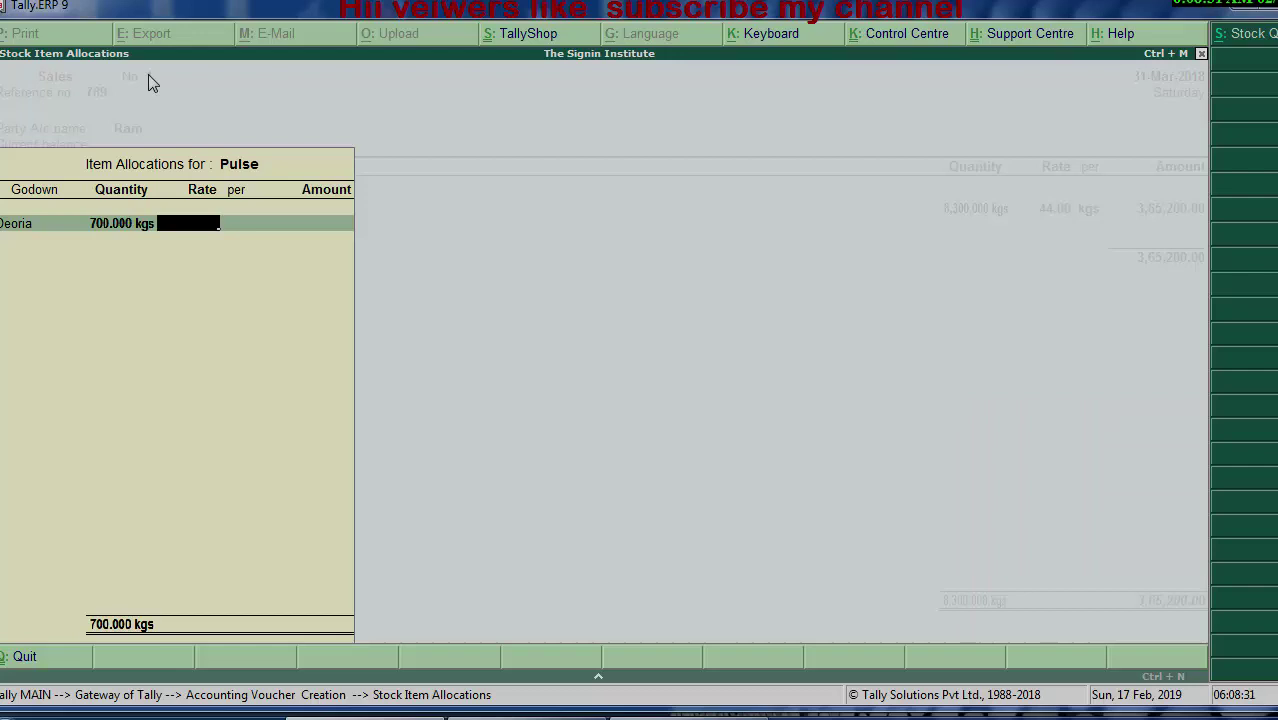
type("3")
key("BackSpace")
type("65")
key("Return")
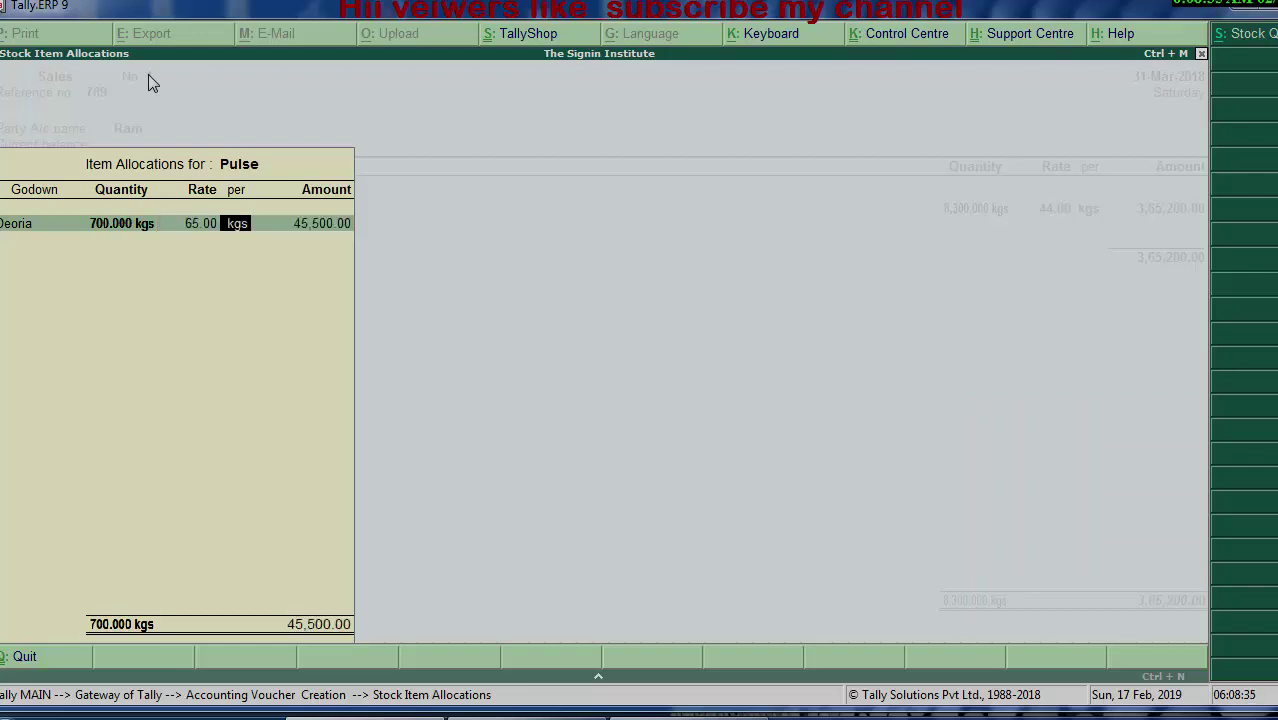
key("Return")
key("Return")
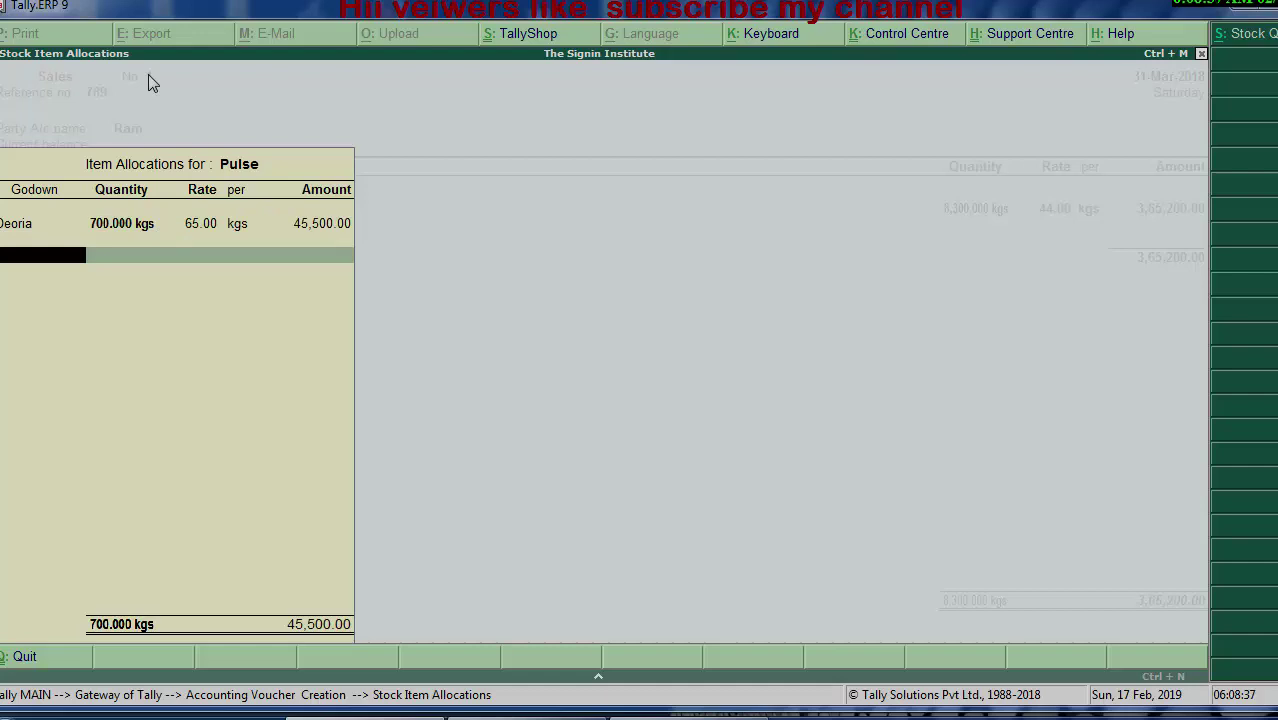
type("R")
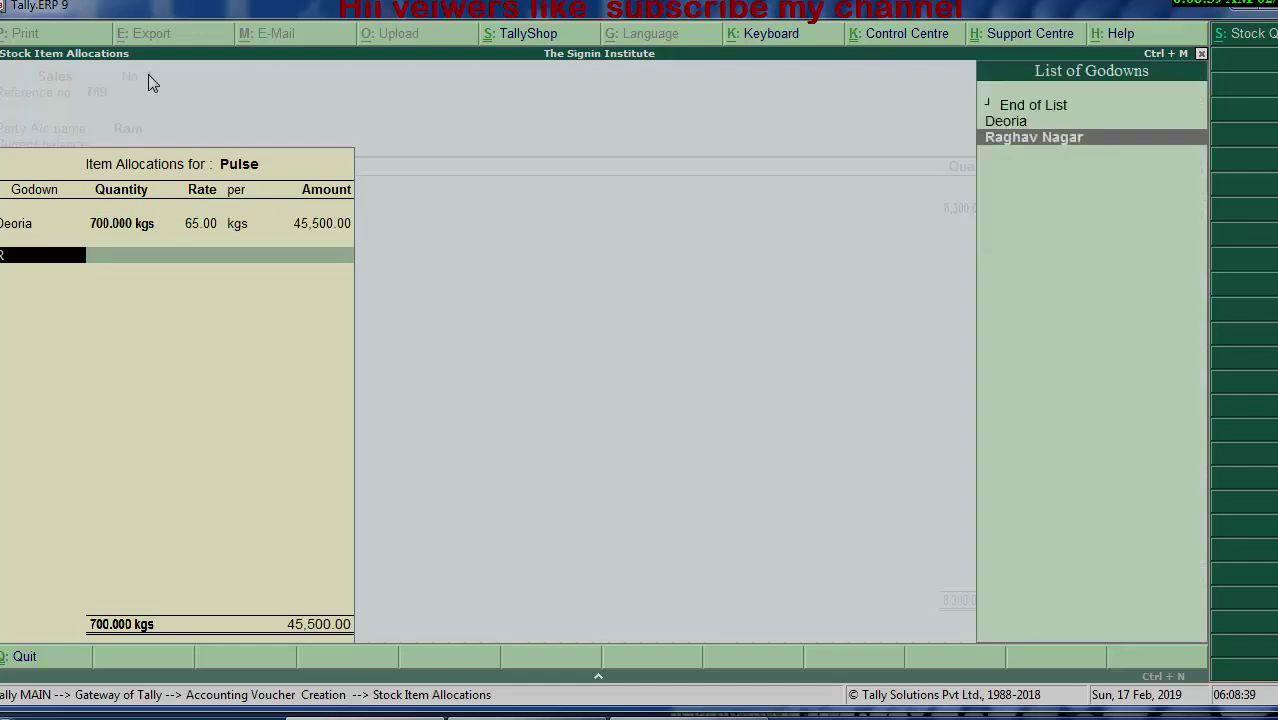
key("Return")
type("6")
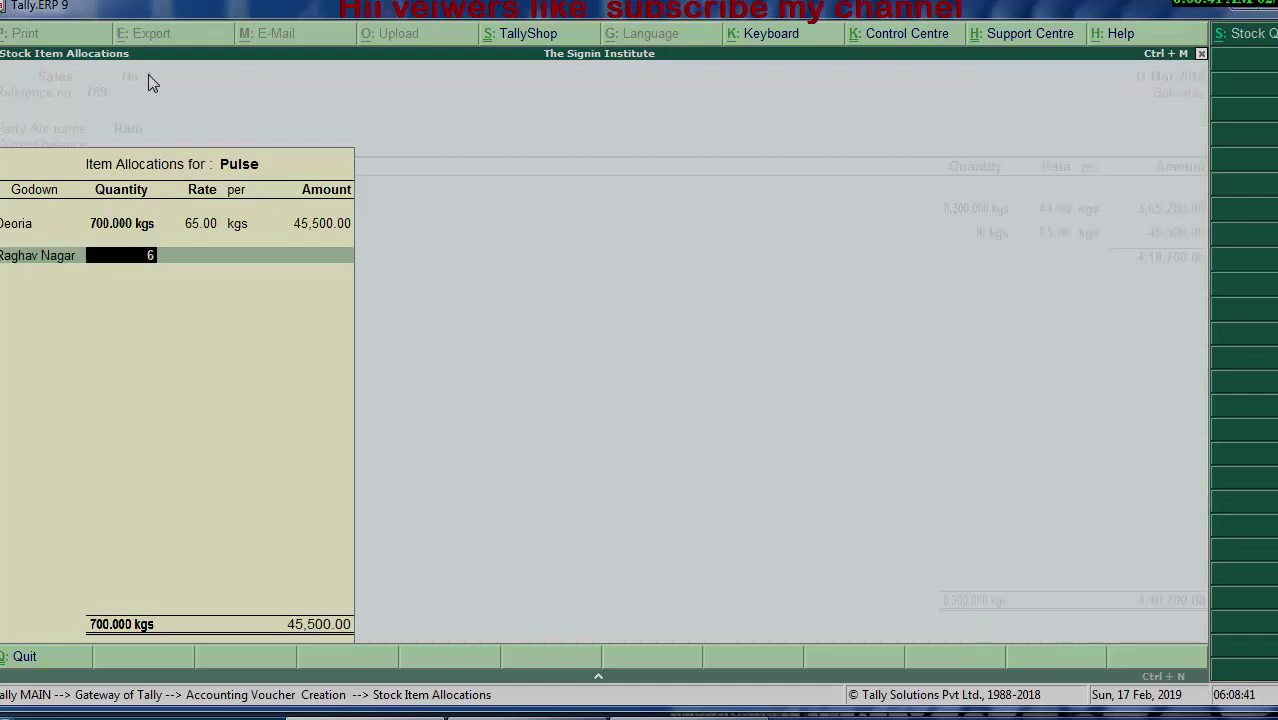
type("00")
key("Return")
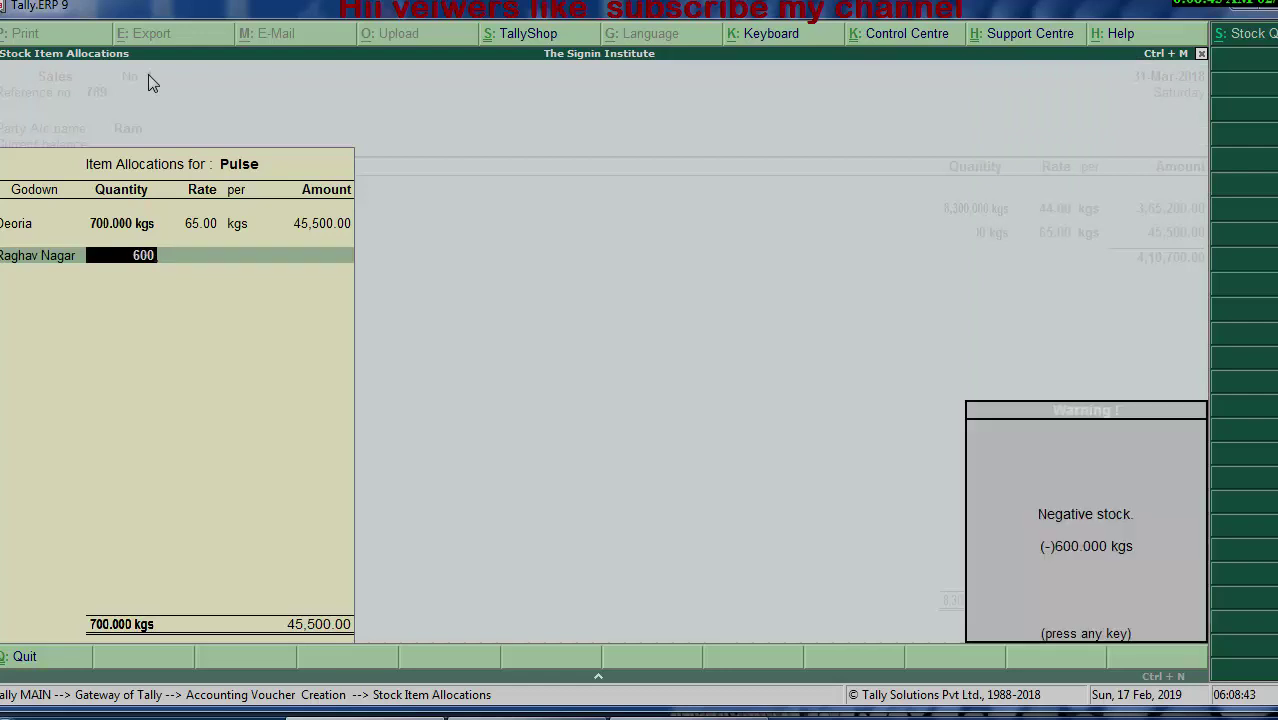
key("Return")
key("Return")
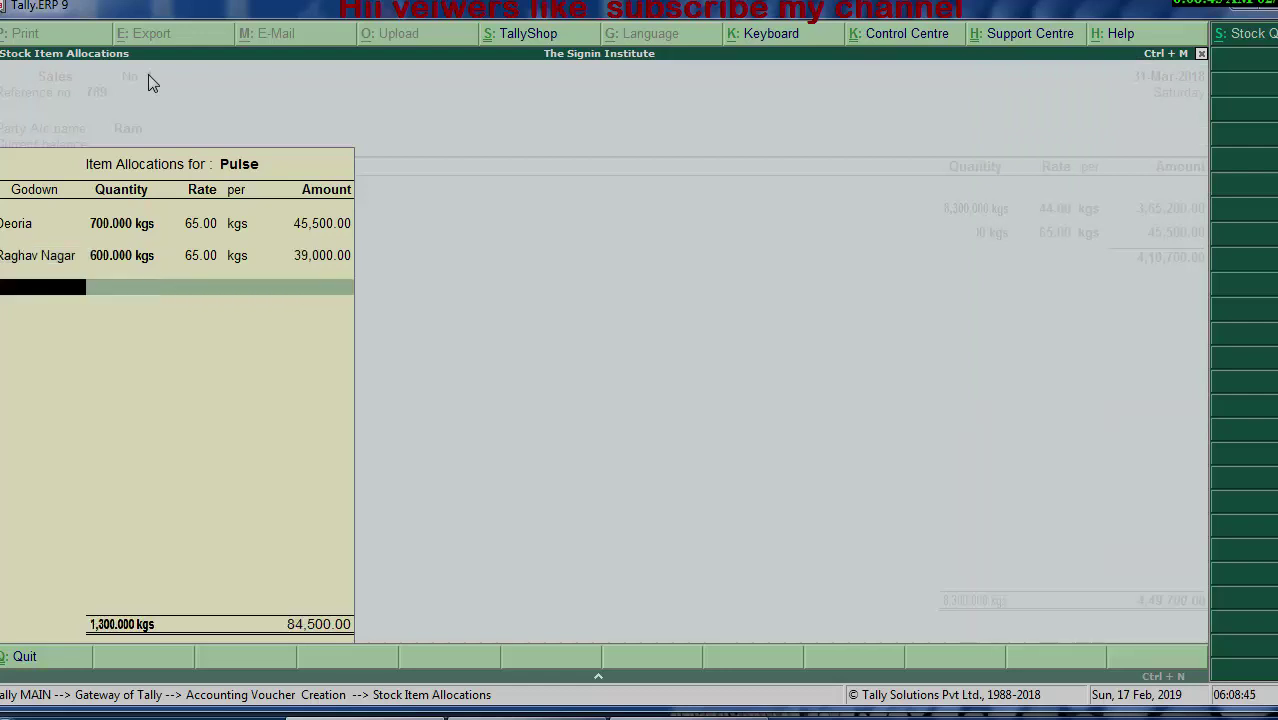
key("Return")
key("Return")
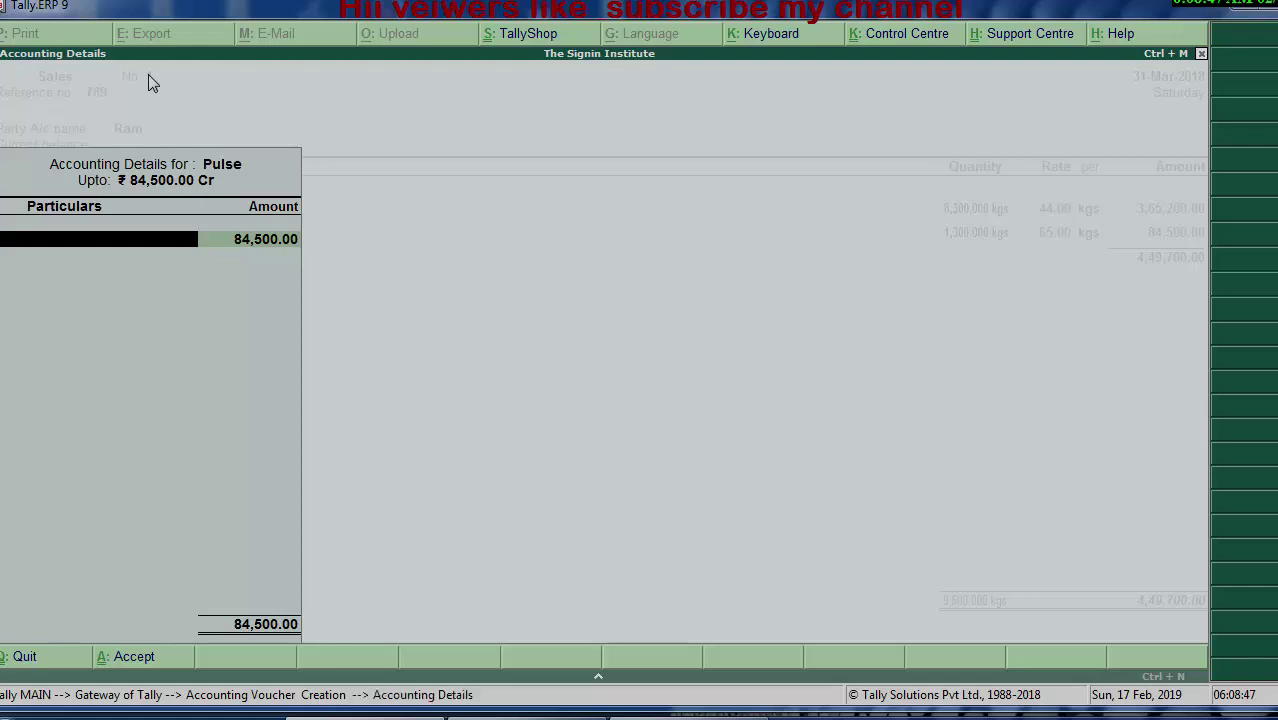
key("Return")
key("Return")
key("Return")
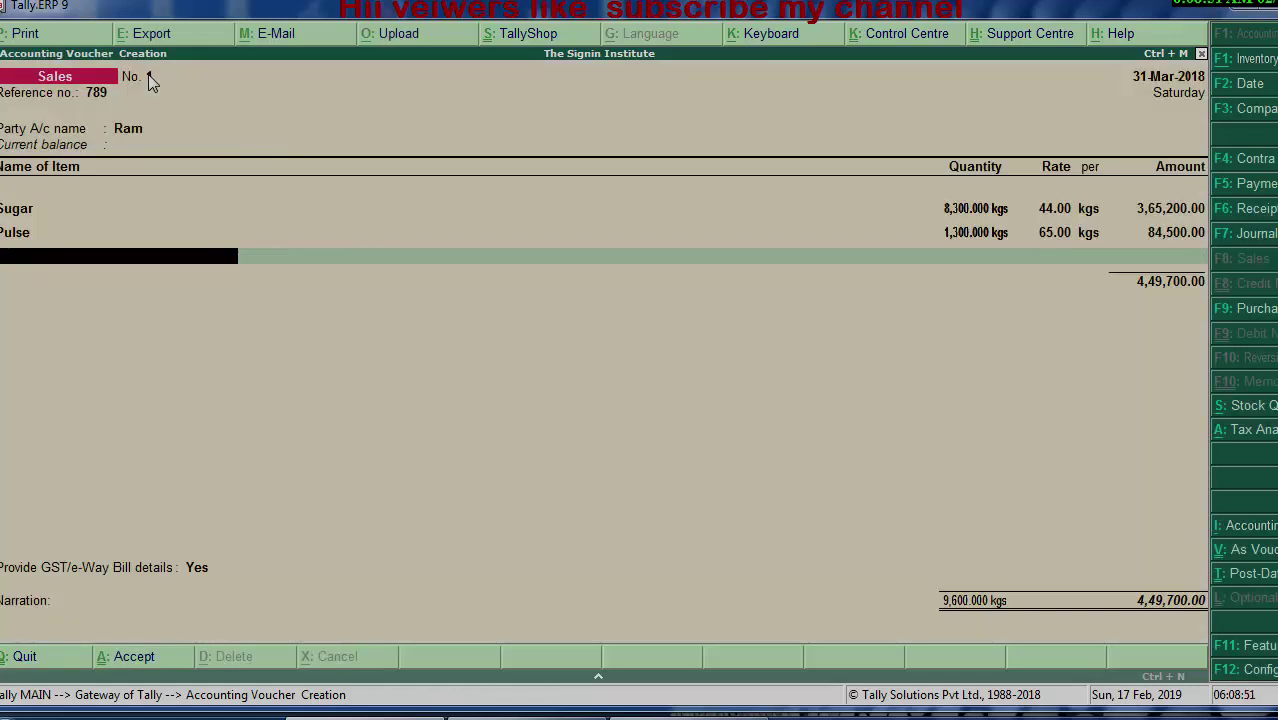
Step: End the item list, set GST/e-Way Bill details to No, and return to the ledger line
key("Return")
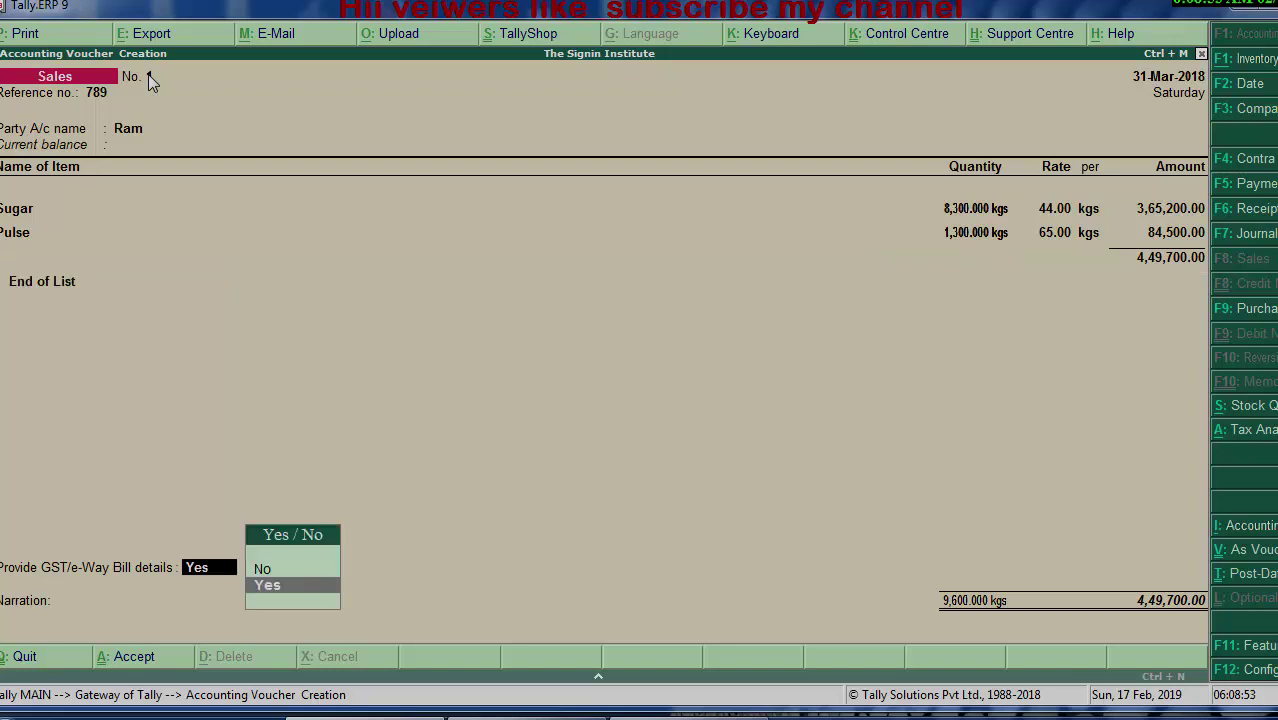
key("Down")
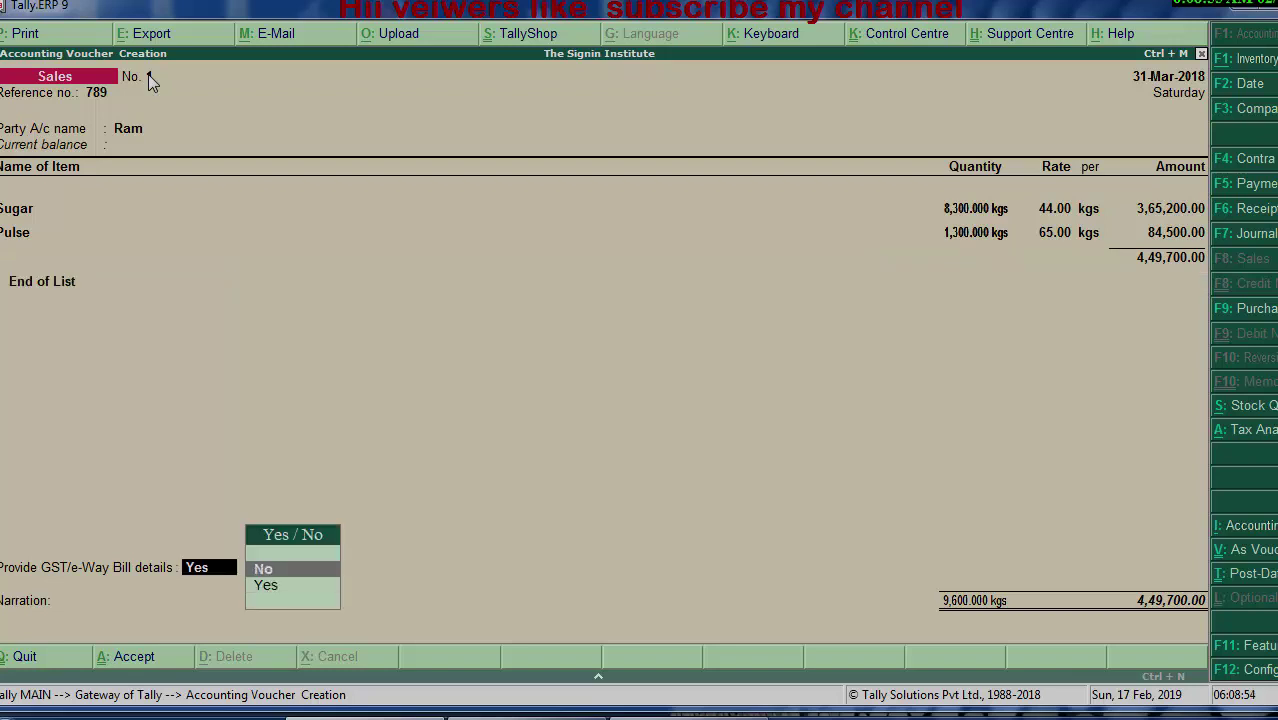
key("Return")
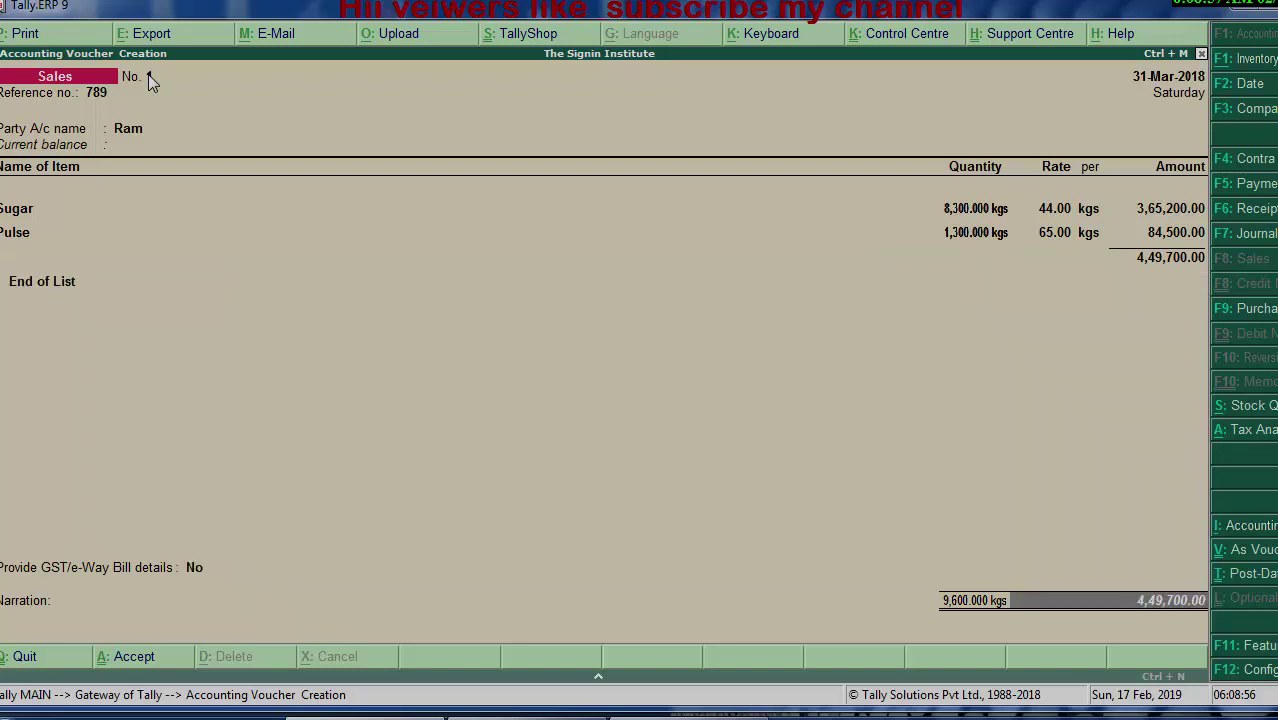
key("BackSpace")
key("BackSpace")
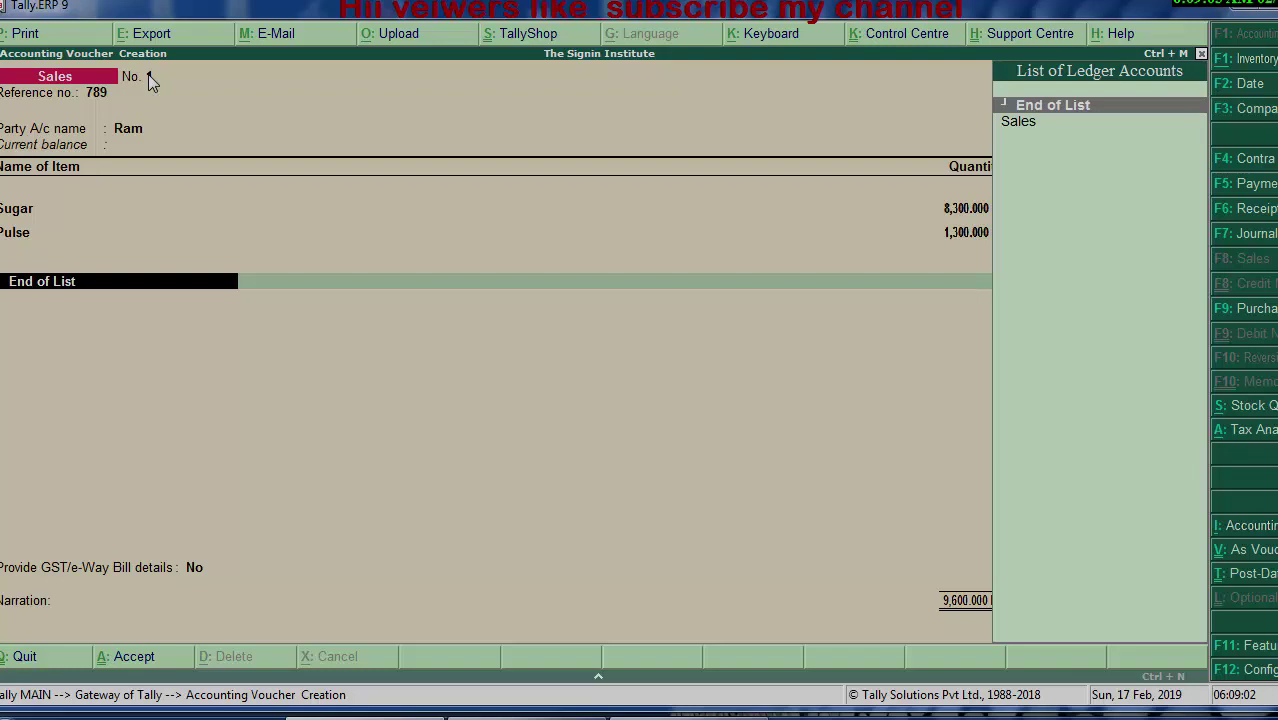
Step: Create a ledger named Cgst under Duties & Taxes as a GST Central Tax
key("alt+c")
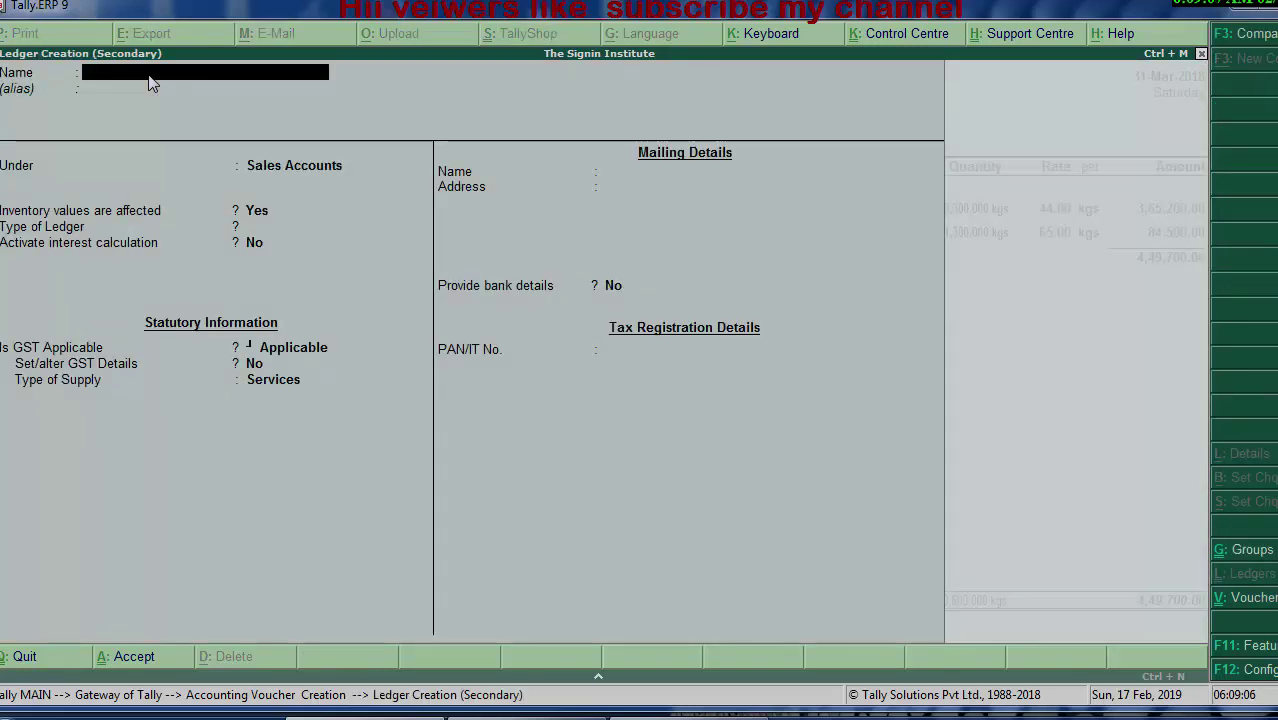
type("S")
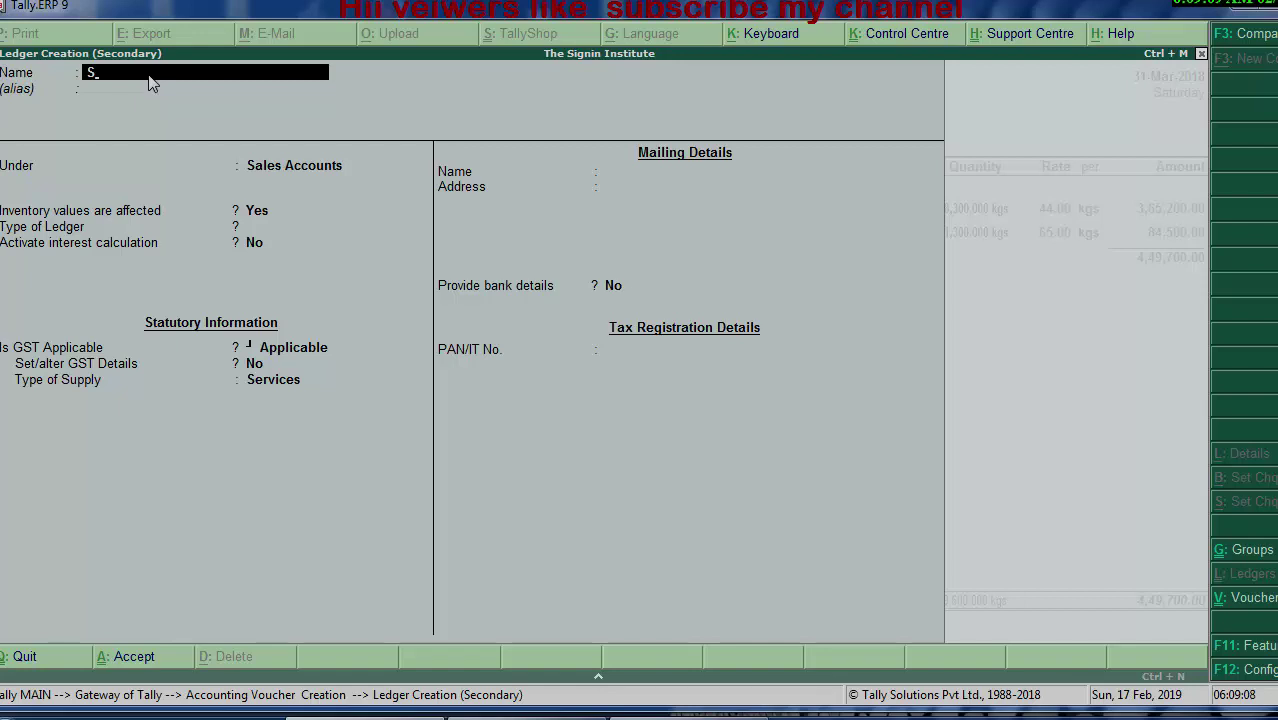
key("BackSpace")
type("C")
type("gst")
key("Return")
key("Return")
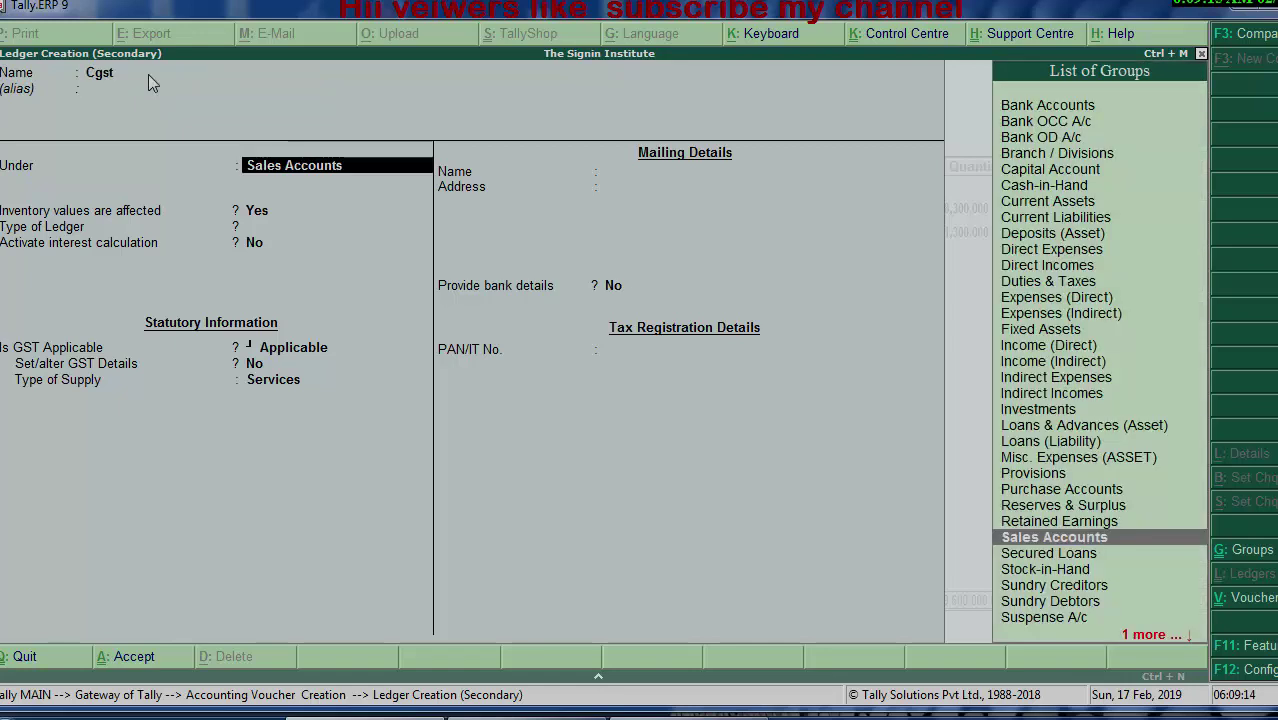
type("D")
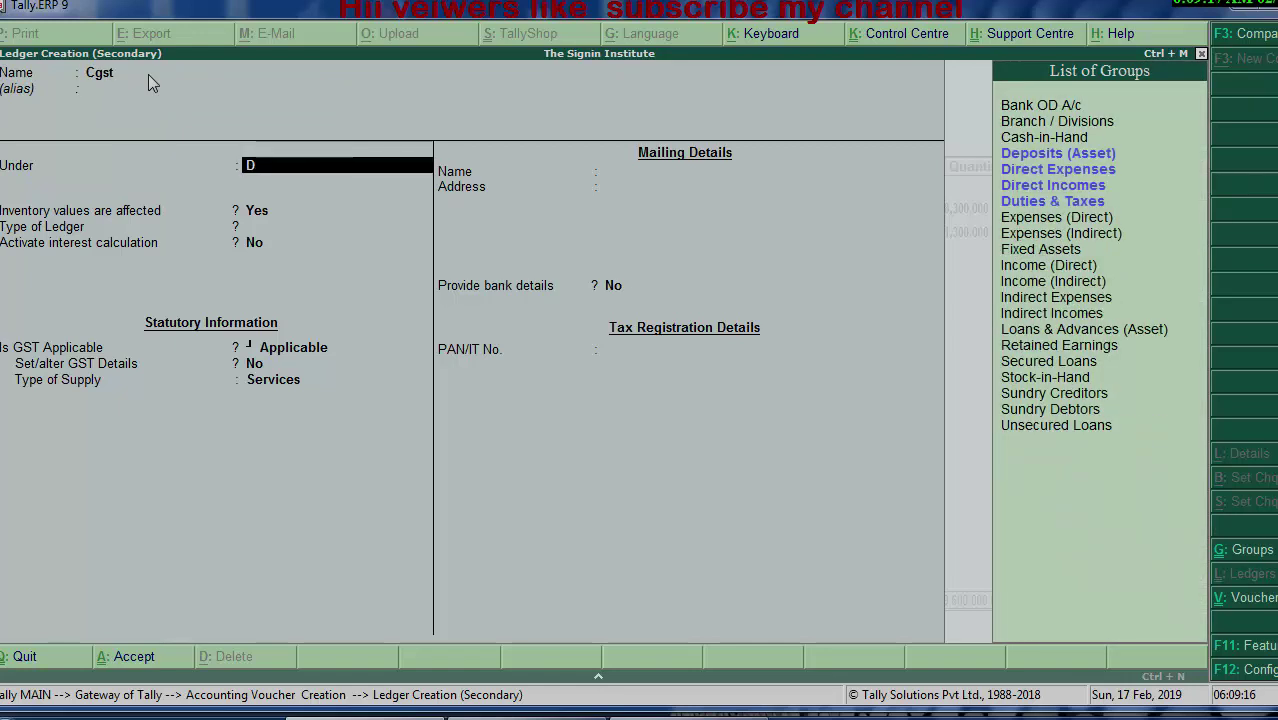
key("Down")
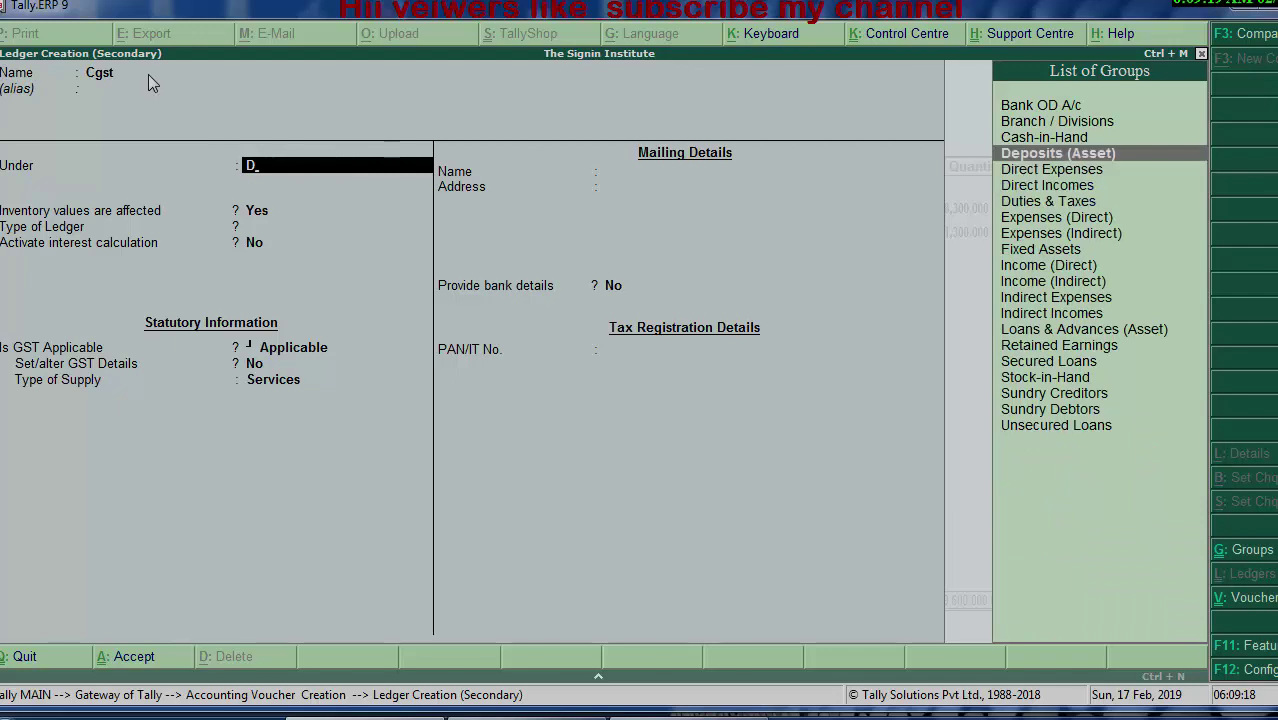
key("Down")
key("Down")
key("Down")
key("Return")
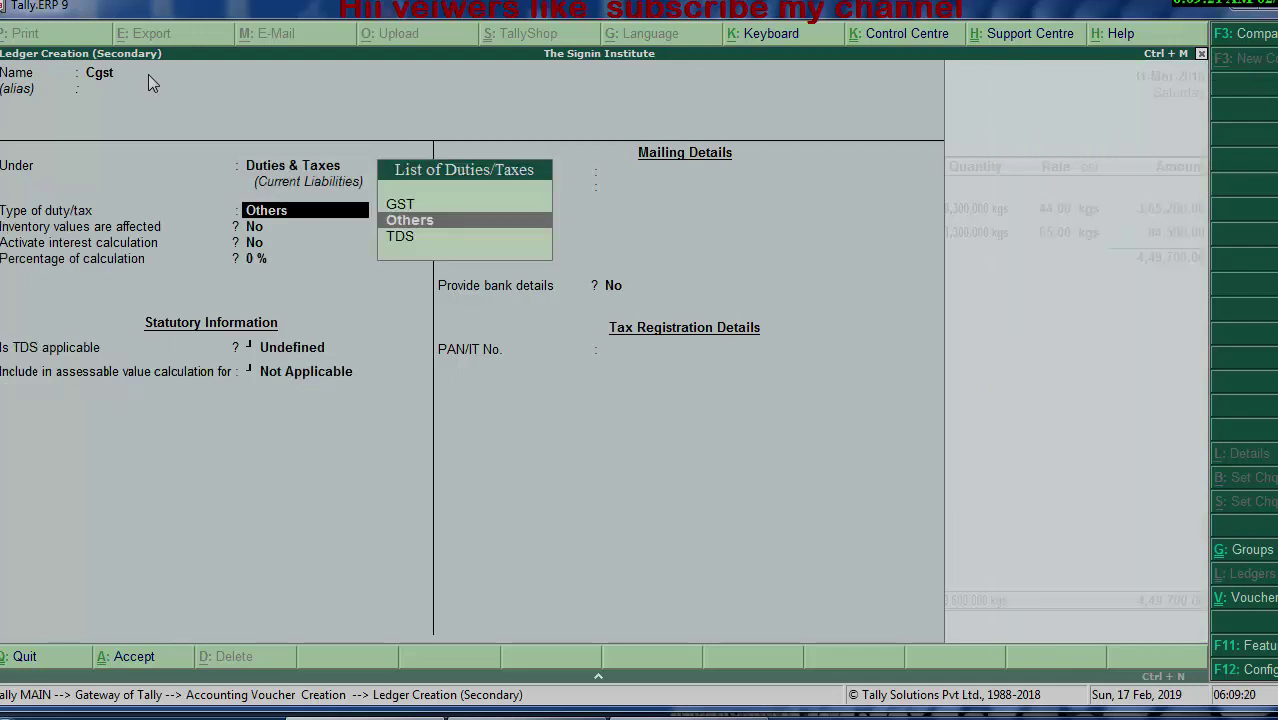
key("Up")
key("Return")
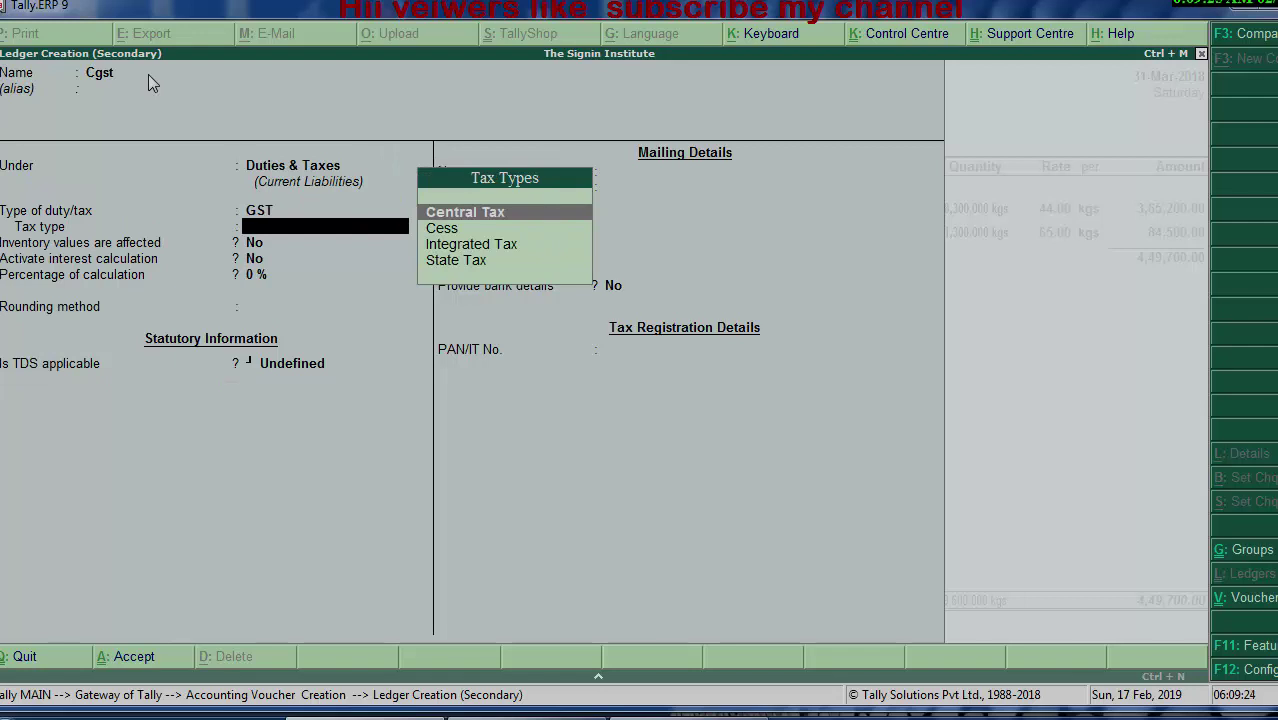
key("Return")
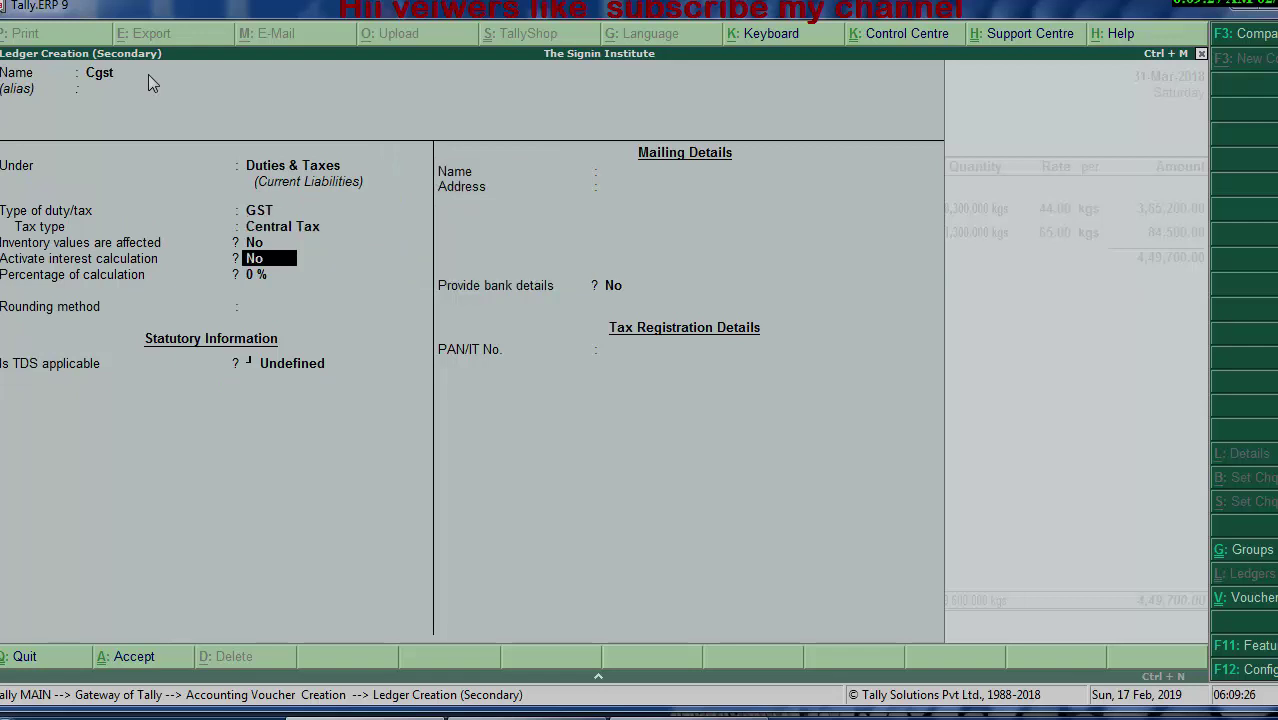
Step: Set Cgst to Normal Rounding with limit 22, save it, and accept its 26,972.00 amount
key("Return")
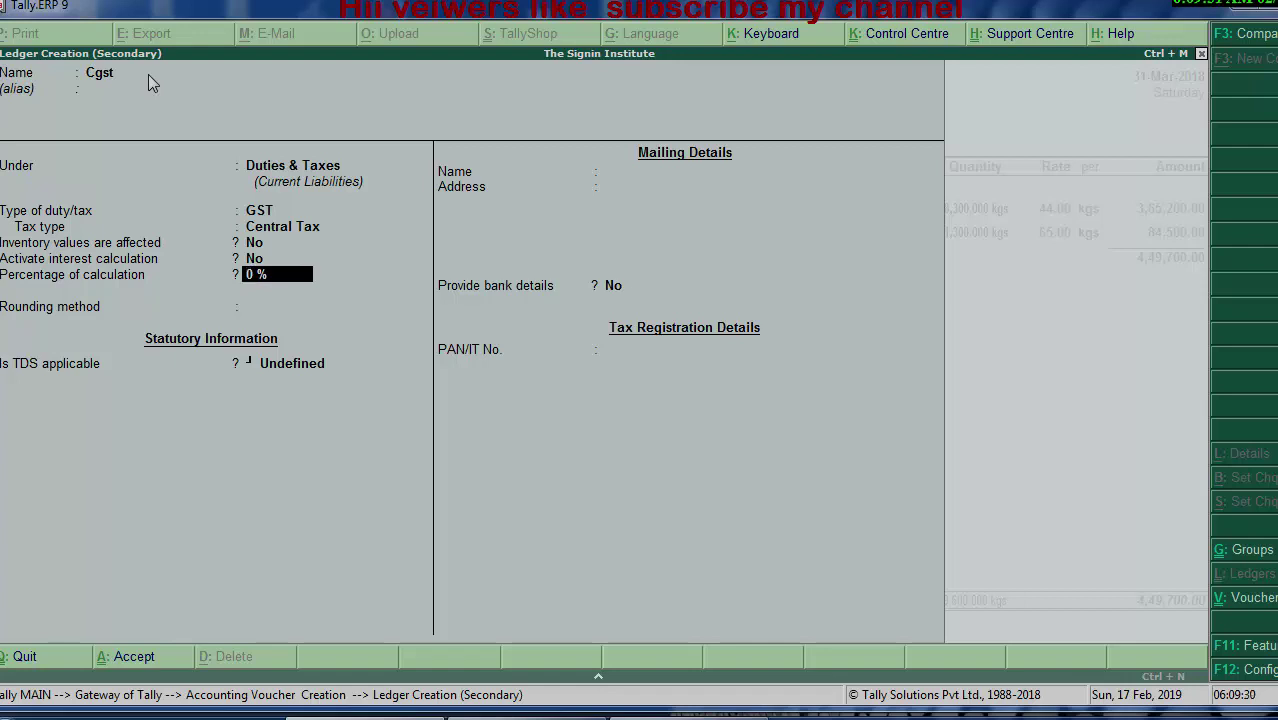
key("Return")
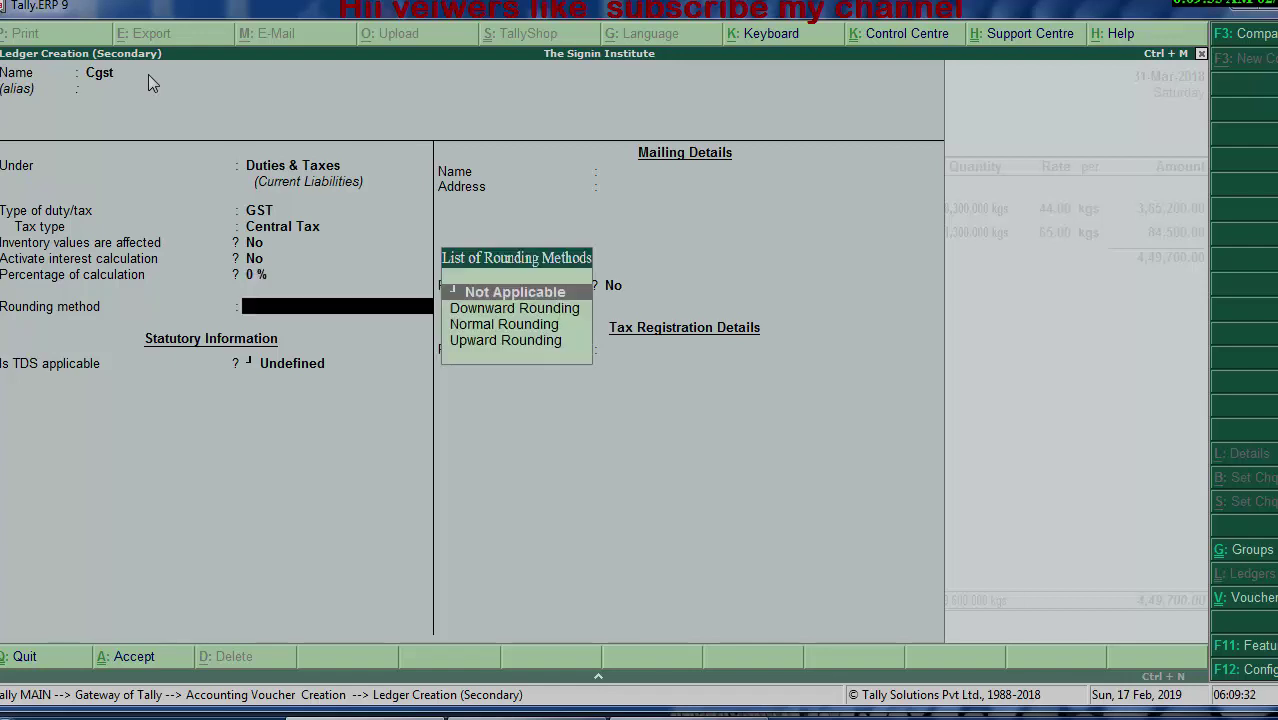
key("Down")
key("Down")
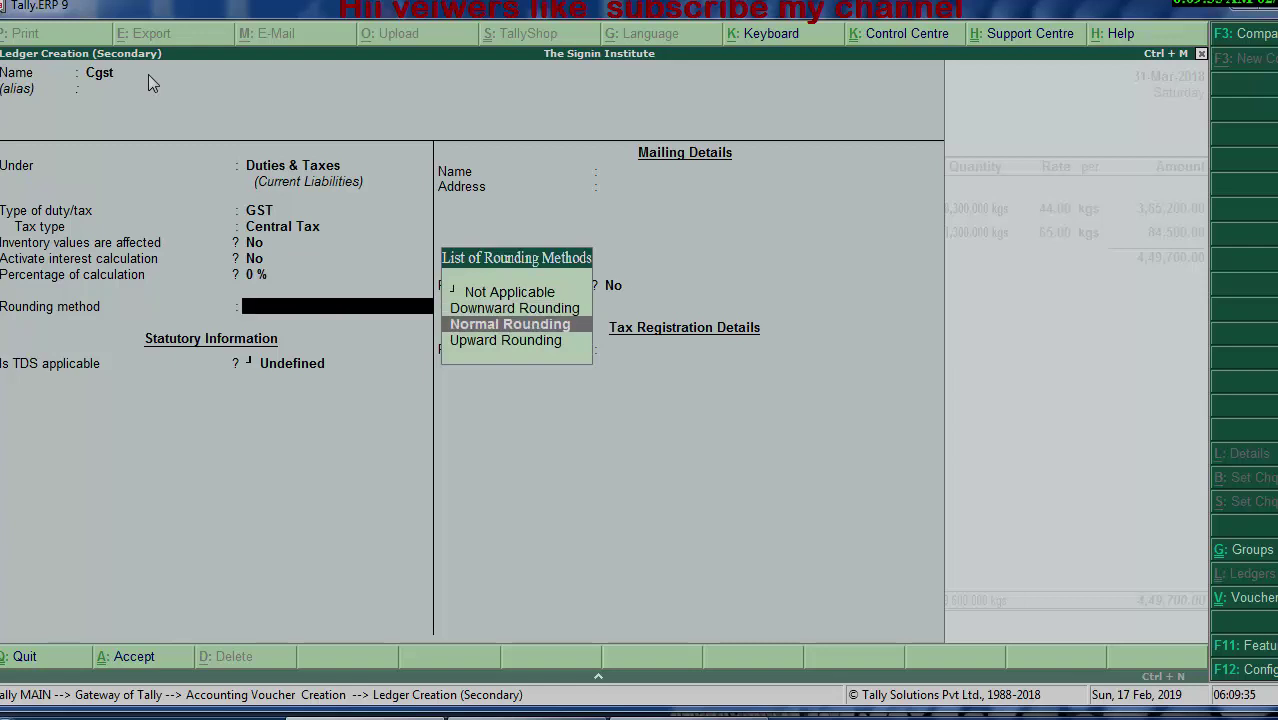
key("Return")
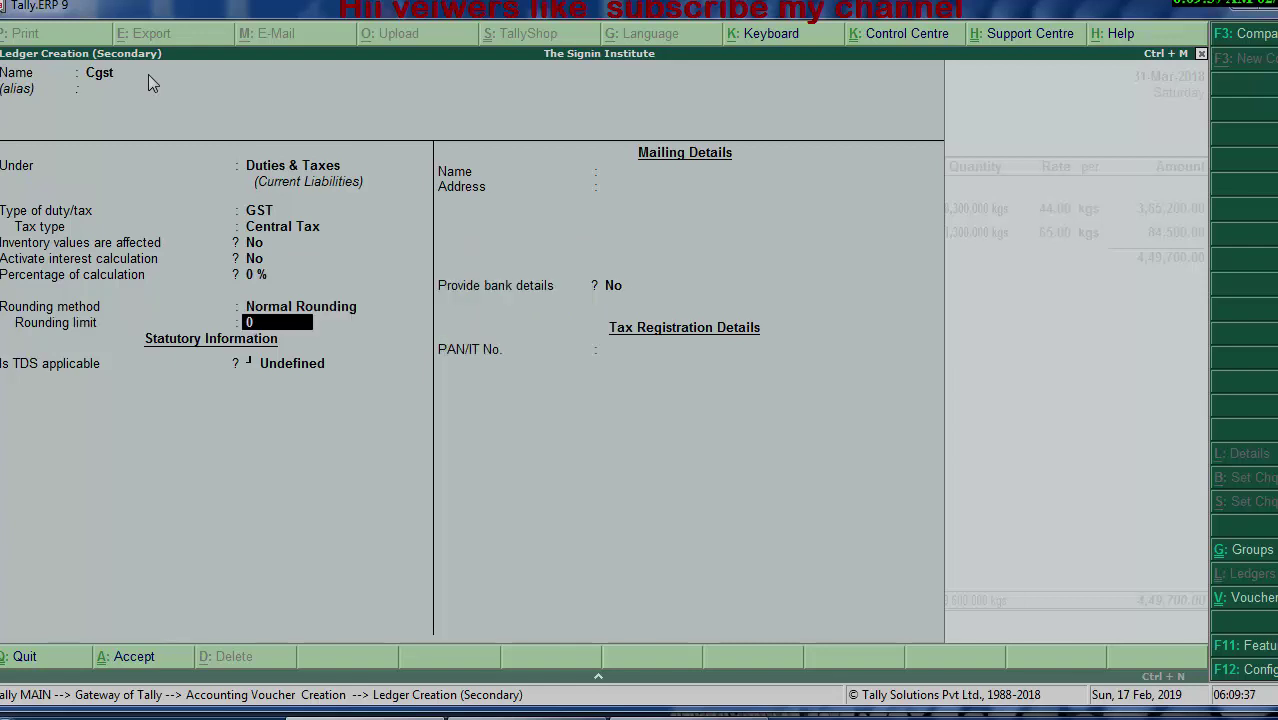
type("22")
key("Return")
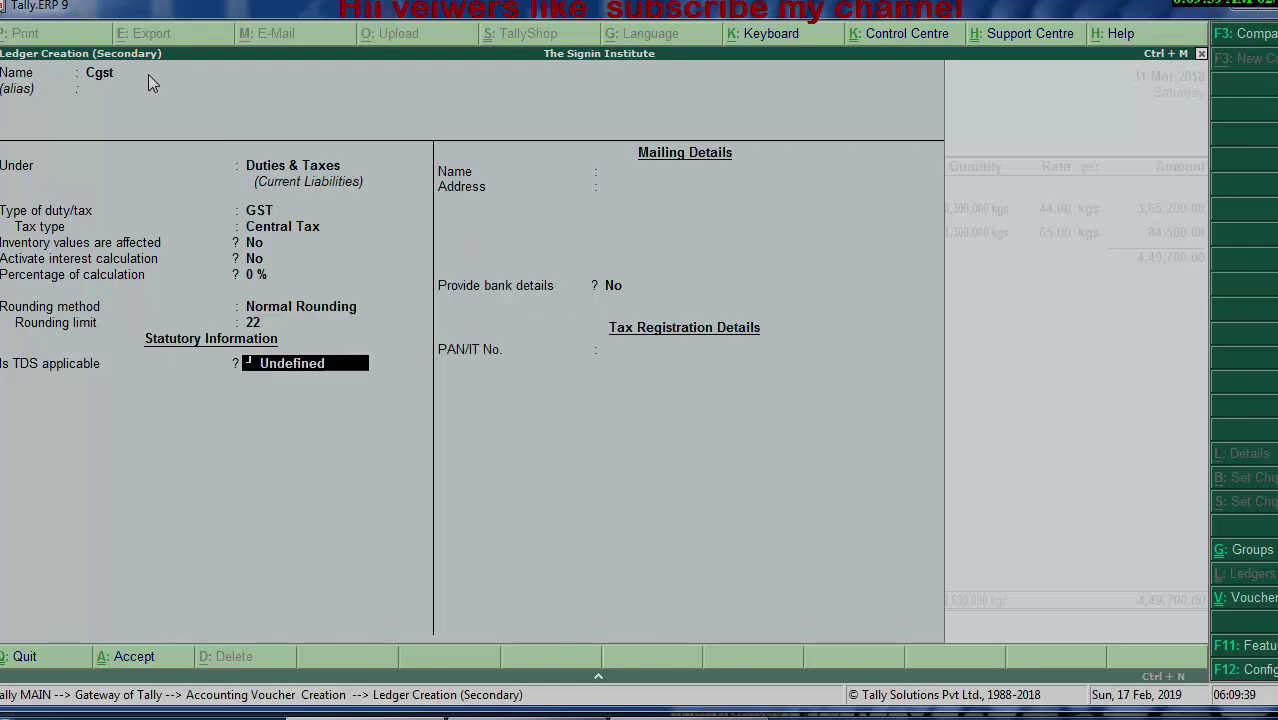
key("Return")
key("Return")
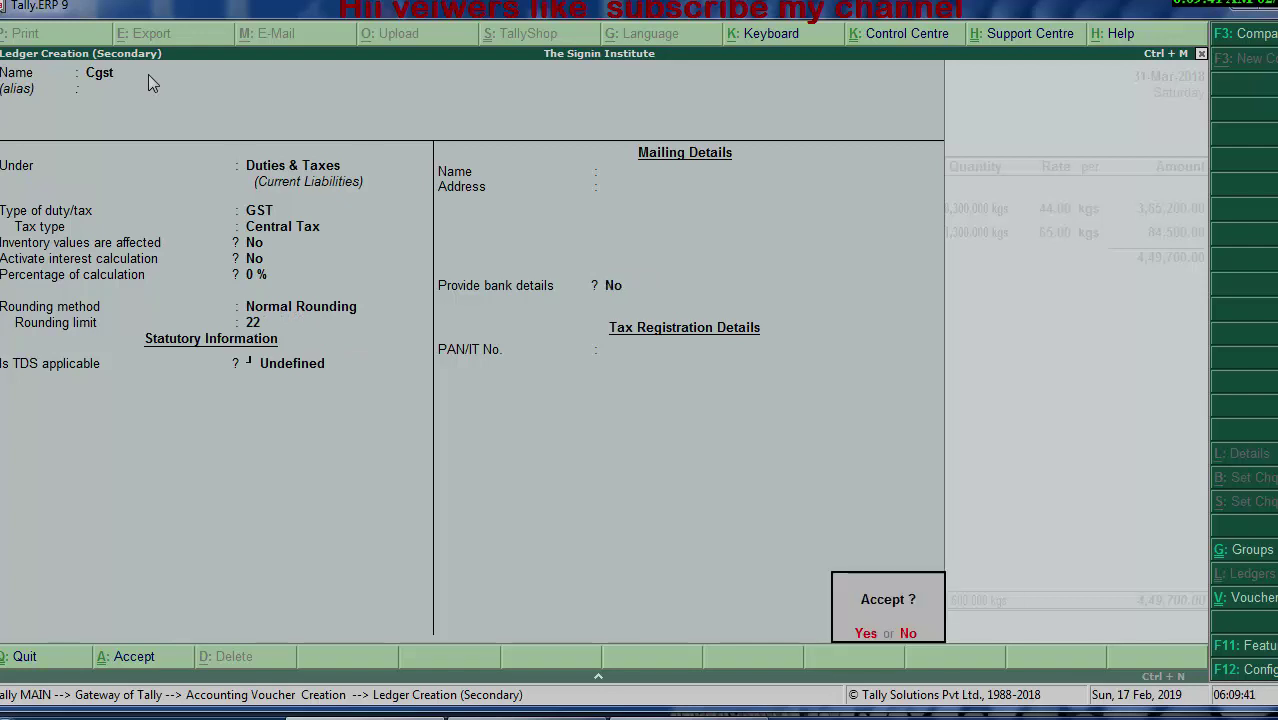
key("Return")
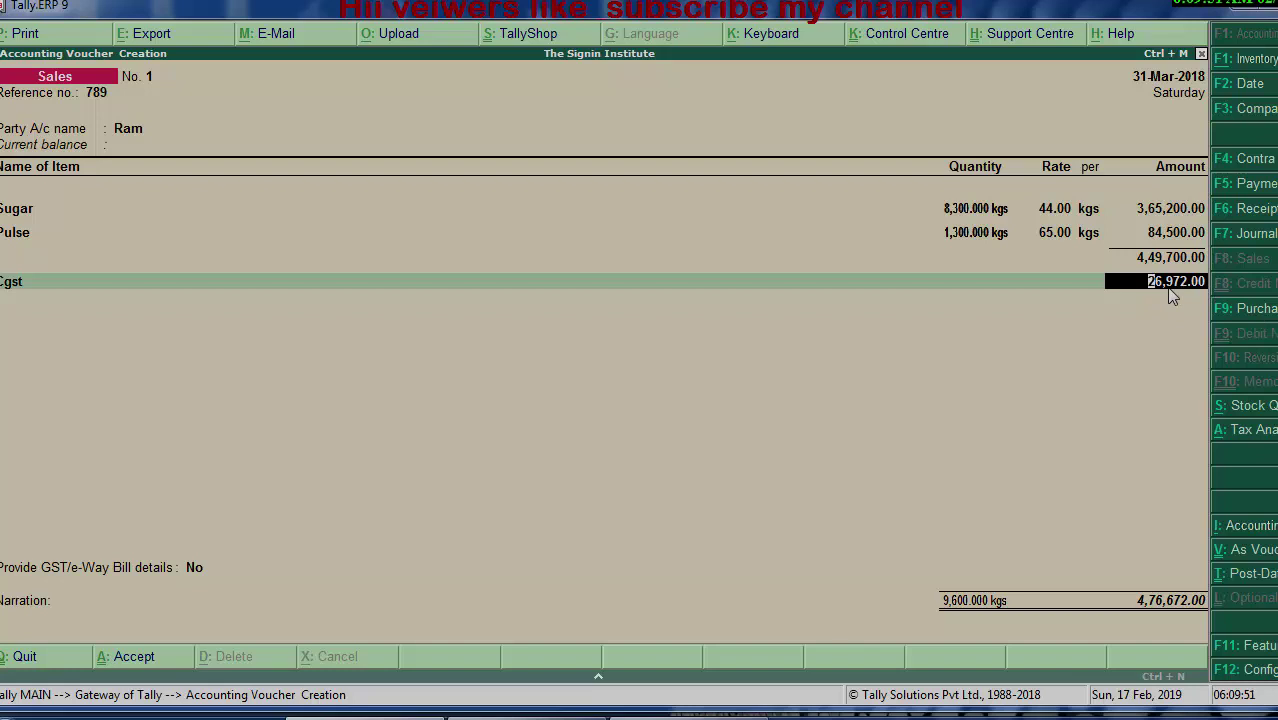
key("Return")
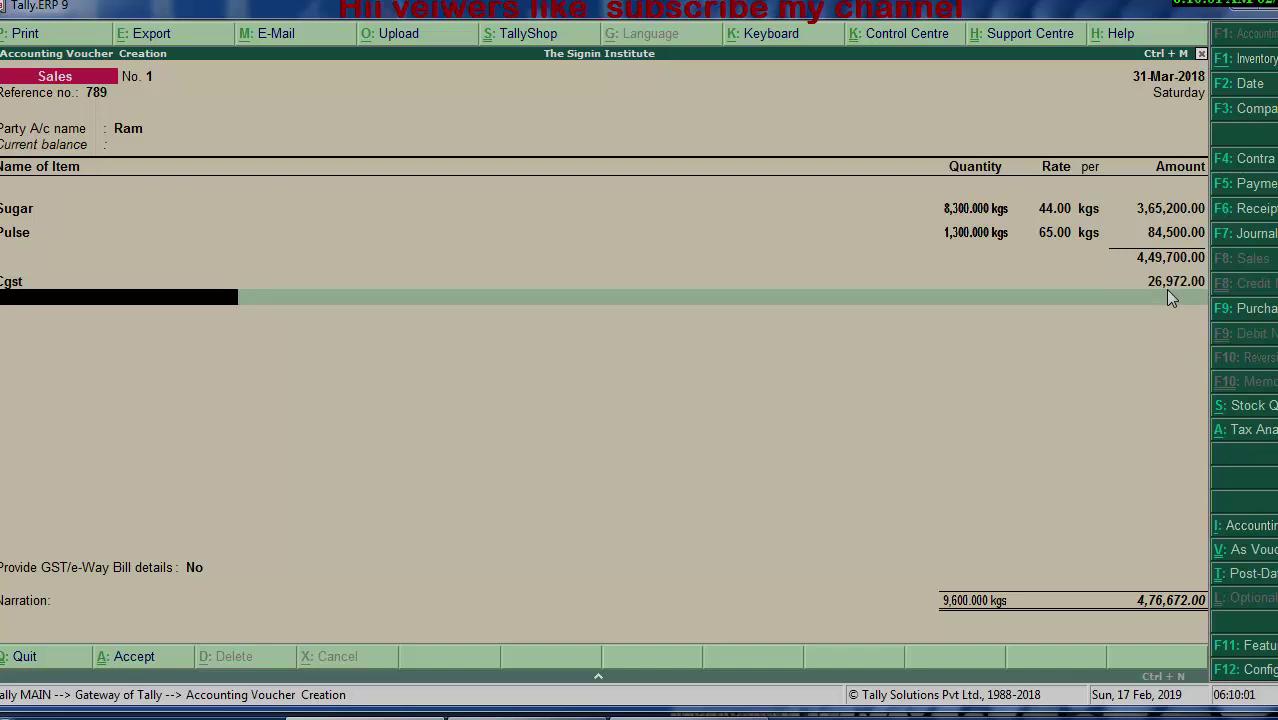
Step: Create a ledger named Sgst under Duties & Taxes as a GST State Tax
type("s")
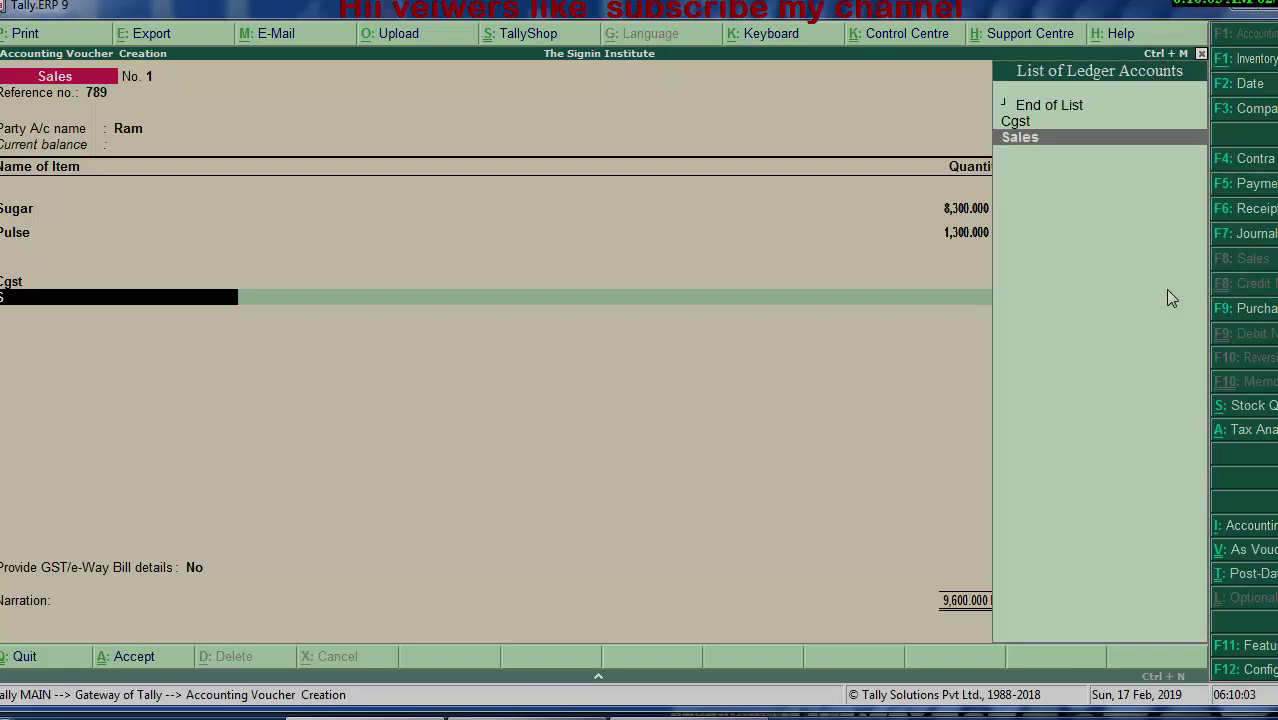
key("alt+c")
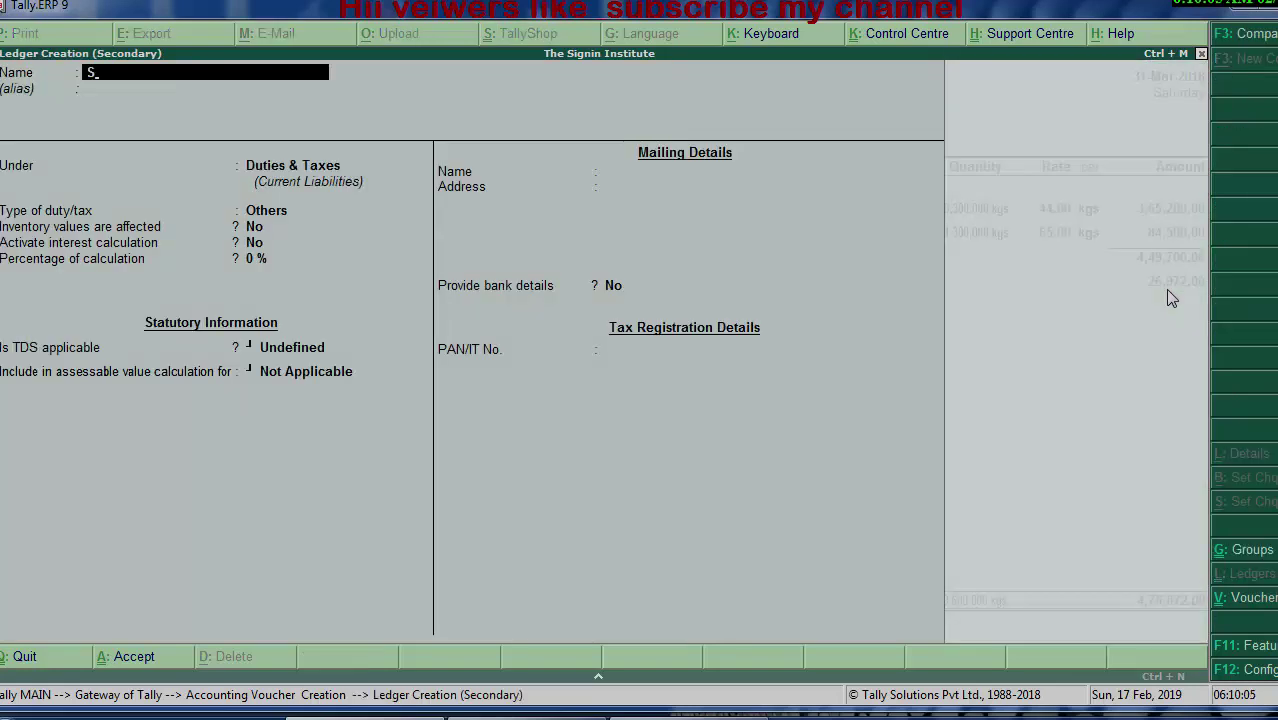
type("gst")
key("Return")
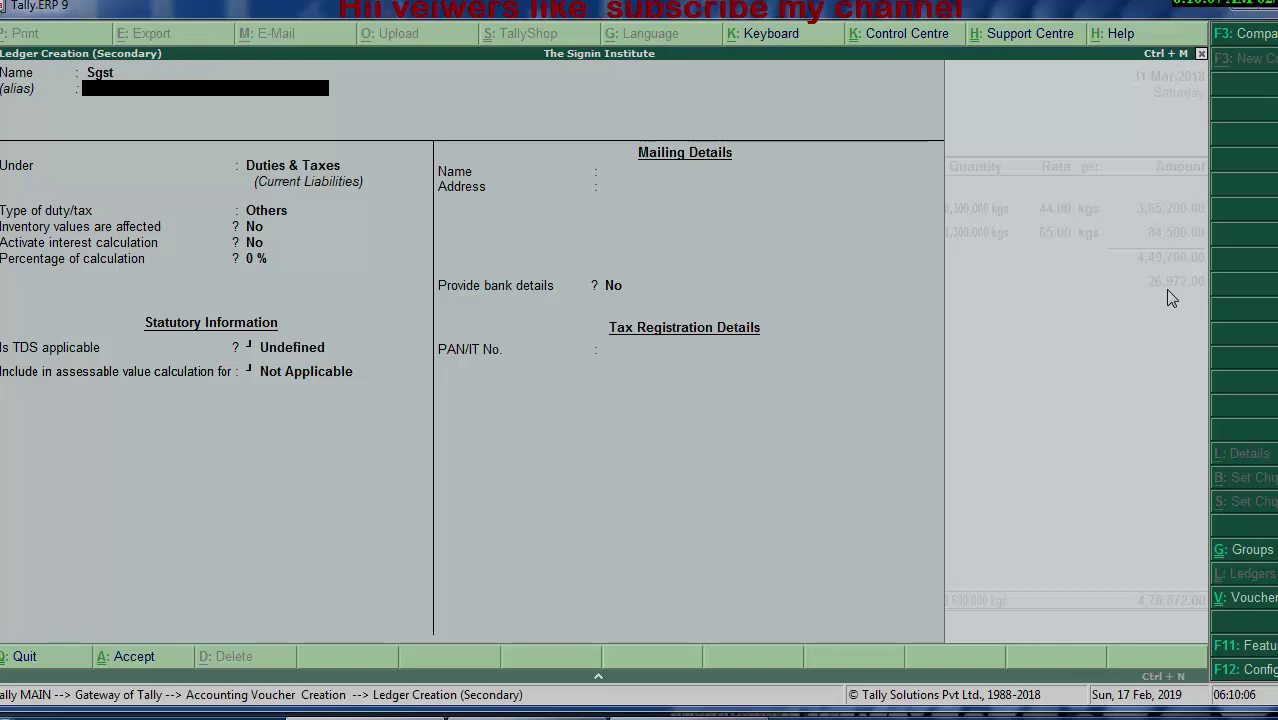
key("Return")
key("Return")
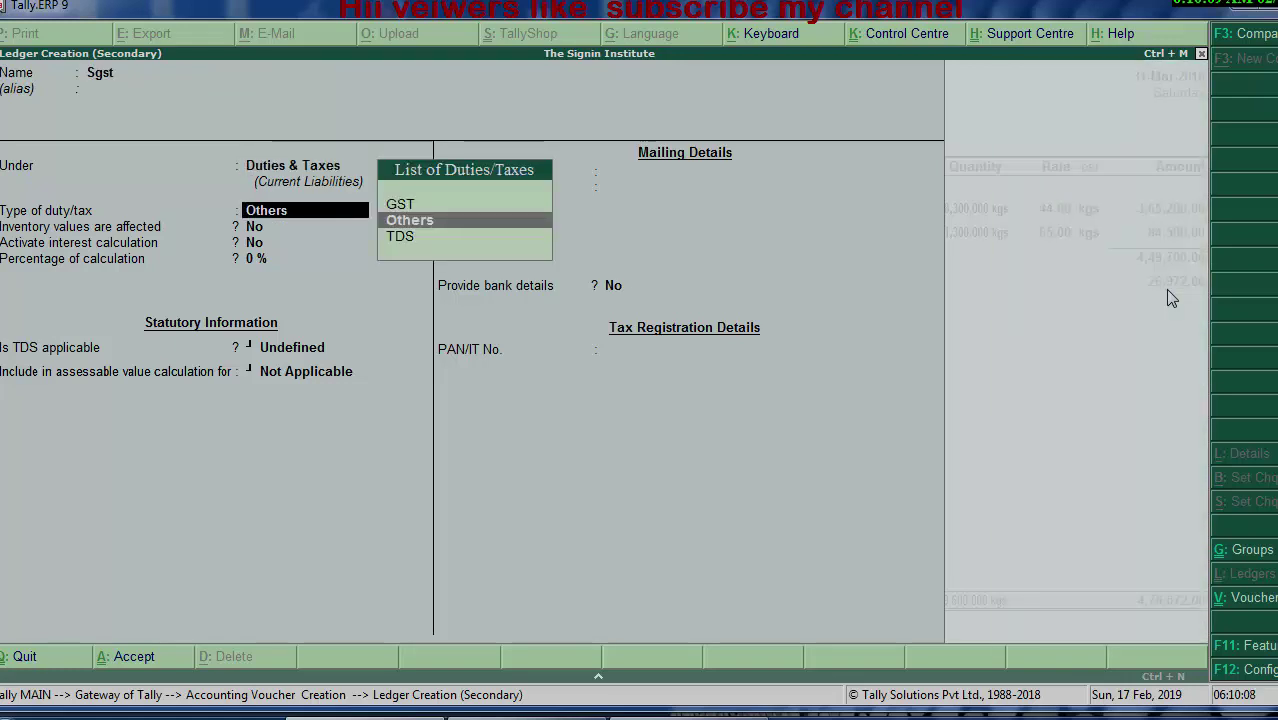
key("Up")
key("Return")
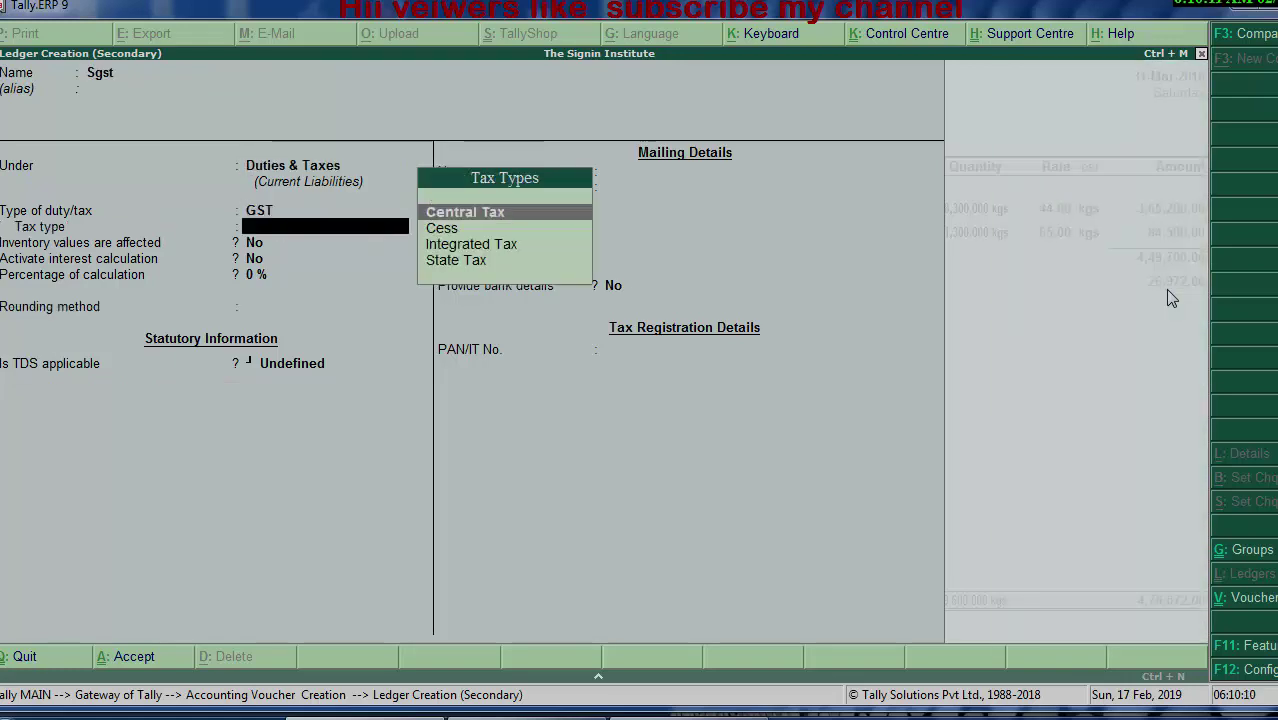
key("Down")
key("Down")
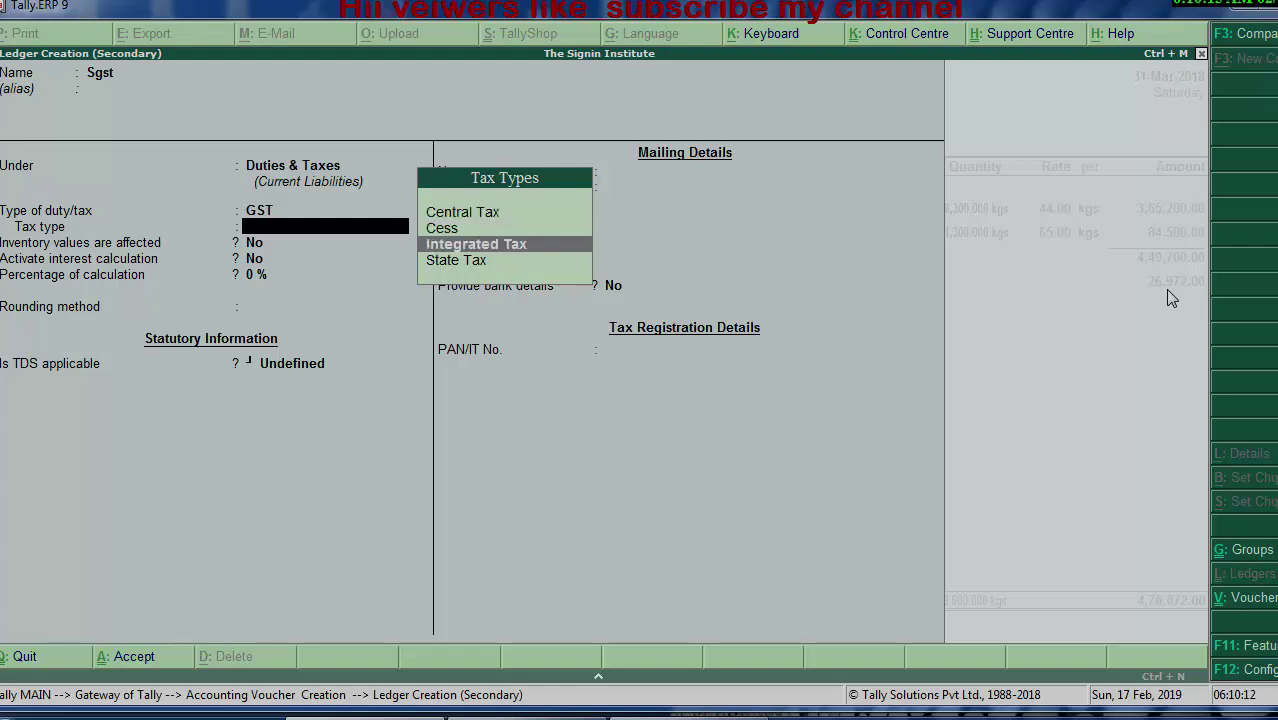
key("Down")
key("Return")
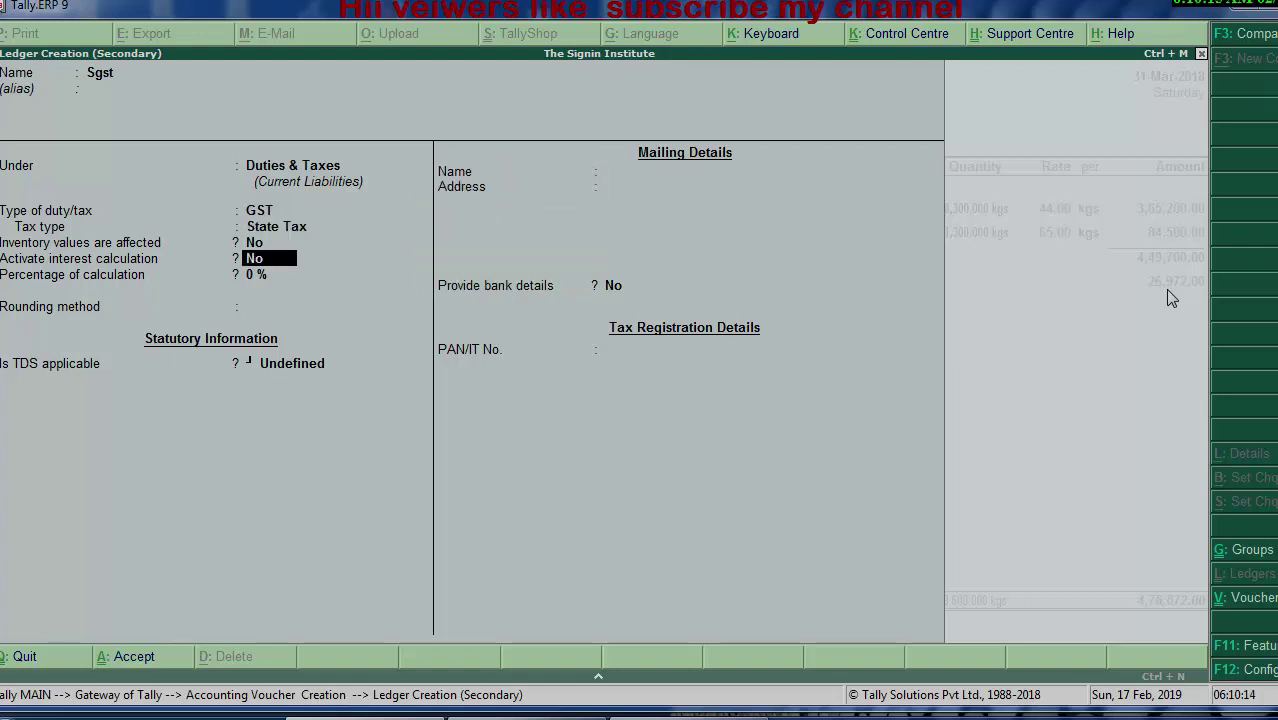
Step: Give the Sgst ledger Normal Rounding with a rounding limit of 2, leaving TDS undefined
key("Return")
key("Return")
key("Return")
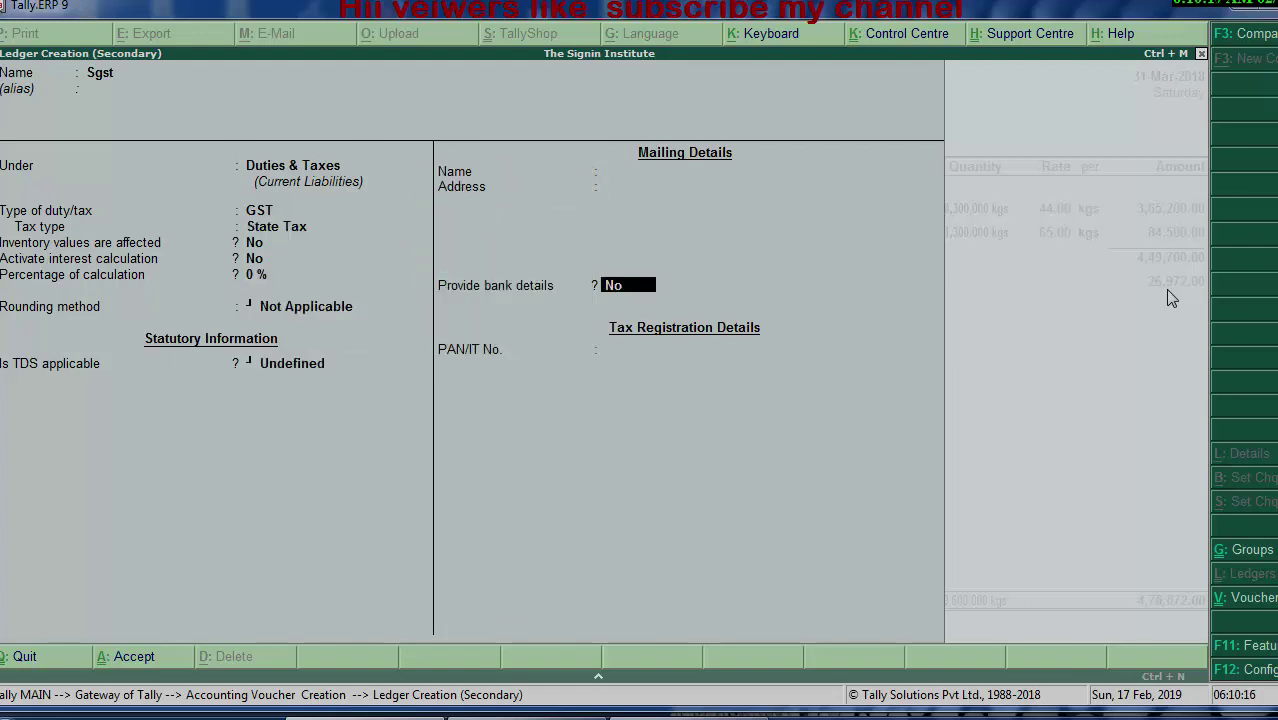
left_click(302, 312)
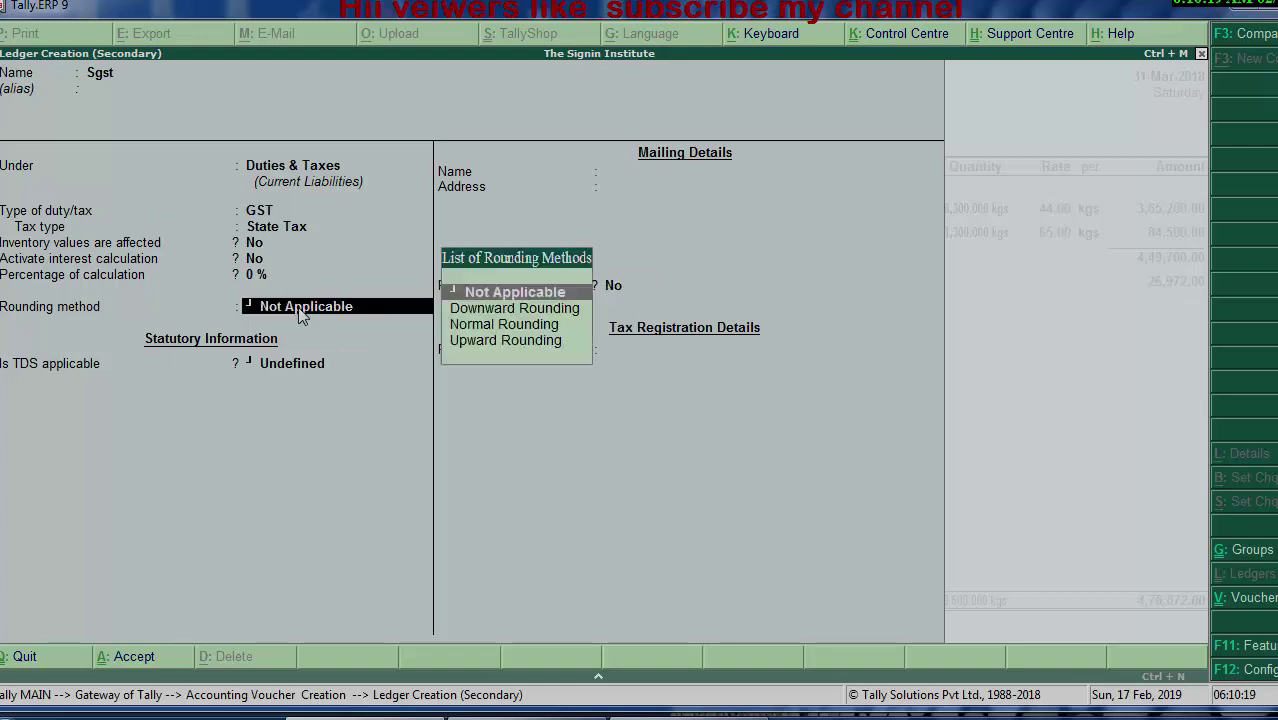
left_click(500, 325)
key("Return")
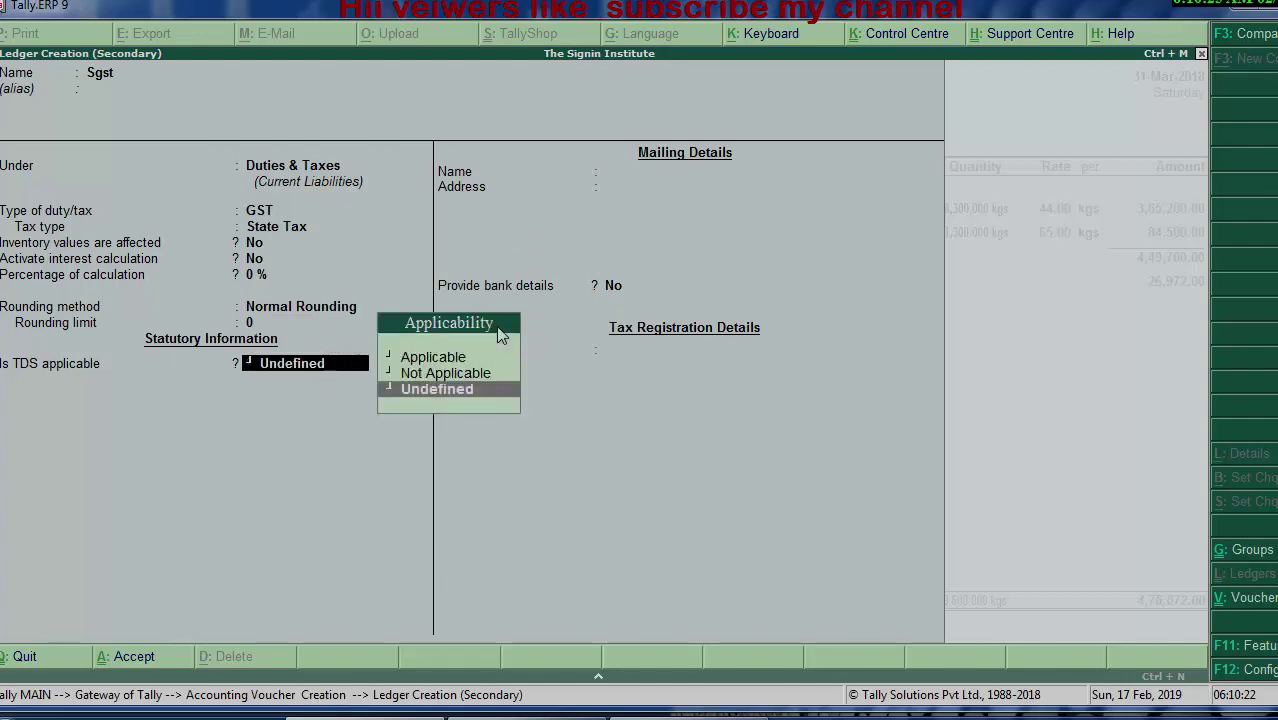
key("BackSpace")
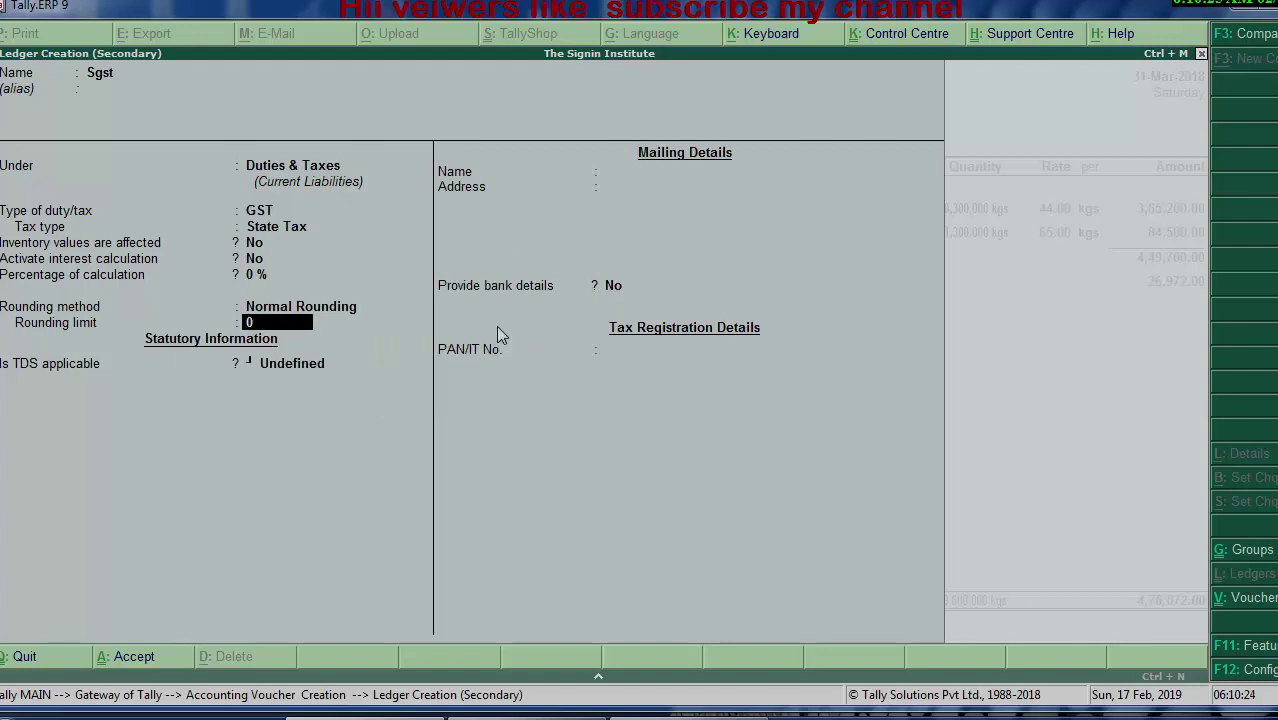
type("2")
key("Return")
key("Return")
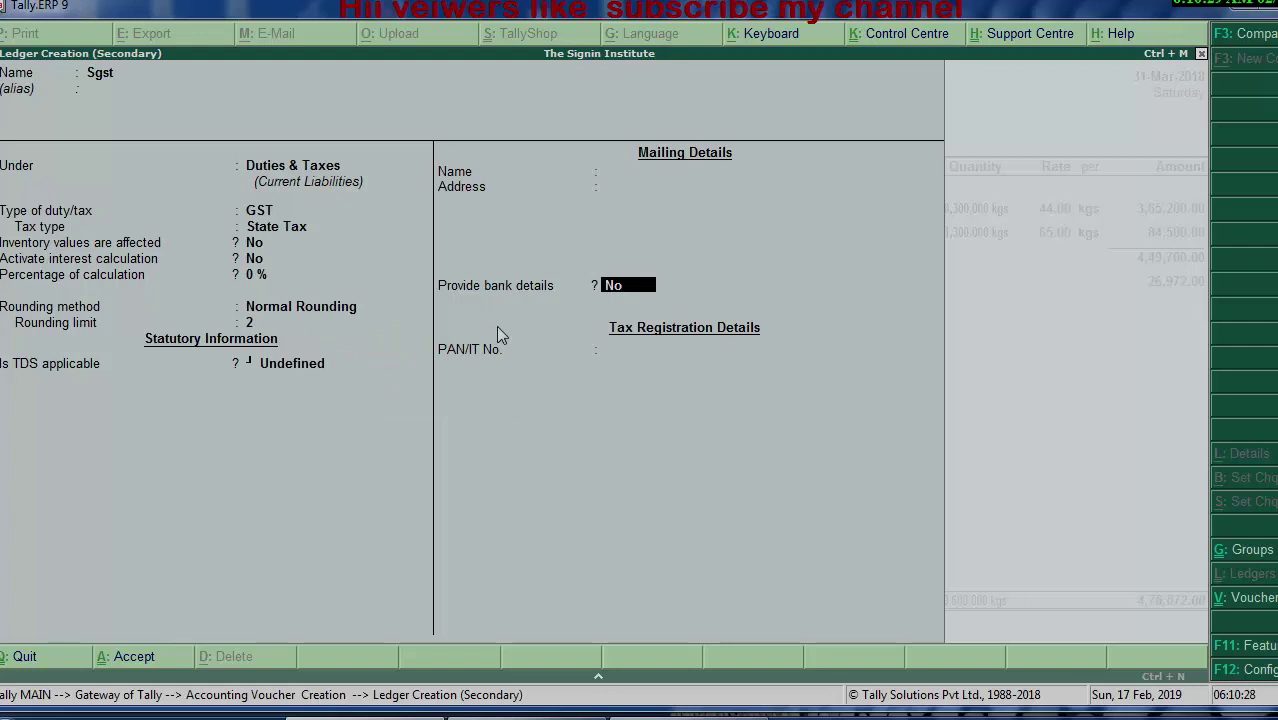
key("Return")
key("Return")
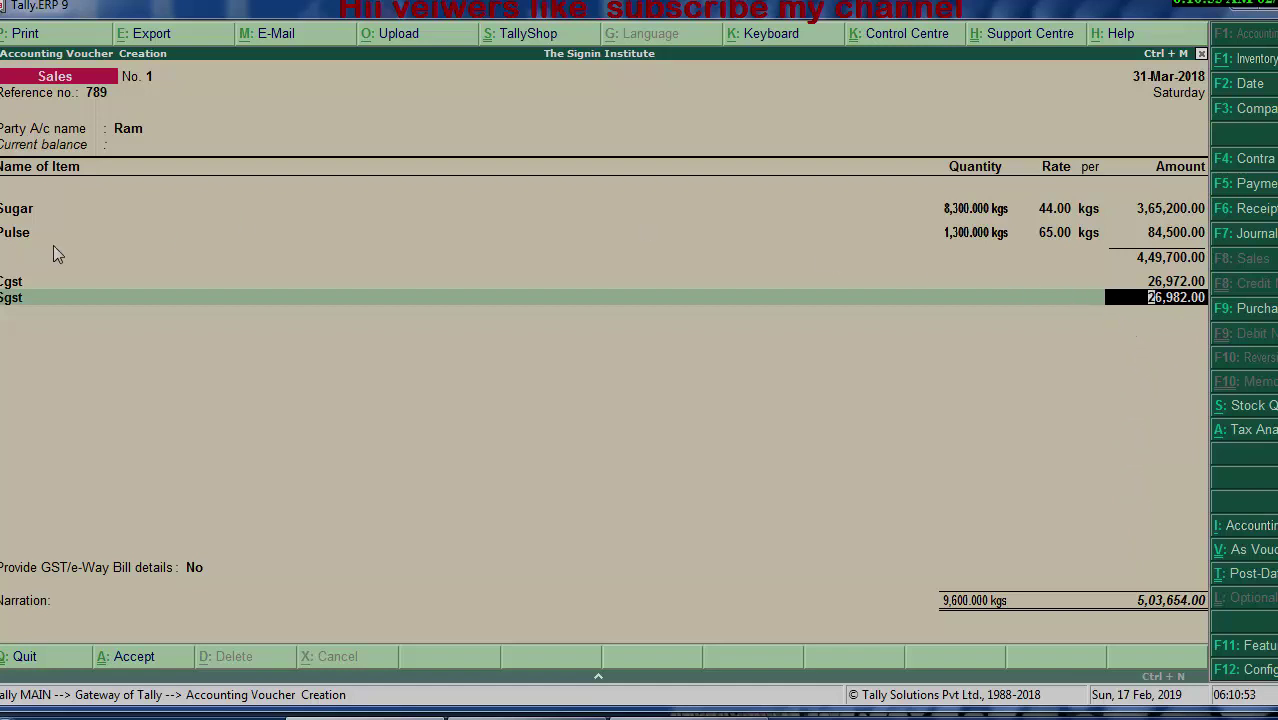
Step: Reopen the Pulse line's godown allocations past the Deoria line and start a new godown
left_click(25, 234)
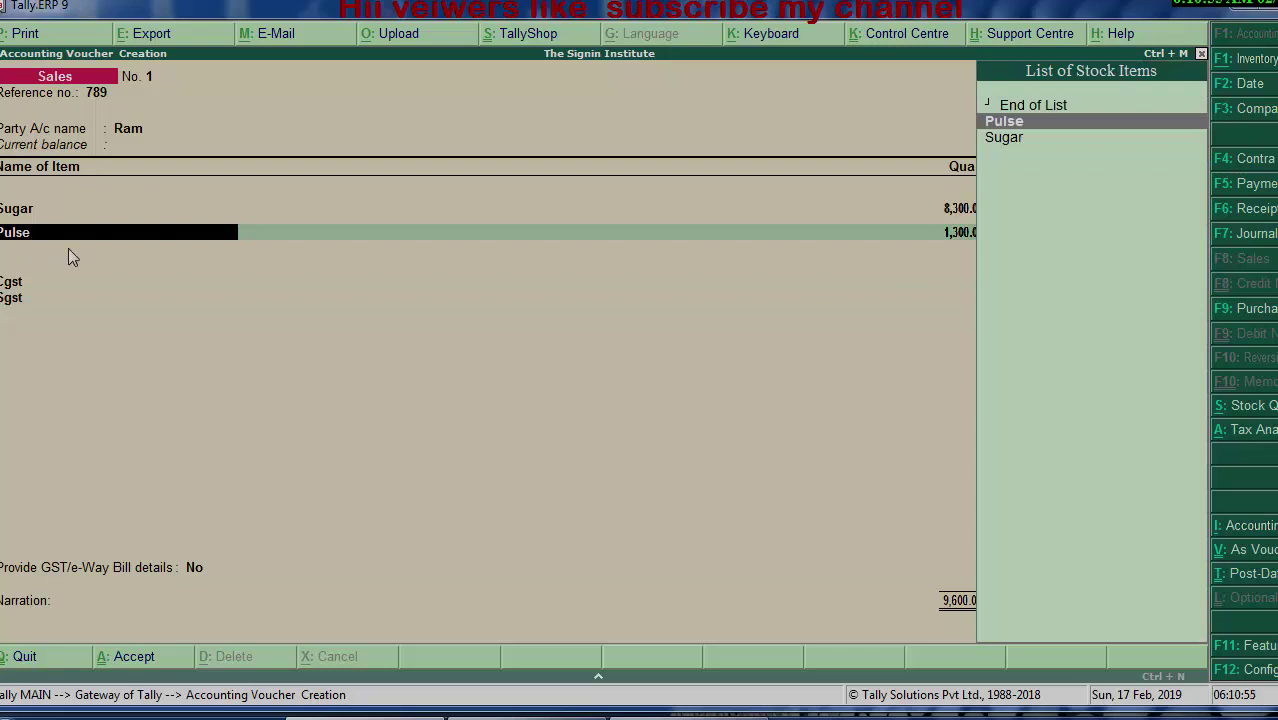
key("Return")
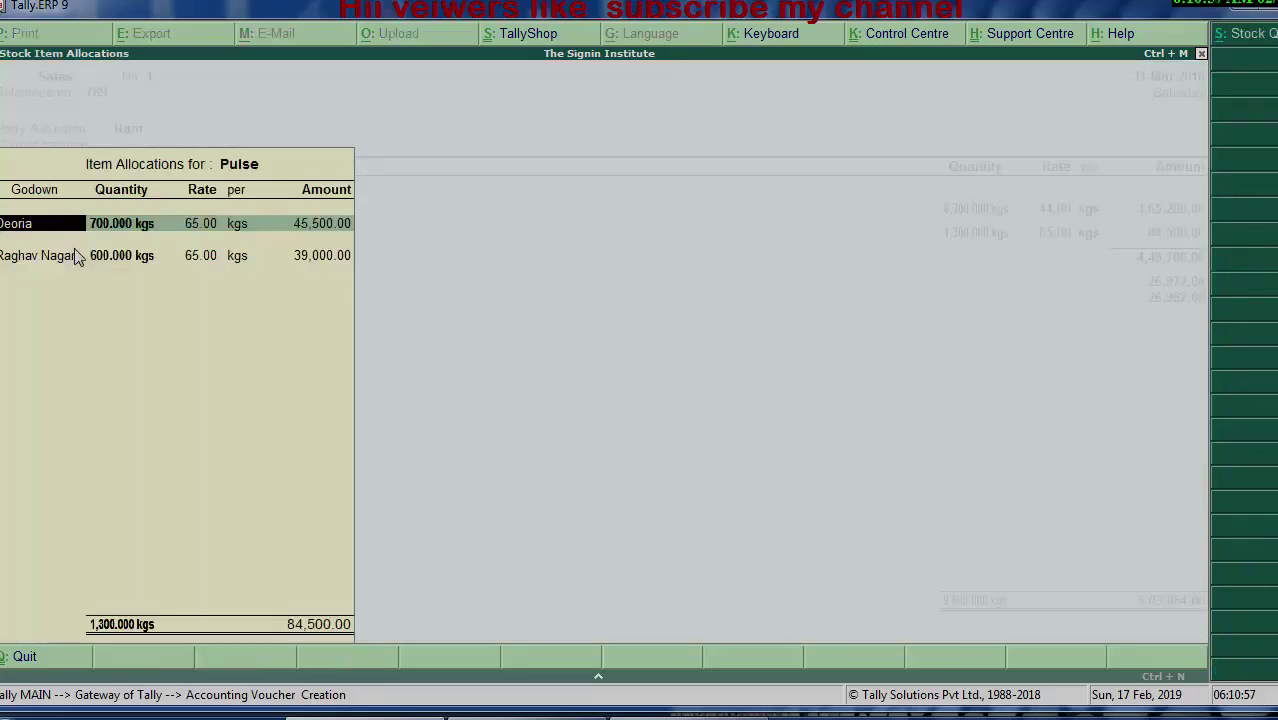
key("Return")
key("Return")
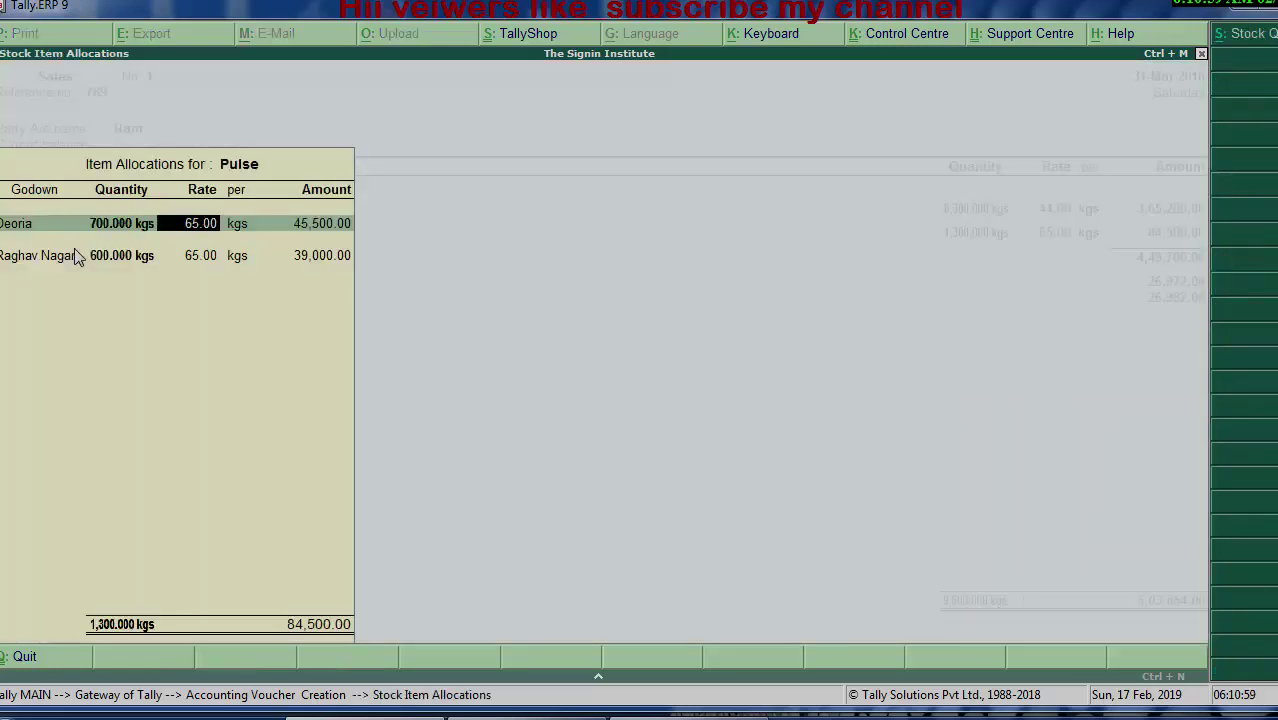
key("Return")
key("Return")
key("Return")
key("Return")
key("Return")
key("Return")
key("Return")
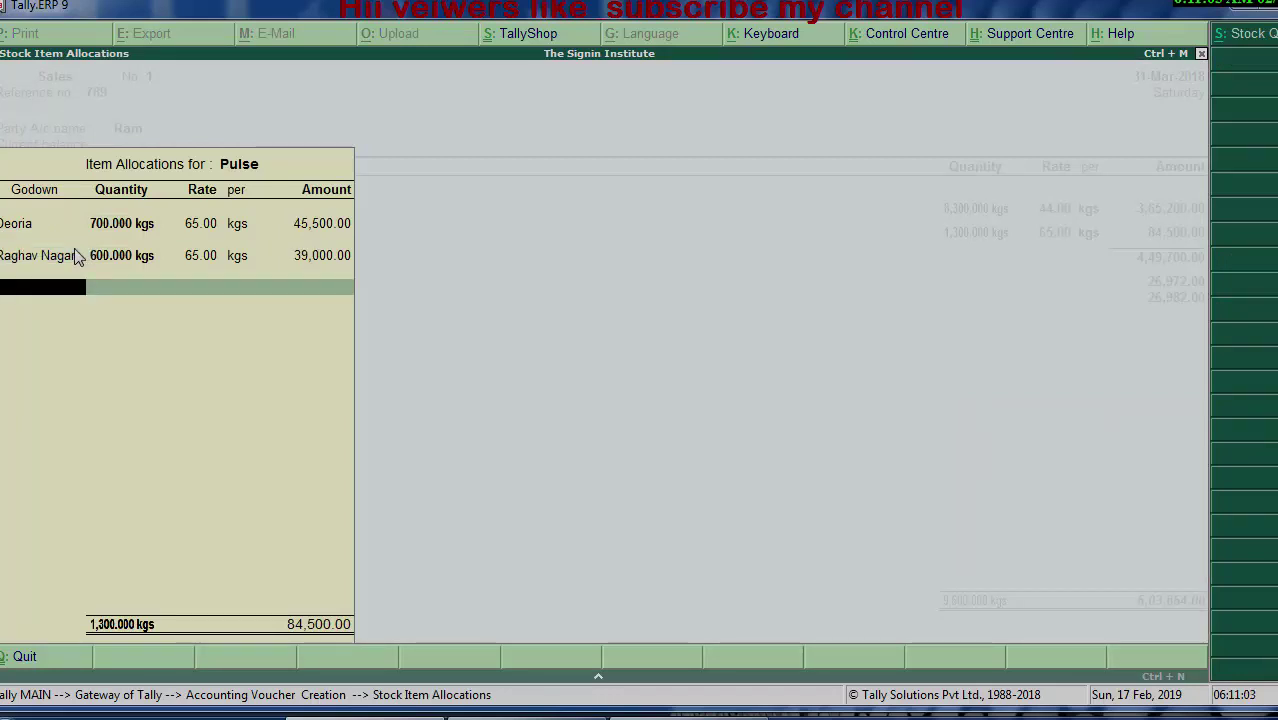
key("alt+c")
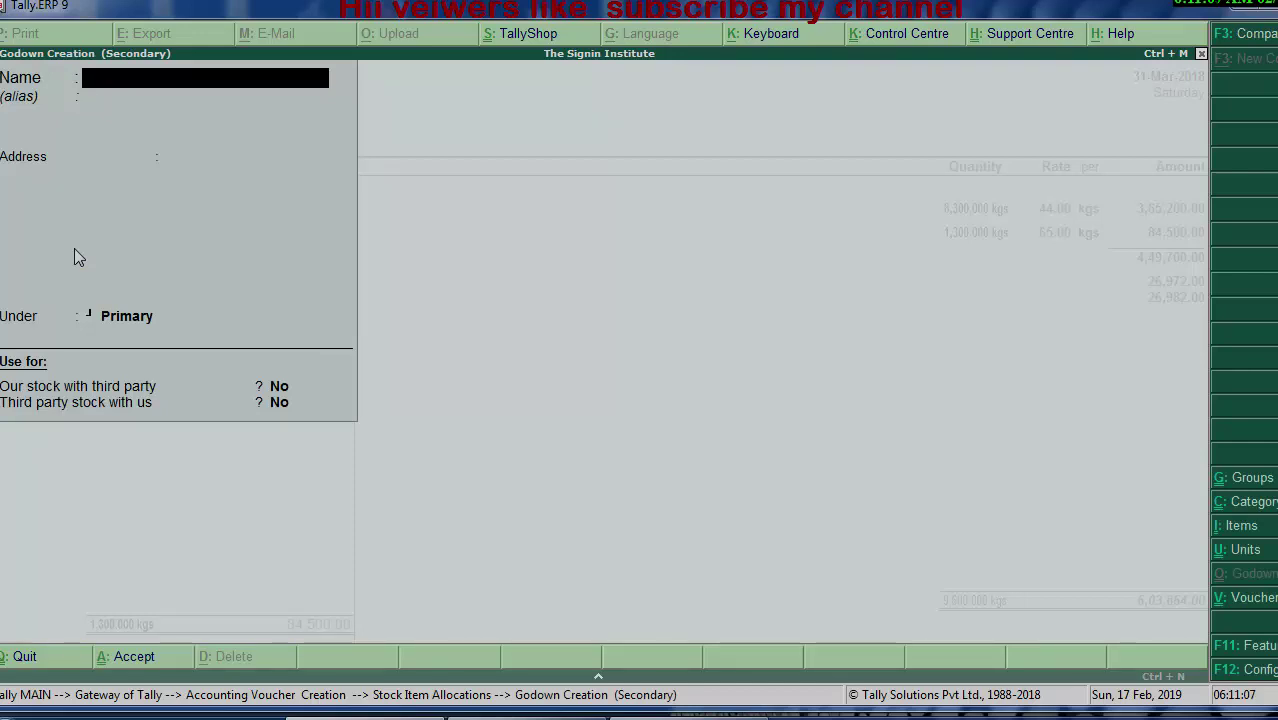
Step: Create godown 'Bhikhampur Road' with address Deoria under the Deoria godown
type("Bh")
type("ikha")
type("mpur")
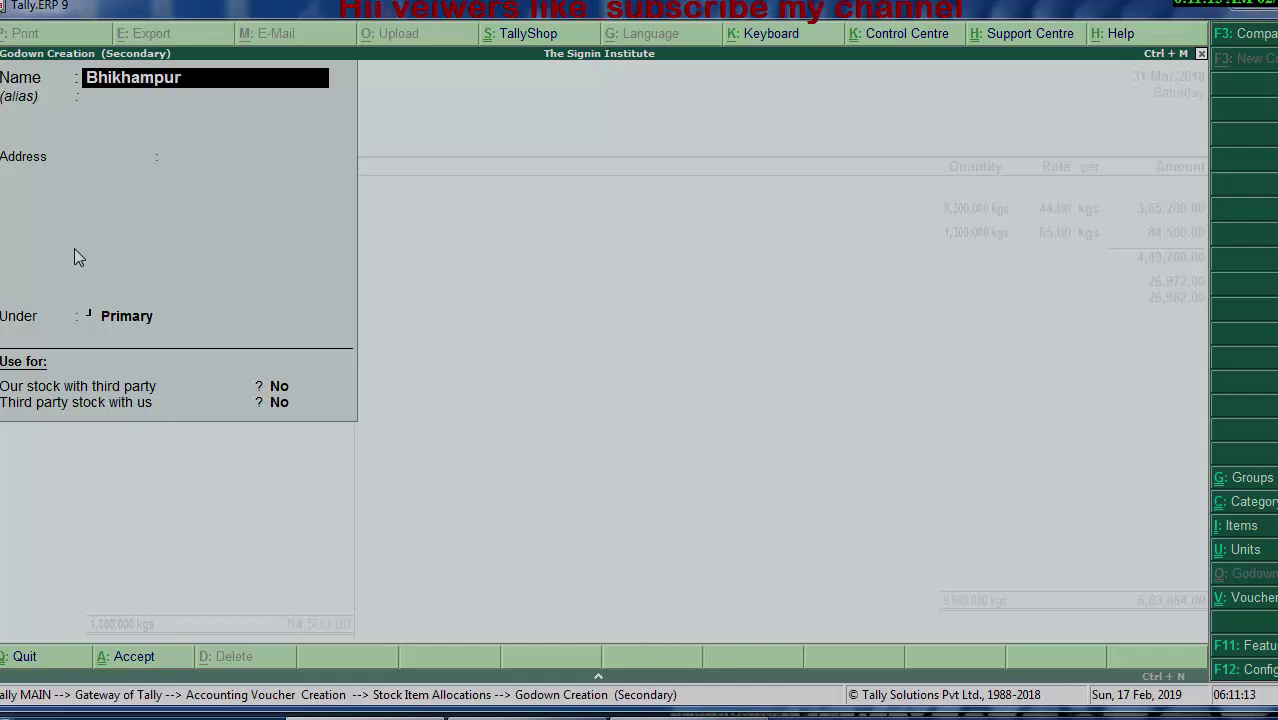
type(" Roa")
type("d")
key("Return")
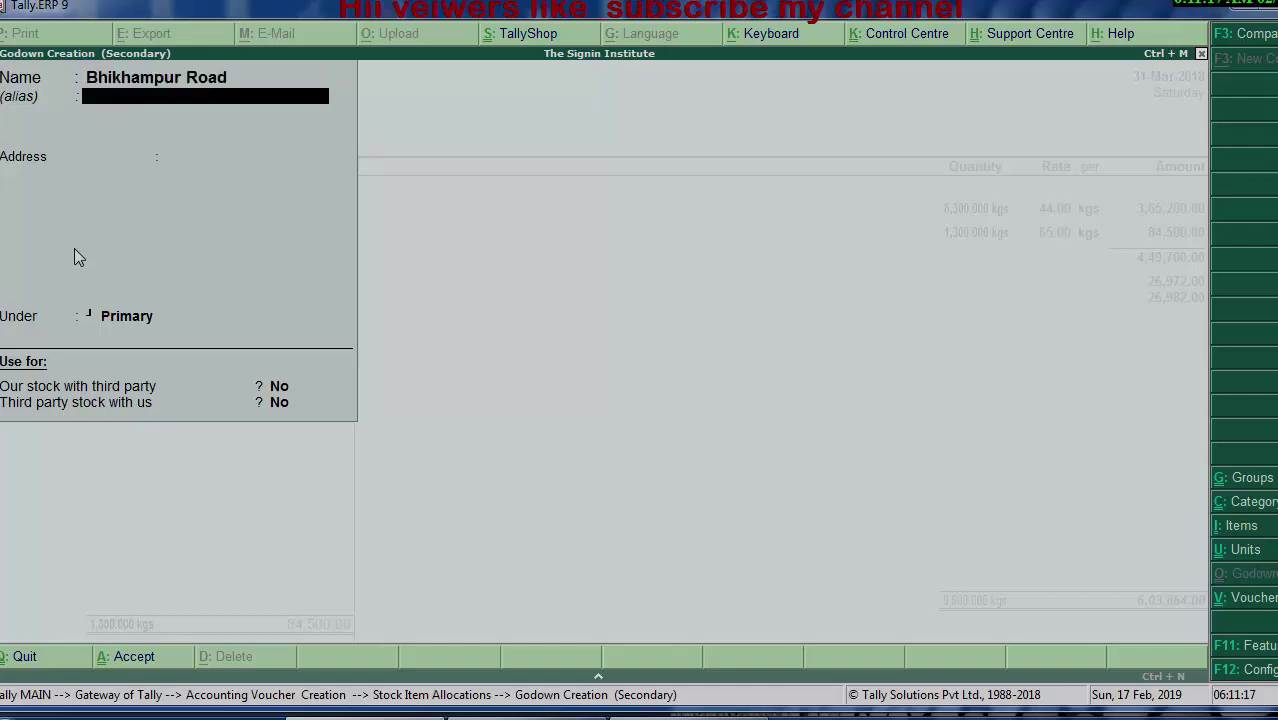
key("Return")
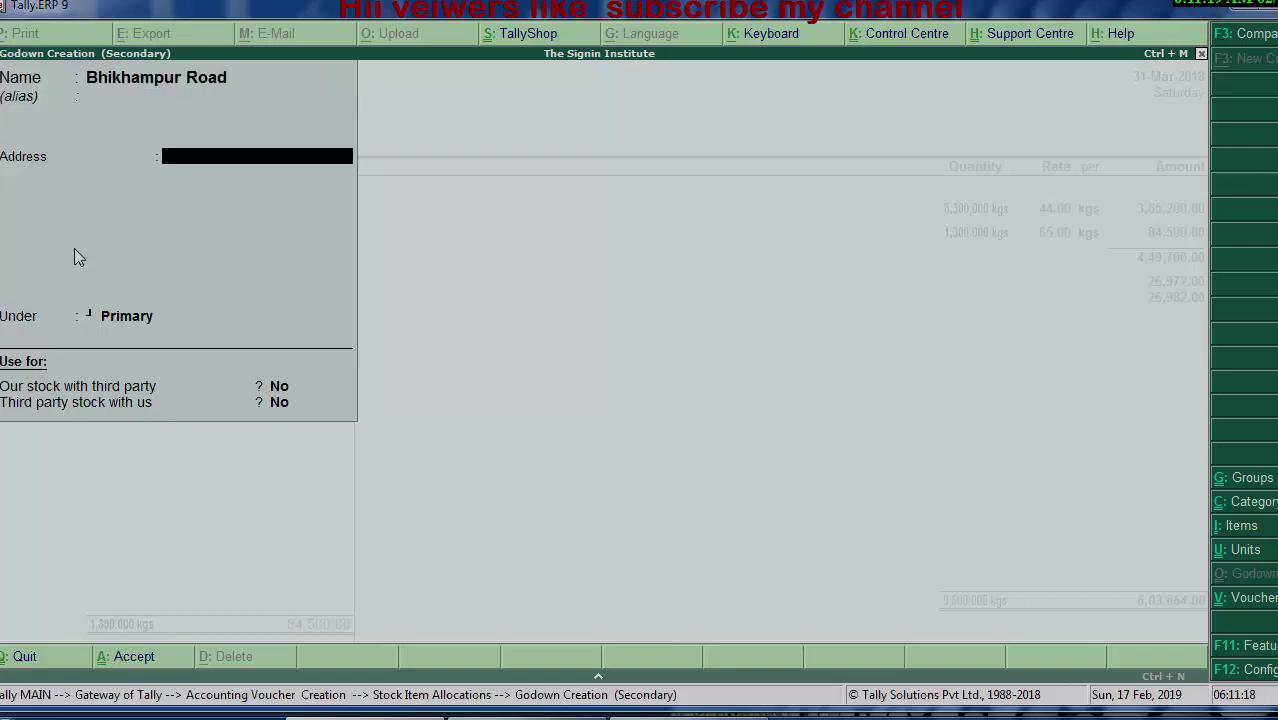
type("Deoru")
key("BackSpace")
type("a")
key("Return")
key("Return")
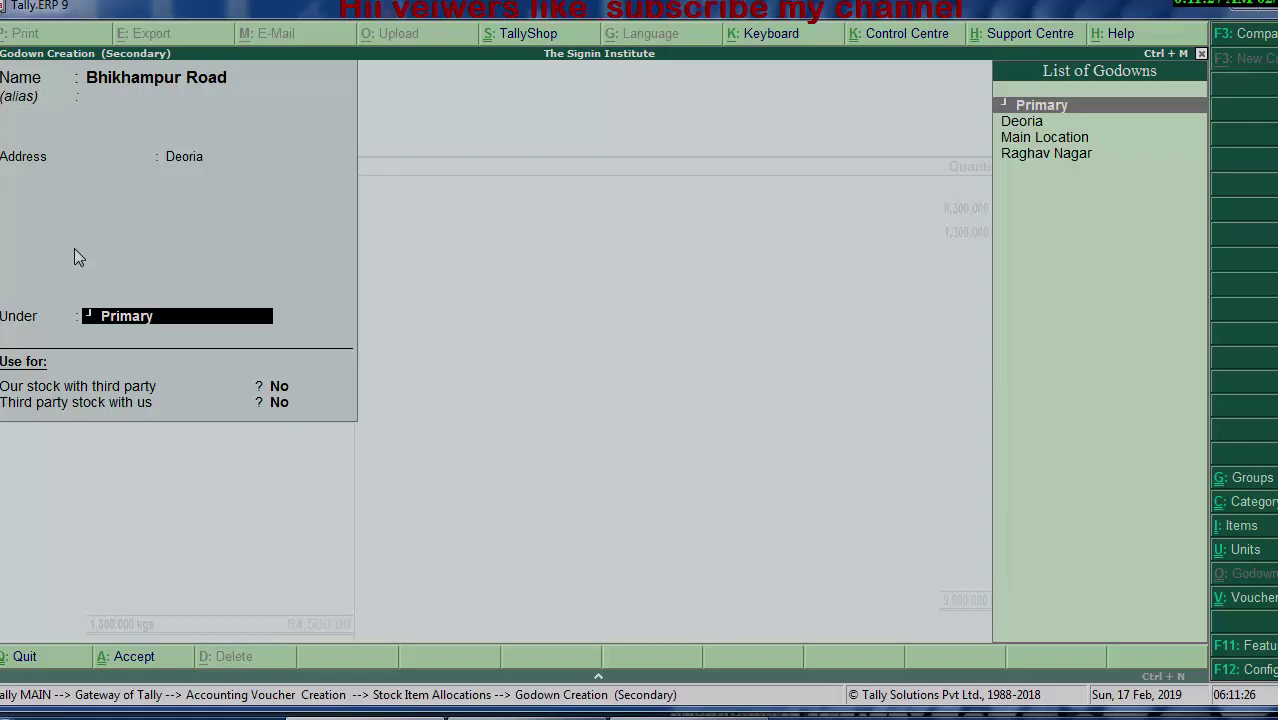
key("Down")
key("Return")
key("Return")
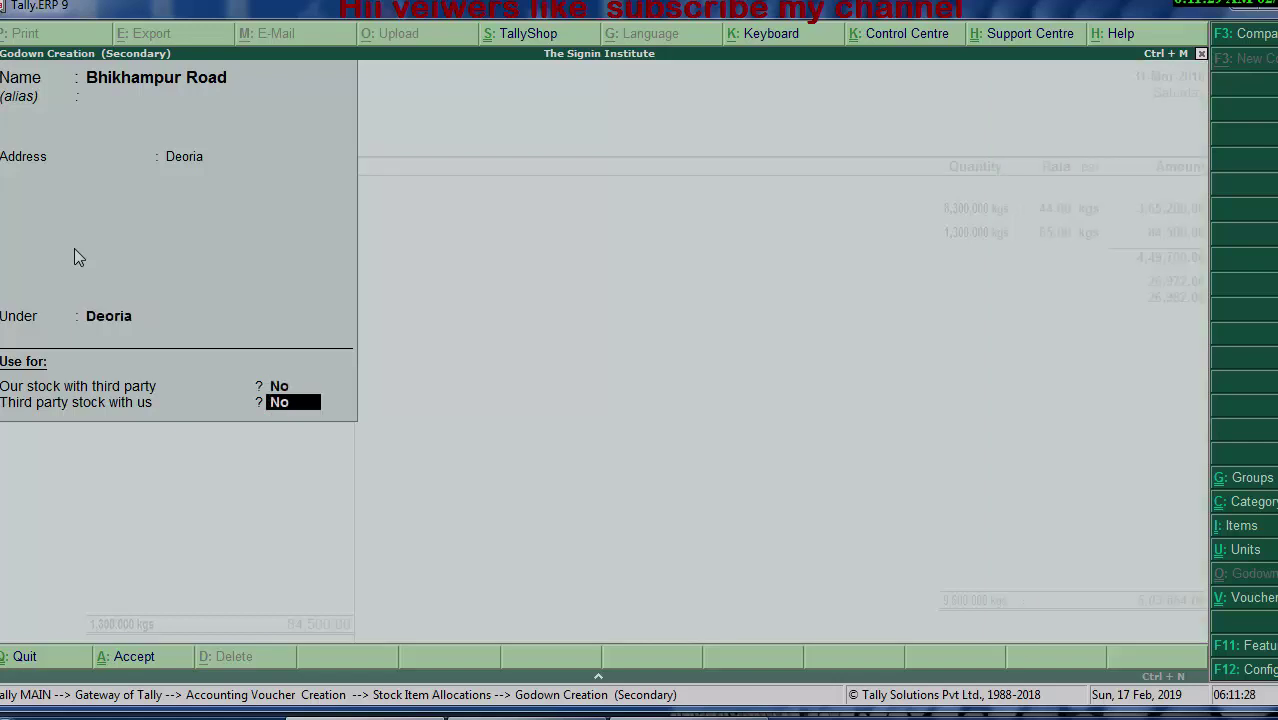
key("Return")
key("Return")
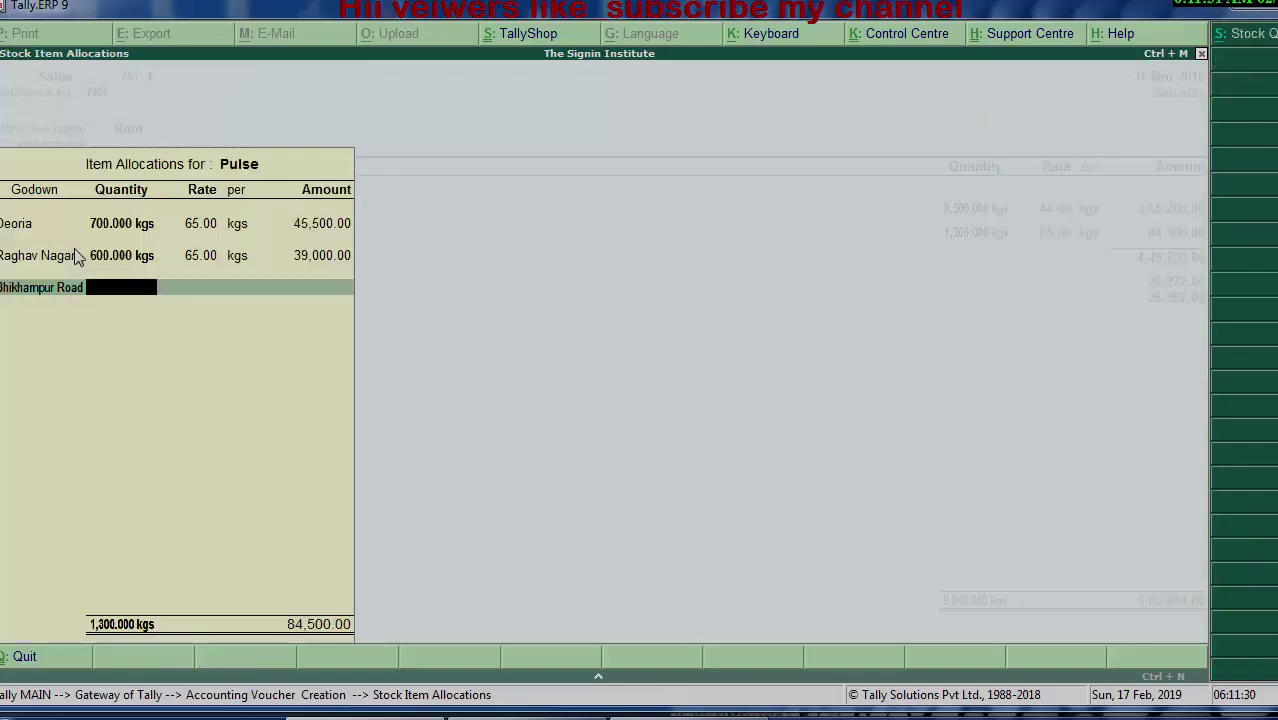
Step: Allocate 8,000 kgs of Pulse at 65.00 to Bhikhampur Road
type("8")
type("000")
key("Return")
key("Return")
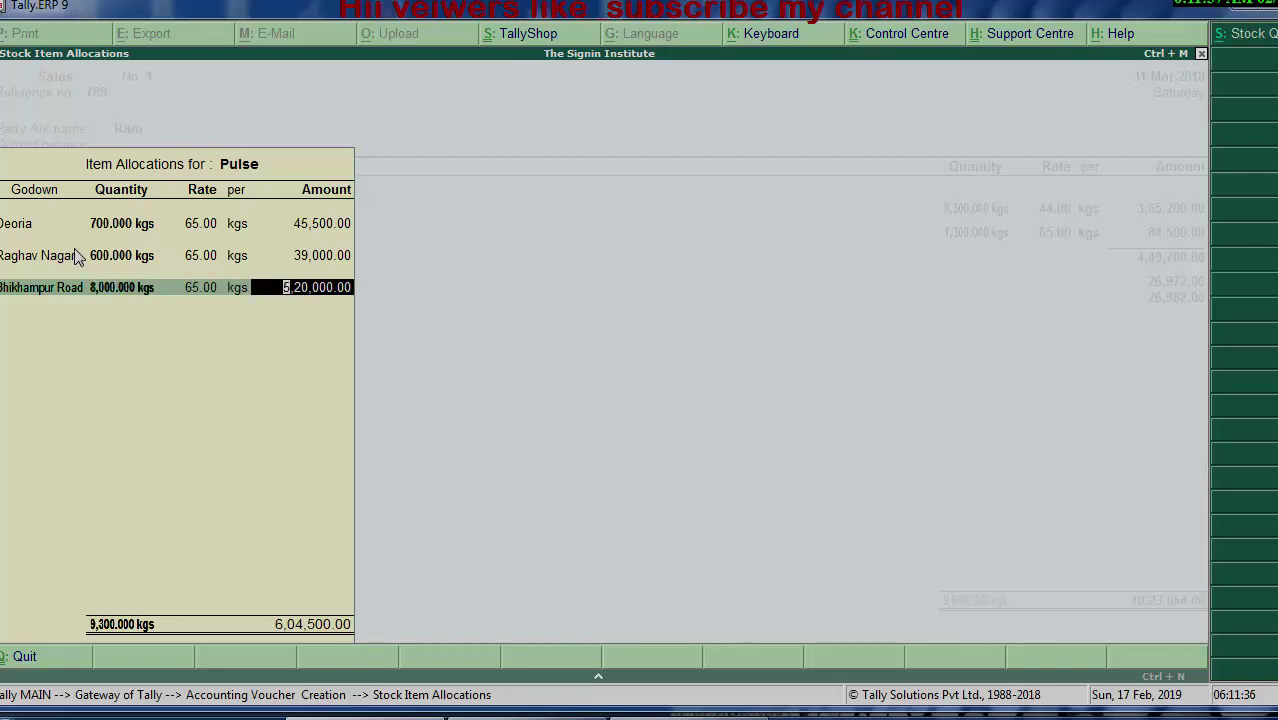
key("Return")
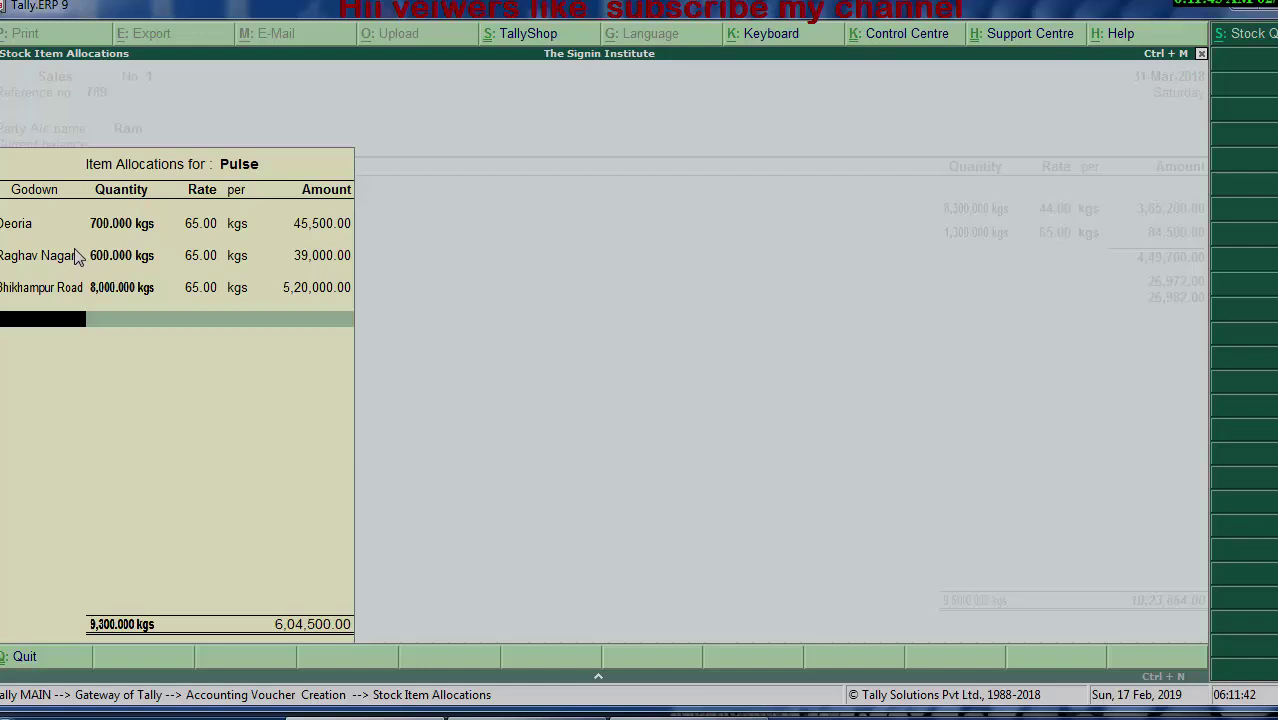
type("n")
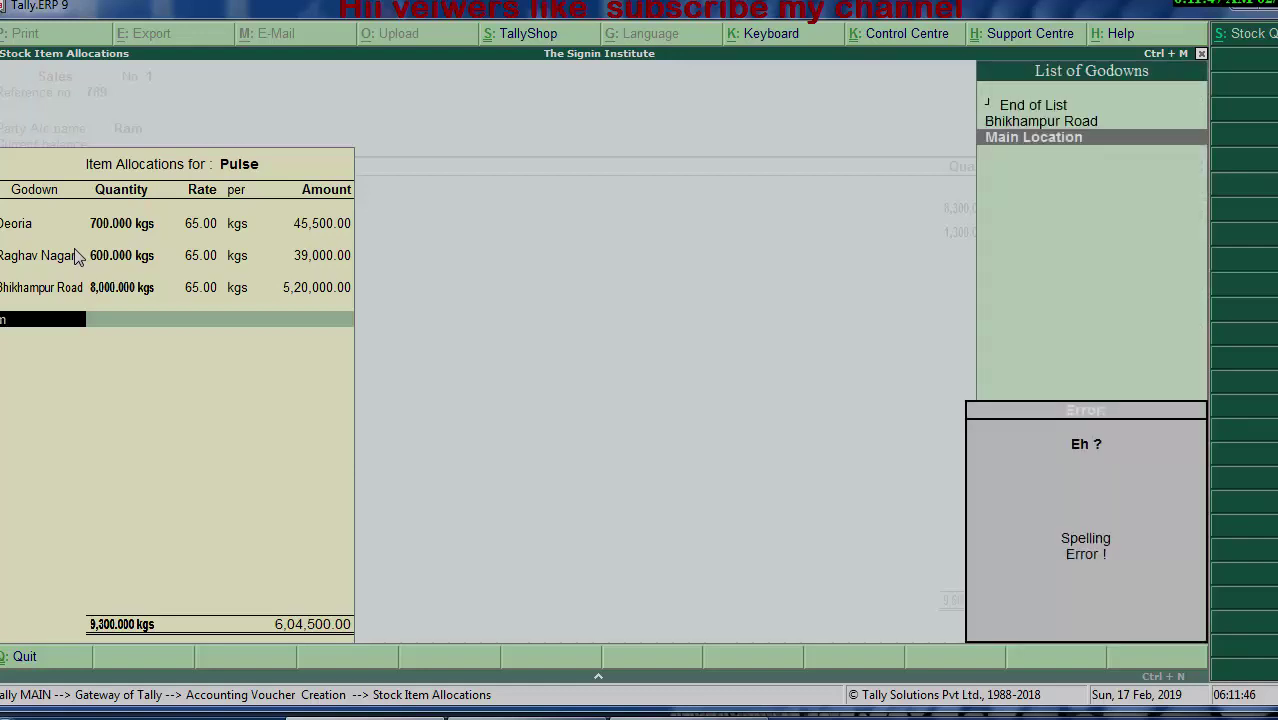
Step: Fill in new godown 'Motilal Road', address 'Motilal Road Deoria', under Deoria
key("alt+c")
type("Mo")
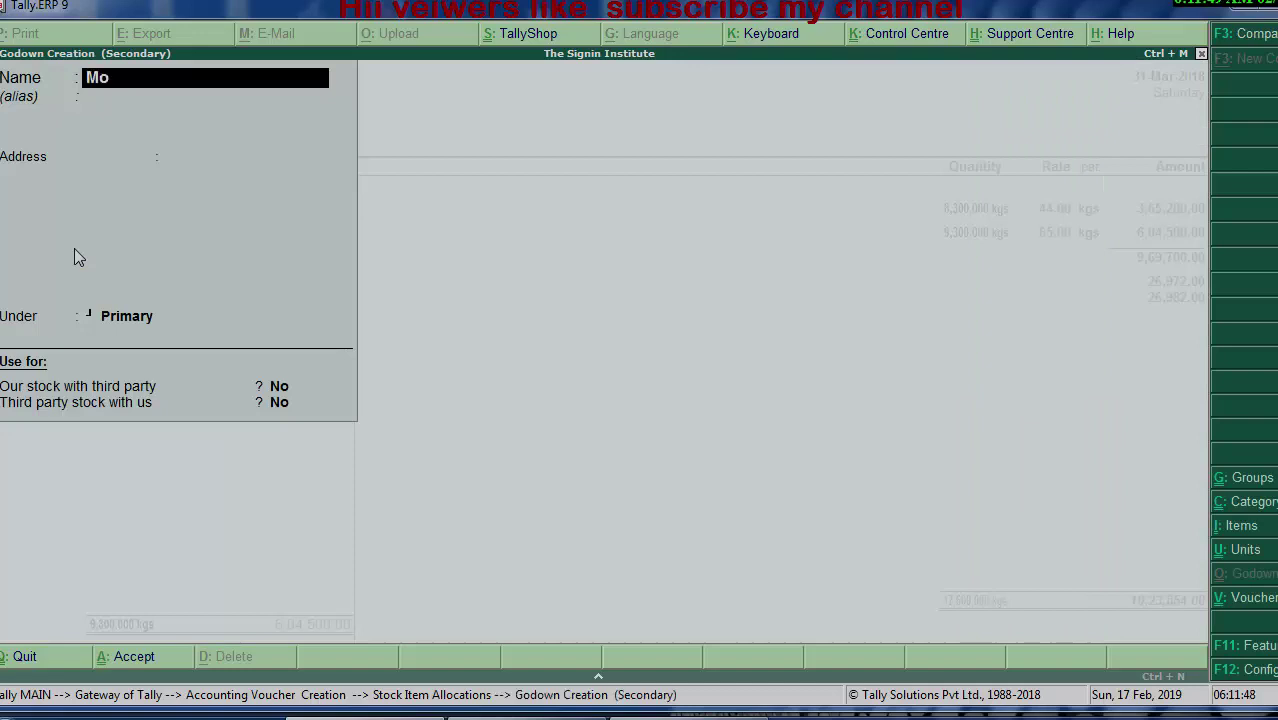
type("tila")
type("l Roa")
type("d")
key("Return")
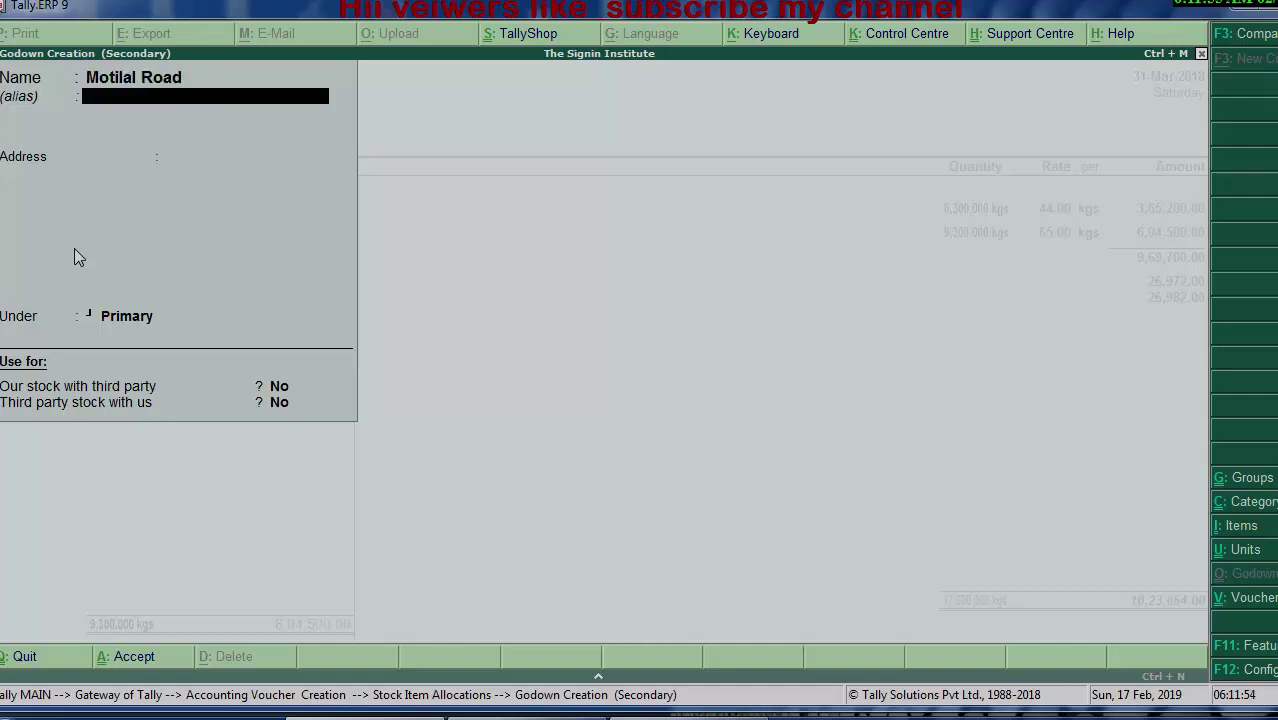
key("Return")
type("Mo")
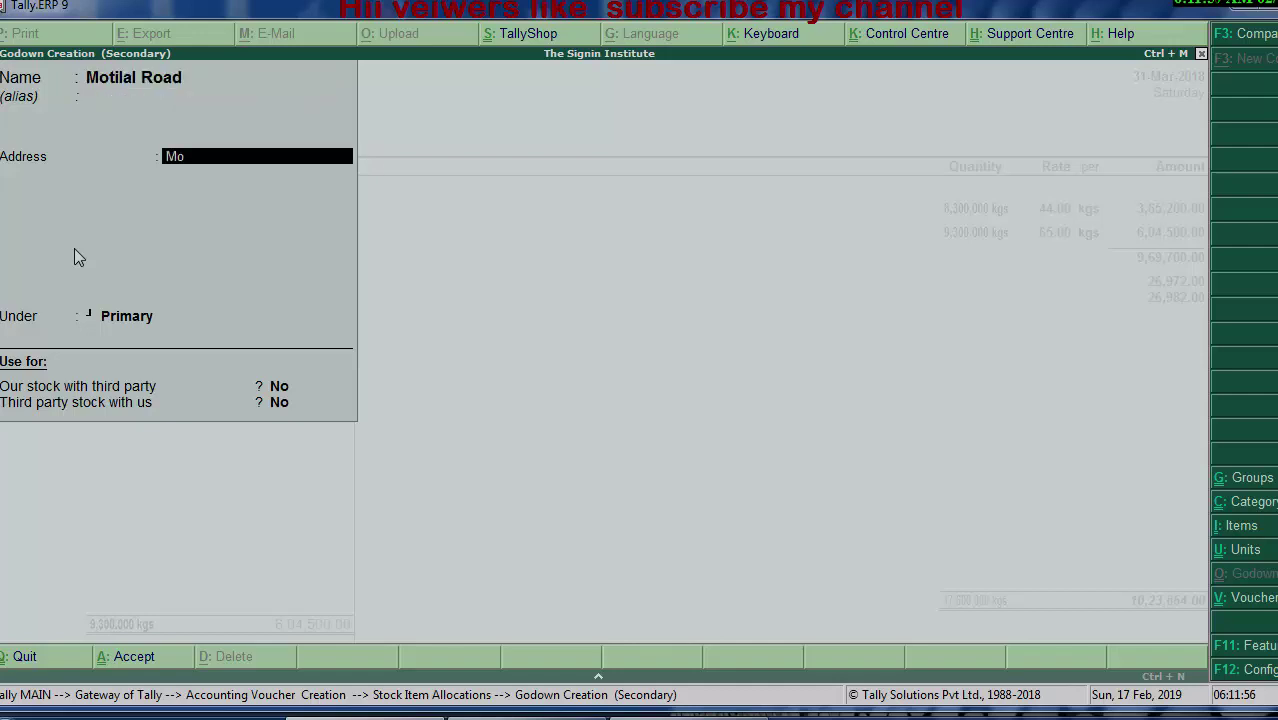
type("tilal ")
type("Road")
type(" Deor")
type("ia")
key("Return")
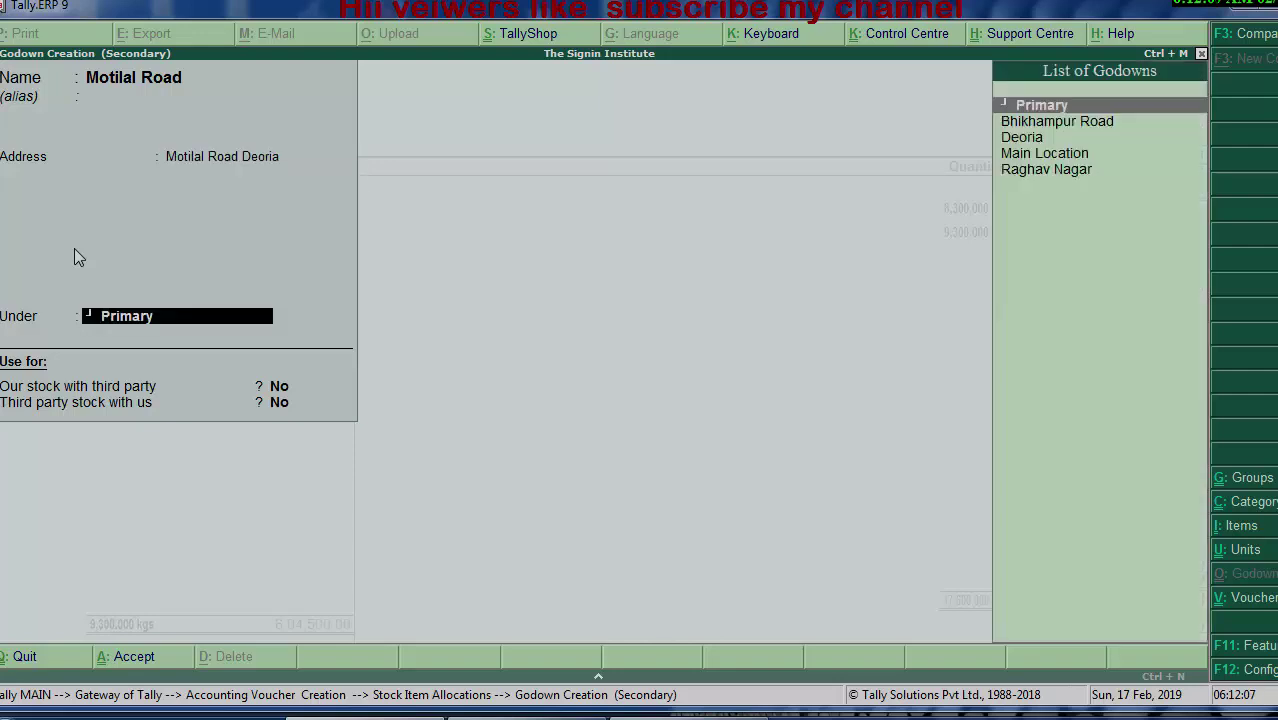
key("Down")
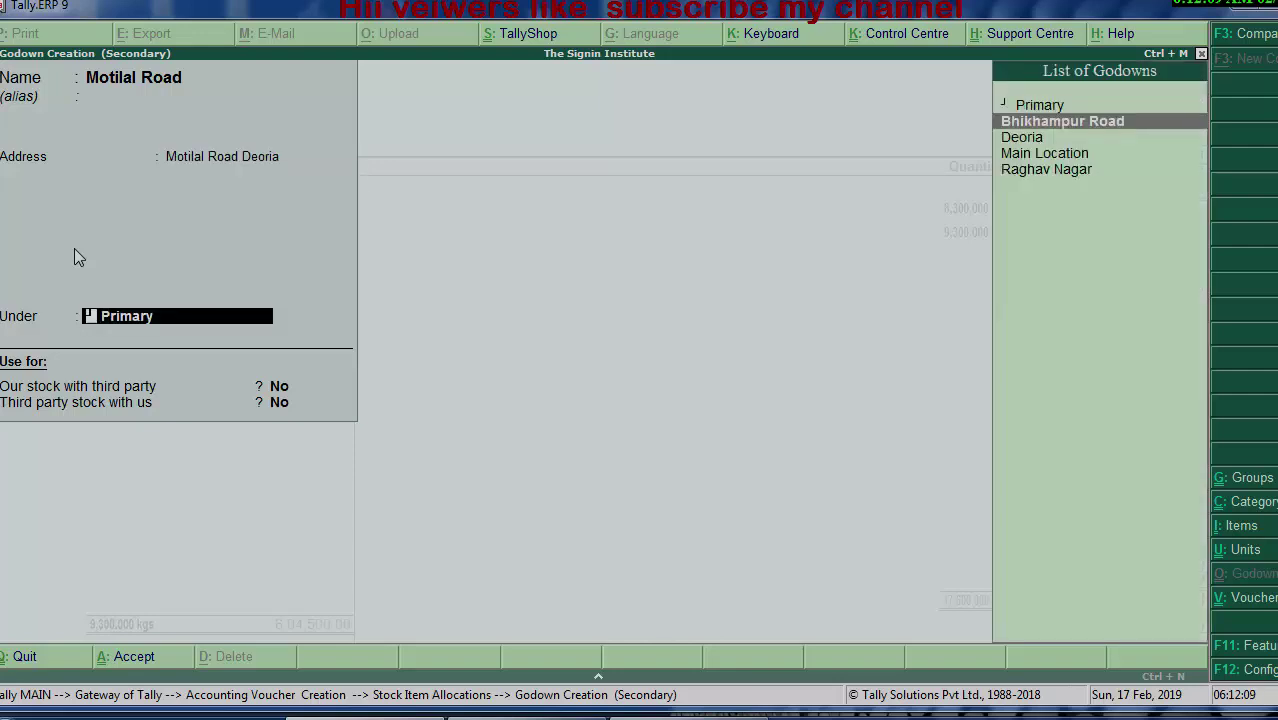
key("Down")
key("Down")
key("Up")
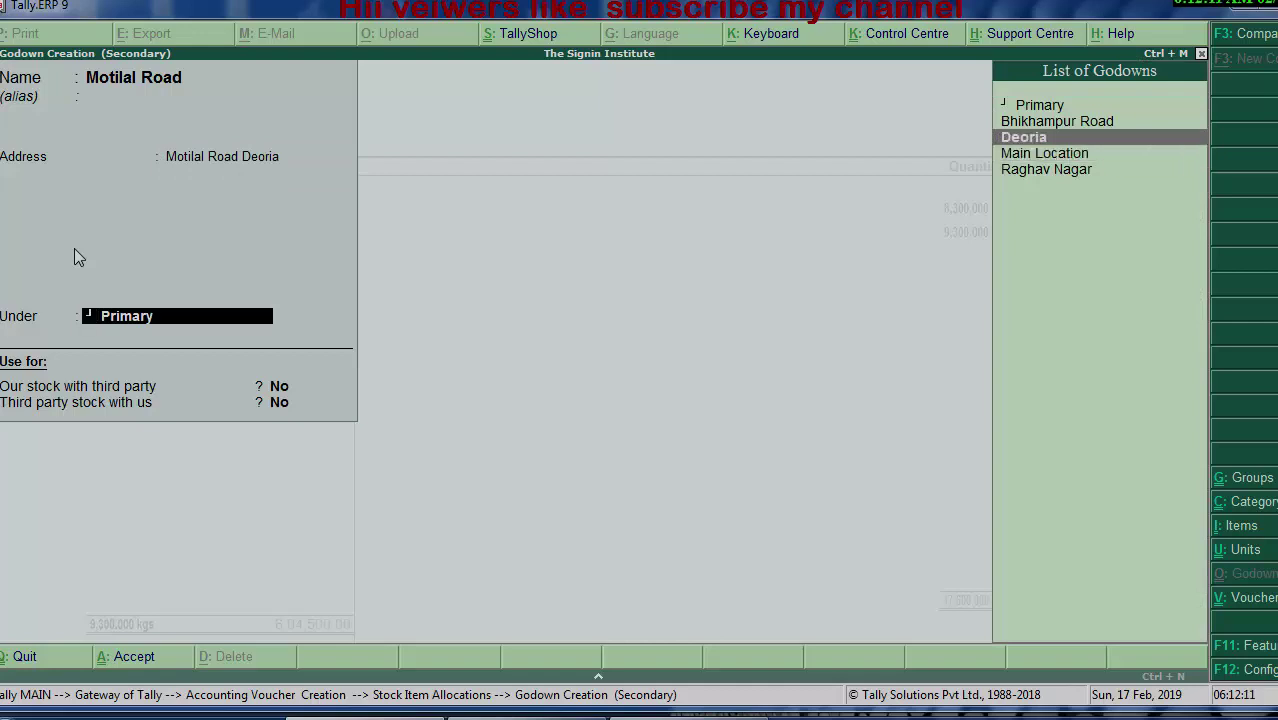
key("Return")
key("Return")
key("Return")
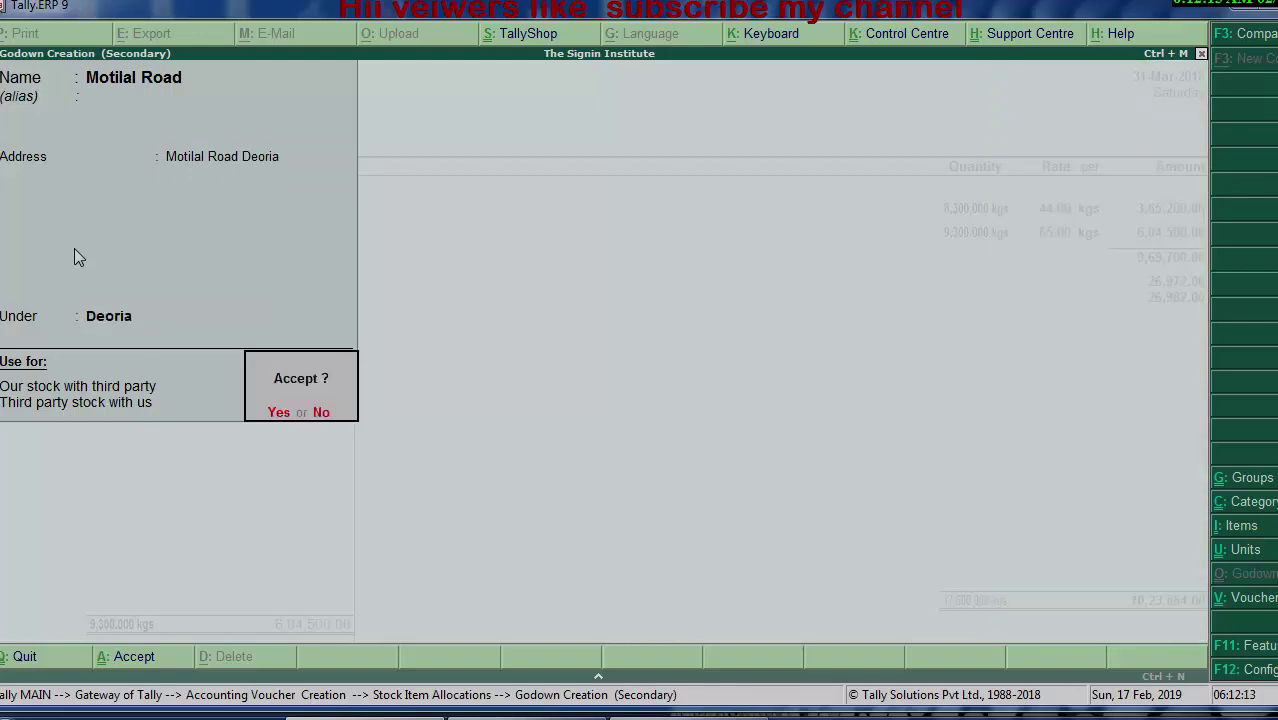
key("Return")
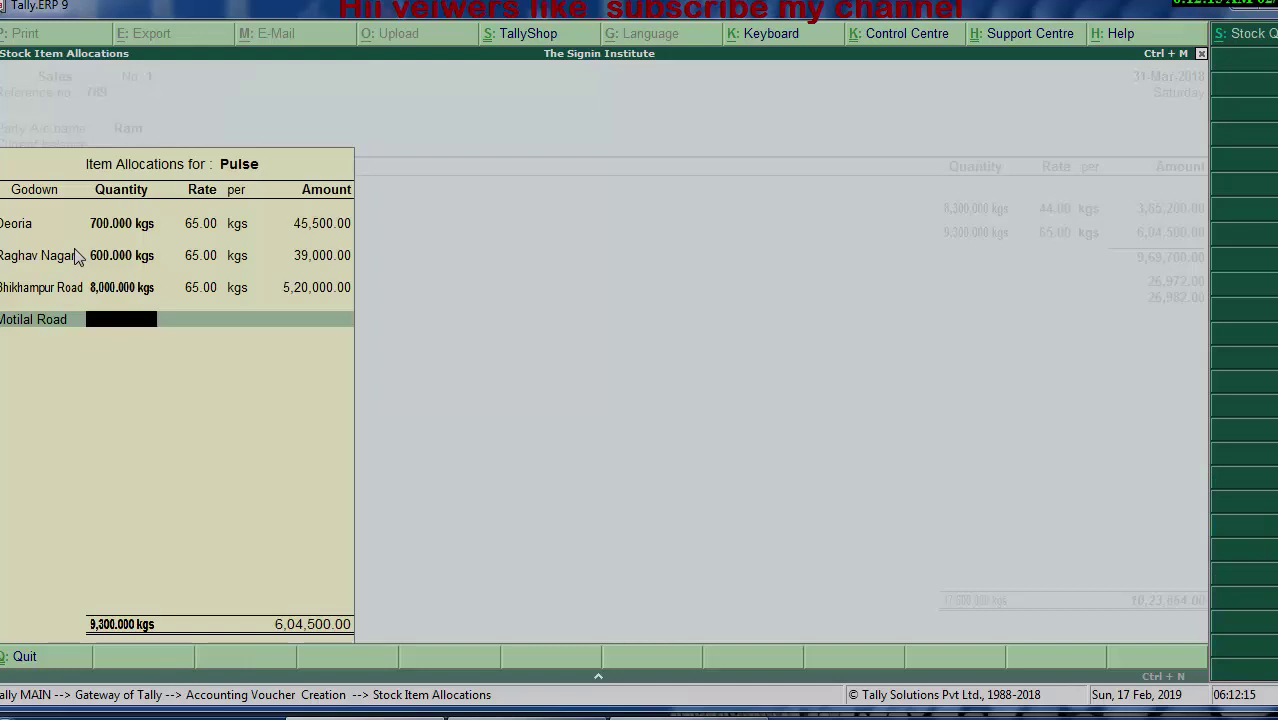
Step: Allocate 8,700 kgs of Pulse to Motilal Road and close Pulse's allocations
type("8700")
key("Return")
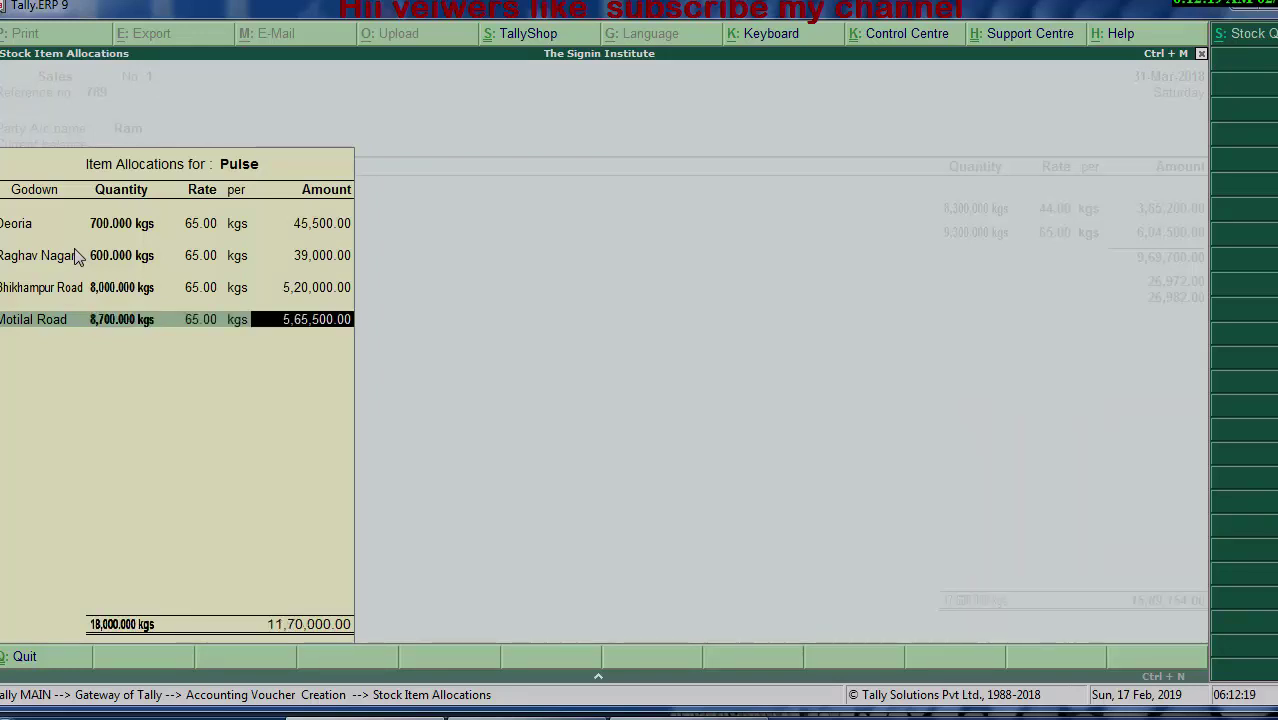
key("Return")
key("Return")
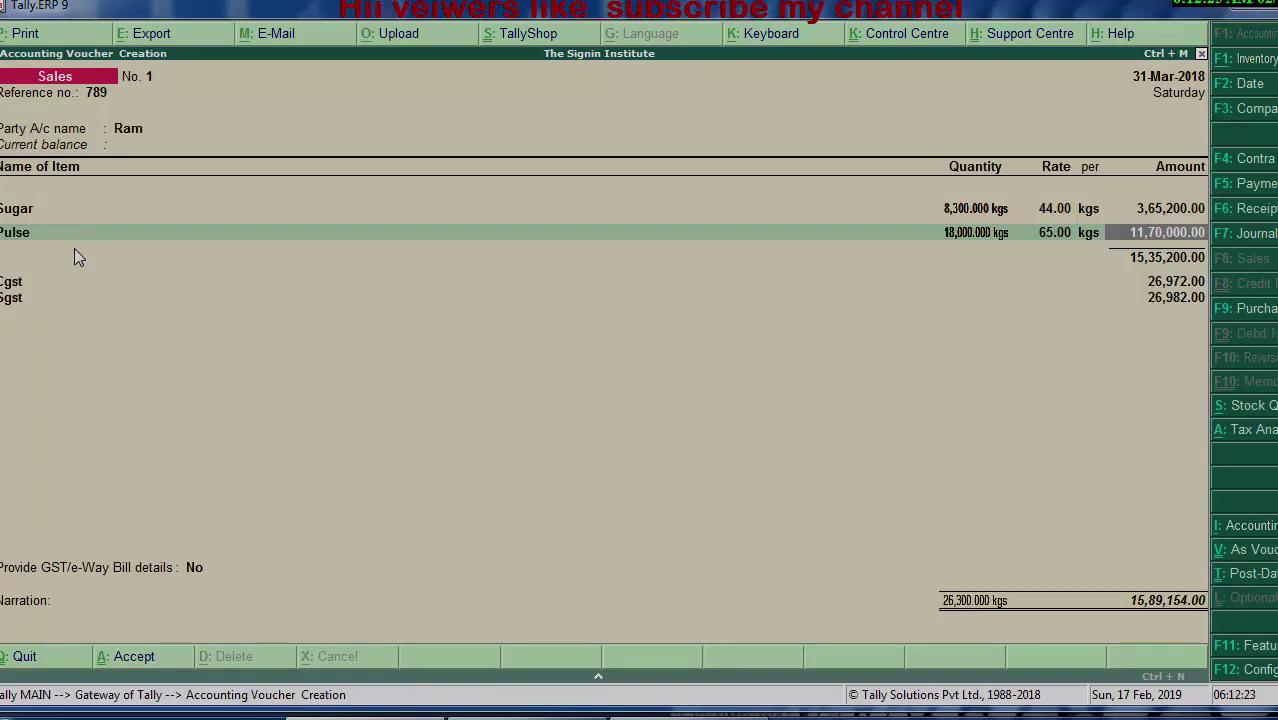
key("Return")
key("Return")
key("Return")
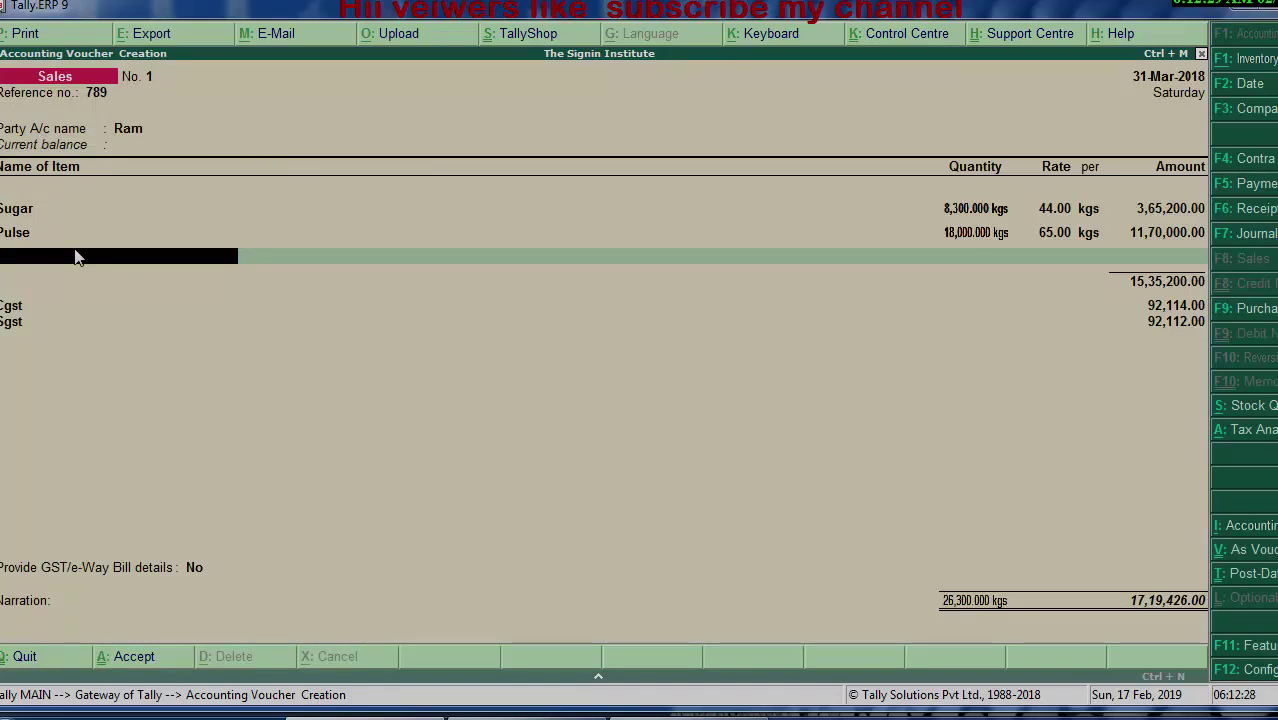
Step: Start stock item 'All Out Liquid' under Primary and begin a new stock category
key("alt+c")
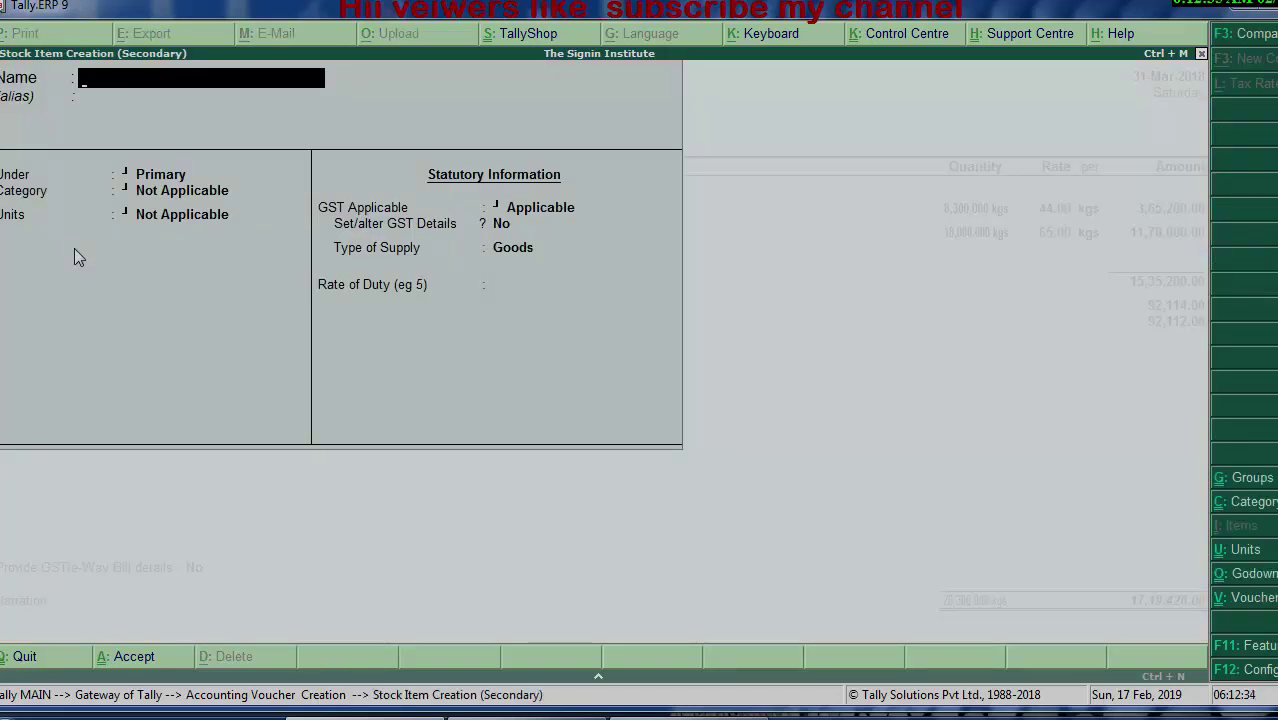
type("All")
type(" U")
key("BackSpace")
type("o")
key("BackSpace")
type("Out Li")
type("quid")
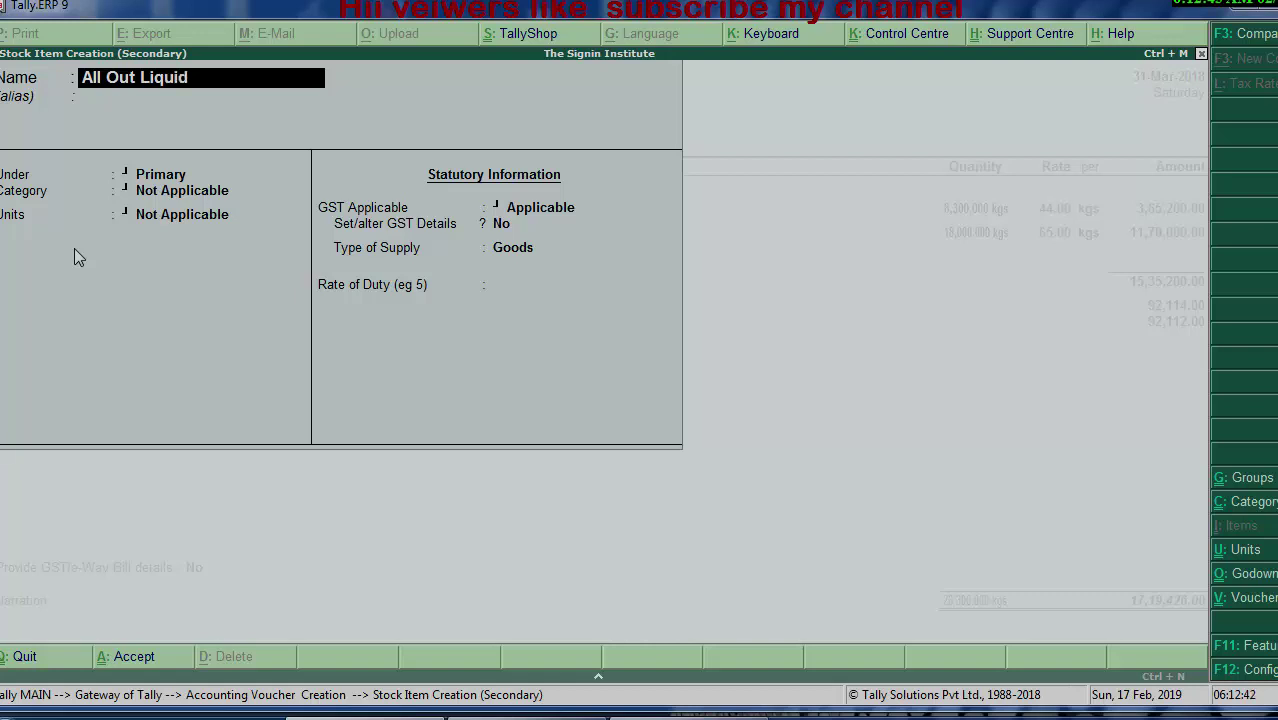
key("Return")
key("Return")
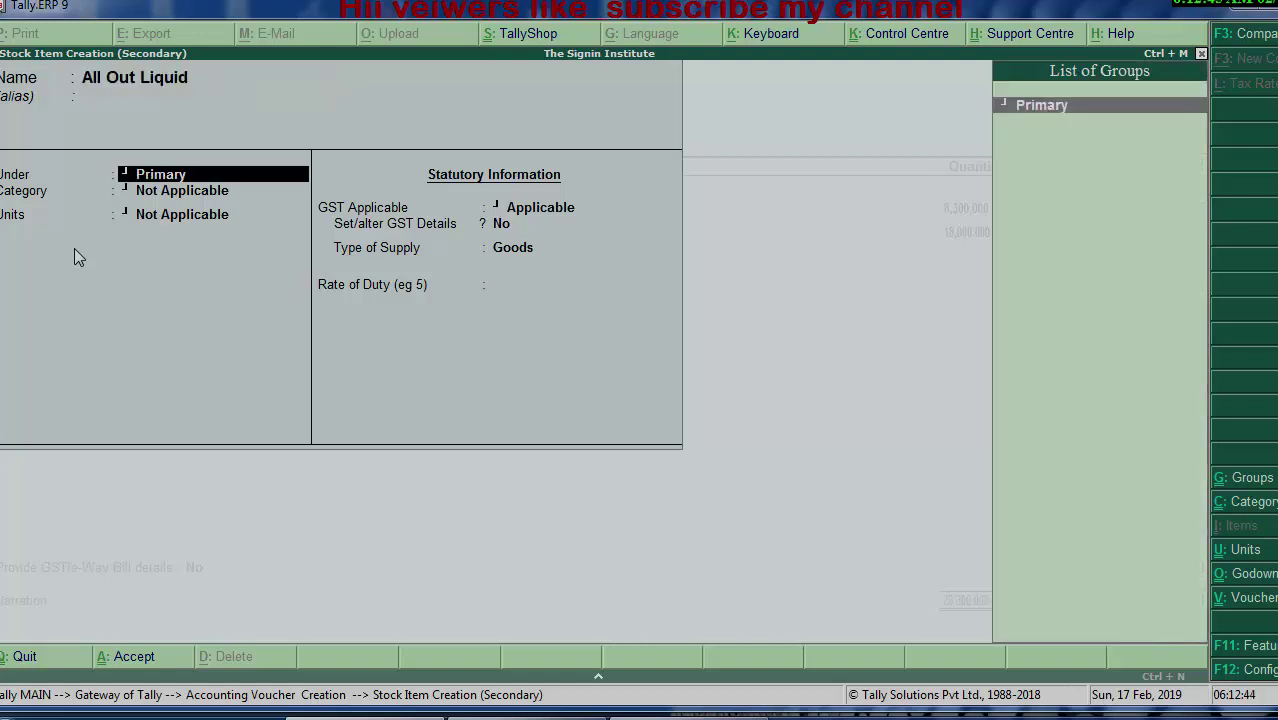
key("Return")
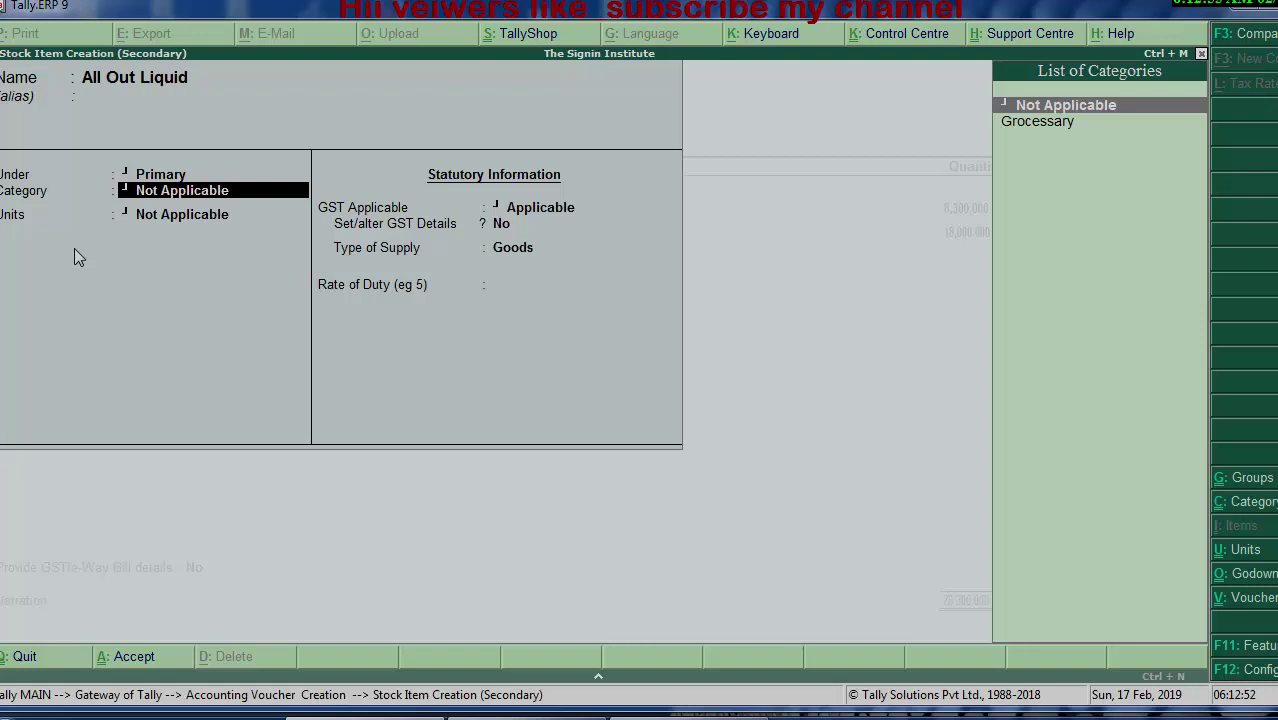
key("alt+c")
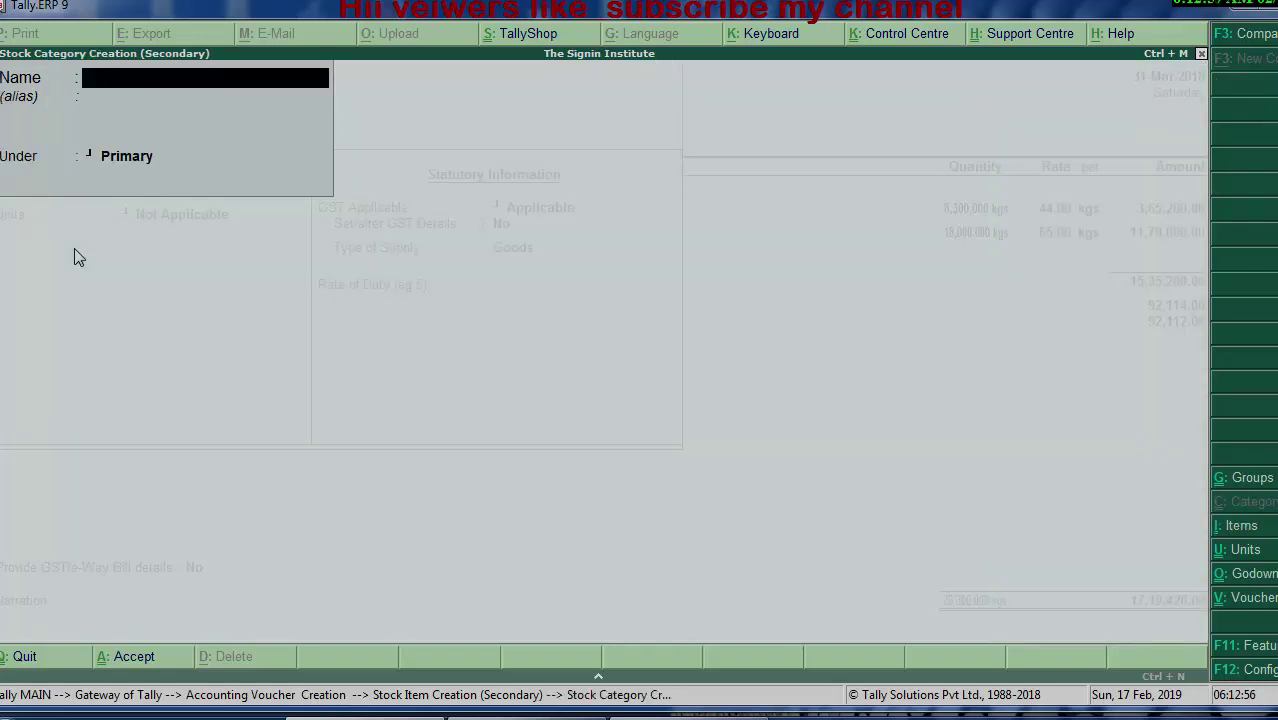
Step: Save stock category 'Mosquito Related' under Primary for All Out Liquid
type("M")
type("oqu")
type("ito")
type(" Rela")
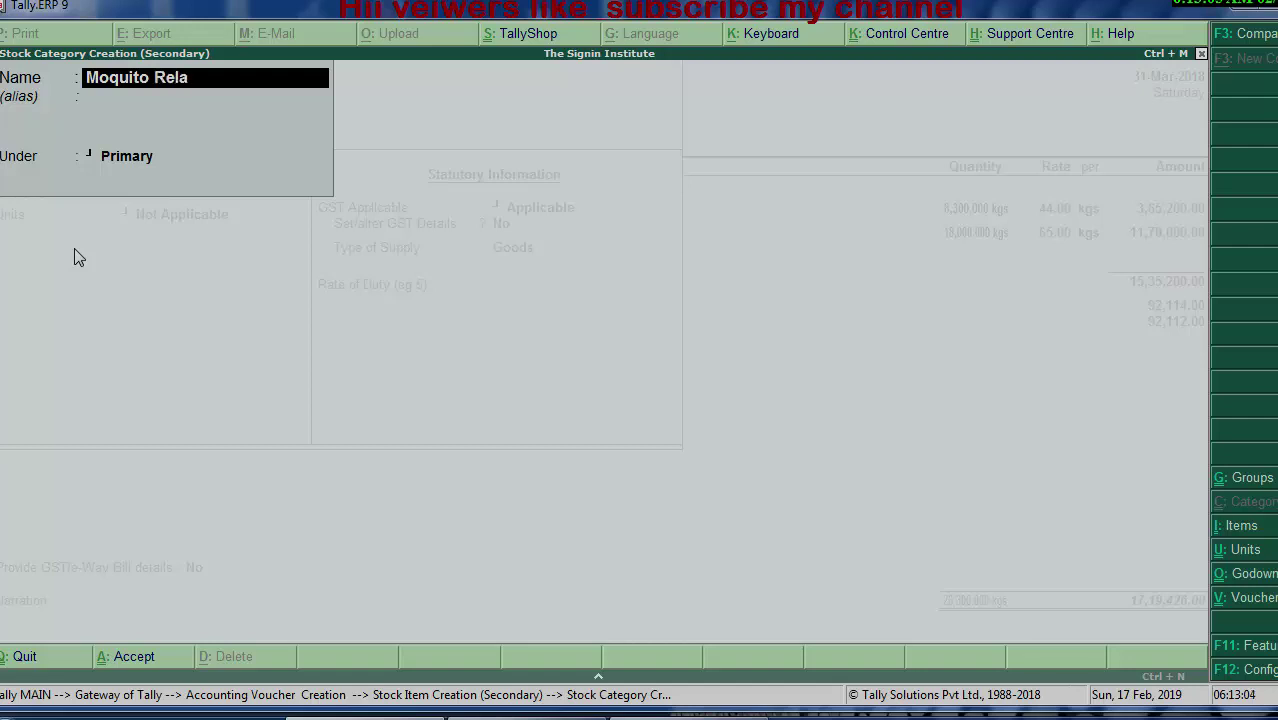
type("ted")
key("BackSpace")
key("BackSpace")
key("BackSpace")
key("BackSpace")
key("BackSpace")
key("BackSpace")
key("BackSpace")
key("BackSpace")
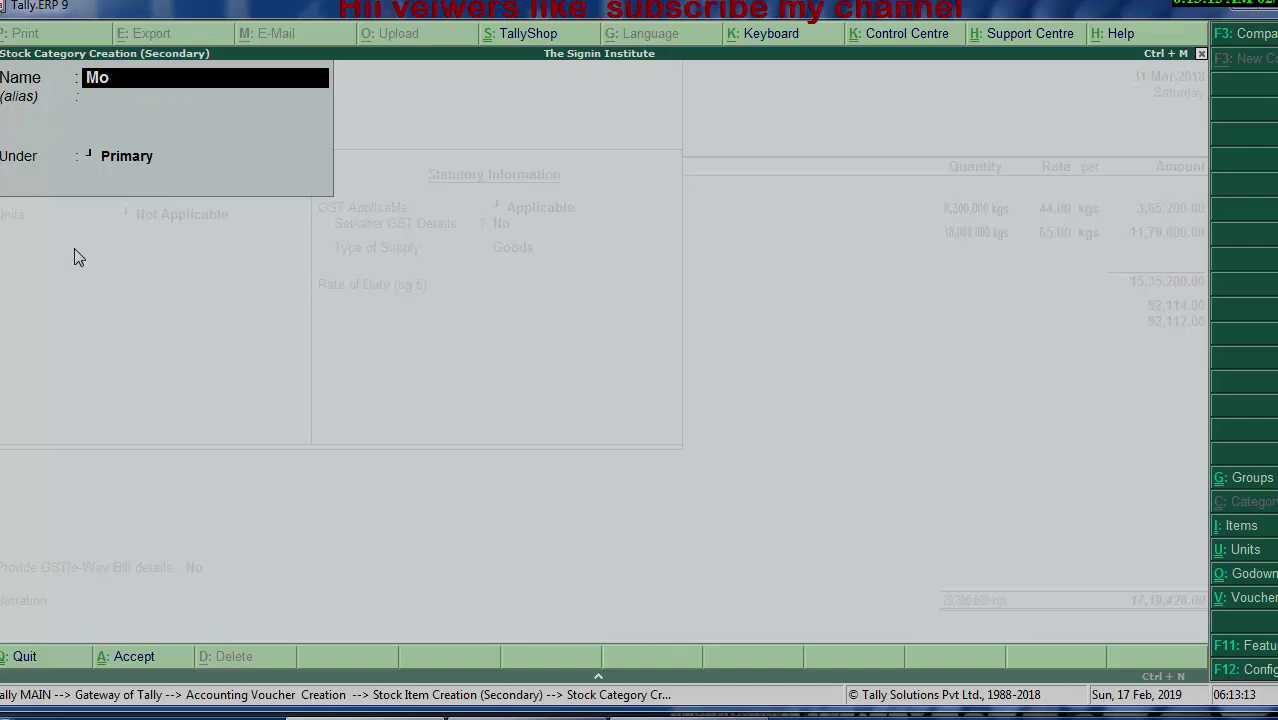
type("squi")
type("to Rea")
key("BackSpace")
type("la")
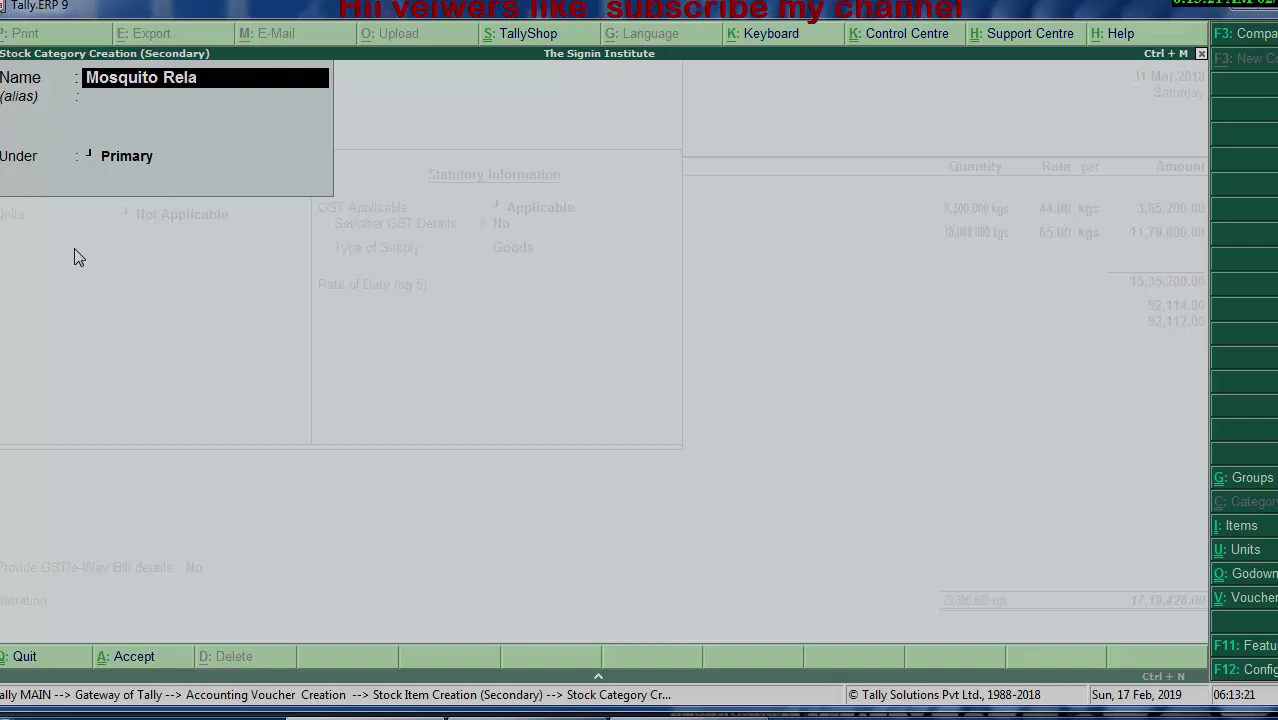
type("ted")
key("Return")
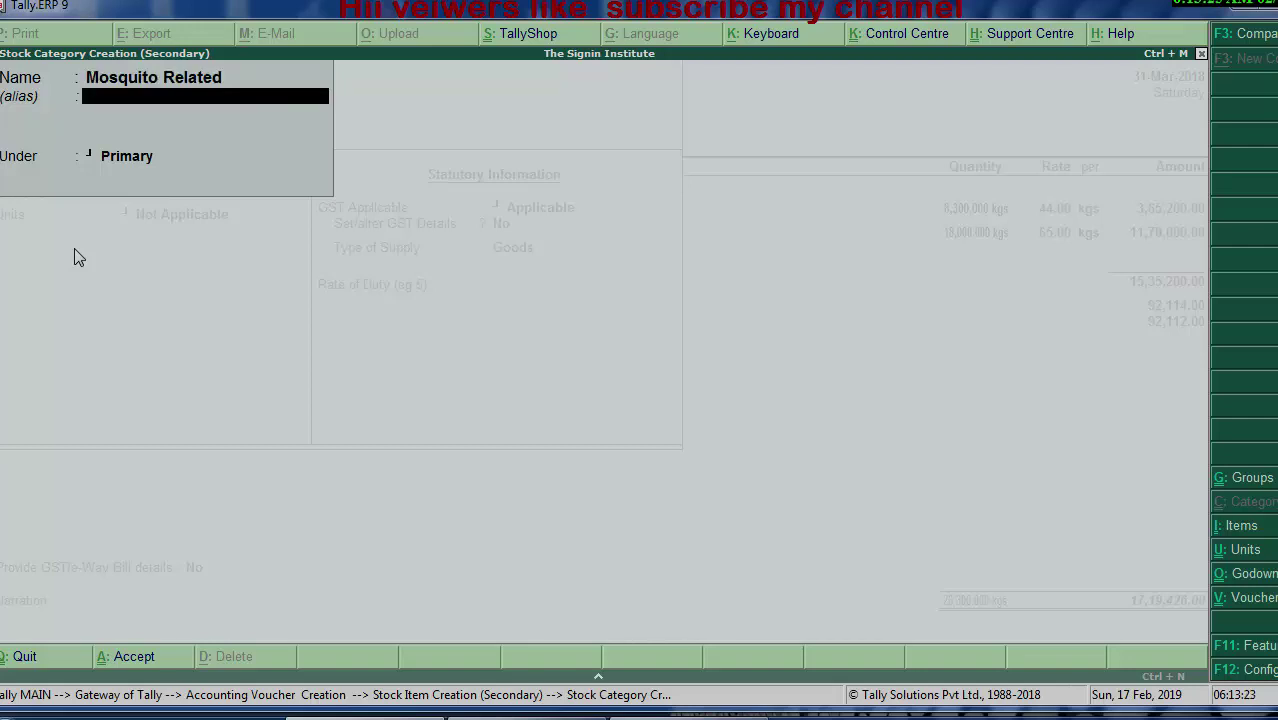
key("Return")
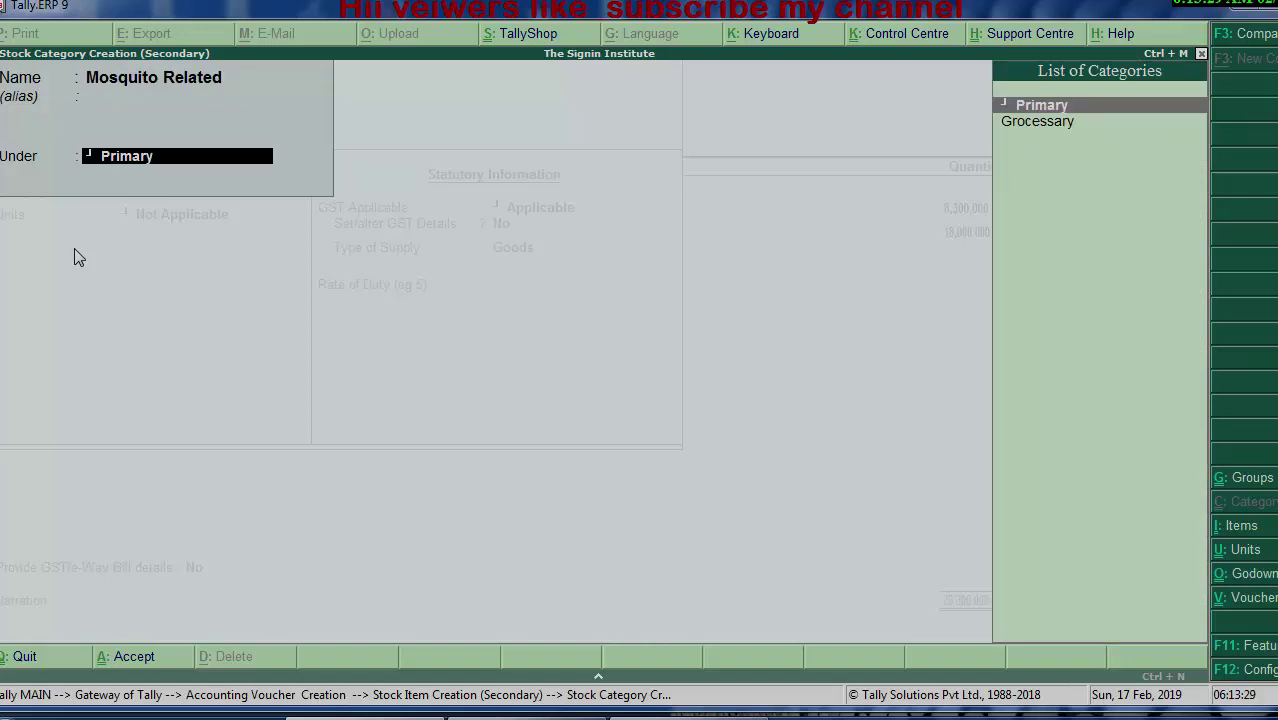
key("Return")
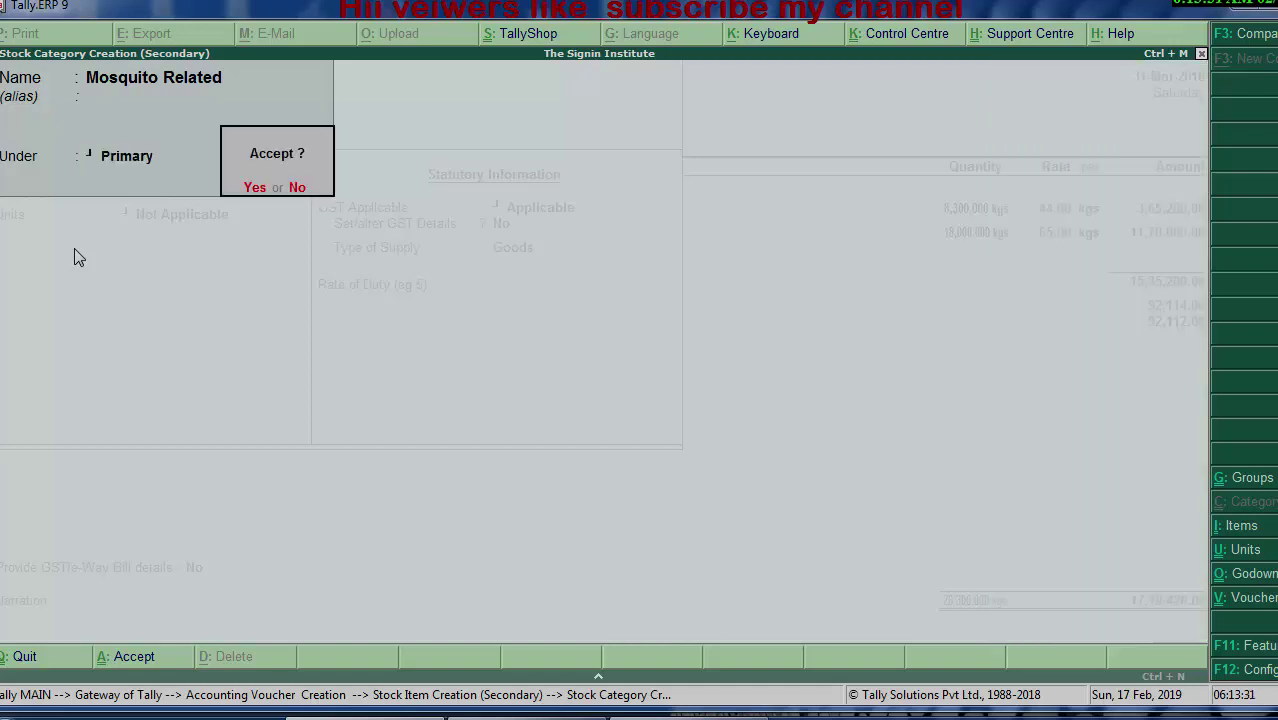
key("Return")
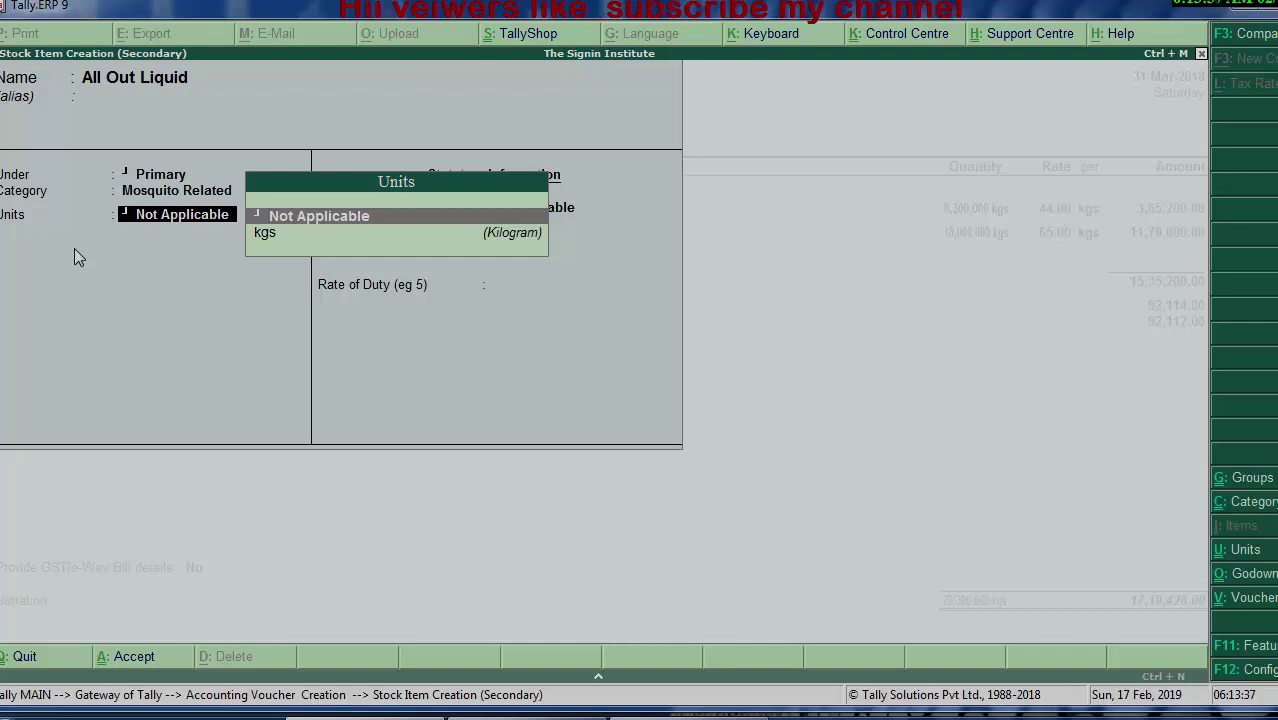
Step: Create unit pcs (Pieces, UQC PCS-PIECES, 0 decimals) and save All Out Liquid with it
key("alt+c")
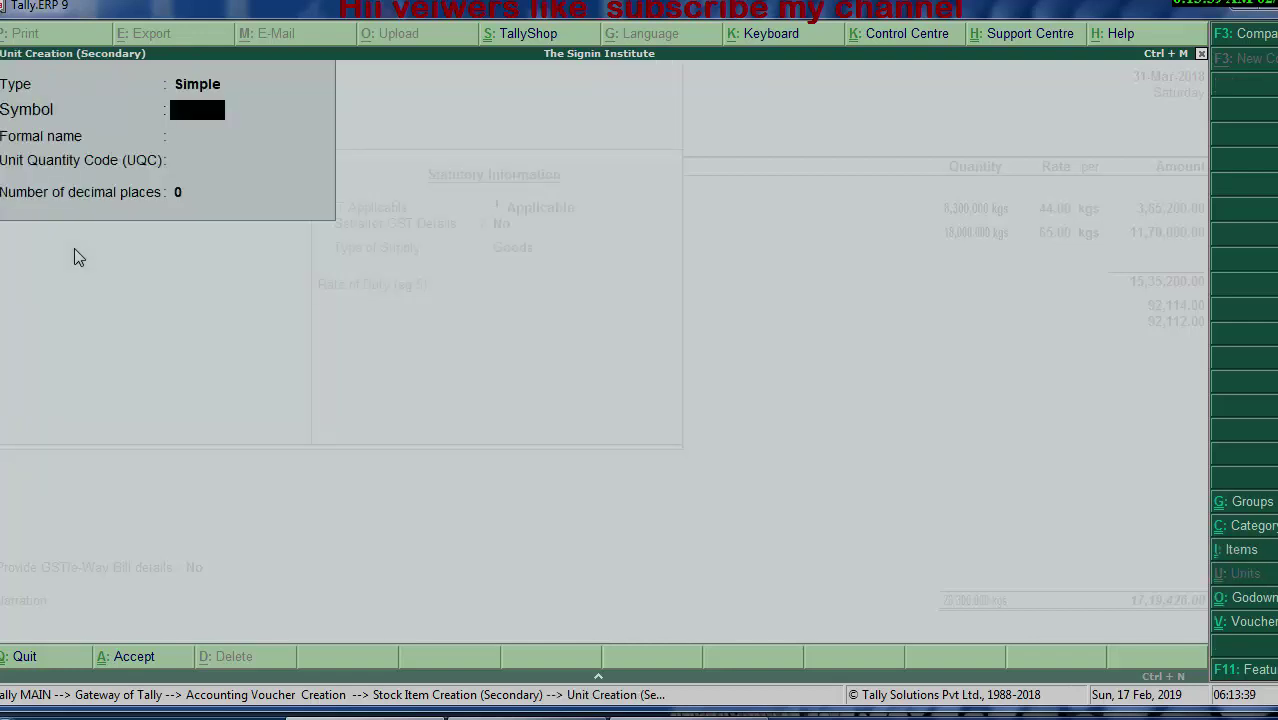
type("pcs")
key("Return")
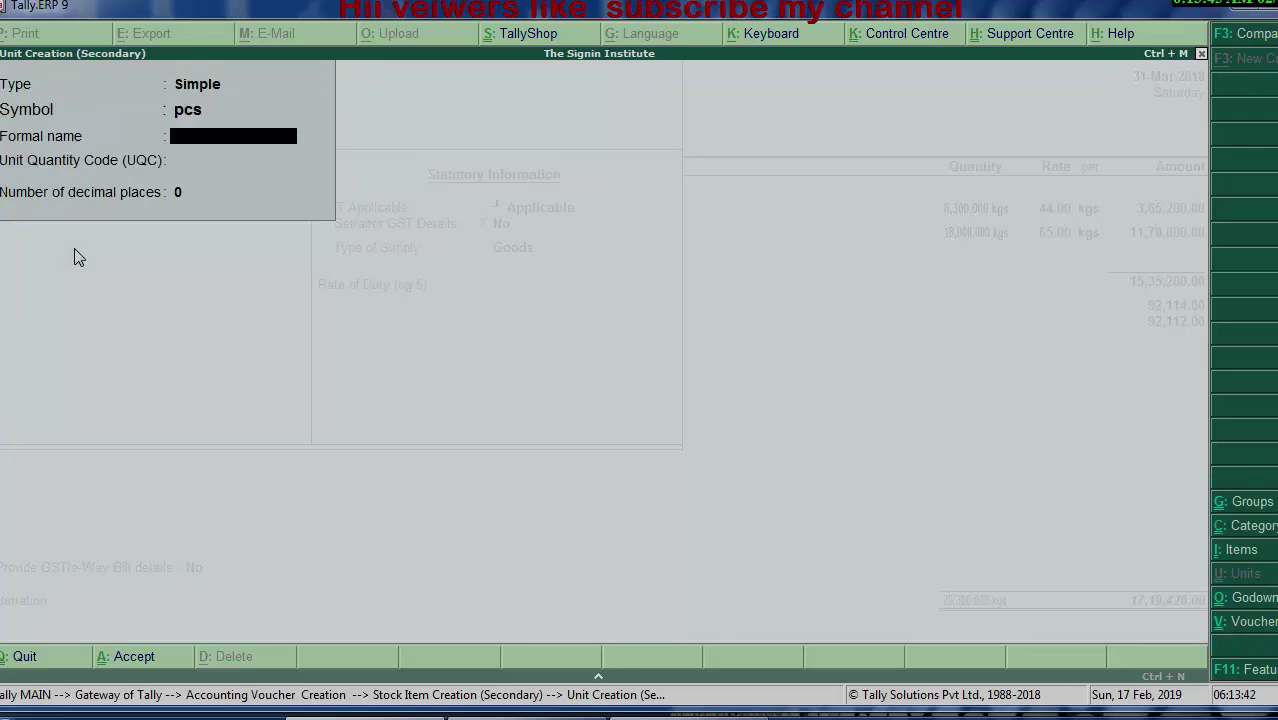
type("Pie")
type("ces")
key("Return")
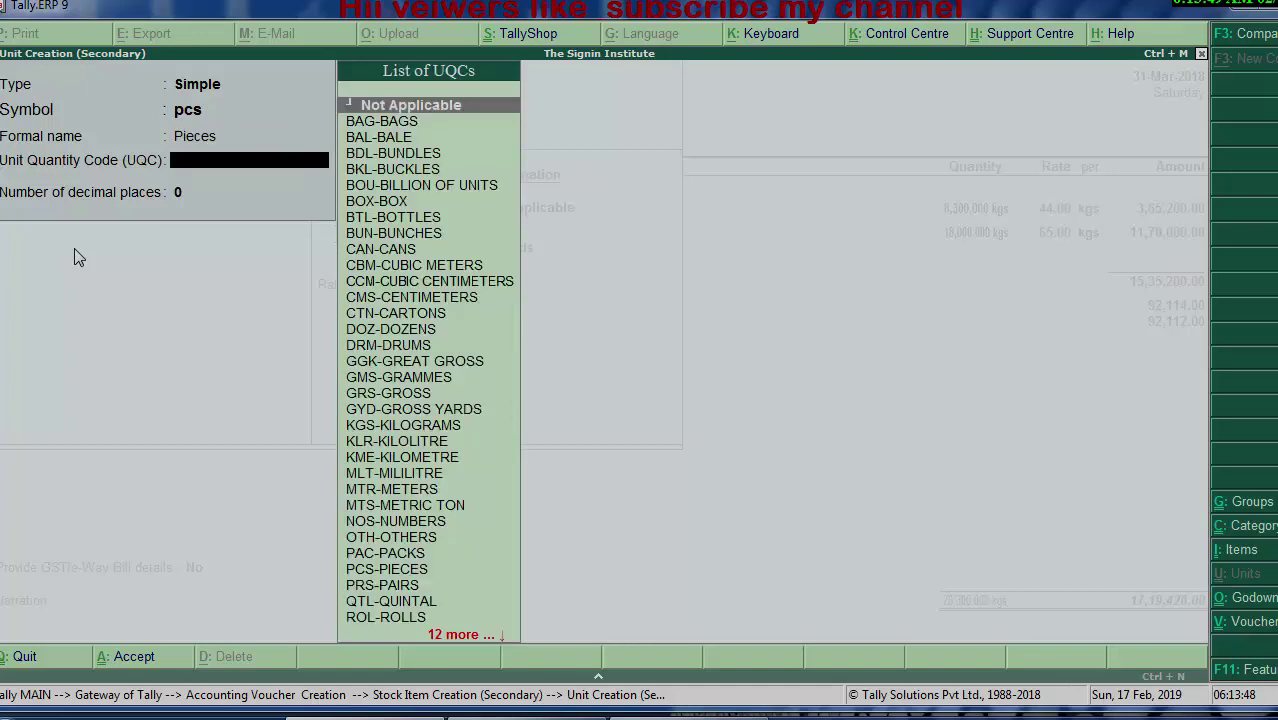
type("p")
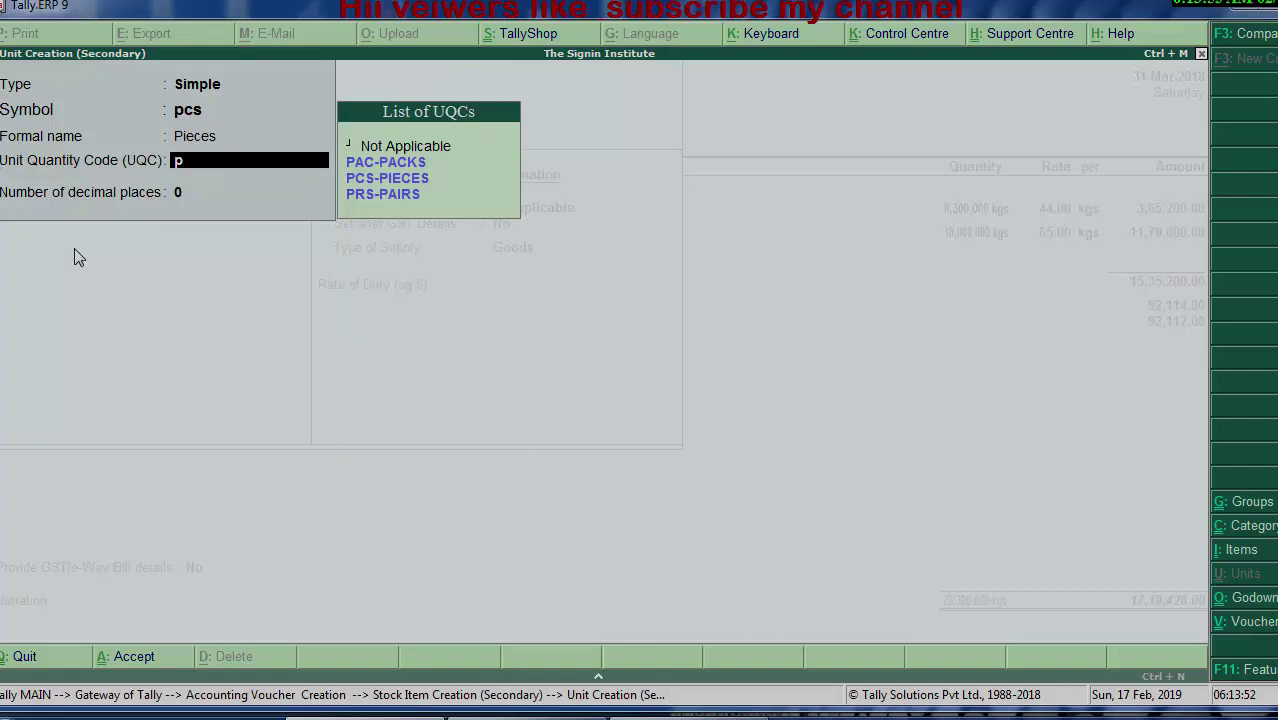
key("Down")
key("Down")
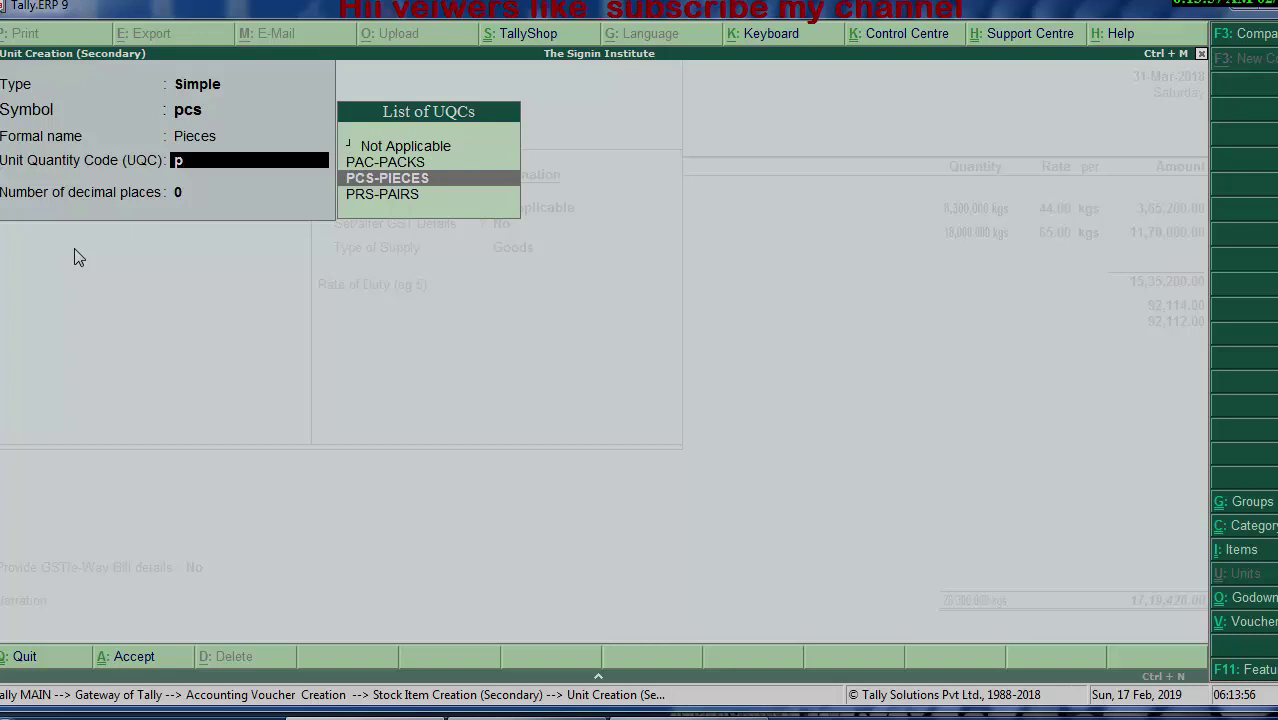
key("Return")
key("Return")
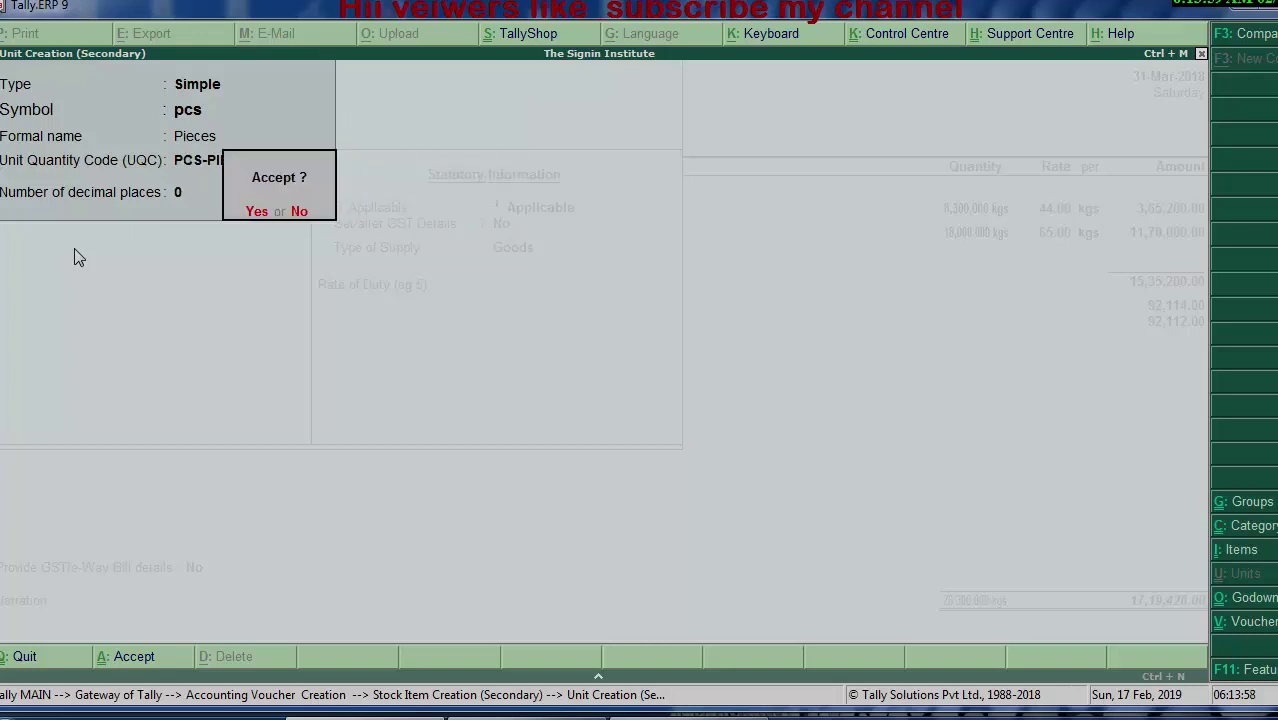
key("Return")
key("Return")
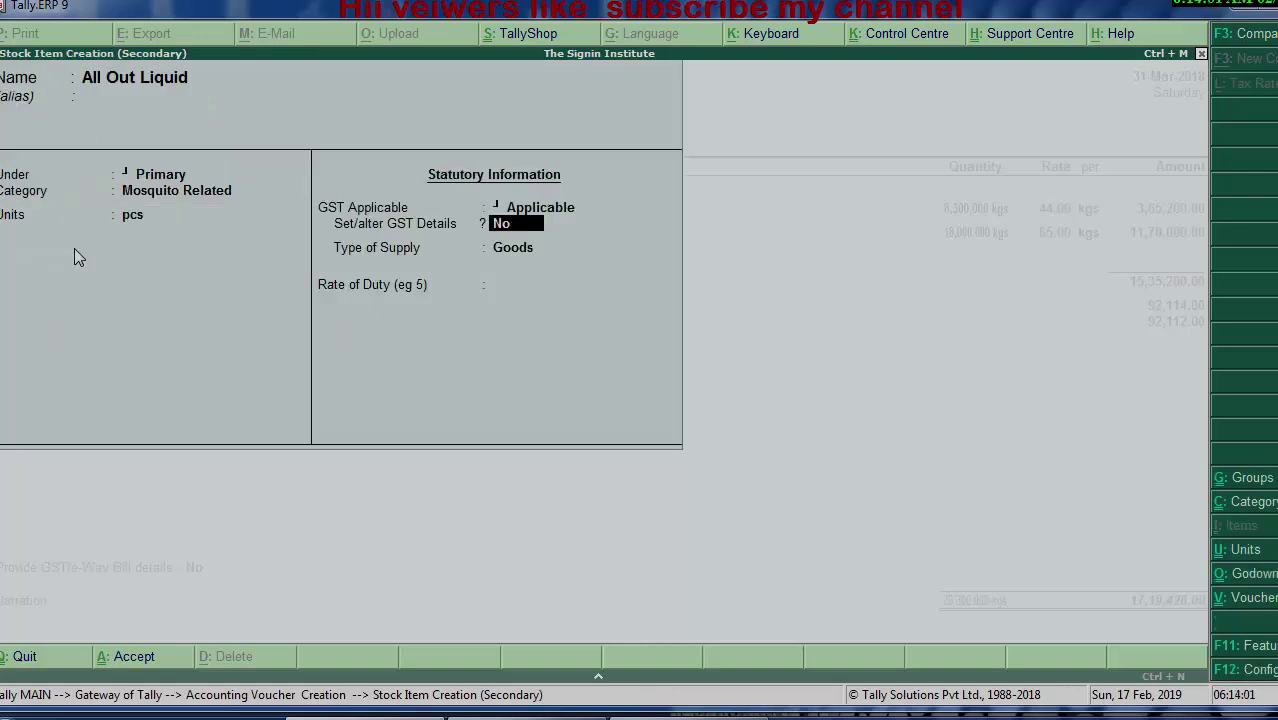
key("Return")
key("Return")
key("Return")
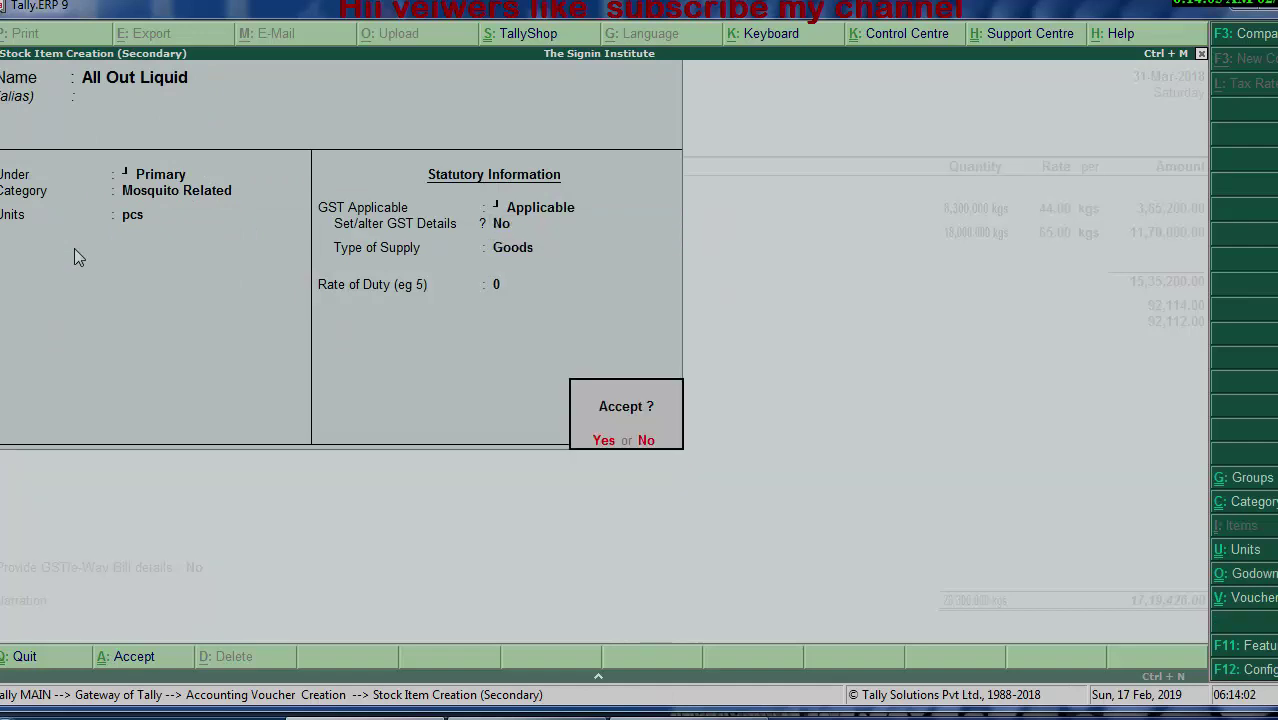
key("Return")
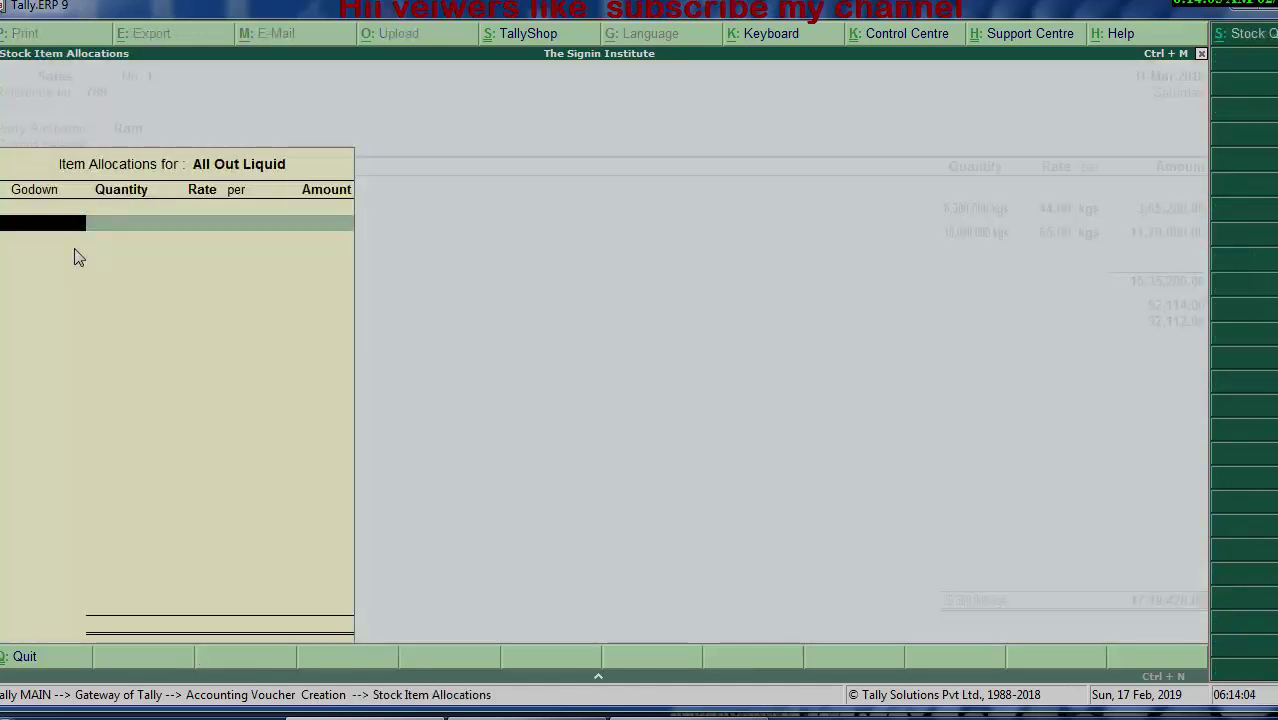
key("Return")
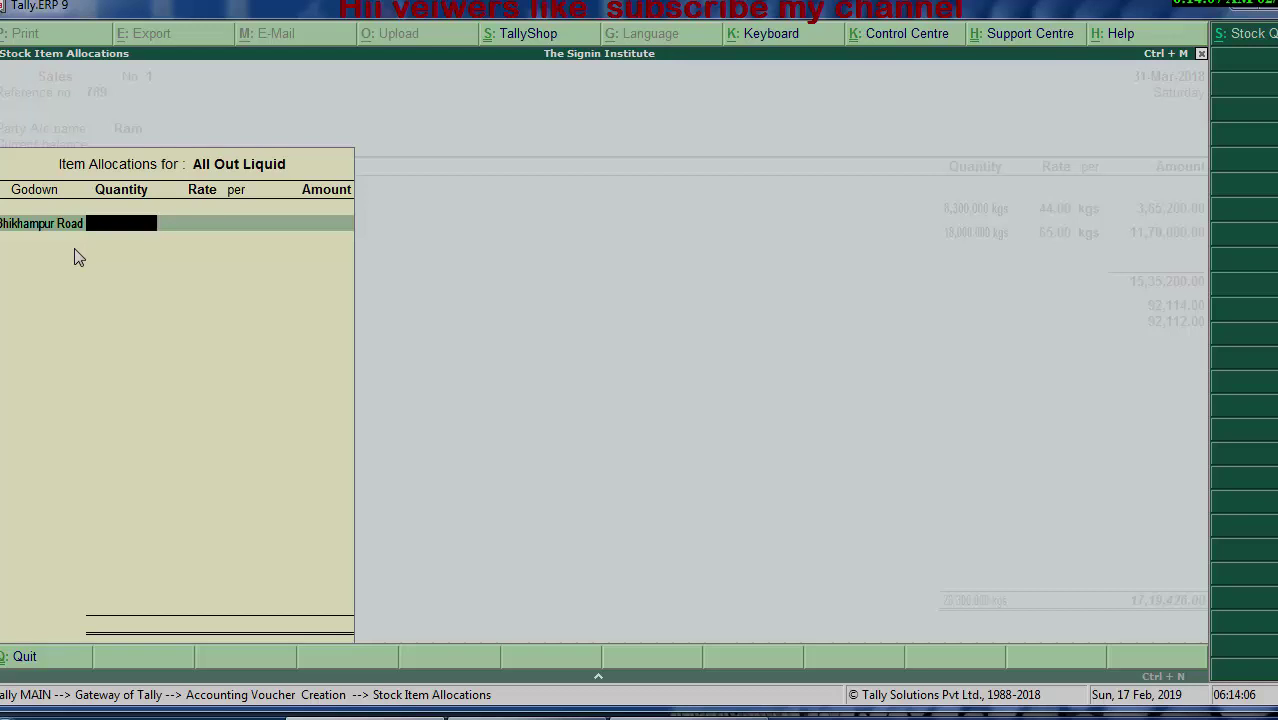
Step: Allocate 70,000 pcs of All Out Liquid at 78 to Bhikhampur Road
type("70000,00")
type("0000")
key("Return")
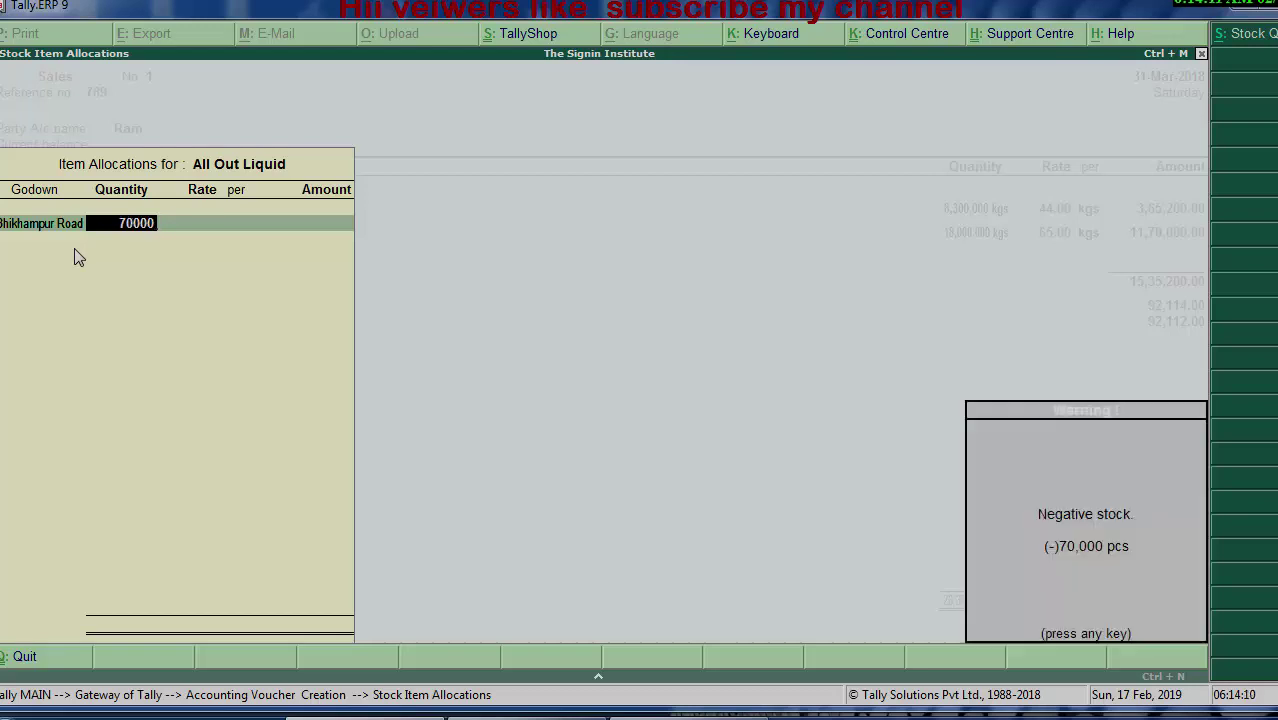
key("Return")
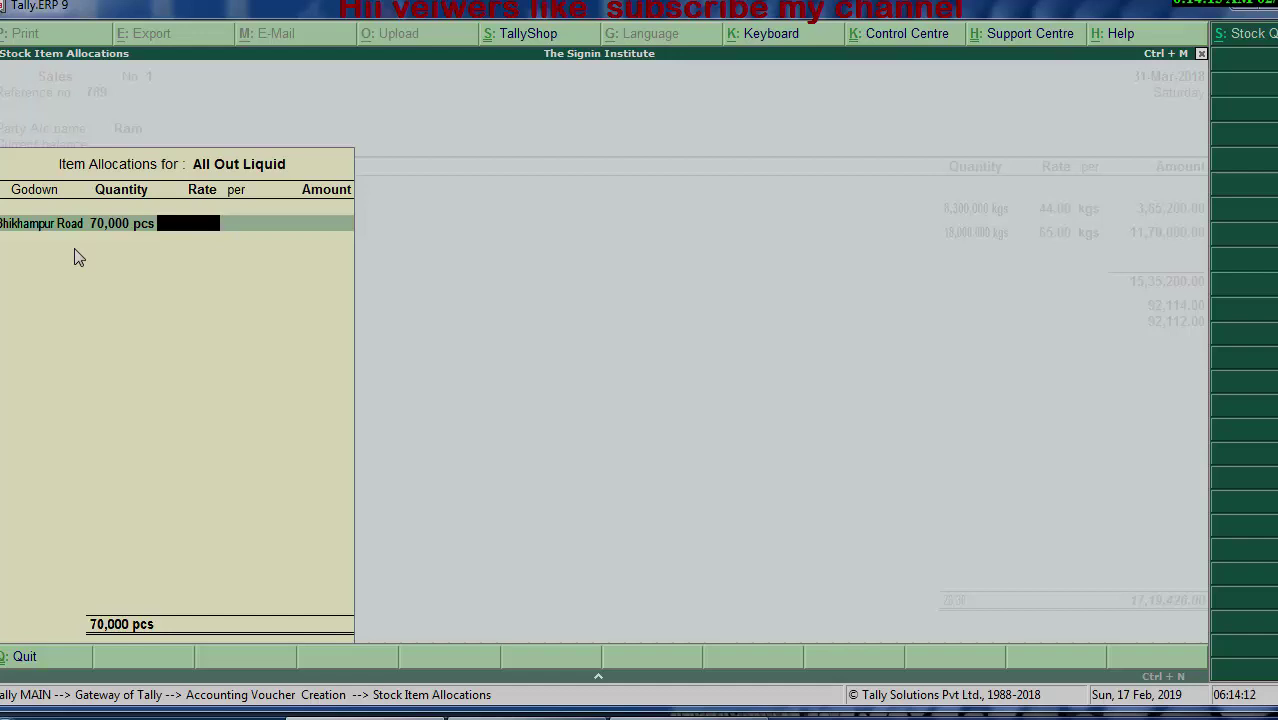
type("7")
type("8")
key("Return")
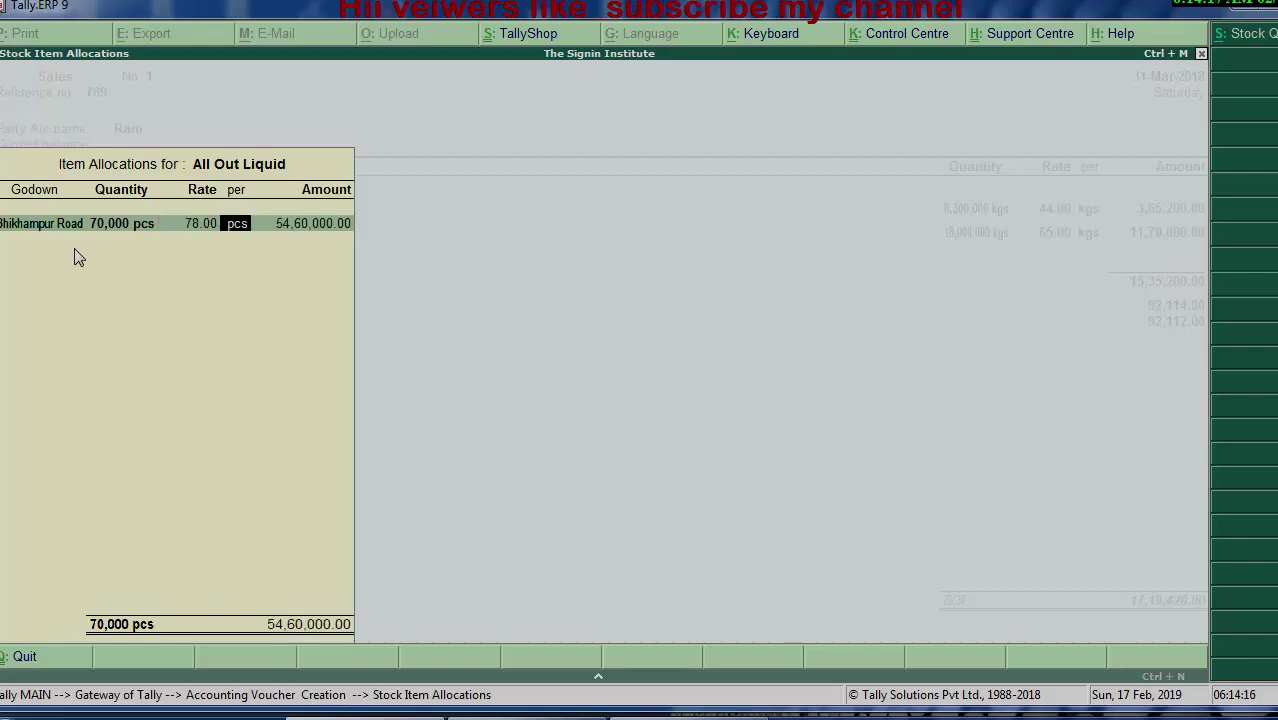
key("Return")
key("Return")
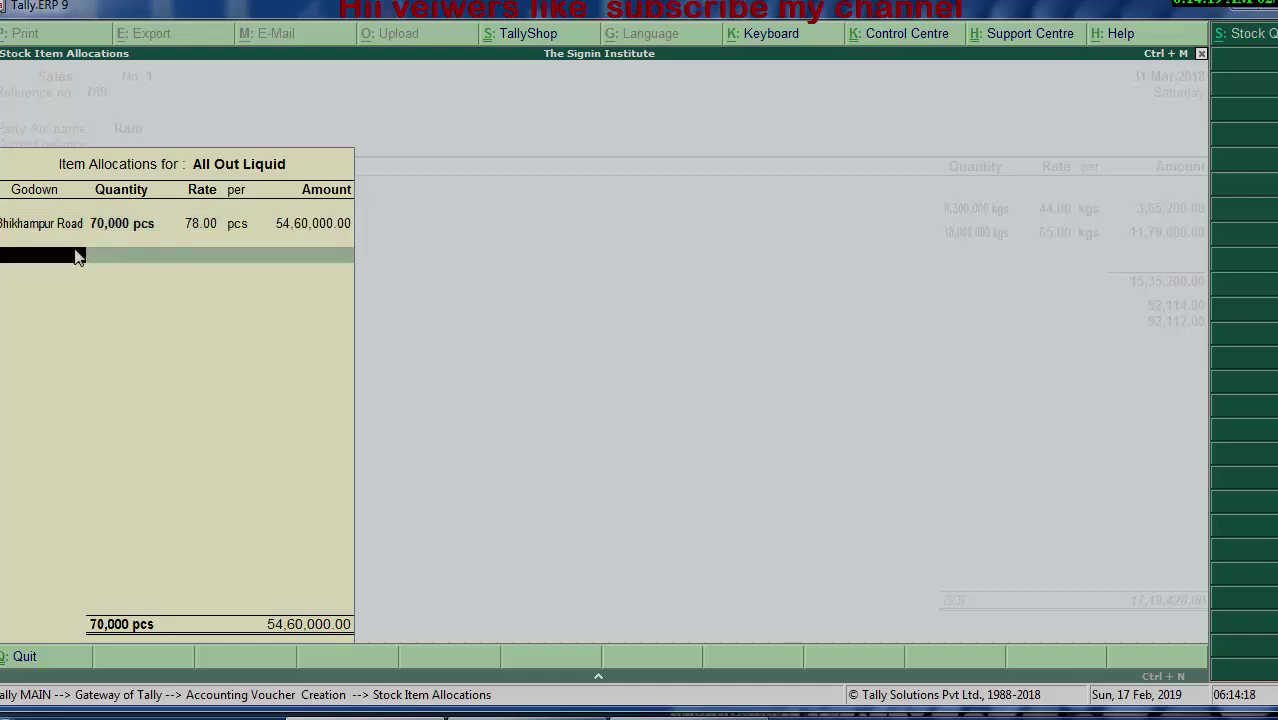
key("Return")
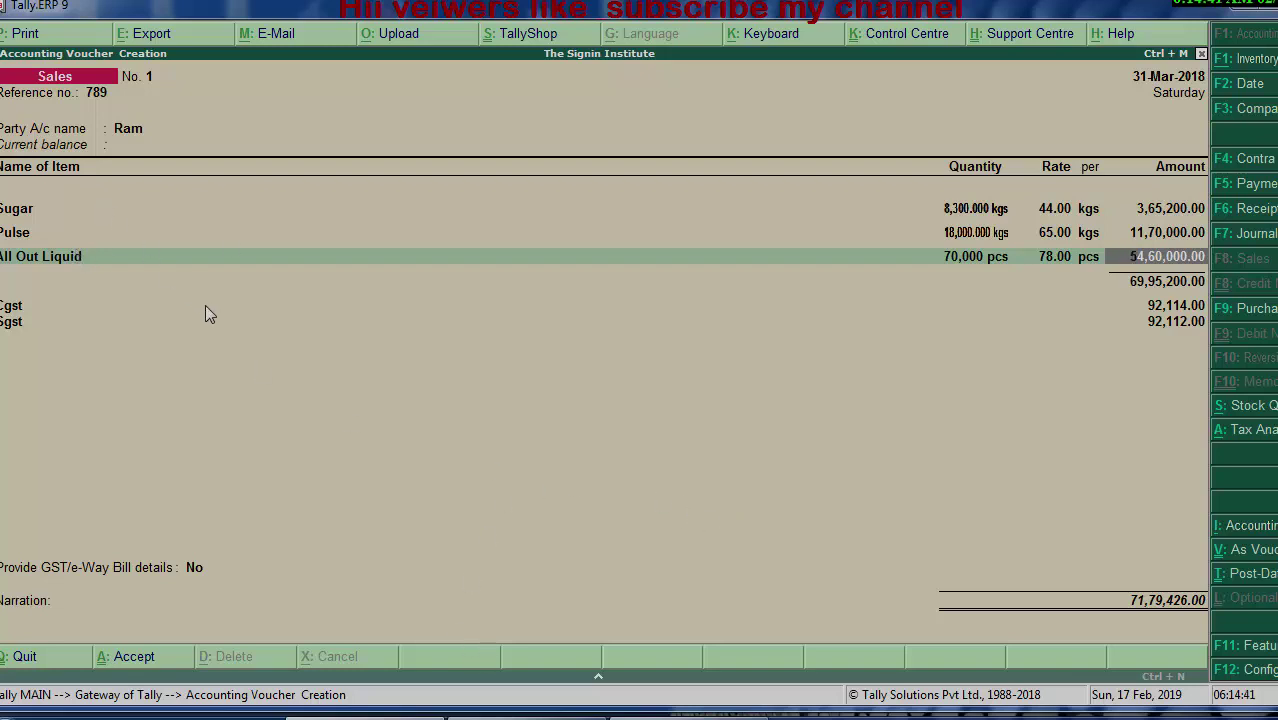
Step: Accept the Sales ledger details, Cgst and Sgst amounts, keeping GST/e-Way Bill at No
key("Return")
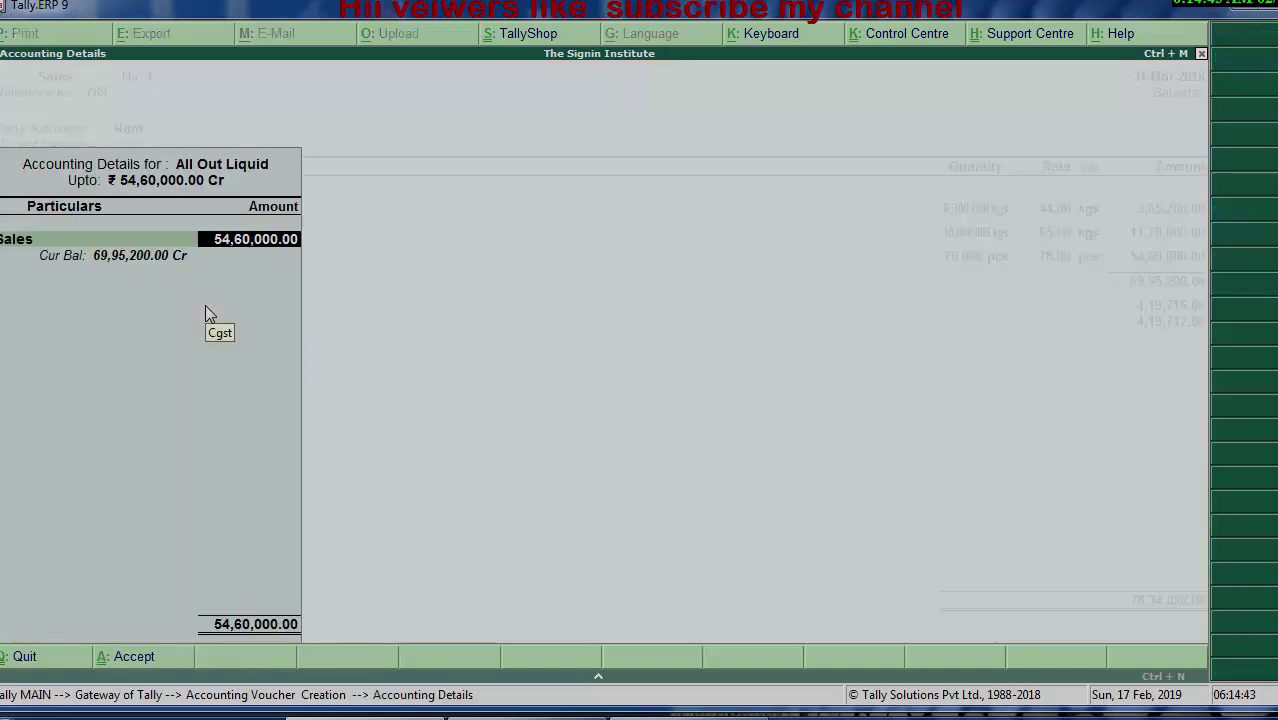
key("Return")
key("Return")
key("Return")
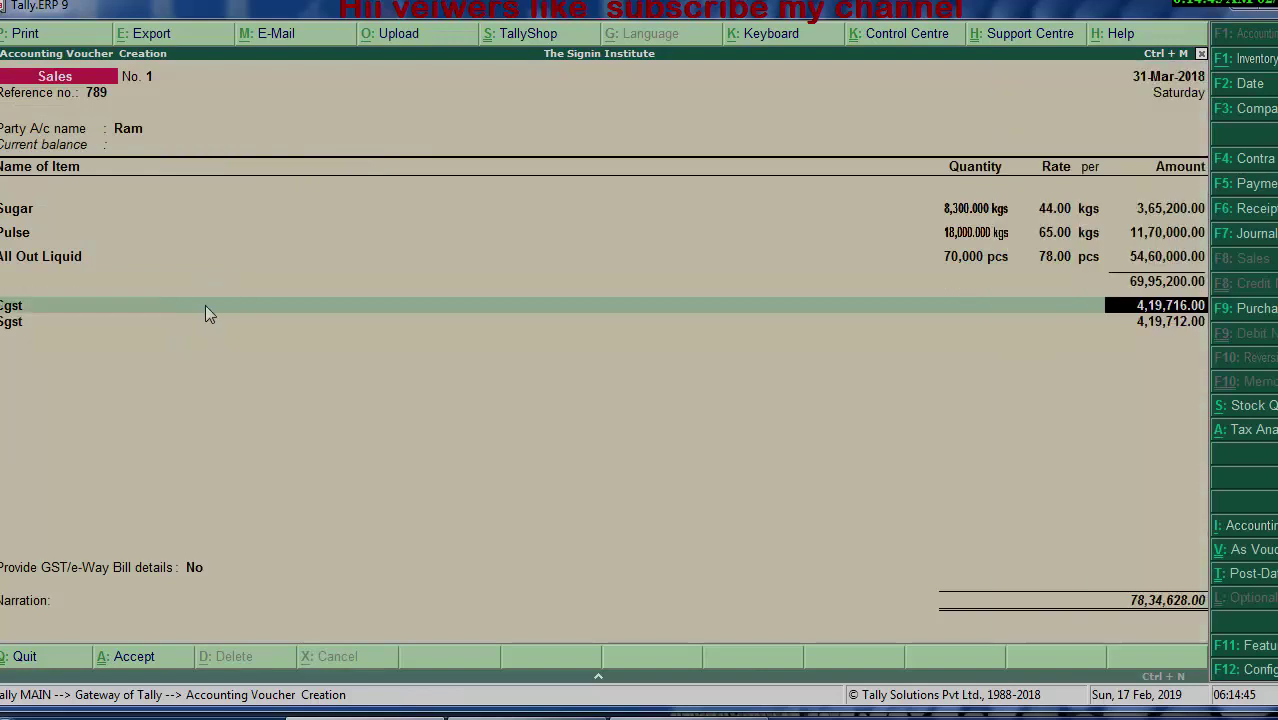
key("Return")
key("Return")
key("Return")
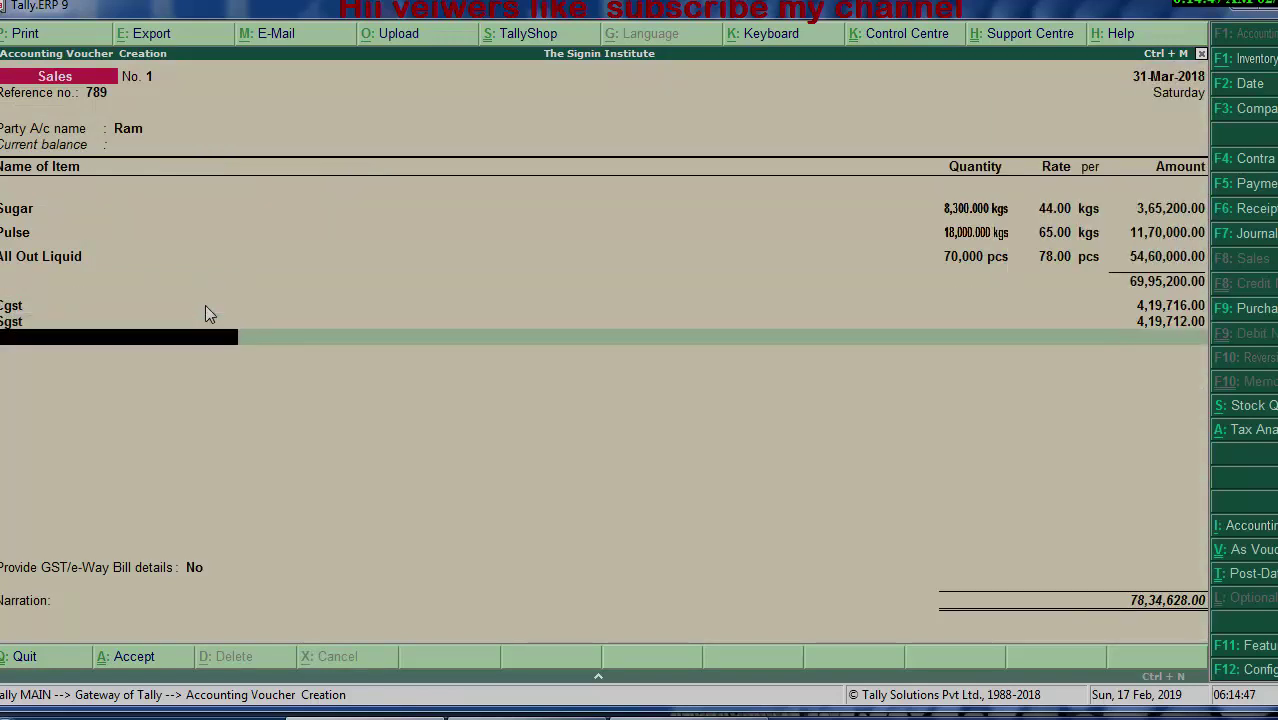
key("Return")
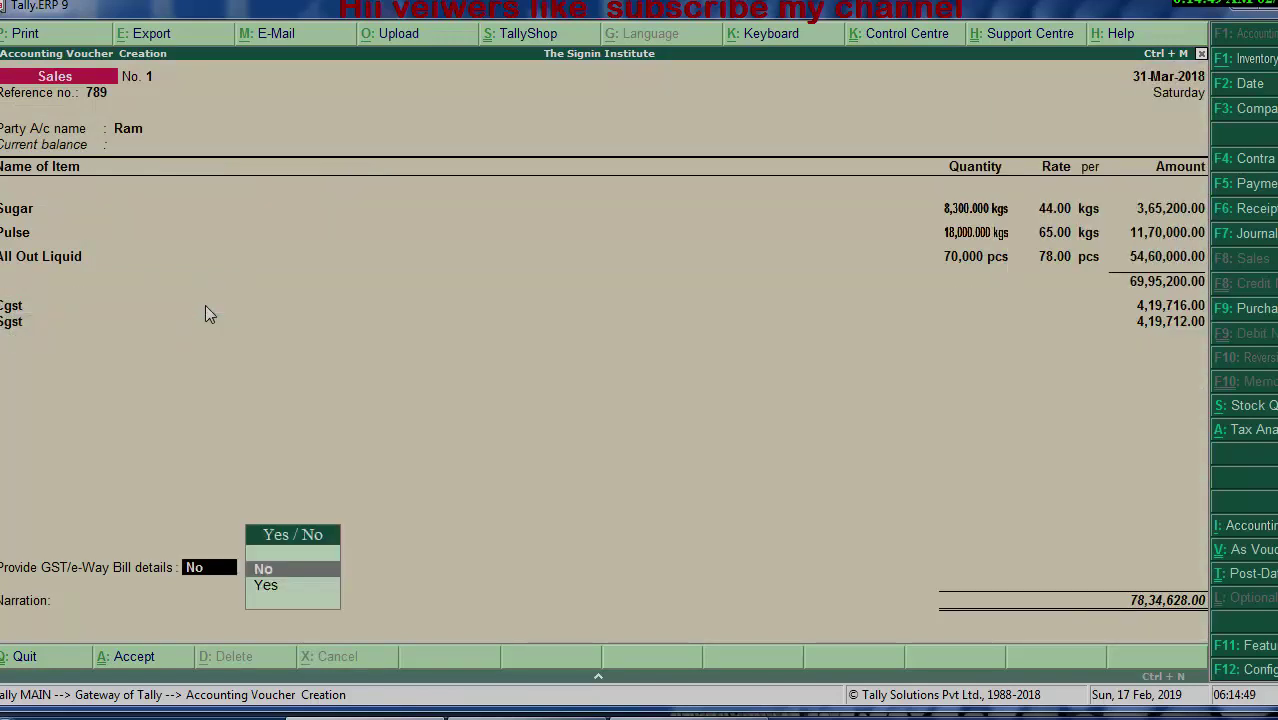
key("Return")
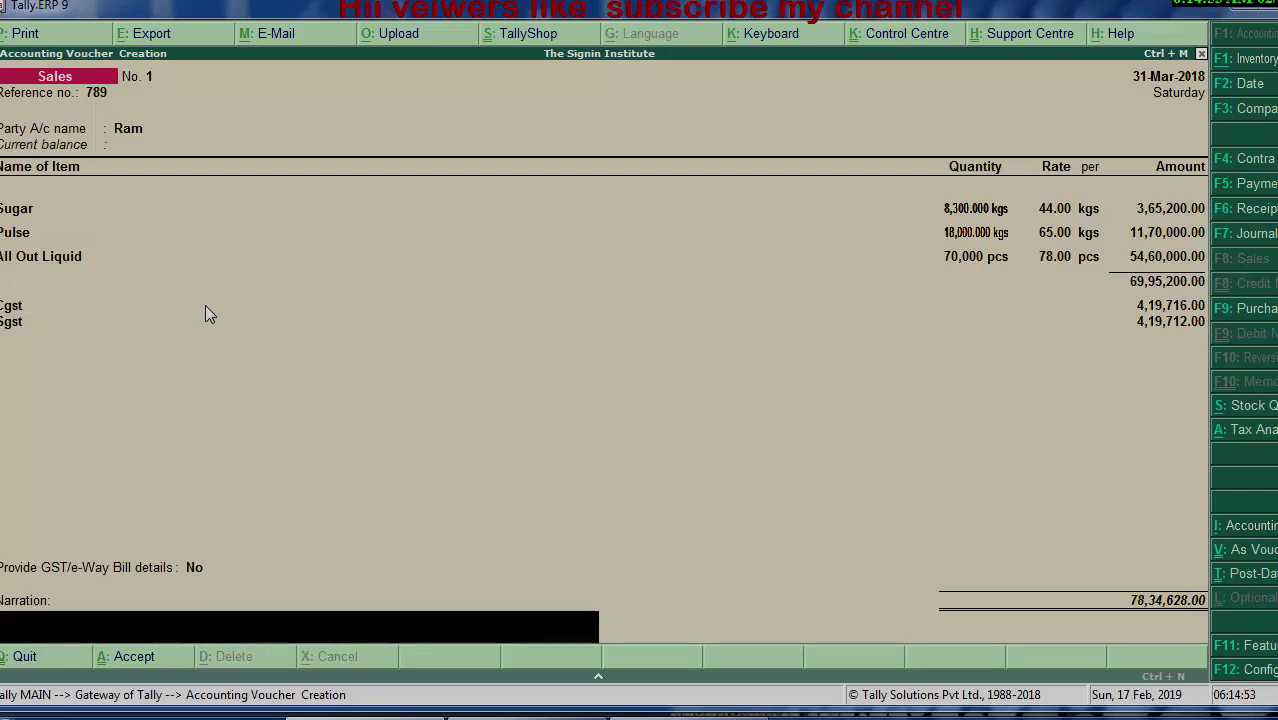
Step: Add narration 'he gooods have been sold' and save sales voucher 1
type("he g")
type("ooods h")
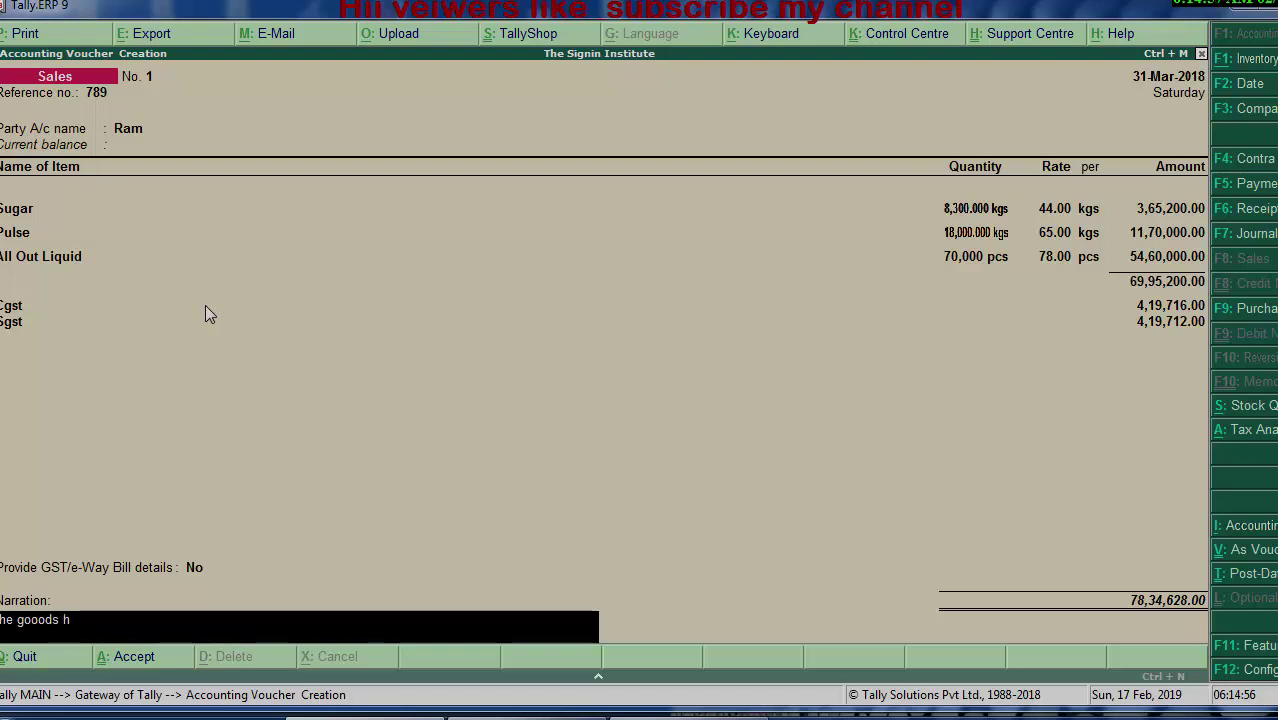
type("ave b")
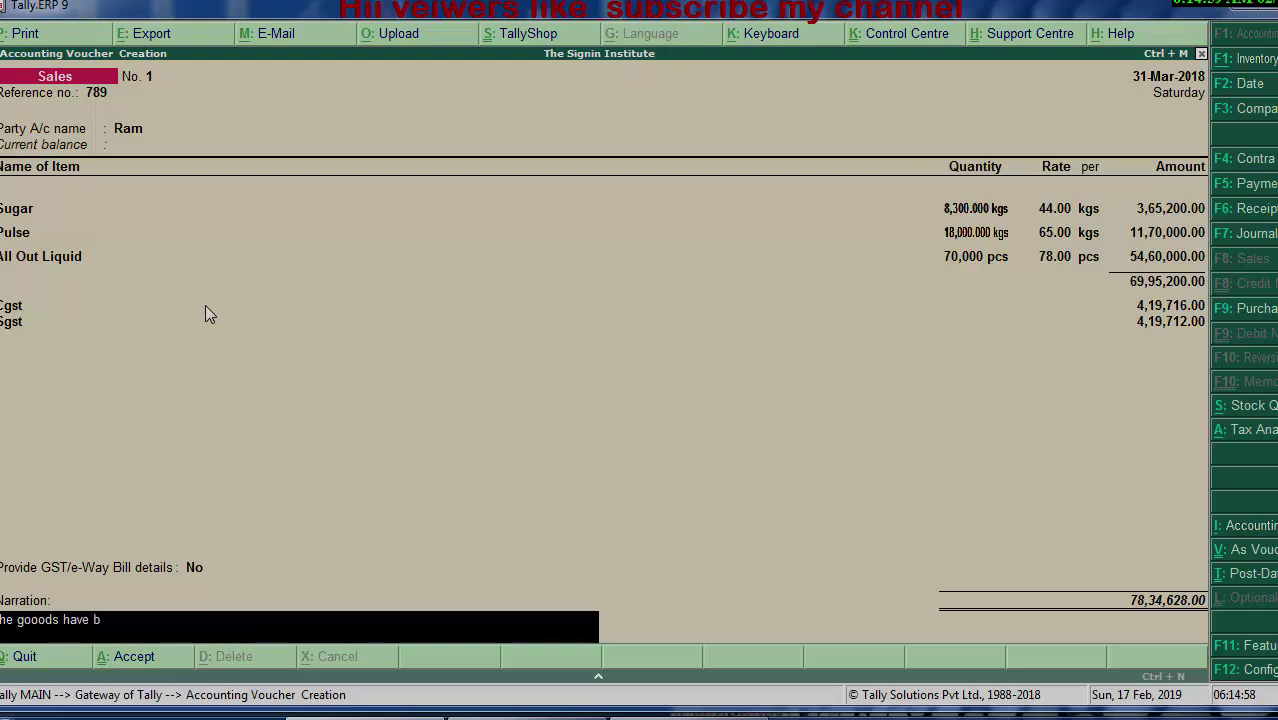
type("een so")
type("ld")
key("Return")
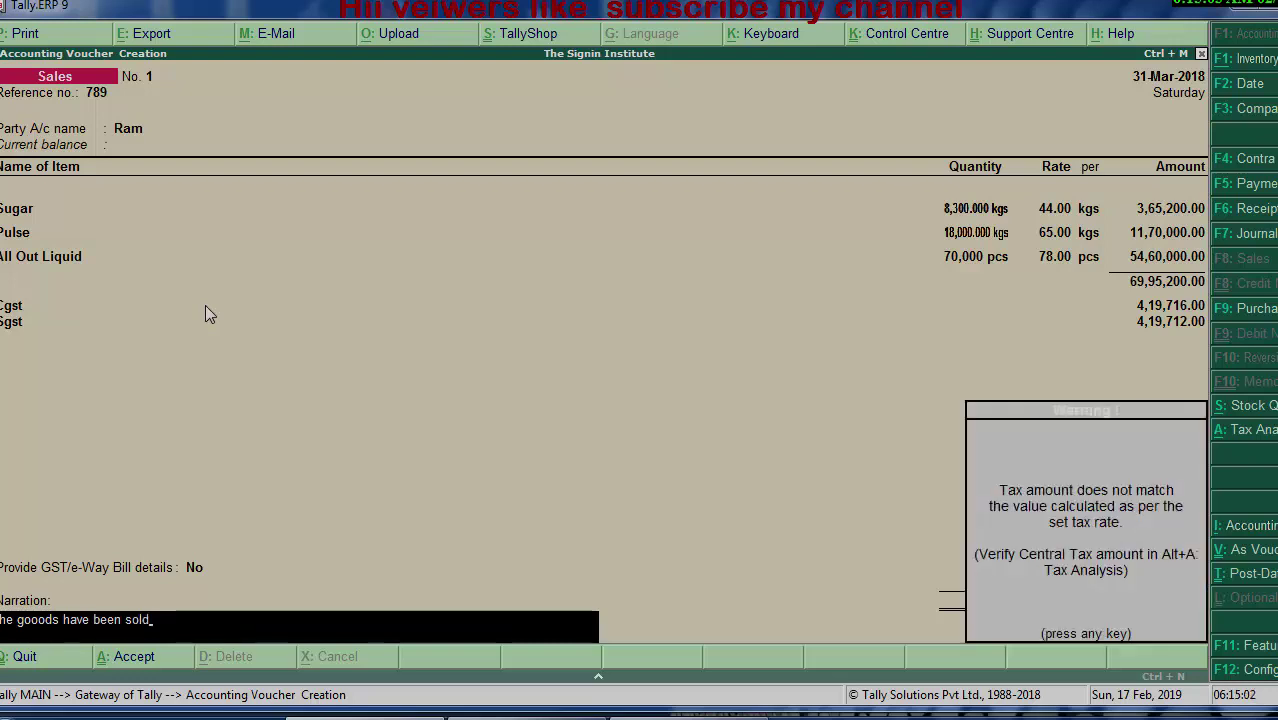
key("Return")
key("Return")
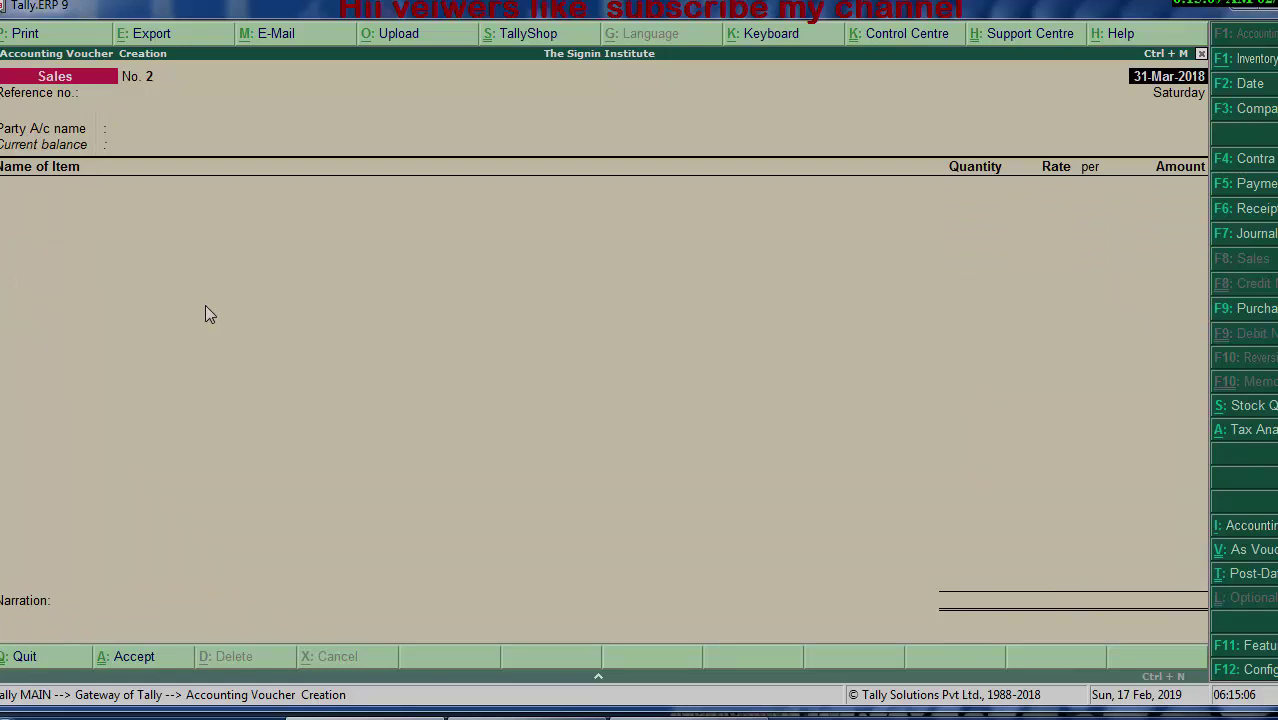
Step: Leave the open voucher, go to the Day Book, and reopen the 31-Mar-2018 sales entry for printing
key("Escape")
key("Return")
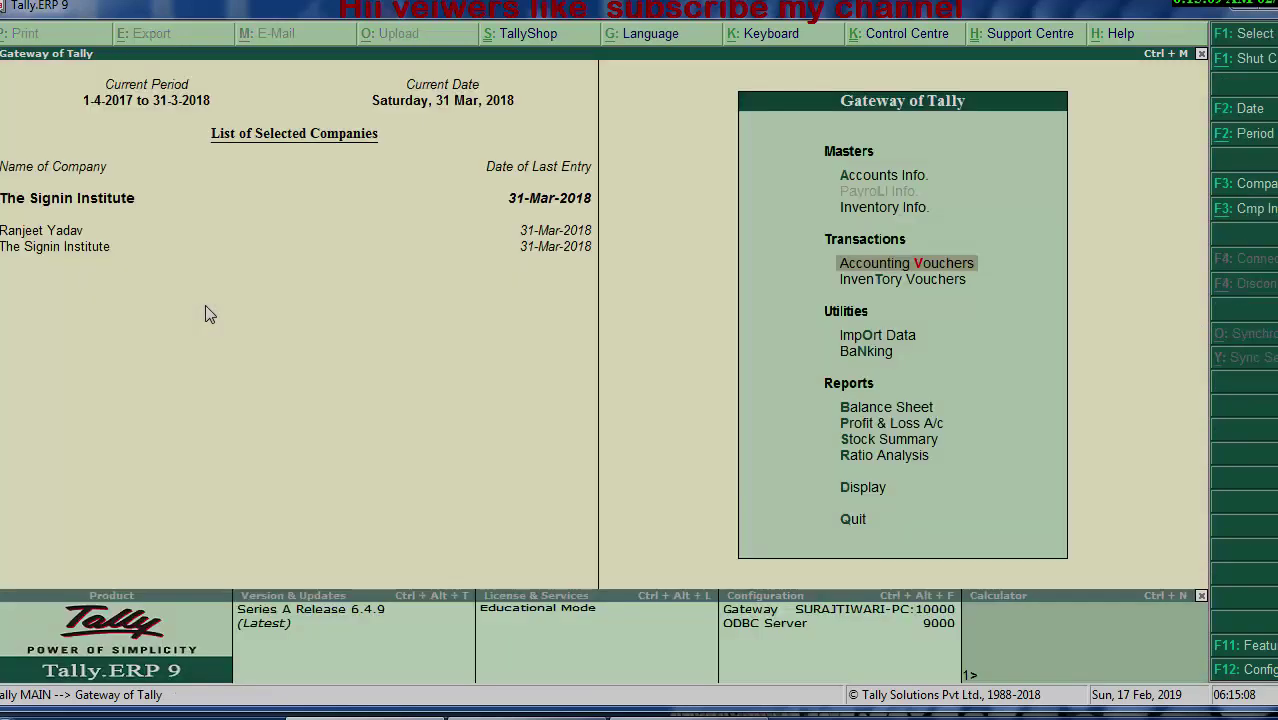
left_click(864, 492)
left_click(866, 497)
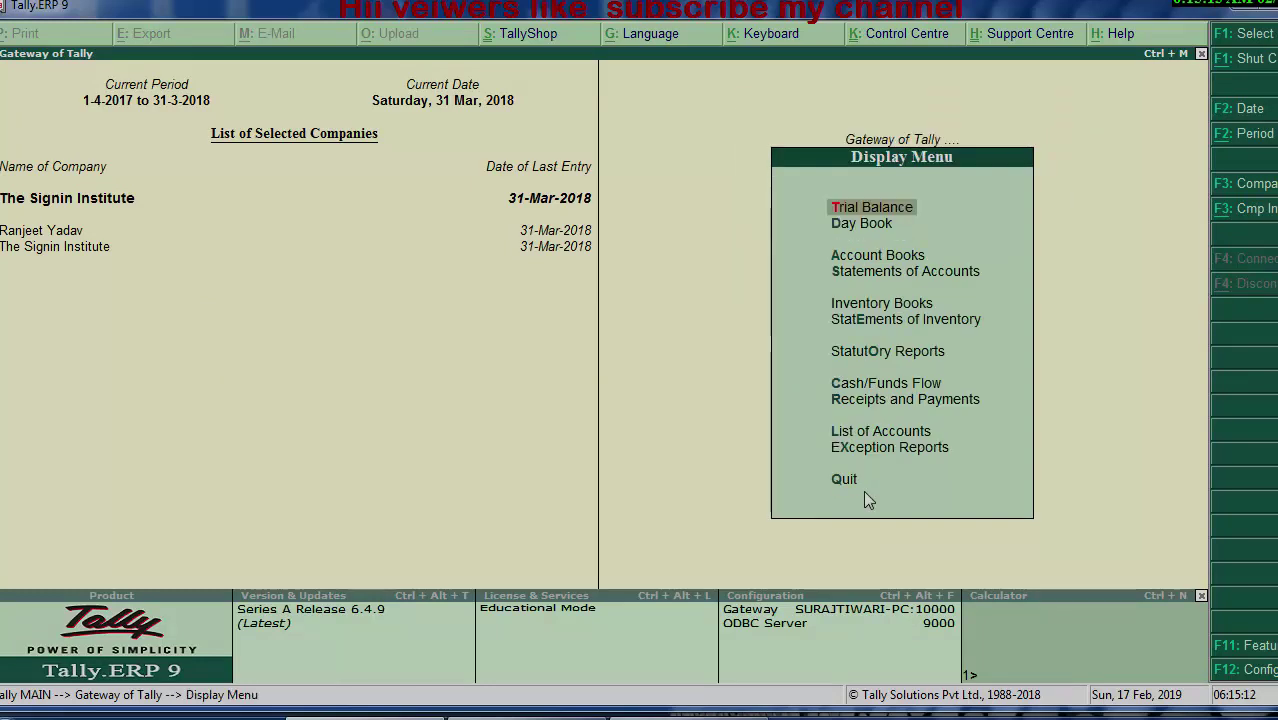
key("Down")
key("Return")
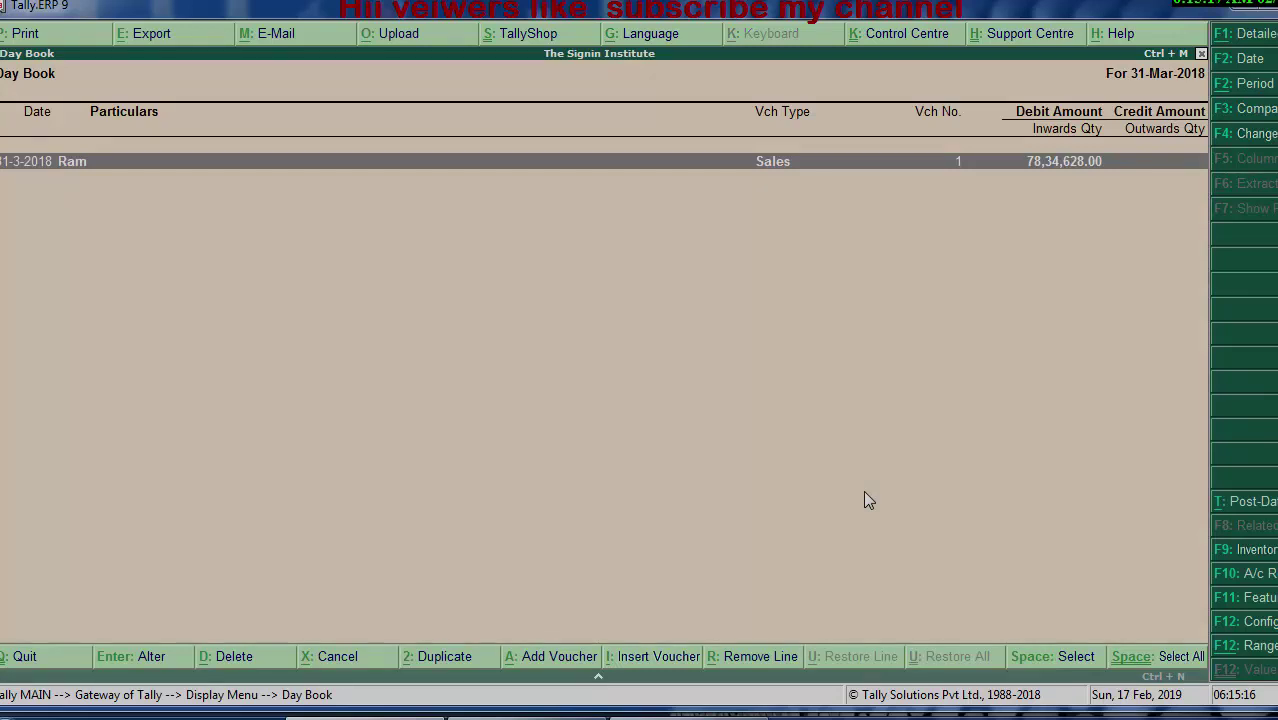
key("Return")
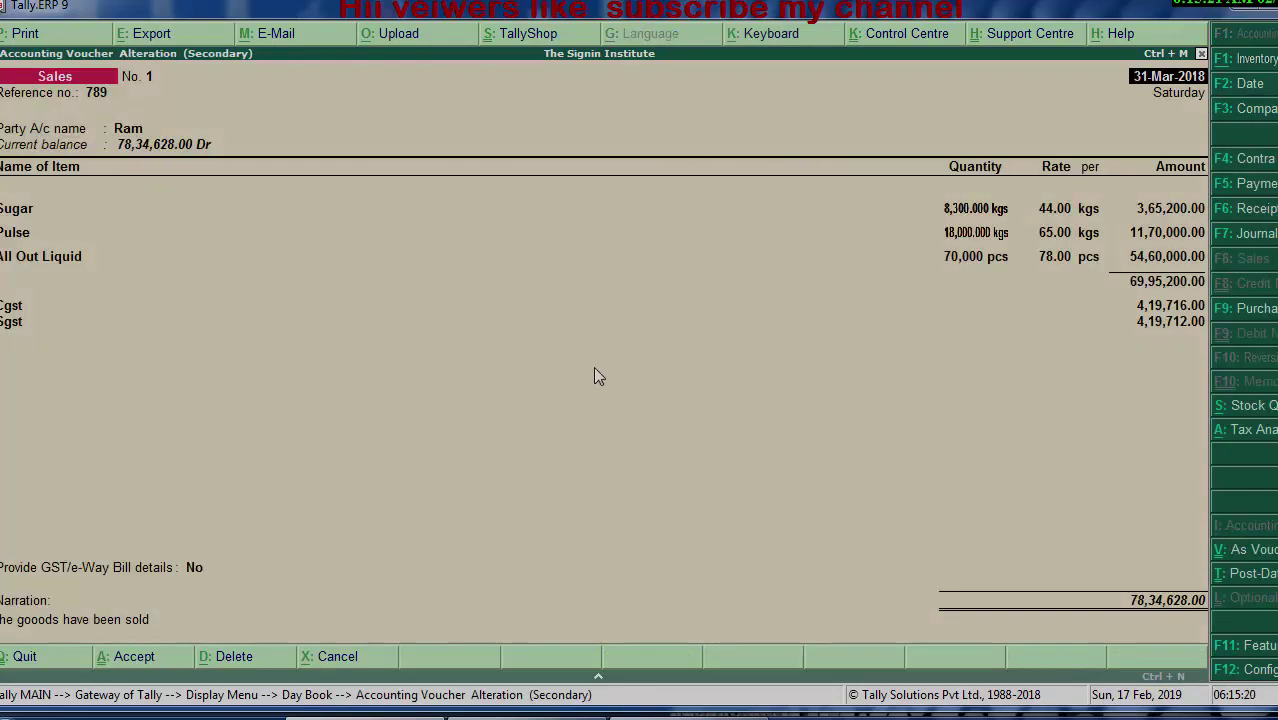
key("ctrl+a")
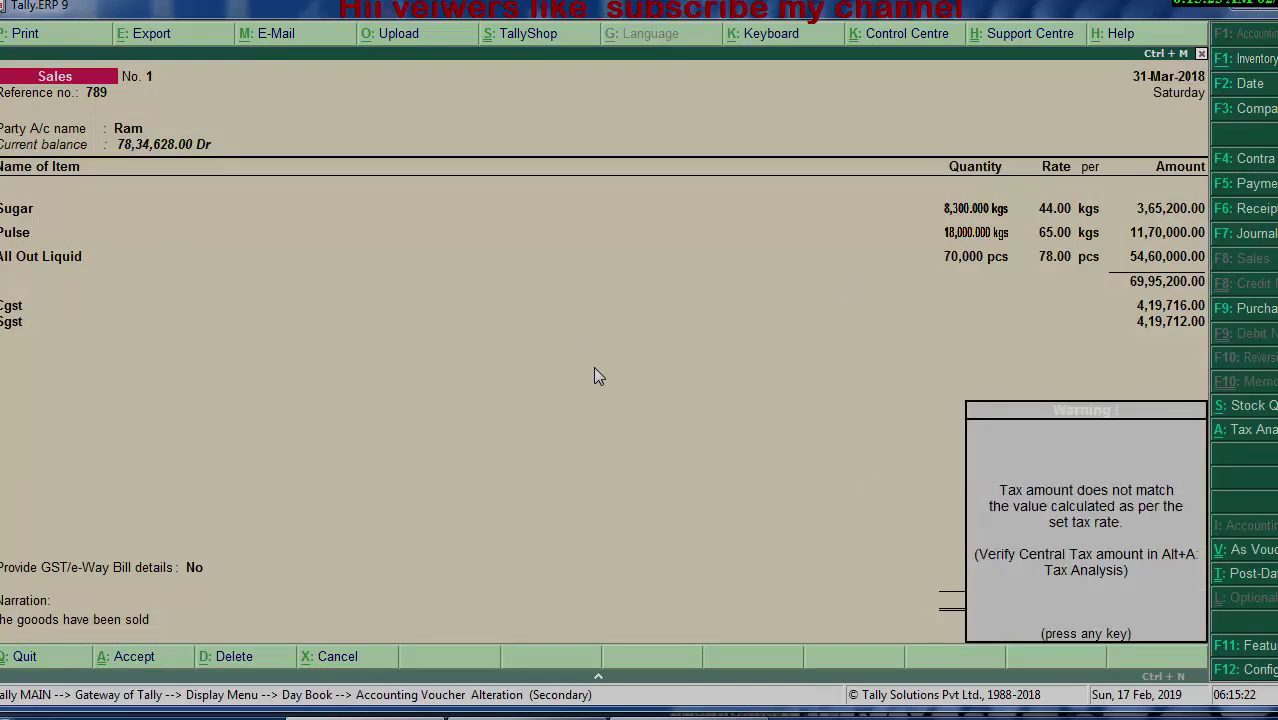
Step: Preview sales voucher No. 1's Tax Invoice zoomed, scrolling to check the ₹78,34,628.00 total and taxes
key("Return")
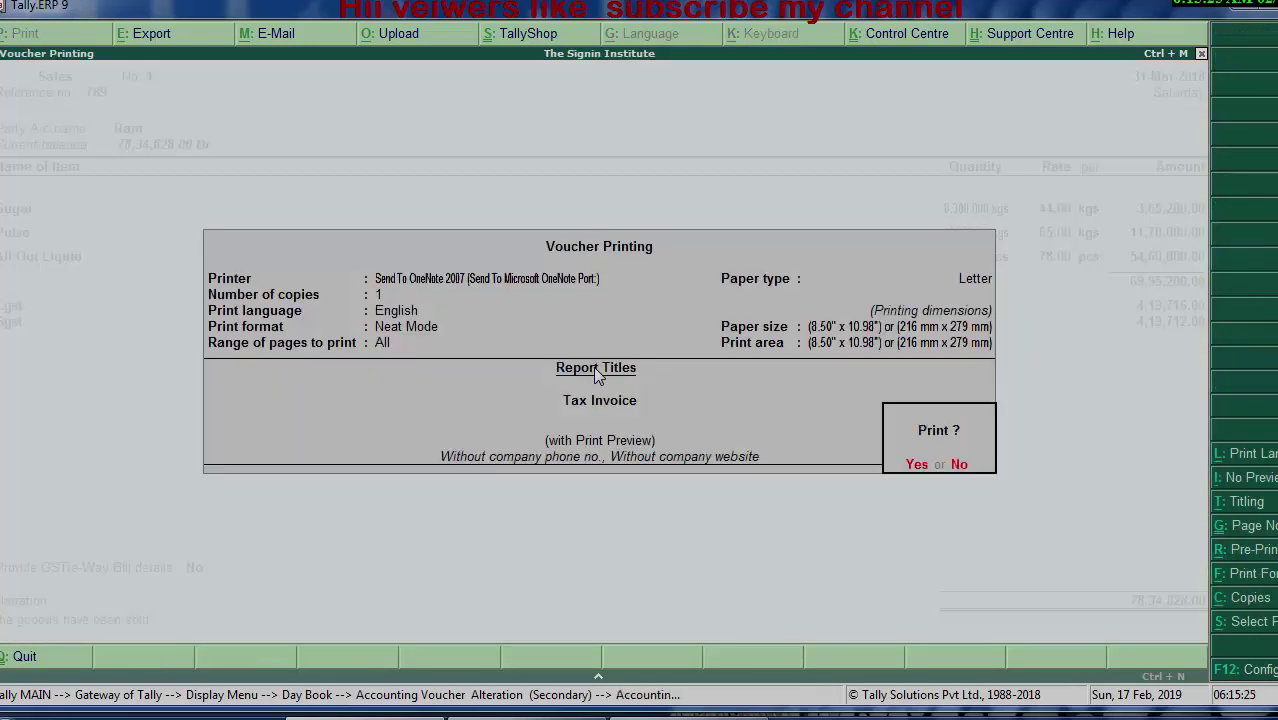
key("Return")
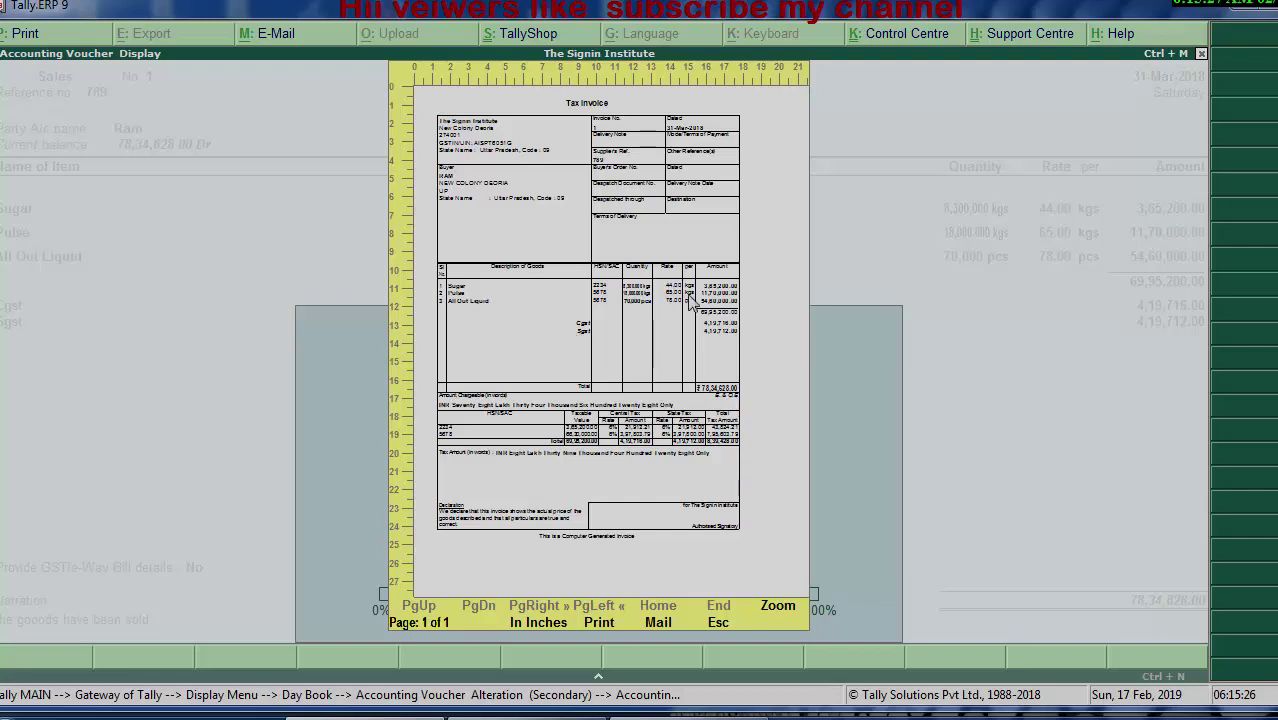
left_click(787, 612)
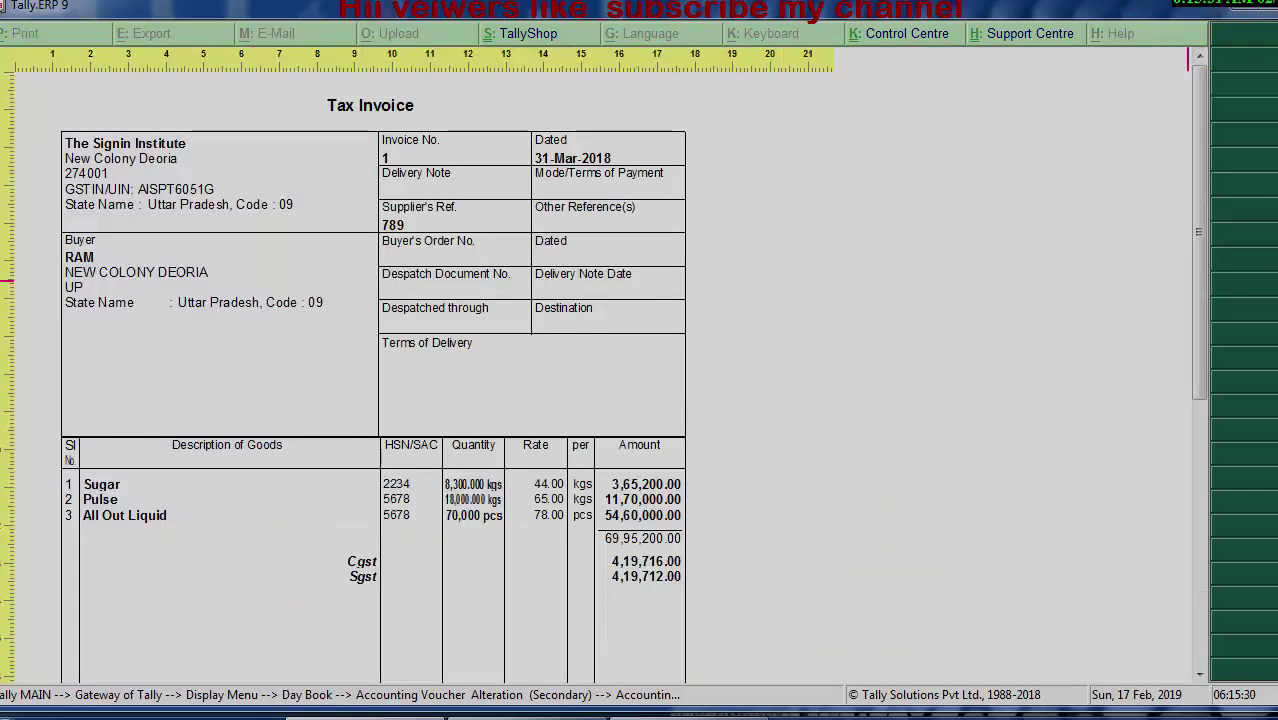
left_click_drag(1192, 195, 1181, 313)
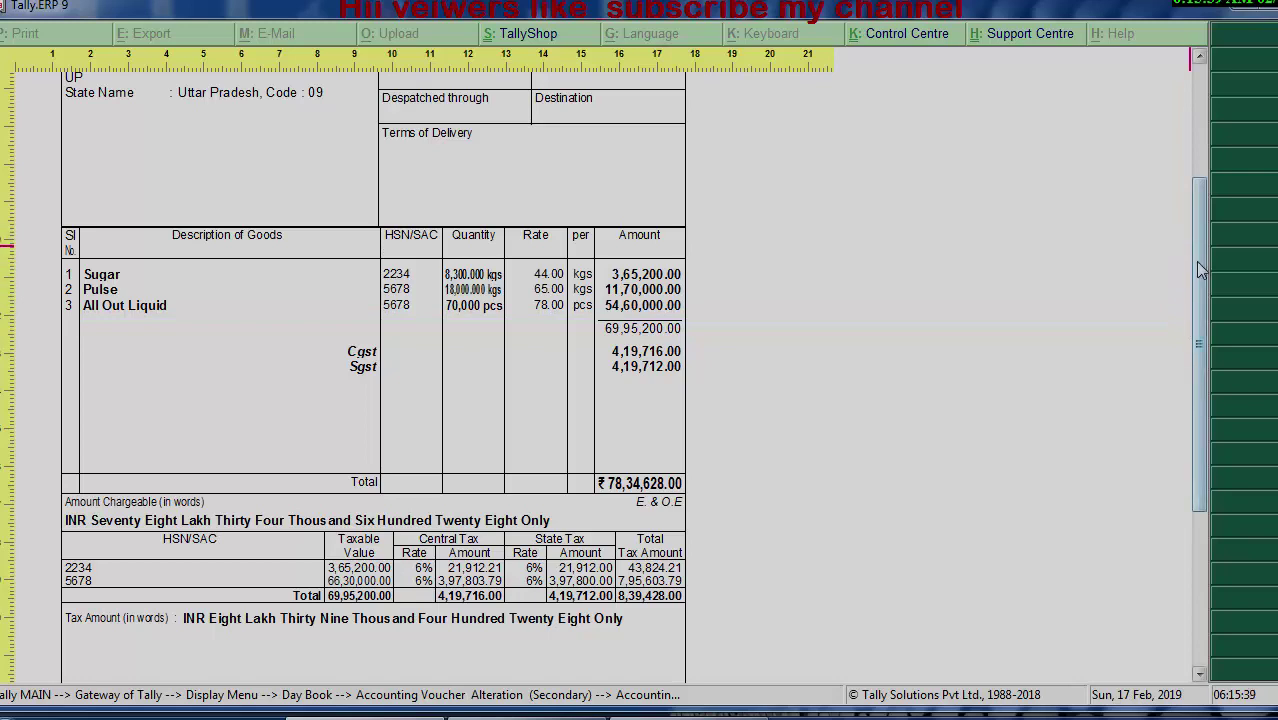
left_click_drag(1198, 265, 1212, 143)
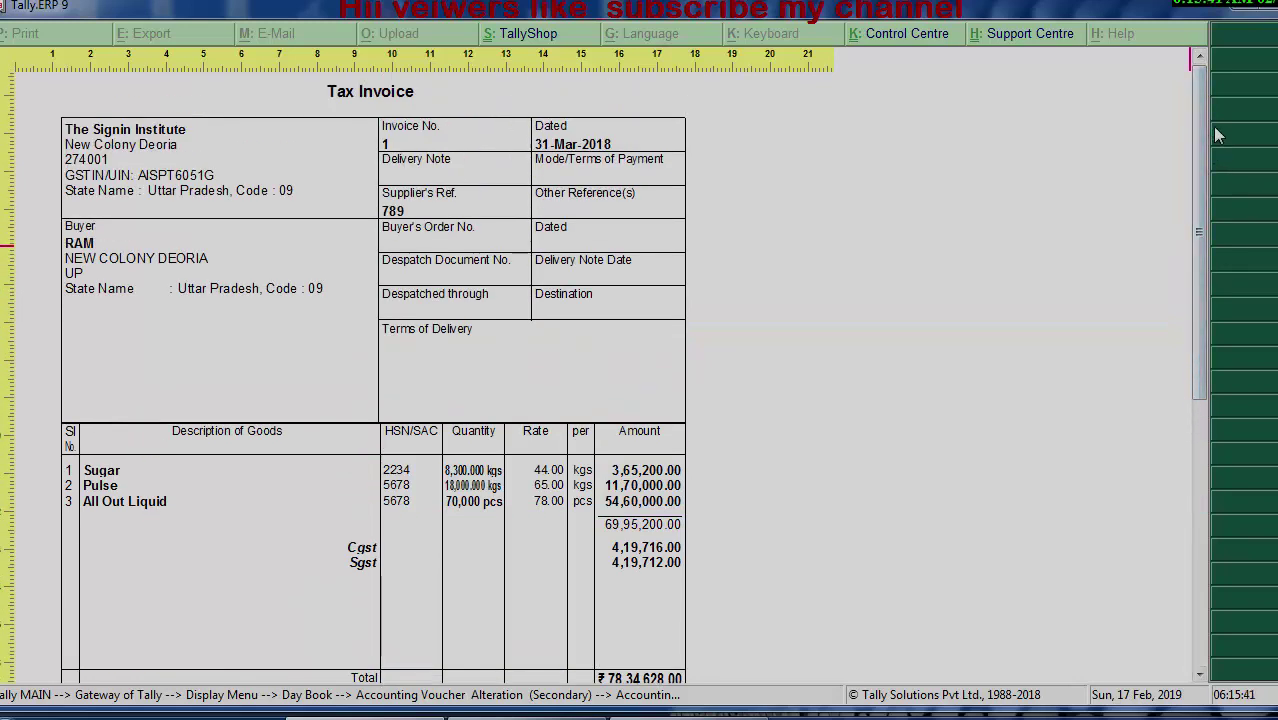
mouse_move(1195, 140)
left_mouse_down()
mouse_move(1199, 115)
mouse_move(1172, 385)
mouse_move(1140, 316)
mouse_move(1156, 206)
left_mouse_up()
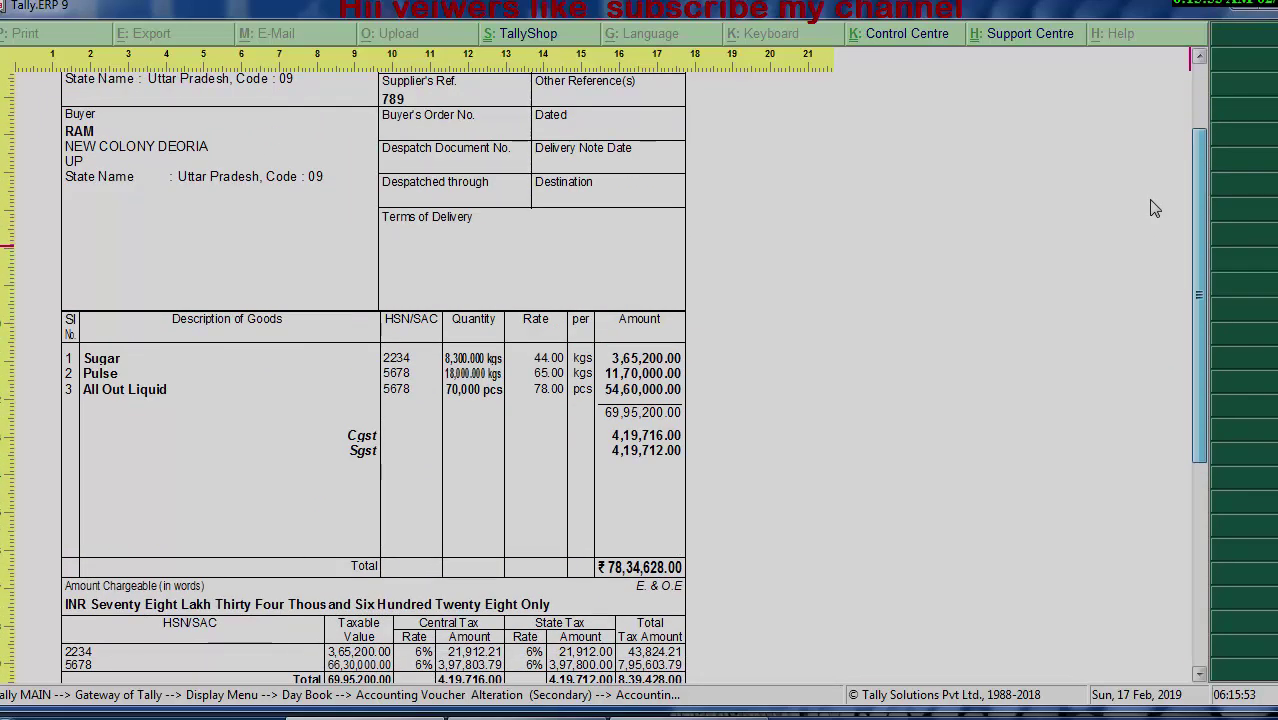
mouse_move(1155, 206)
left_mouse_down()
mouse_move(1157, 324)
mouse_move(1179, 115)
left_mouse_up()
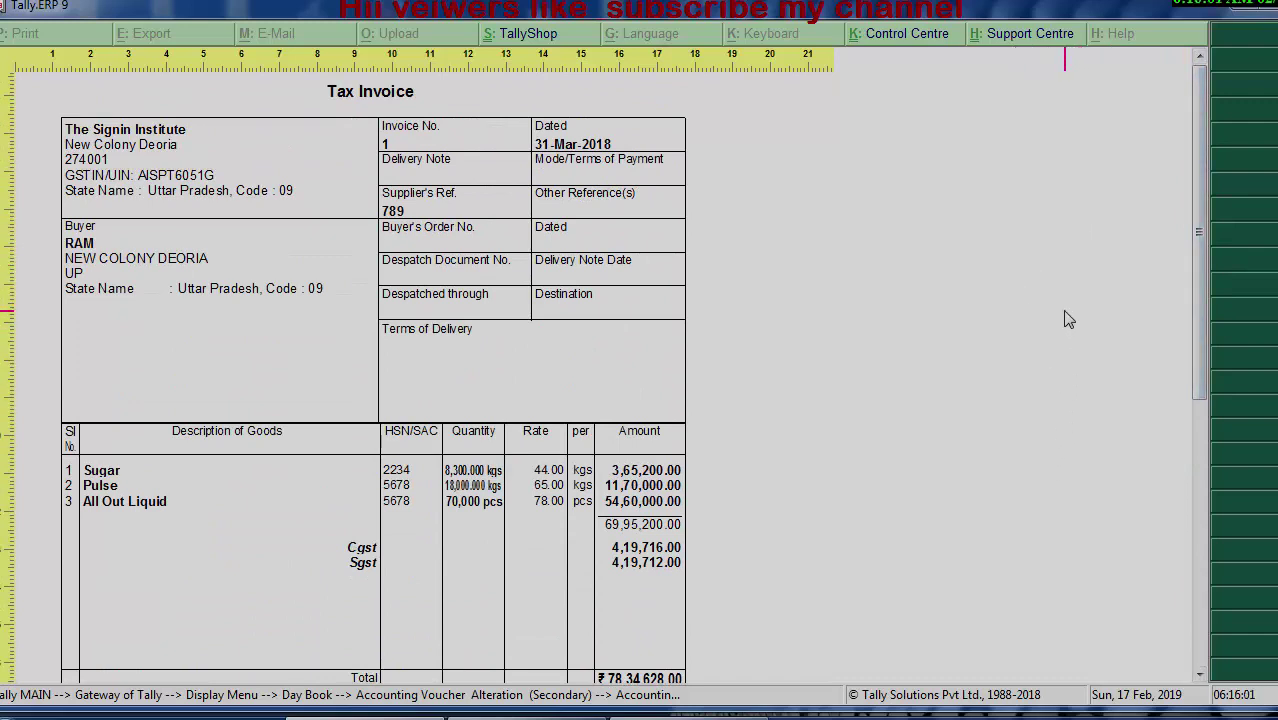
Step: Minimize Tally and launch Microsoft Office Excel 2007 maximized
left_click(1250, 15)
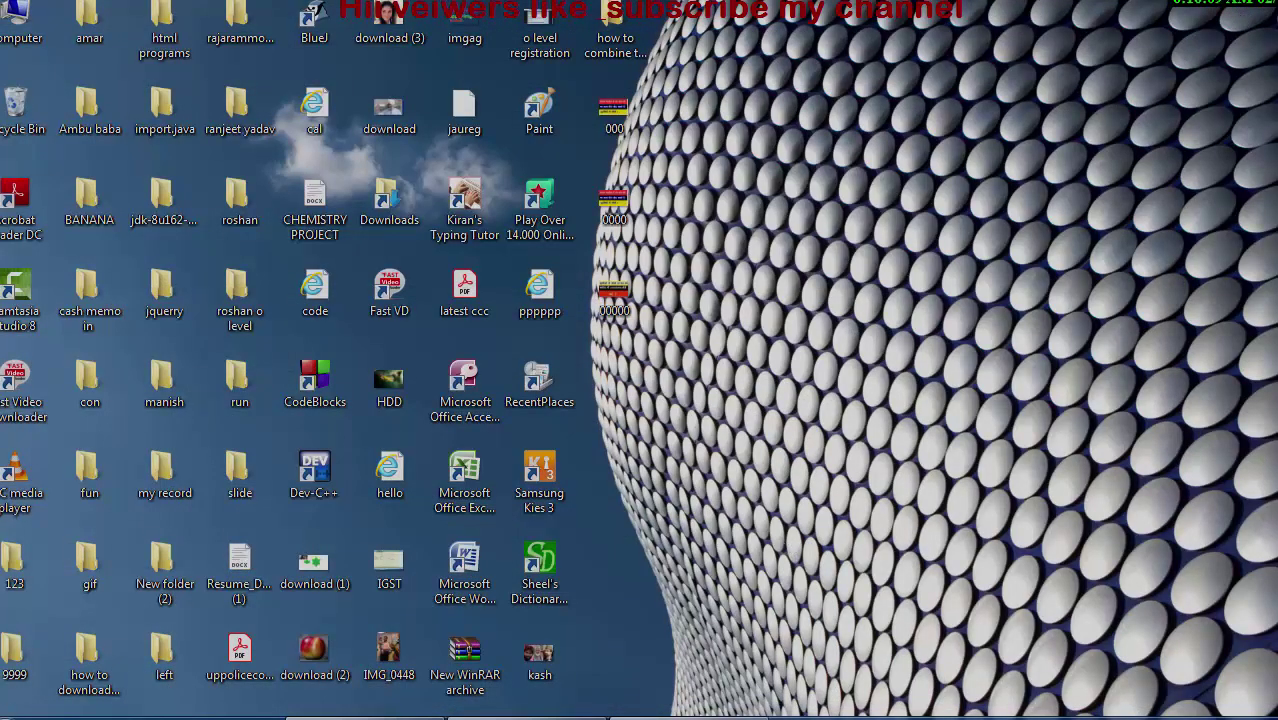
left_click(20, 715)
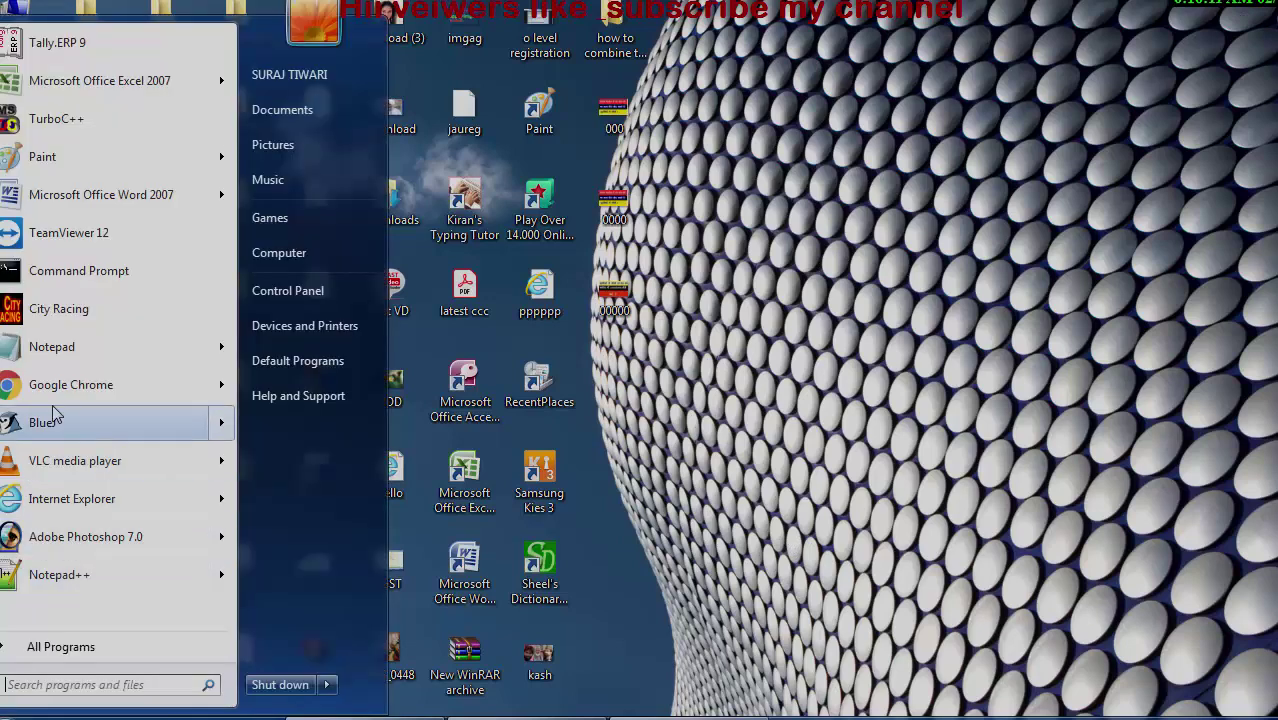
left_click(107, 89)
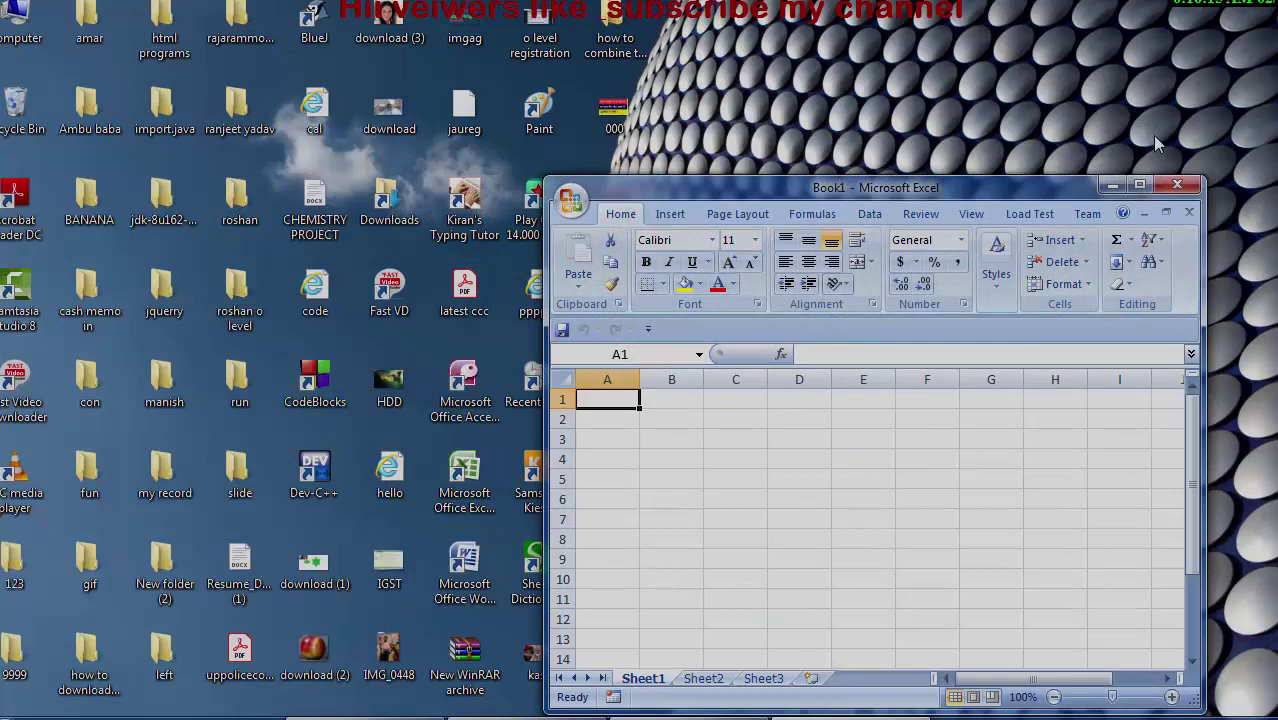
left_click(1139, 185)
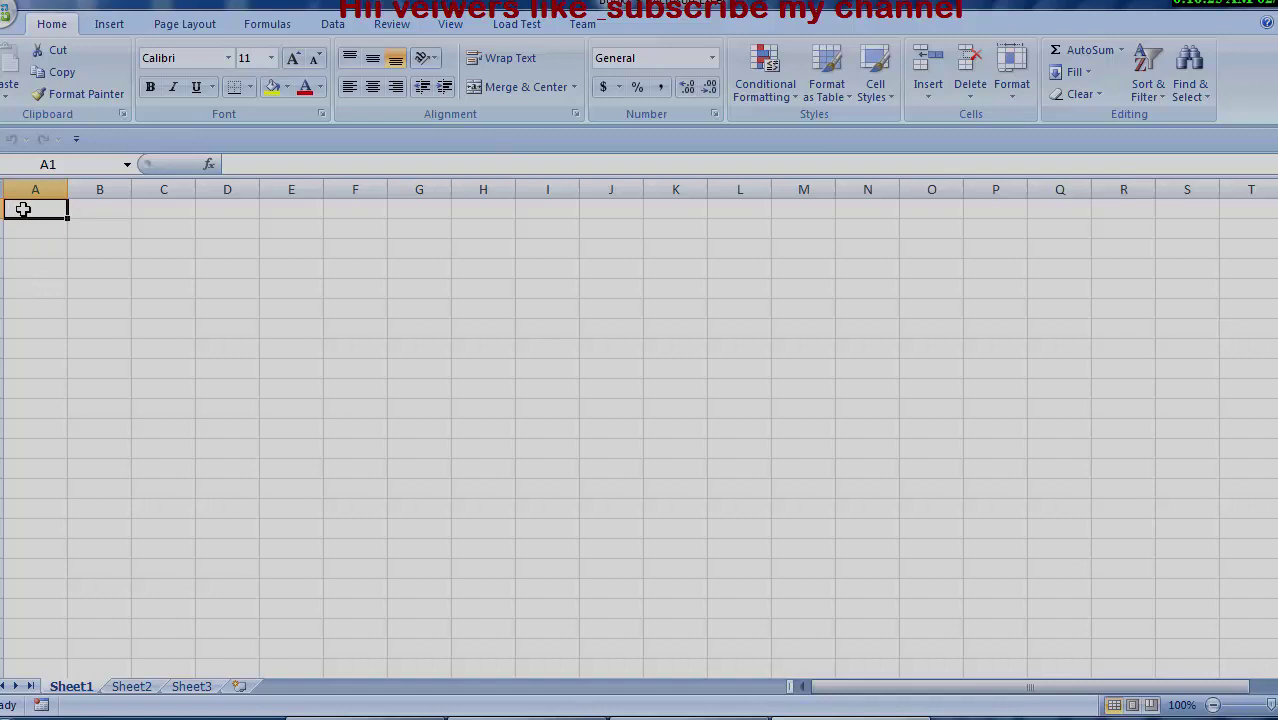
Step: Open the saved SSS MALL invoice workbook from Recent Documents and scroll through its items
left_click(8, 10)
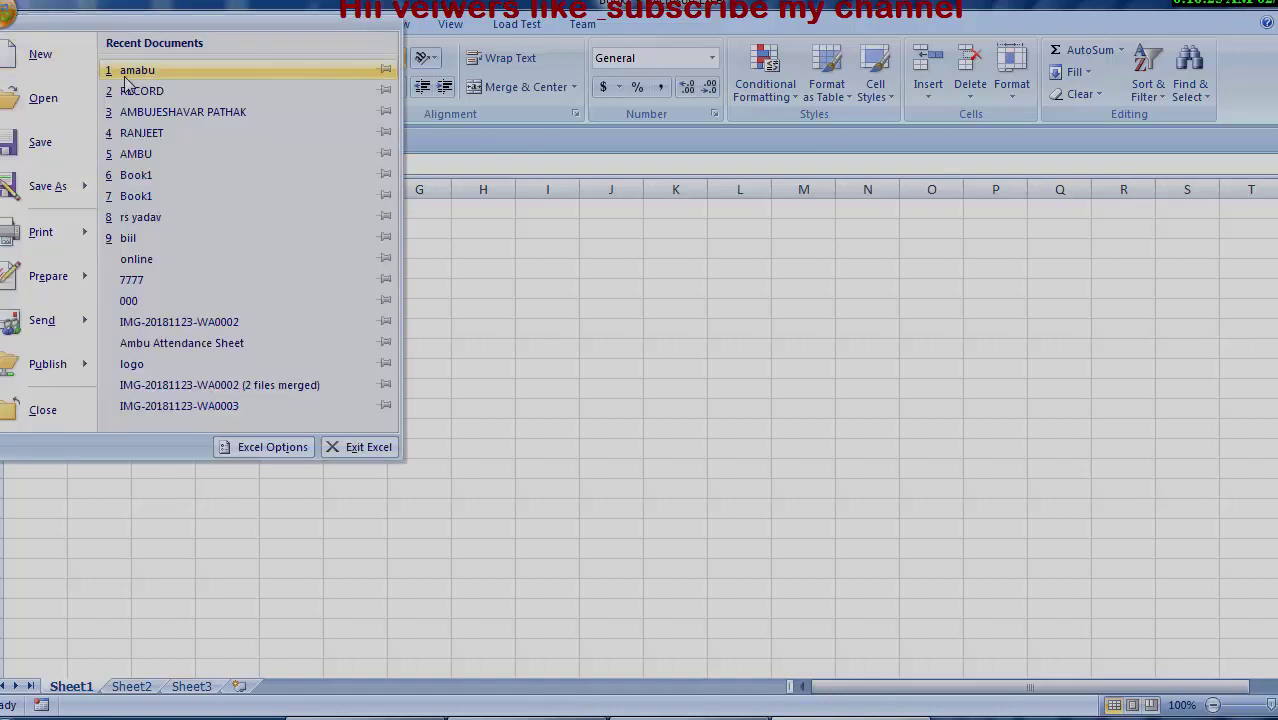
left_click(155, 116)
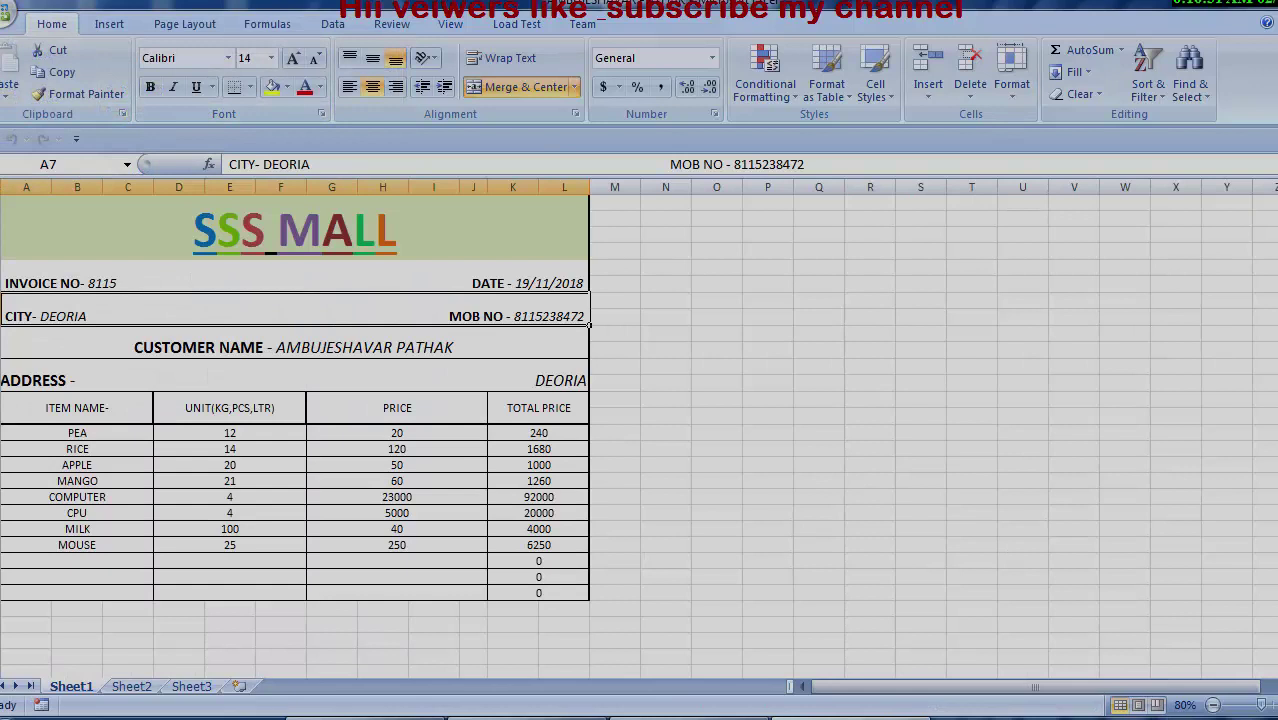
left_click_drag(1275, 480, 1275, 488)
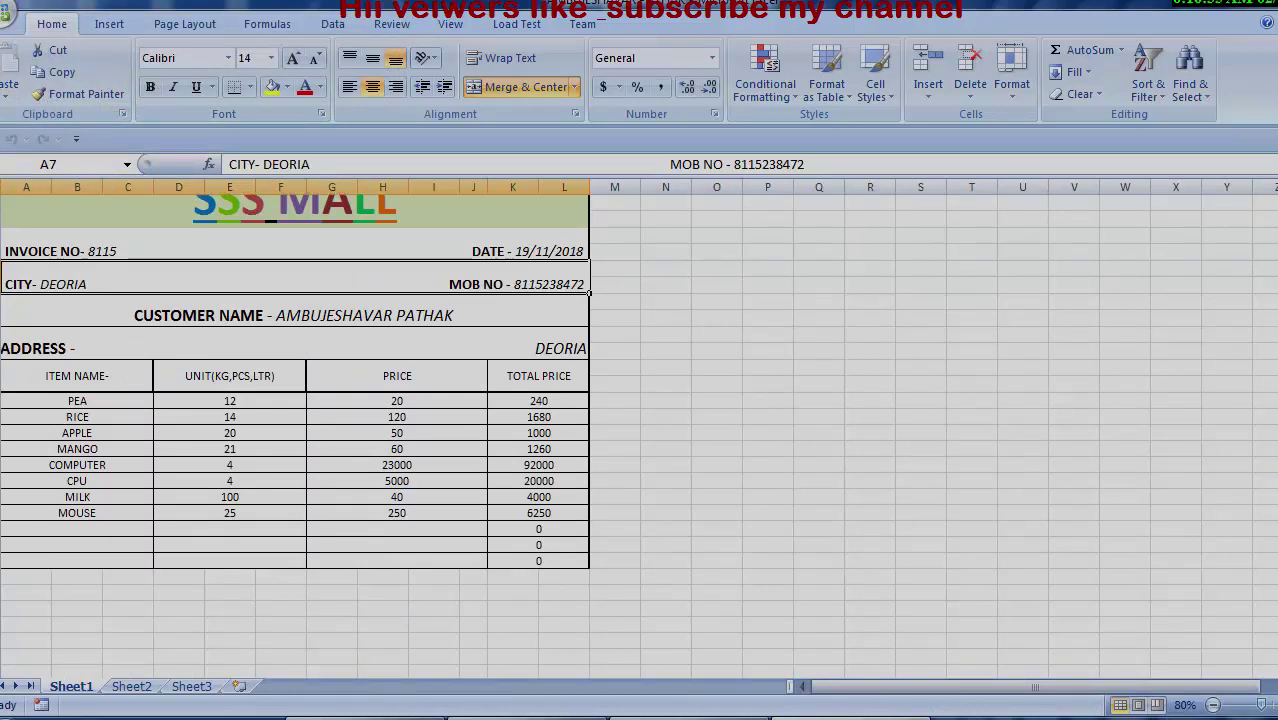
mouse_move(1055, 670)
left_mouse_down()
mouse_move(970, 693)
mouse_move(984, 506)
left_mouse_up()
left_click(666, 440)
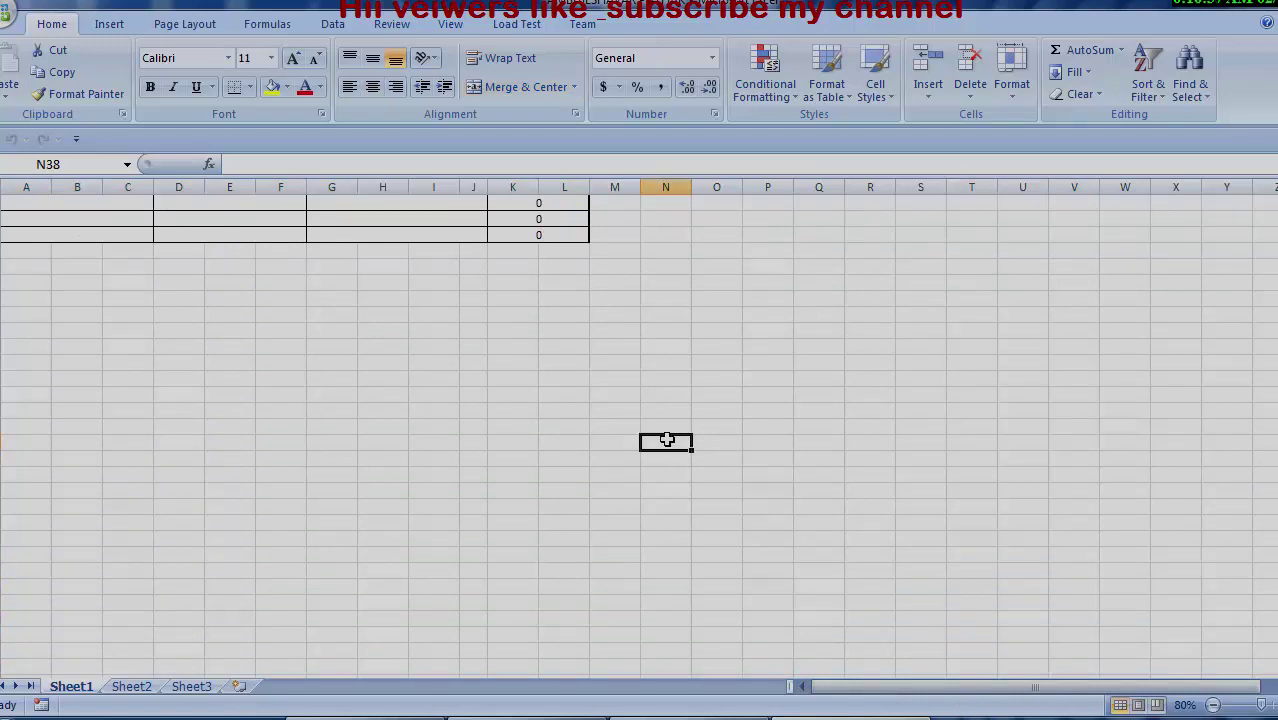
key("Up")
key("Up")
key("Up")
key("Up")
key("Up")
key("Up")
key("Up")
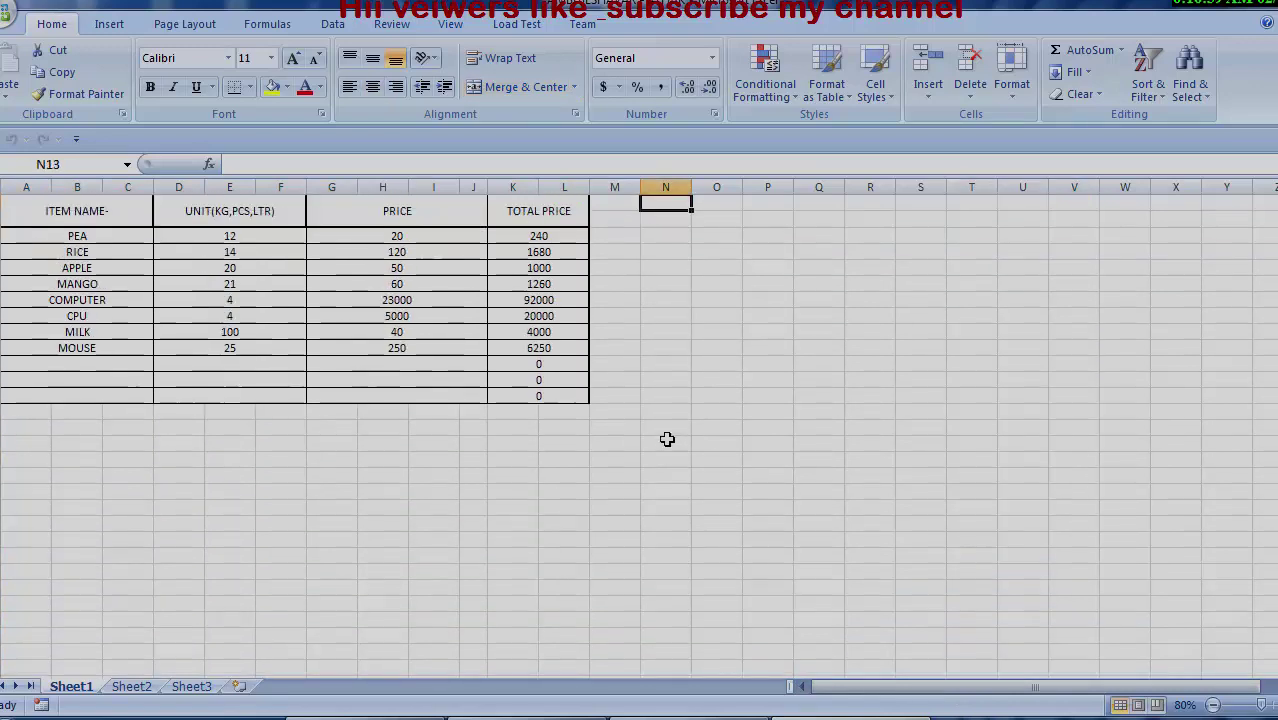
key("Up")
key("Up")
key("Up")
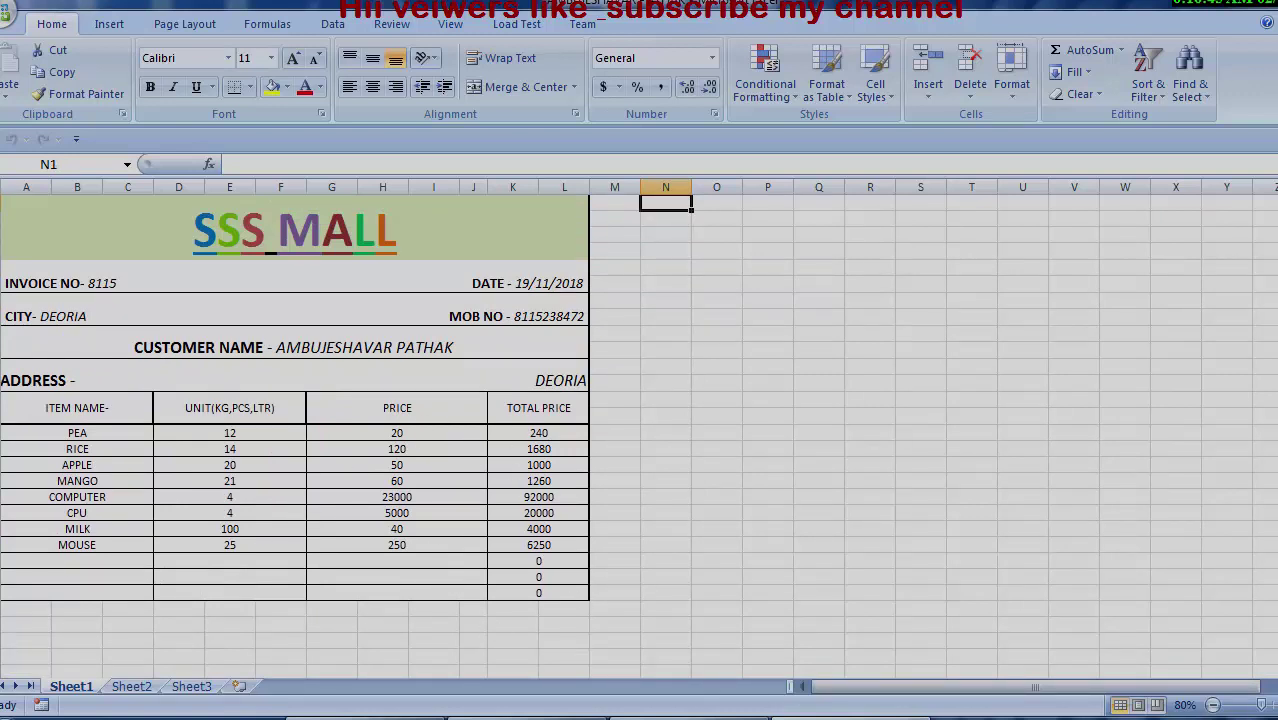
Step: In a new blank workbook, enter headers Sub, Ram, shyam, sachin, Ramesh, vomesh across A1:F1
left_click(11, 57)
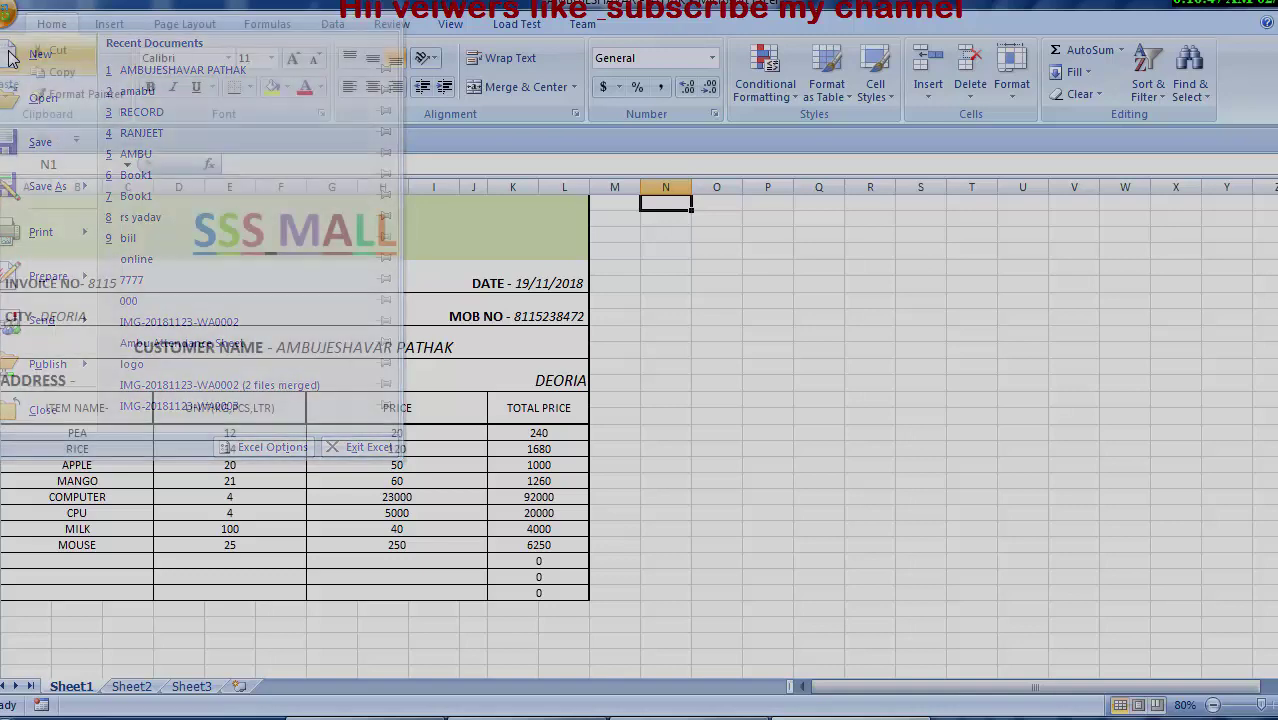
left_click(1065, 633)
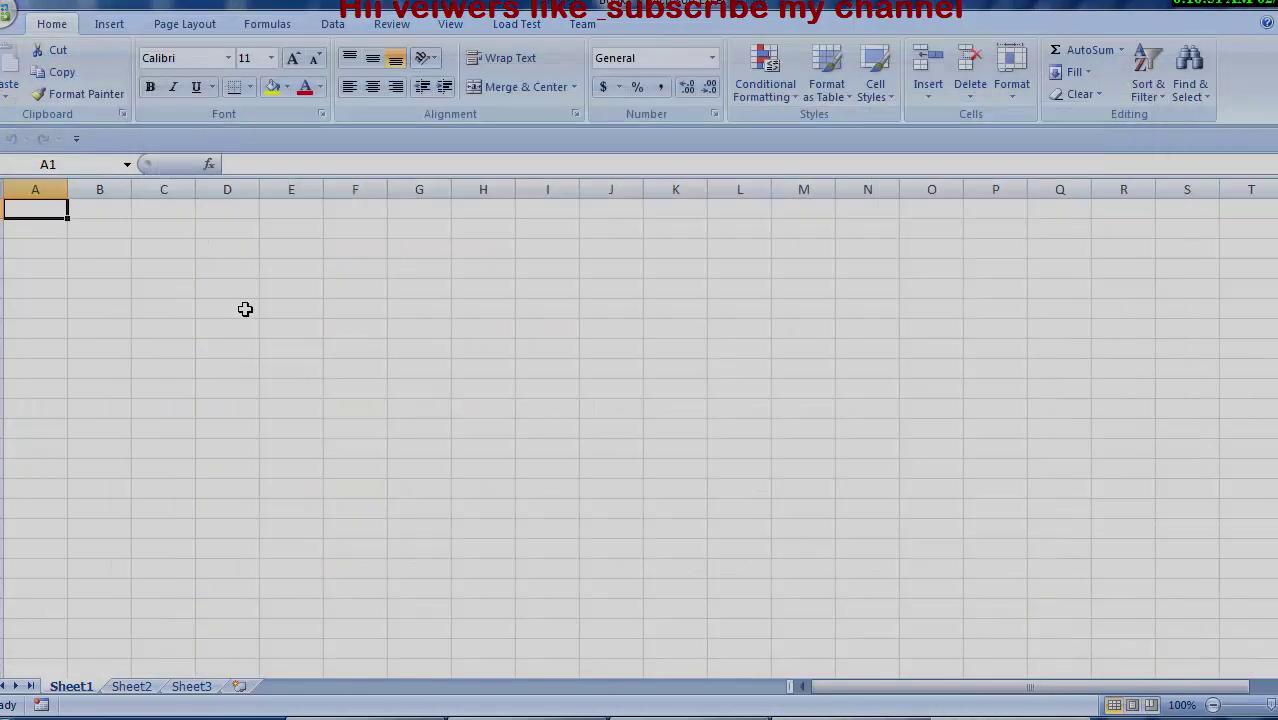
type("Su")
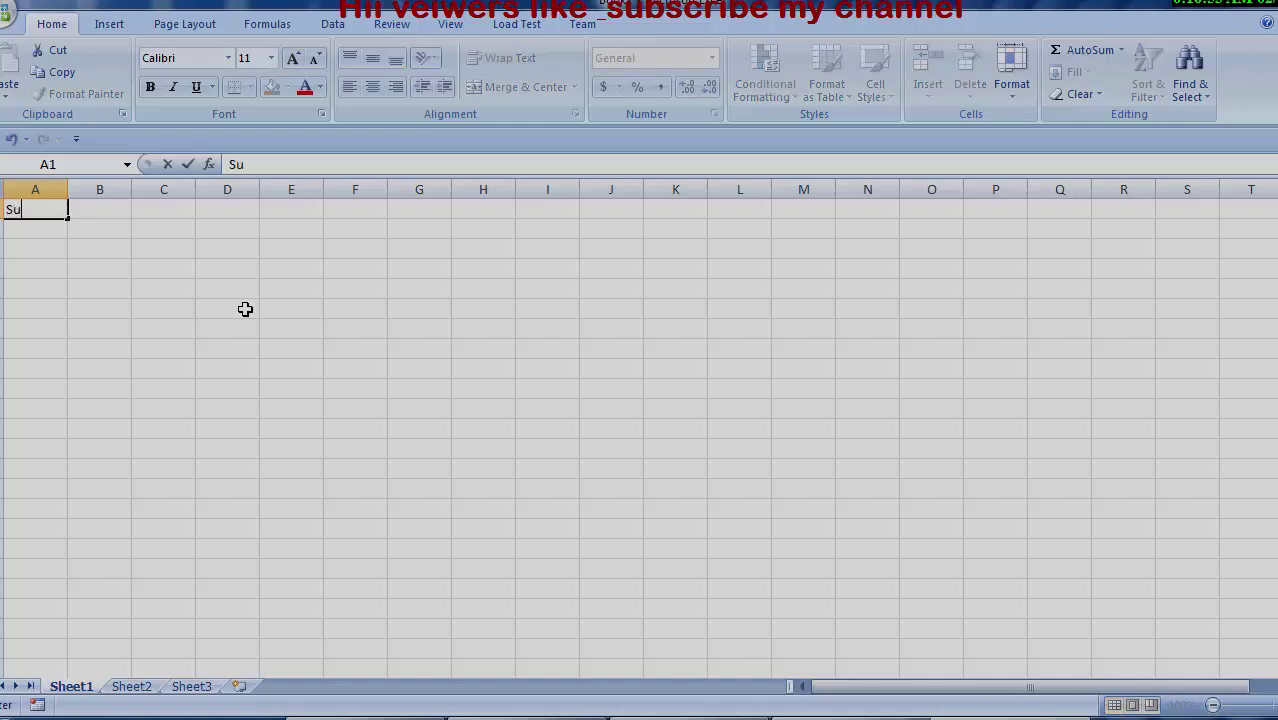
type("b")
key("Tab")
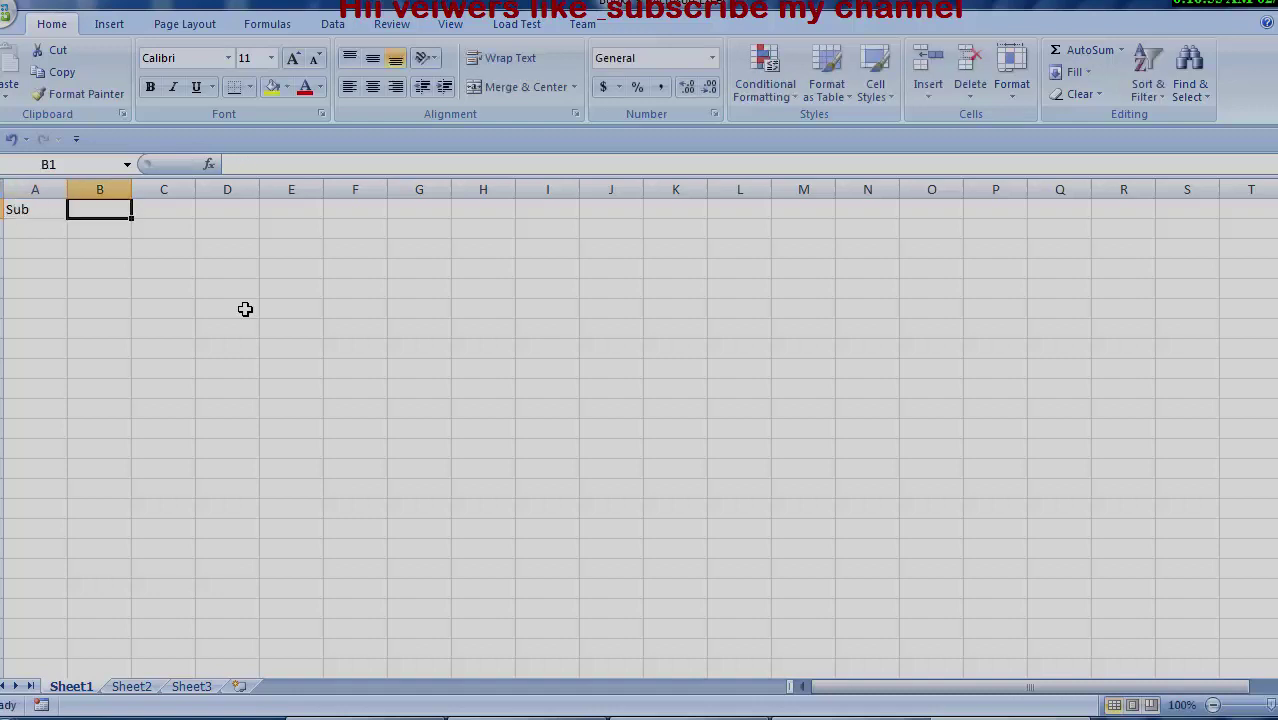
type("Ram")
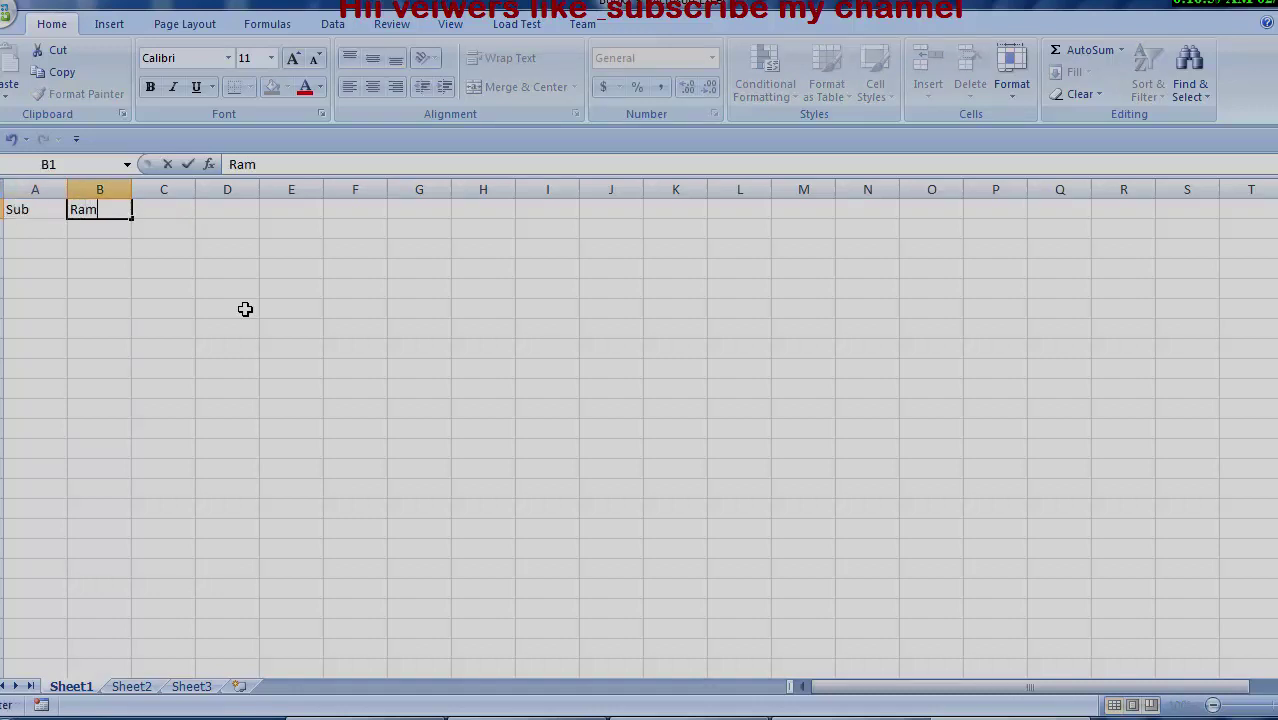
key("Tab")
type("sh")
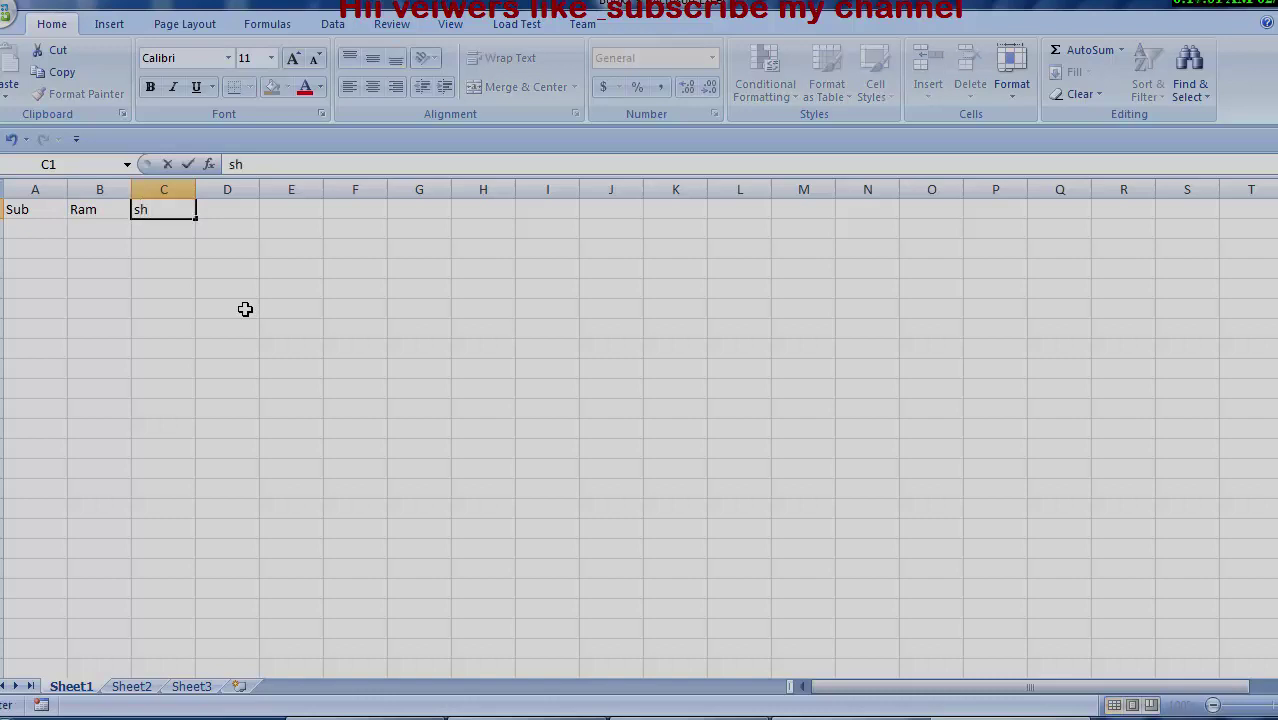
type("ya")
type("m")
left_click(207, 205)
type("sac")
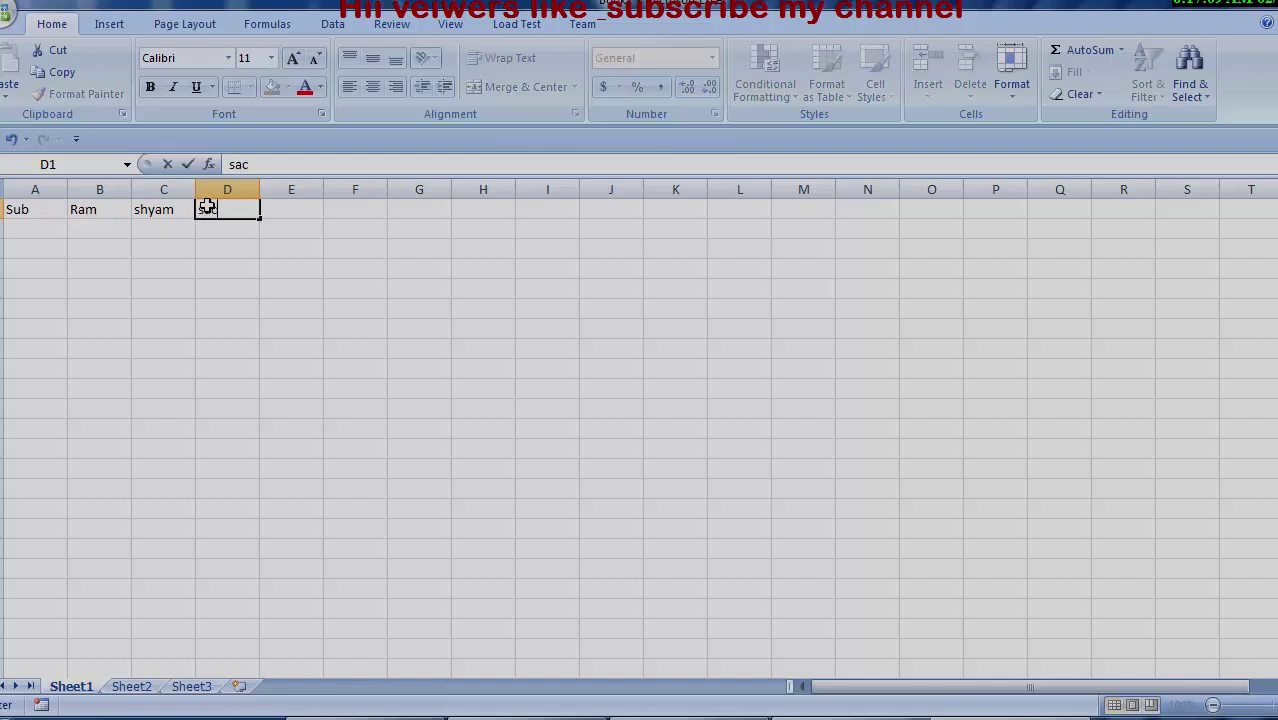
type("hin")
key("Tab")
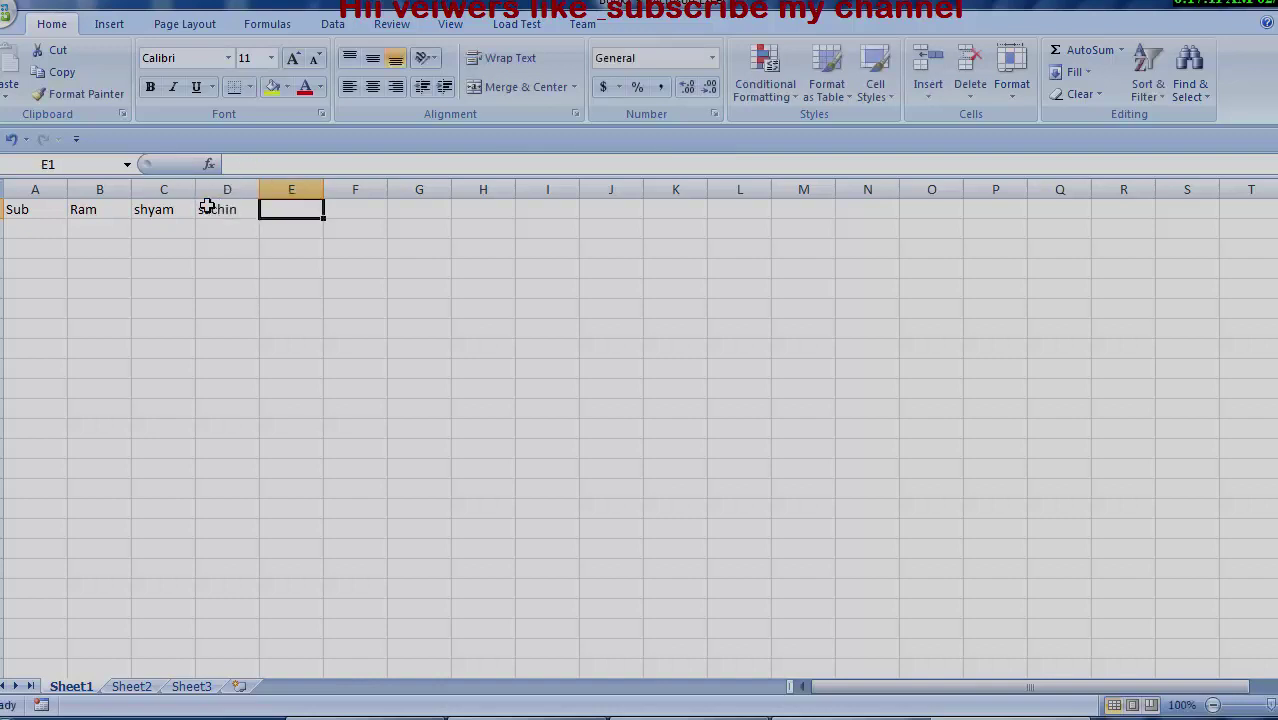
type("Ra")
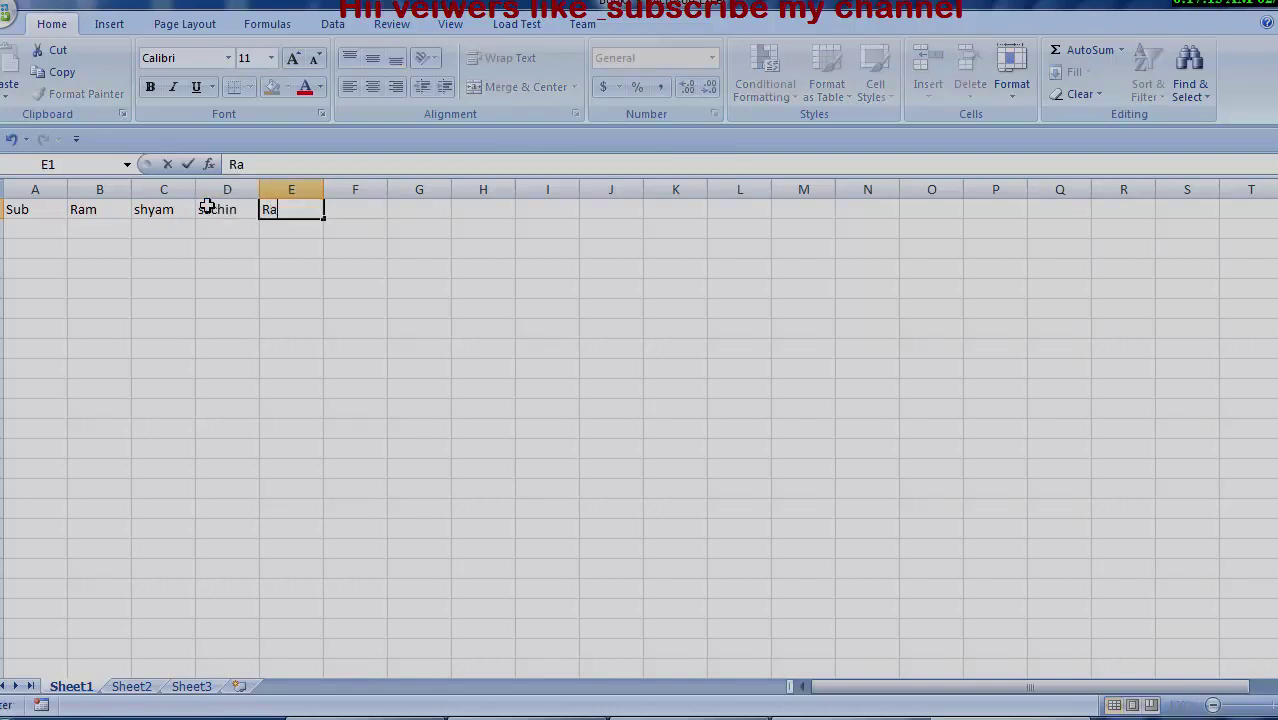
type("mesh")
key("Tab")
type("vo")
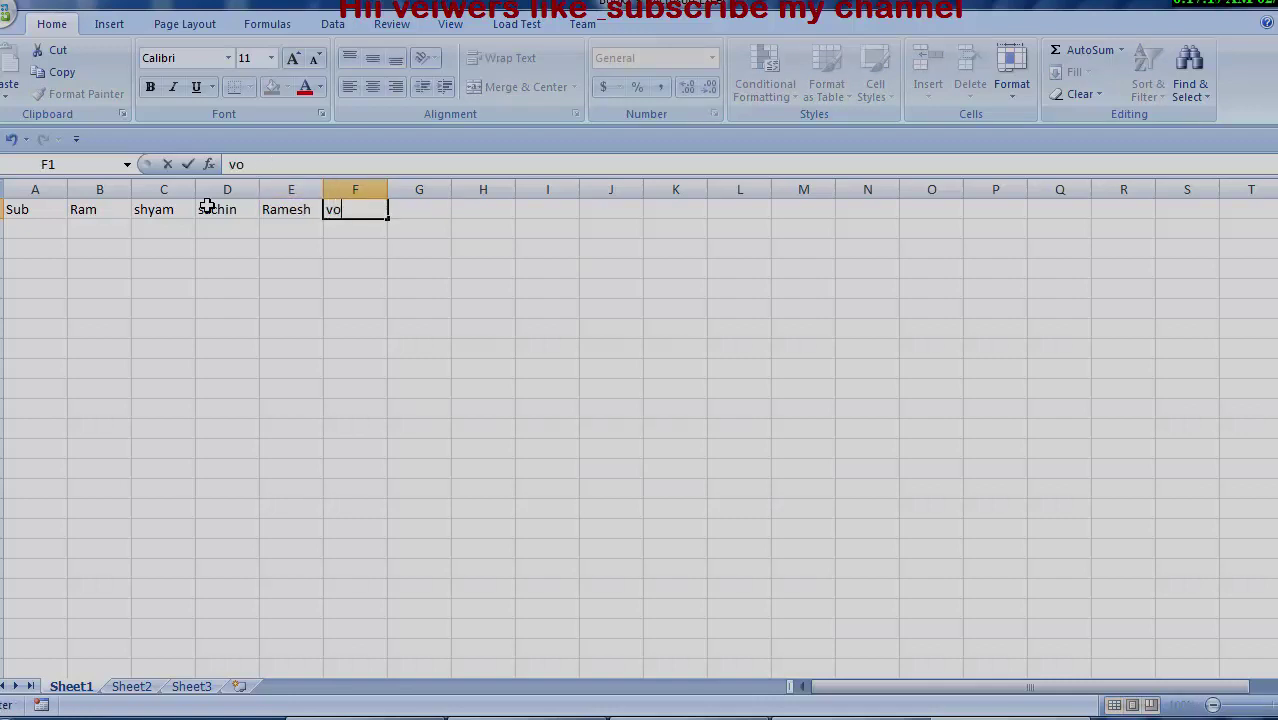
type("mesh")
left_click(440, 210)
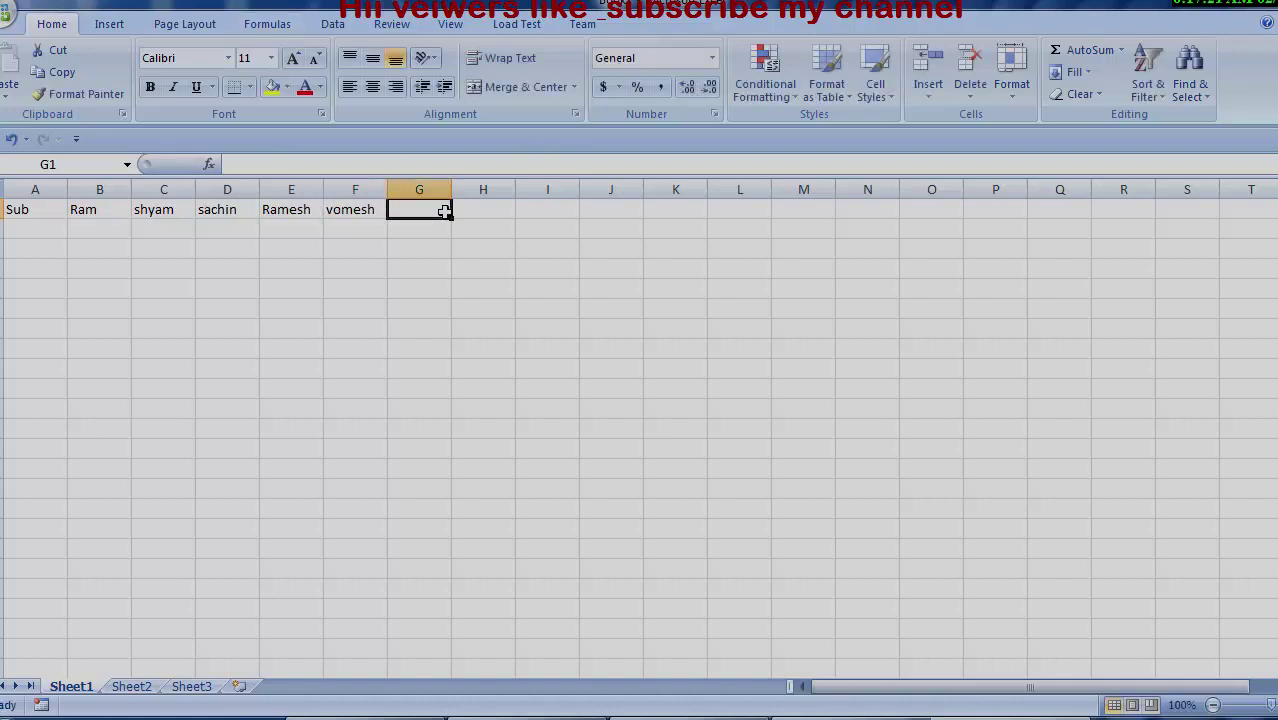
Step: Enter the heading Obtained in G1
type("T")
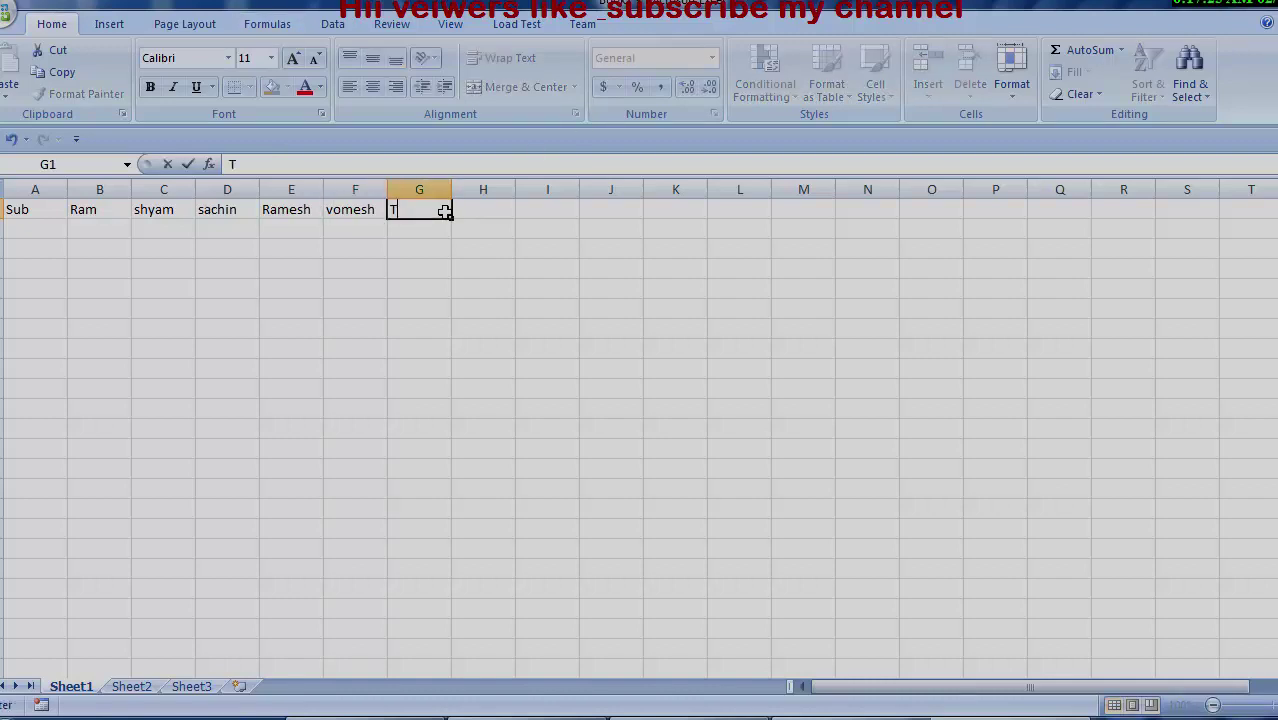
type("o")
key("BackSpace")
key("BackSpace")
type("Ob")
key("BackSpace")
type("btain")
type("ed")
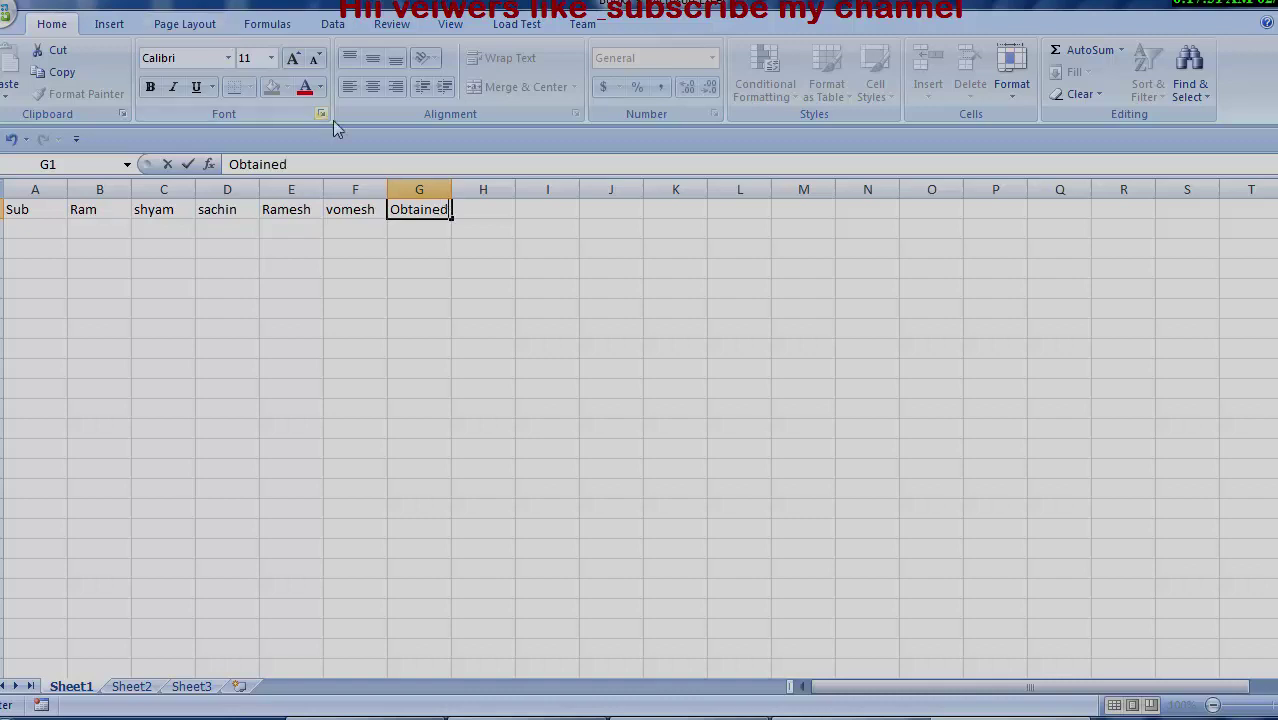
left_click(331, 214)
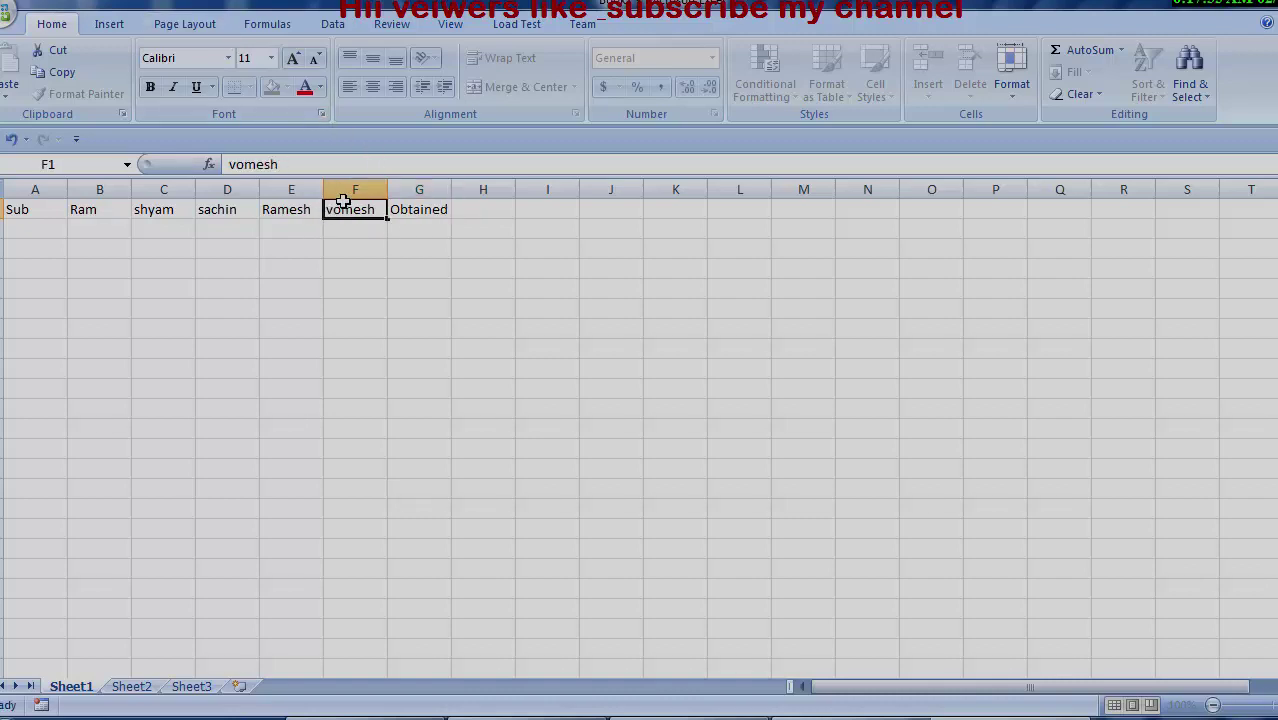
Step: Capitalise the names in F1, D1 and C1 to Vomesh, Sachin and Shyam
key("BackSpace")
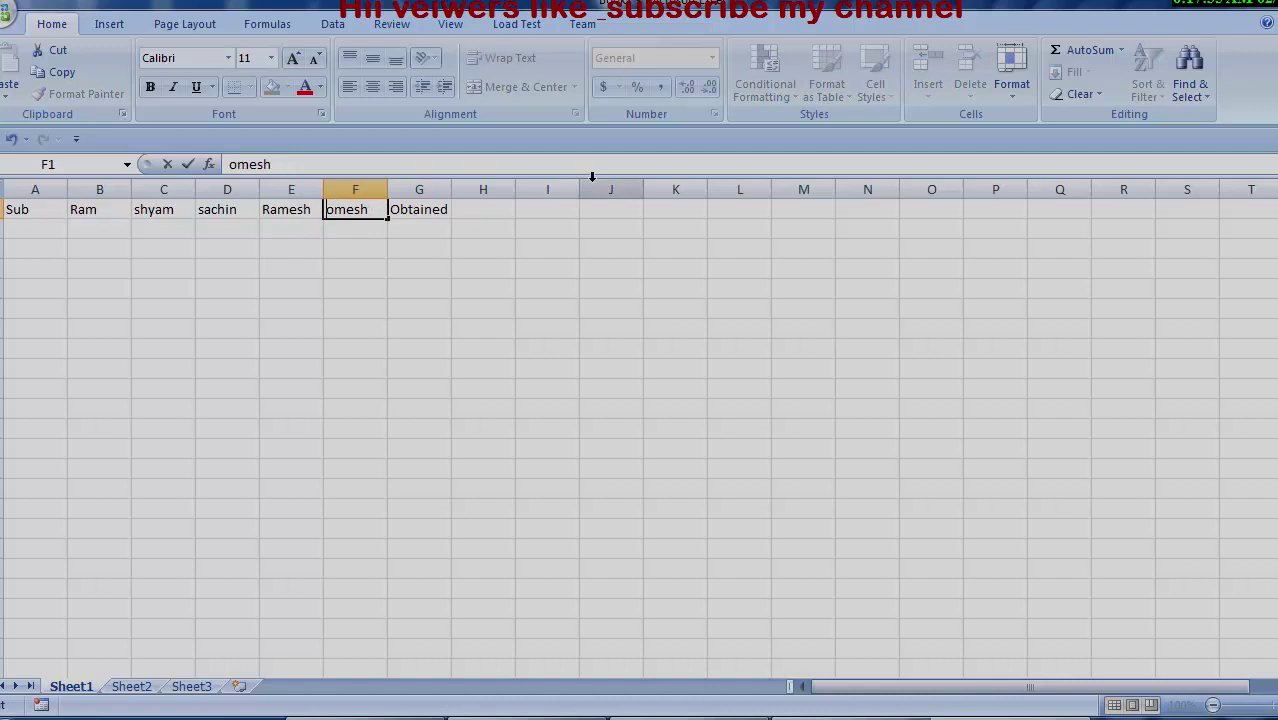
type("V")
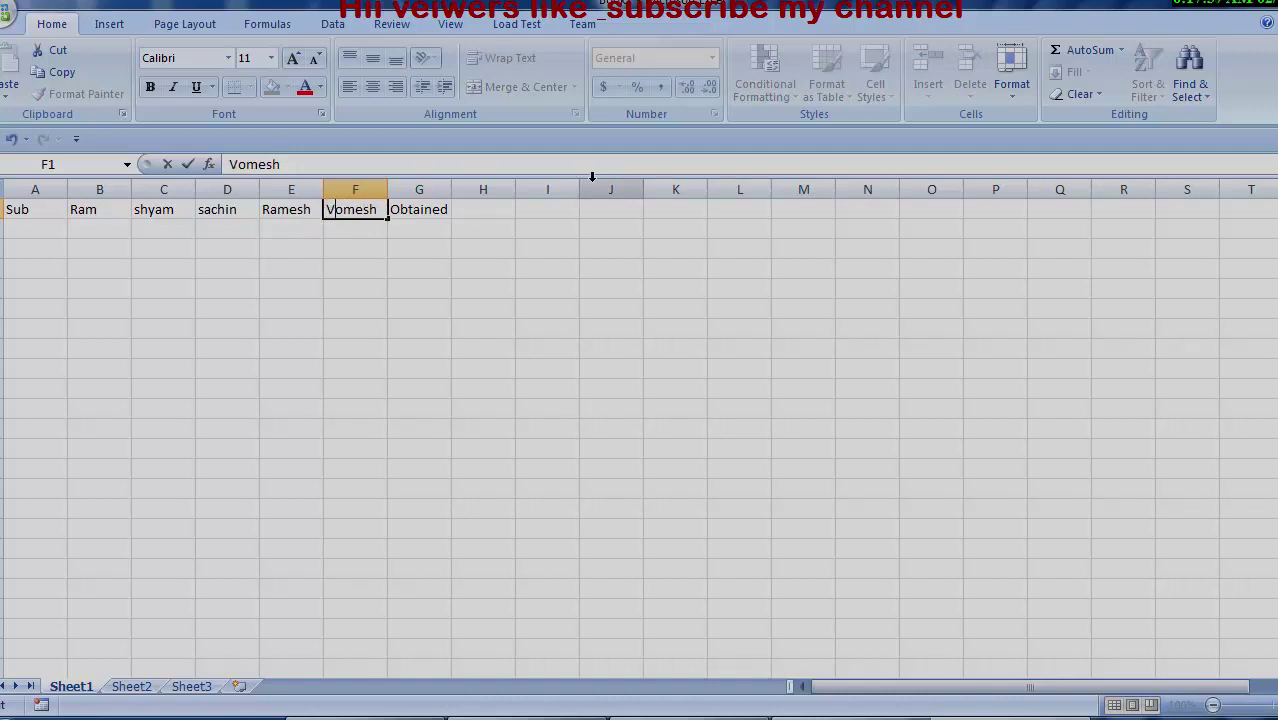
left_click(203, 210)
double_click(203, 210)
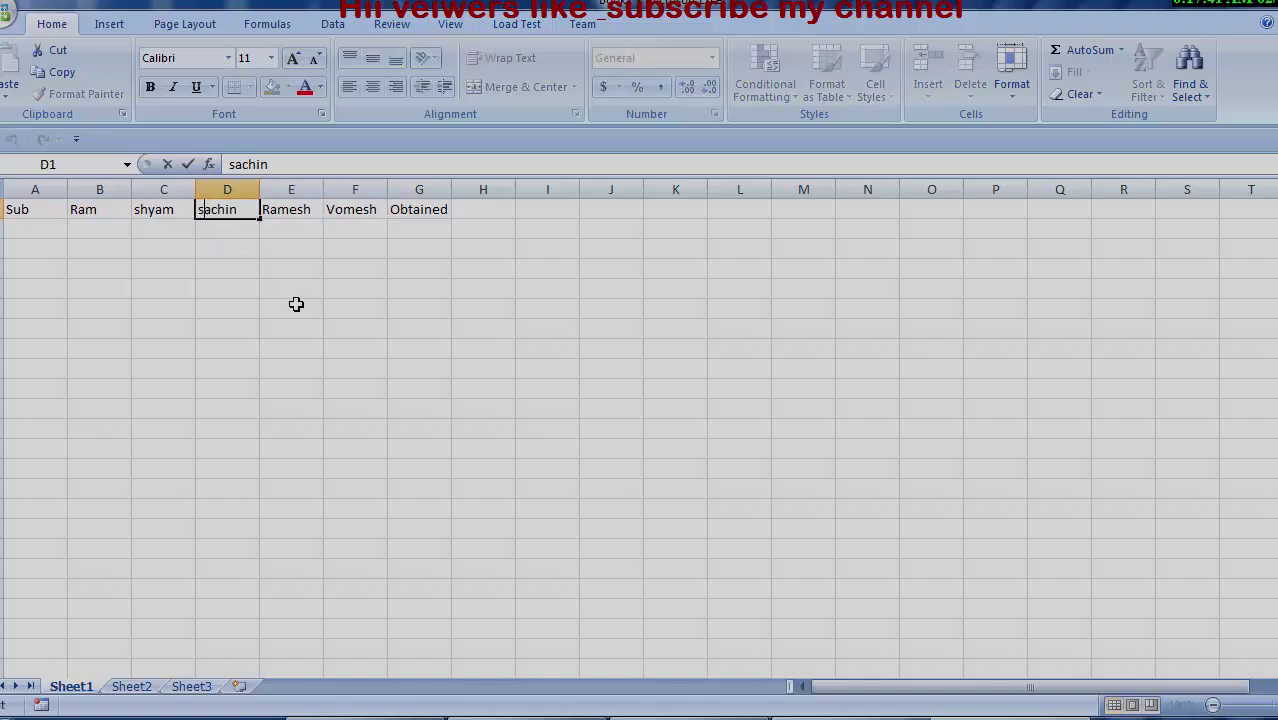
key("BackSpace")
type("S")
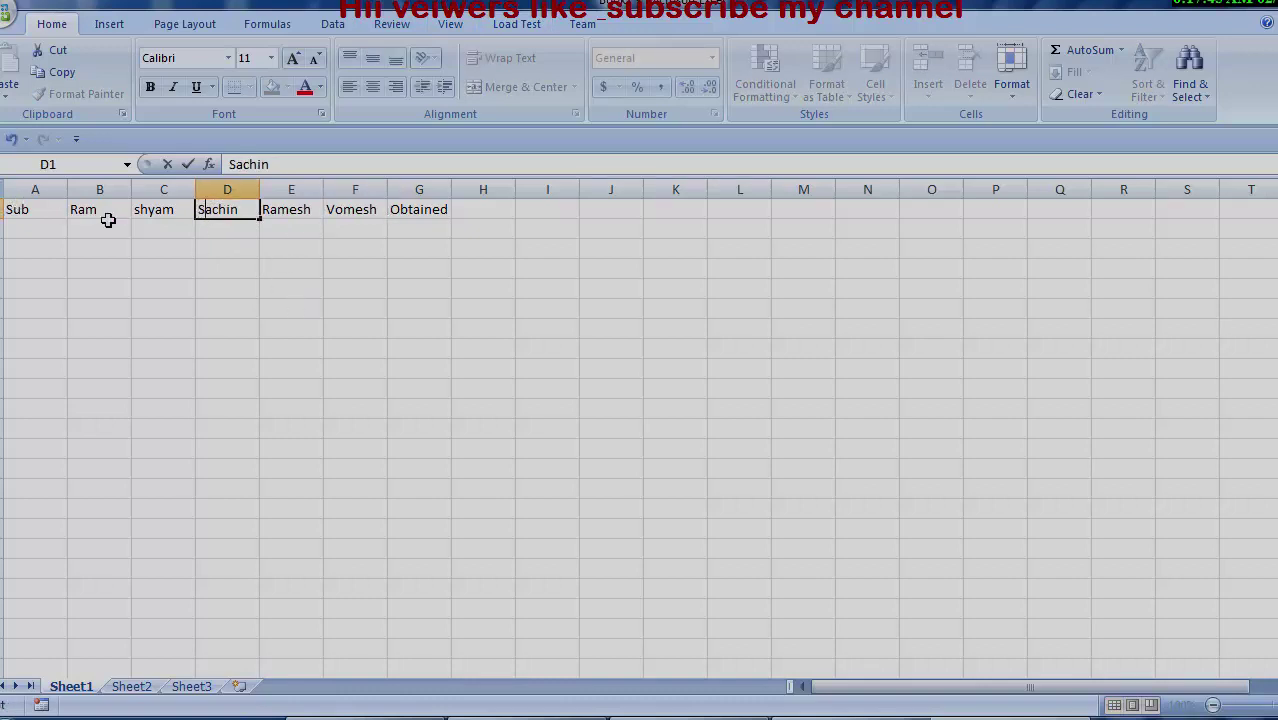
double_click(140, 210)
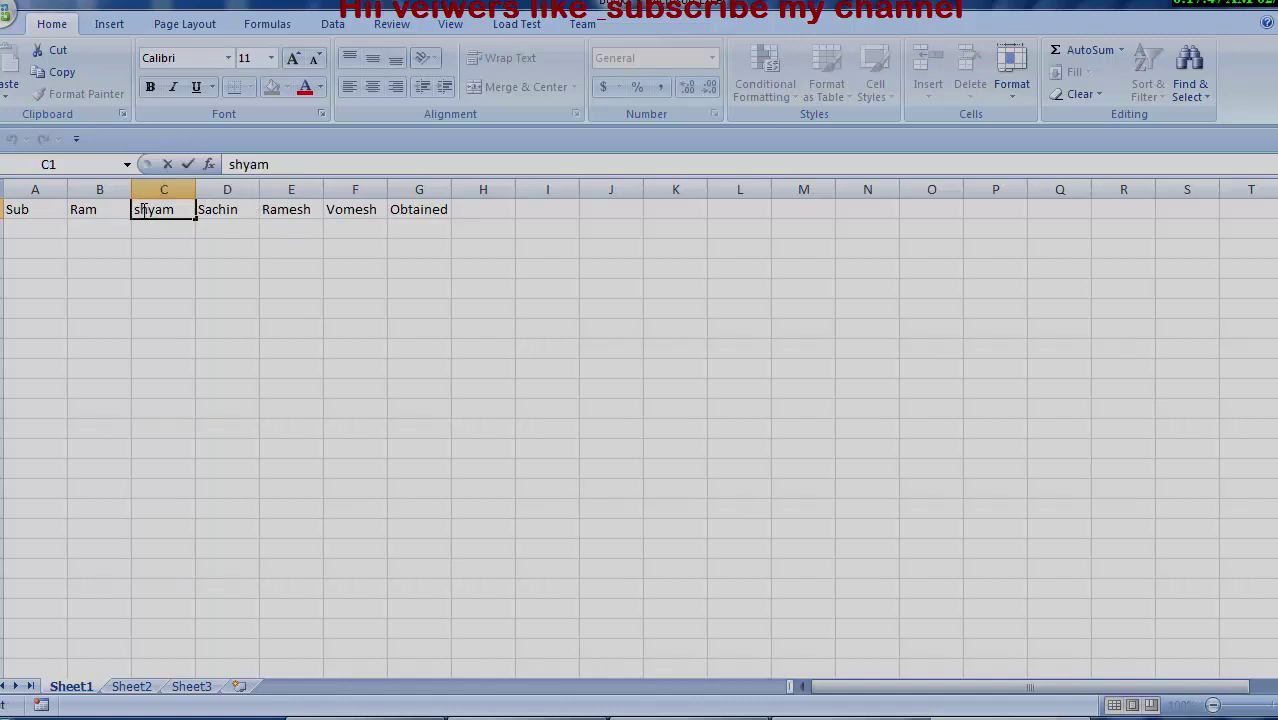
key("BackSpace")
type("S")
Step: Type the subjects Hindi, English, Bio, Chemistry and Physics into A2:A6
left_click(33, 230)
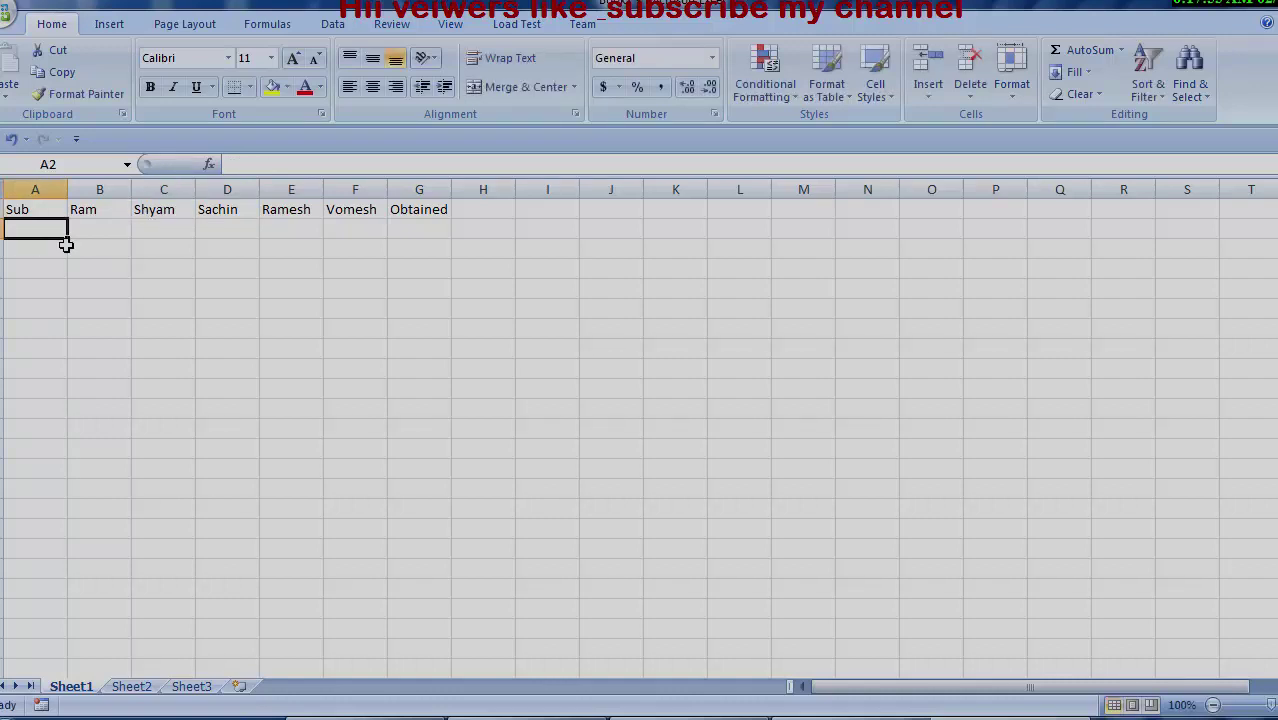
type("Hi")
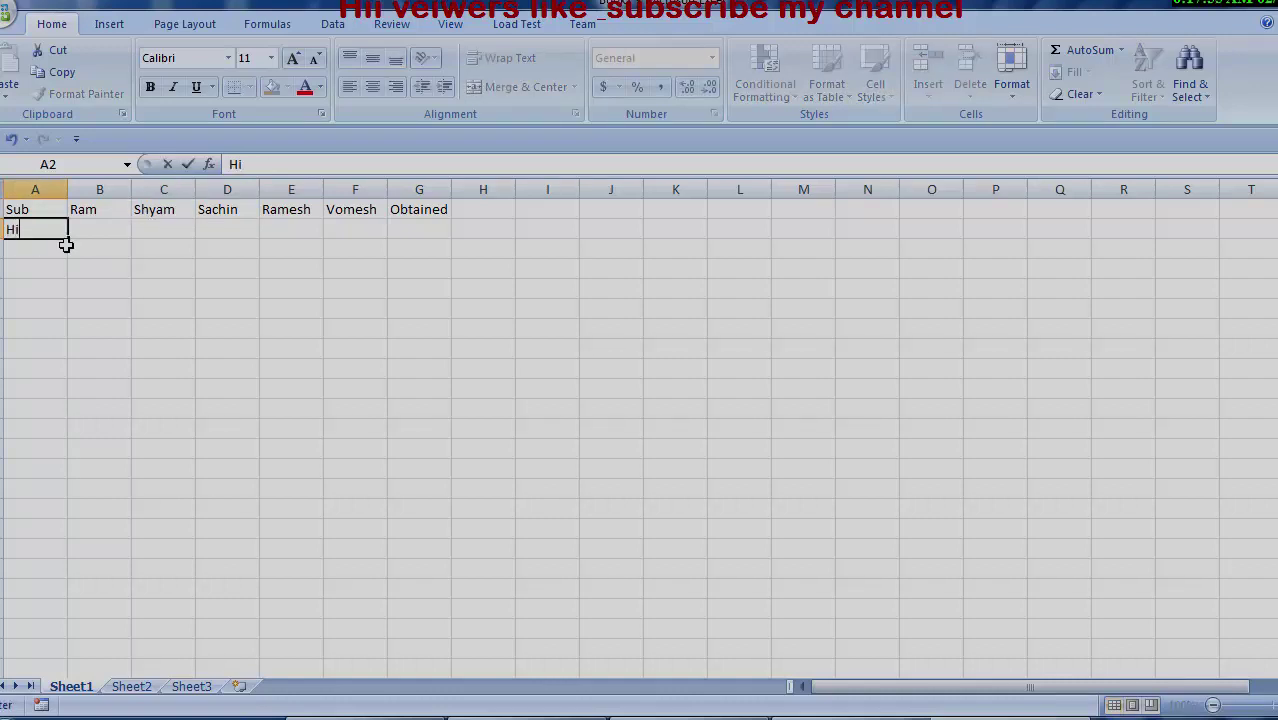
type("ndi")
key("Return")
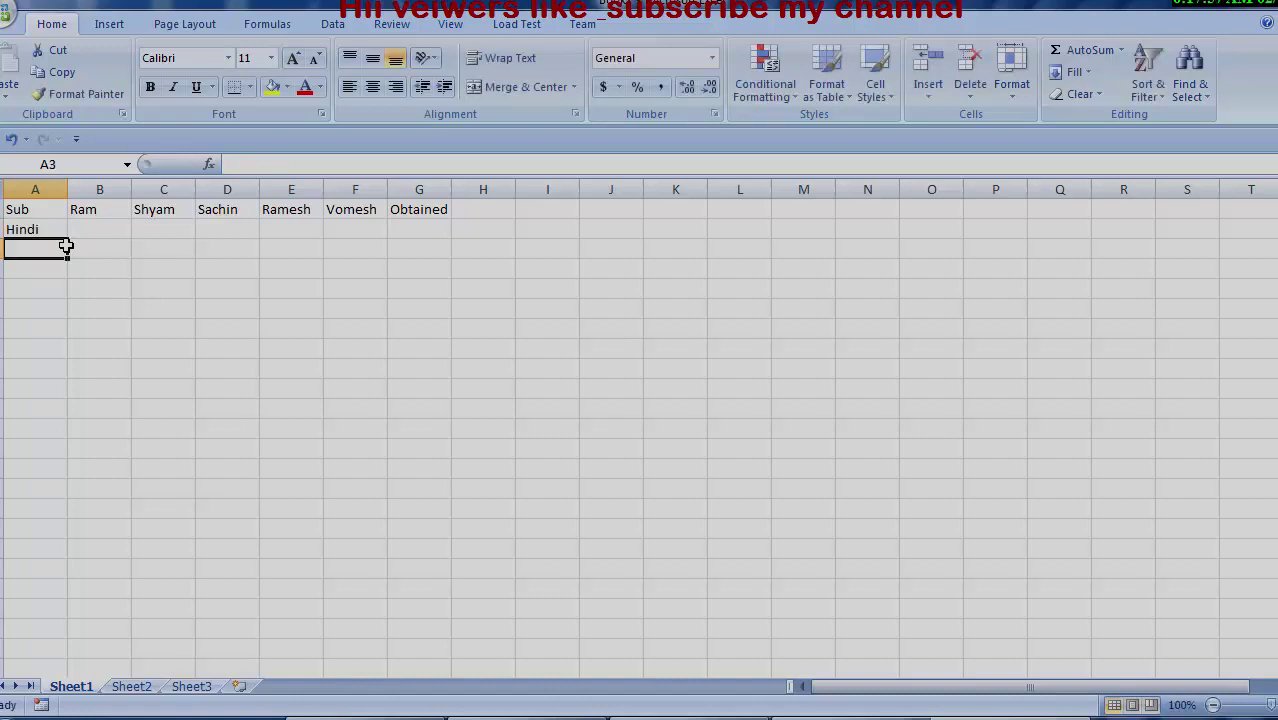
type("E")
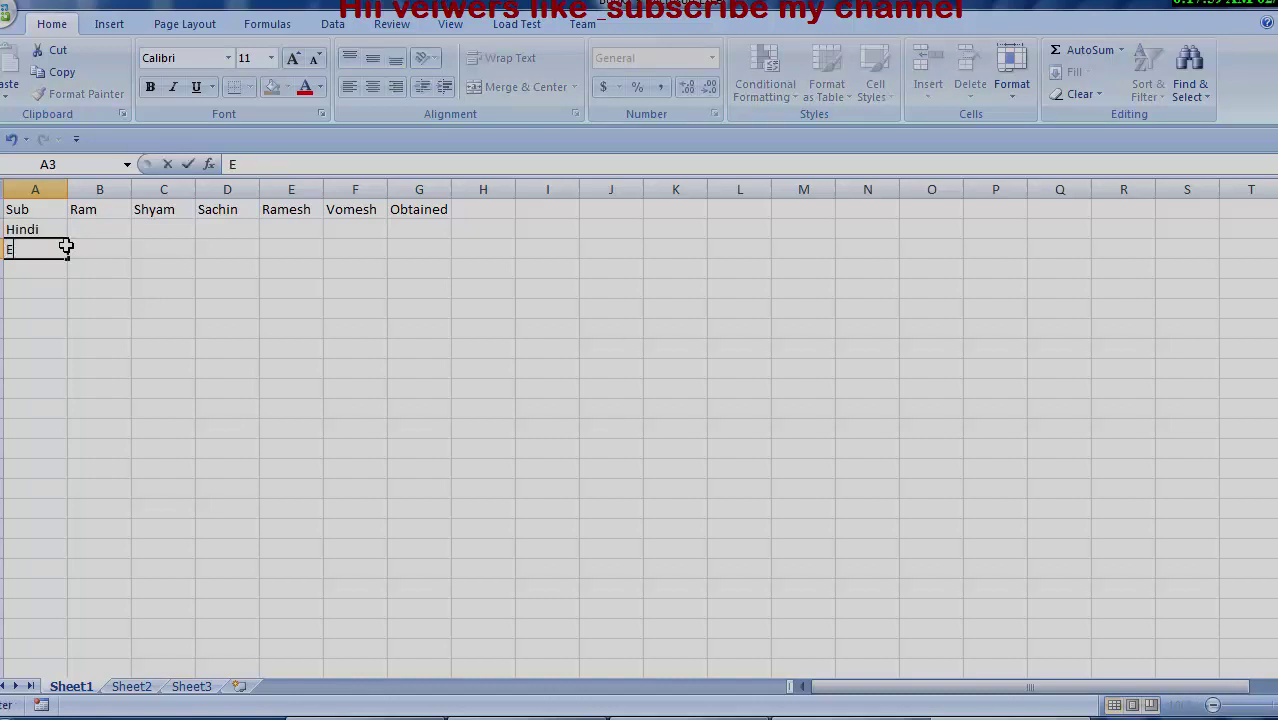
type("nglis")
type("h")
key("Return")
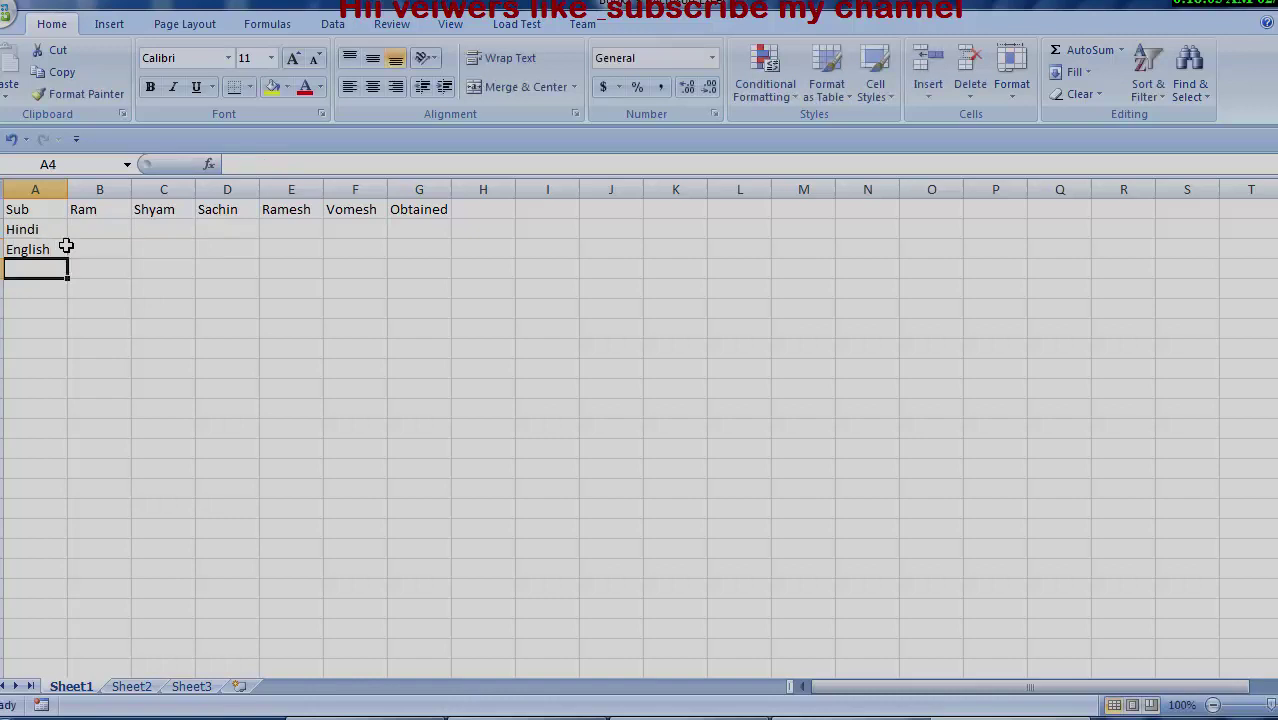
type("B")
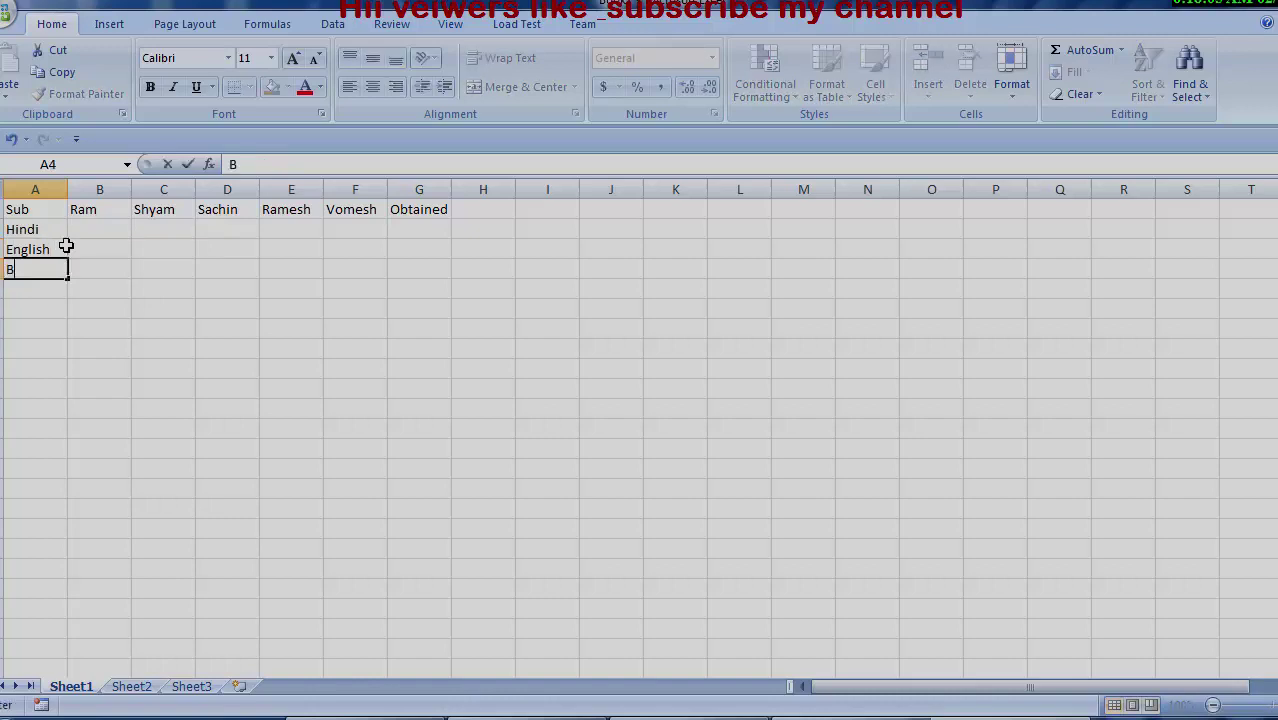
type("io")
key("Return")
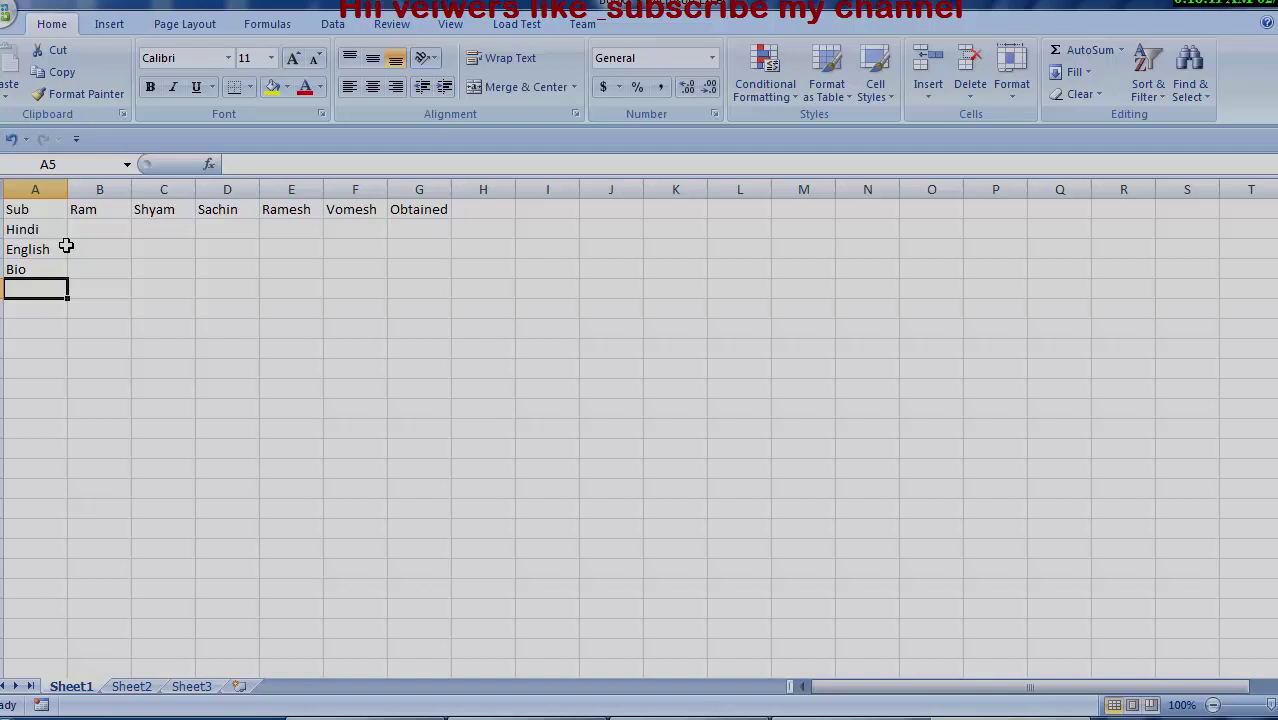
type("Chem")
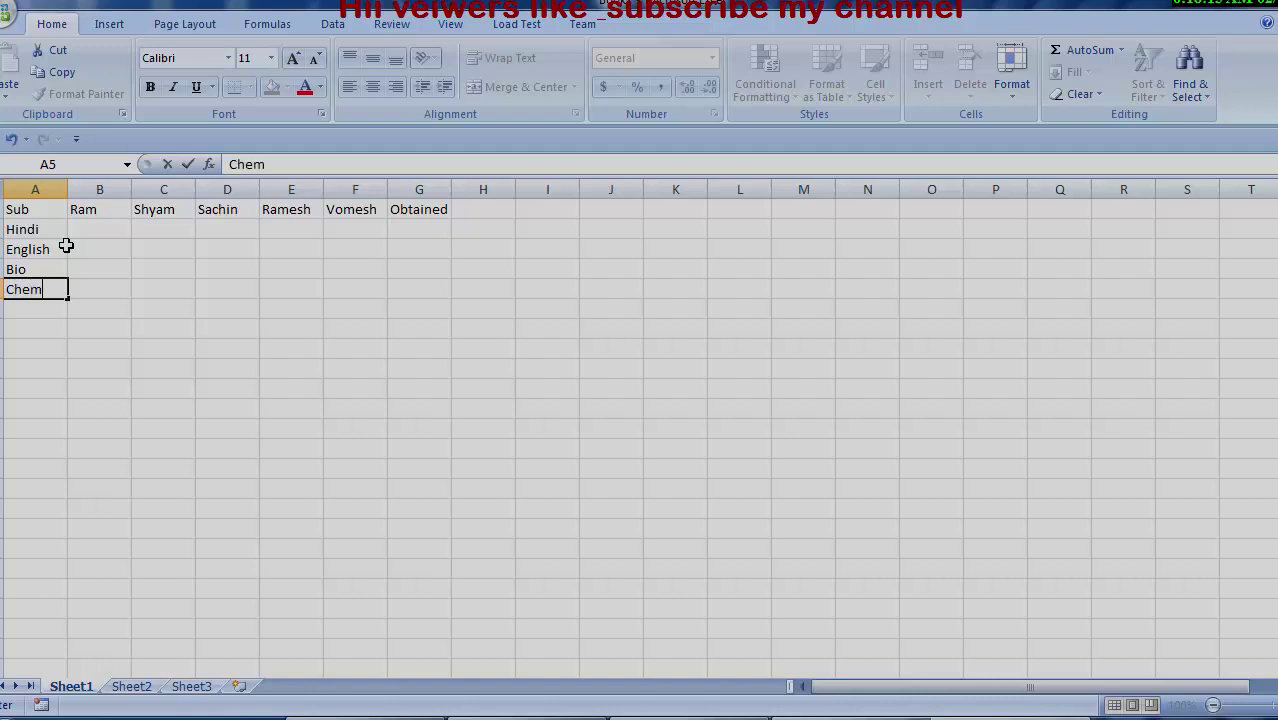
type("istry")
key("Return")
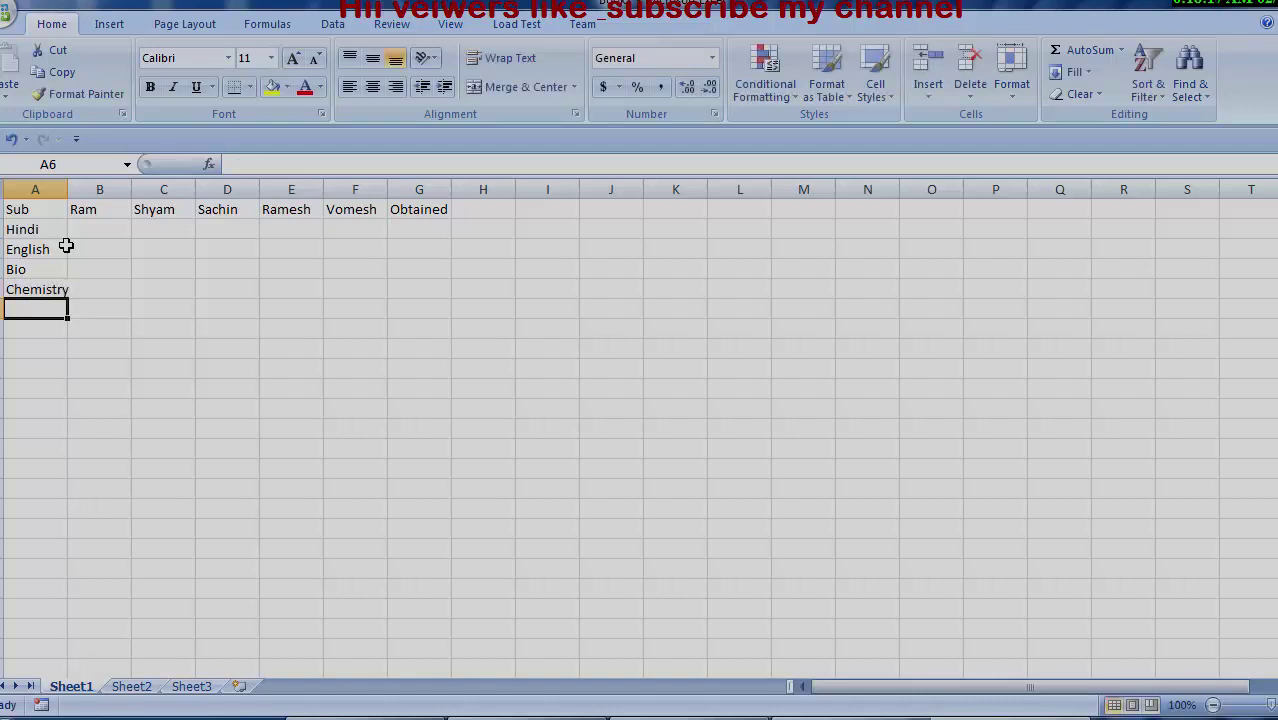
type("Phy")
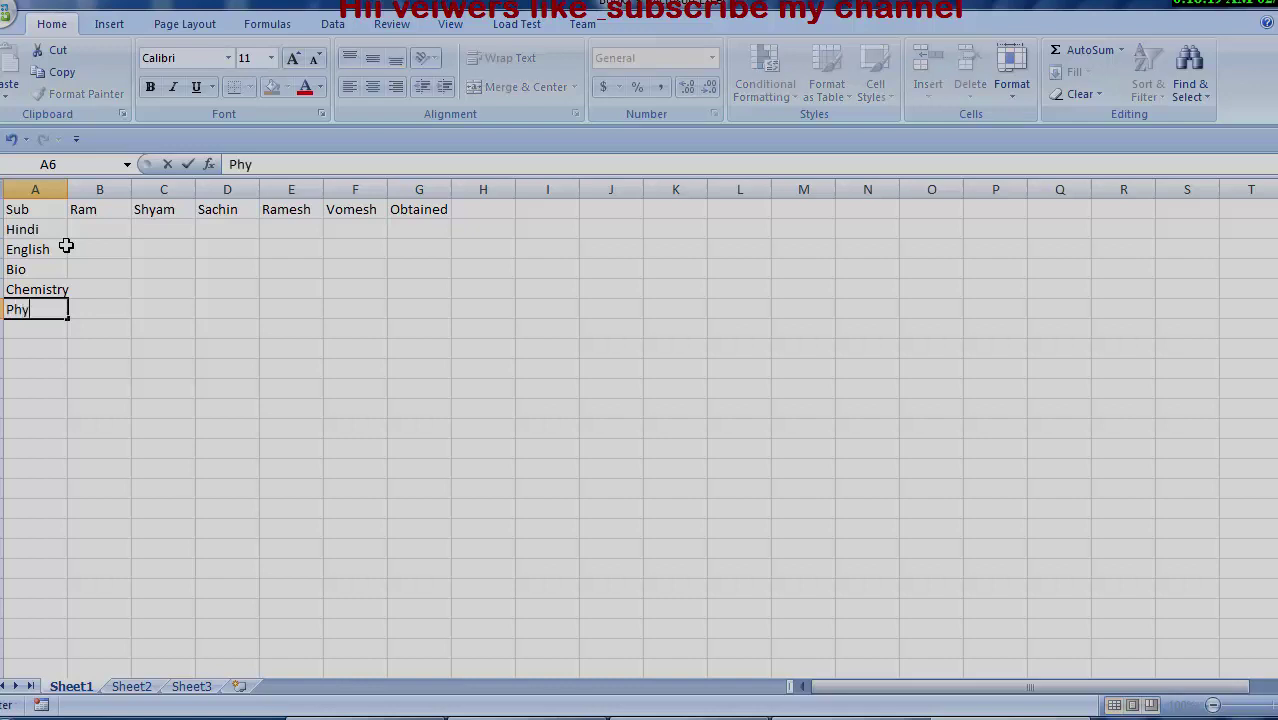
type("sics")
Step: Widen column A so Chemistry fits
left_click(35, 189)
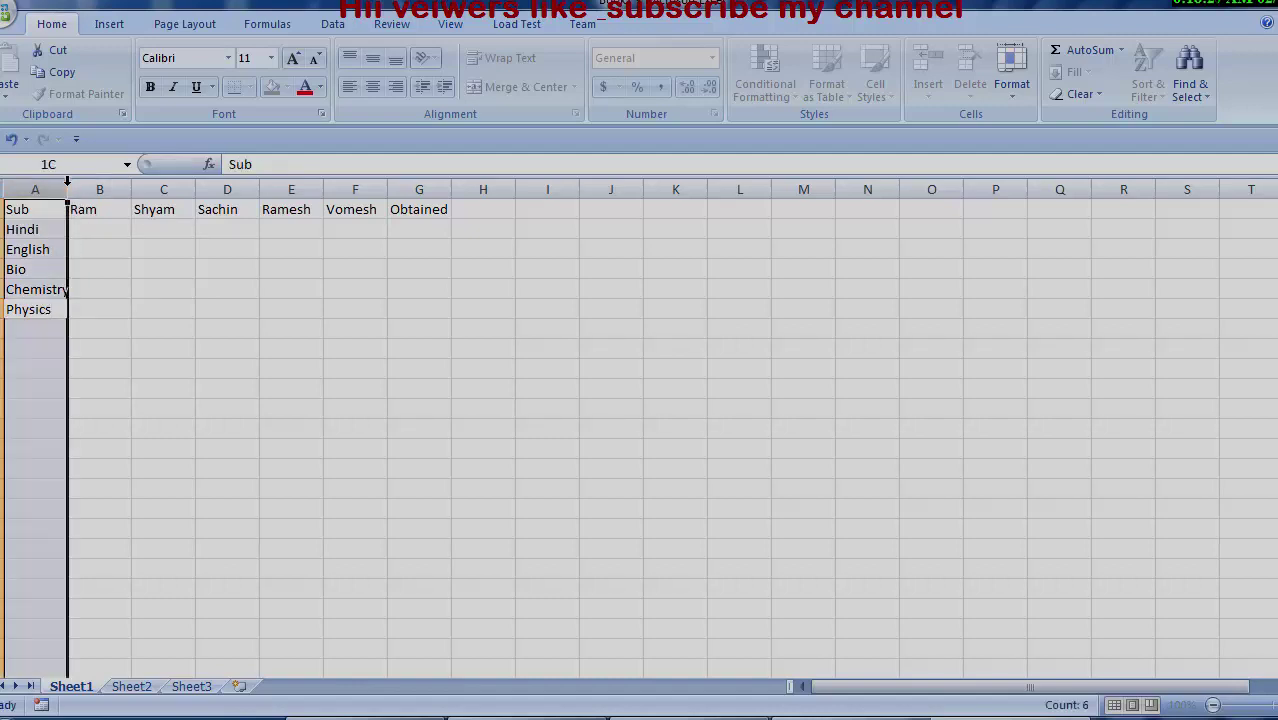
left_click_drag(67, 189, 81, 190)
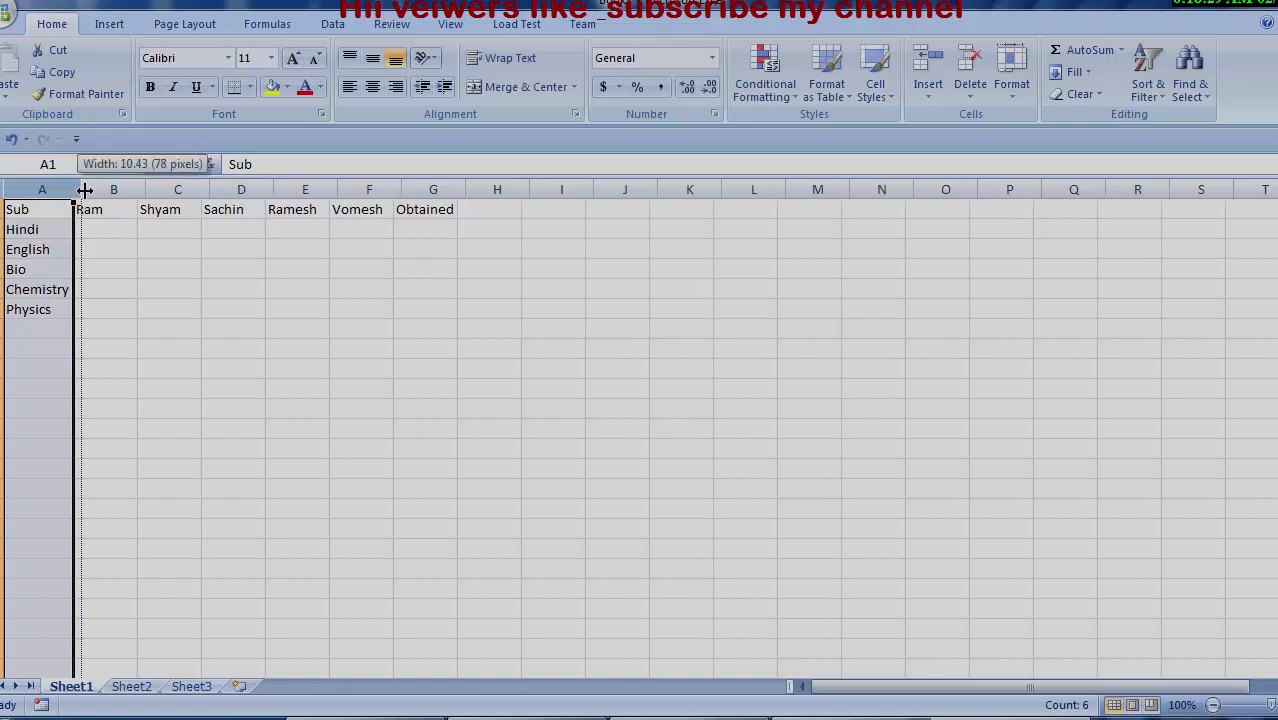
left_click(106, 236)
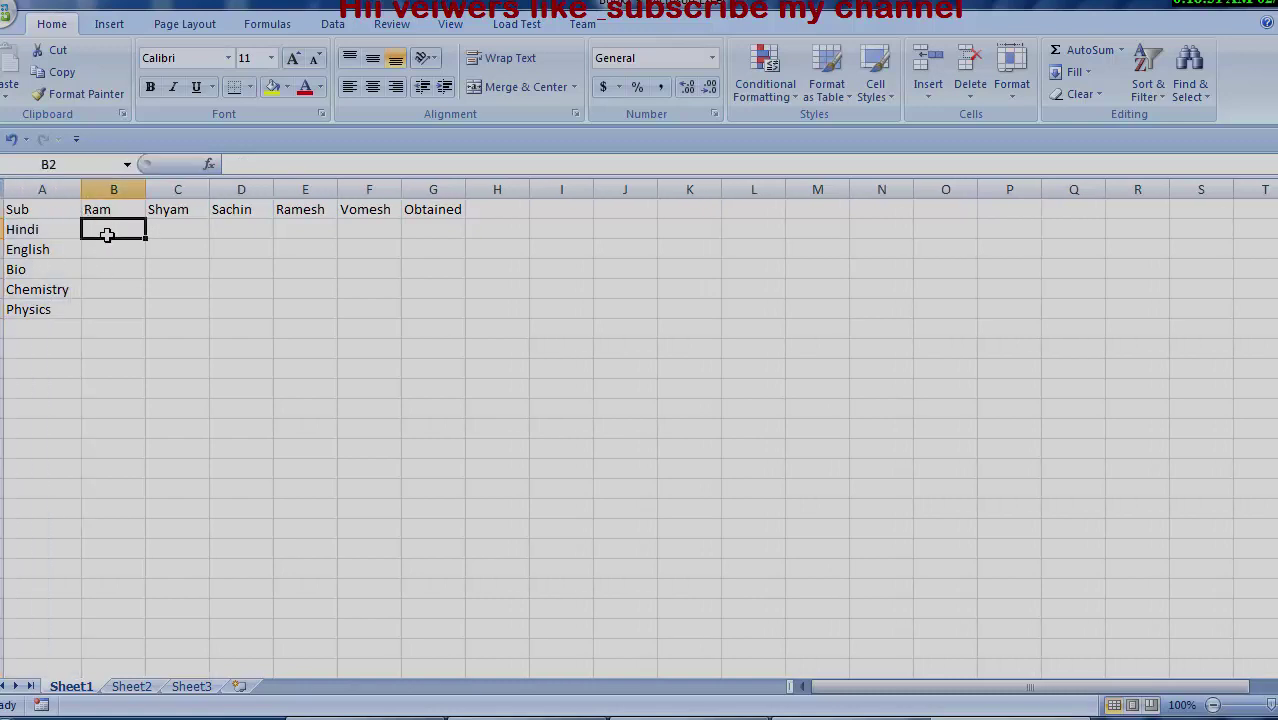
Step: Change the G1 heading from Obtained to Total
left_click(511, 208)
left_click(451, 206)
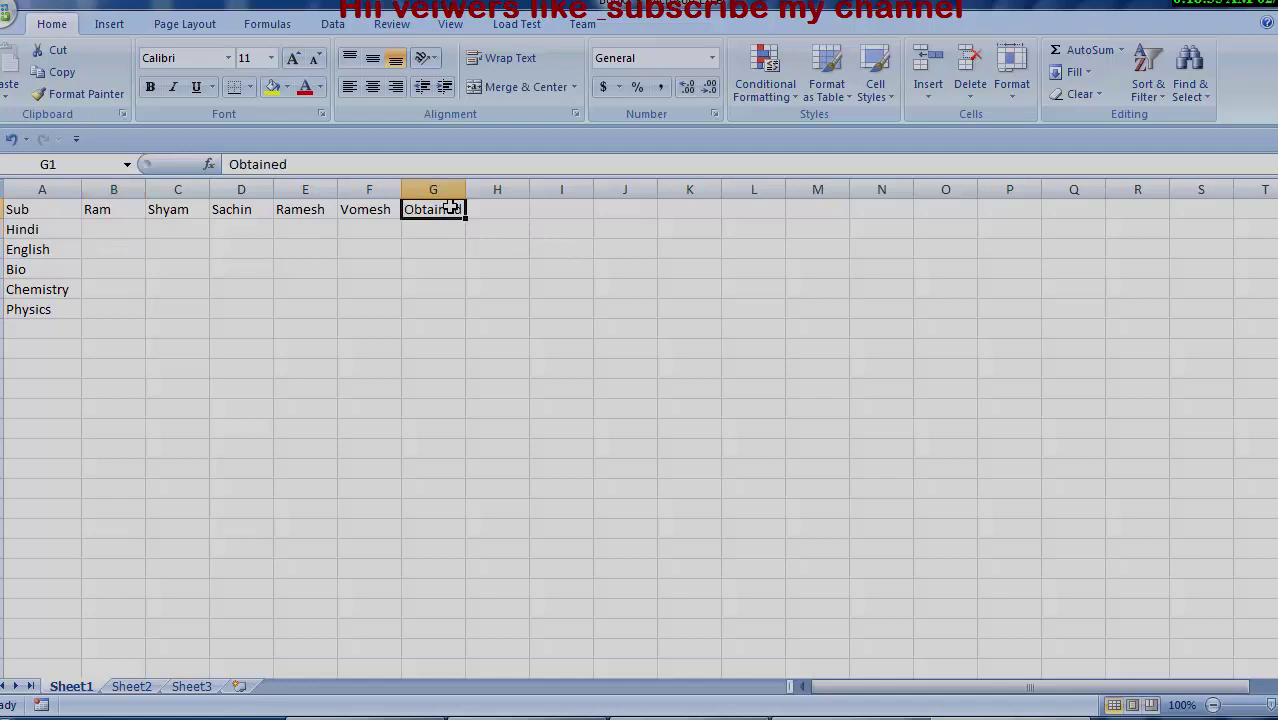
key("BackSpace")
type("T")
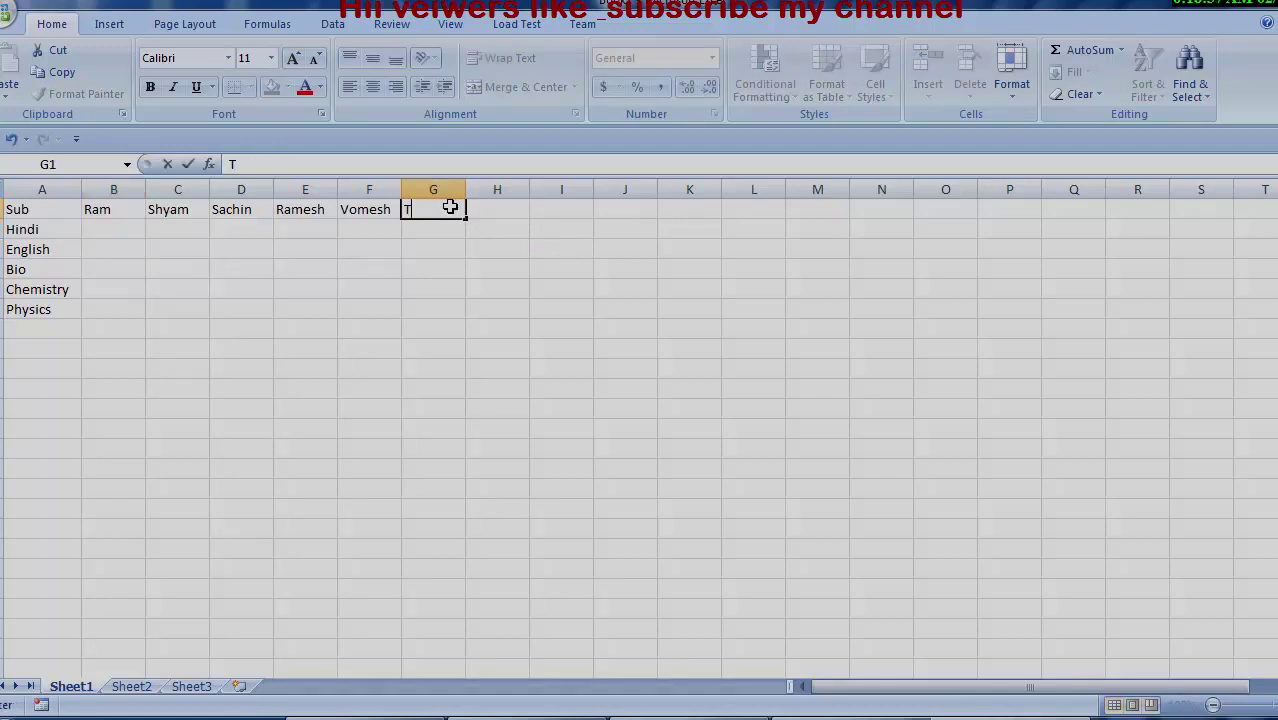
type("otal")
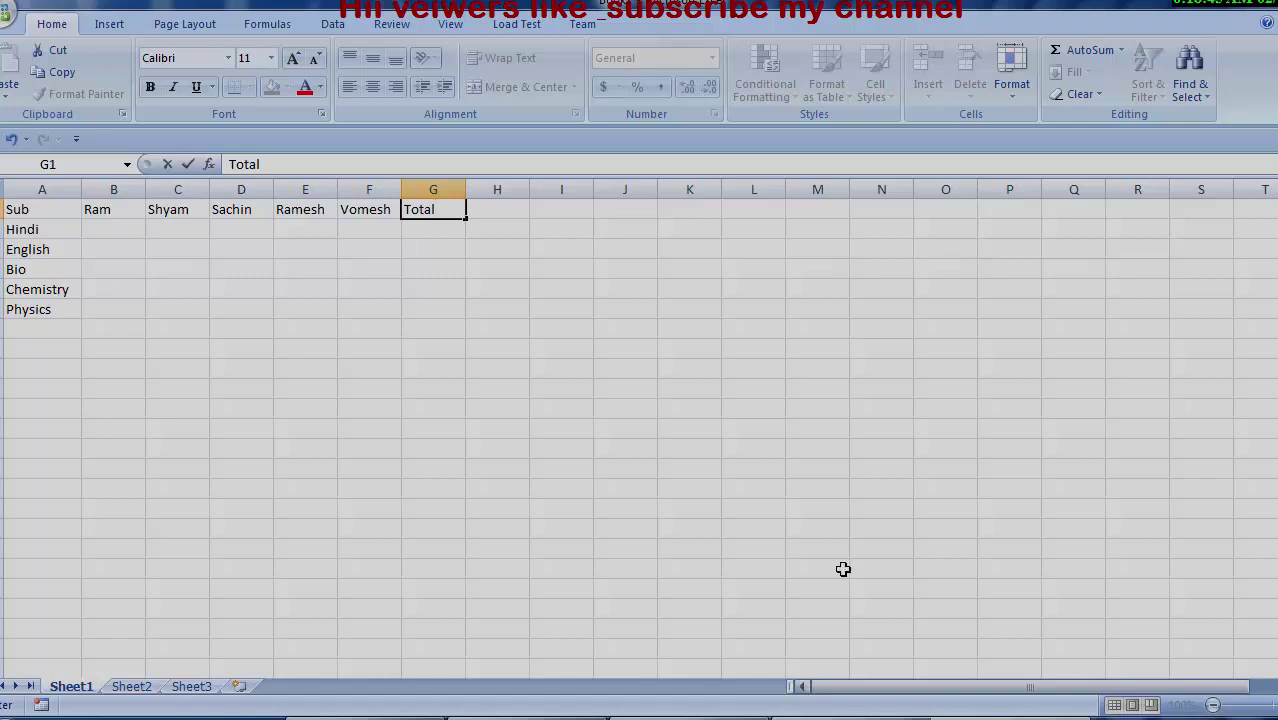
left_click(773, 545)
scroll(733, 552, "up", 1)
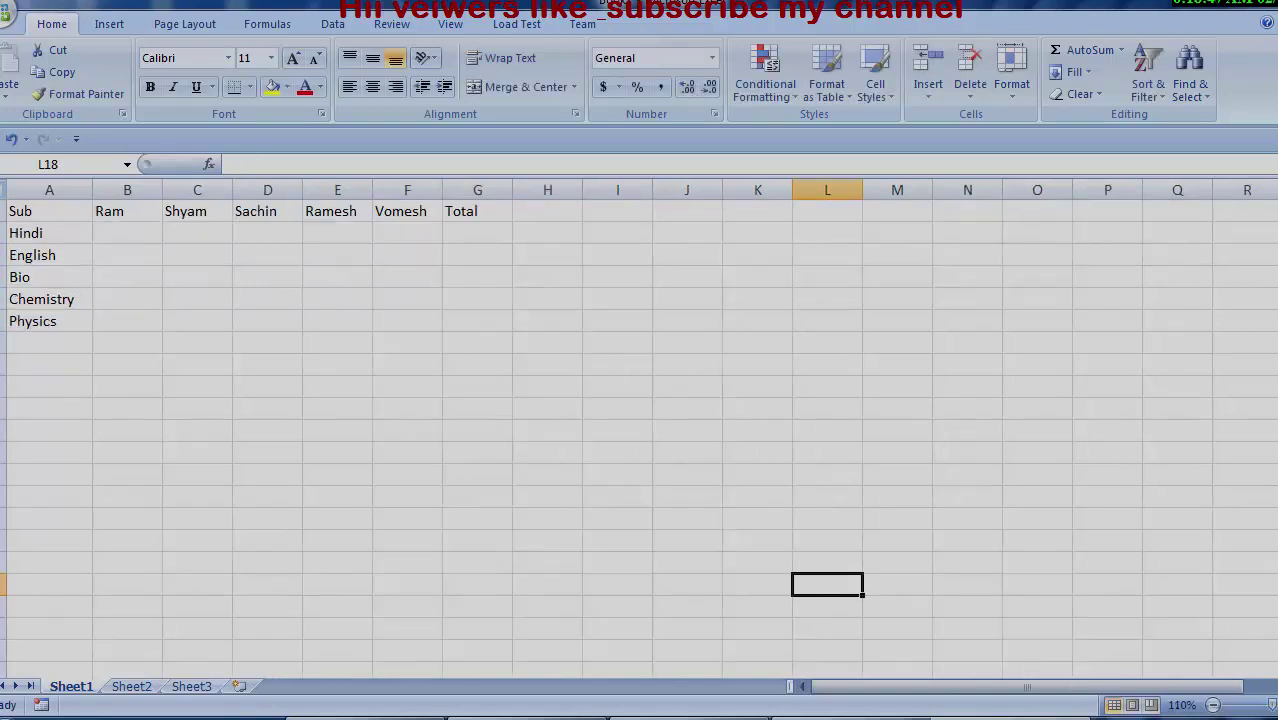
scroll(733, 552, "up", 1)
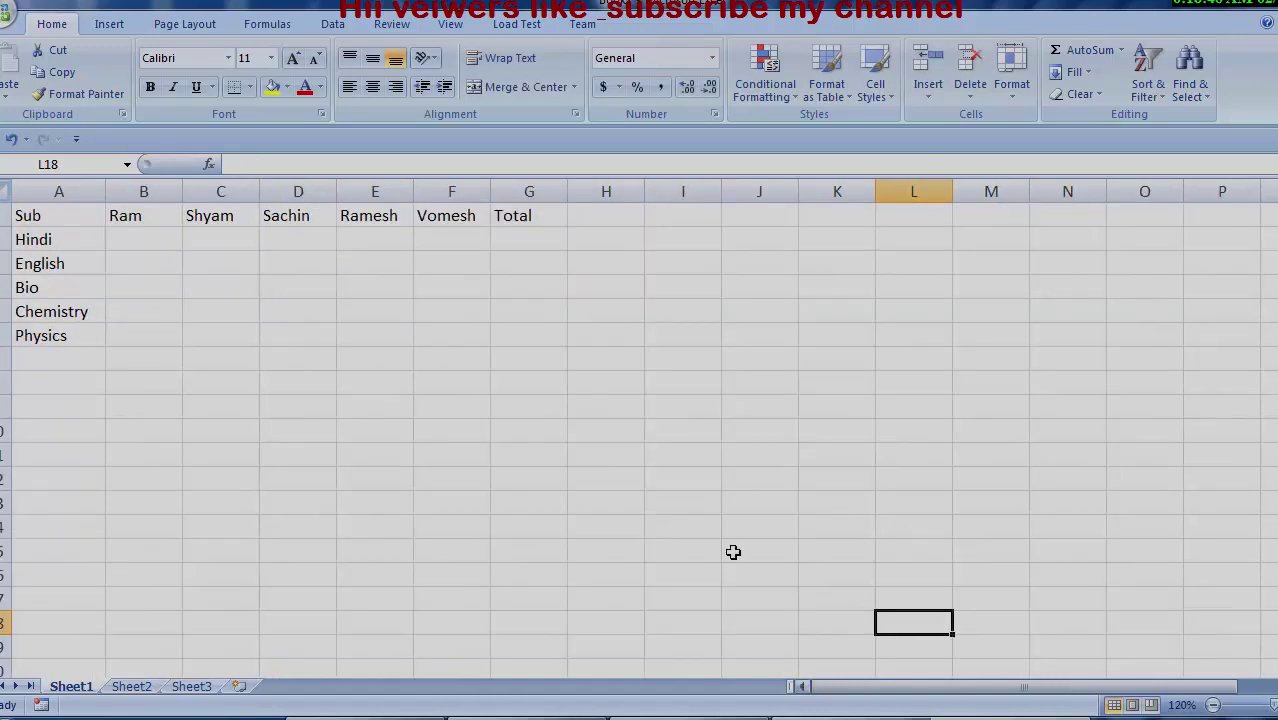
Step: Enter =RANDBETWEEN(4,89) in B2 and fill it across B2:F6
left_click(155, 240)
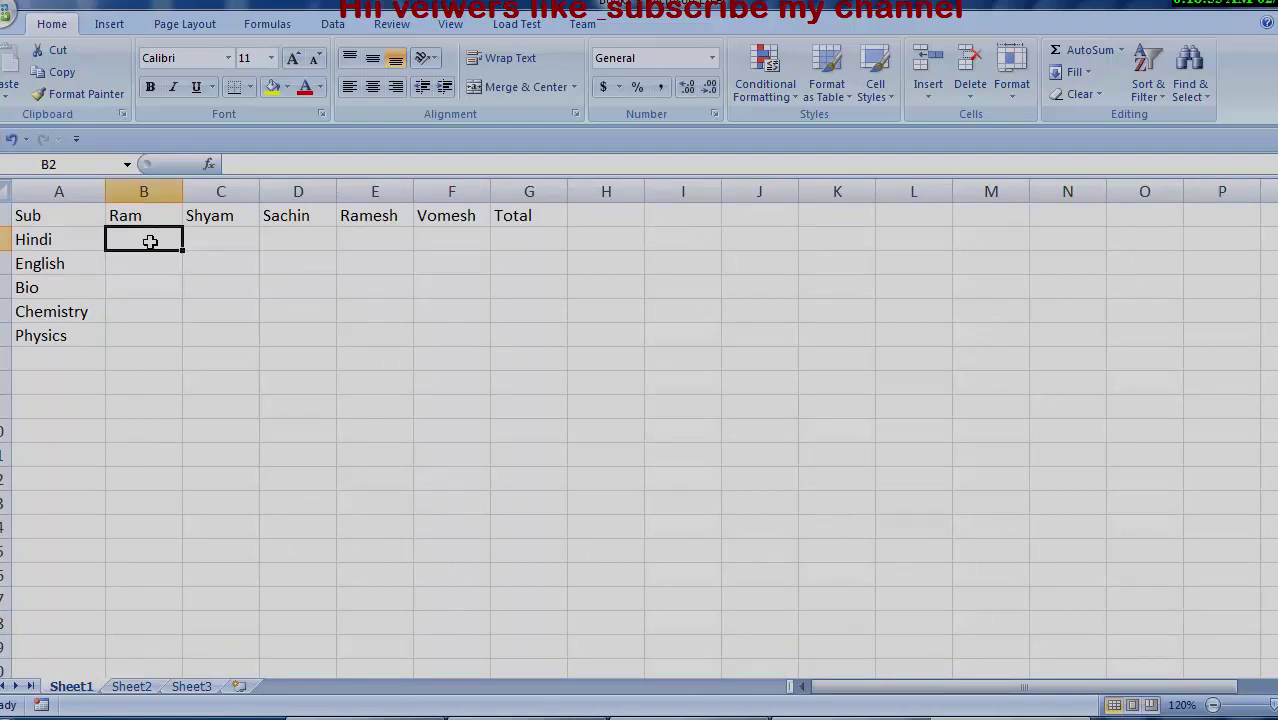
type("=ra")
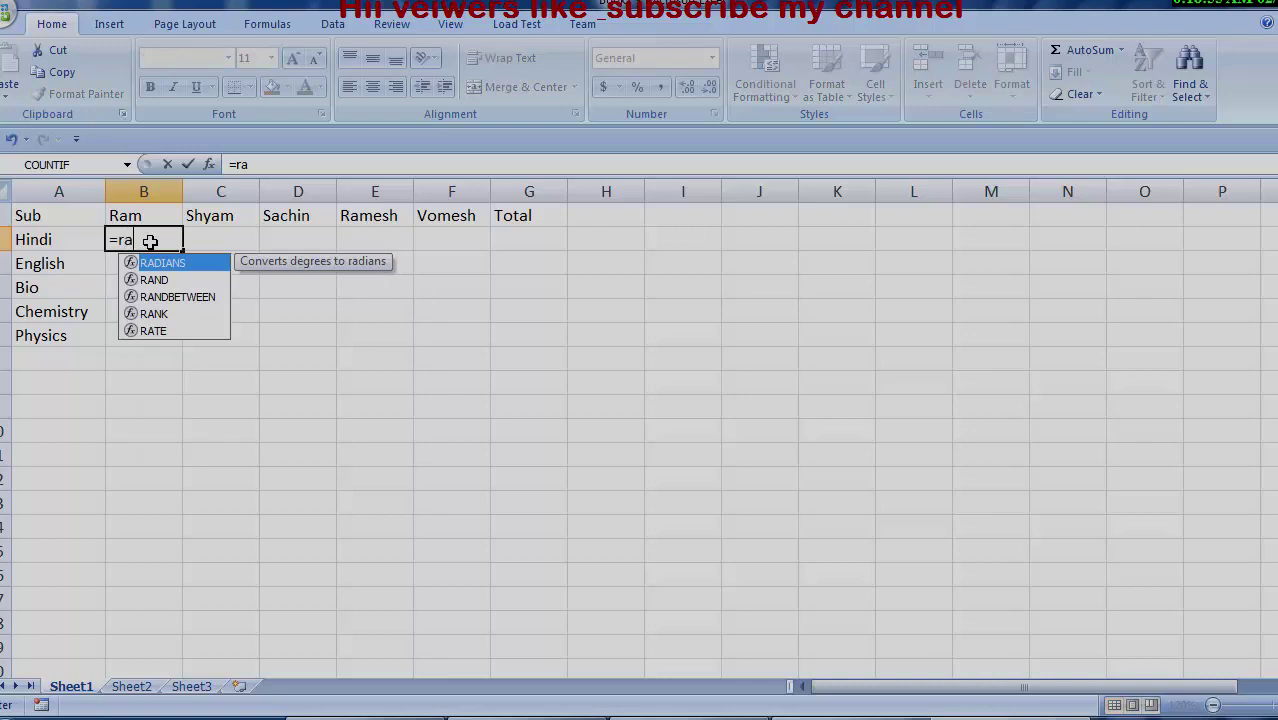
type("nd")
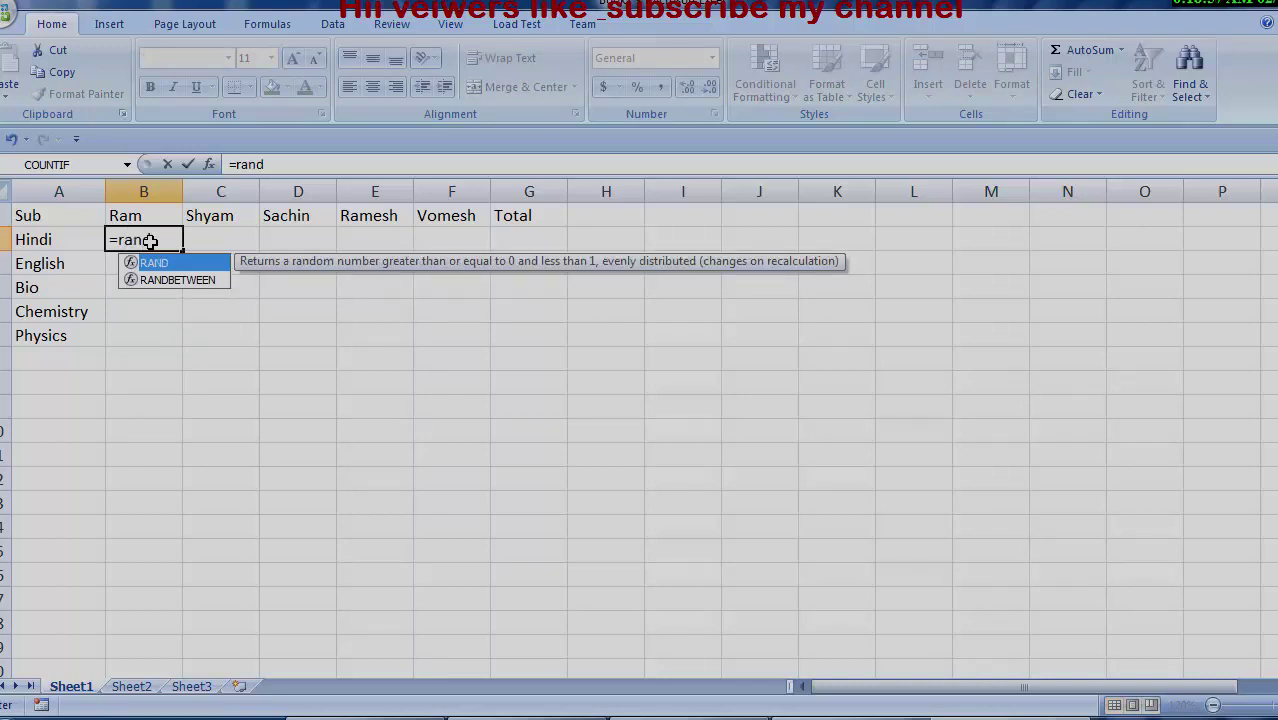
key("Down")
key("Tab")
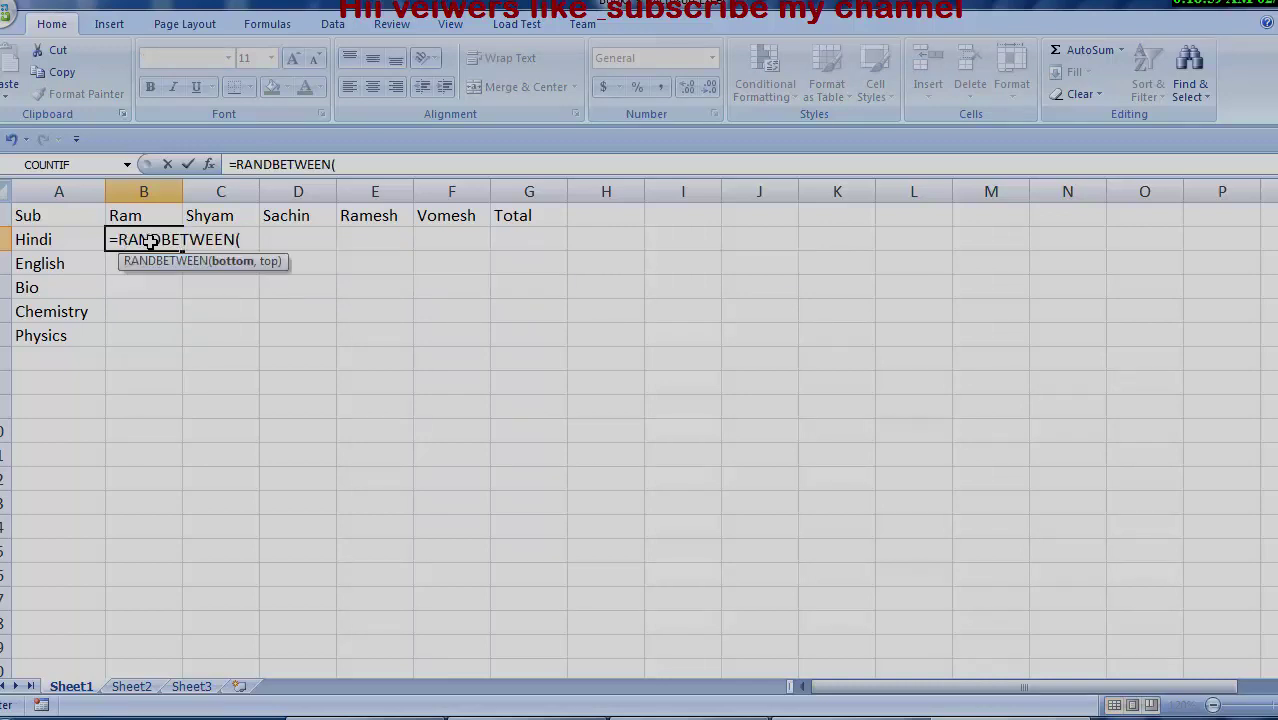
type("4")
type(",89")
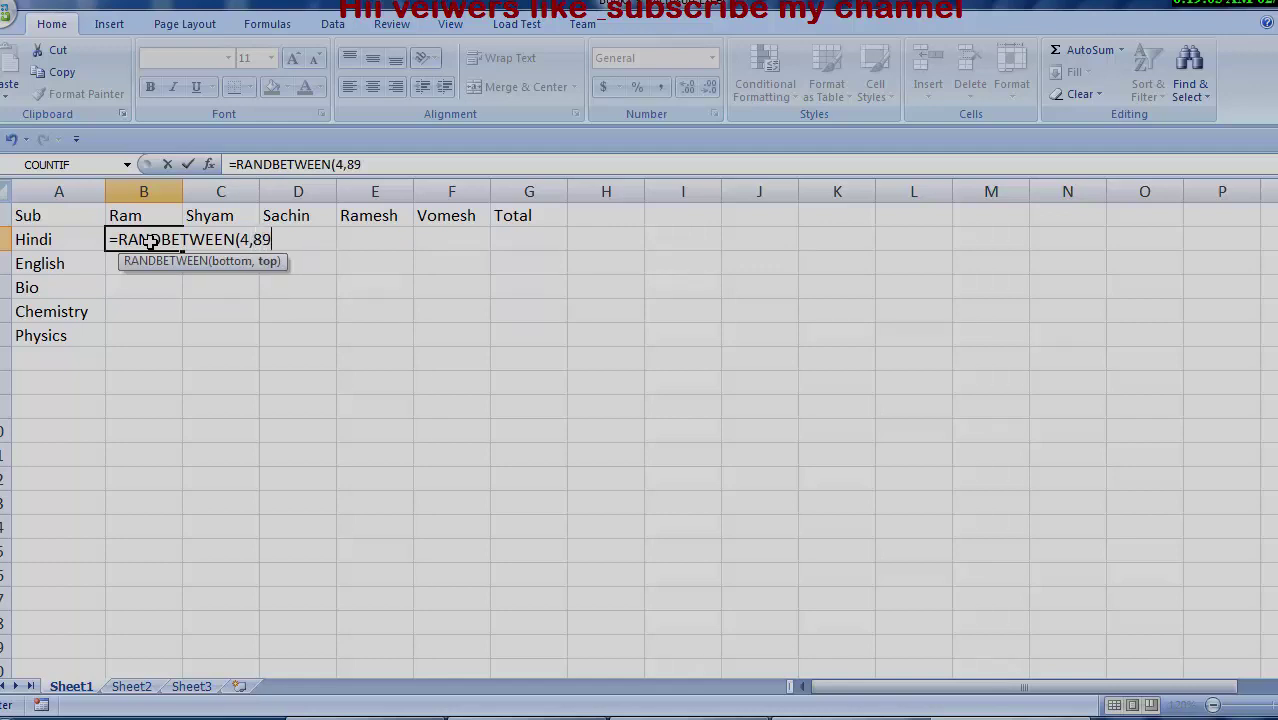
type(")")
key("Return")
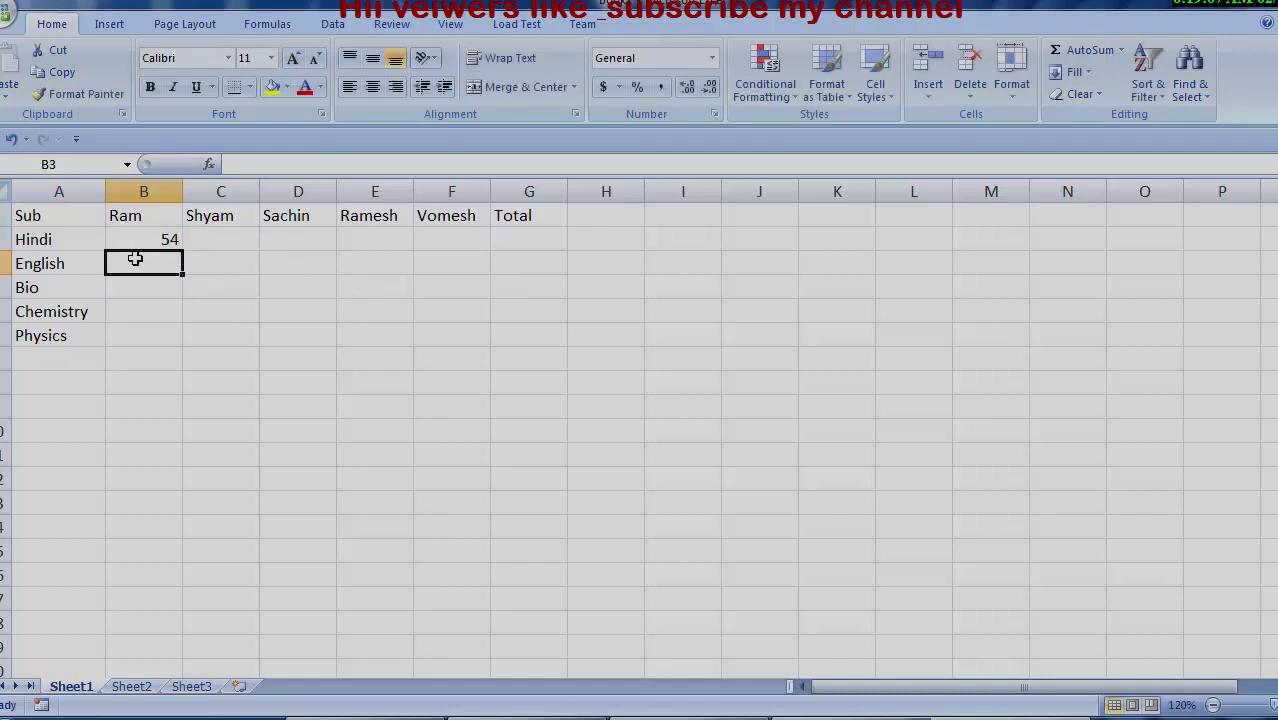
left_click(140, 240)
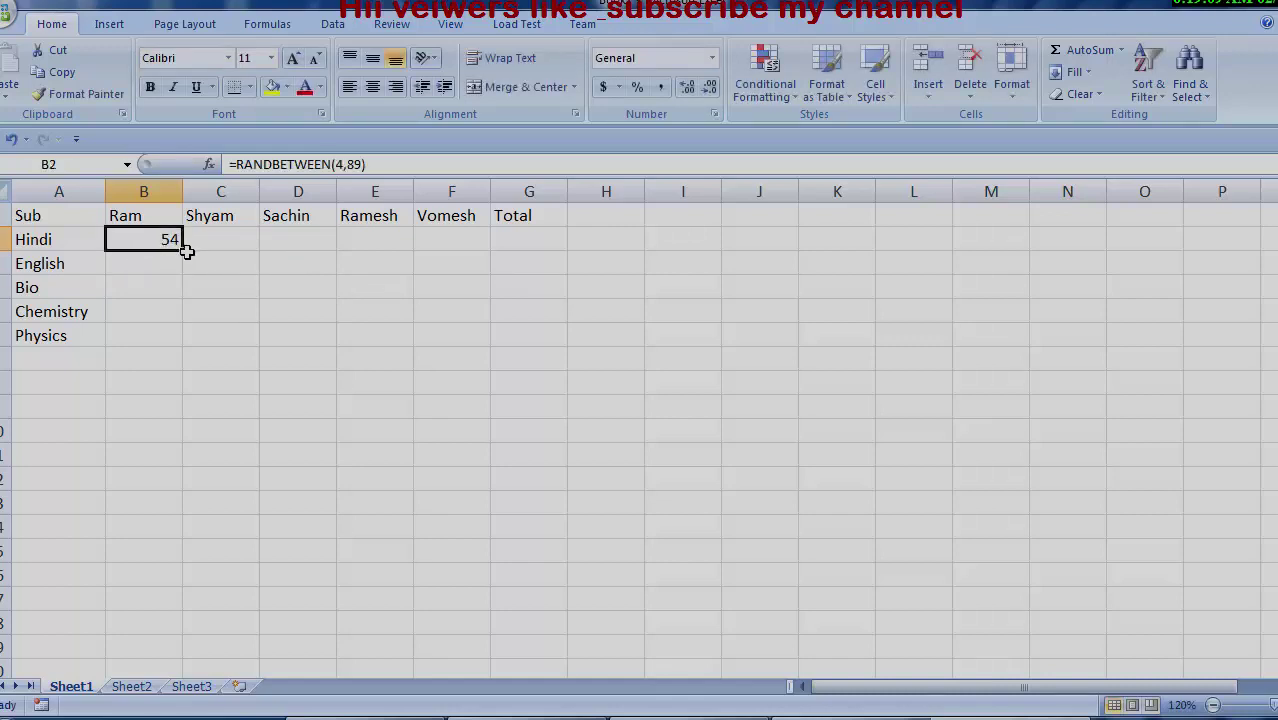
mouse_move(184, 252)
left_mouse_down()
mouse_move(487, 332)
mouse_move(491, 256)
mouse_move(490, 348)
left_mouse_up()
Step: Copy the marks grid and paste it back as values only to fix the numbers
right_click(196, 276)
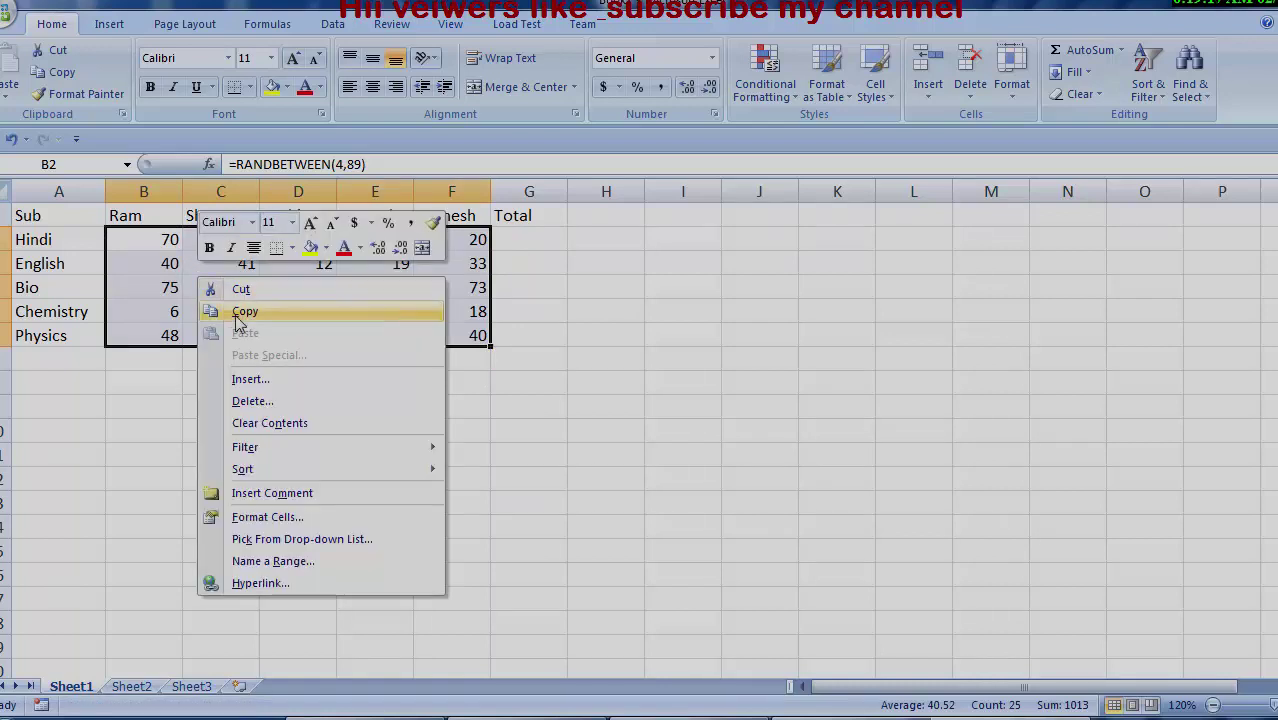
left_click(245, 311)
right_click(232, 250)
left_click(333, 337)
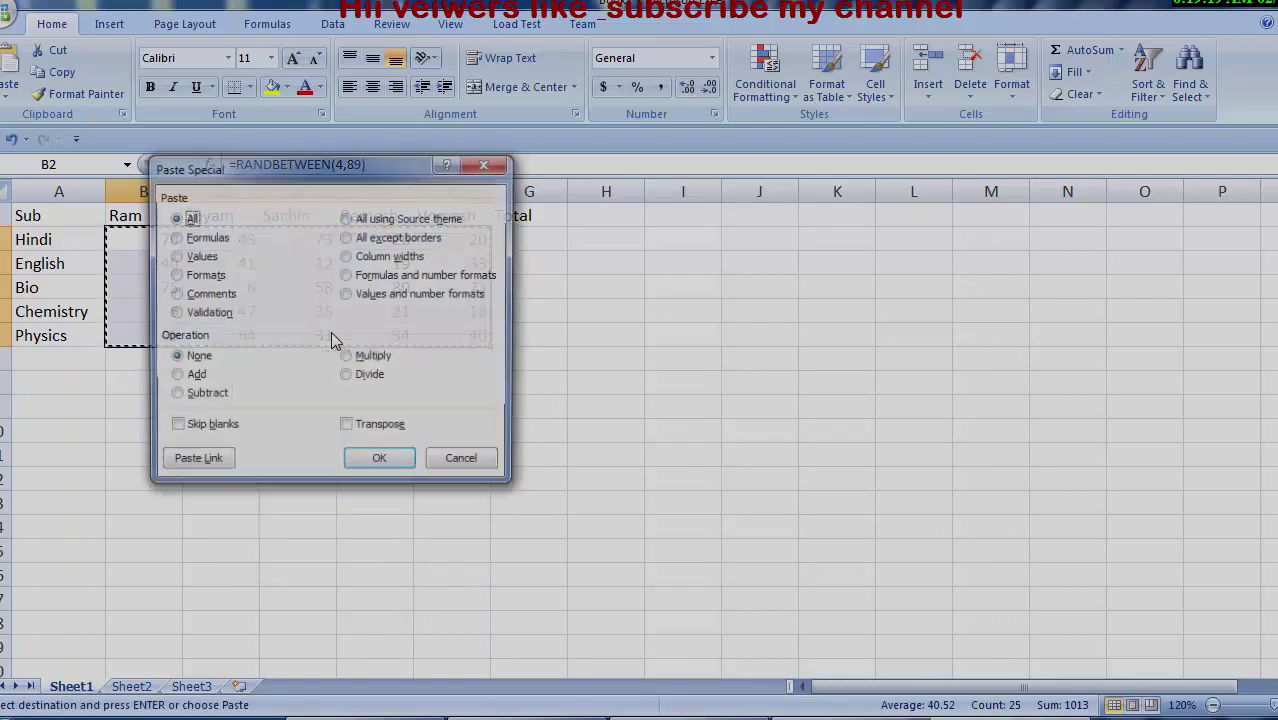
left_click(205, 257)
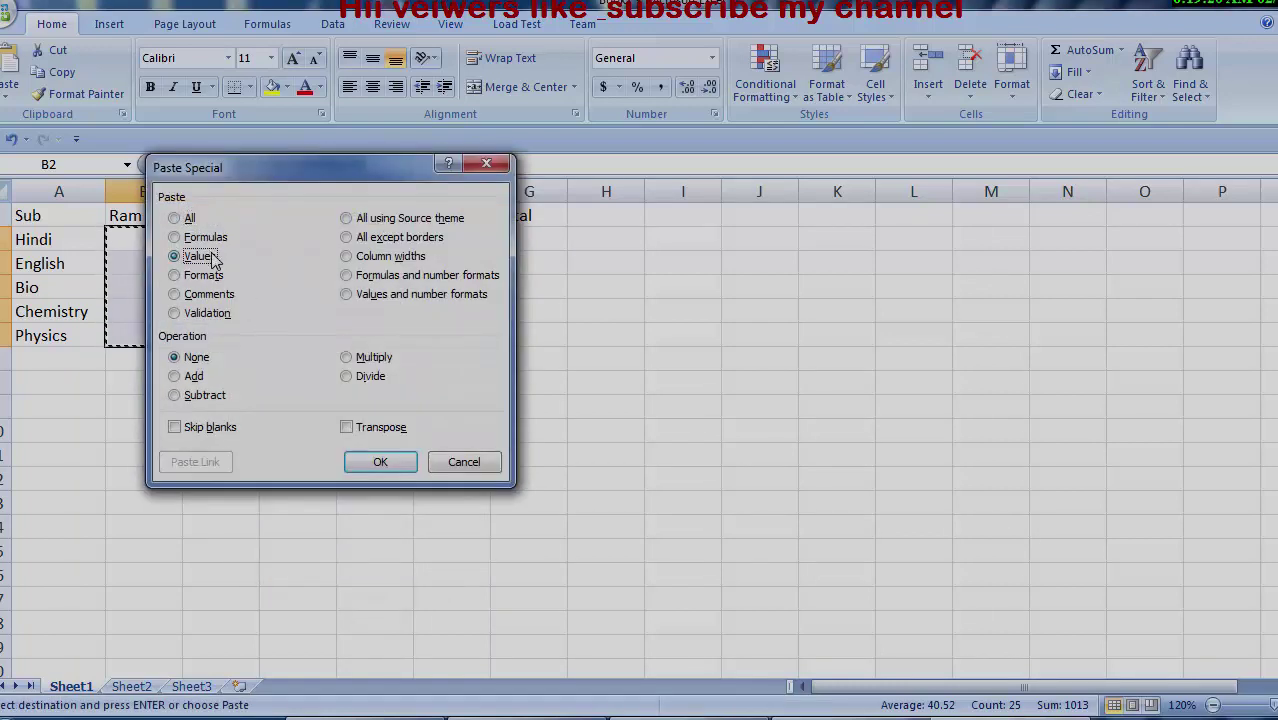
left_click(378, 462)
double_click(432, 472)
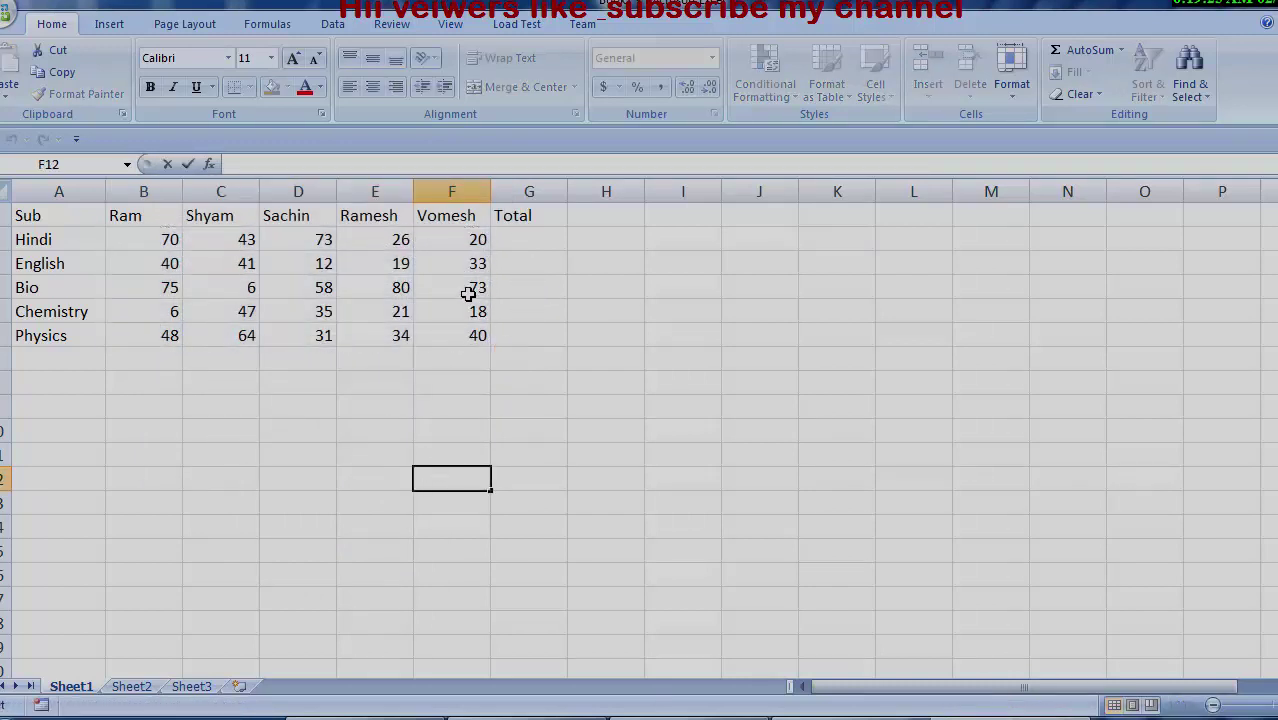
Step: Enter 100 in G2 and fill it down to G6 for all five subjects
left_click(521, 238)
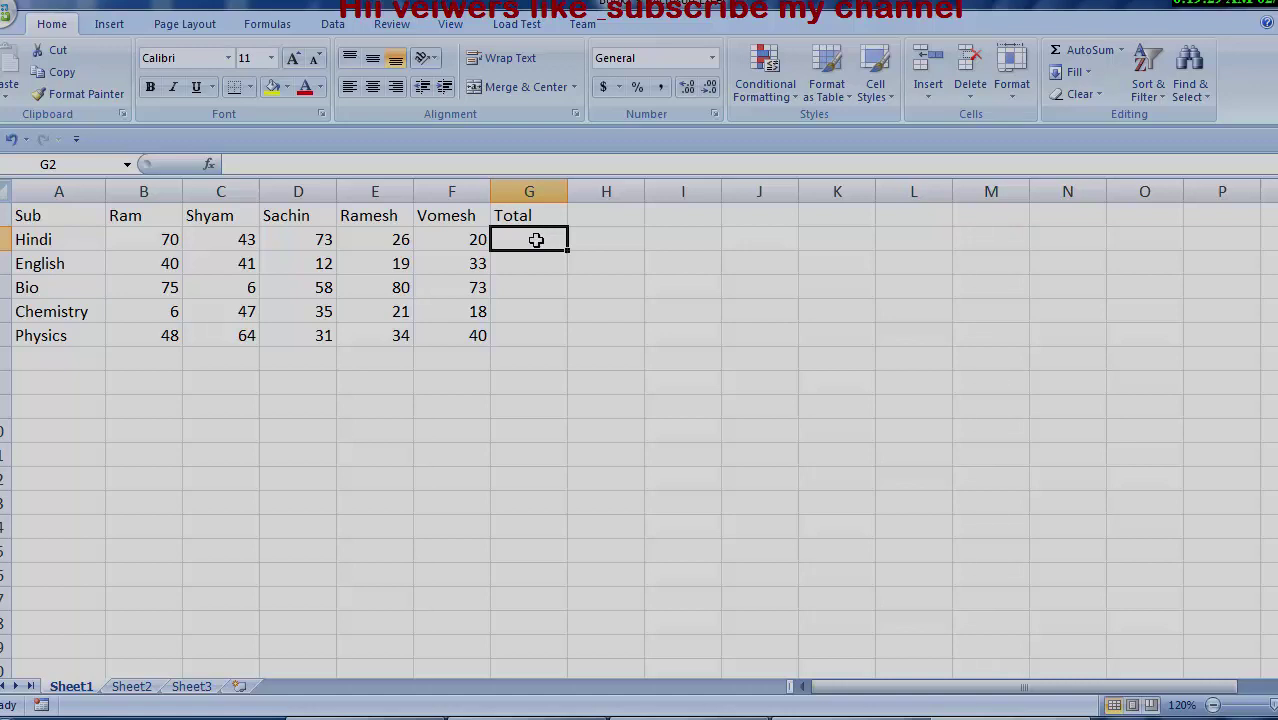
type("10")
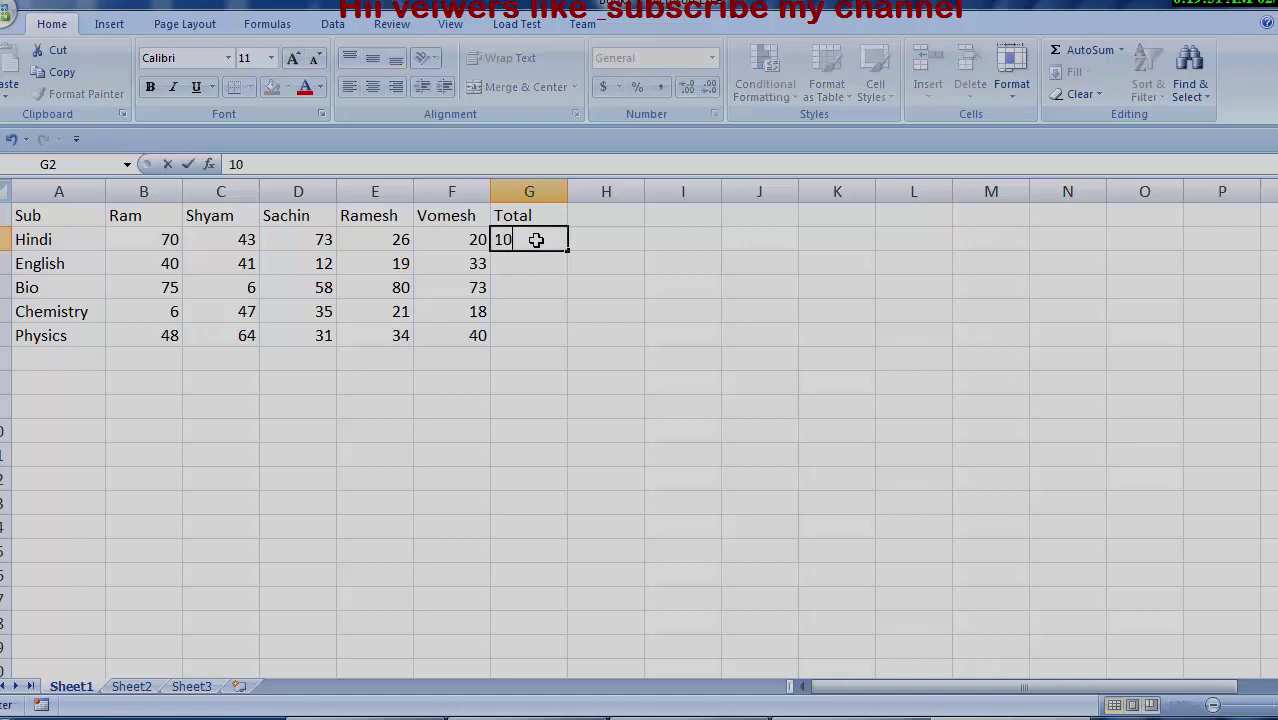
type("0")
left_click(663, 378)
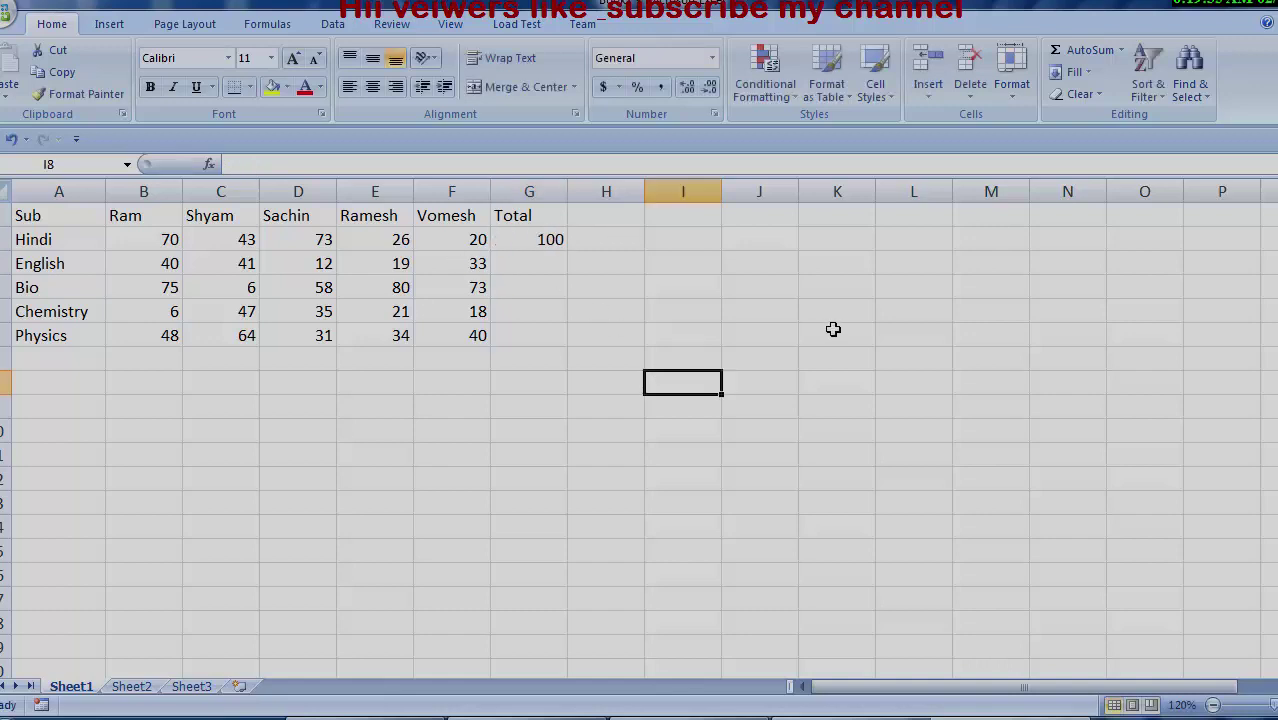
left_click(533, 240)
left_click_drag(533, 240, 539, 331)
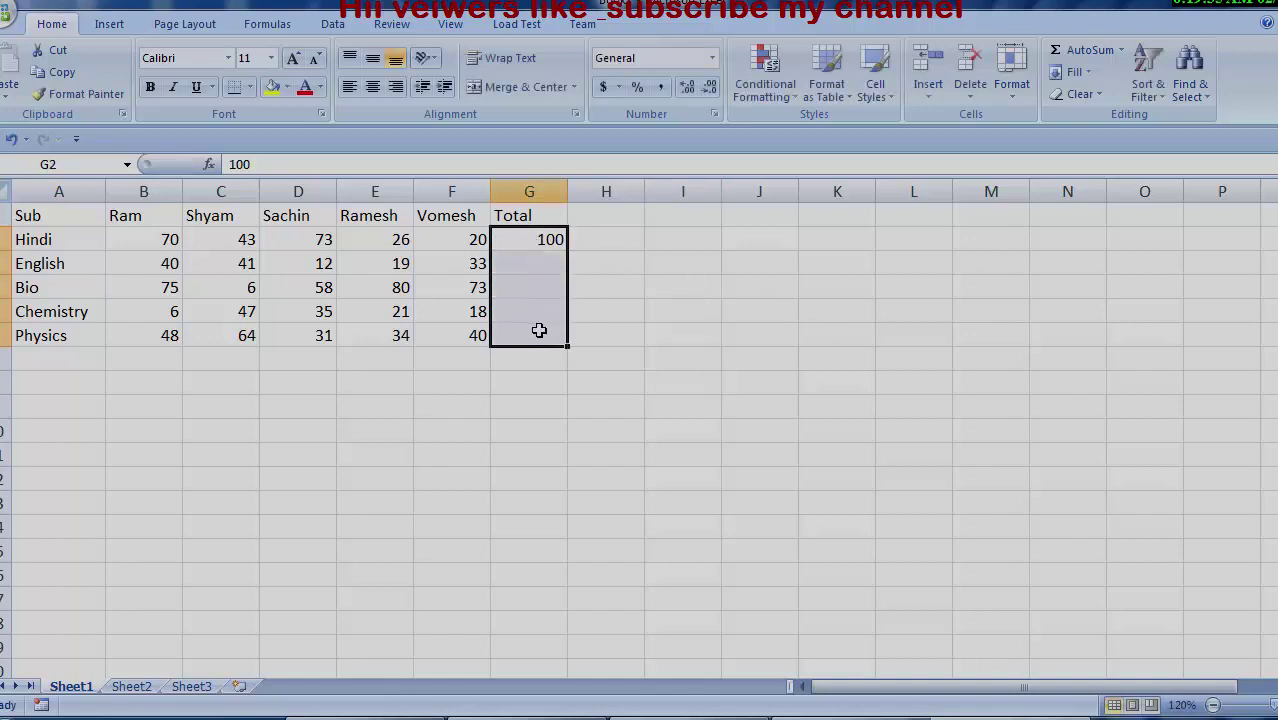
key("alt")
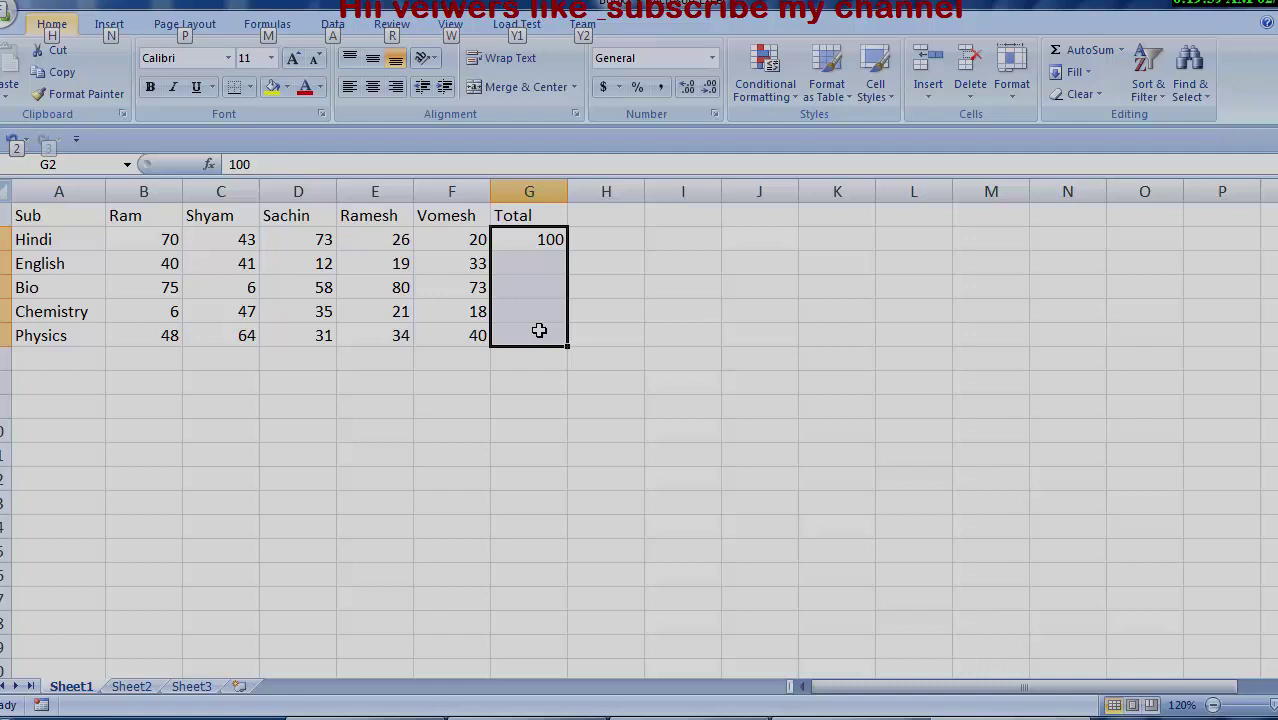
left_click(531, 242)
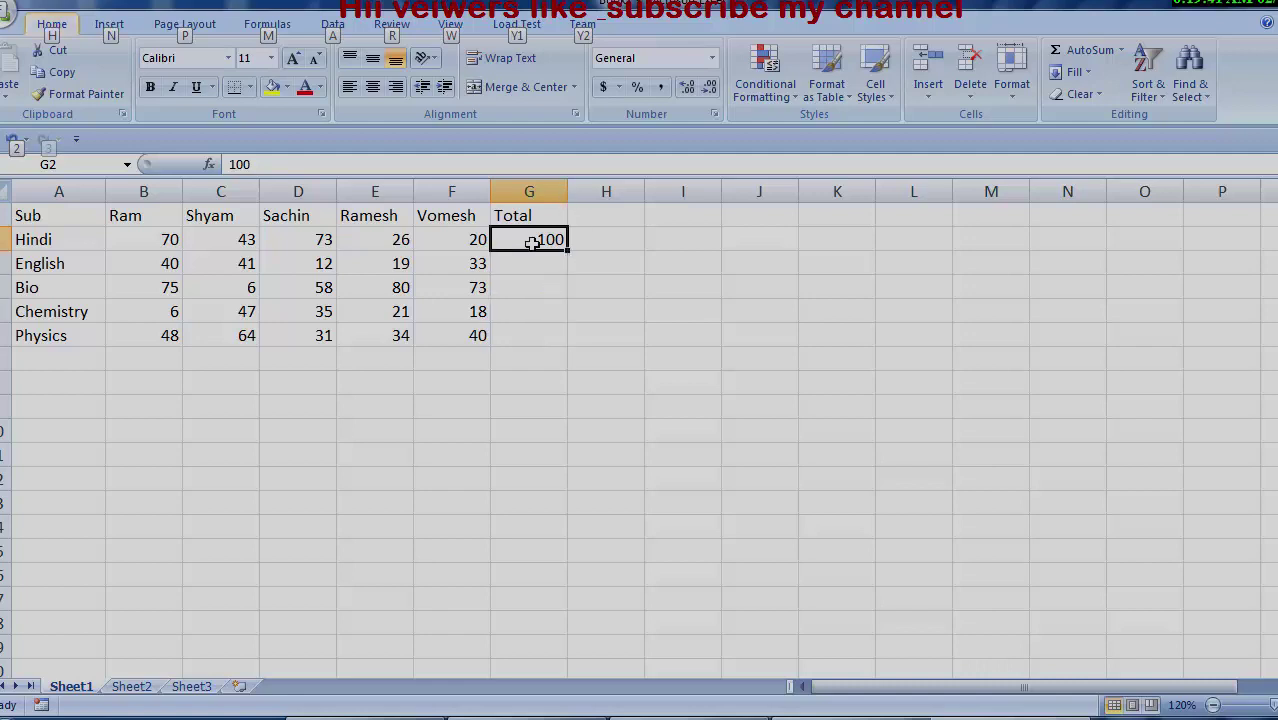
left_click_drag(563, 245, 566, 340)
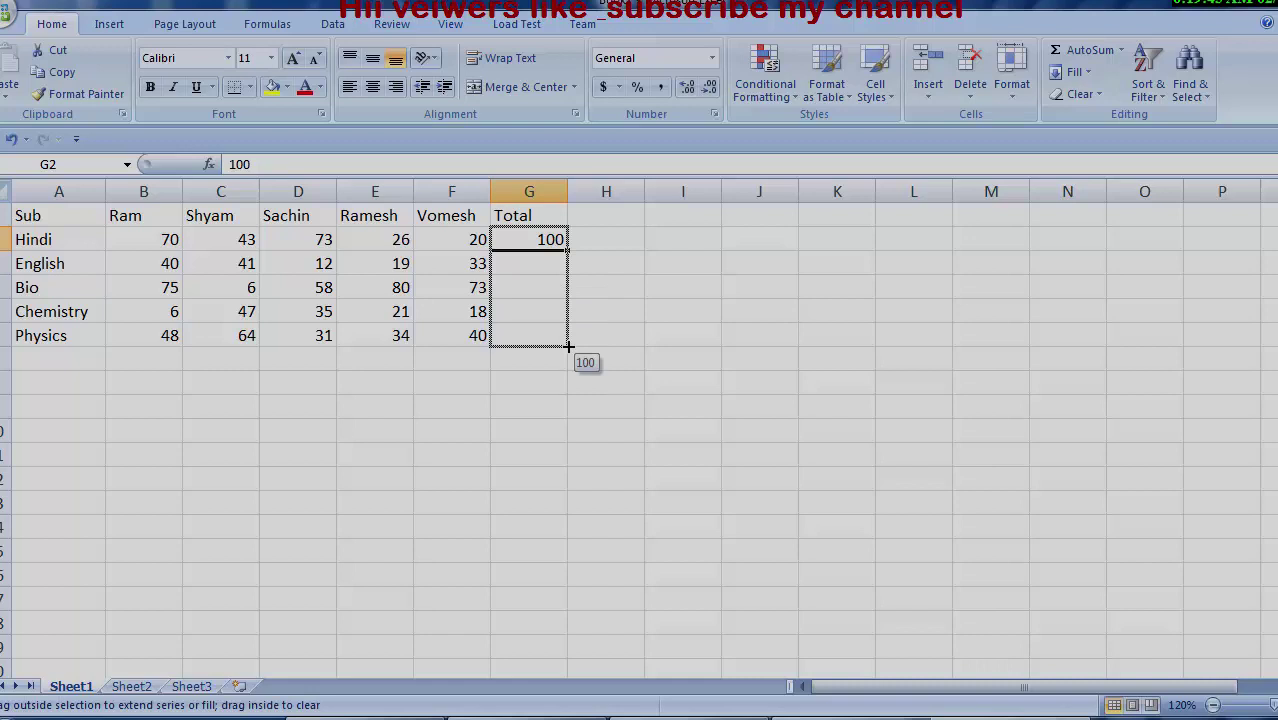
left_click(588, 219)
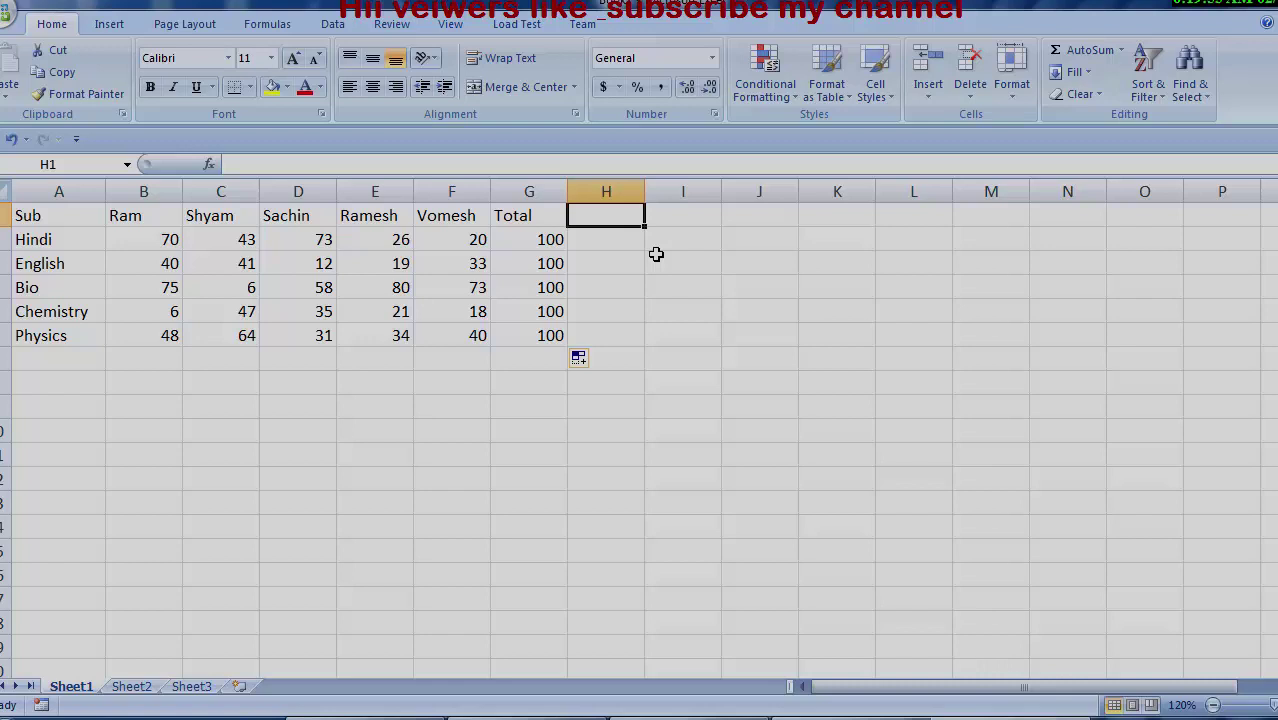
Step: Head column H 'Obtained' and fill =SUM(B2:F2) from H2 down to H6
type("Obta")
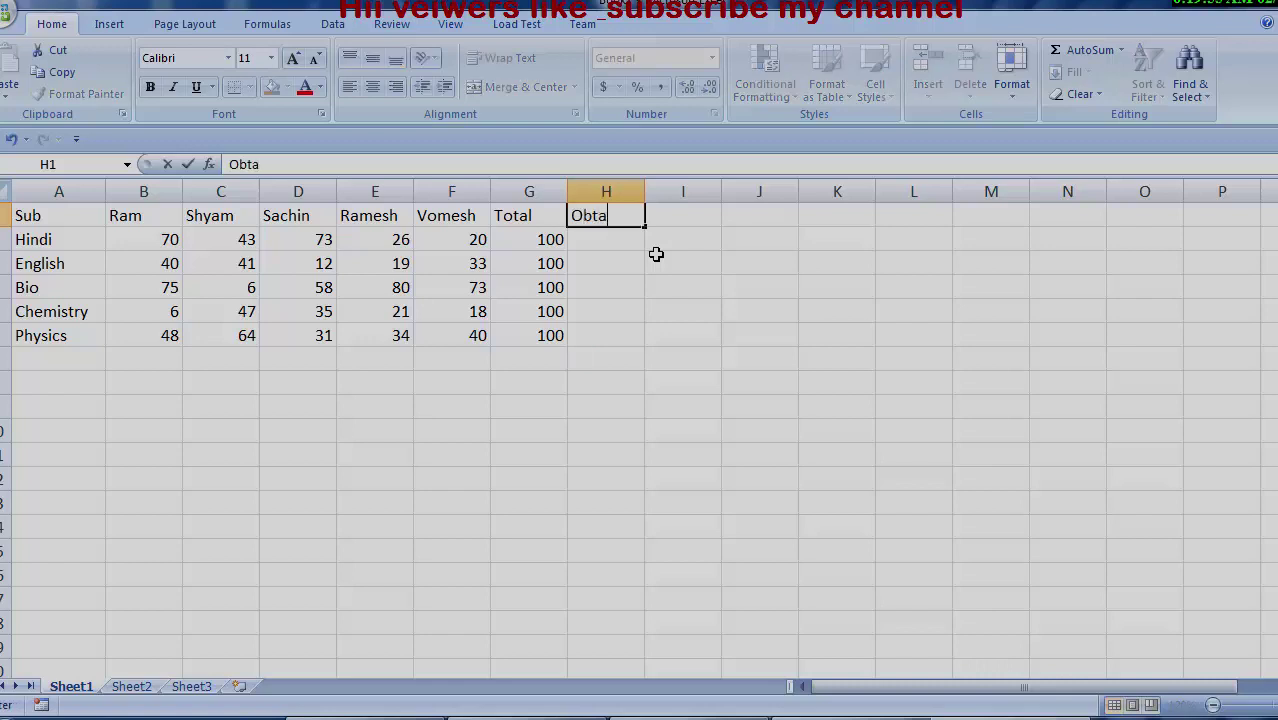
type("ined")
left_click(580, 242)
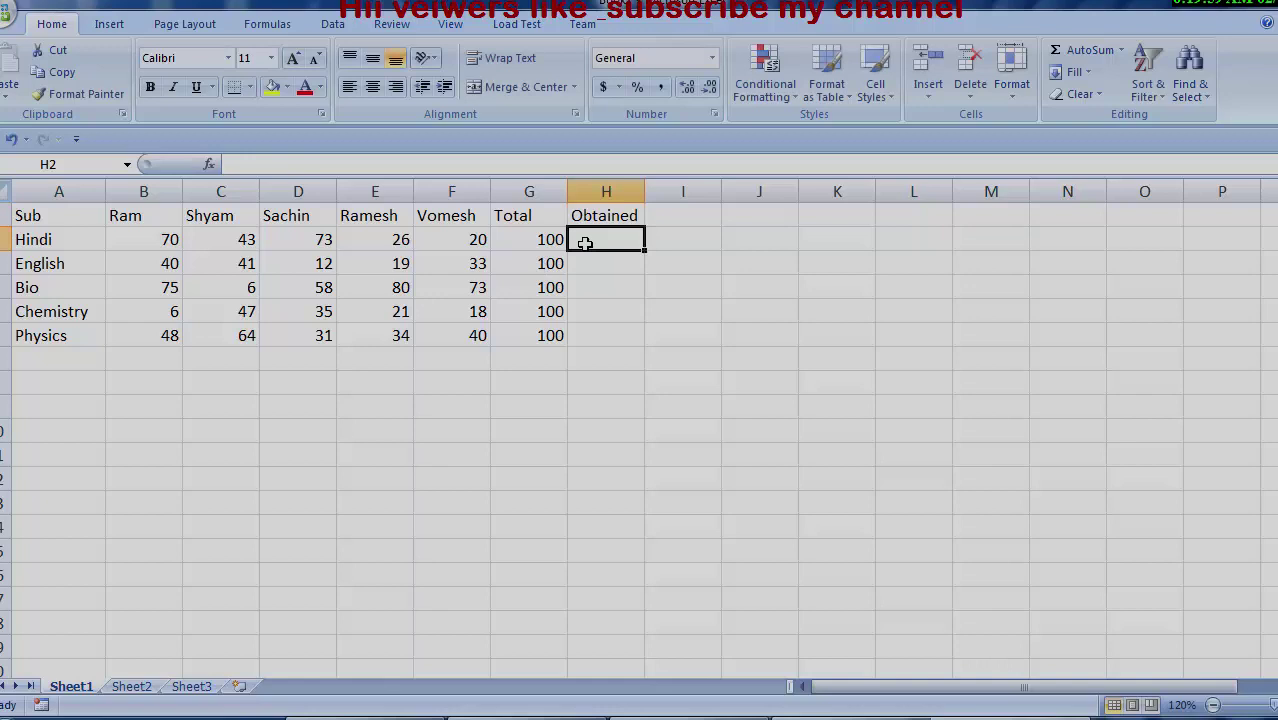
type("=")
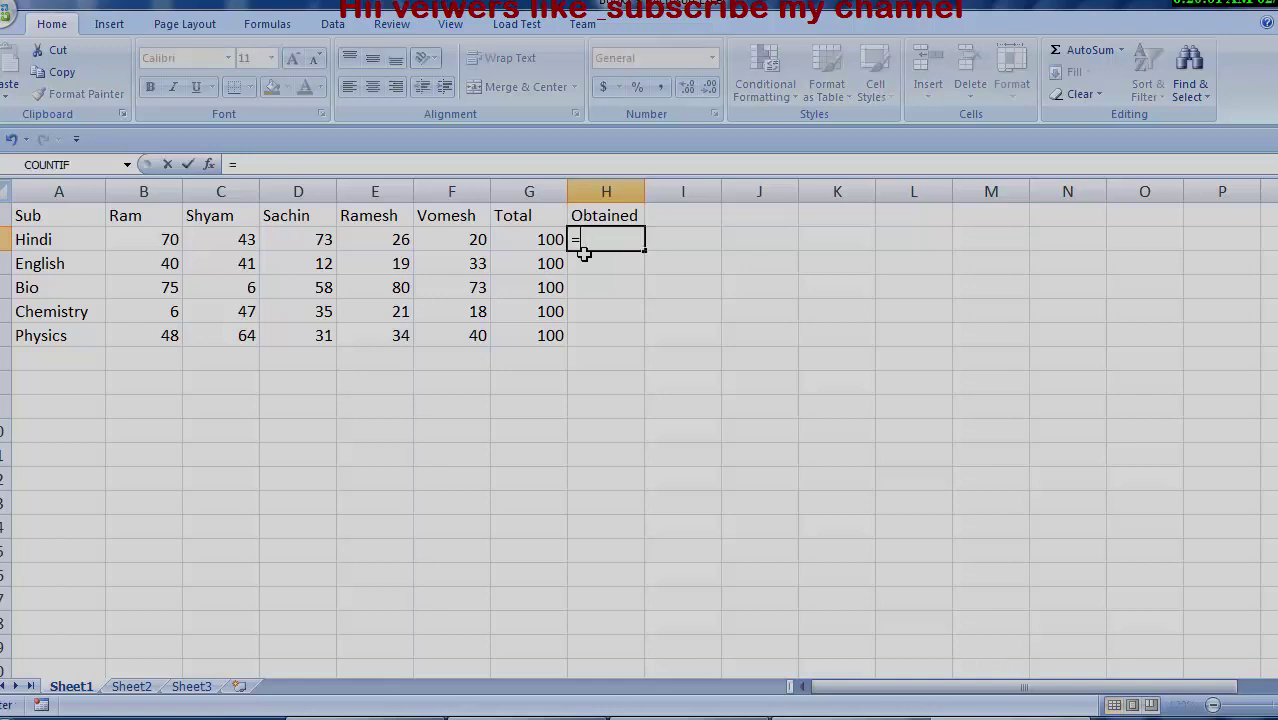
type("su")
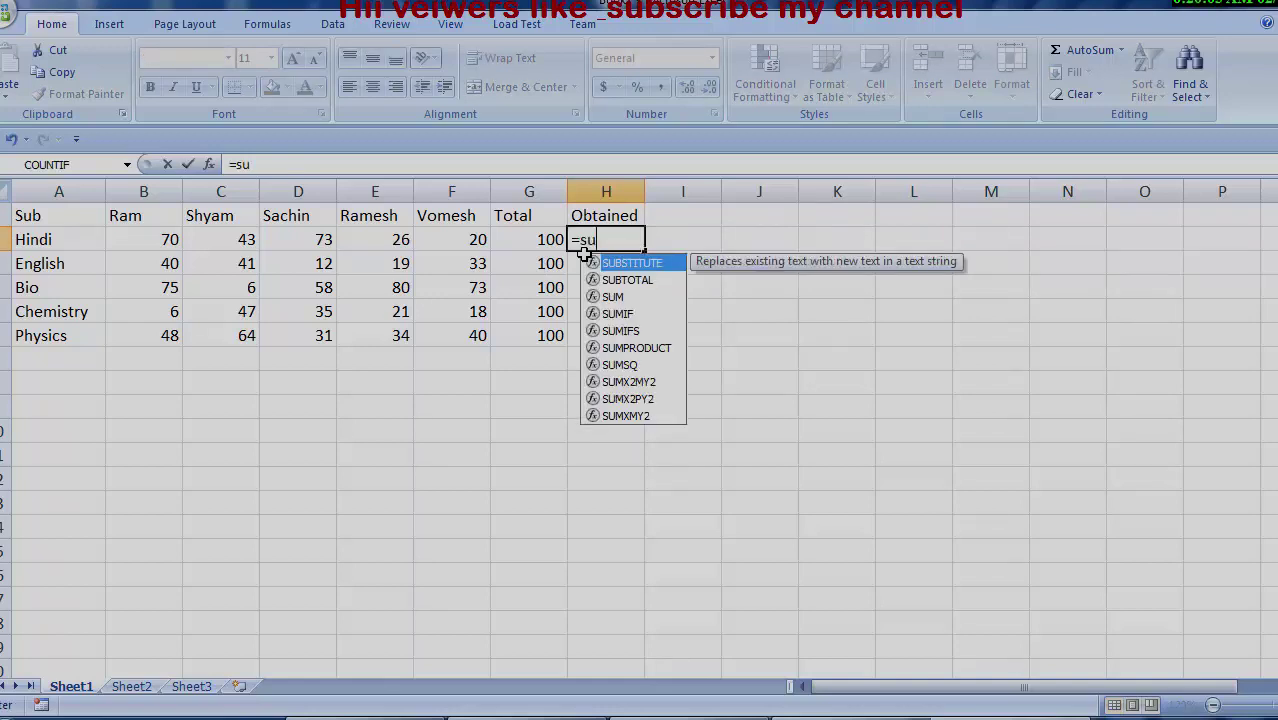
type("m")
key("Tab")
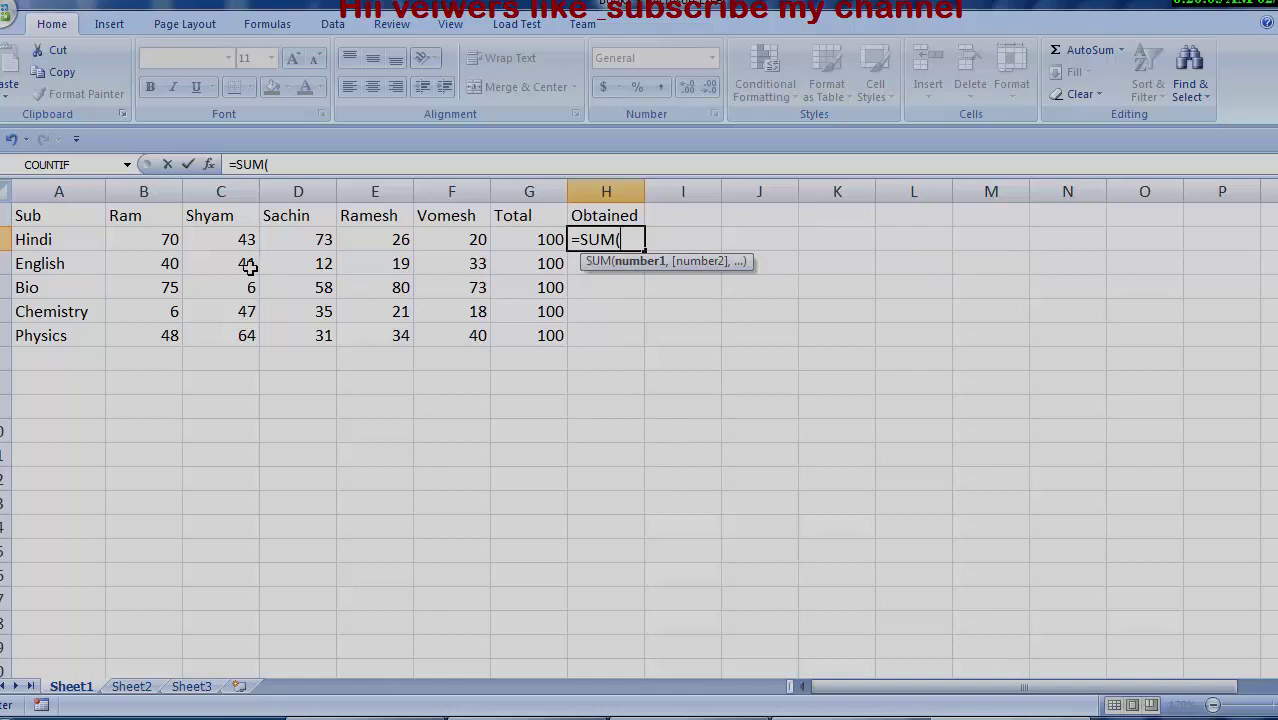
left_click_drag(143, 240, 188, 240)
left_click_drag(388, 232, 439, 234)
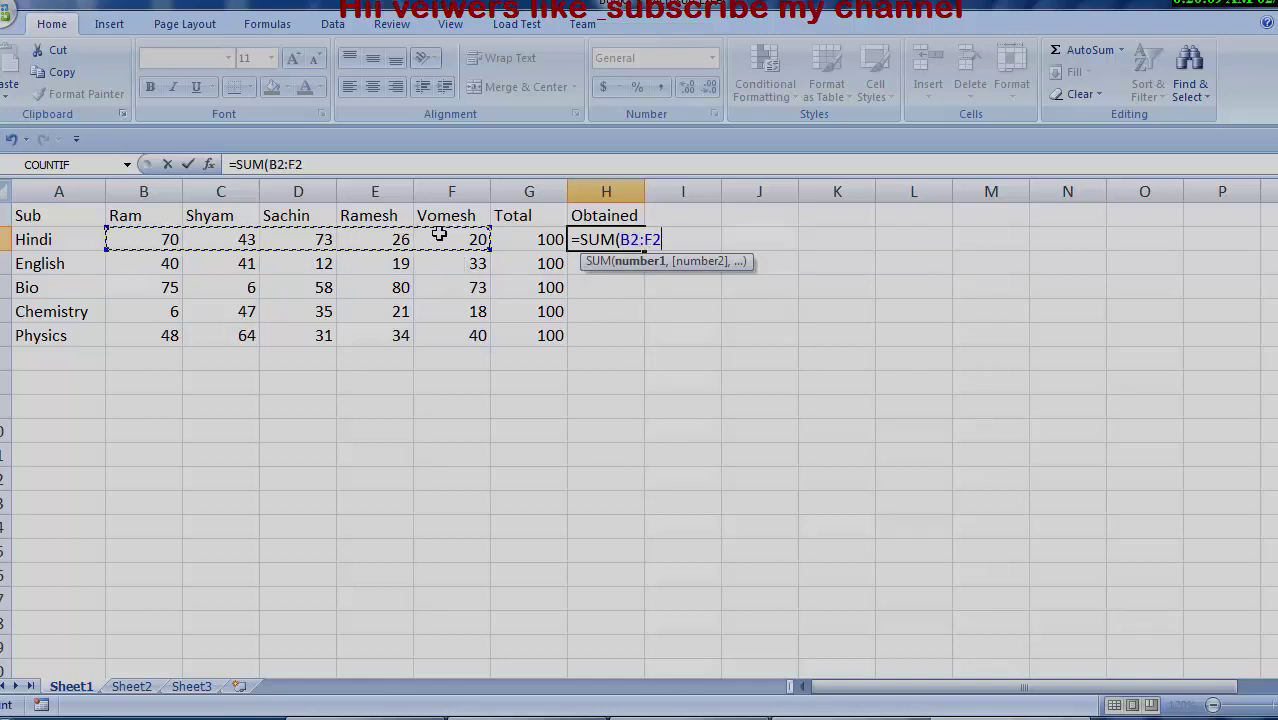
type(")")
key("Return")
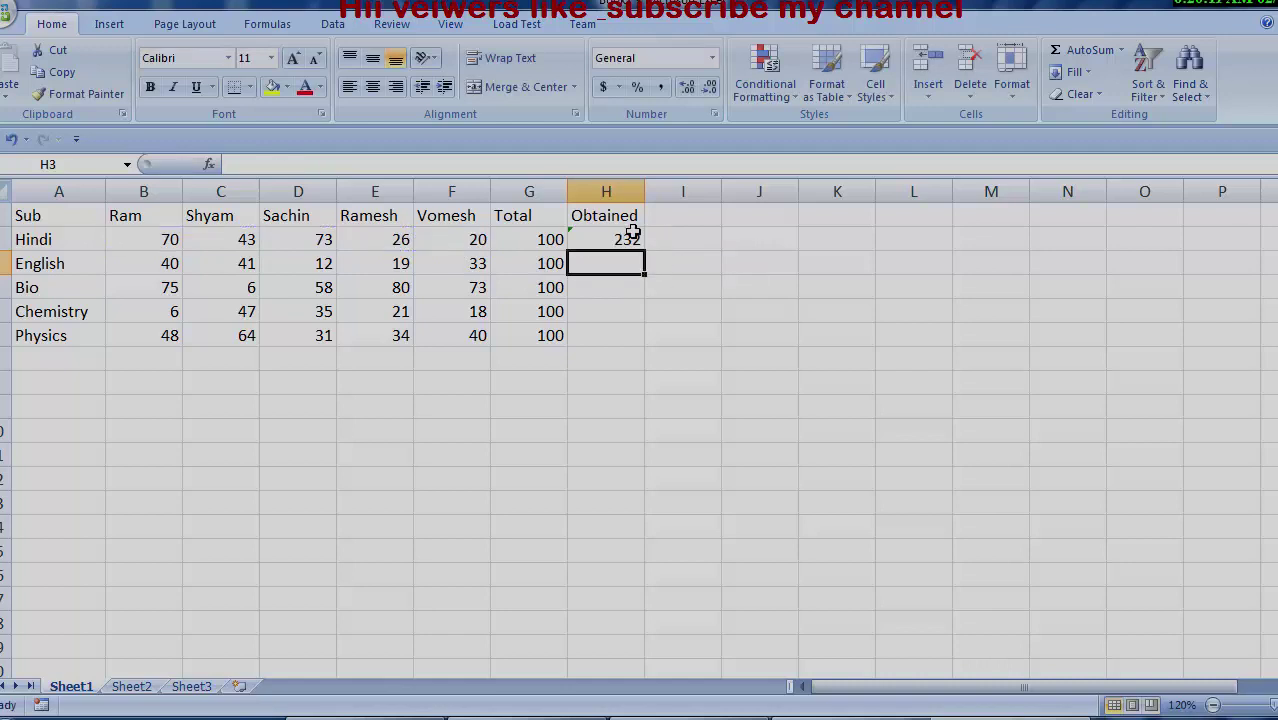
left_click(626, 238)
left_click_drag(645, 251, 647, 352)
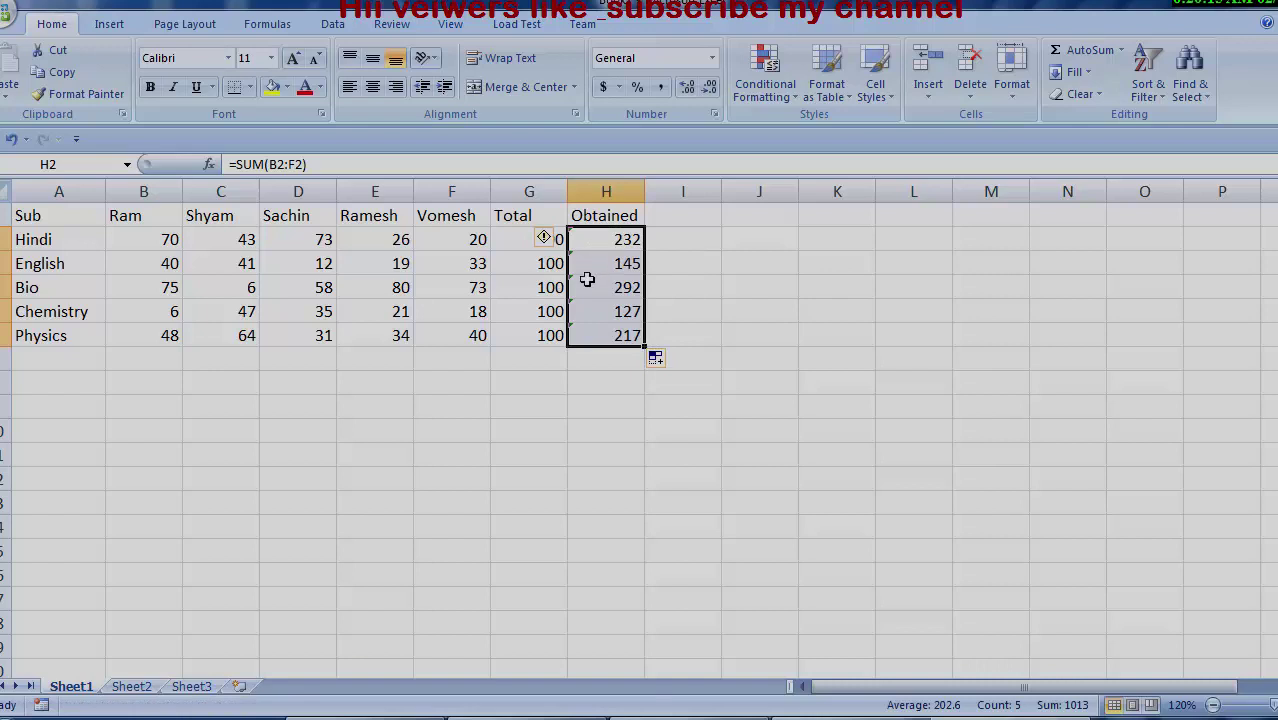
left_click(512, 242)
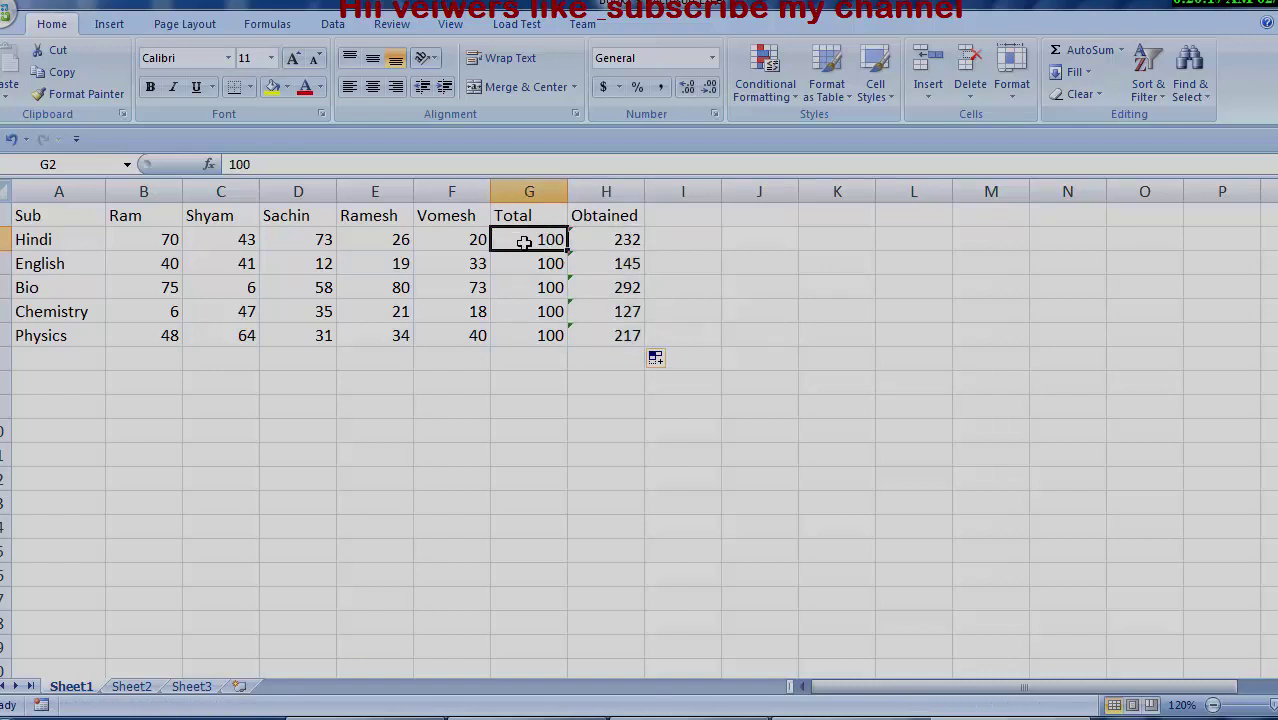
Step: Replace G2's total with the formula =100 and fill it down to G6
type("=")
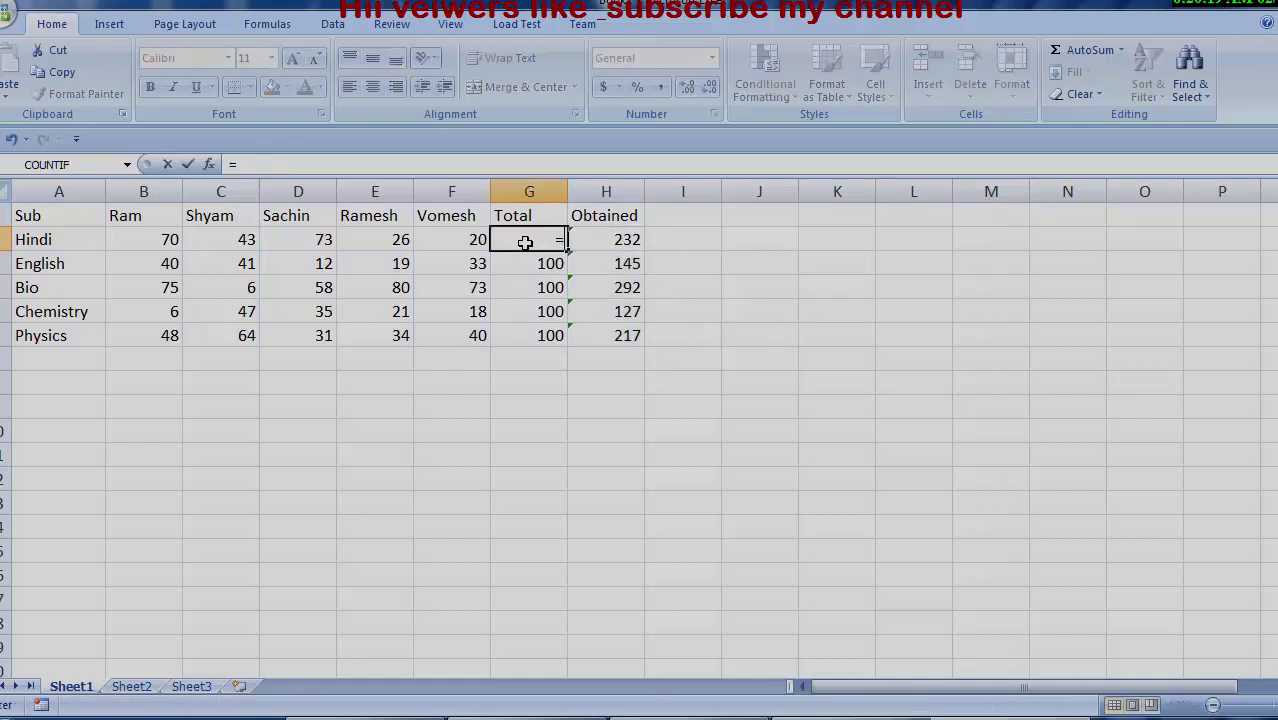
type("100")
key("Return")
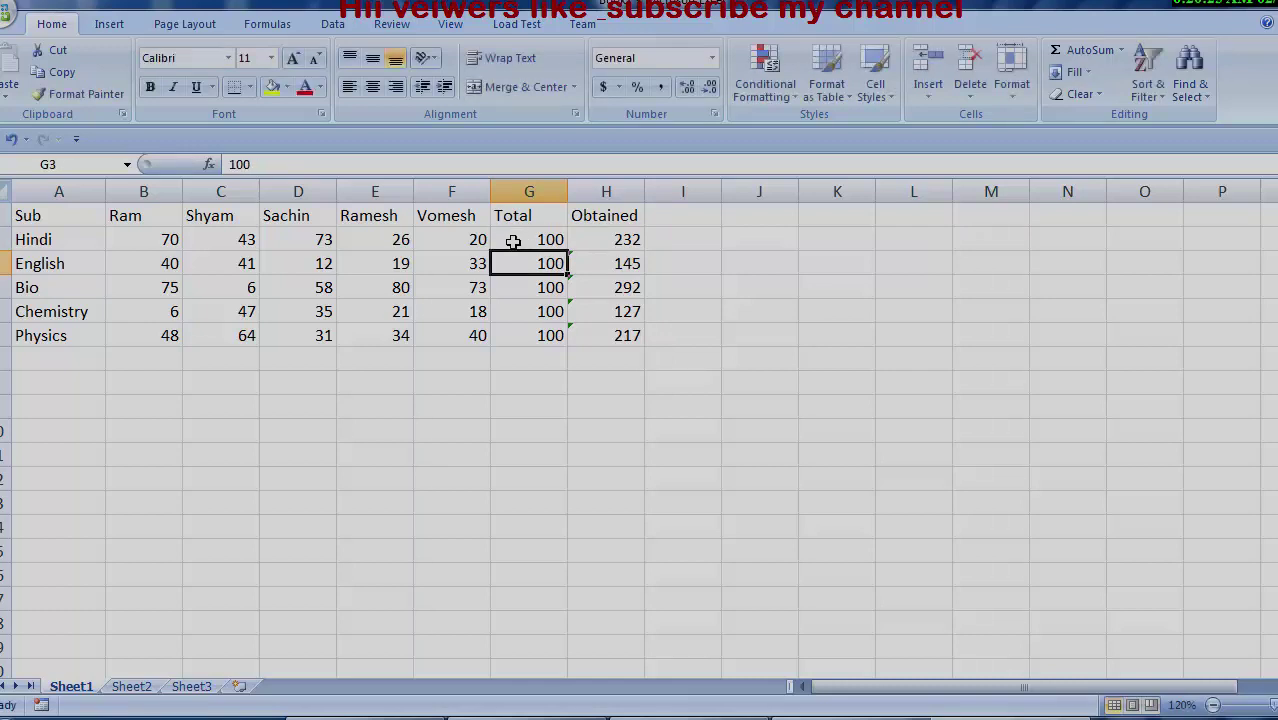
left_click(535, 243)
left_click_drag(566, 250, 557, 340)
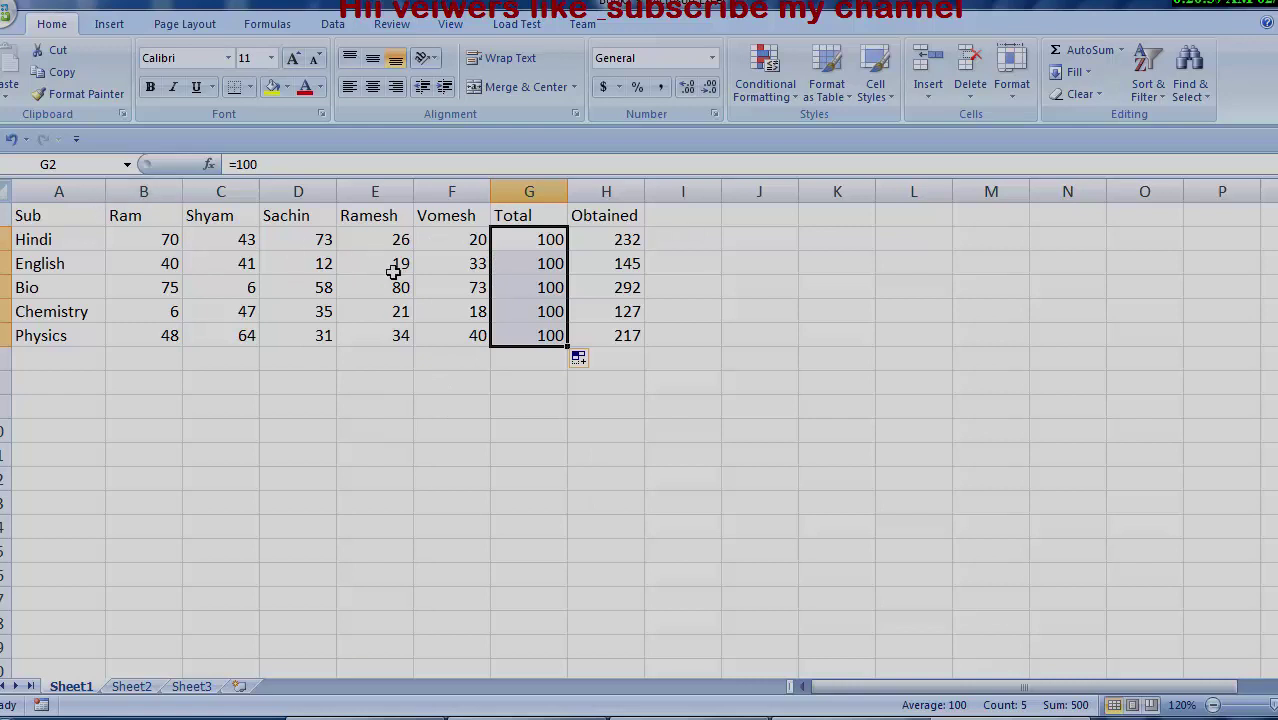
left_click(227, 409)
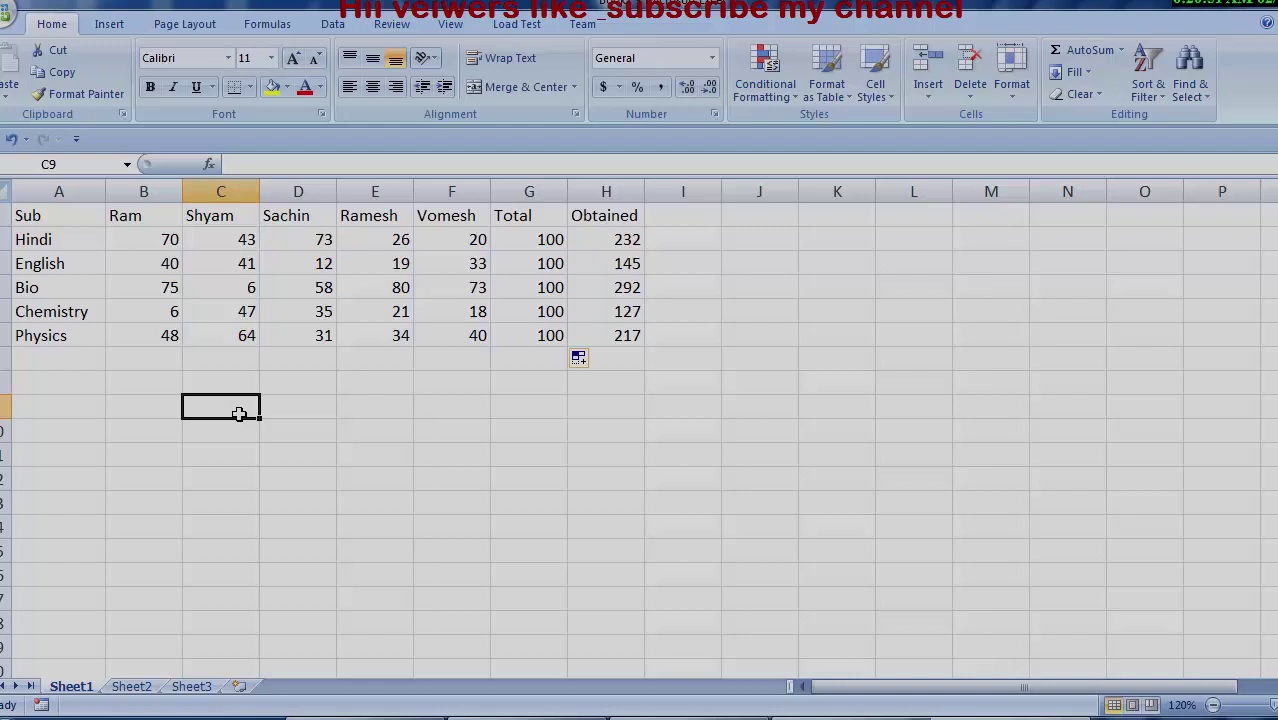
Step: Enter the lookup inputs Vomesh in C9 and Bio in D9
type("V")
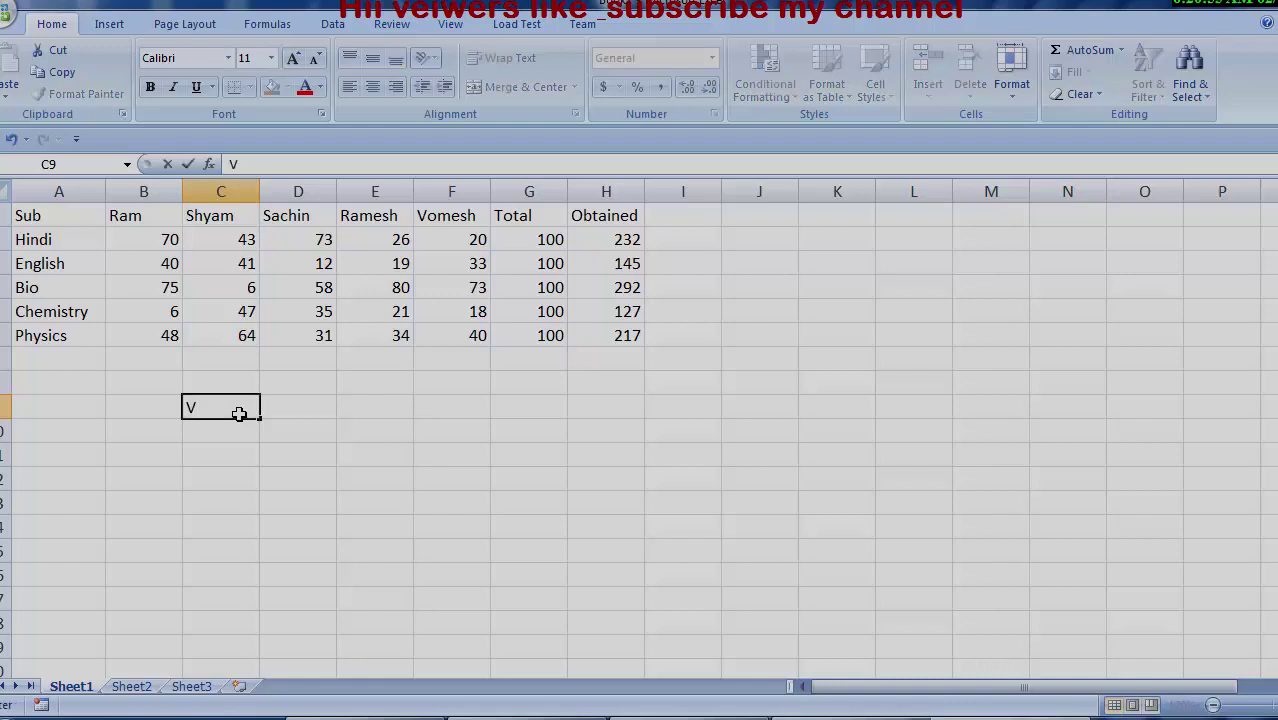
type("omes")
type("h")
left_click(323, 416)
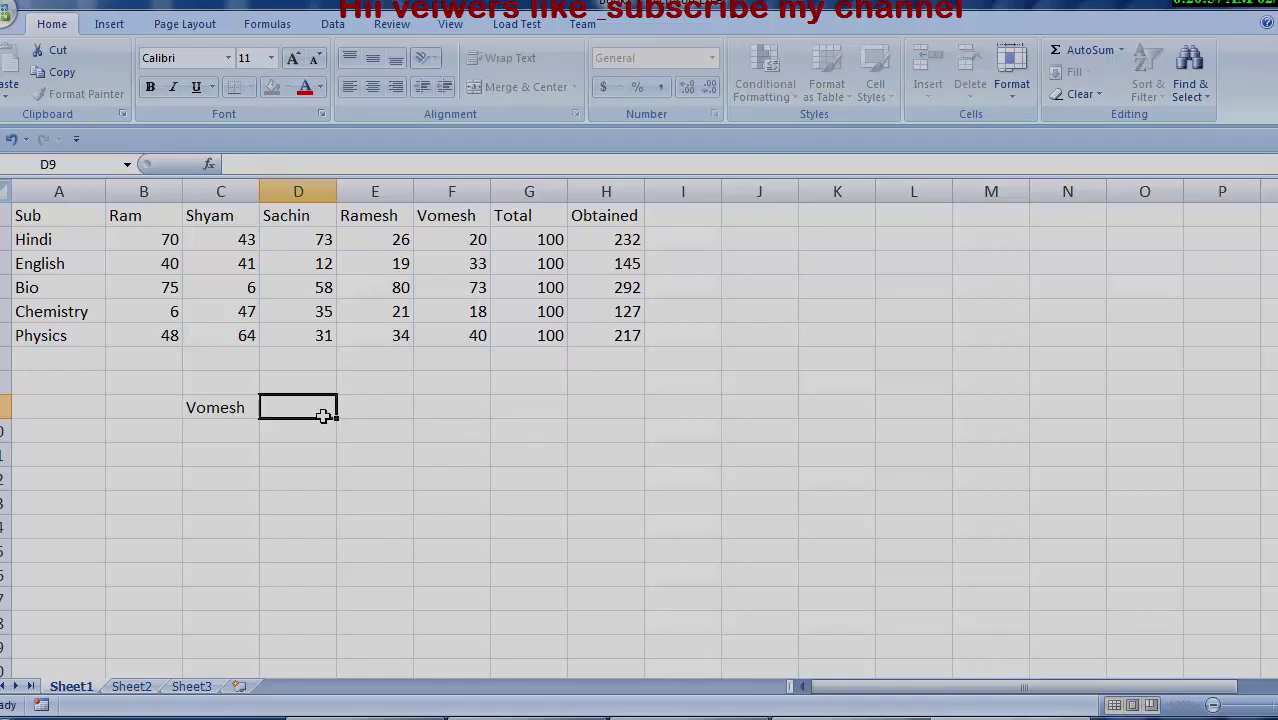
type("B")
type("io")
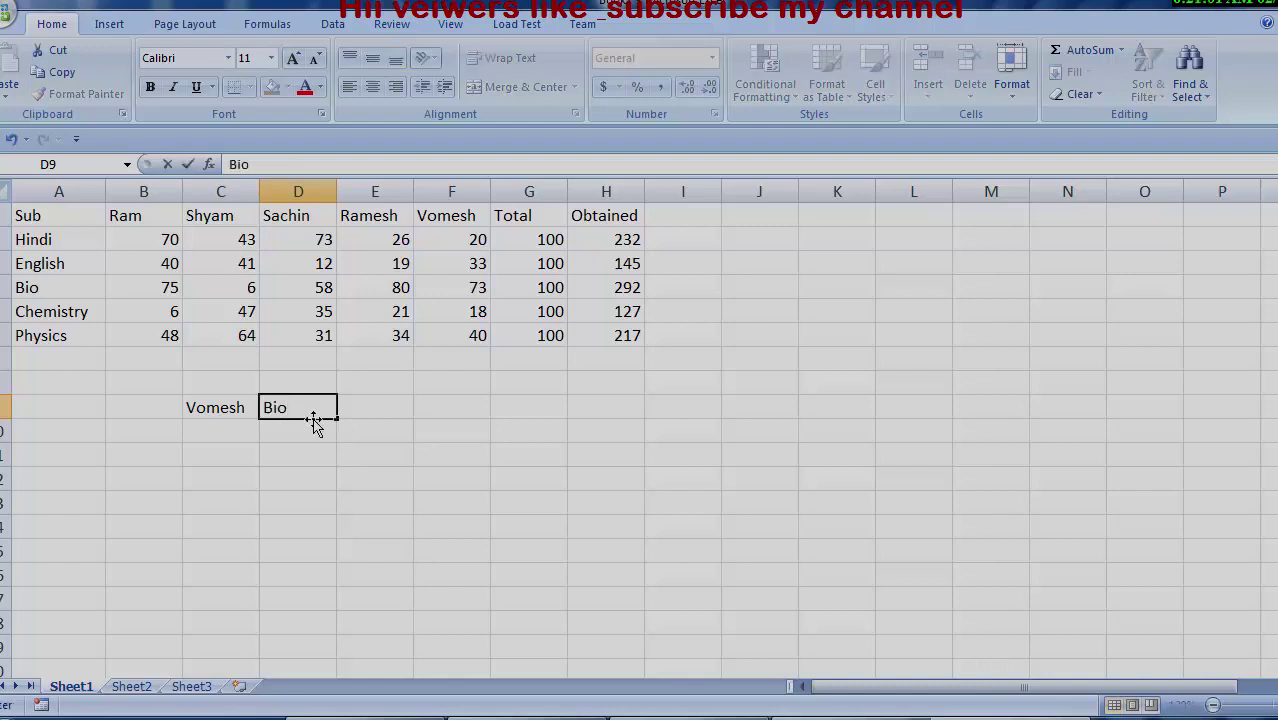
Step: Start a VLOOKUP in C10 using D9 as lookup value and absolute range $A$1:$H$6
left_click(215, 432)
type("=")
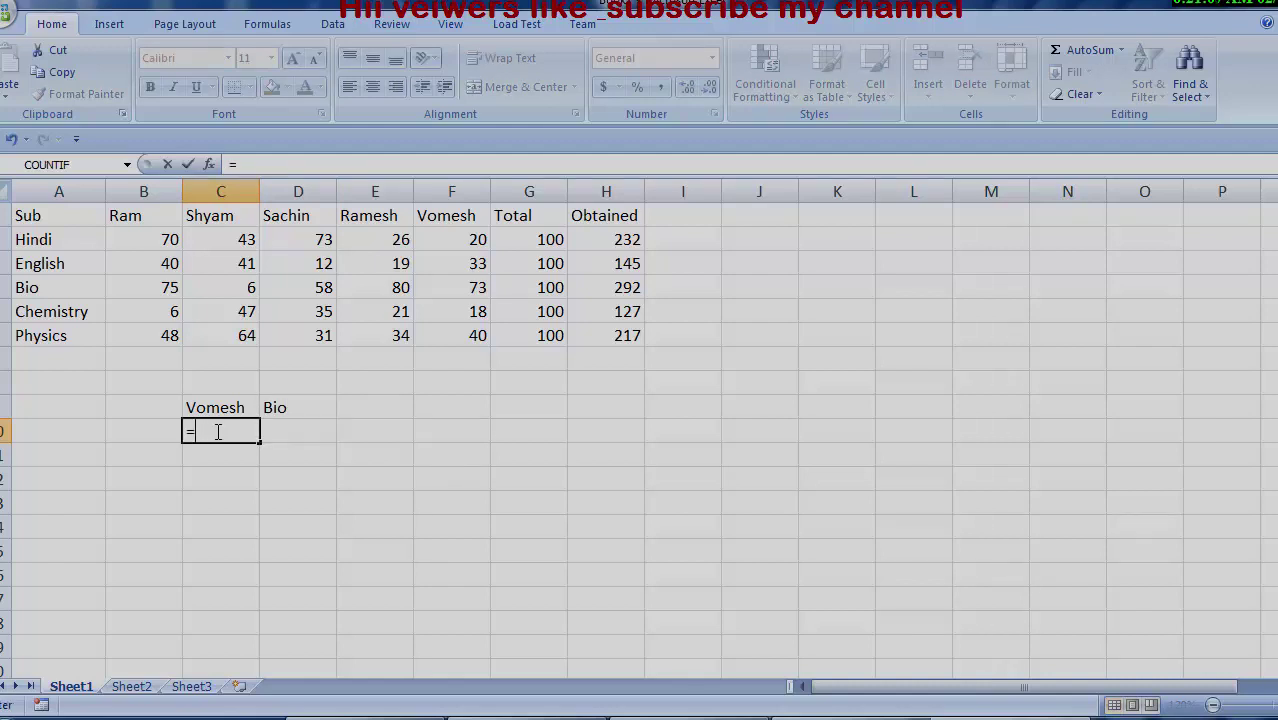
type("vloo")
key("Tab")
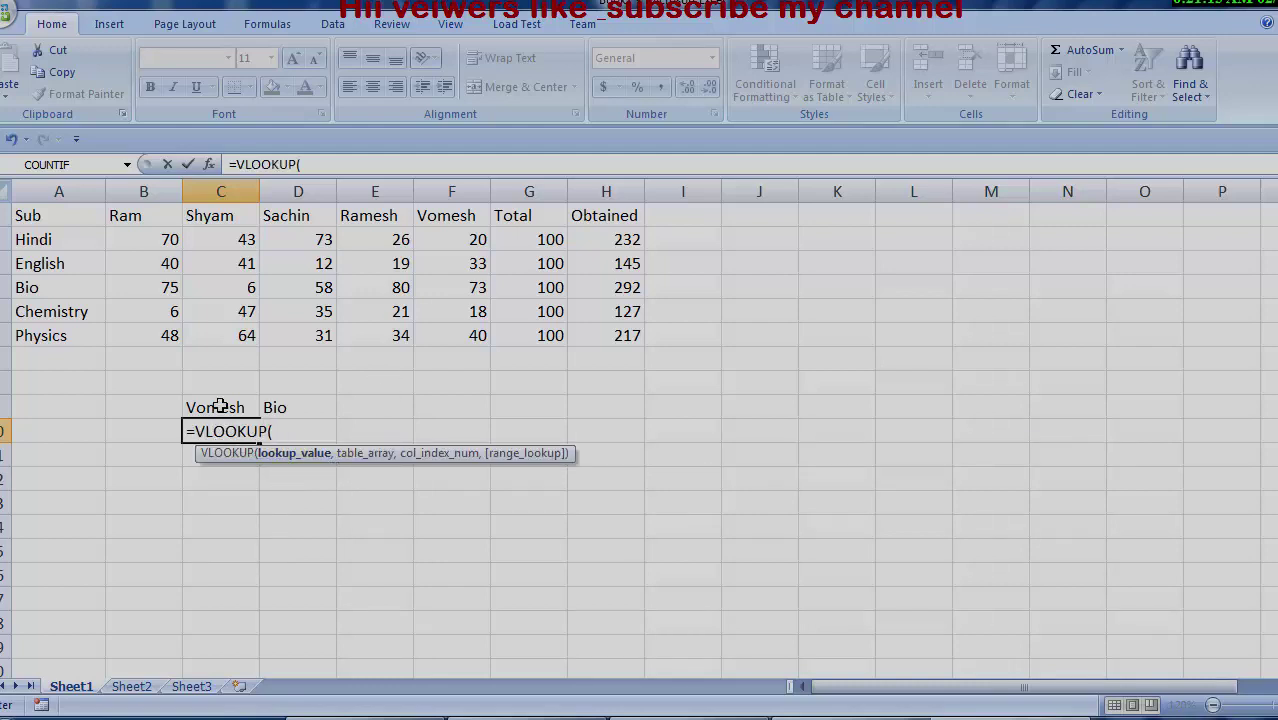
left_click(266, 410)
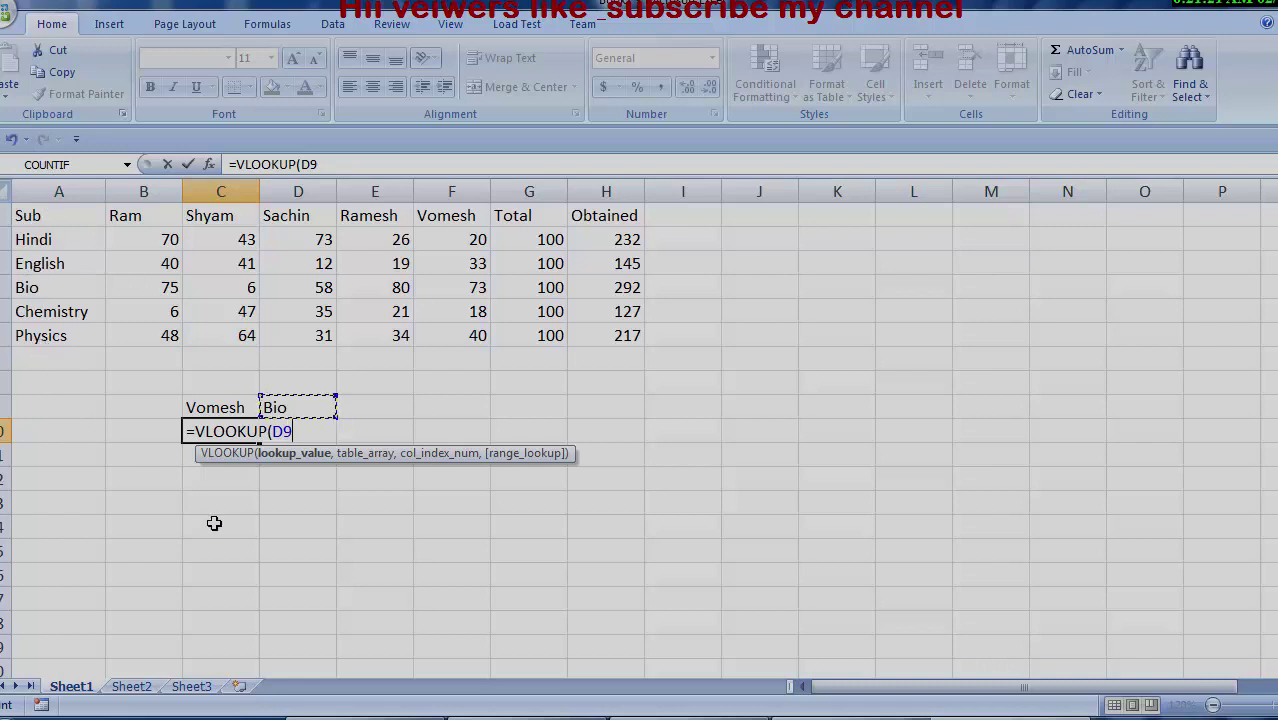
type(",")
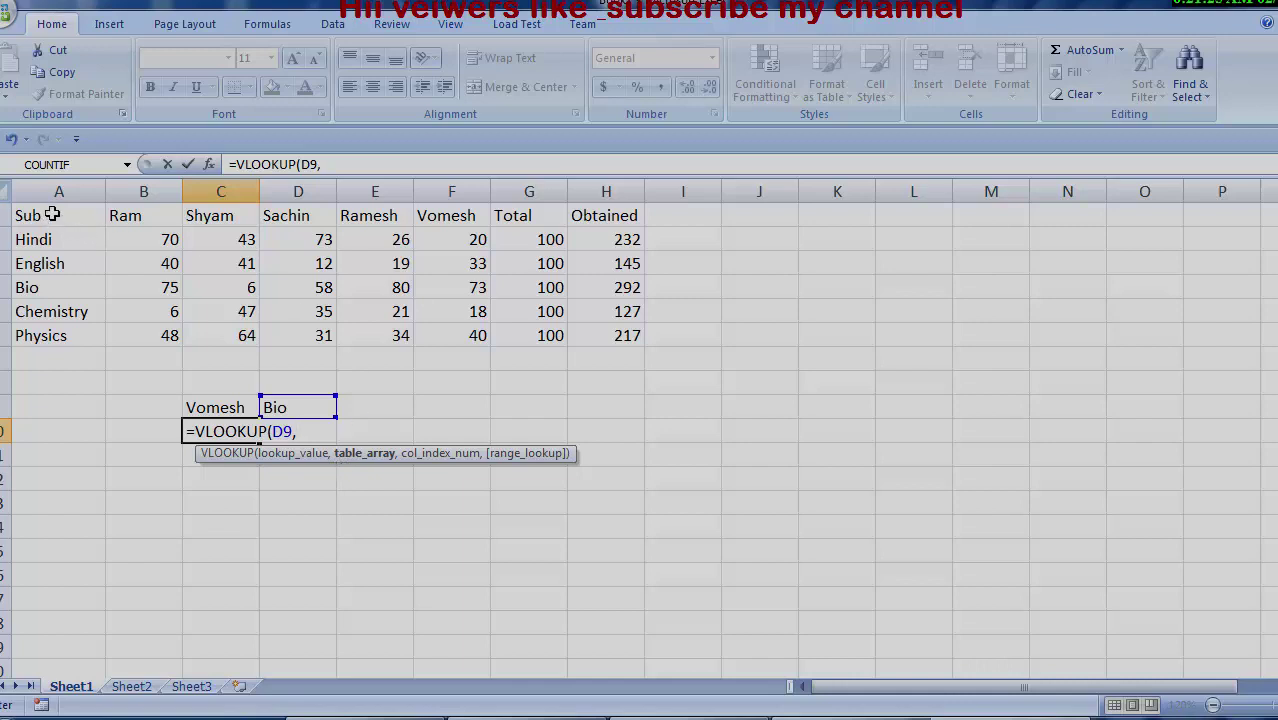
left_click_drag(46, 215, 596, 327)
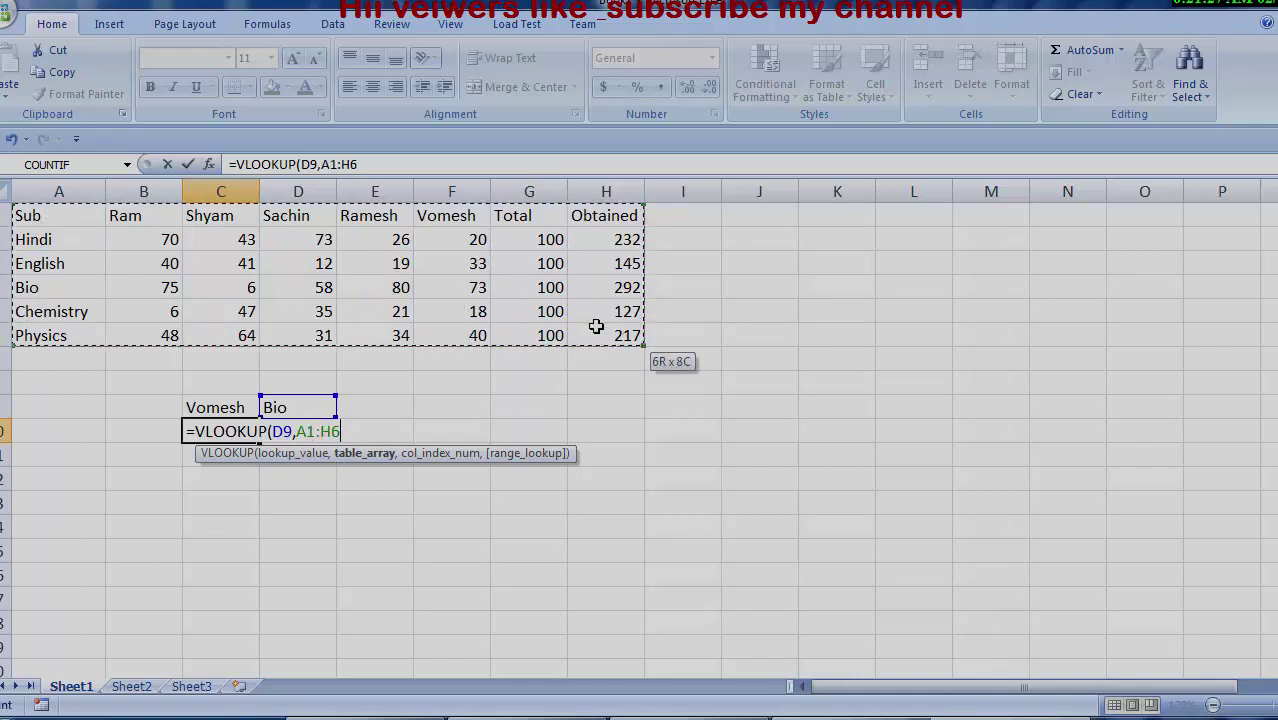
key("F4")
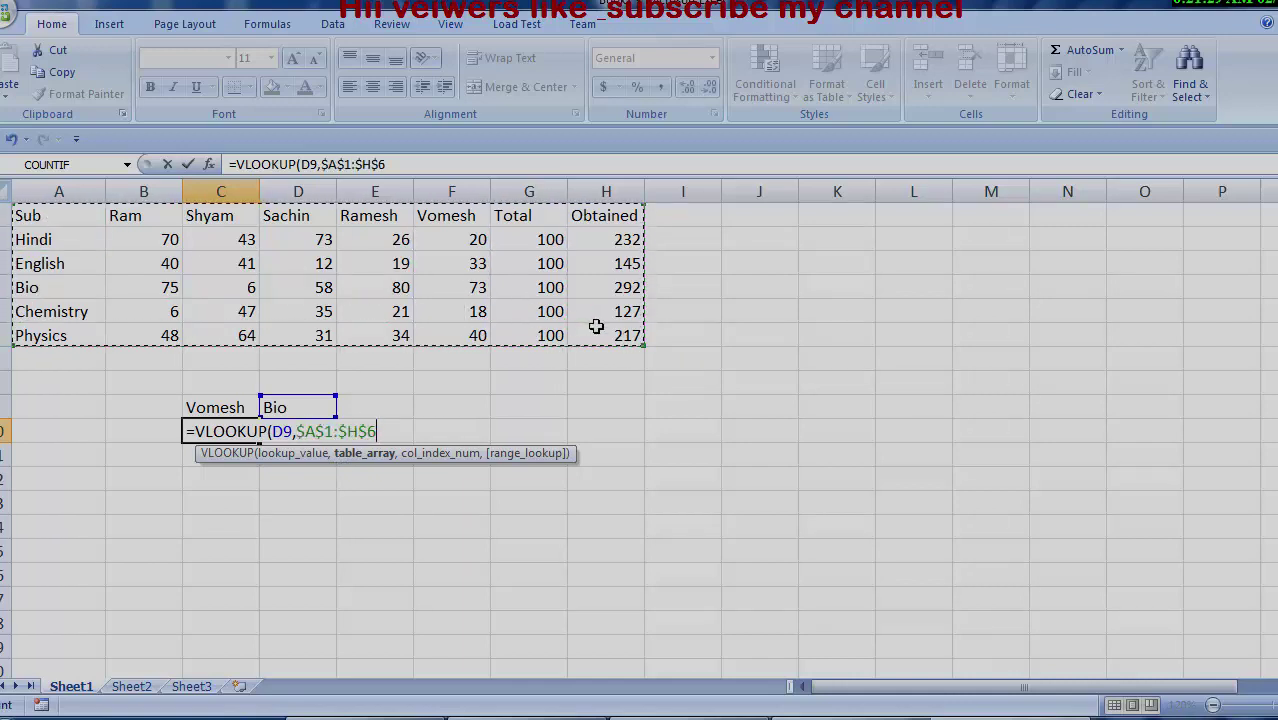
Step: Add MATCH(C9,$A$1:$H$1,0) as the column index with exact match 0
type(",")
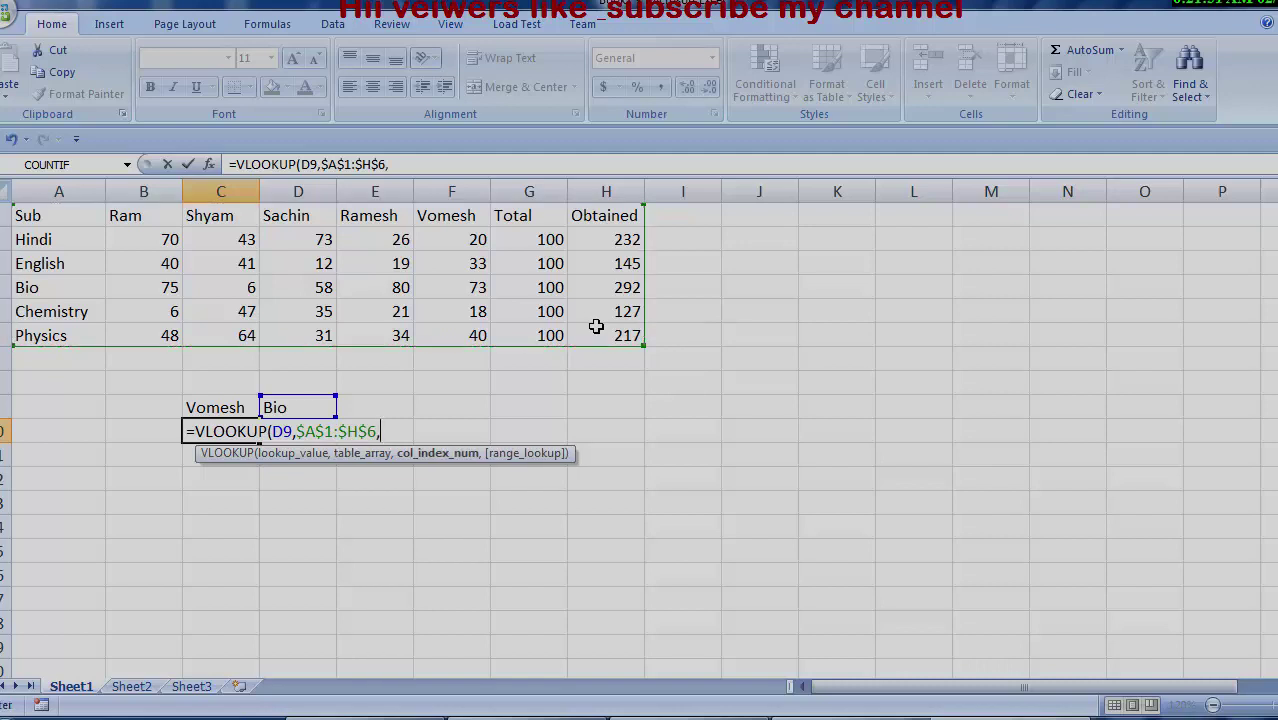
type("ma")
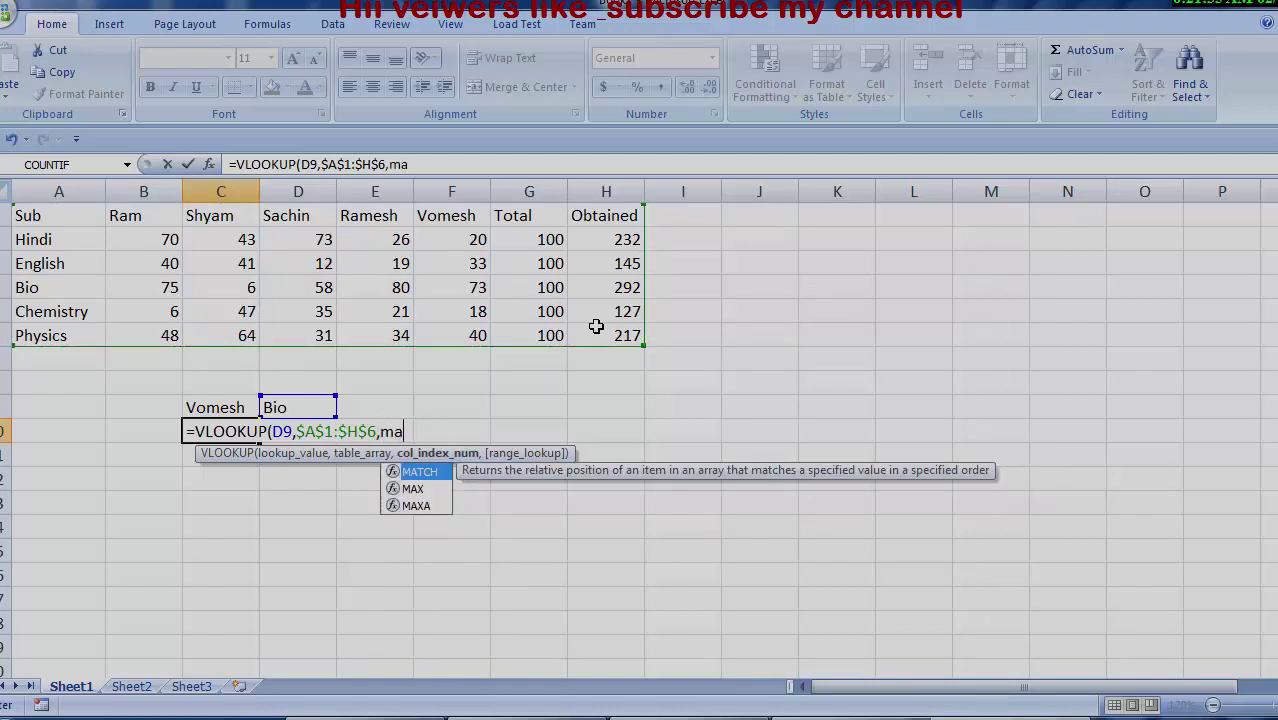
key("Tab")
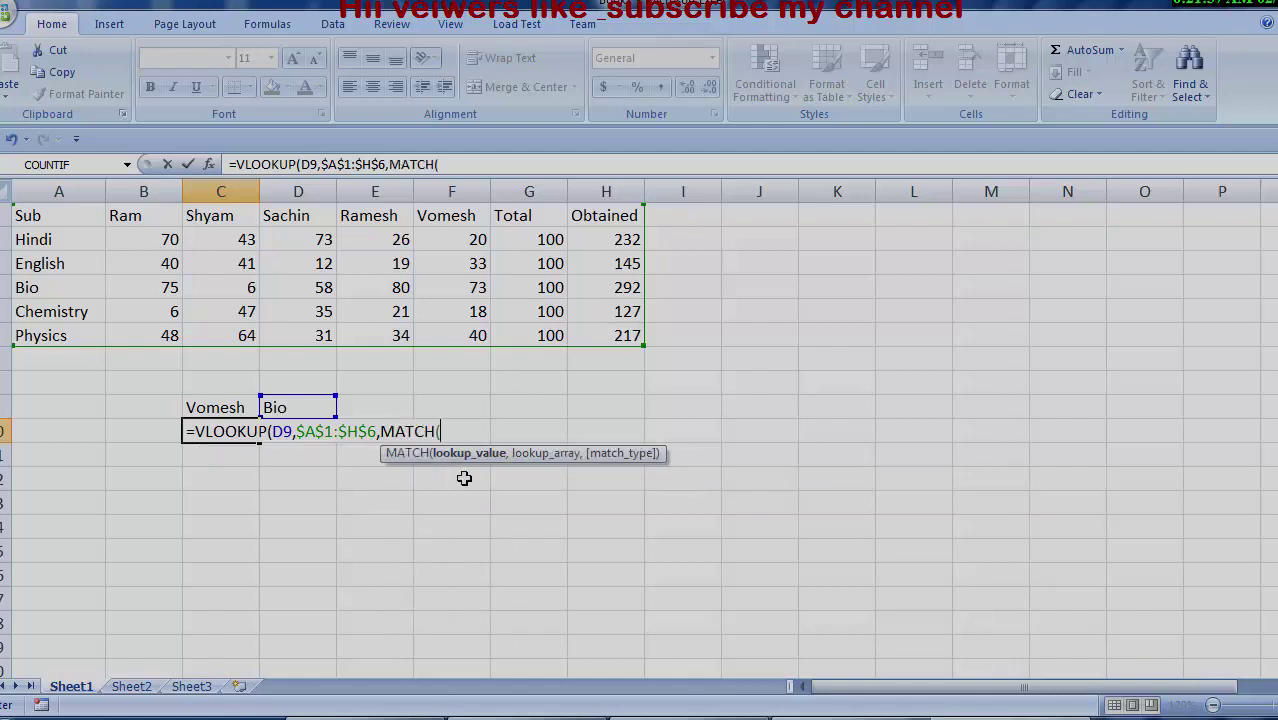
left_click(212, 408)
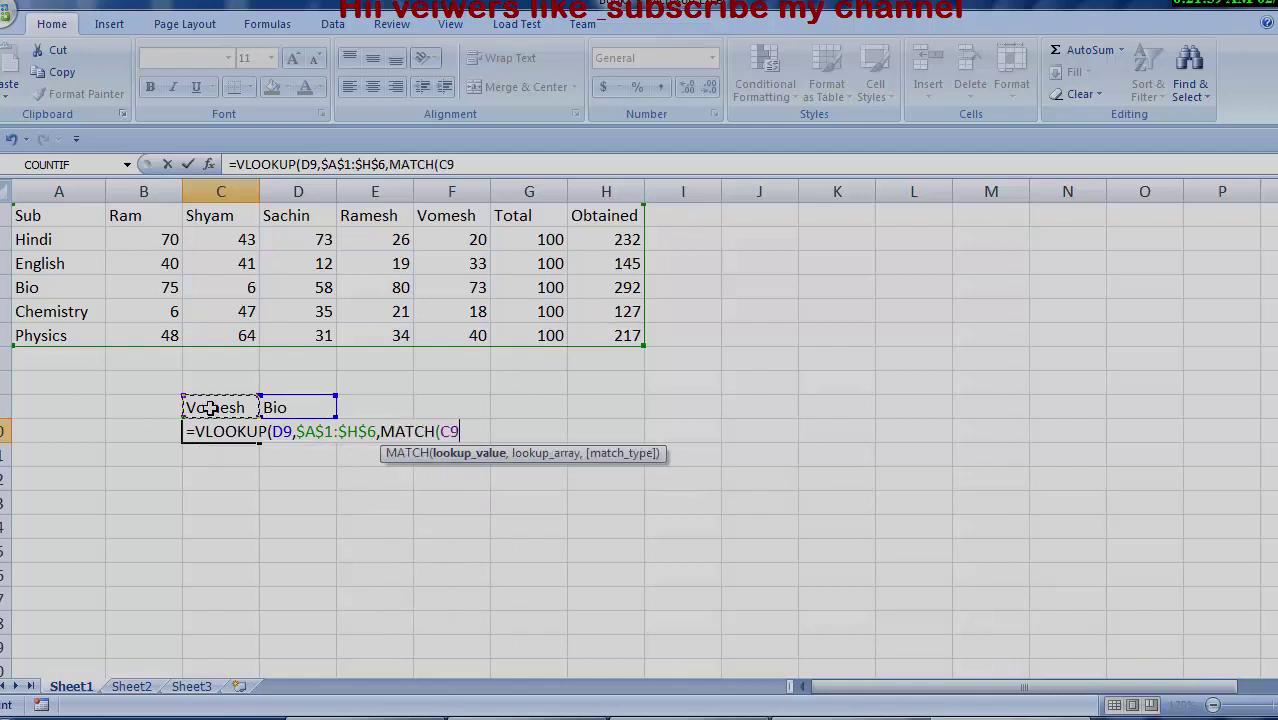
type(",")
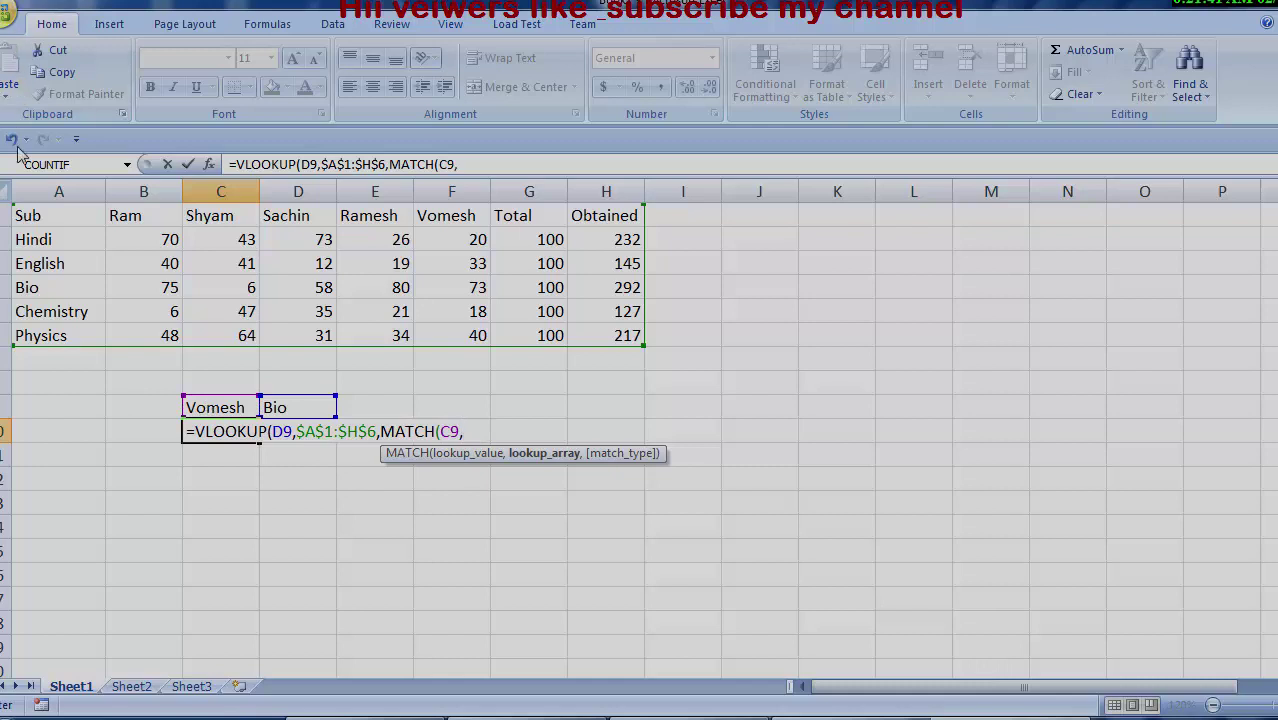
left_click_drag(50, 221, 597, 203)
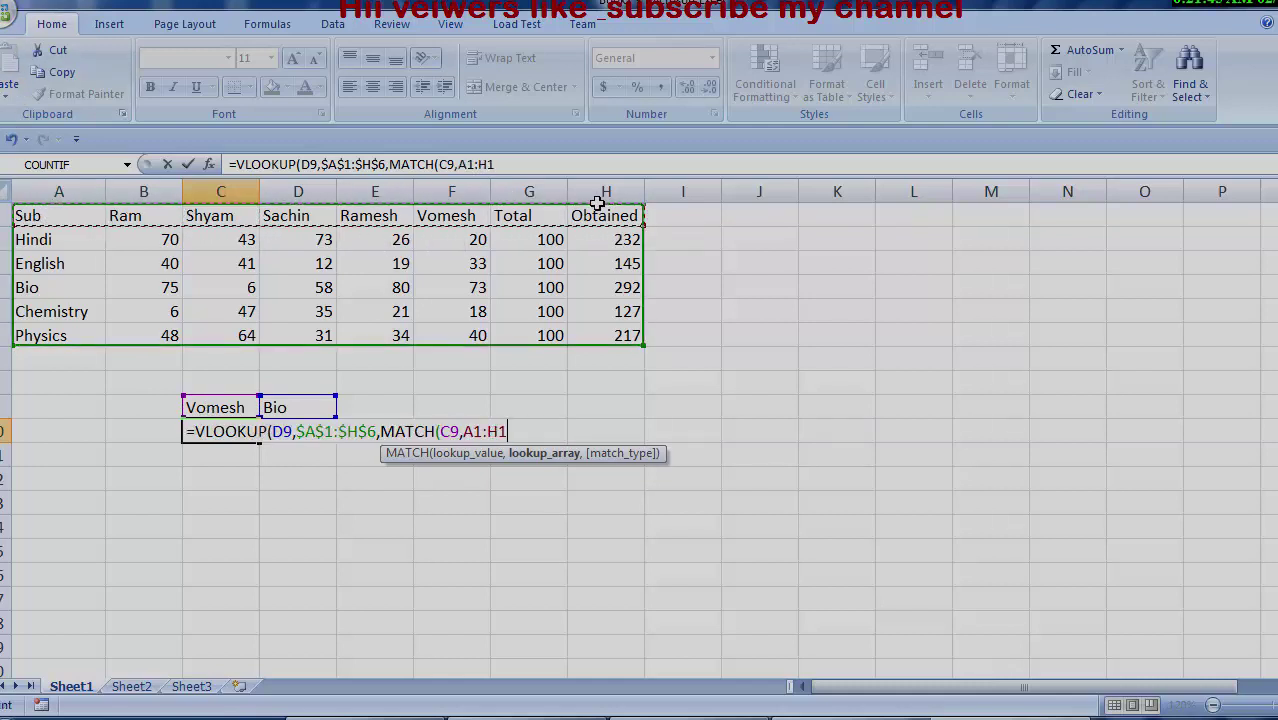
key("F4")
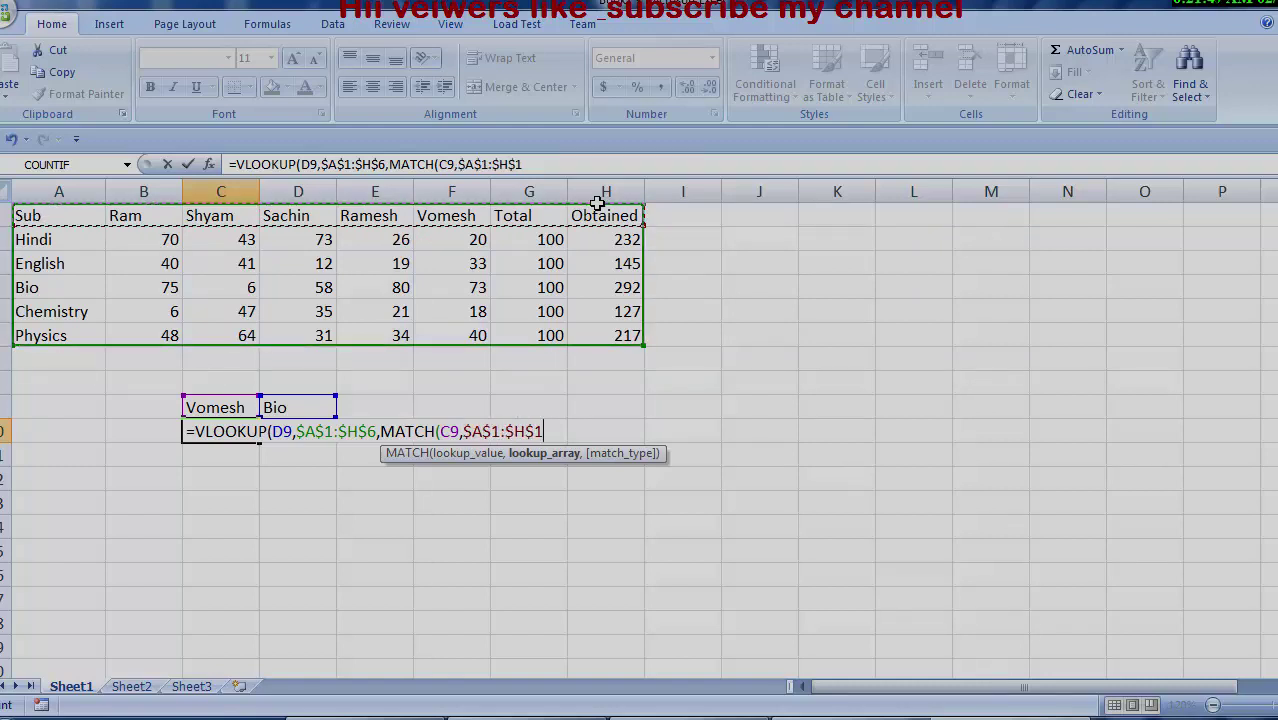
type(",0")
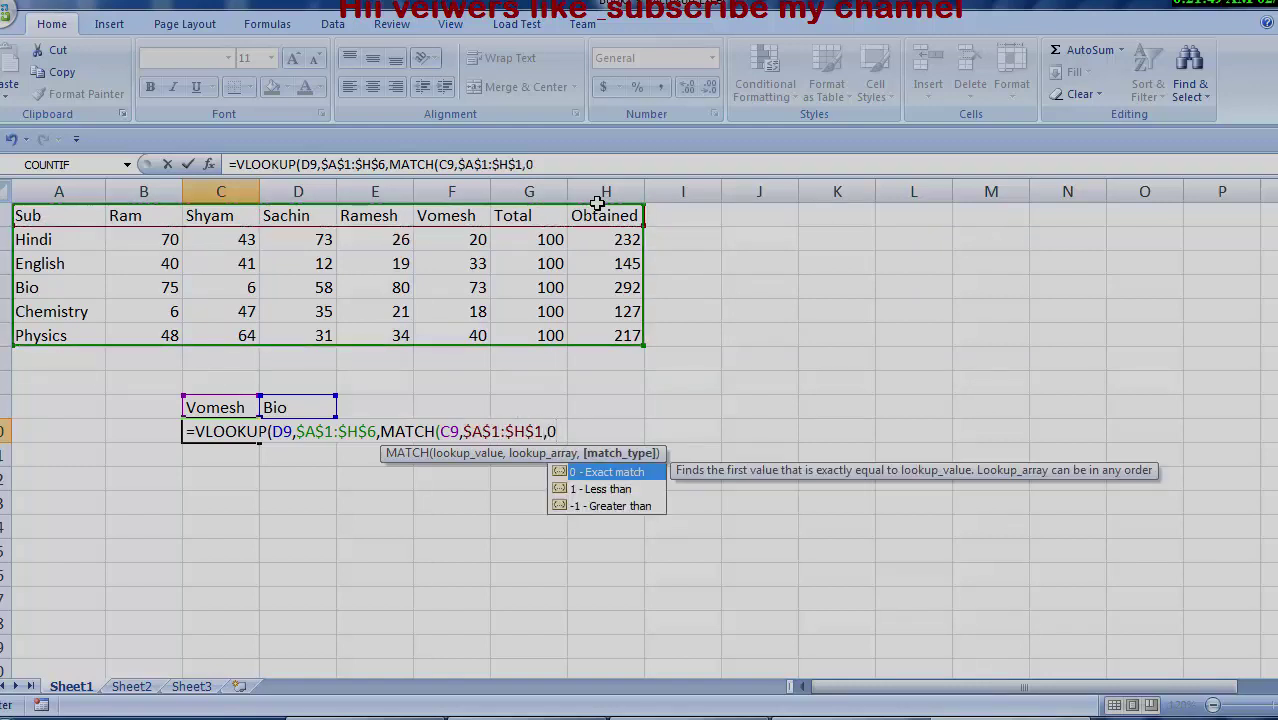
type(")")
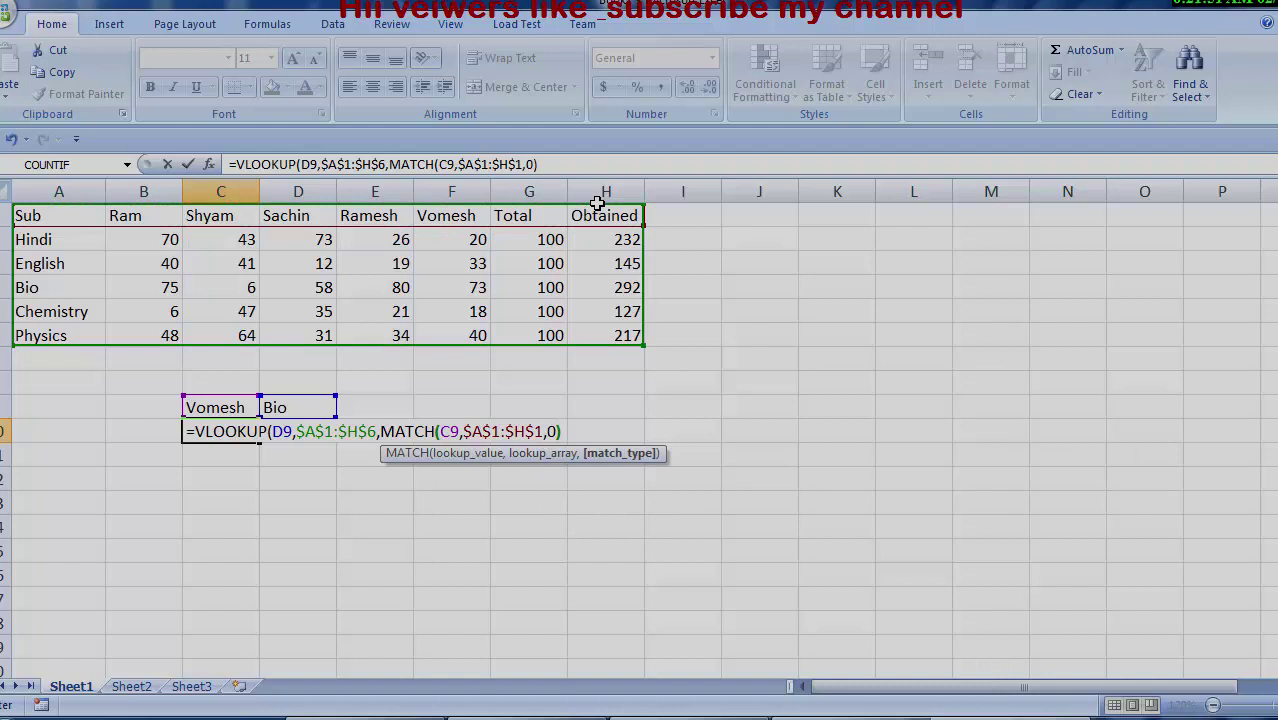
type(",")
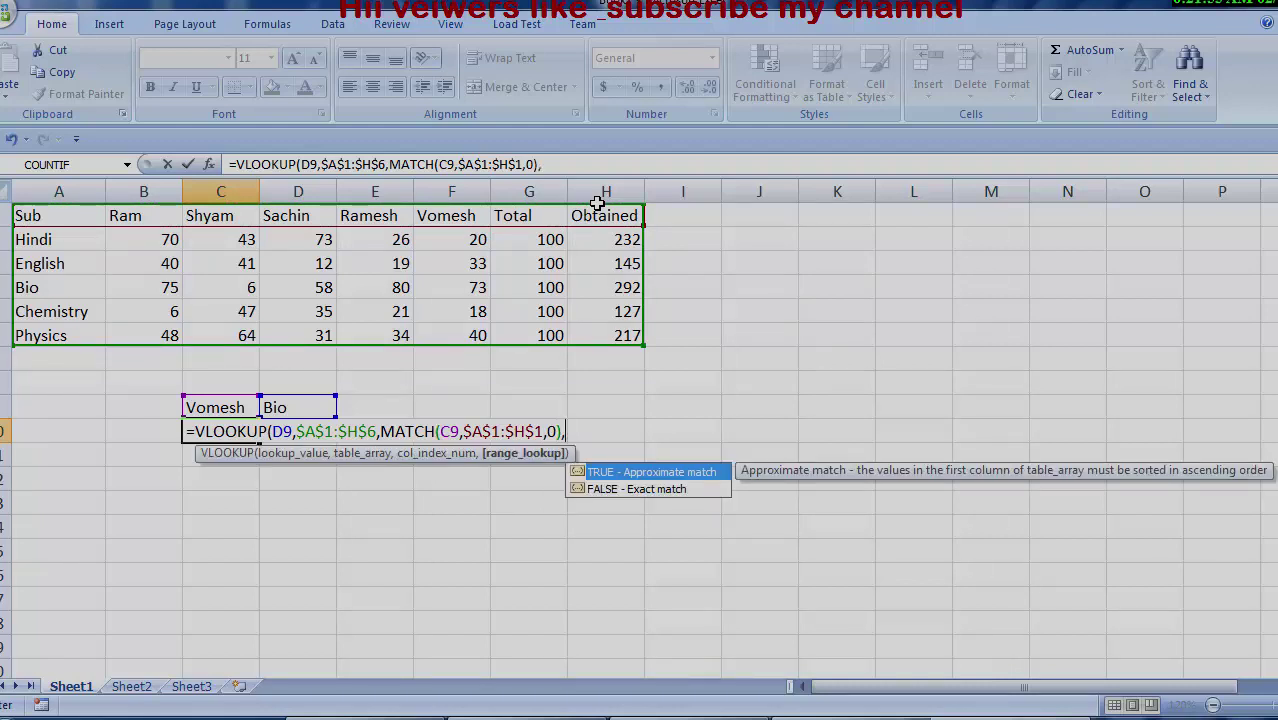
type("0")
type(")")
Step: Commit the VLOOKUP/MATCH formula in C10 and check its result against the Bio row
key("Return")
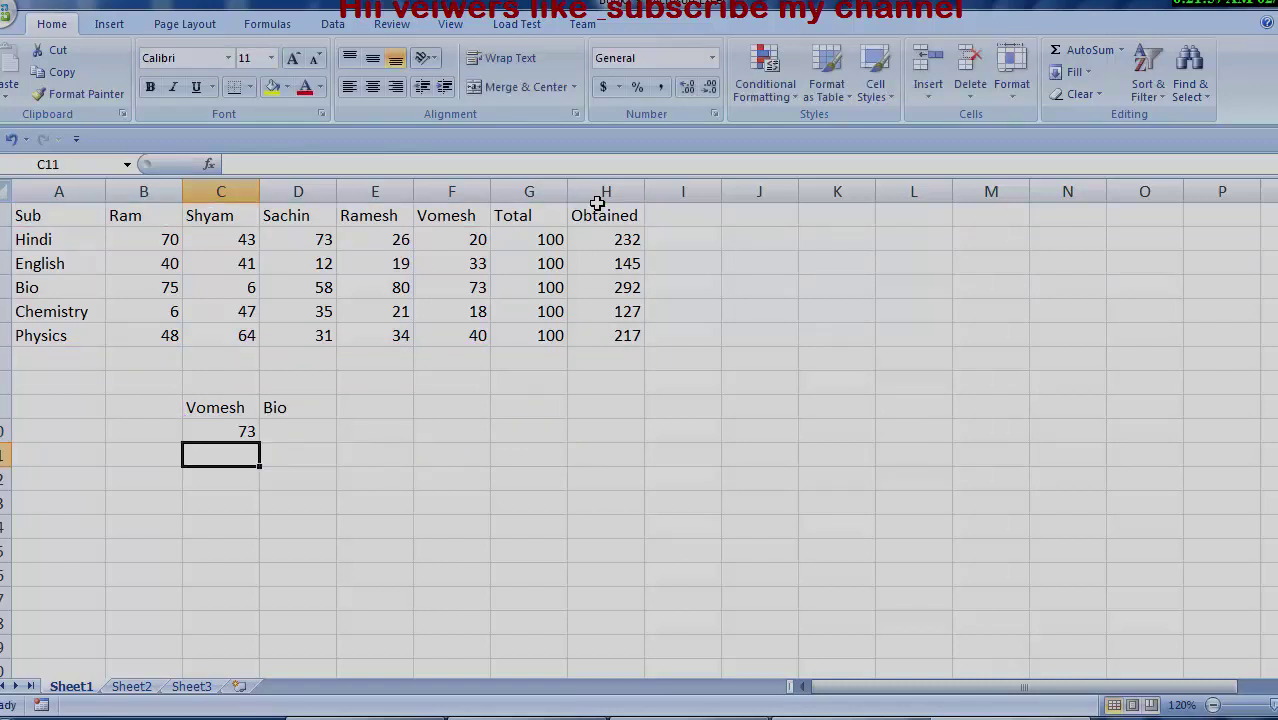
left_click(225, 432)
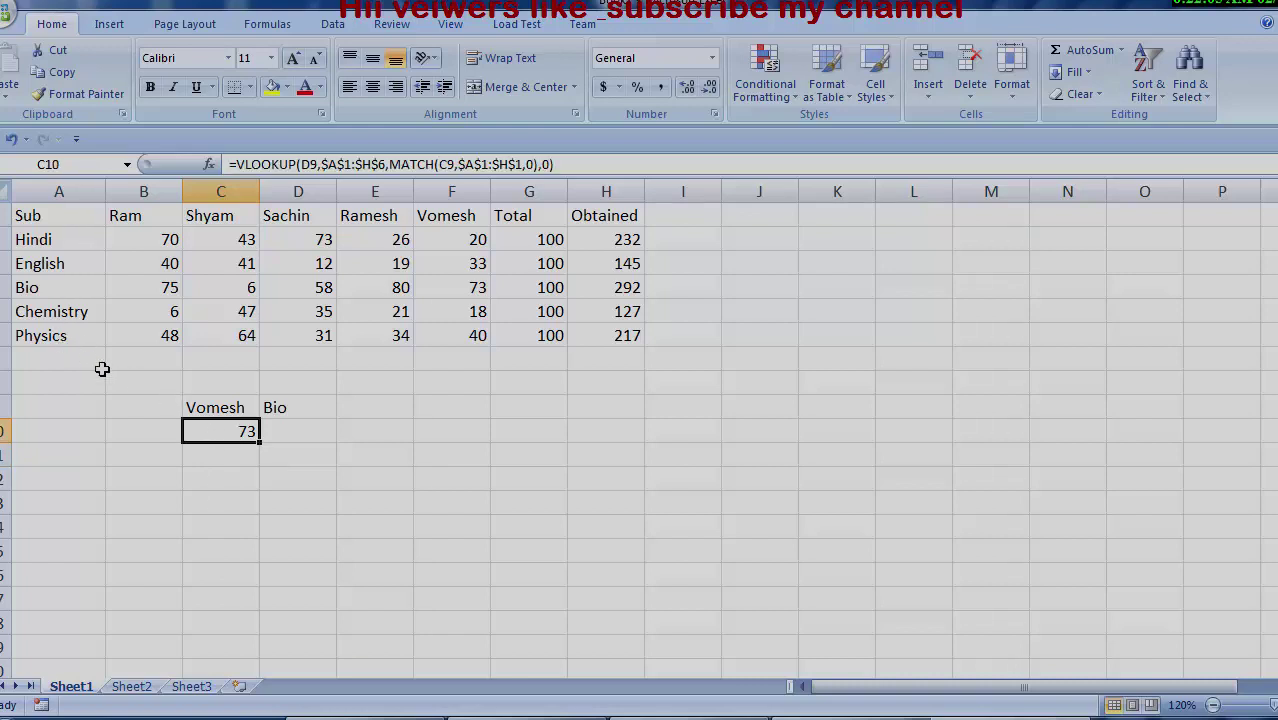
left_click(3, 288)
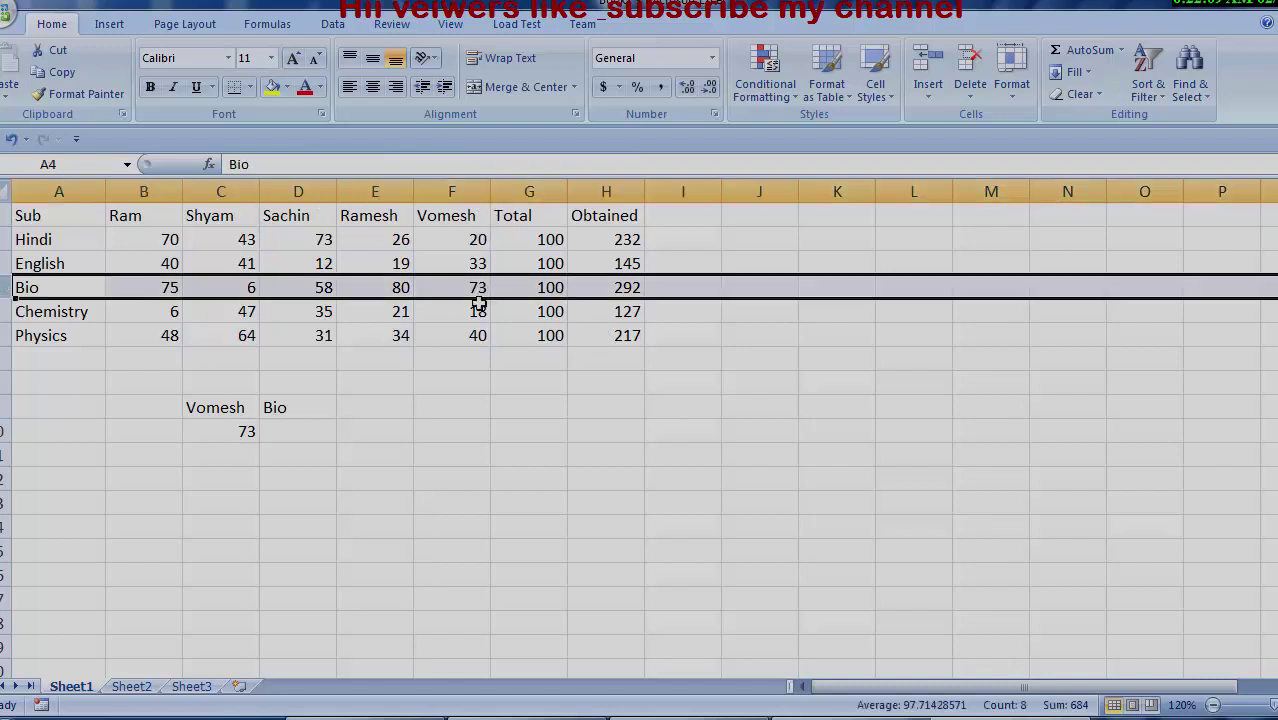
Step: Test the lookup by changing D9 to Physics and C9 to Ram
left_click(287, 409)
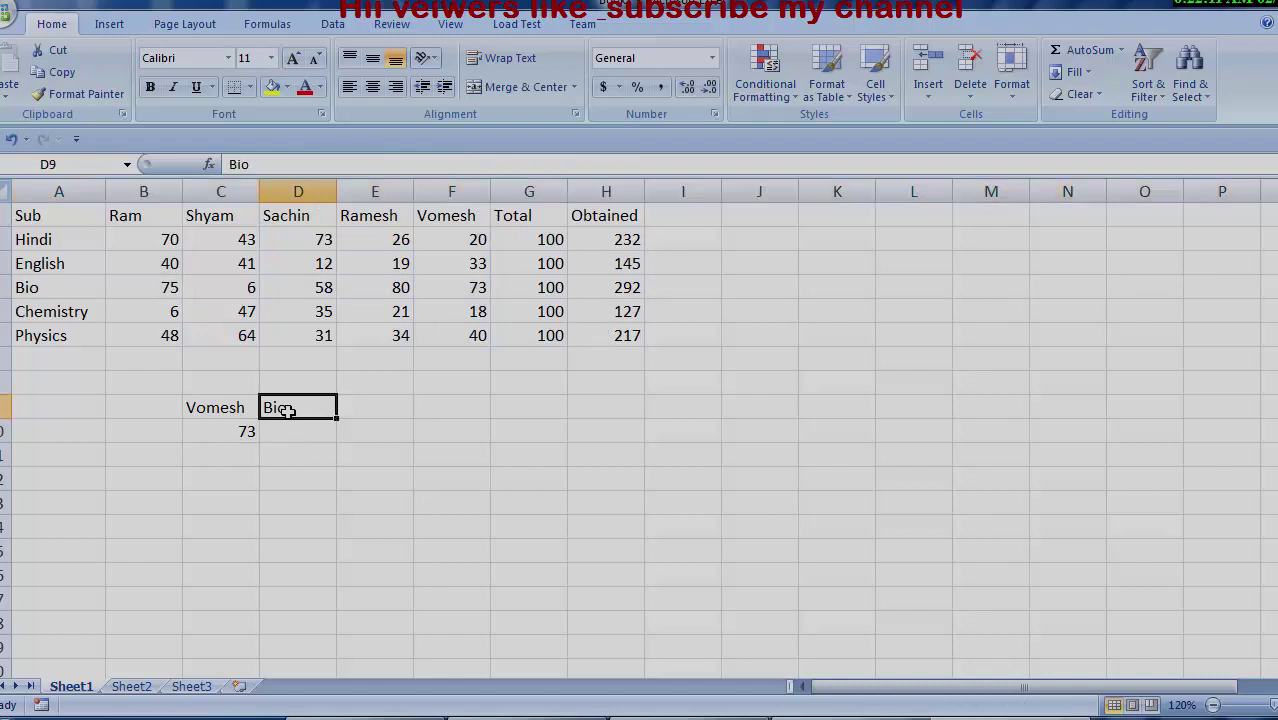
key("BackSpace")
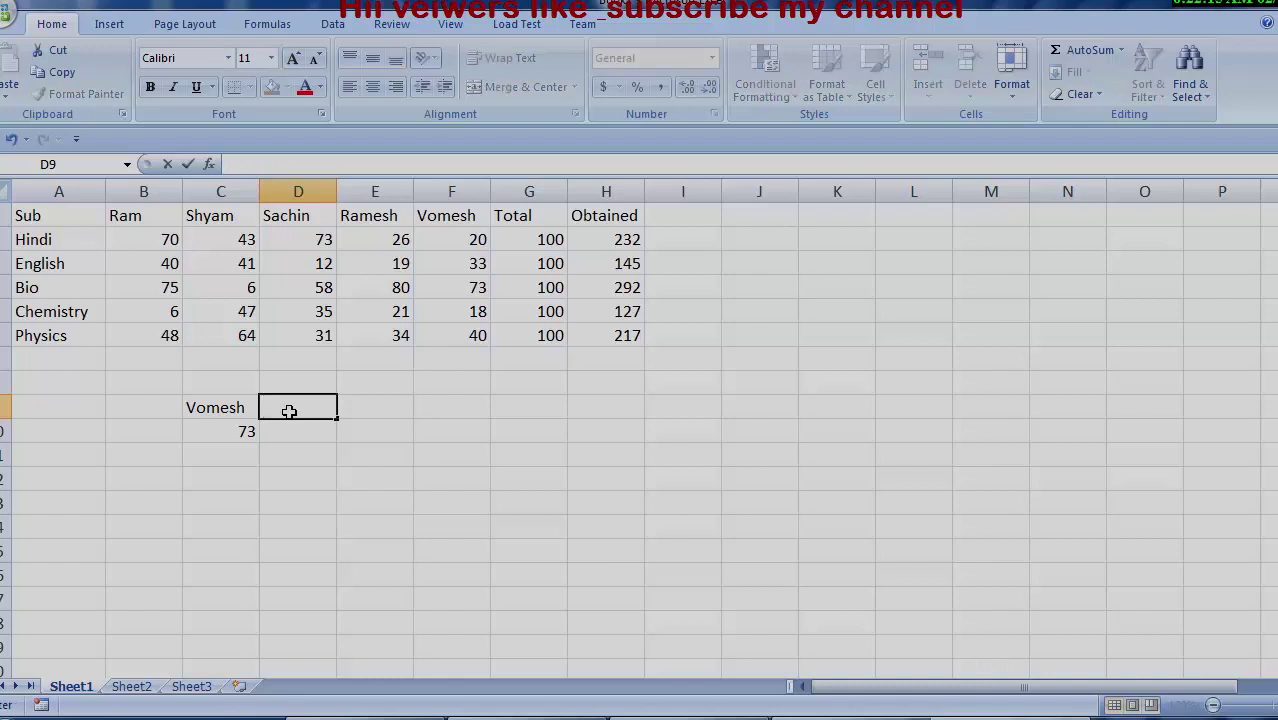
type("Phys")
type("ics")
key("Return")
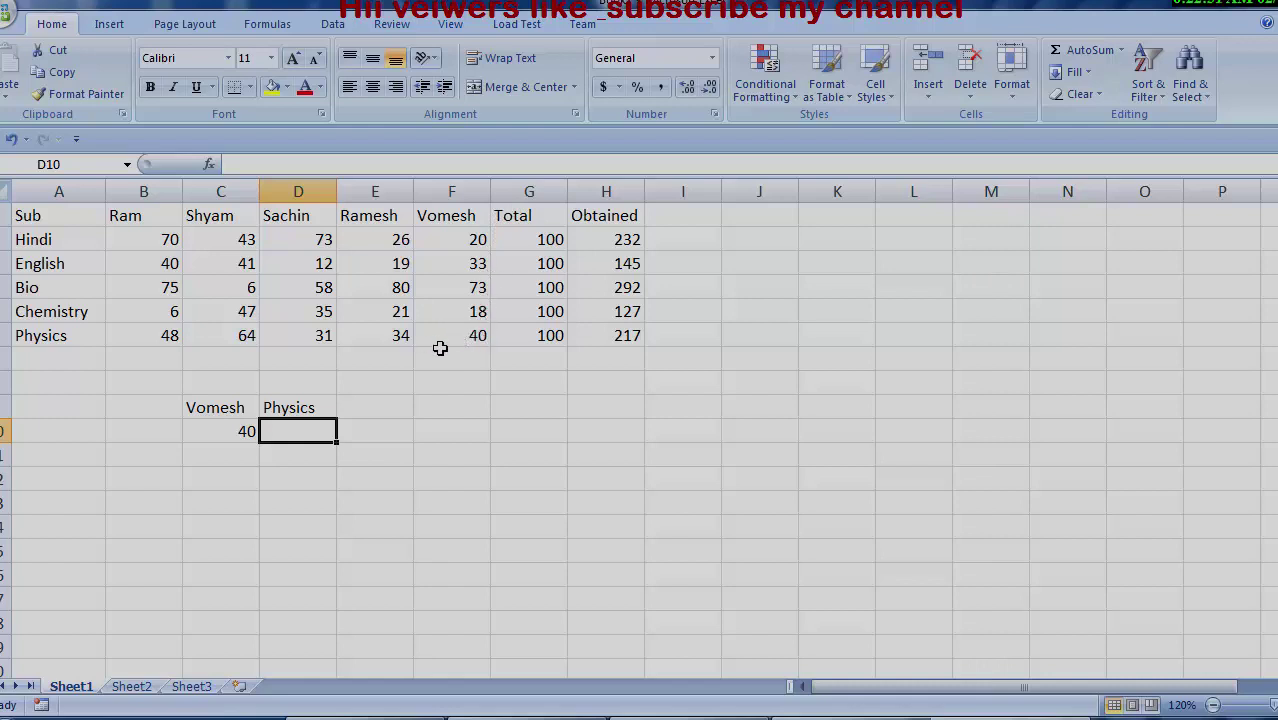
left_click(218, 413)
key("BackSpace")
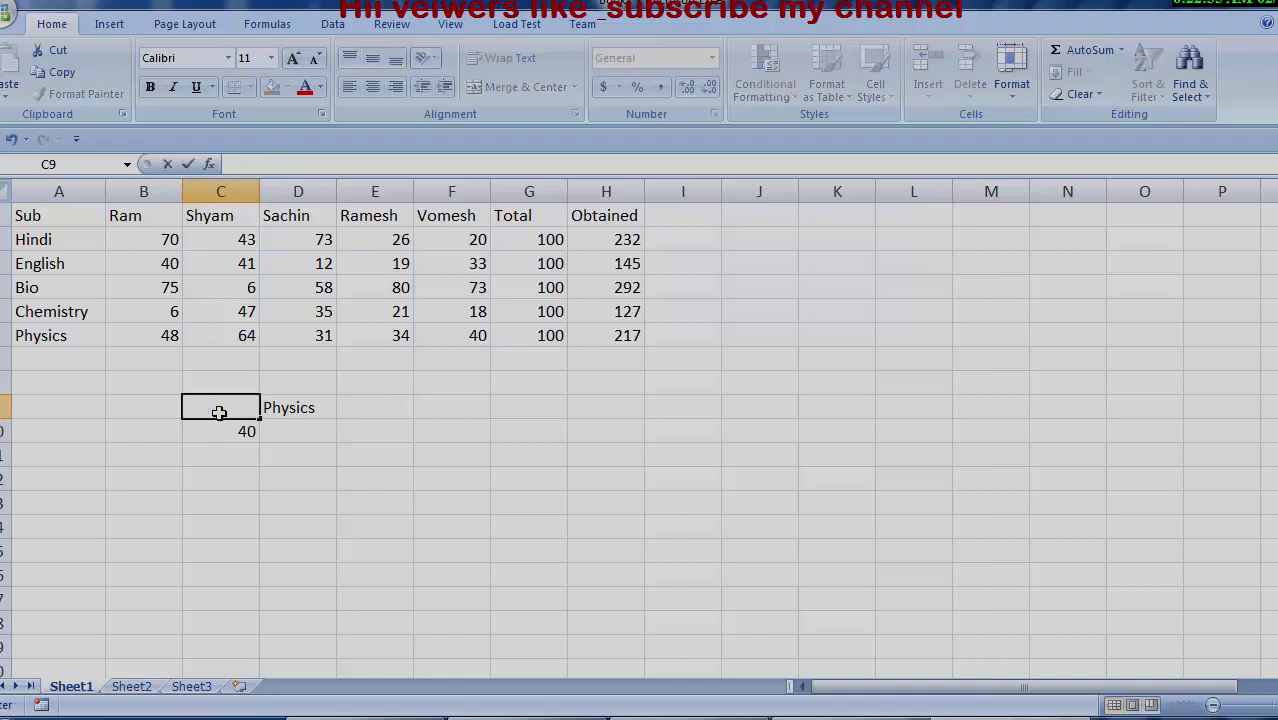
type("Ra")
type("m")
key("Return")
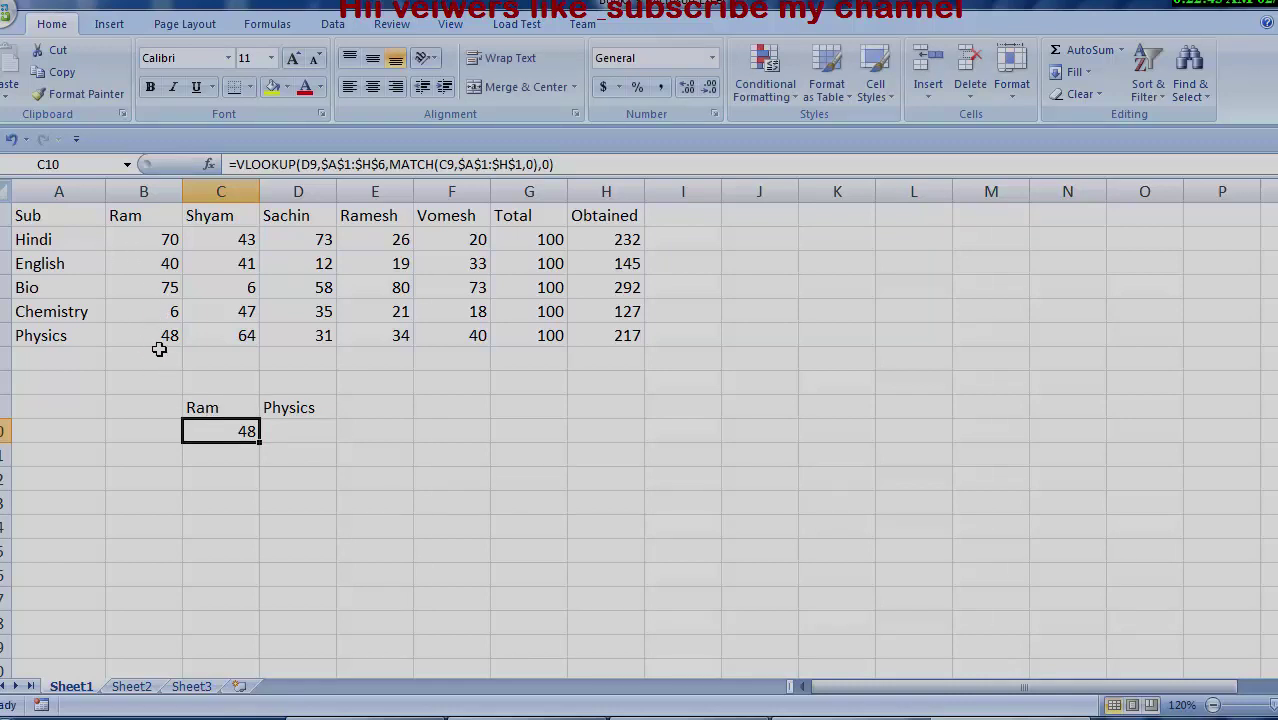
Step: Replace Ram in C9 with Obtained so C10 returns 217 for Physics
left_click(194, 408)
key("BackSpace")
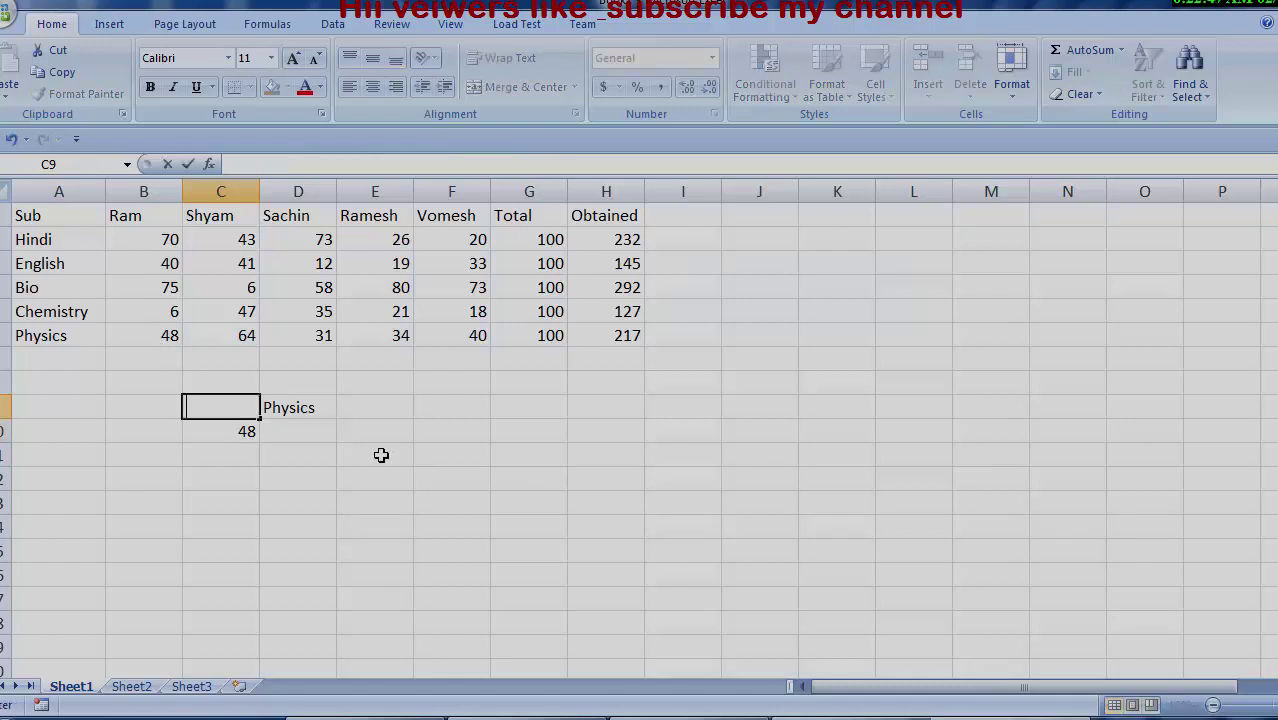
type("Obta")
type("ined")
key("Return")
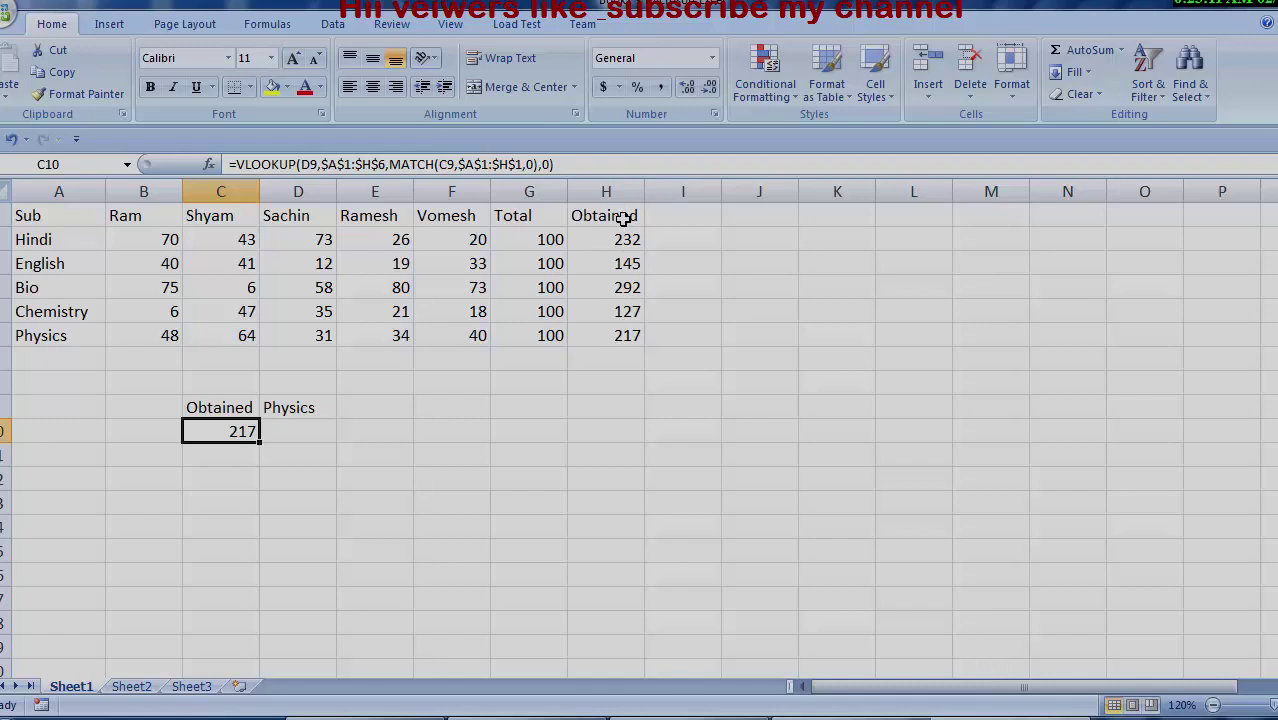
Step: Cut the Obtained totals from H1:H6, paste them at A7, then delete them from A7:A12
left_click_drag(623, 223, 630, 327)
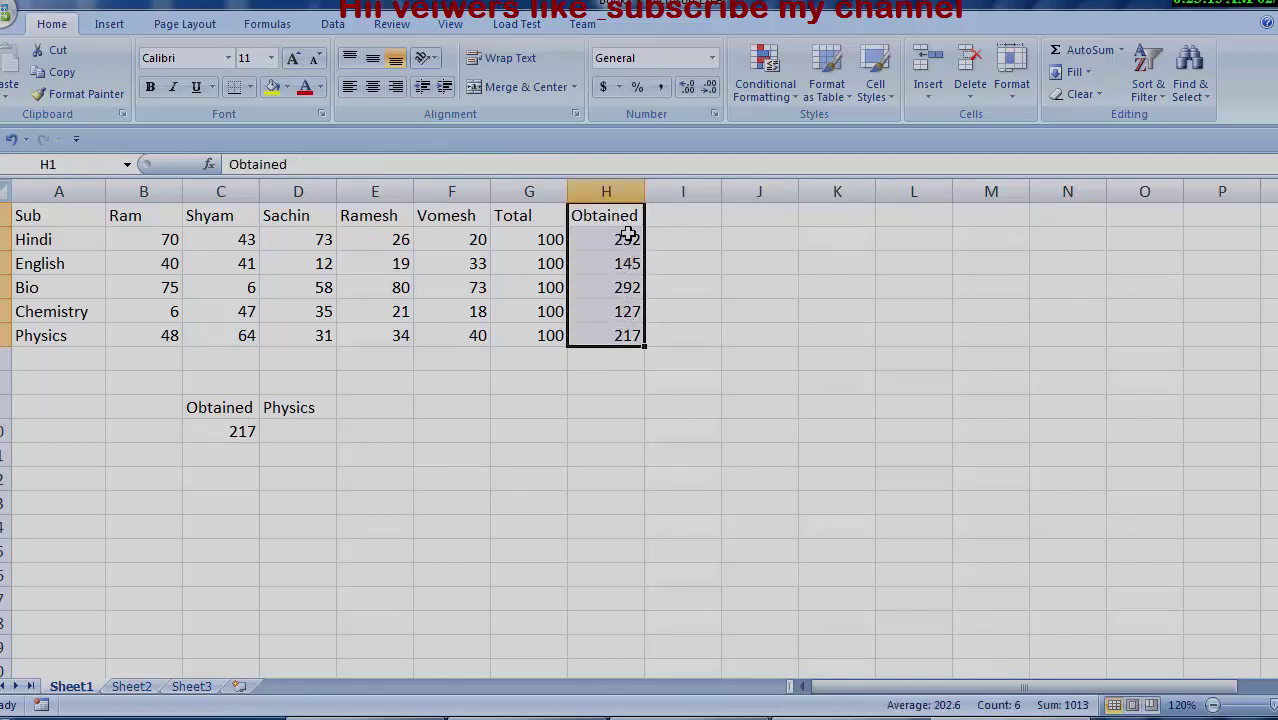
right_click(626, 228)
left_click(650, 264)
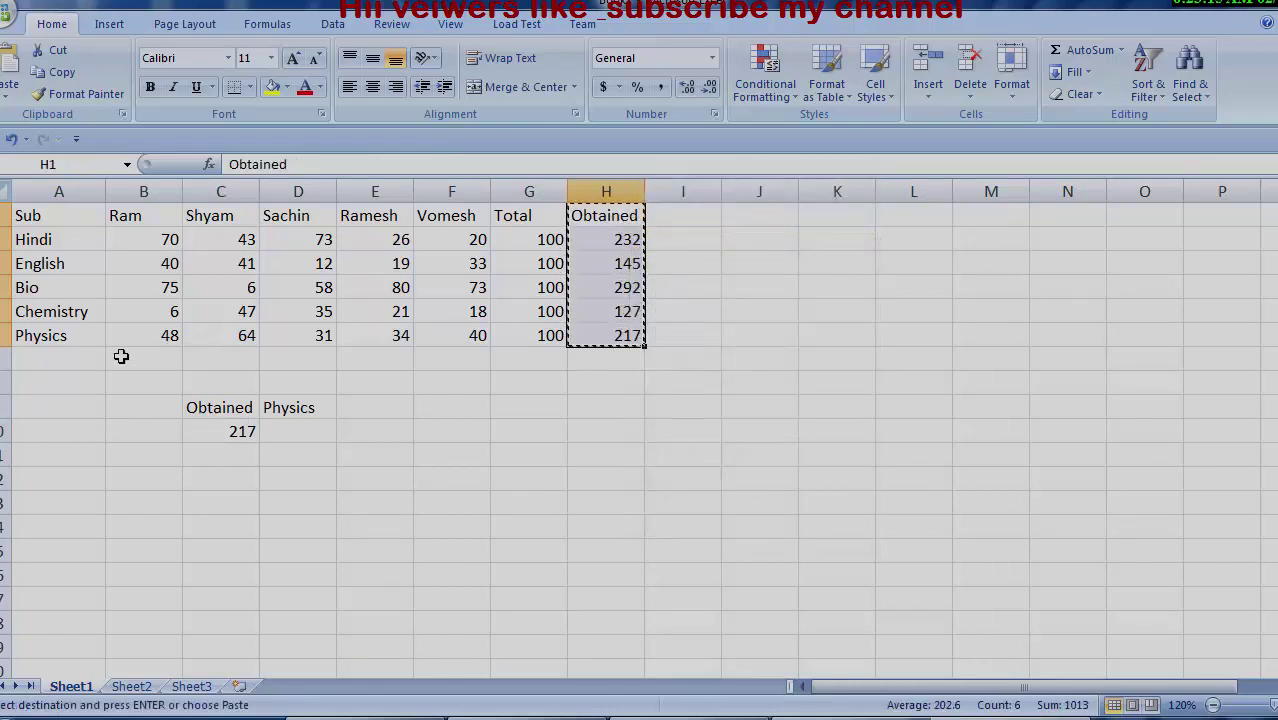
left_click(75, 360)
right_click(76, 362)
left_click(125, 420)
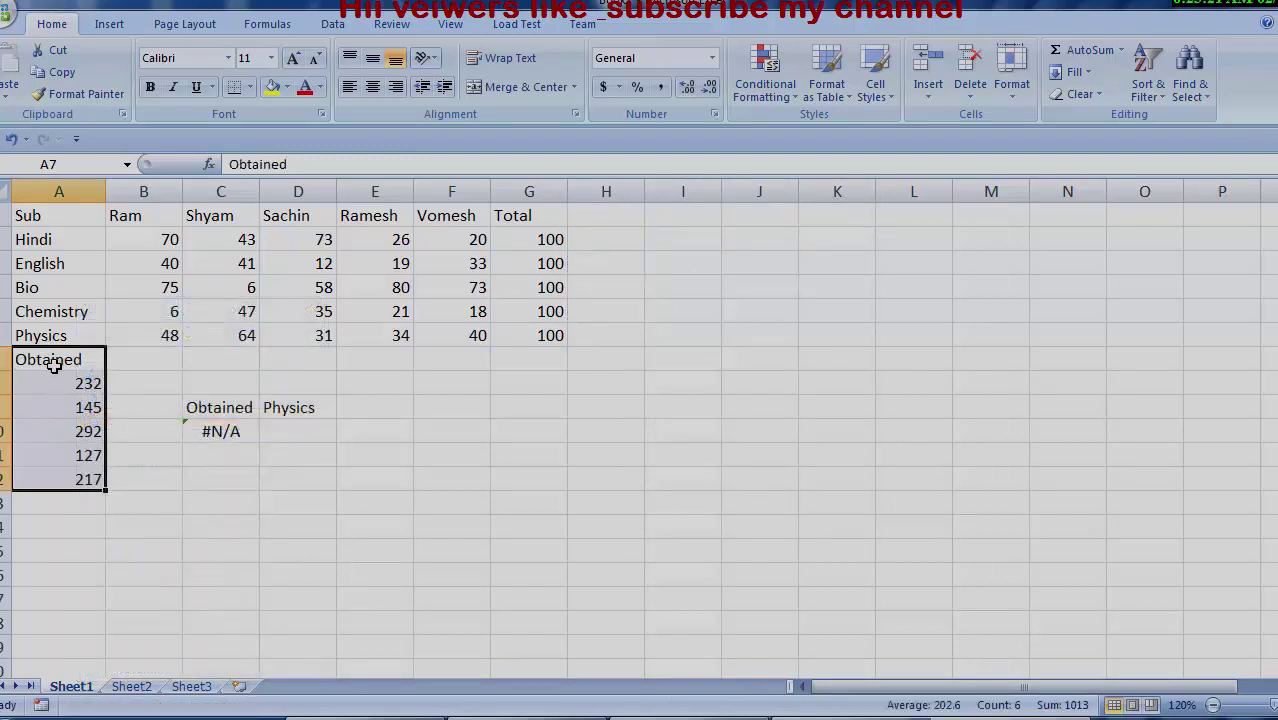
key("Delete")
Step: Label cell A7 'Obtained' with a capital O
left_click(93, 361)
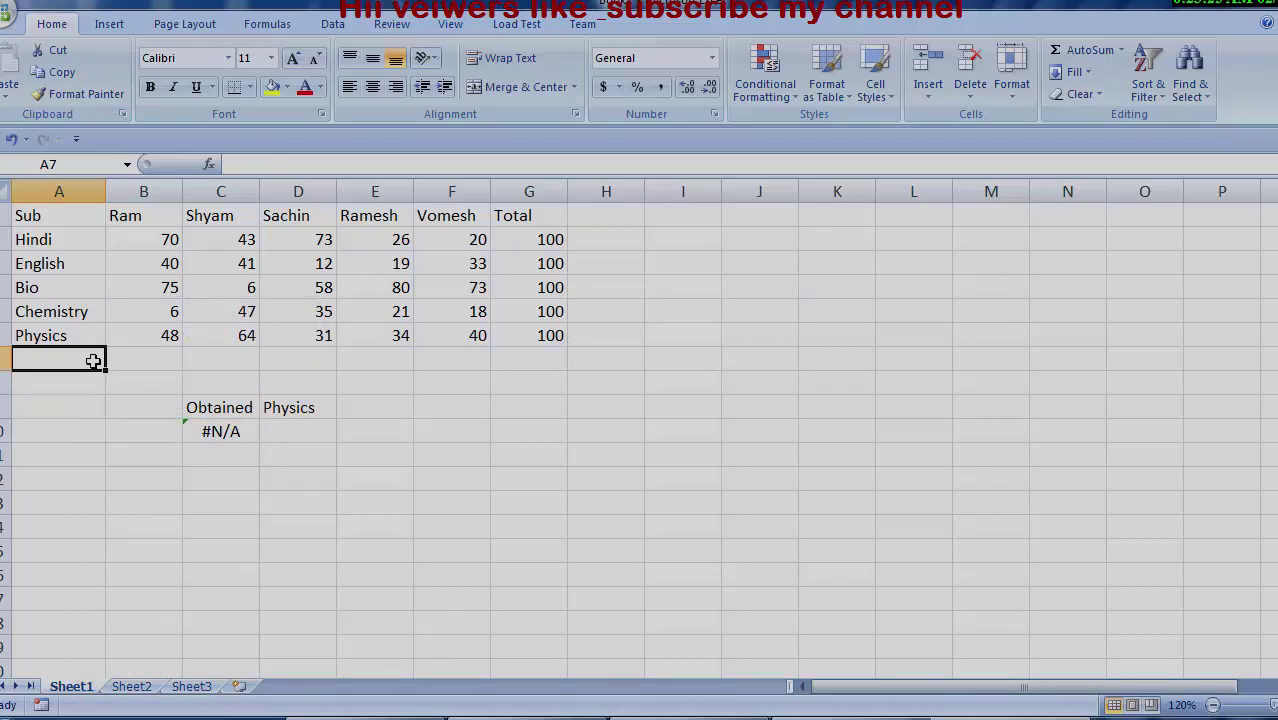
type("obt")
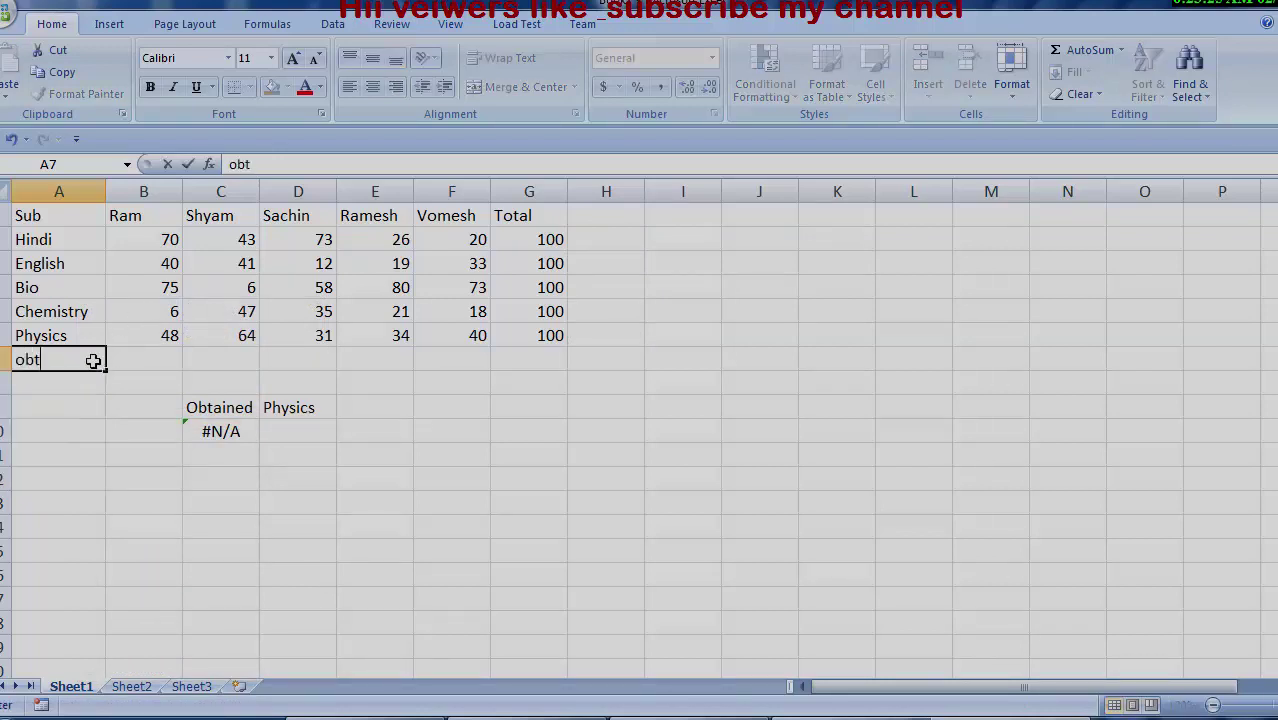
type("aine")
type("d")
left_click(24, 358)
key("Delete")
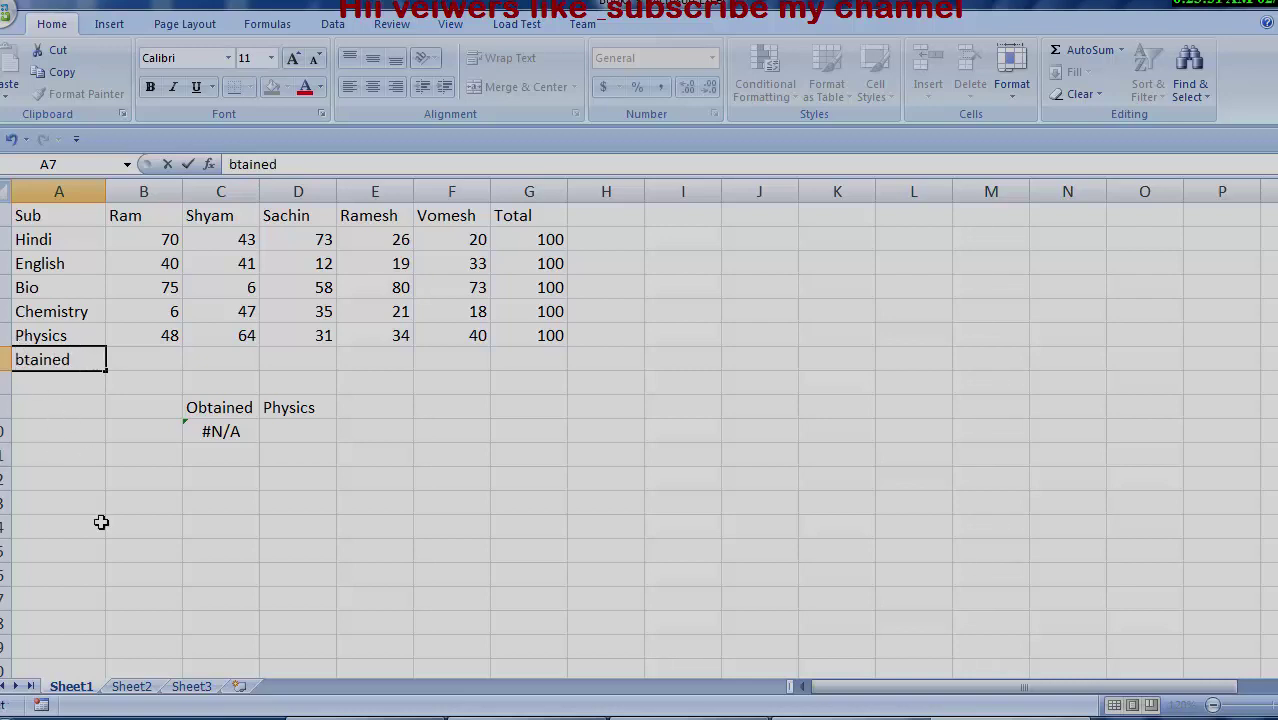
type("O")
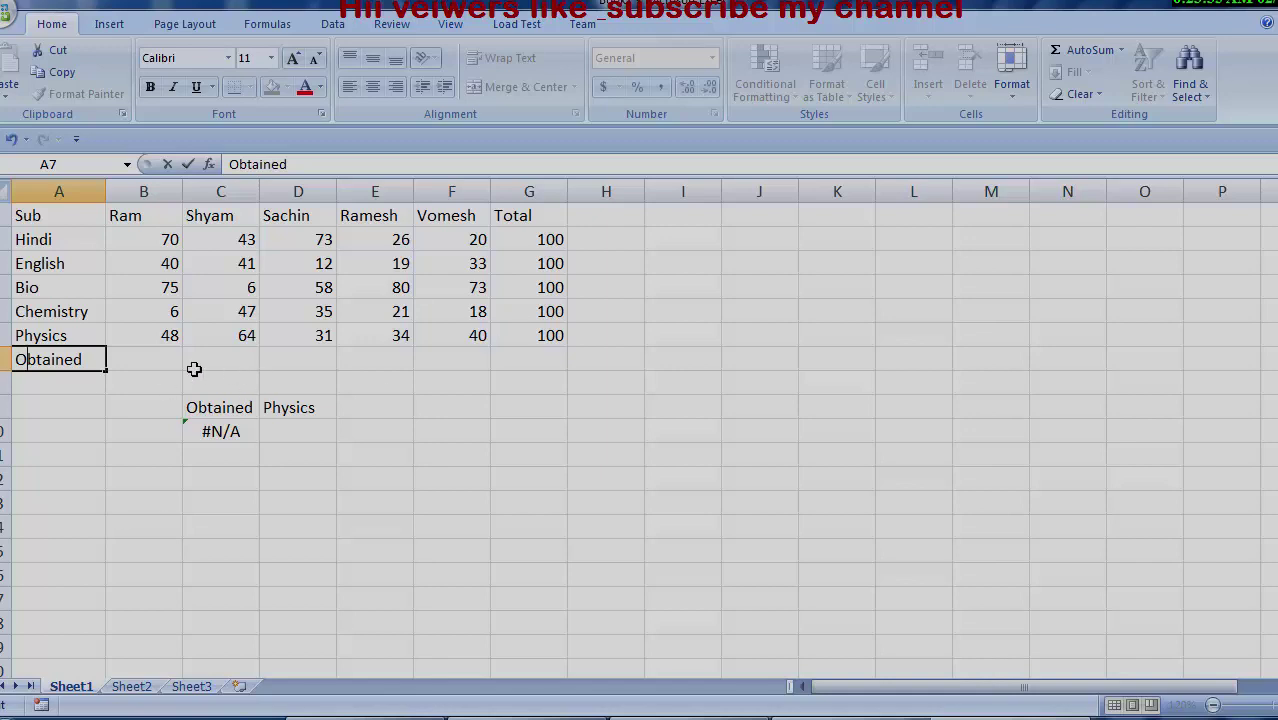
left_click(158, 364)
Step: Enter =SUM(B2:B6) in B7 and fill it across to G7, giving 239, 201, 209, 180, 184, 500
type("=")
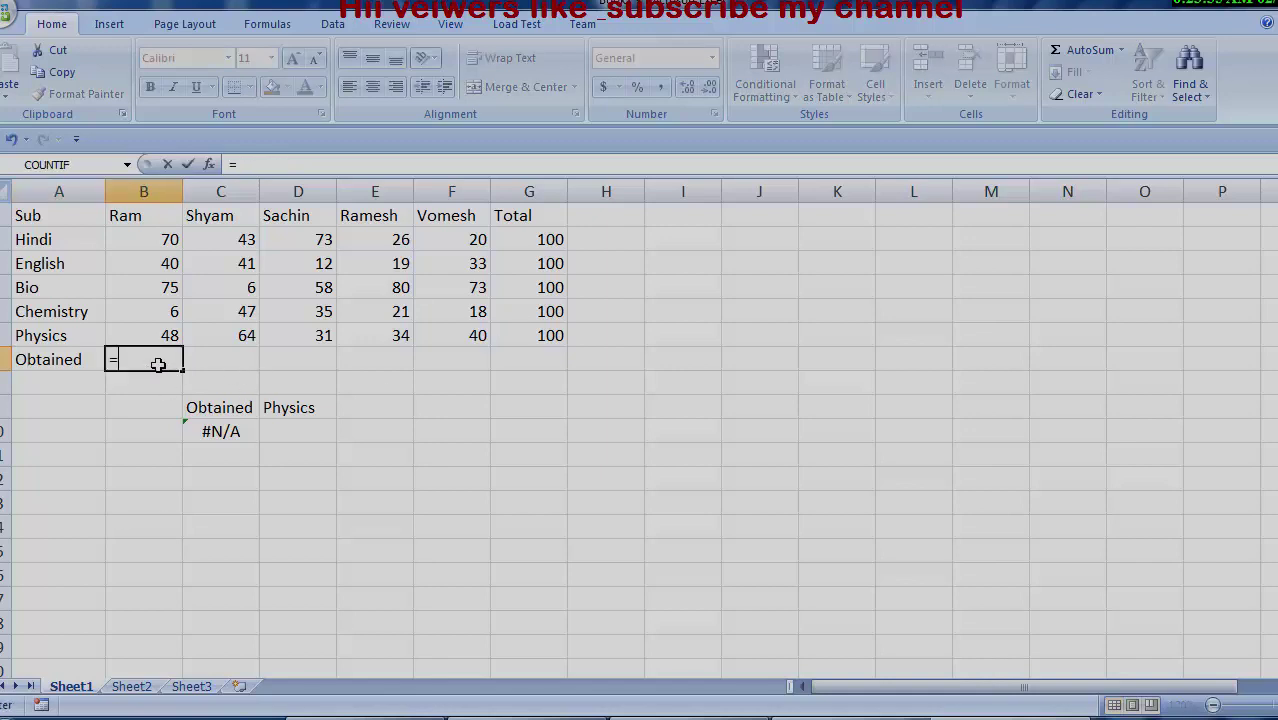
type("sum")
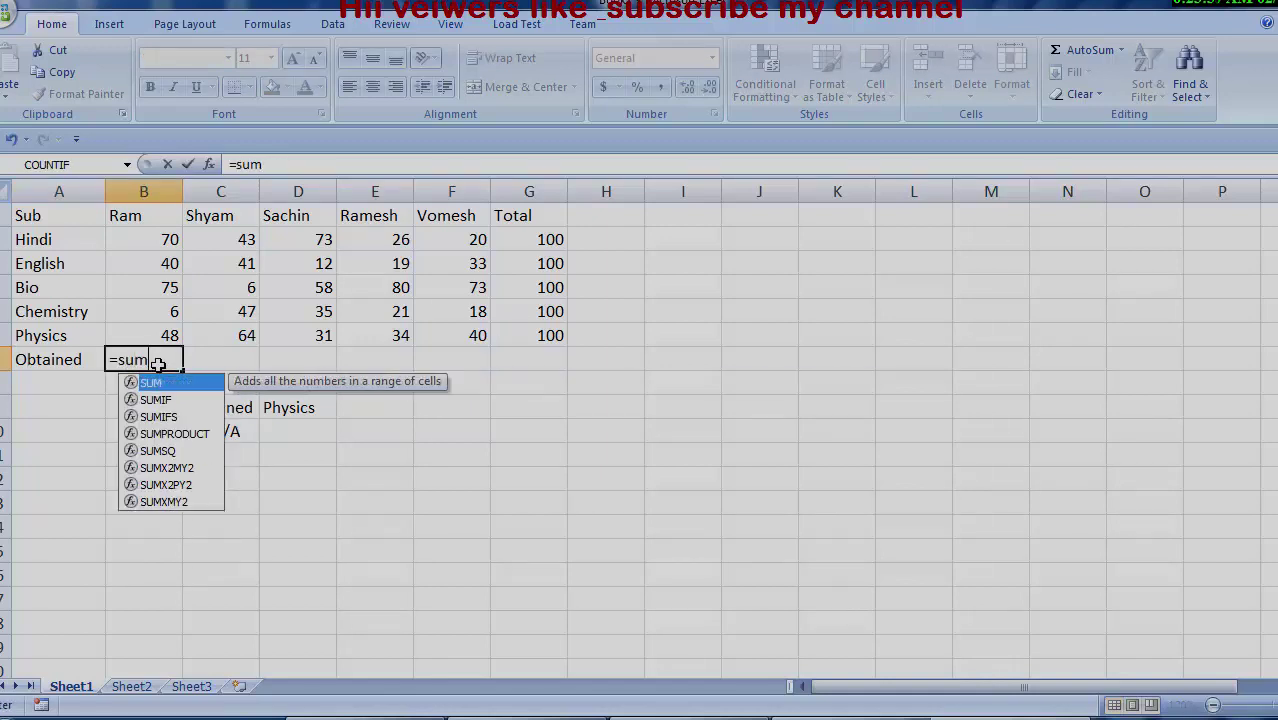
type("(")
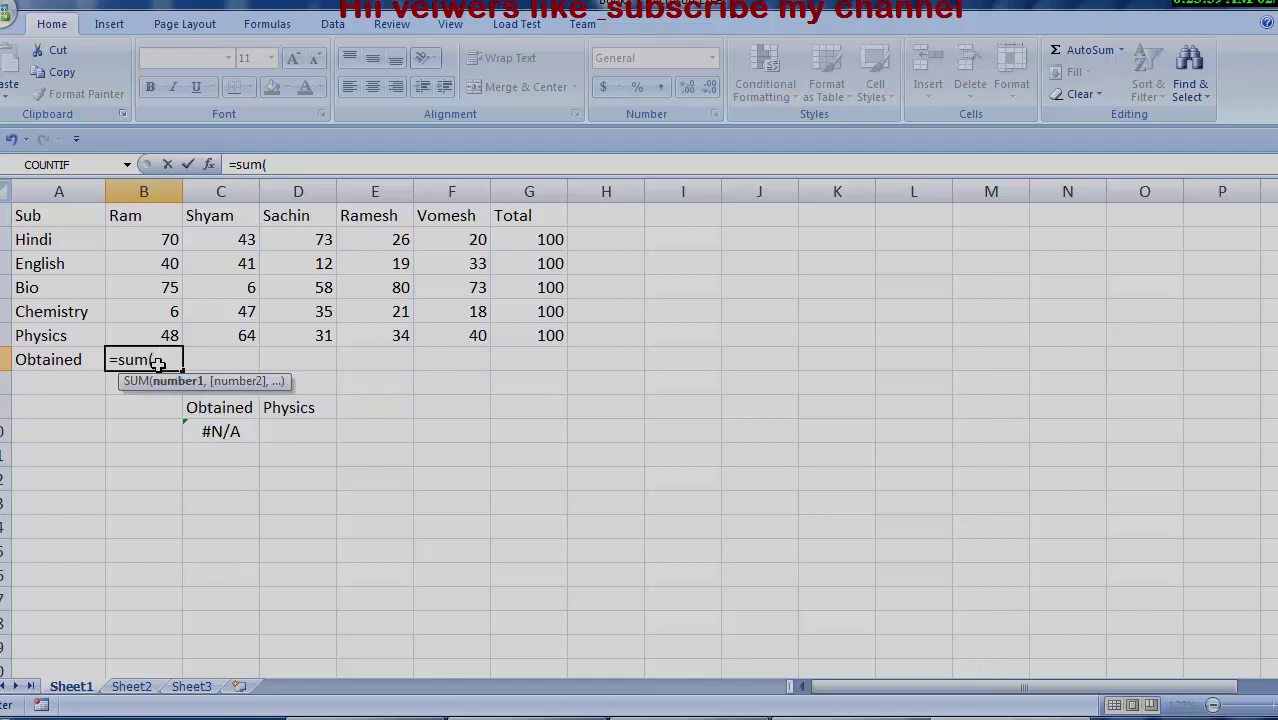
left_click(162, 238)
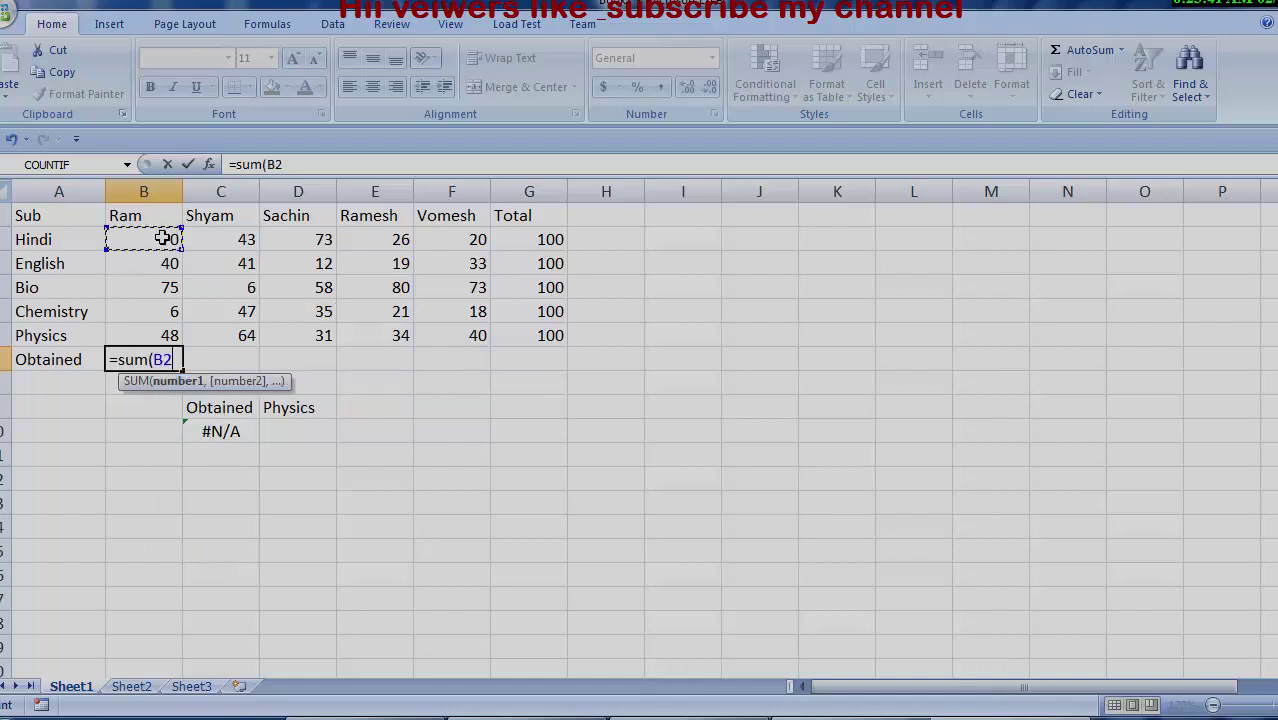
left_click_drag(162, 238, 163, 337)
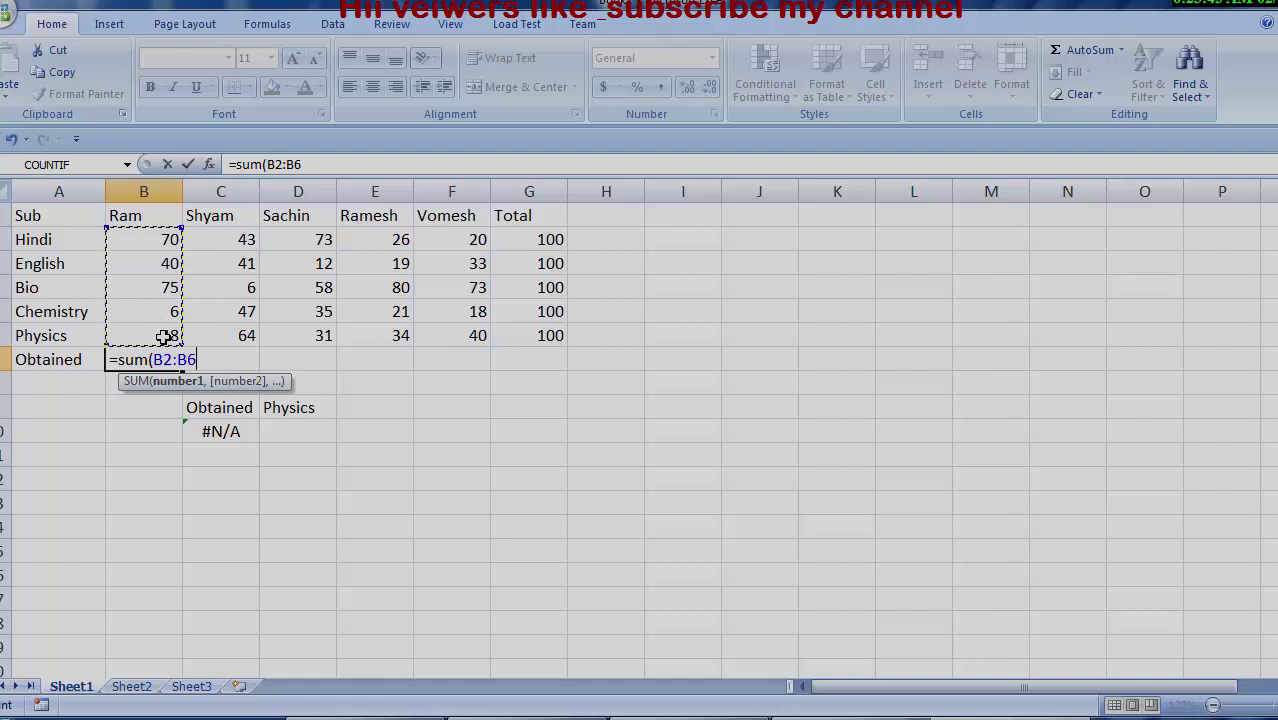
key("Return")
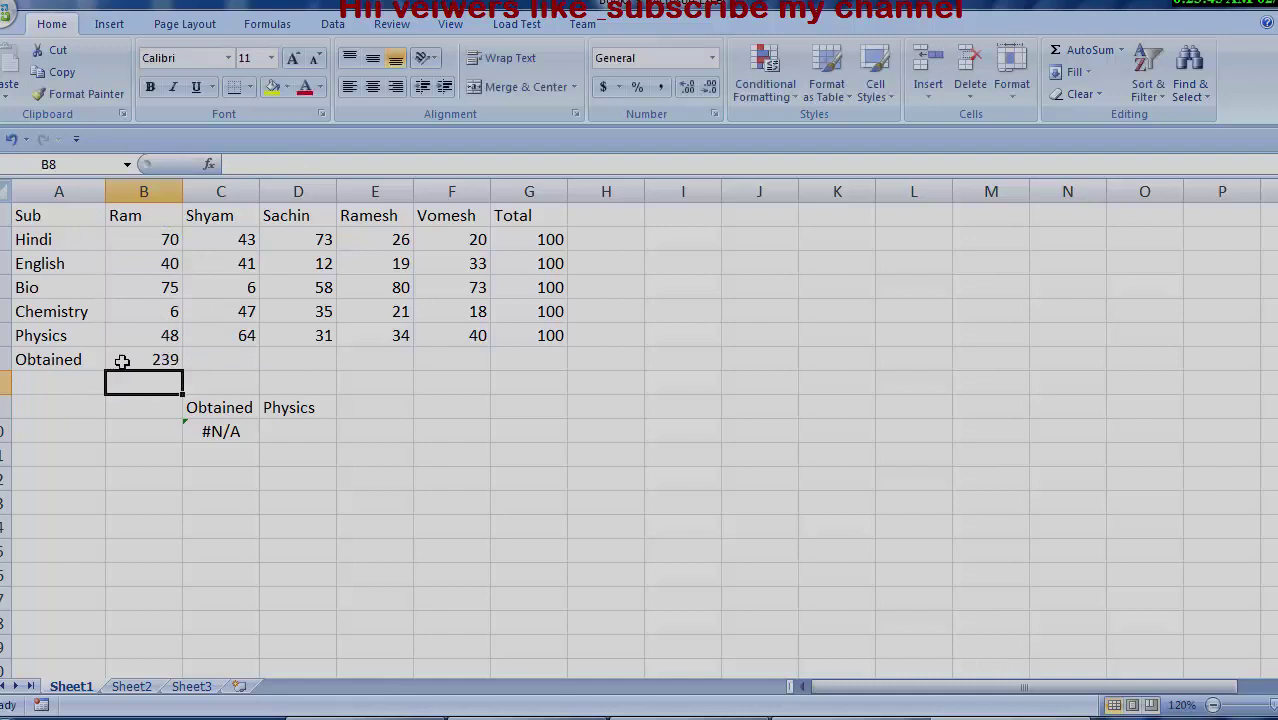
left_click(122, 359)
left_click_drag(186, 371, 581, 432)
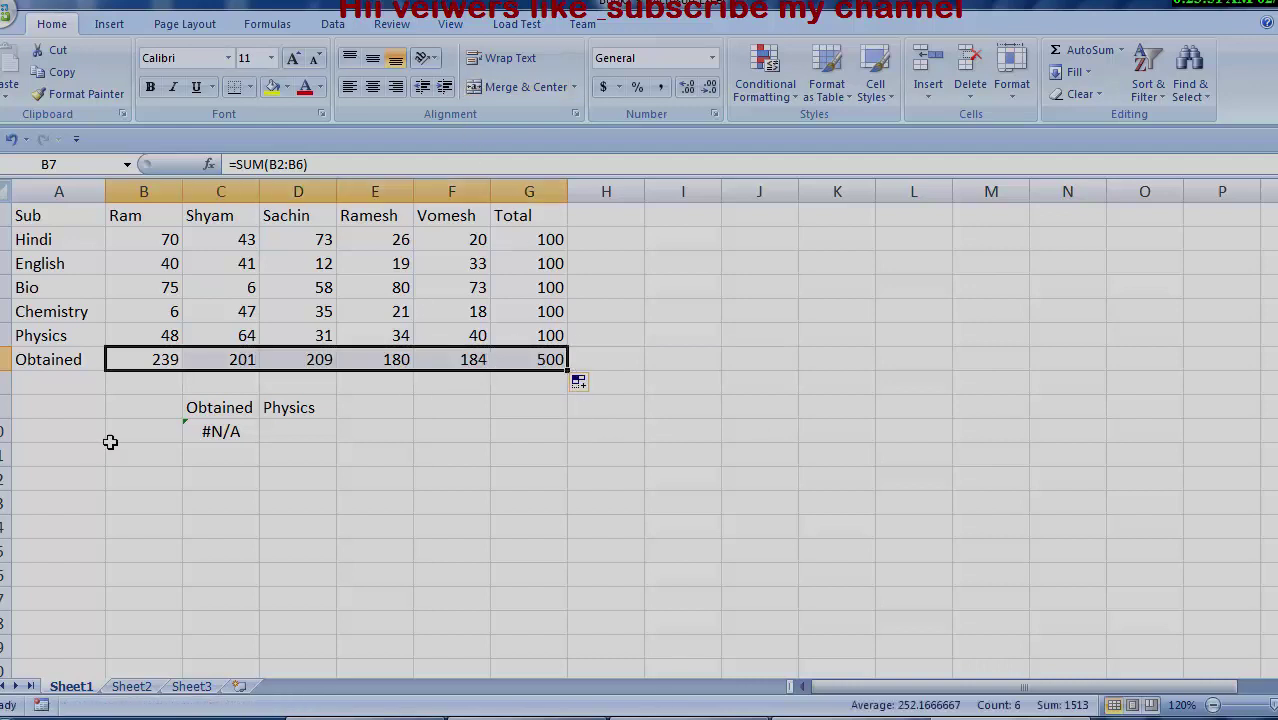
left_click(221, 431)
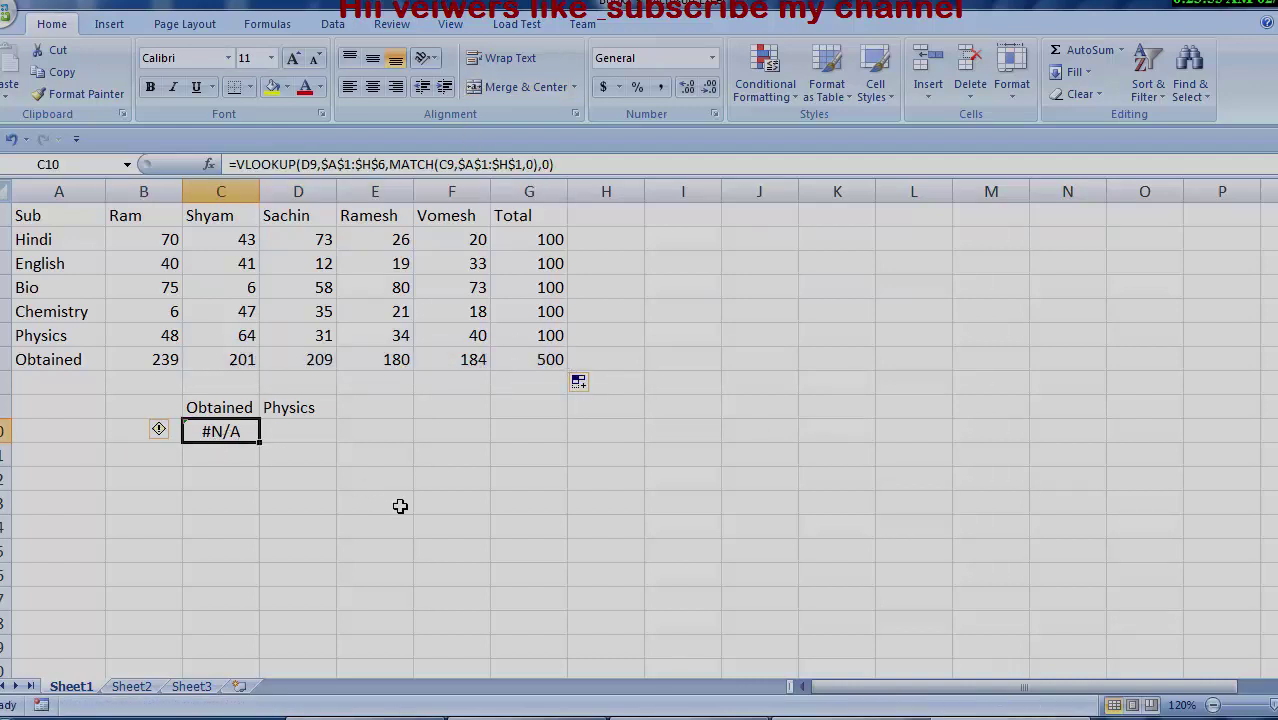
Step: Clear the old lookup formula out of C10
key("F2")
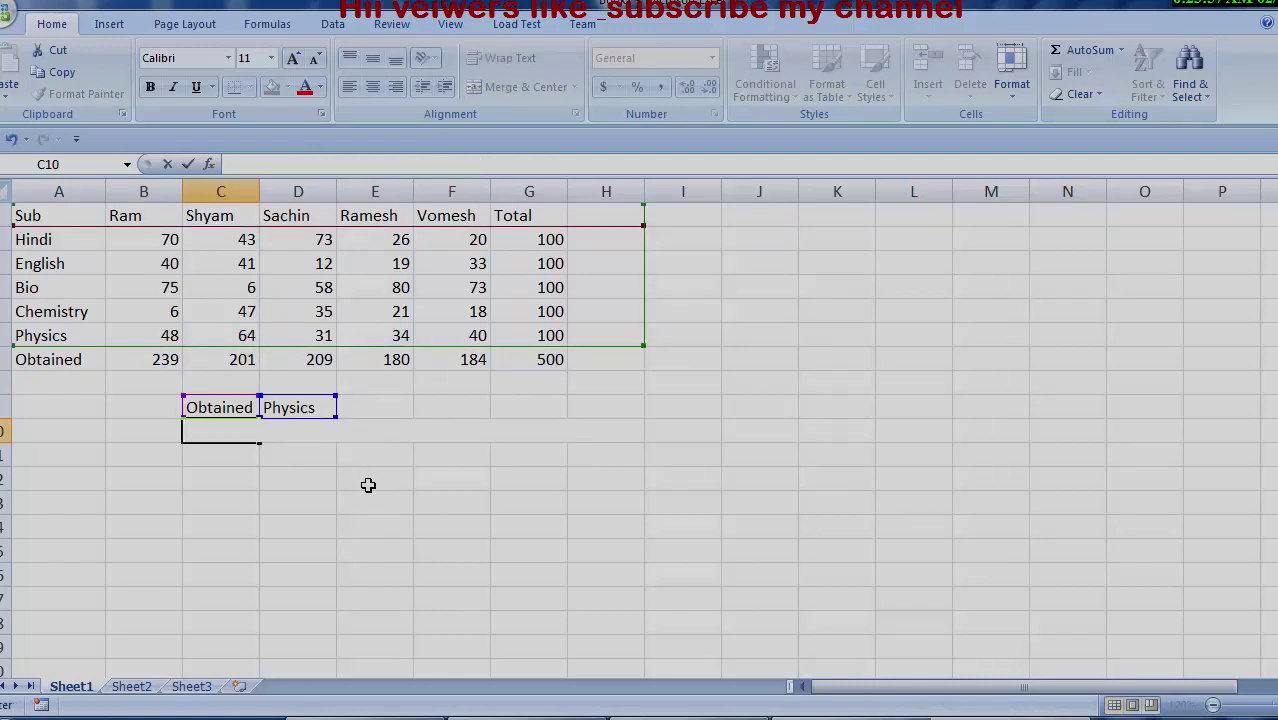
left_click(379, 504)
left_click(221, 425)
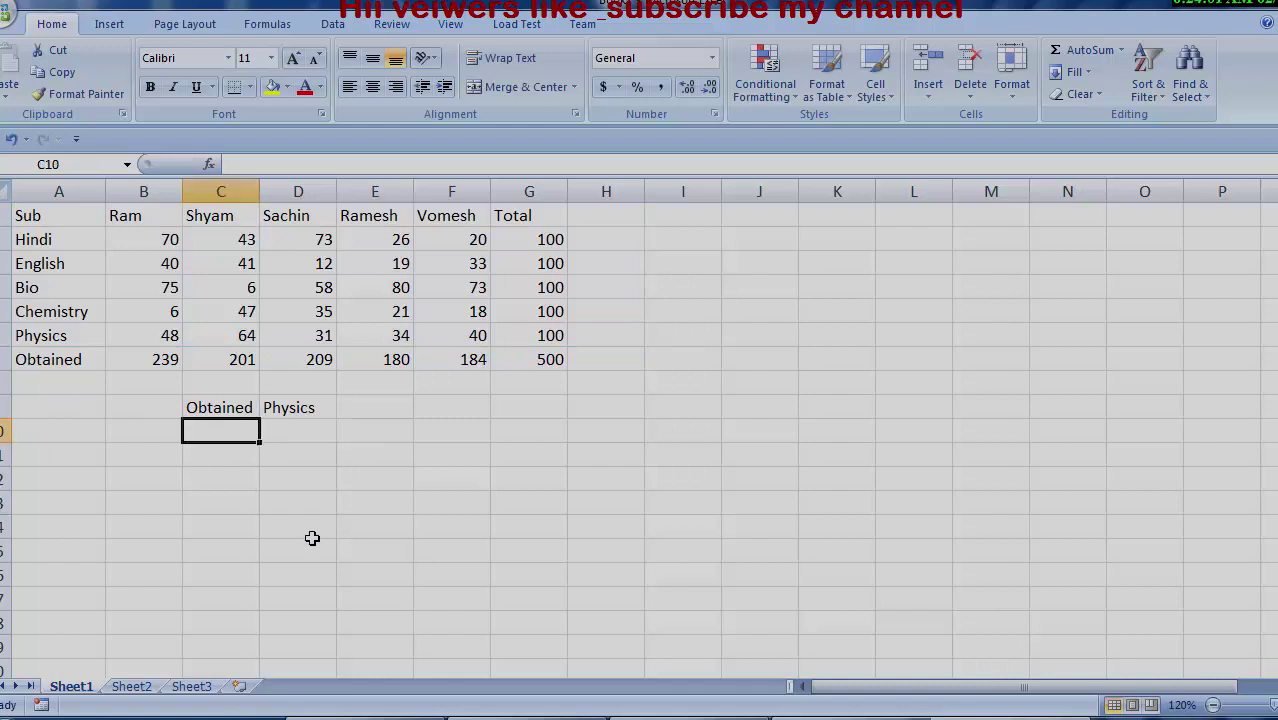
Step: Start C10's formula as =VLOOKUP(C9,$A$1:$G$7,MATCH( with an absolute table range
type("=v")
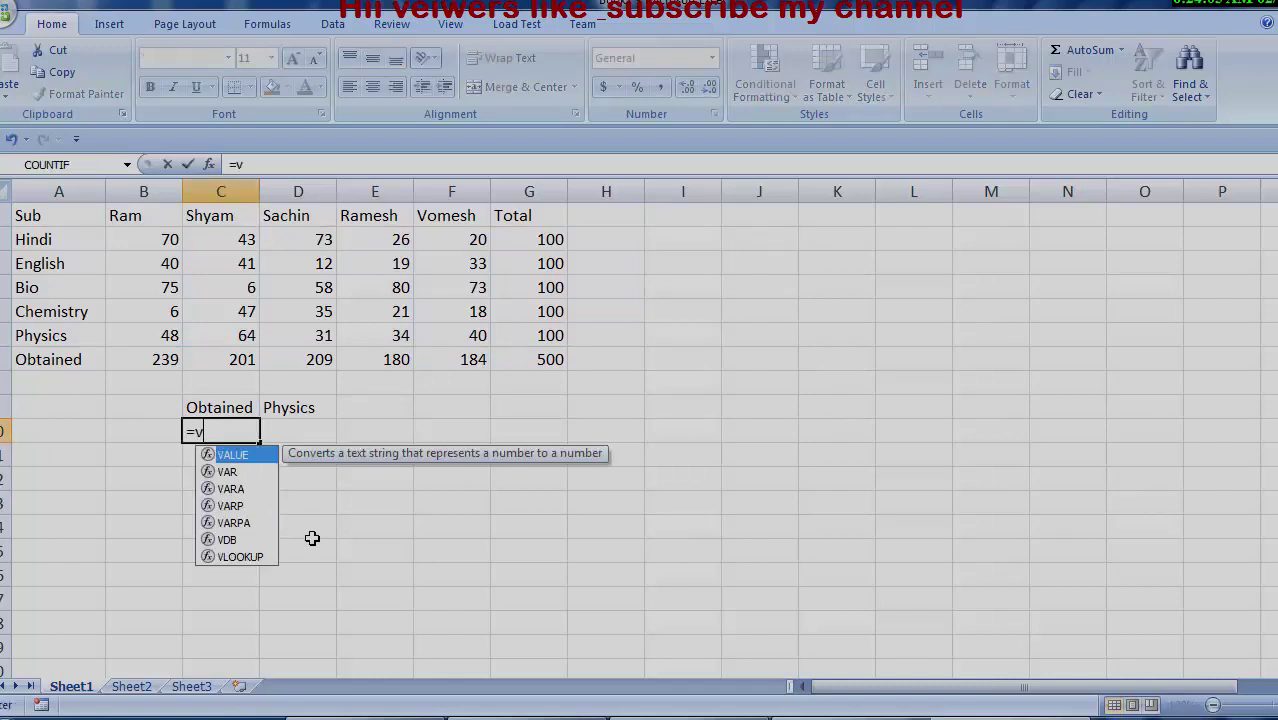
type("loo")
key("Tab")
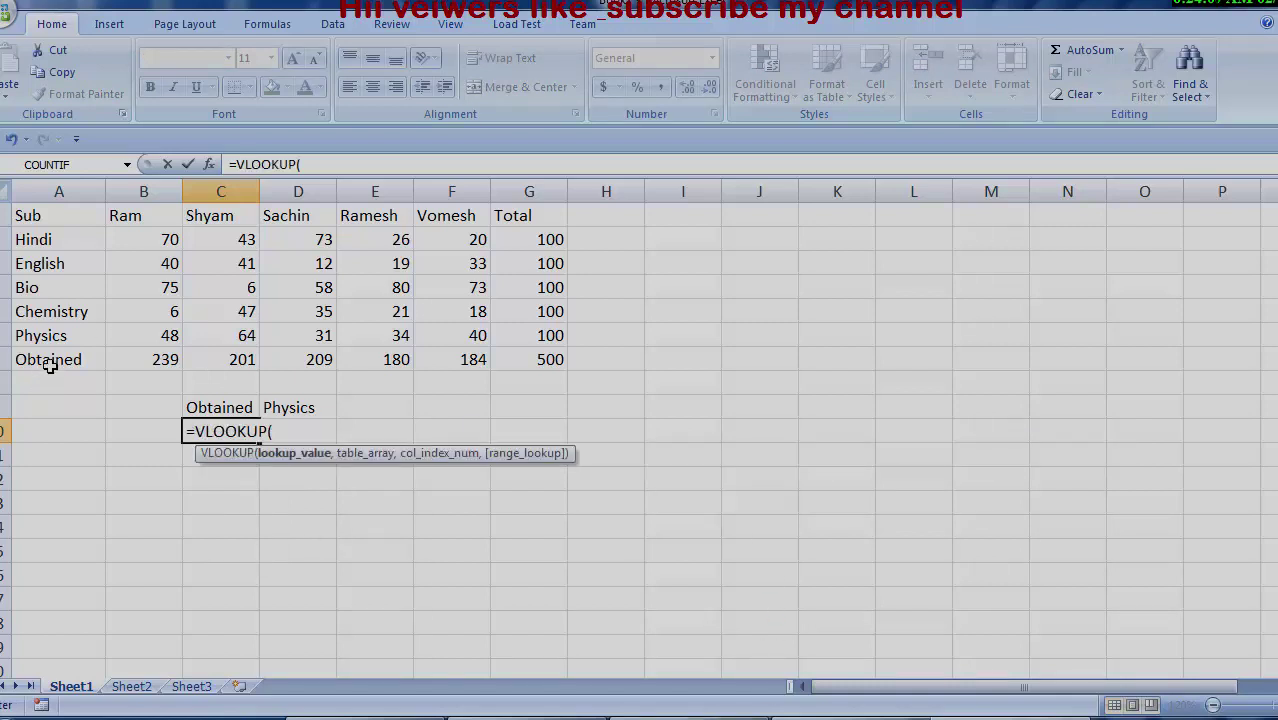
left_click(229, 409)
type(",")
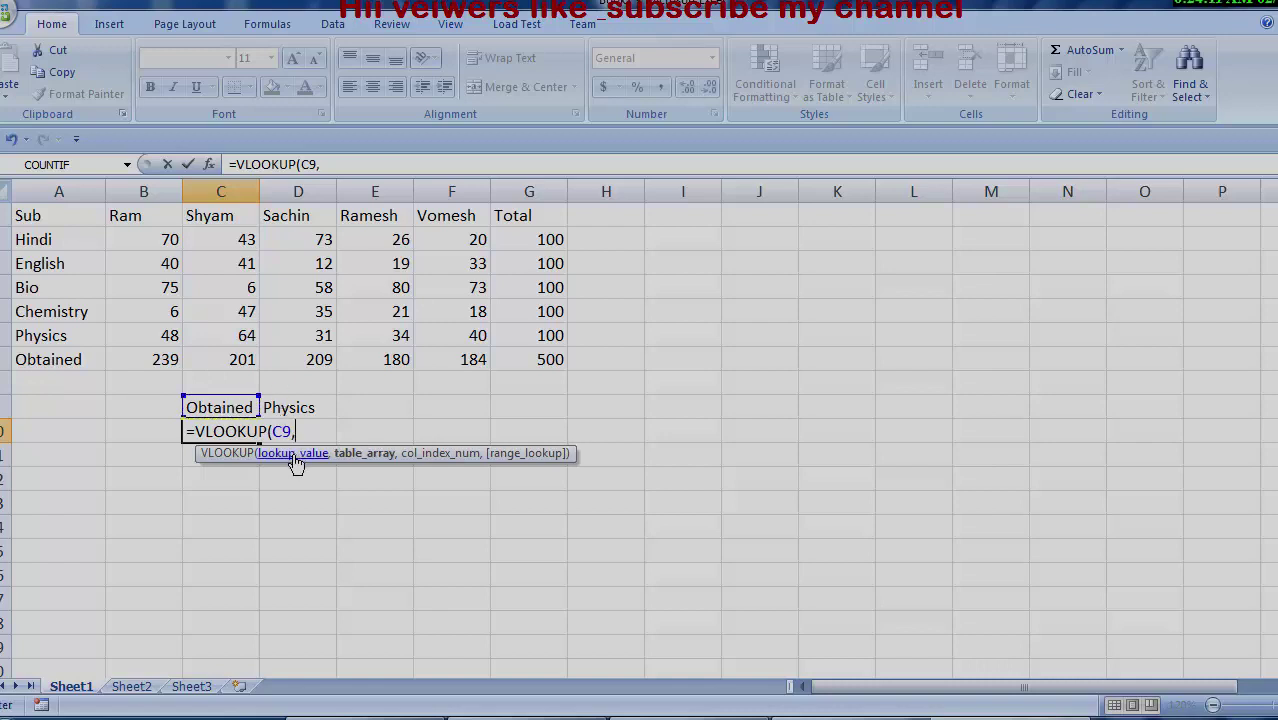
left_click_drag(54, 214, 533, 366)
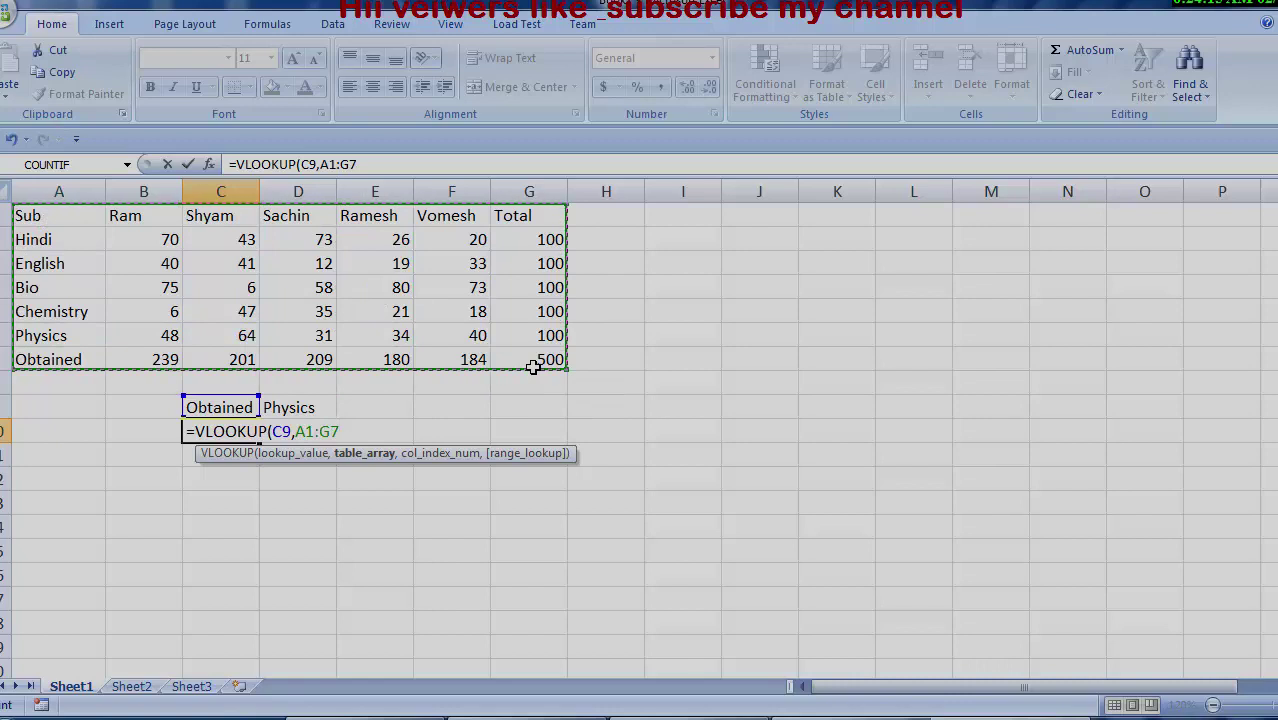
key("F4")
type("$G$7,")
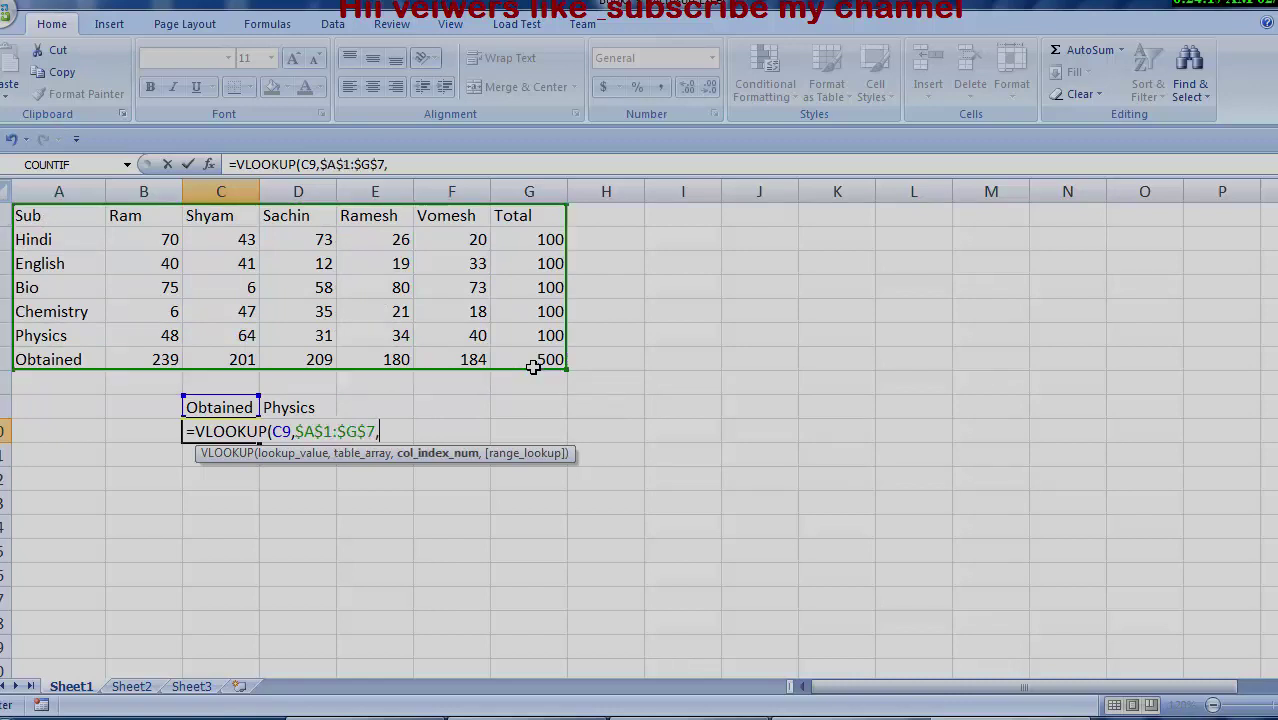
type("mat")
key("Tab")
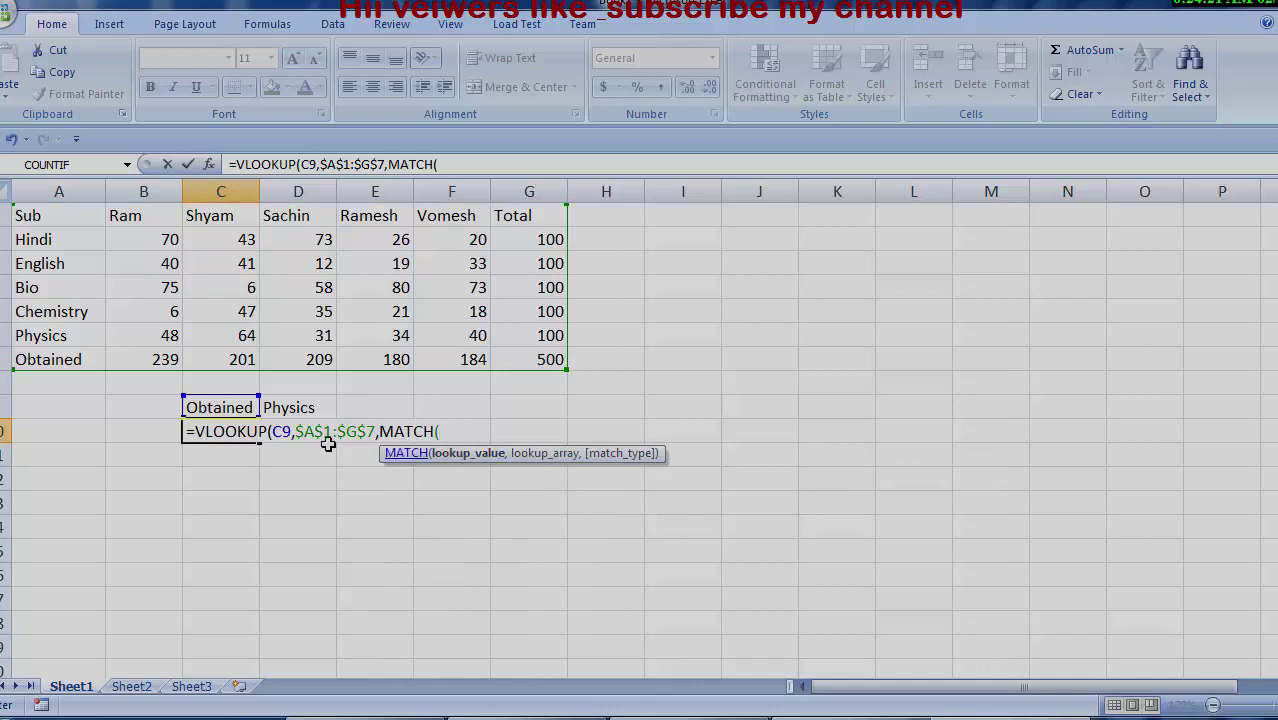
Step: Finish the MATCH with D1 over header row A1:G1 and commit, so C10 returns 35
left_click(311, 406)
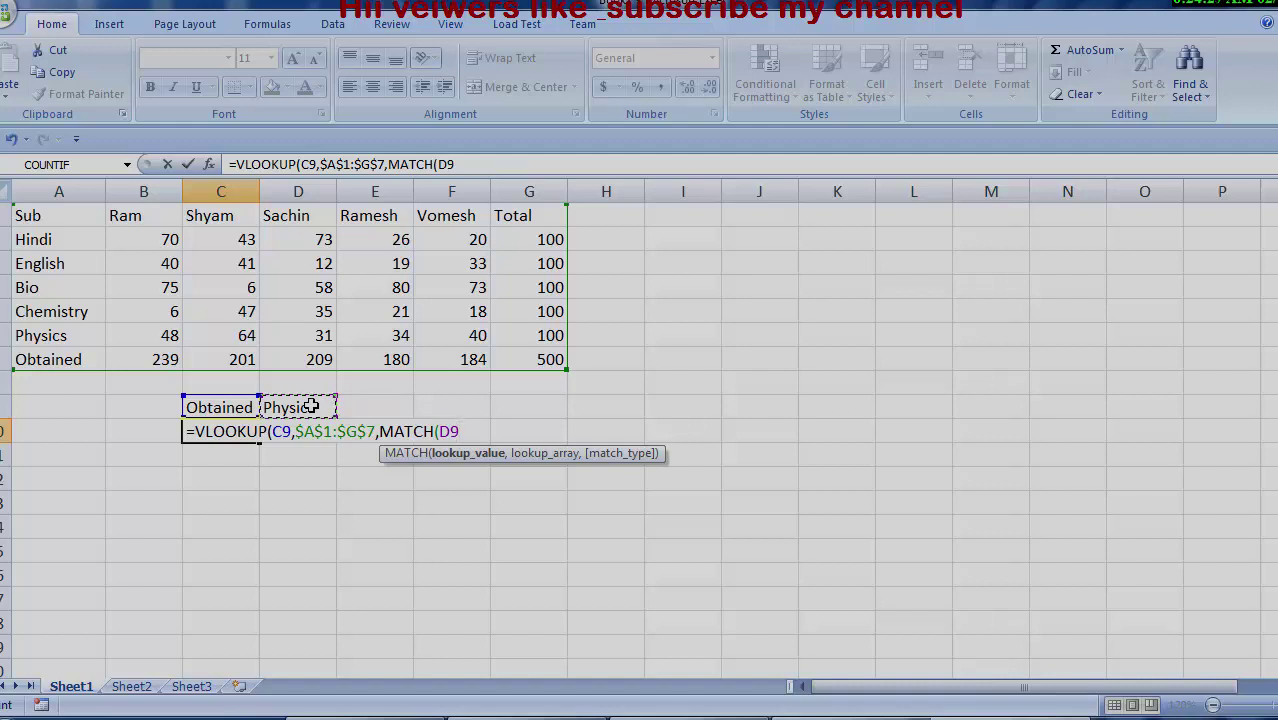
key("BackSpace")
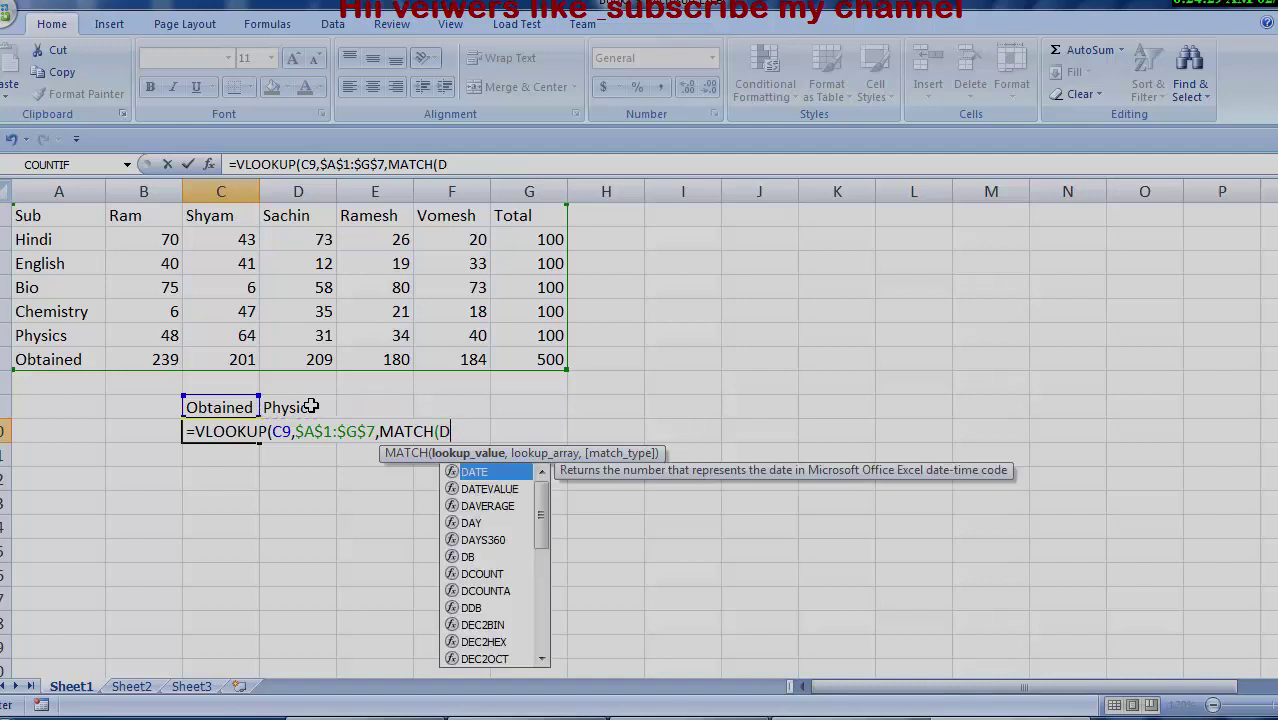
key("BackSpace")
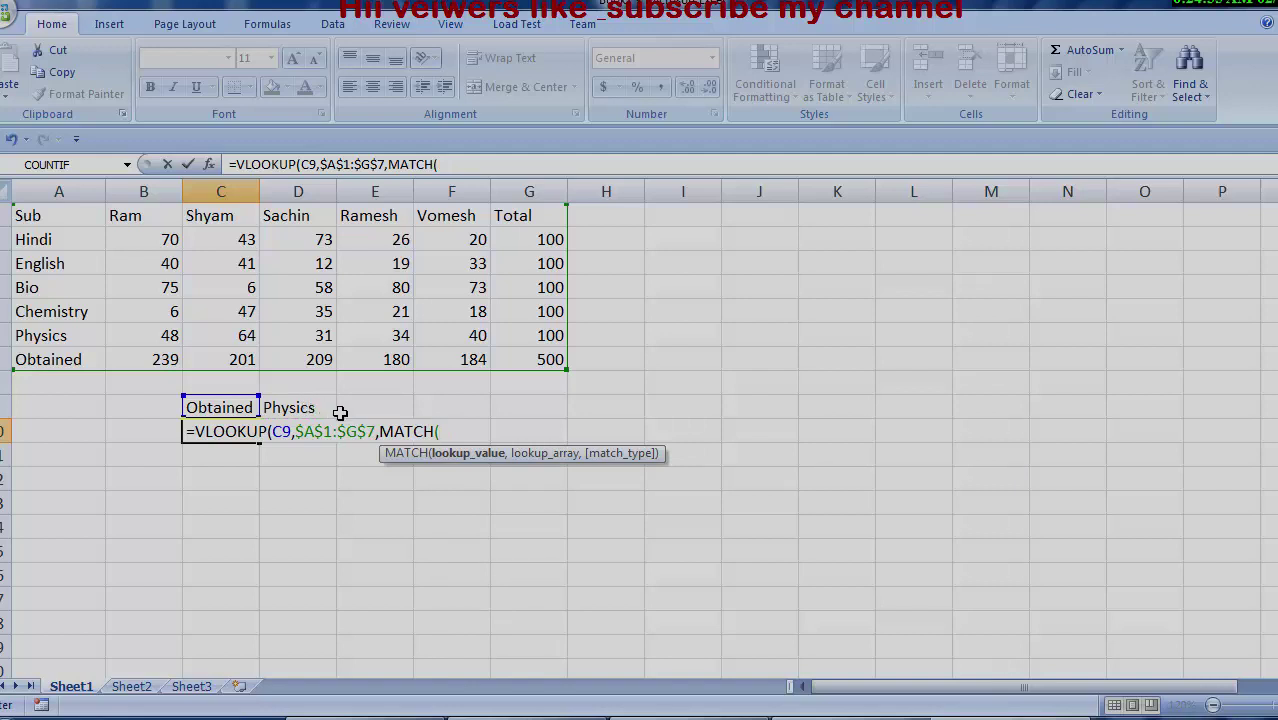
left_click(311, 214)
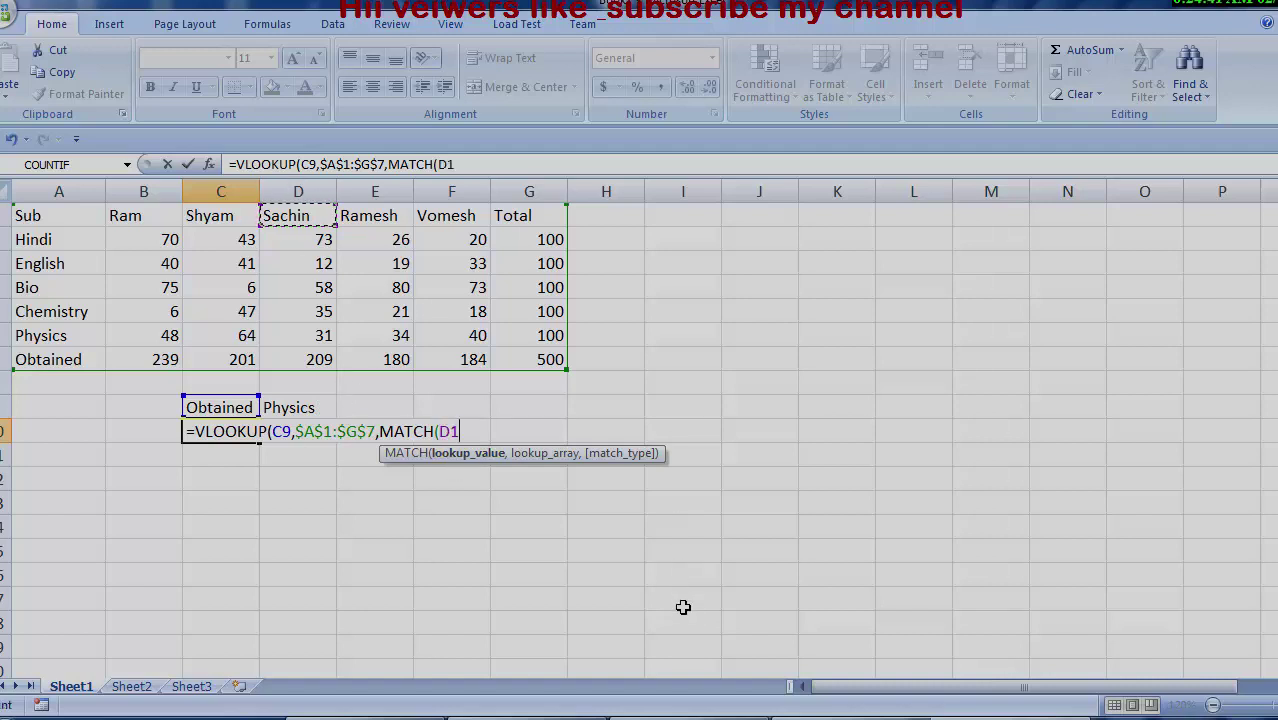
type(",")
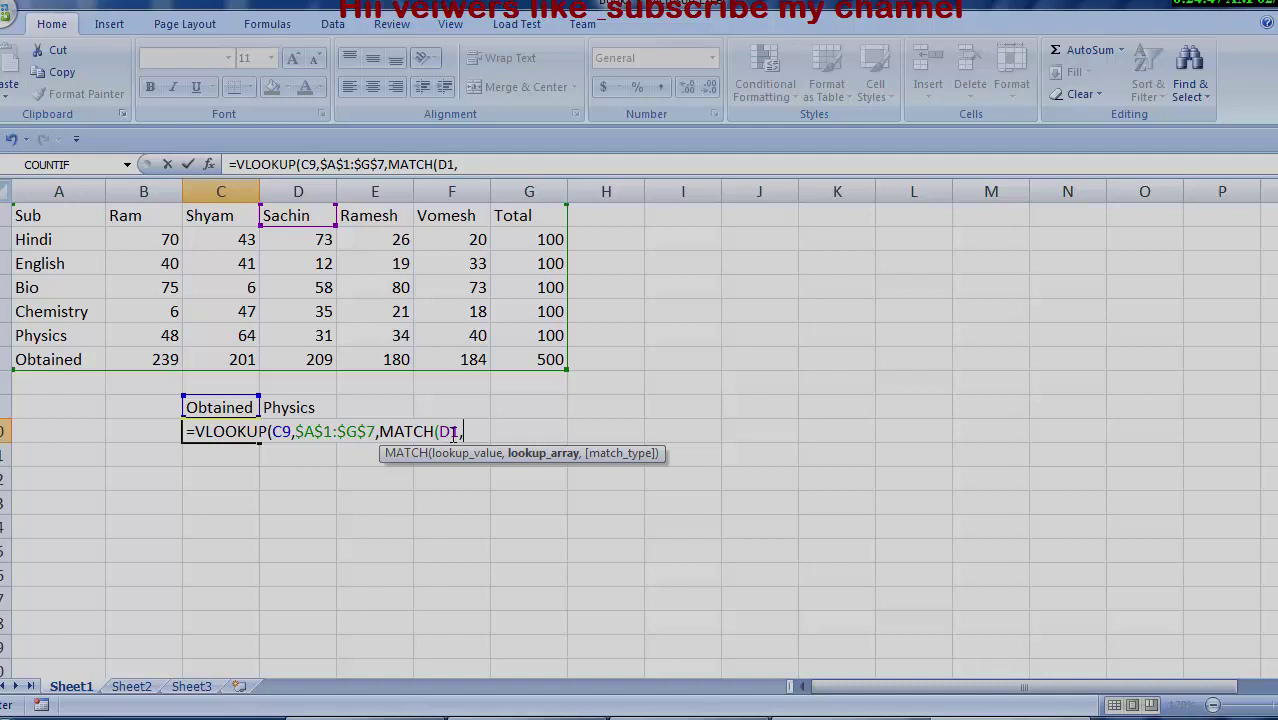
left_click_drag(18, 222, 513, 177)
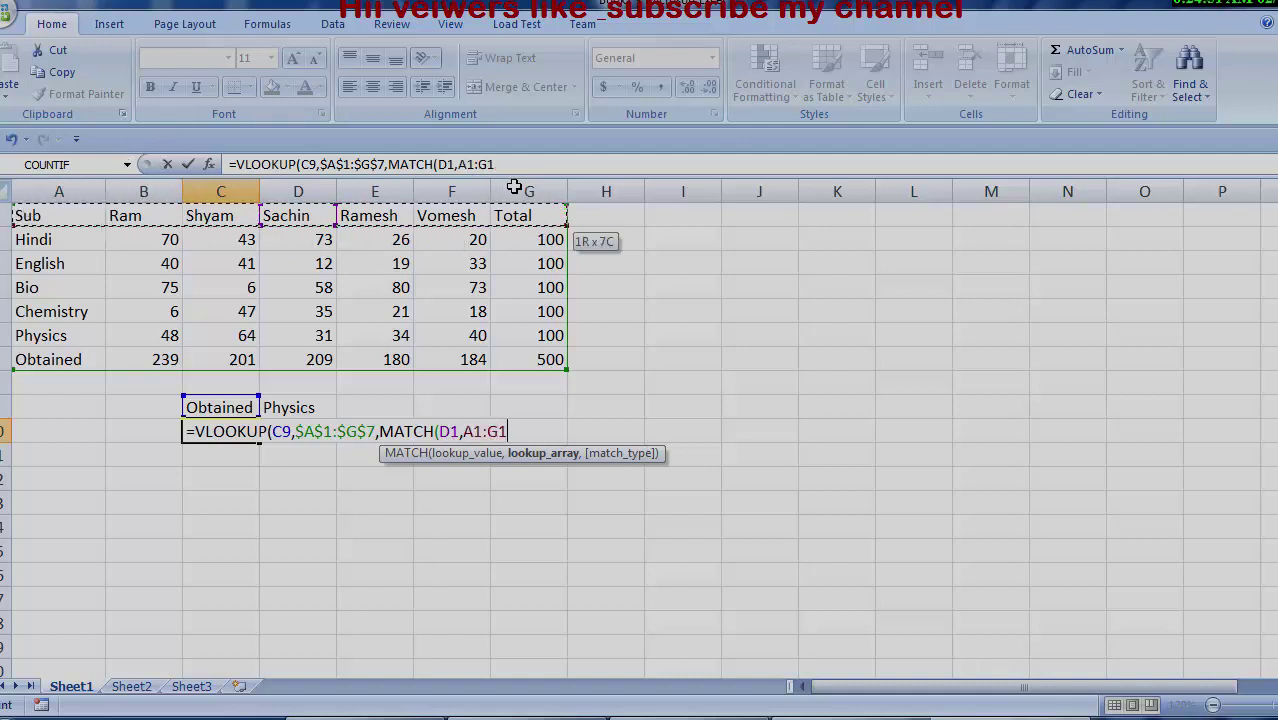
mouse_move(930, 716)
mouse_move(1038, 635)
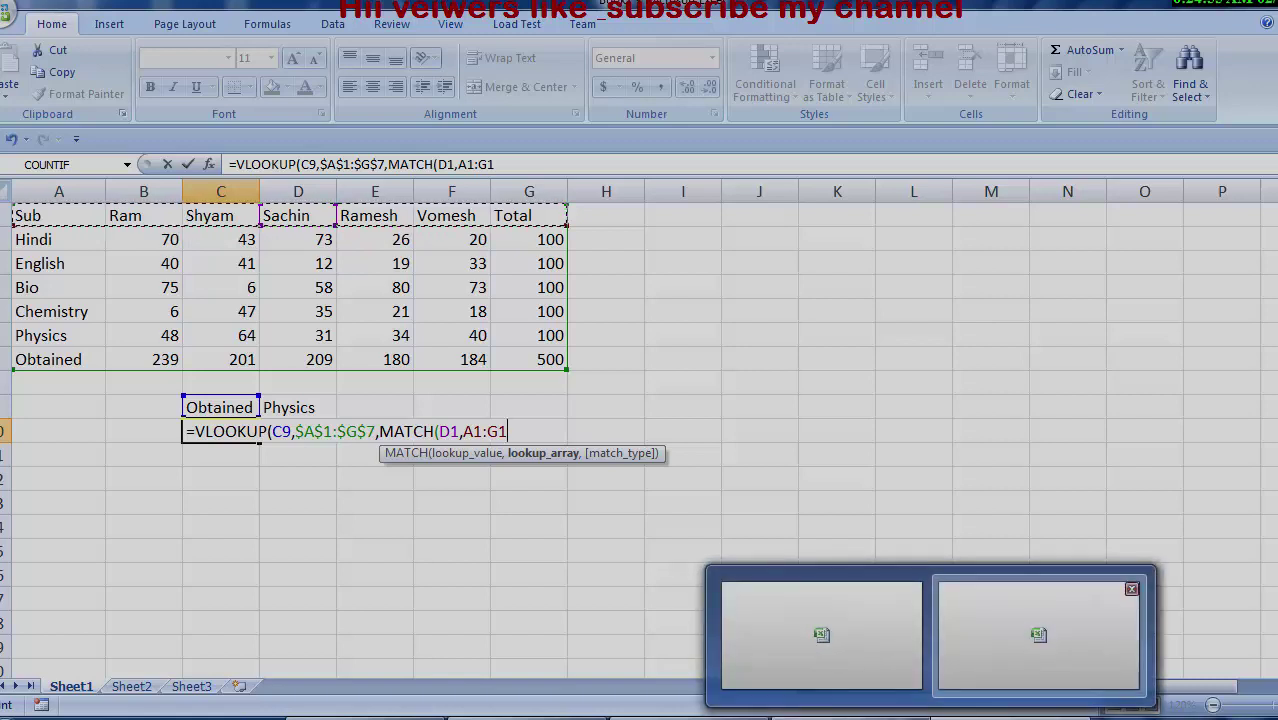
key("Return")
key("Return")
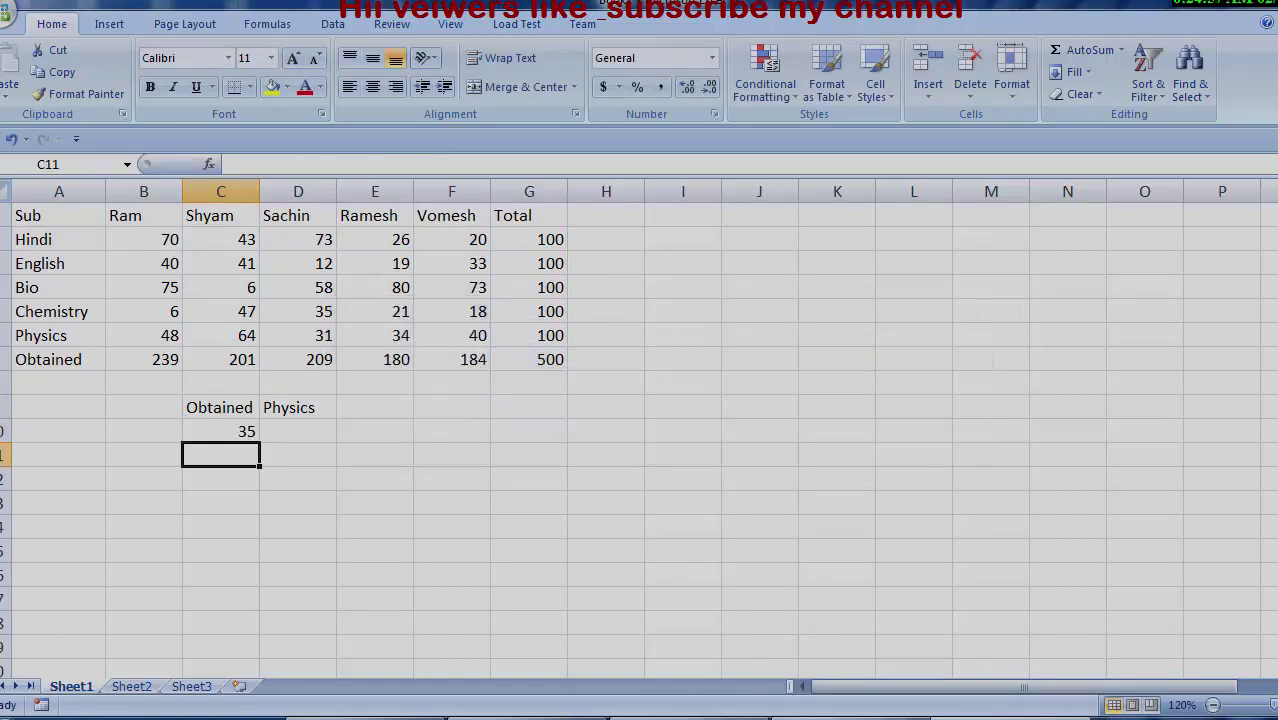
Step: Check C10, D5 and D6, then clear the labels and 35 result from C9:D10
left_click(222, 426)
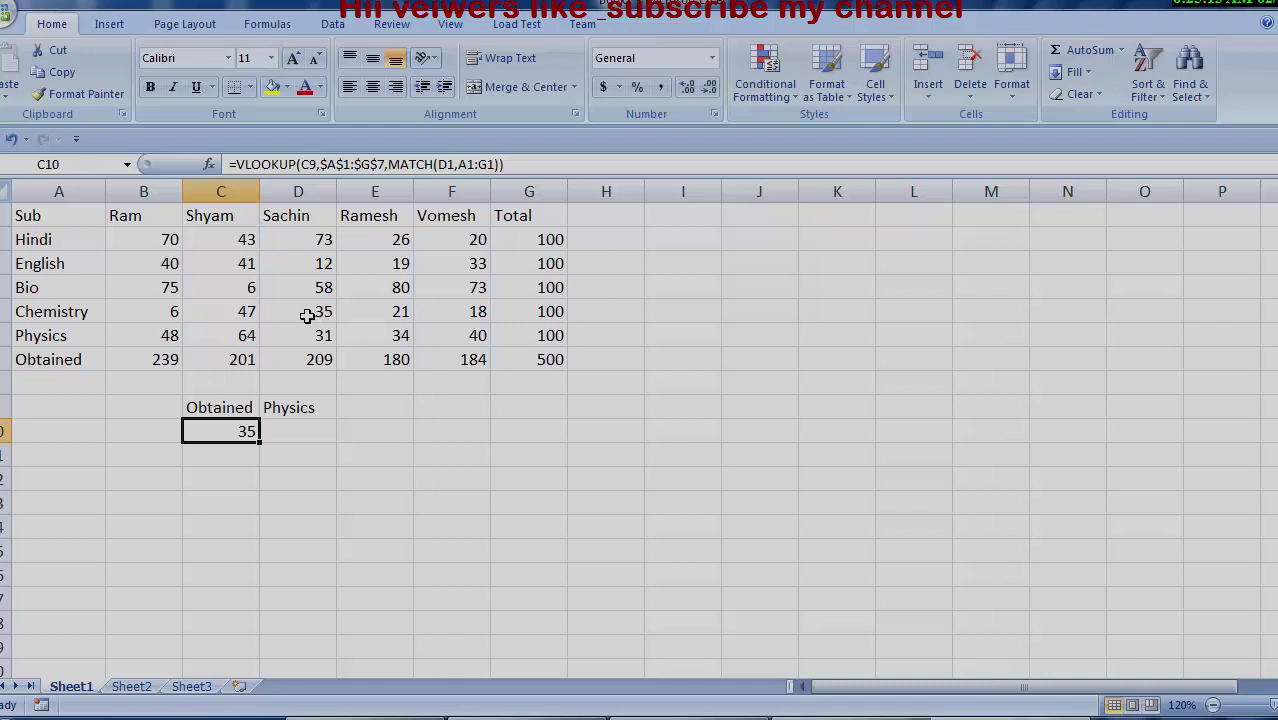
left_click(310, 313)
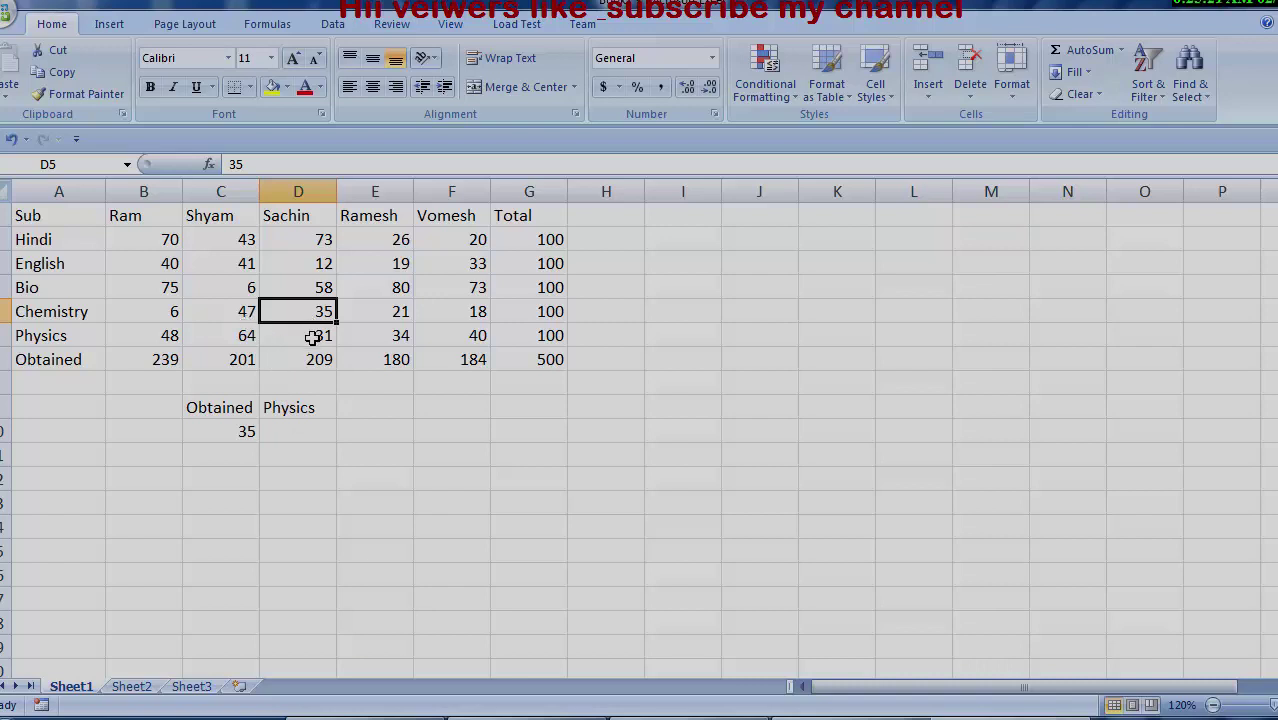
left_click(310, 337)
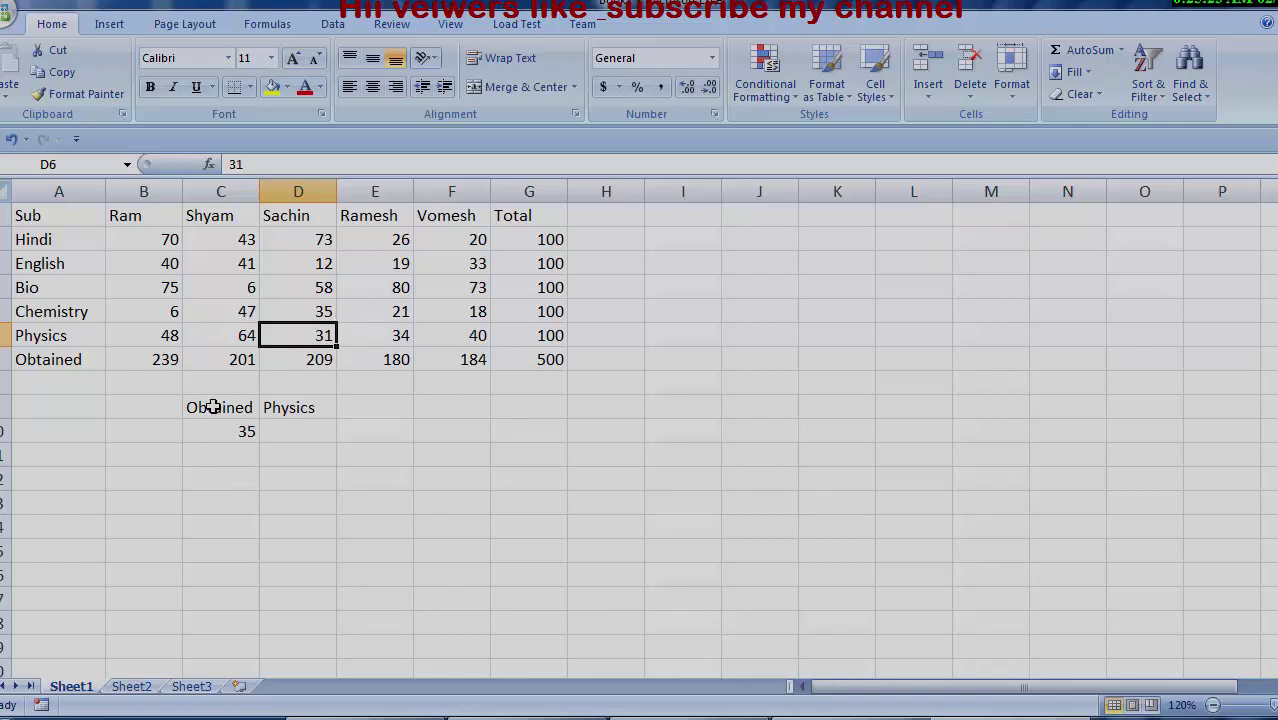
left_click_drag(211, 406, 300, 433)
key("Delete")
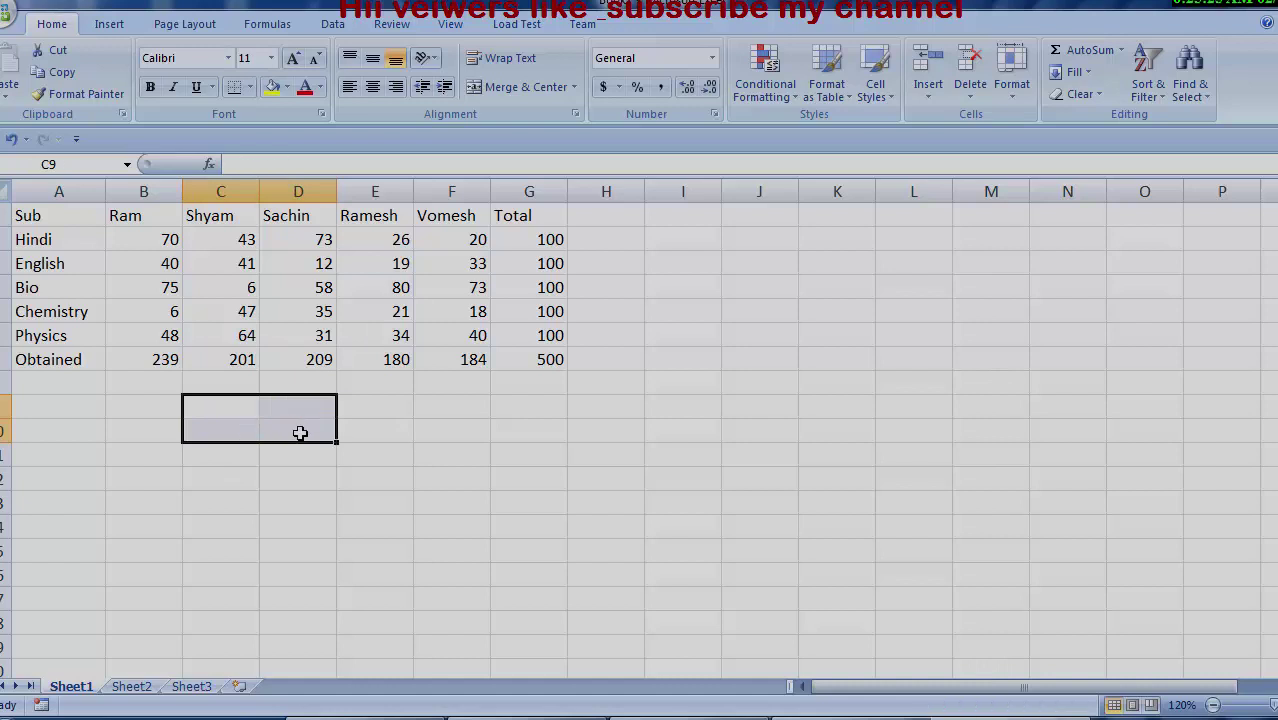
Step: Enter Physics in C9 and type the student name Ramesh into D9
left_click(242, 416)
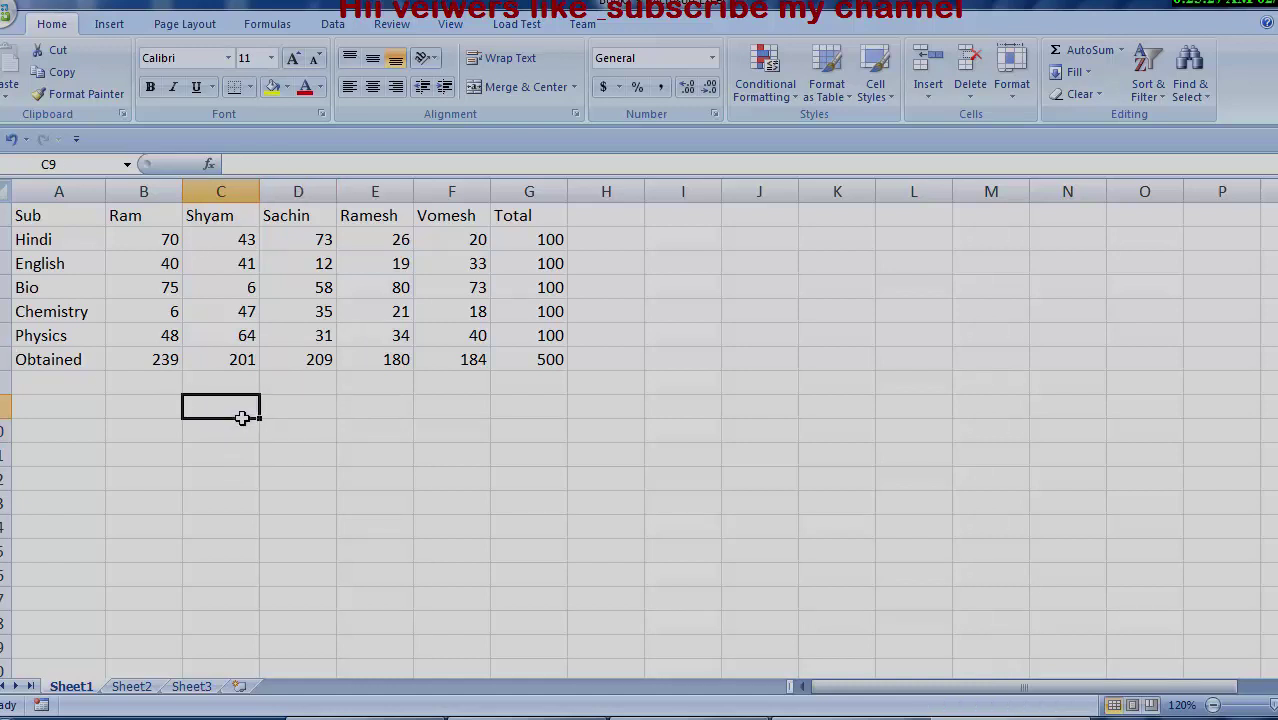
type("P")
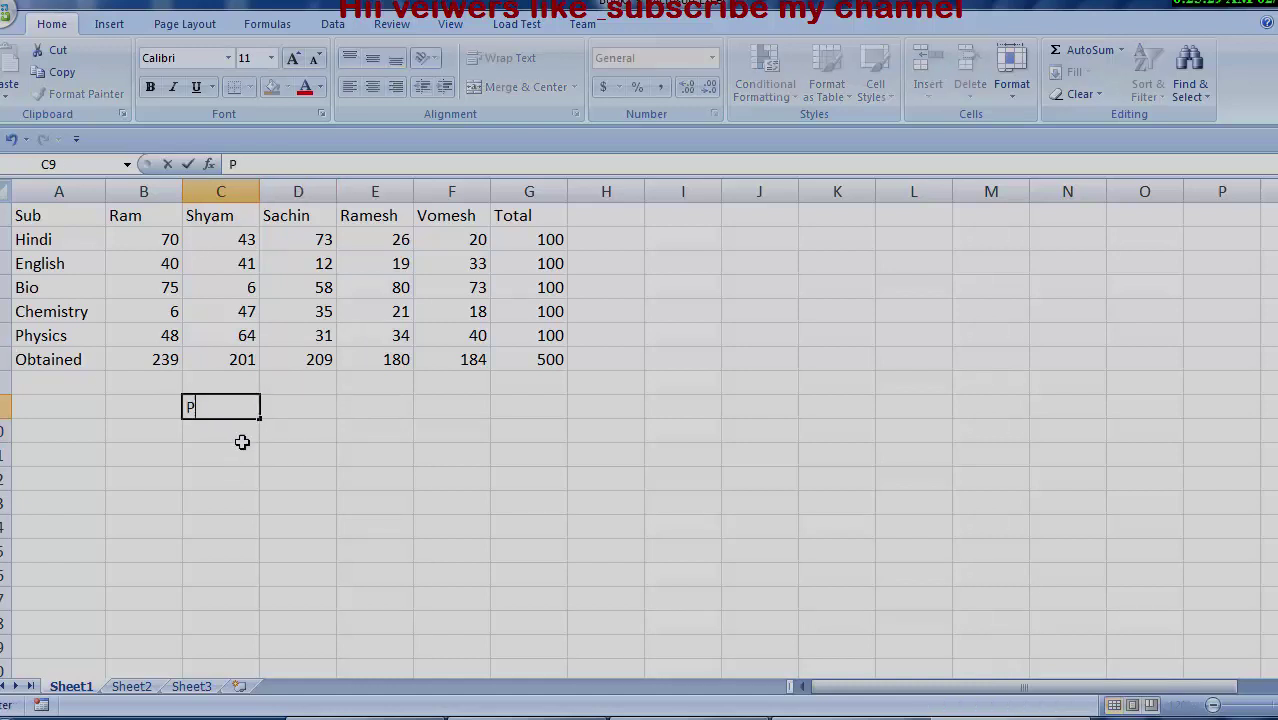
type("hysi")
type("cs")
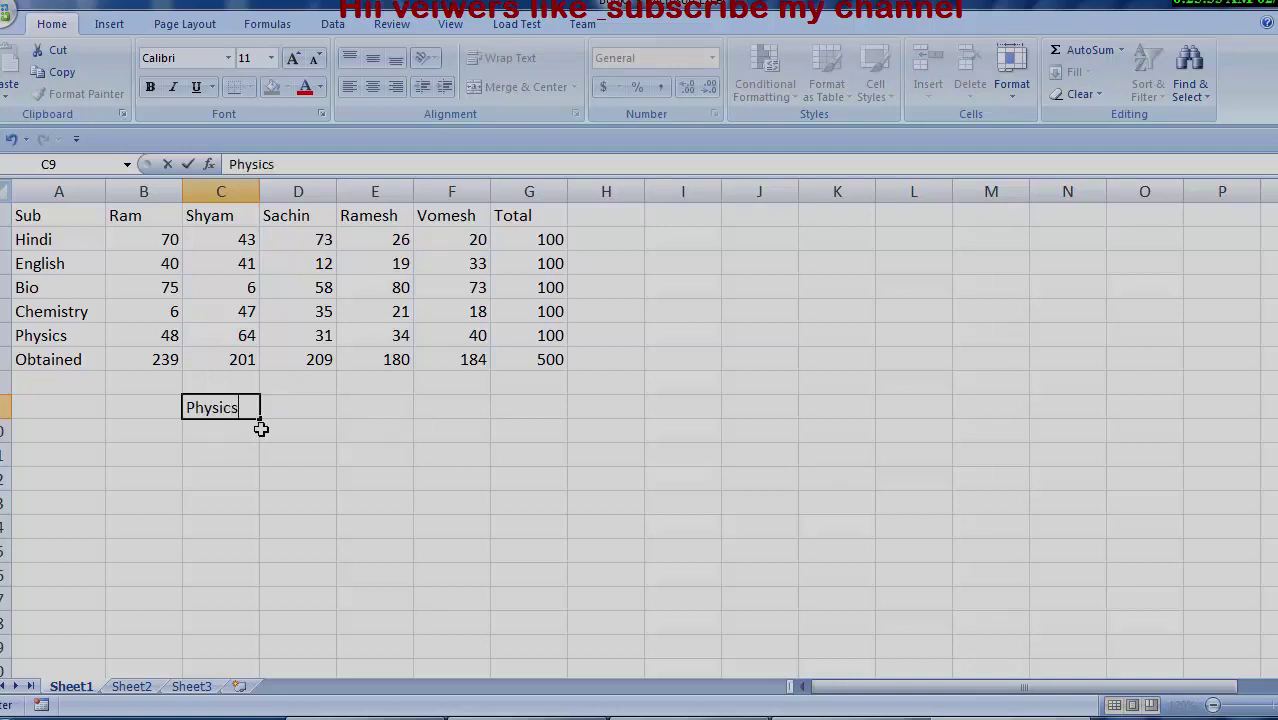
left_click(325, 405)
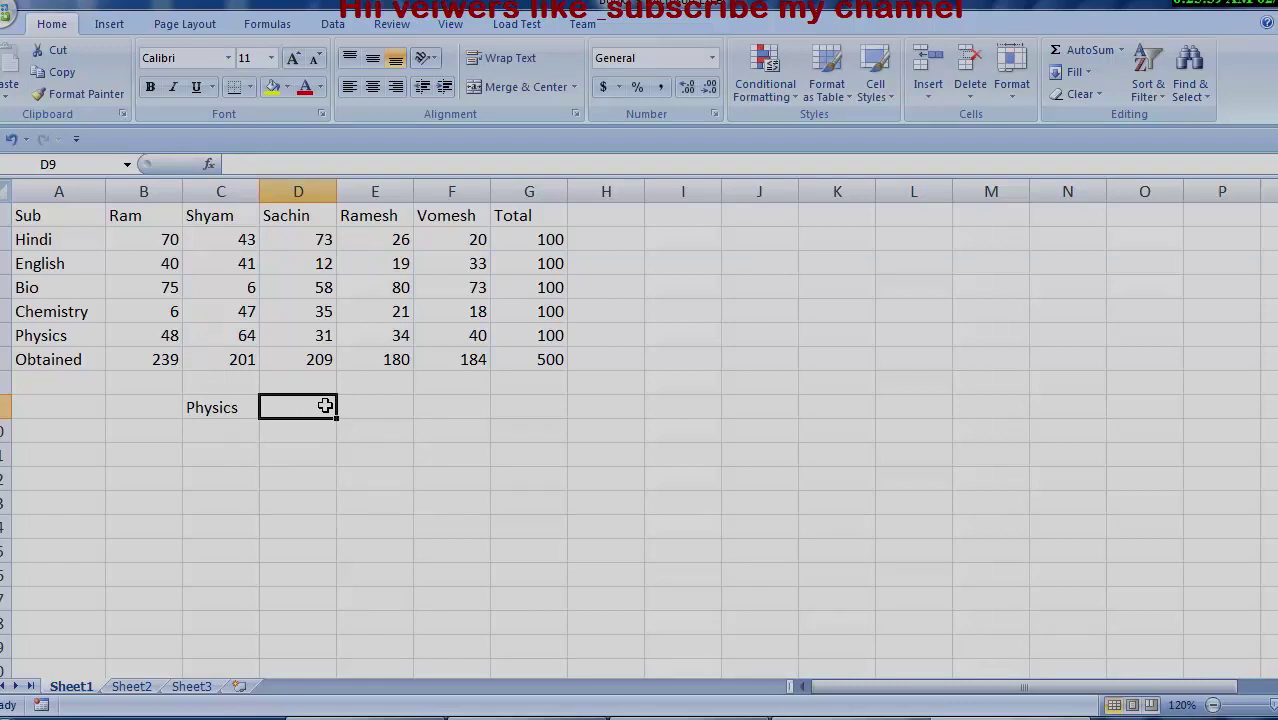
type("Rame")
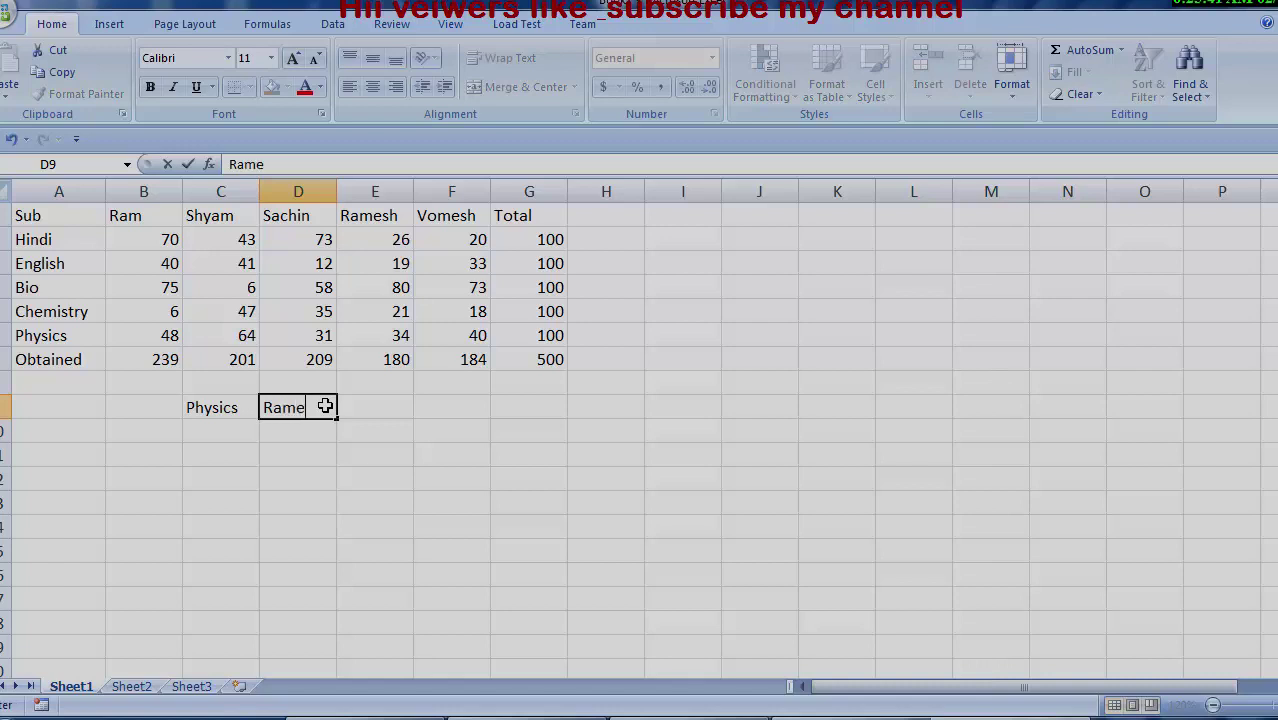
type("sh")
Step: Begin C10's formula as =VLOOKUP(C9,$A$1:$G$7,MATCH( with an absolute table range
left_click(232, 435)
type("=")
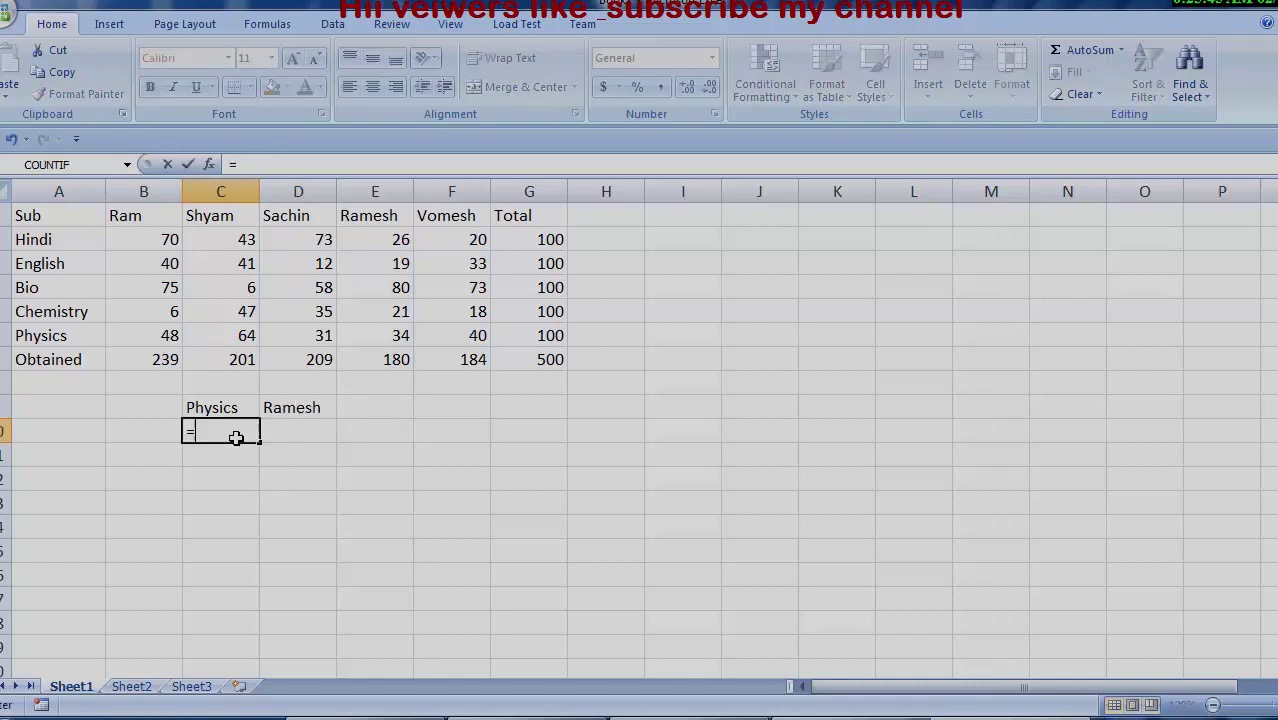
type("vlook")
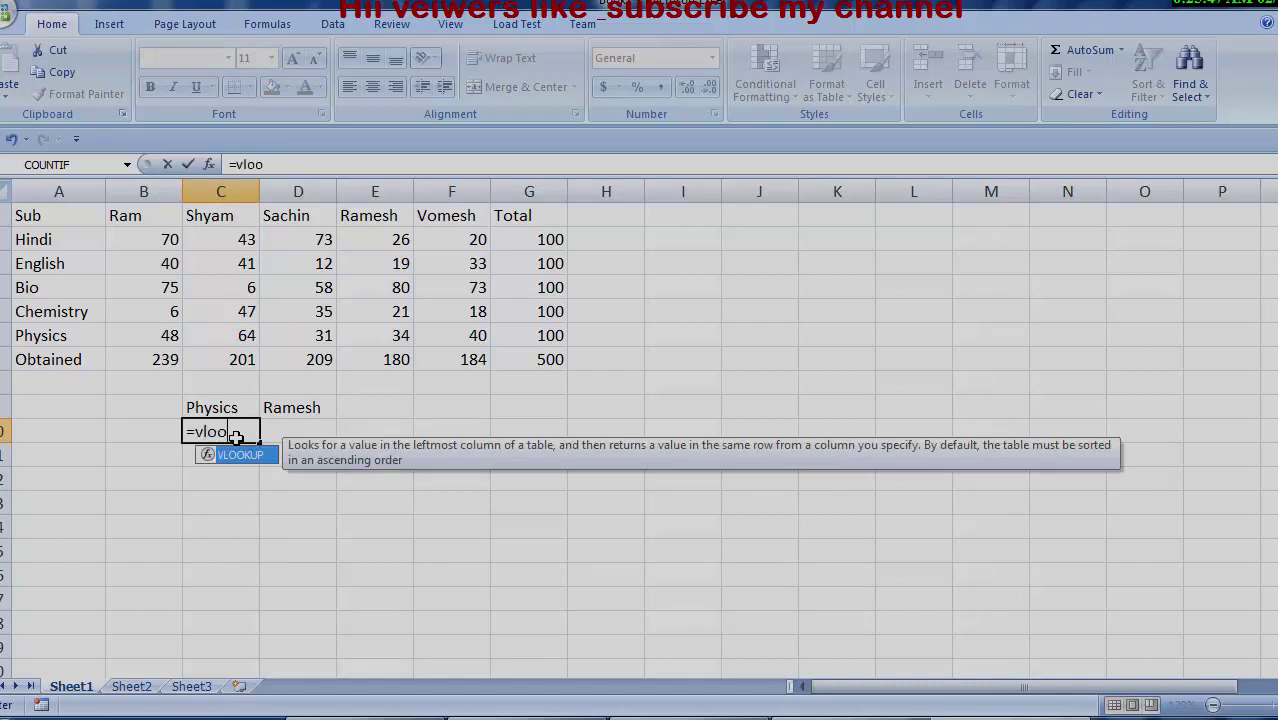
key("Tab")
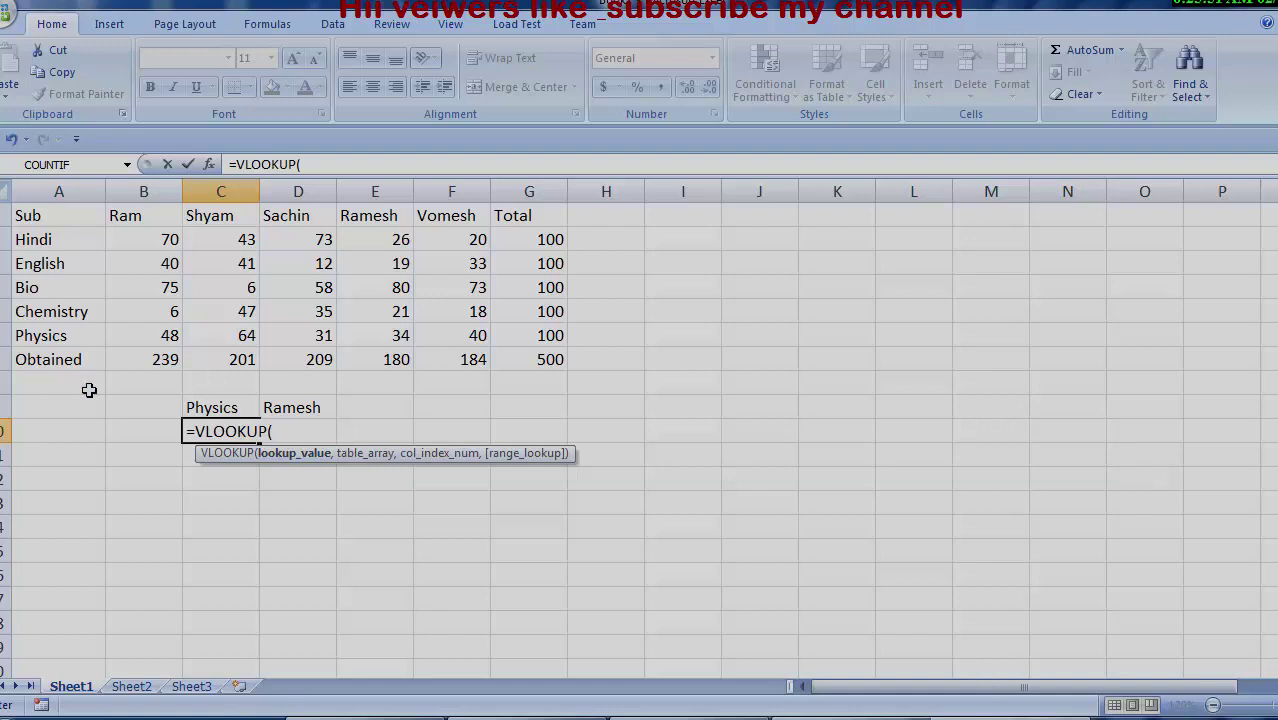
left_click(226, 408)
type(",")
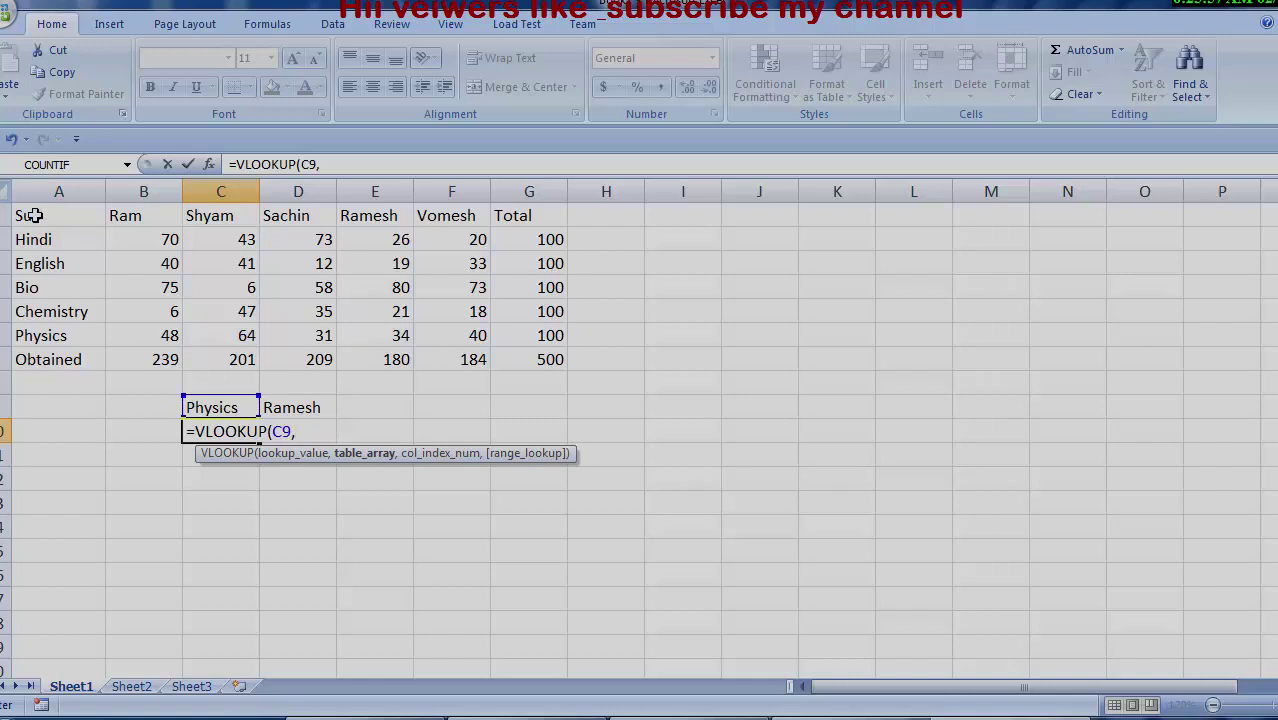
mouse_move(30, 216)
left_mouse_down()
mouse_move(490, 316)
mouse_move(532, 364)
left_mouse_up()
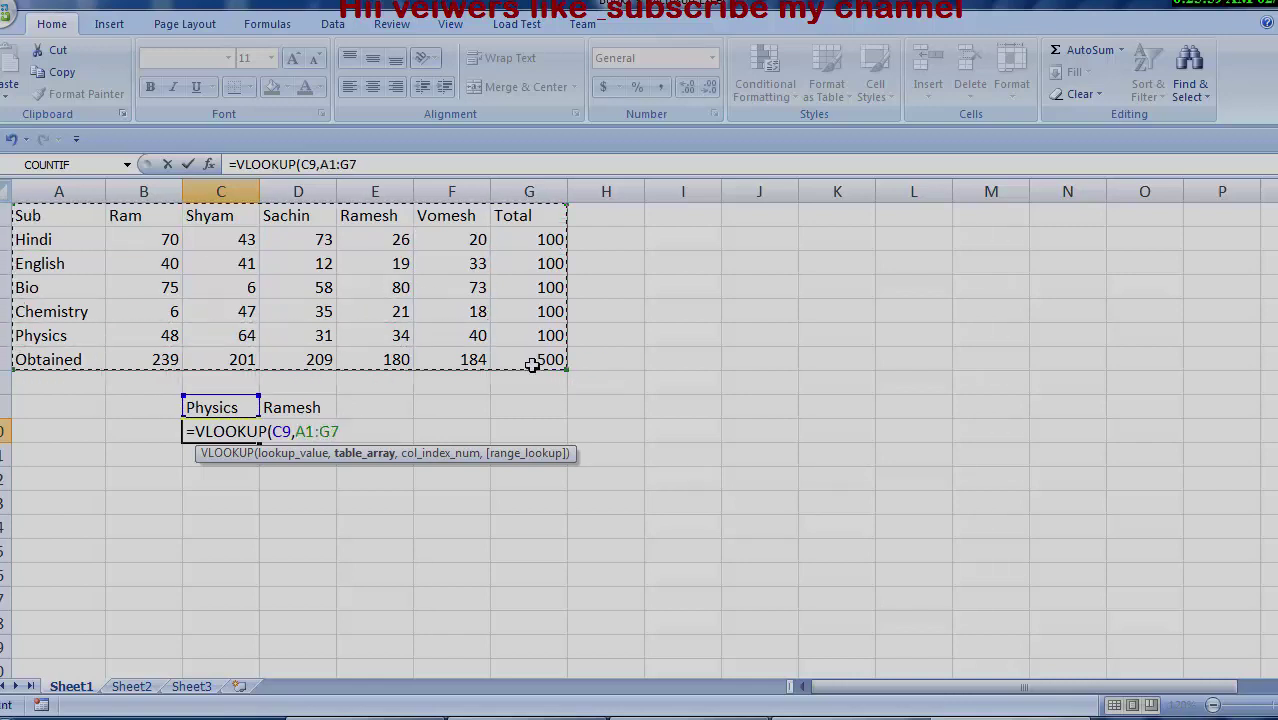
key("F4")
type("$G$7,")
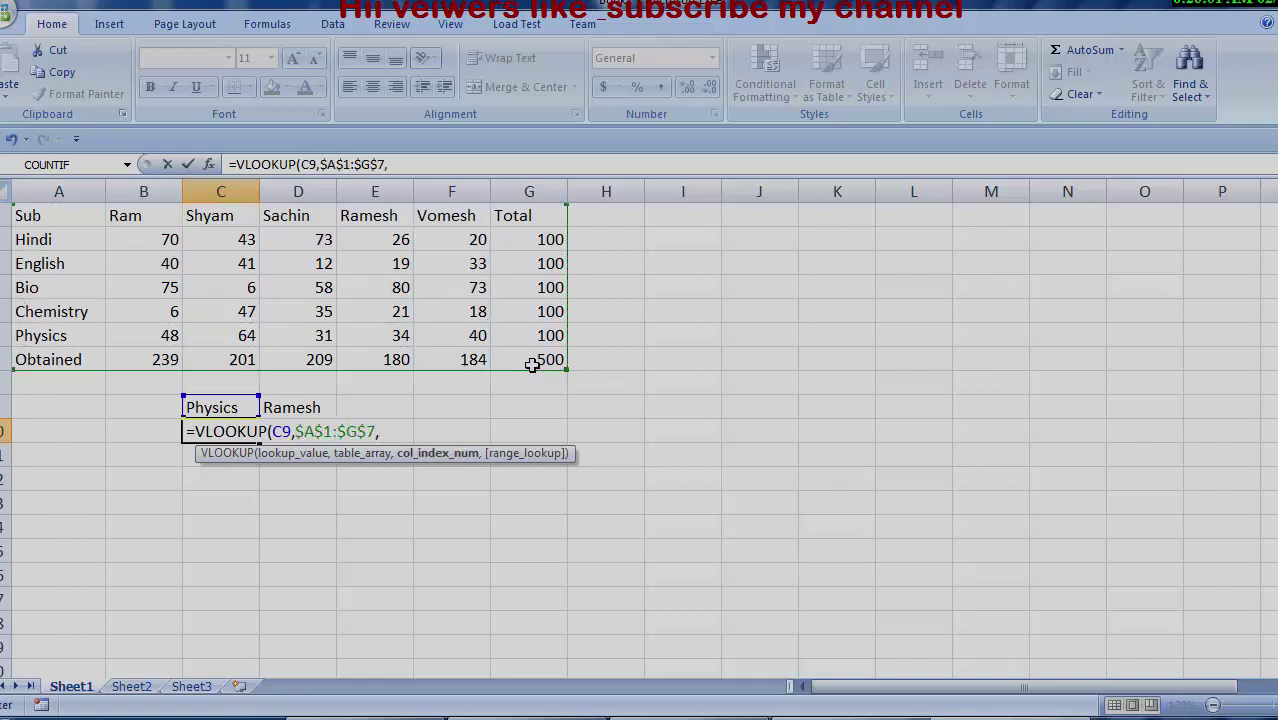
type("m")
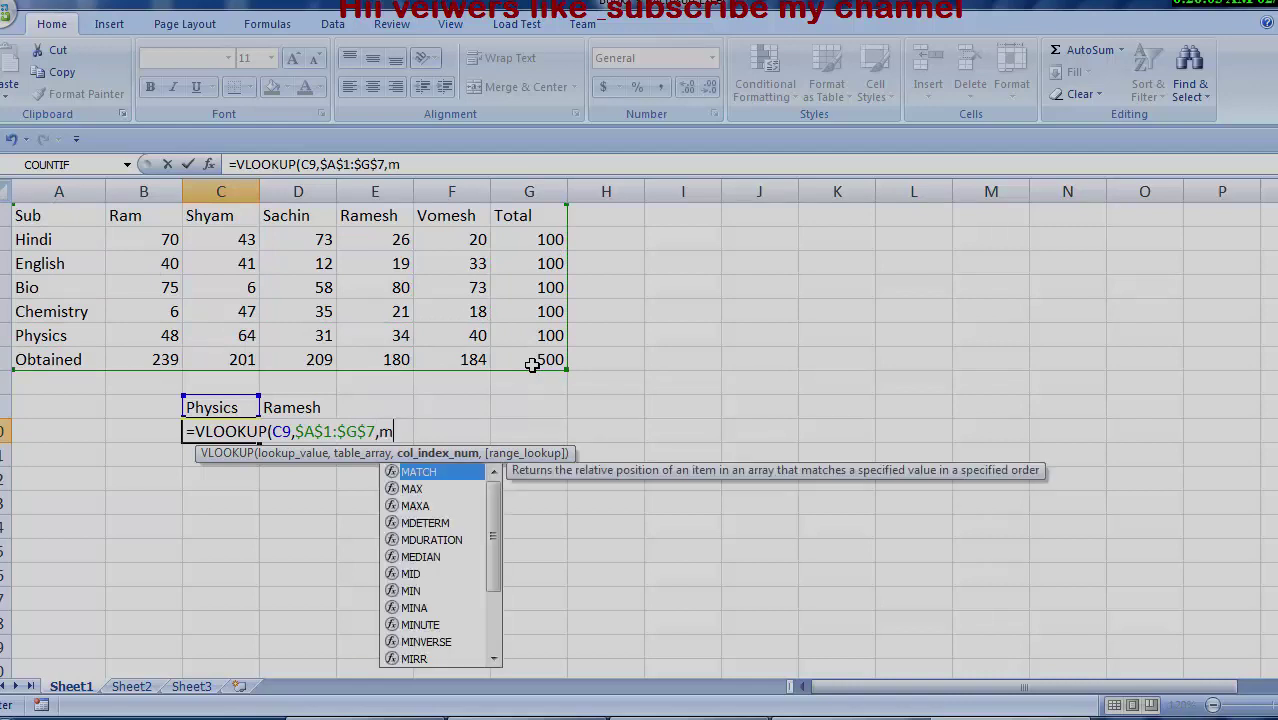
key("Tab")
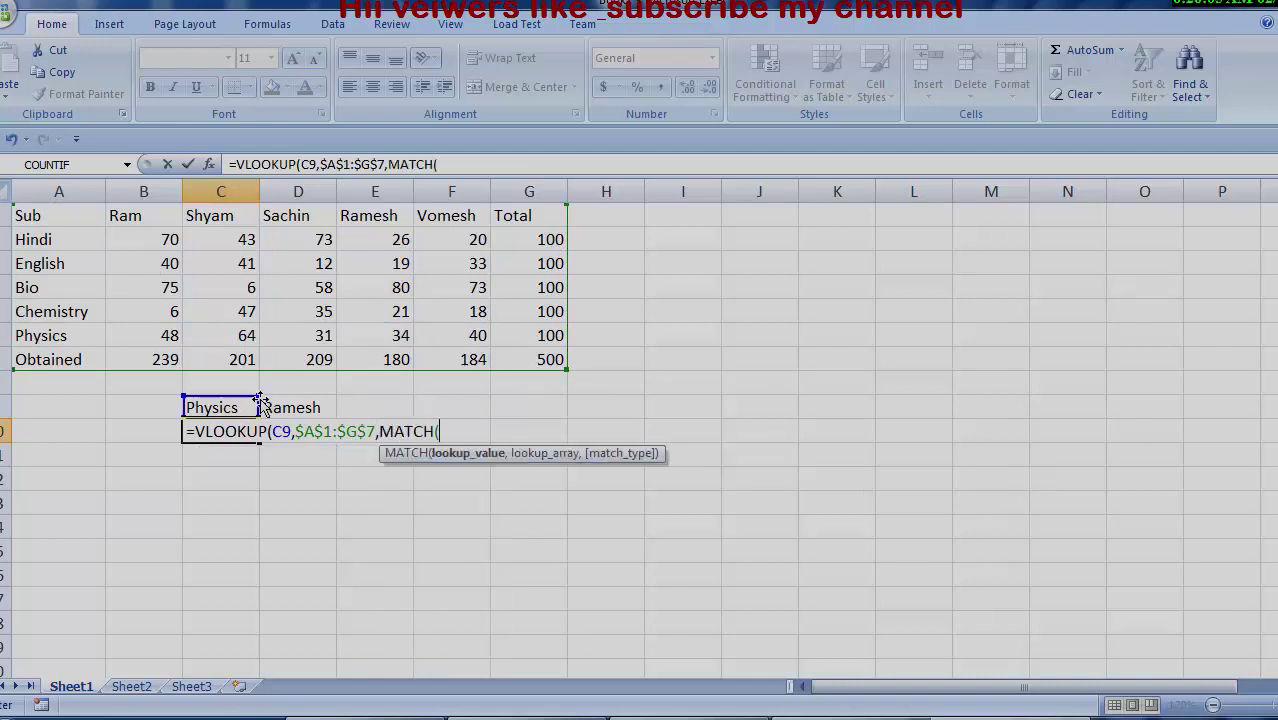
Step: Complete it with MATCH(D9,$A$1:$A$7,0),0) and commit; C10 shows #N/A
left_click(301, 410)
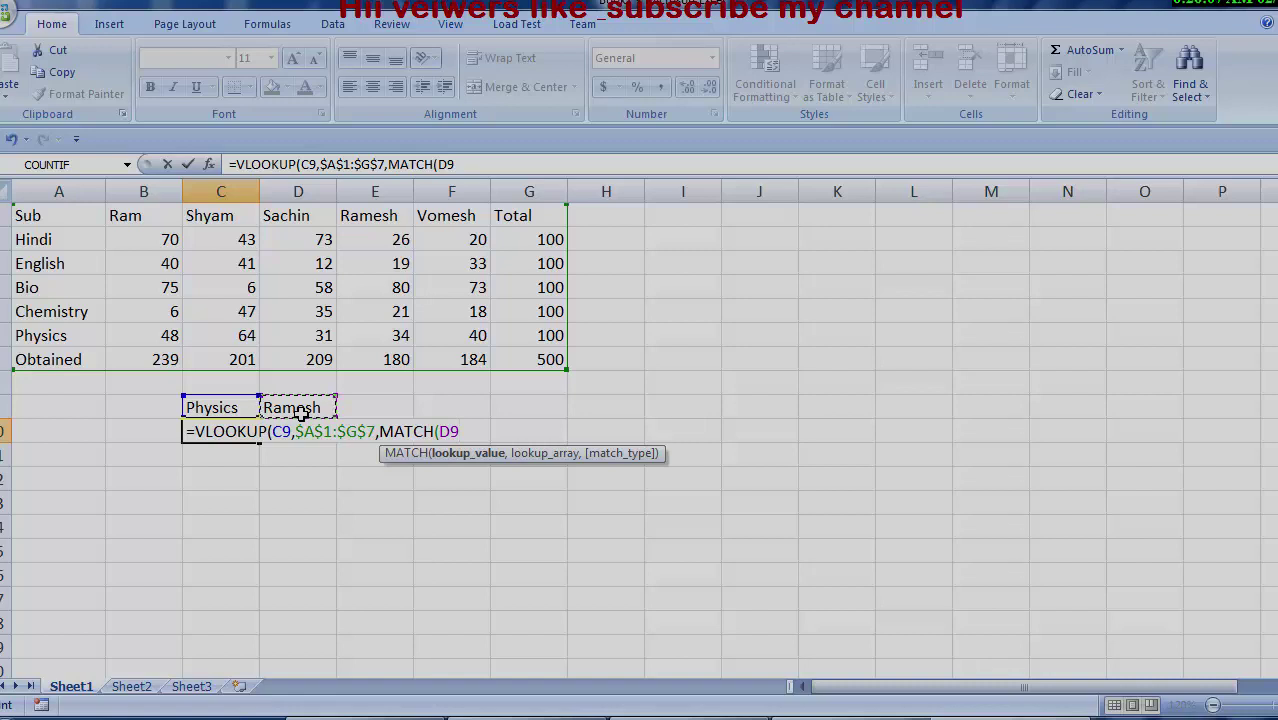
type(",")
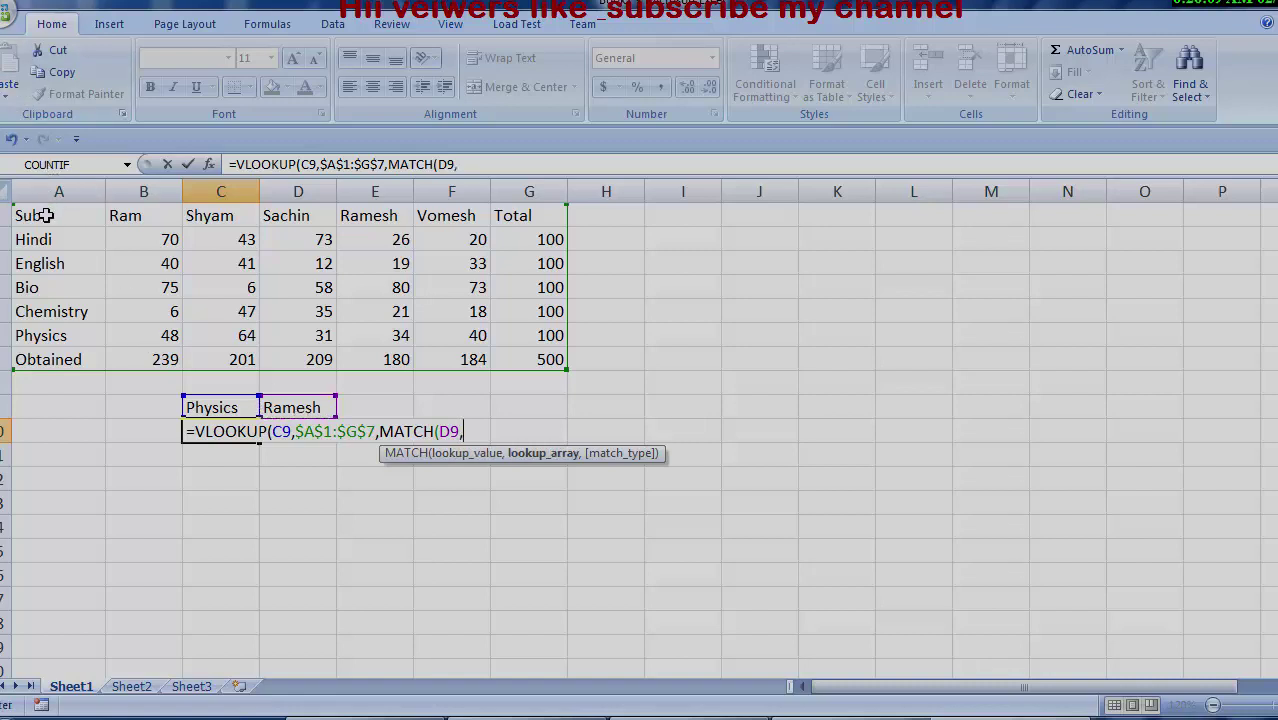
left_click(48, 216)
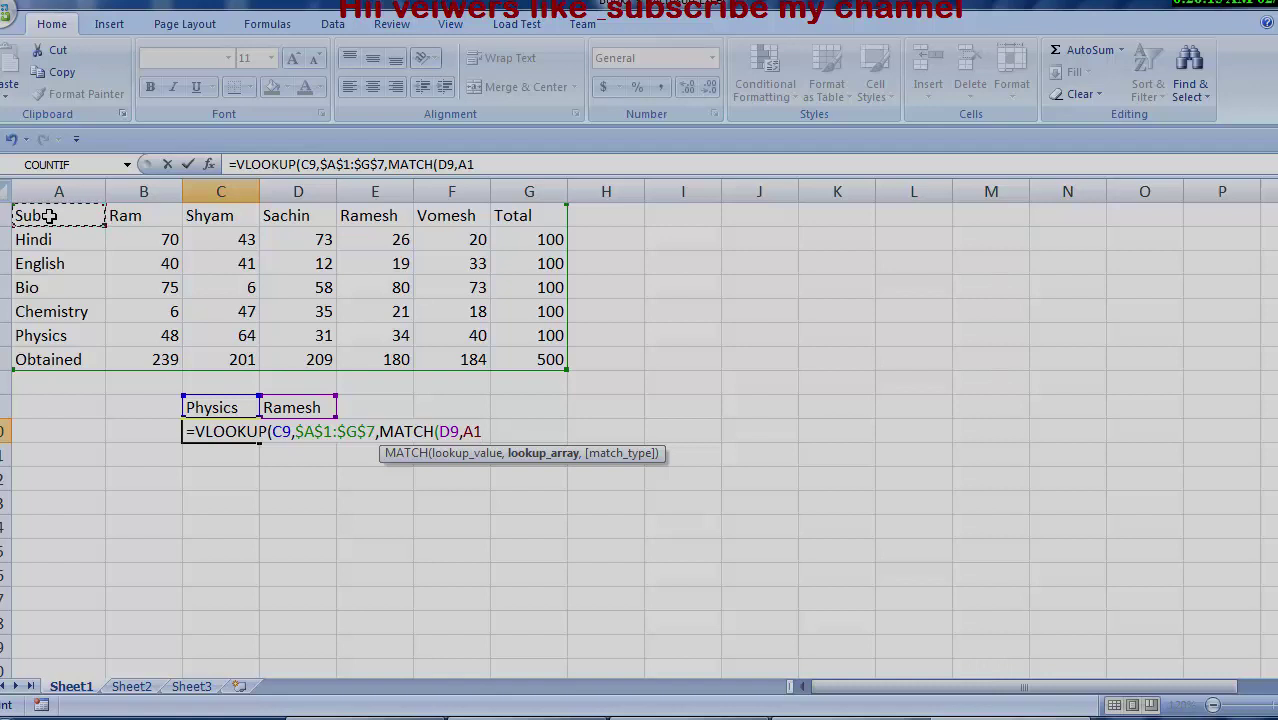
left_click_drag(48, 216, 55, 362)
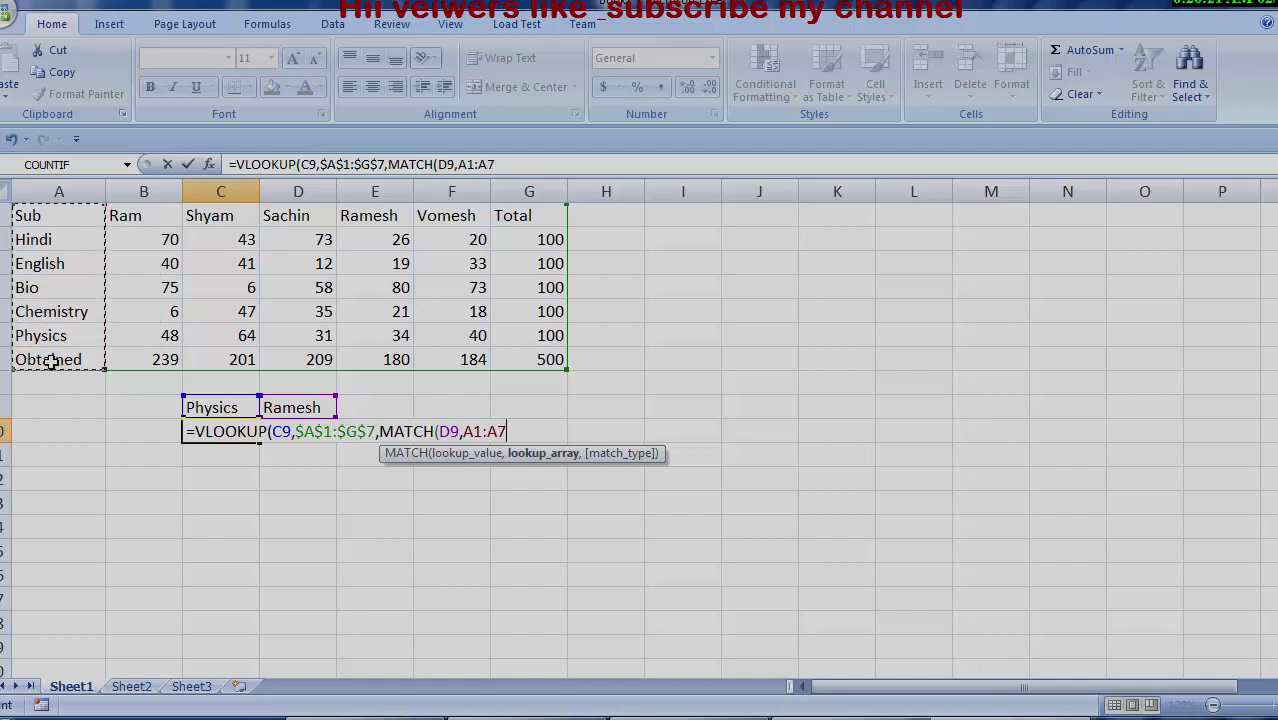
key("F4")
type(",0")
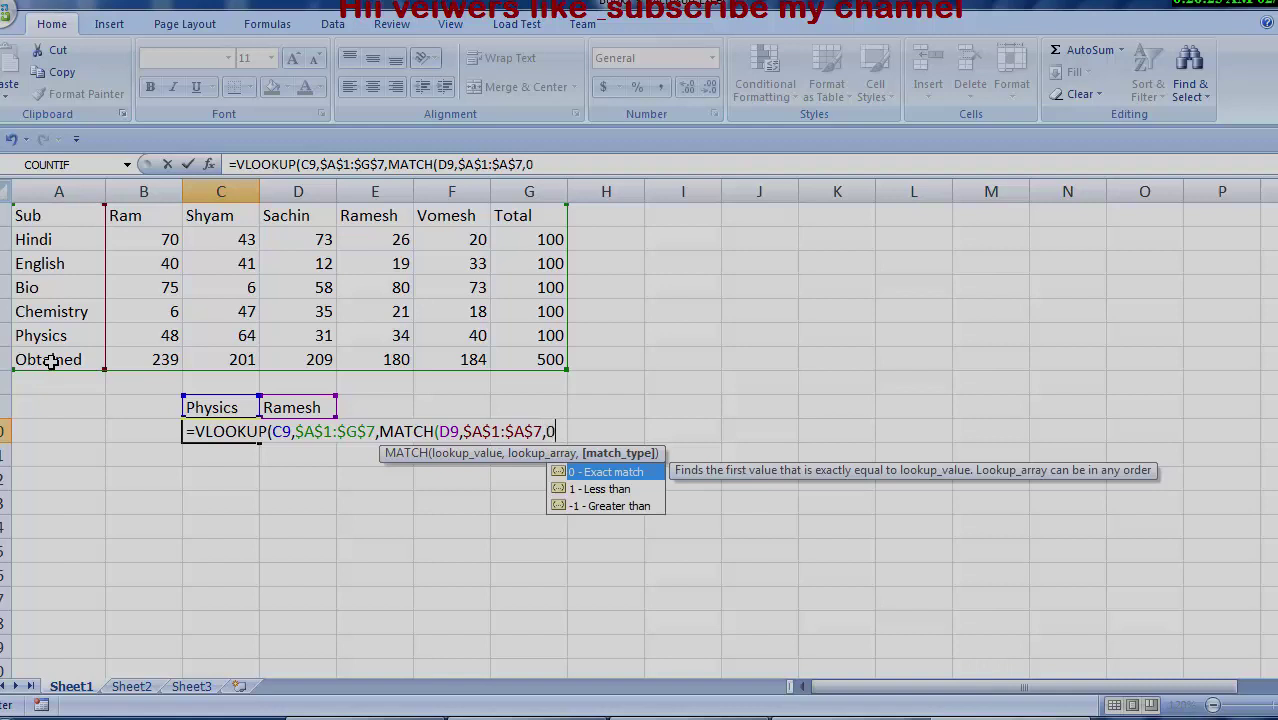
type("),")
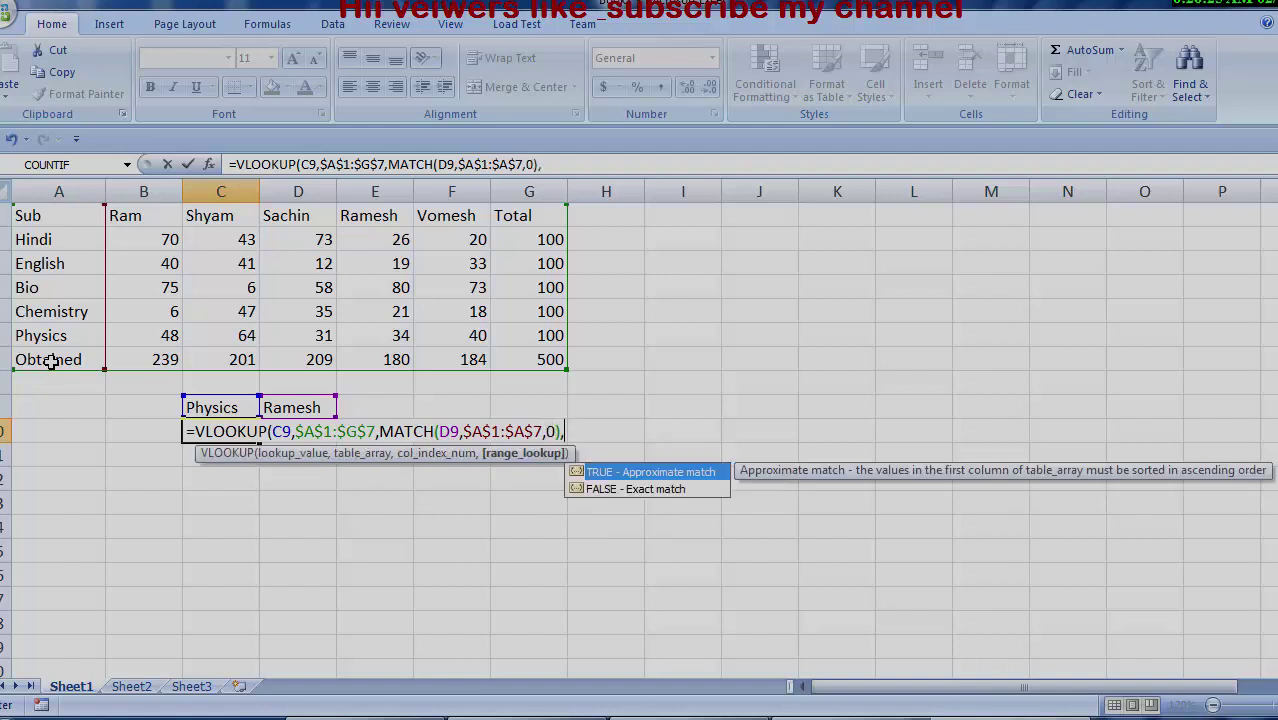
type("0)")
key("Return")
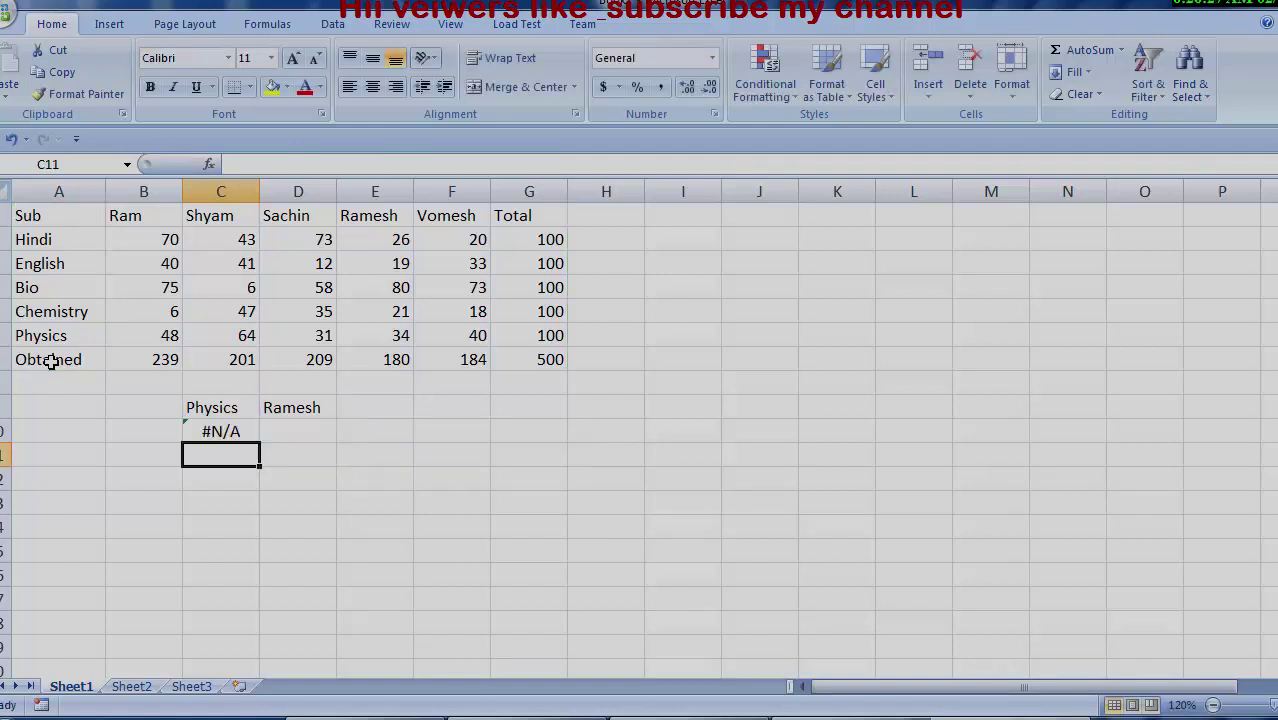
Step: Overwrite C10's #N/A formula with a freshly started =VLOOKUP(
left_click(219, 436)
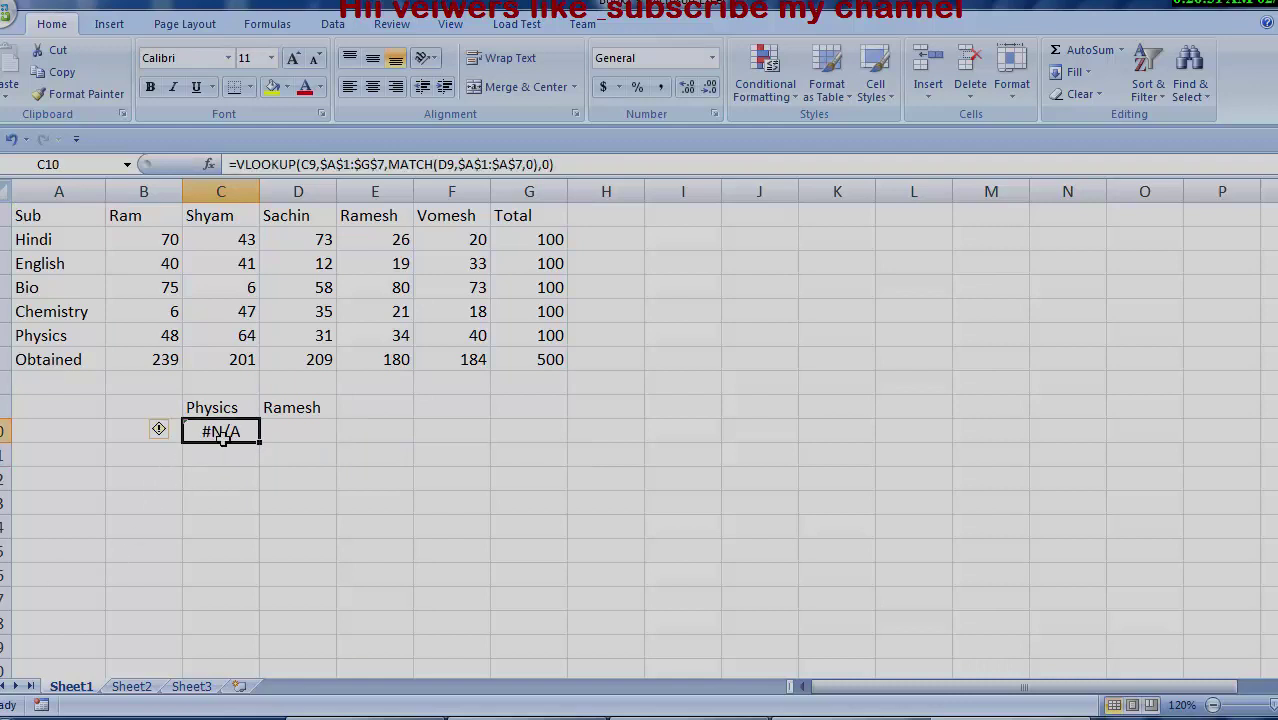
double_click(221, 438)
type("=")
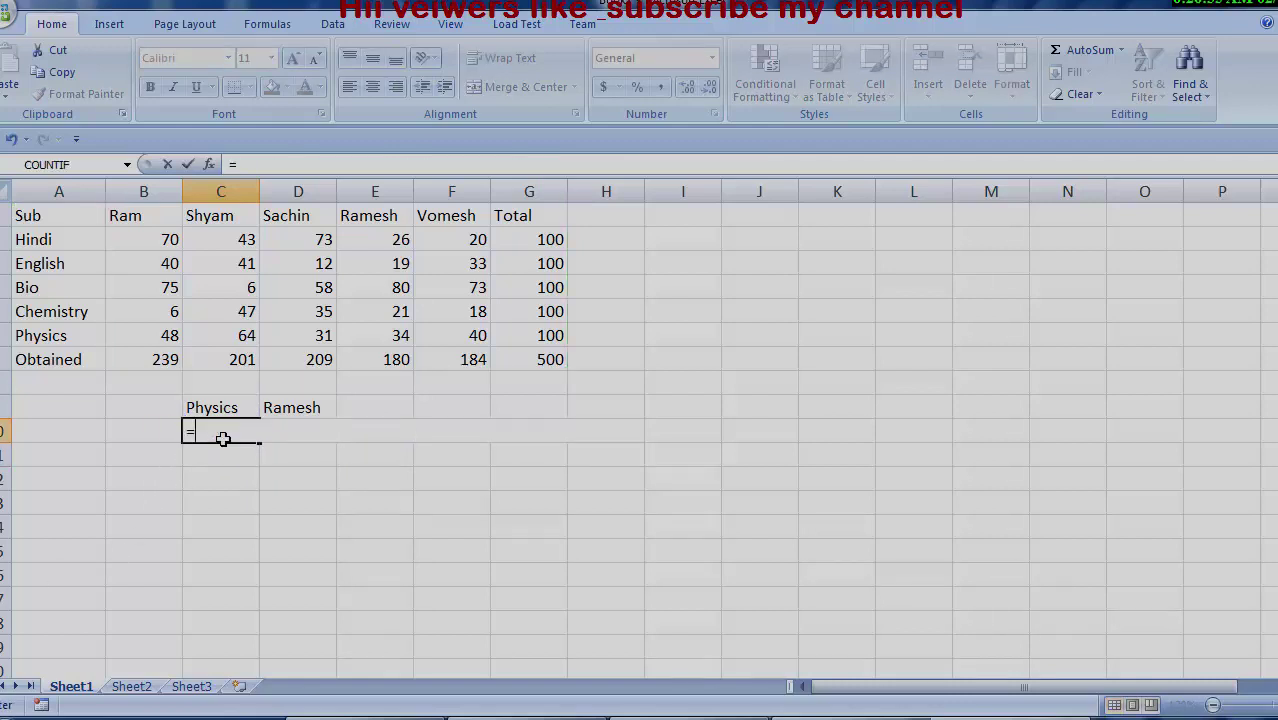
type("vlo")
key("Tab")
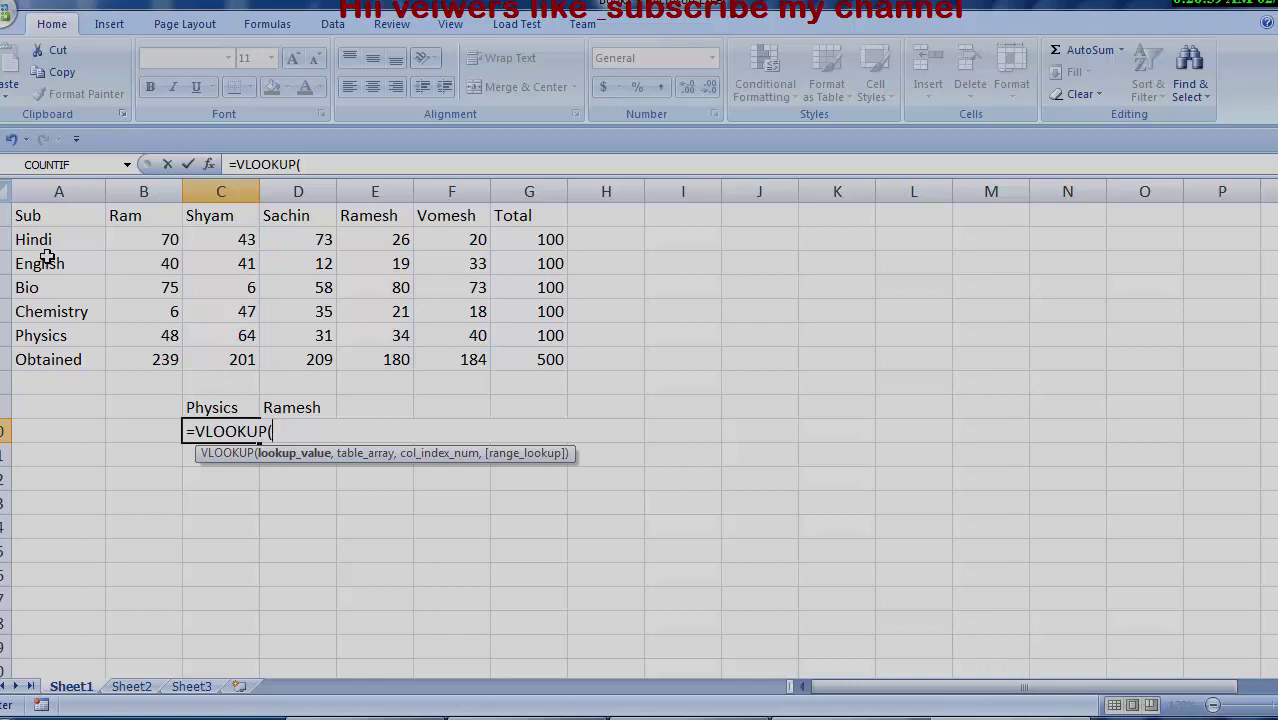
Step: Continue C10's formula as =VLOOKUP(C9,$A$1:$G$7,MATCH( using an absolute table range
left_click(240, 410)
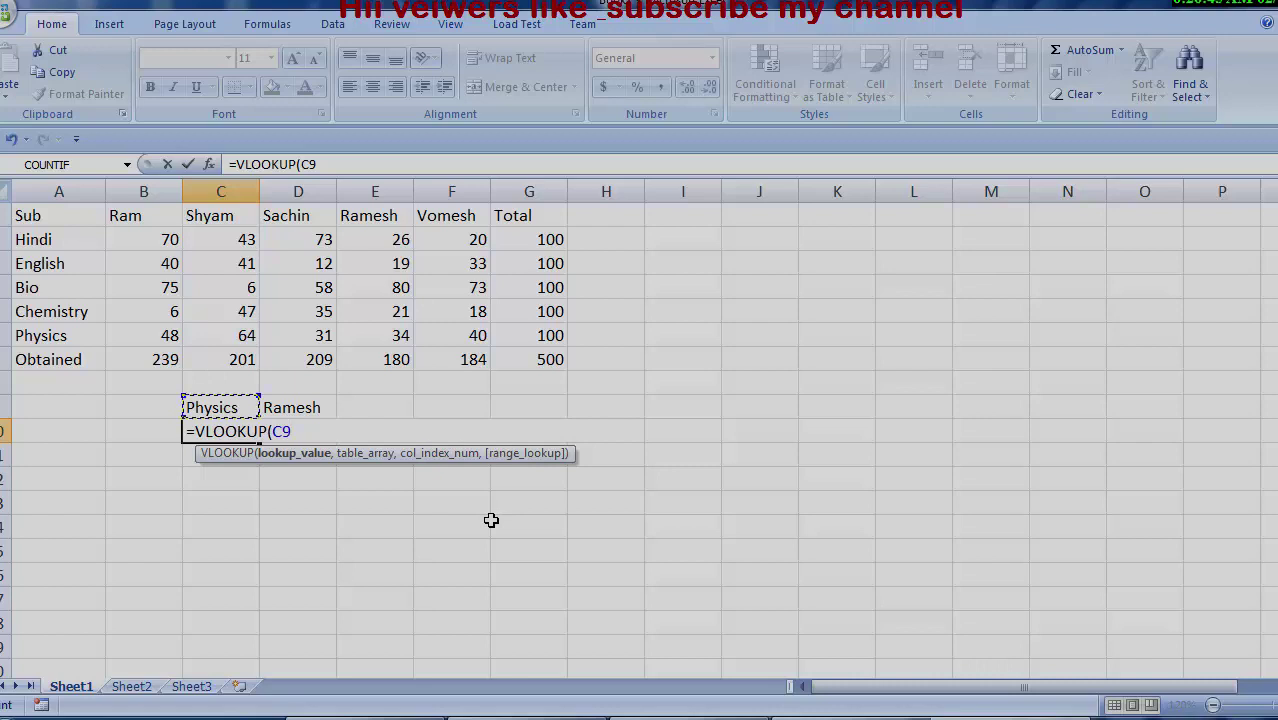
type(",")
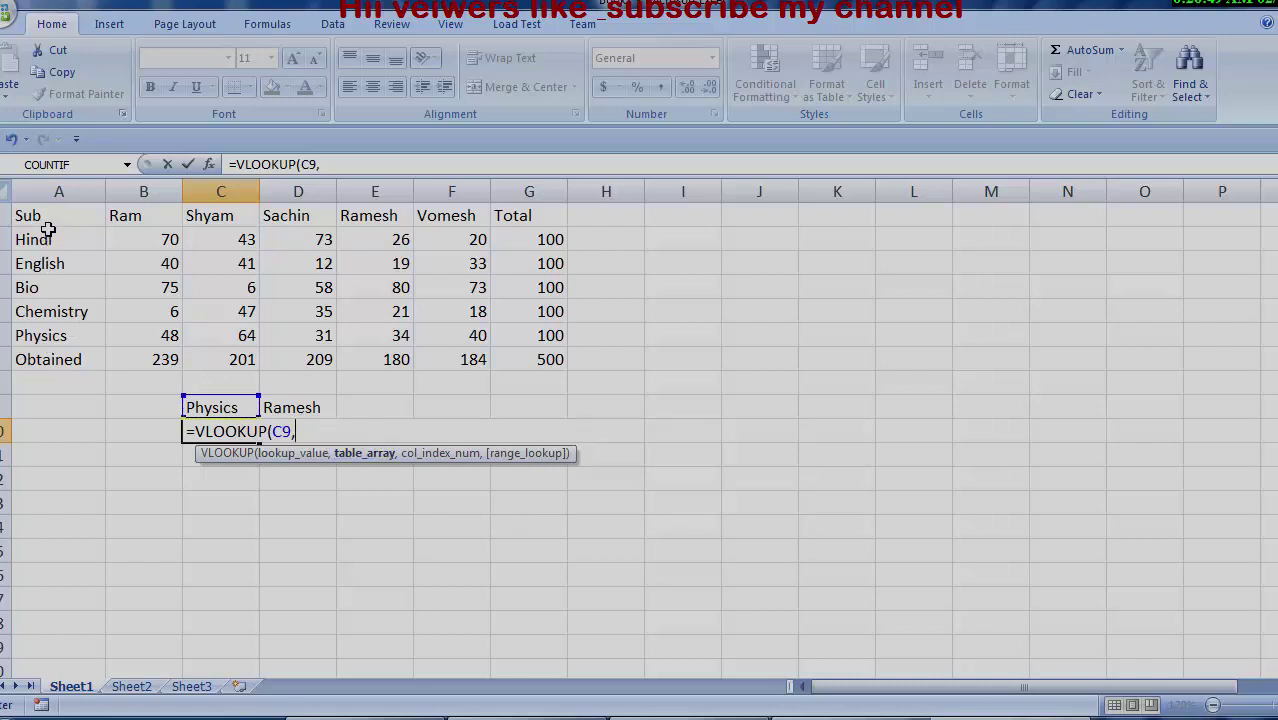
mouse_move(50, 215)
left_mouse_down()
mouse_move(555, 358)
mouse_move(565, 373)
left_mouse_up()
key("F4")
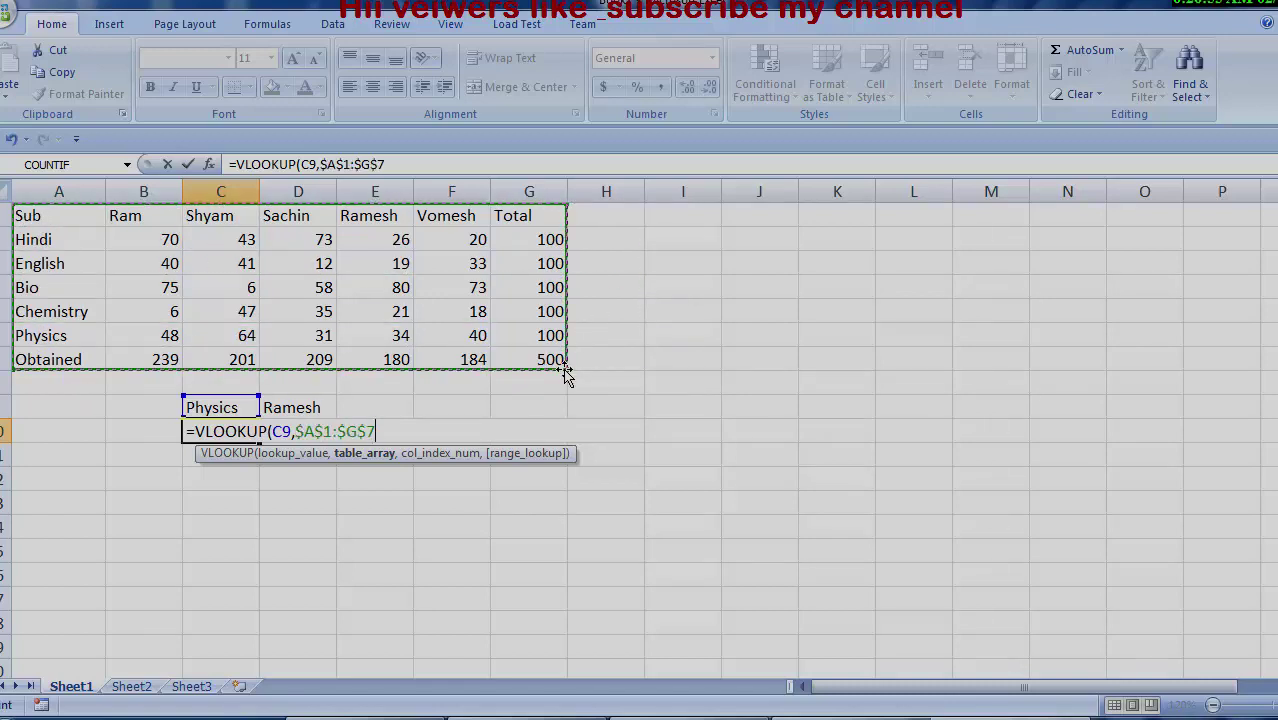
type(",")
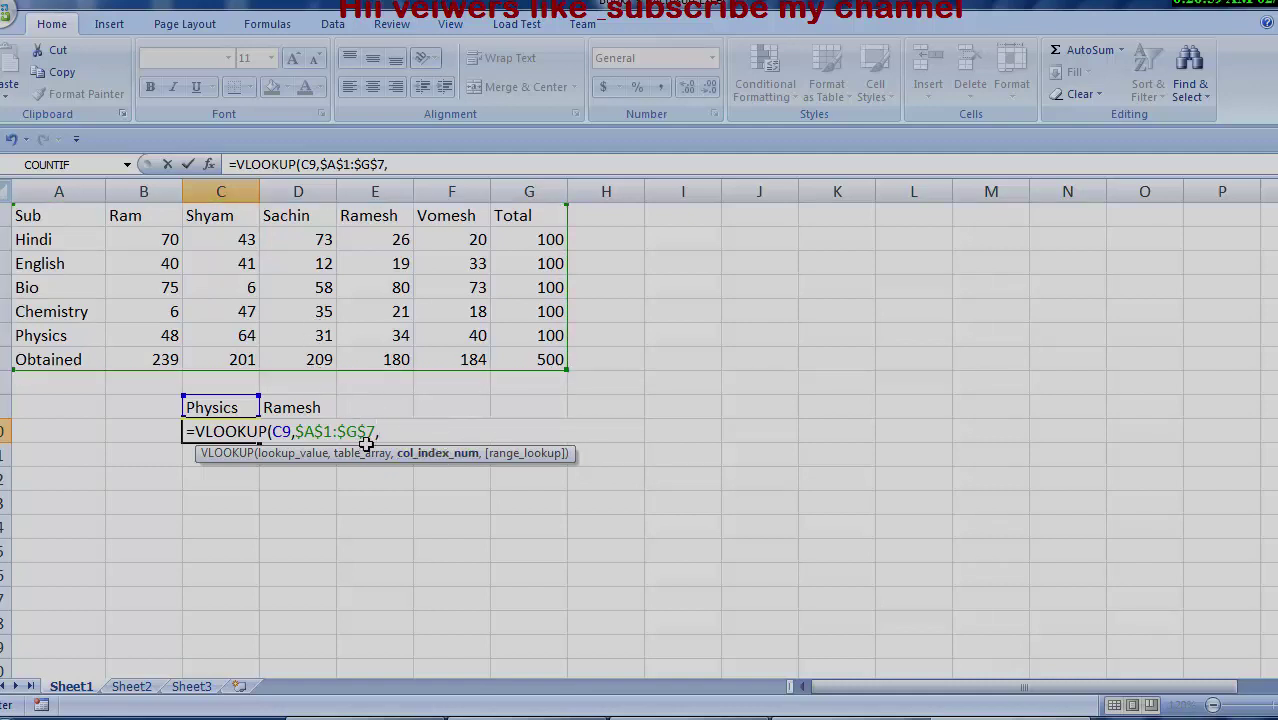
type("m")
key("Tab")
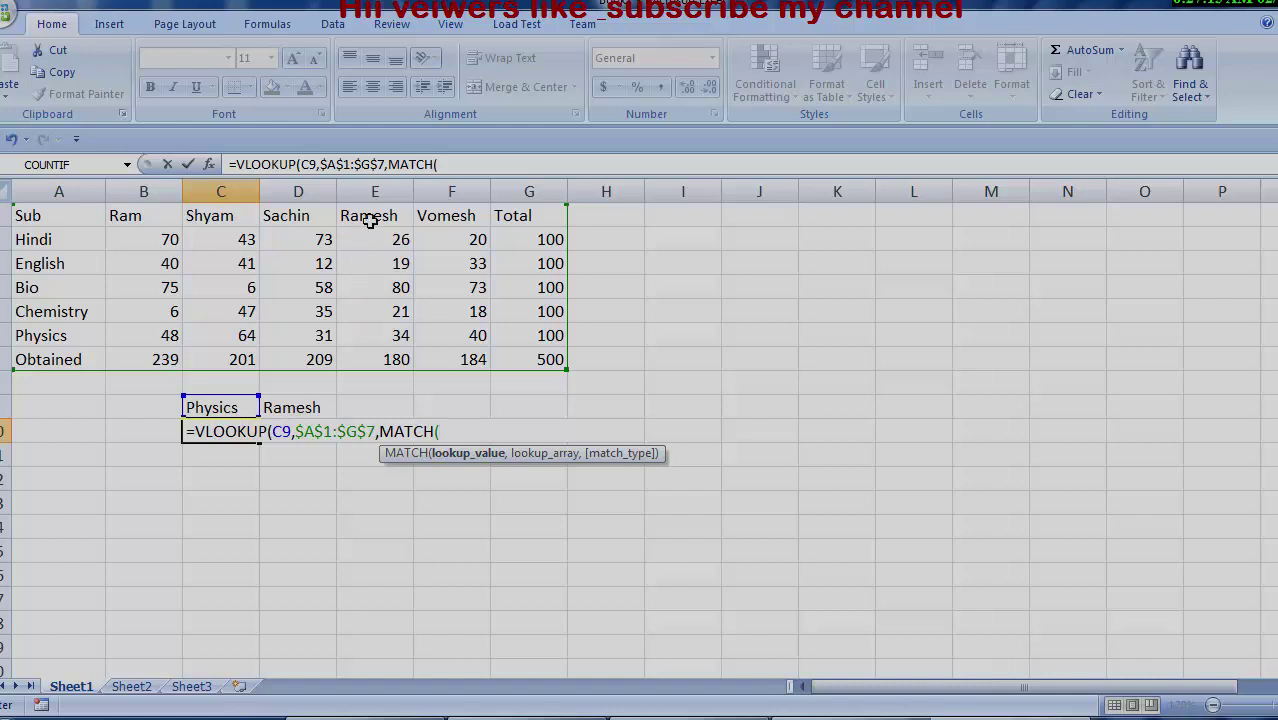
Step: Finish with MATCH(D9,$A$1:$G$1,0),0) and commit, so C10 returns Ramesh's Physics mark 34
left_click(311, 417)
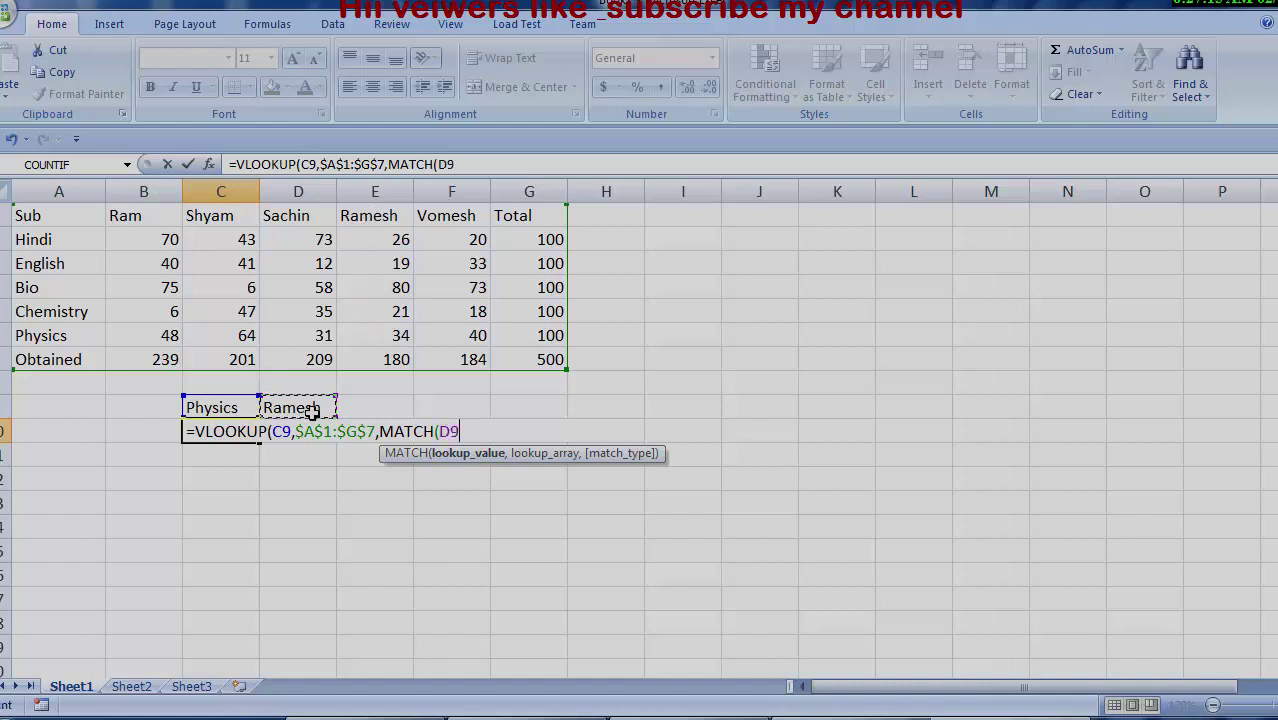
type(",")
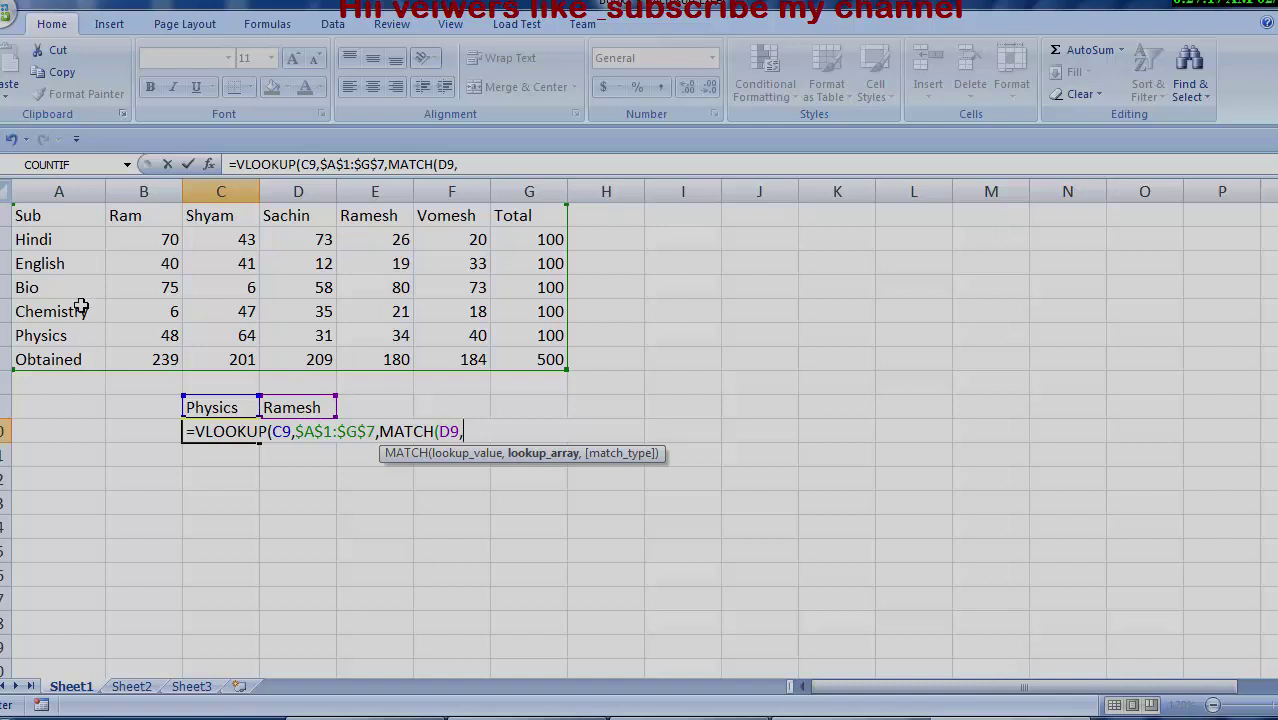
left_click_drag(53, 212, 512, 204)
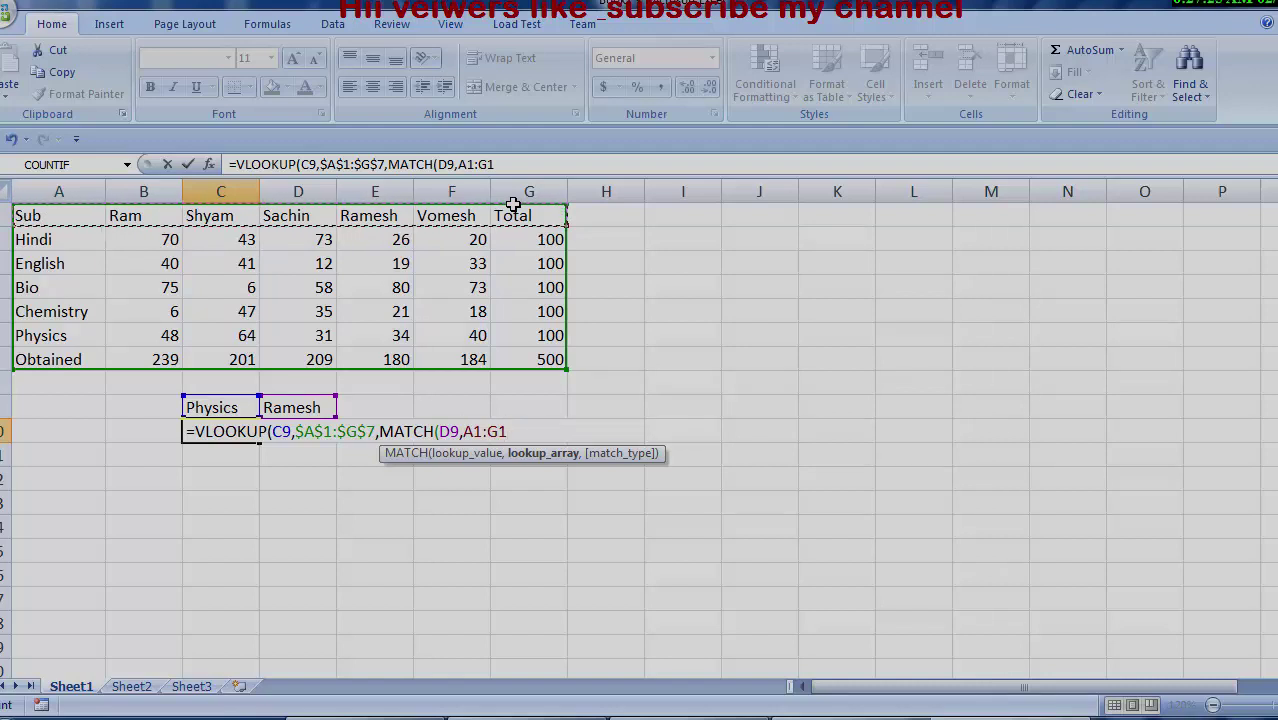
key("F4")
type("$G$1,0")
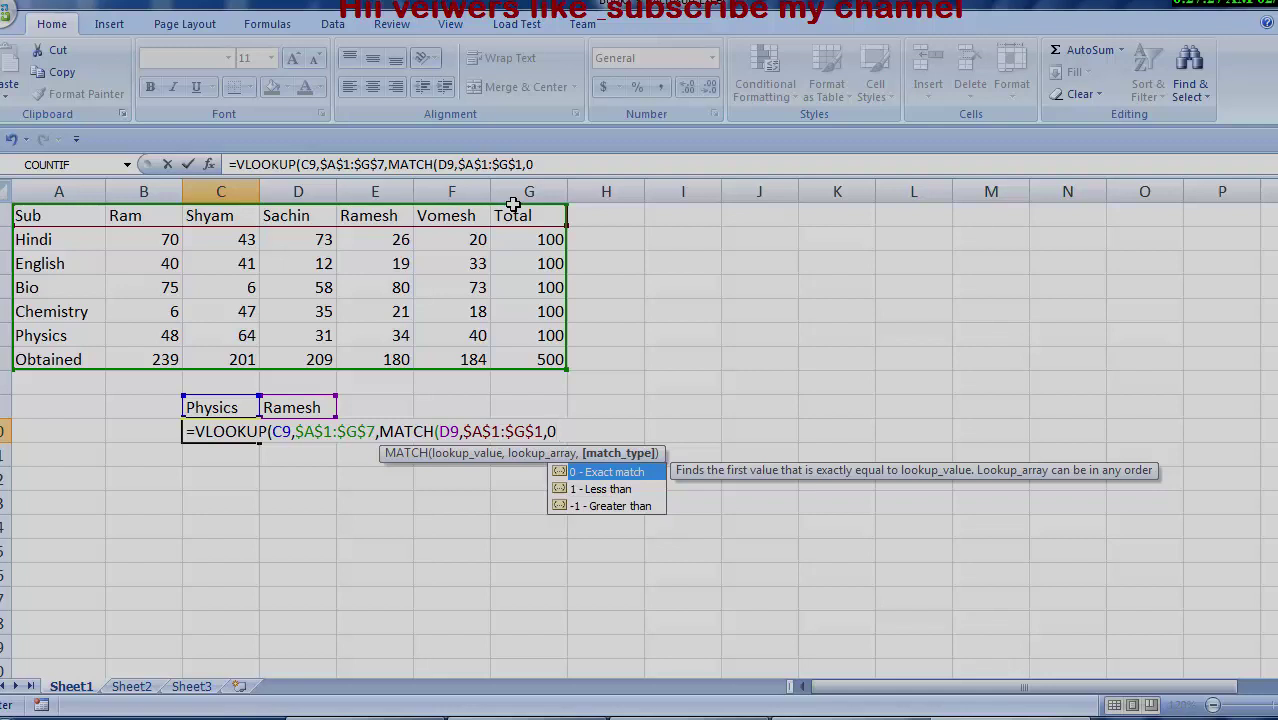
type("),0")
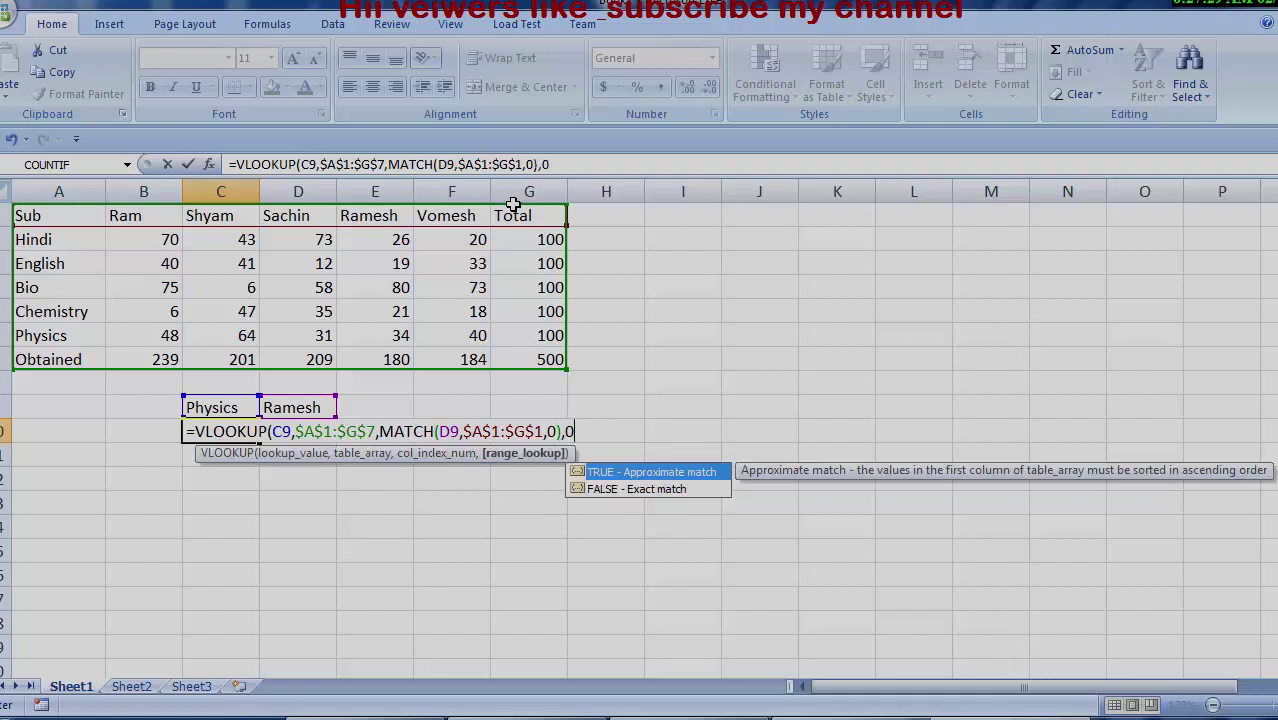
type(")")
key("Return")
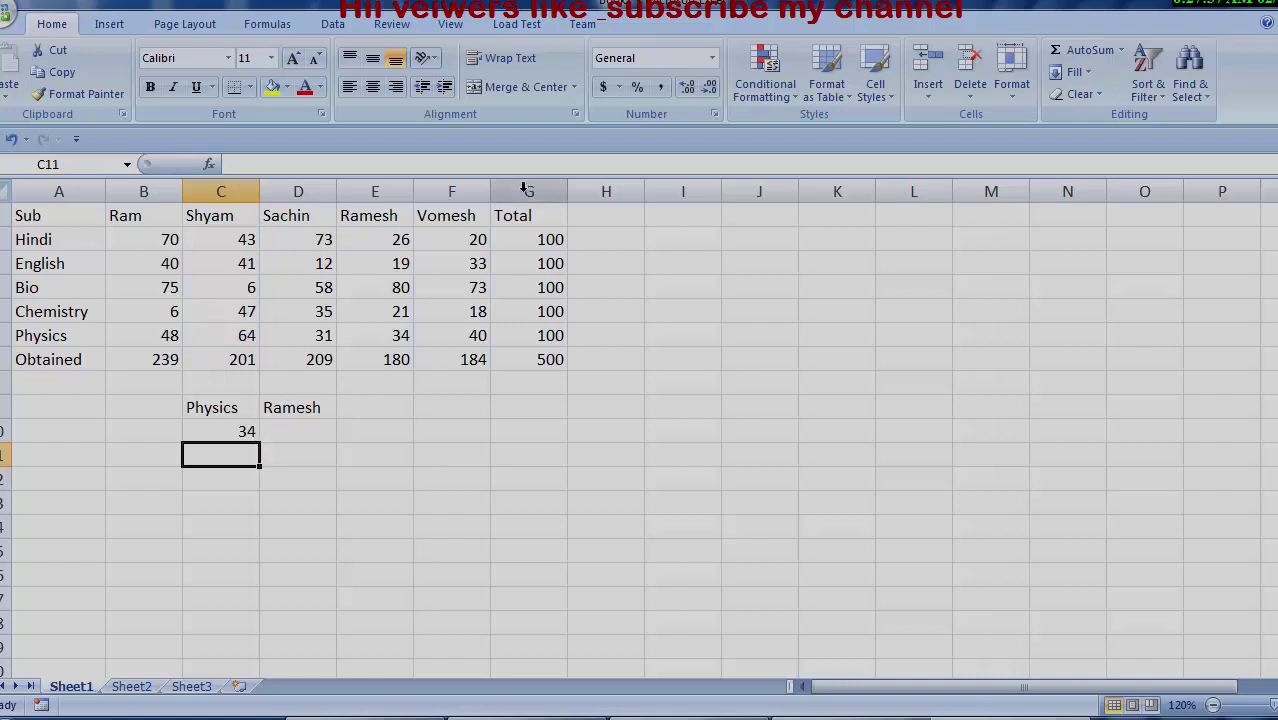
Step: Verify 34 in E6, then change C9 to Obtained so C10 shows Ramesh's total, 180
left_click(398, 337)
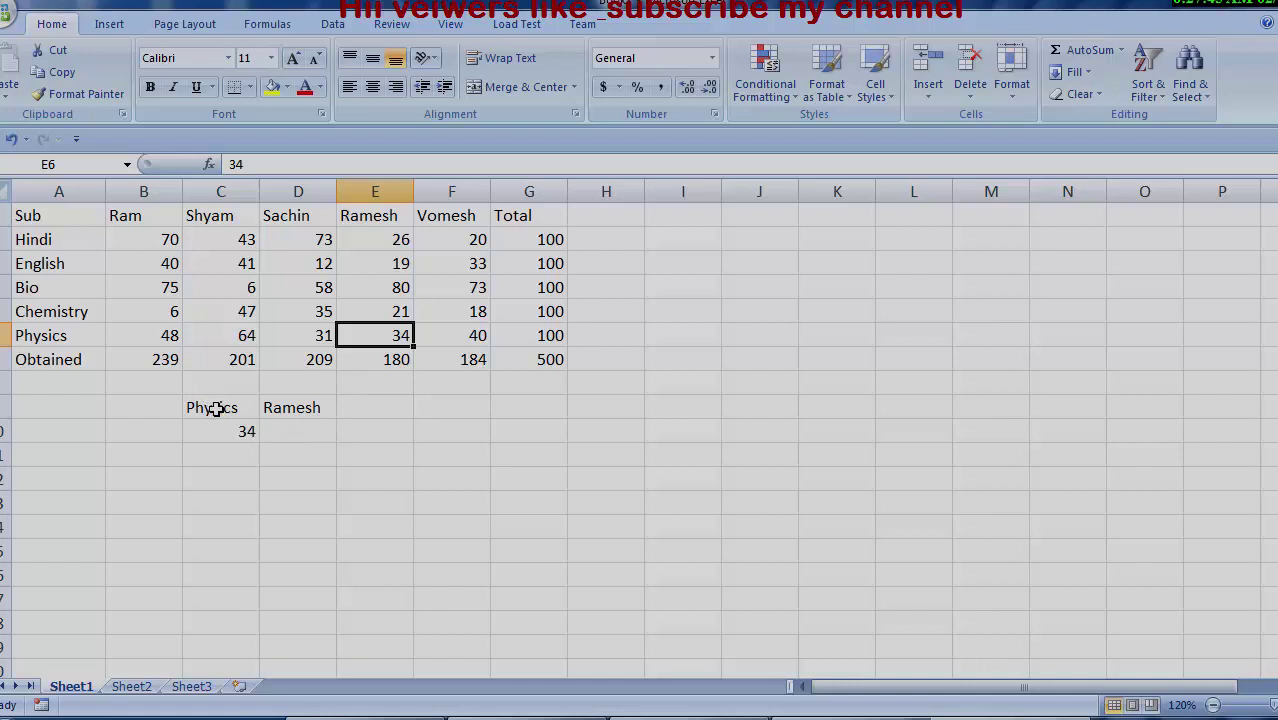
left_click(216, 409)
key("BackSpace")
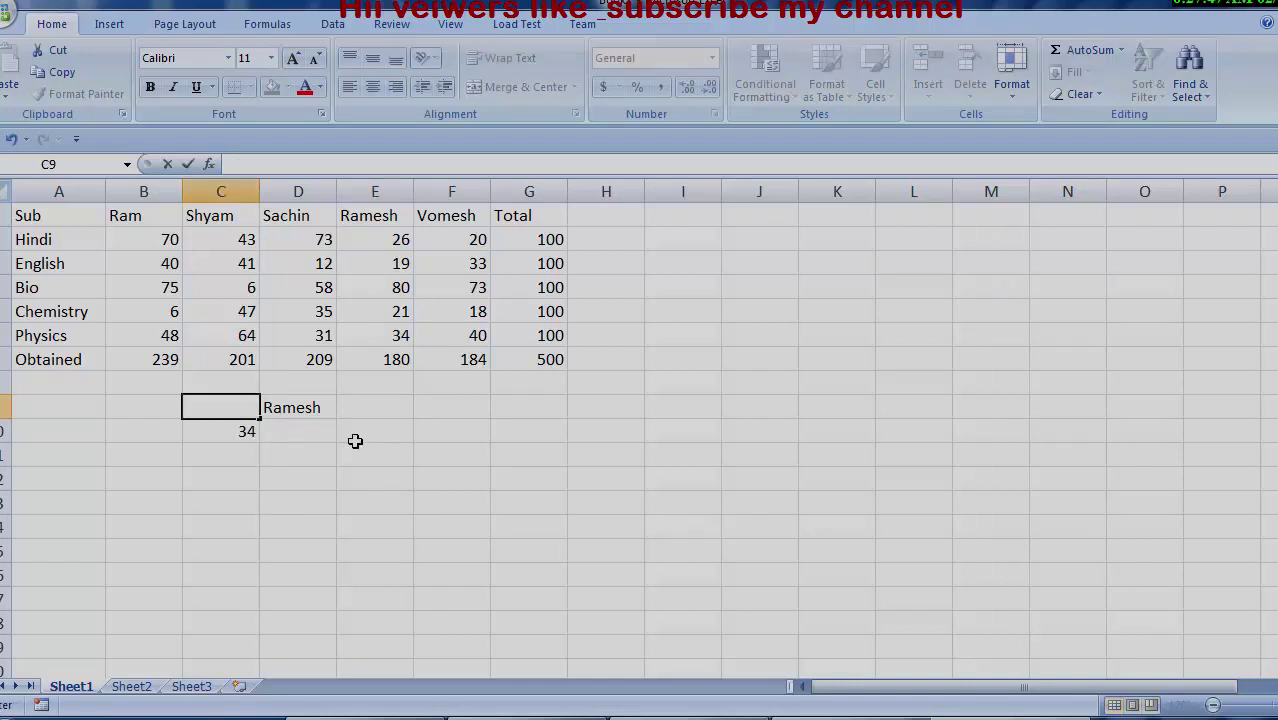
type("Obta")
type("ined")
key("Return")
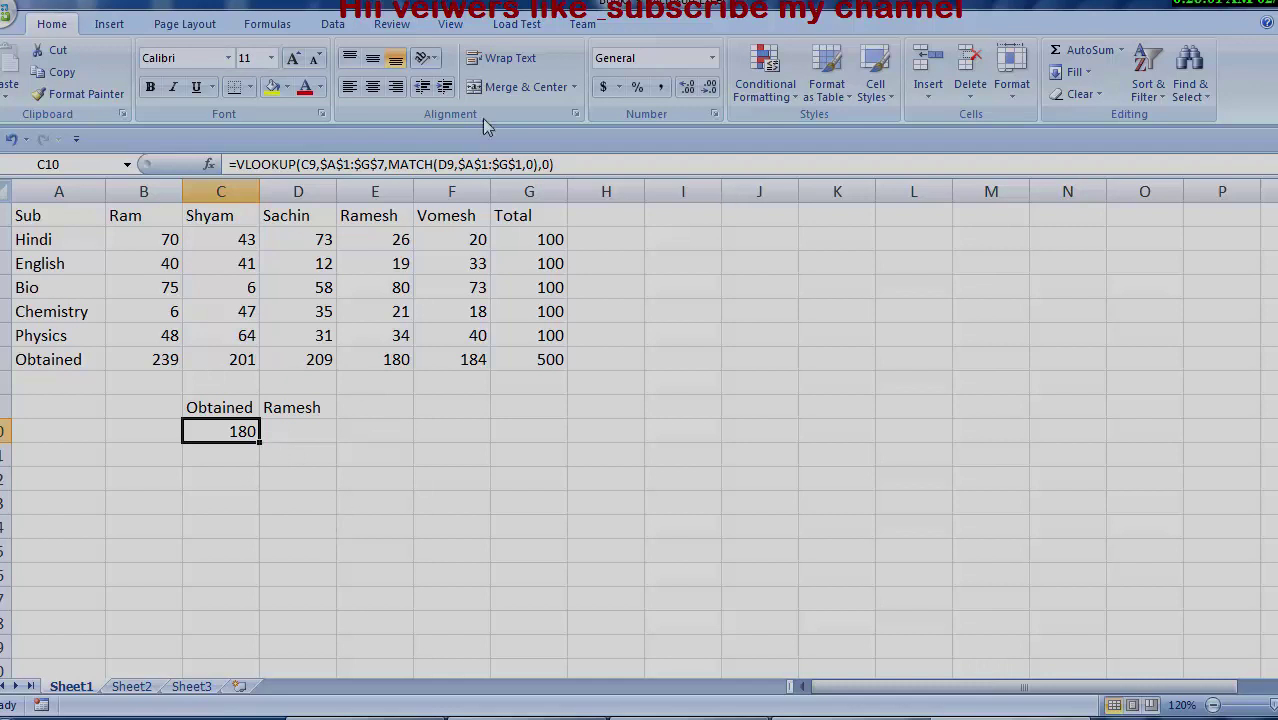
Step: Append &SUM(B2:B6) to the lookup formula in C10 so it displays 180239
left_click(569, 163)
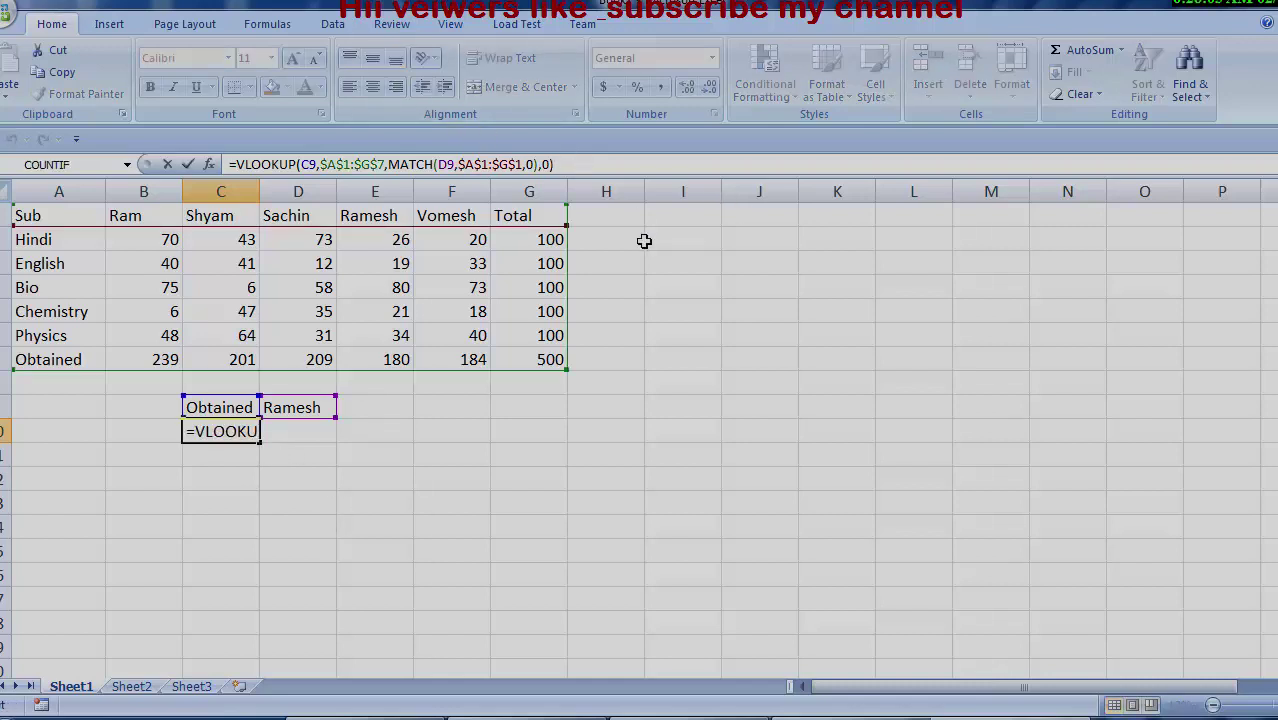
type("&")
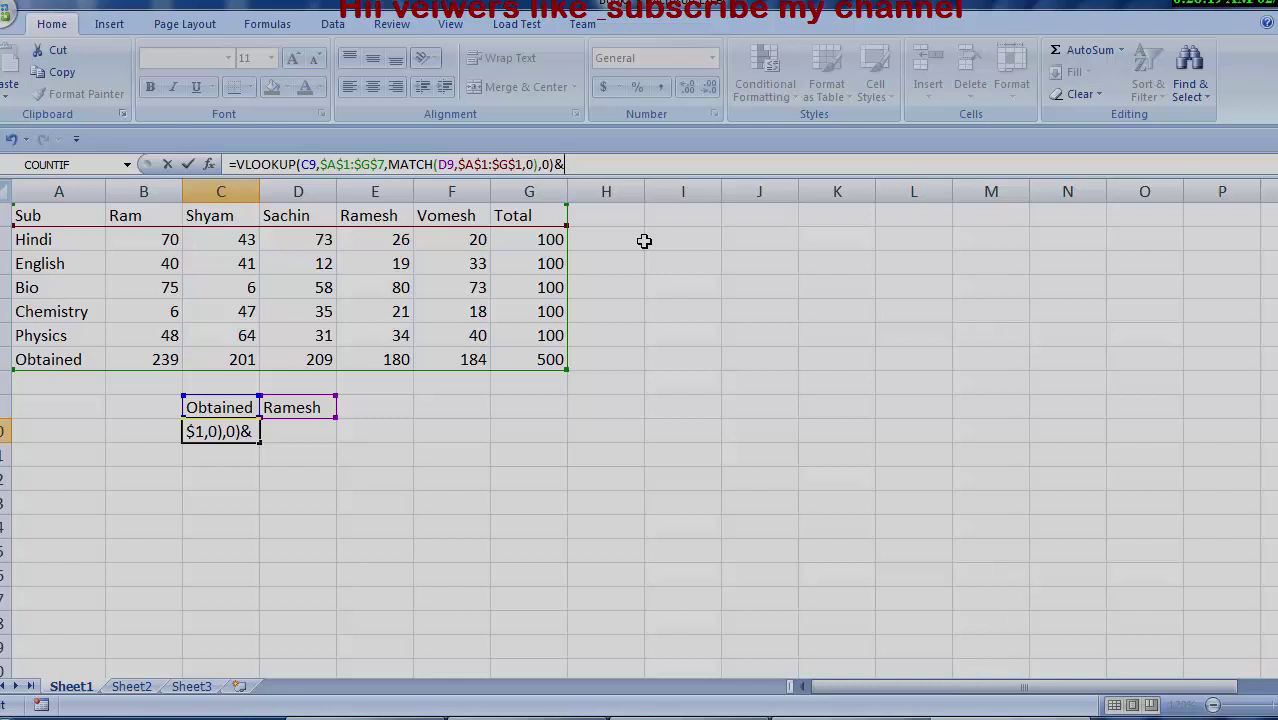
type("s")
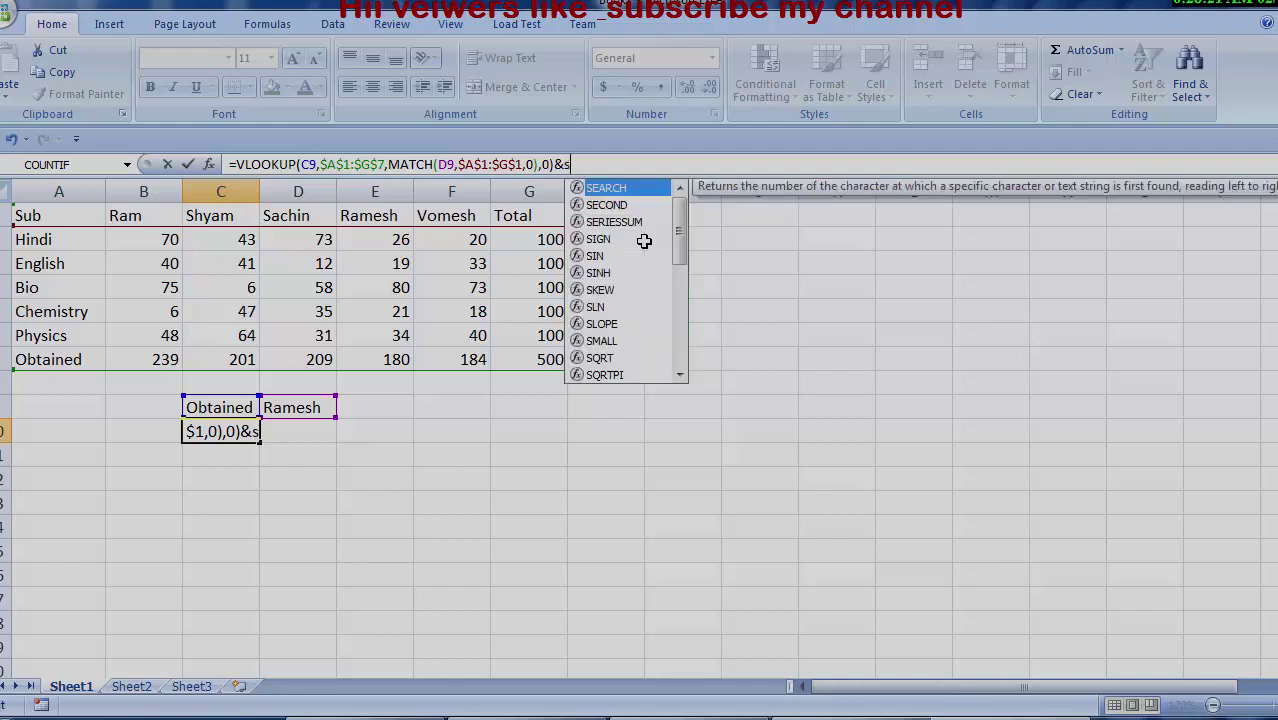
type("um")
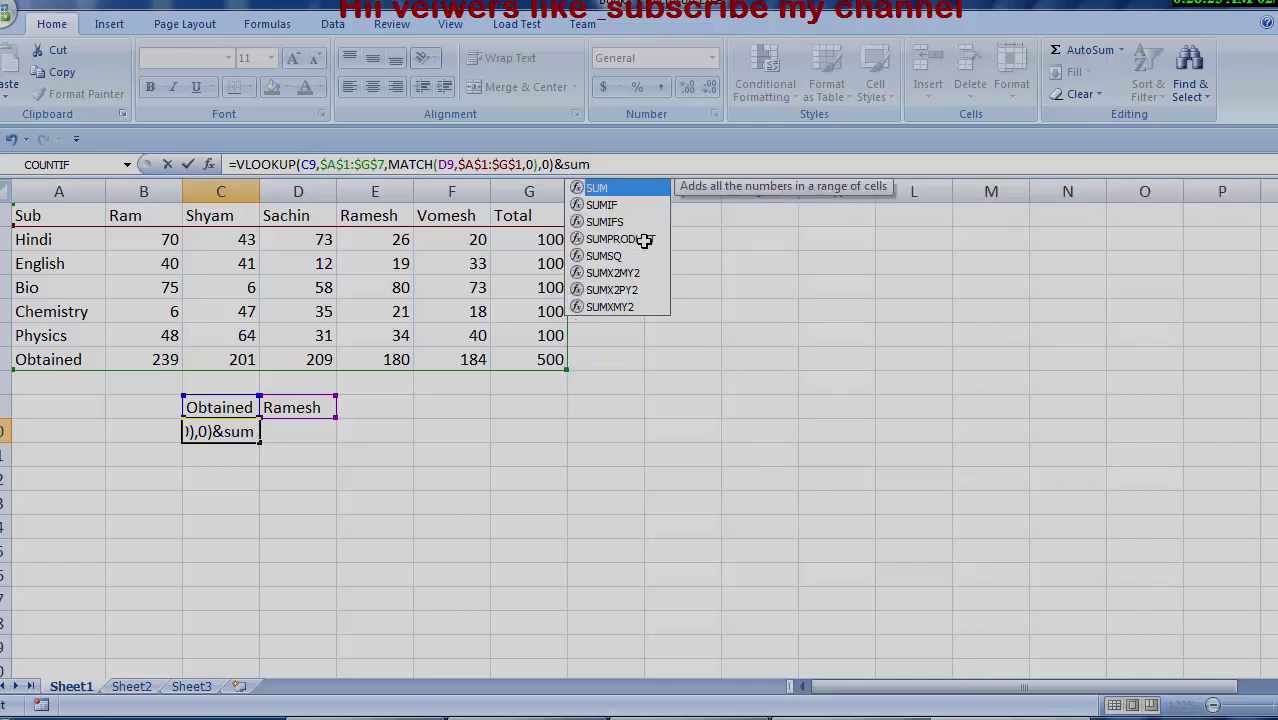
type("(")
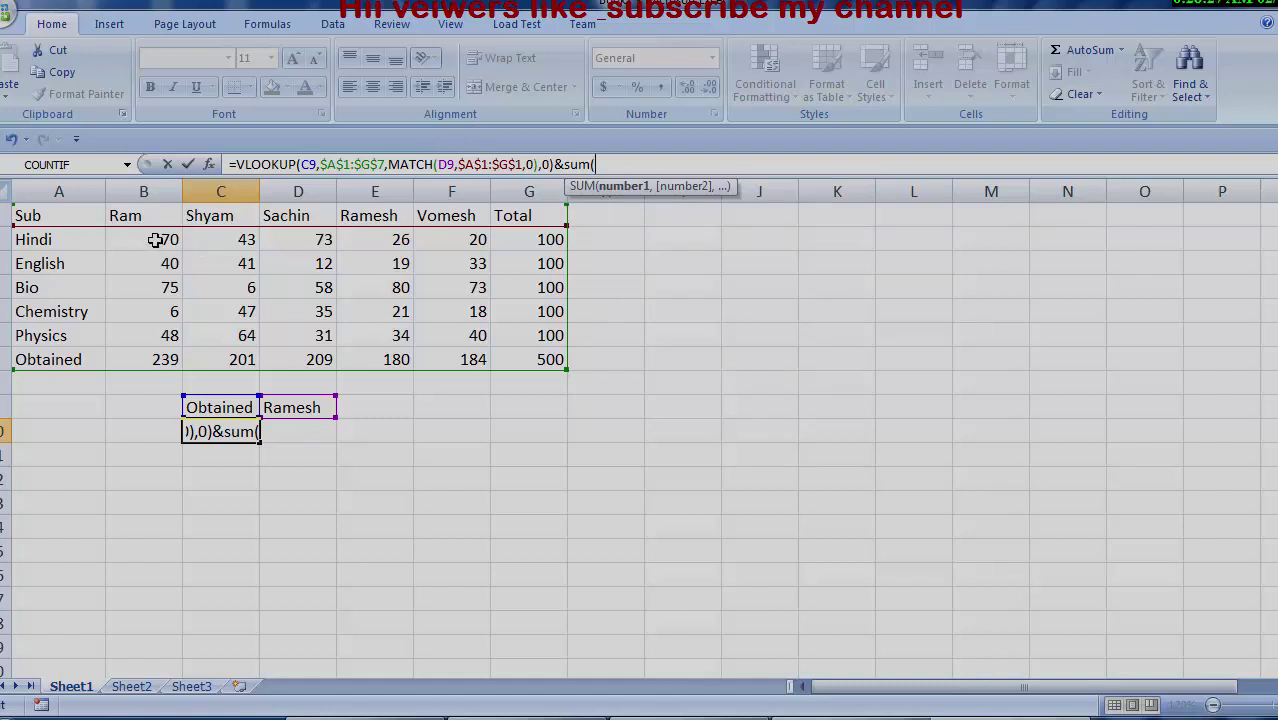
left_click_drag(155, 240, 163, 327)
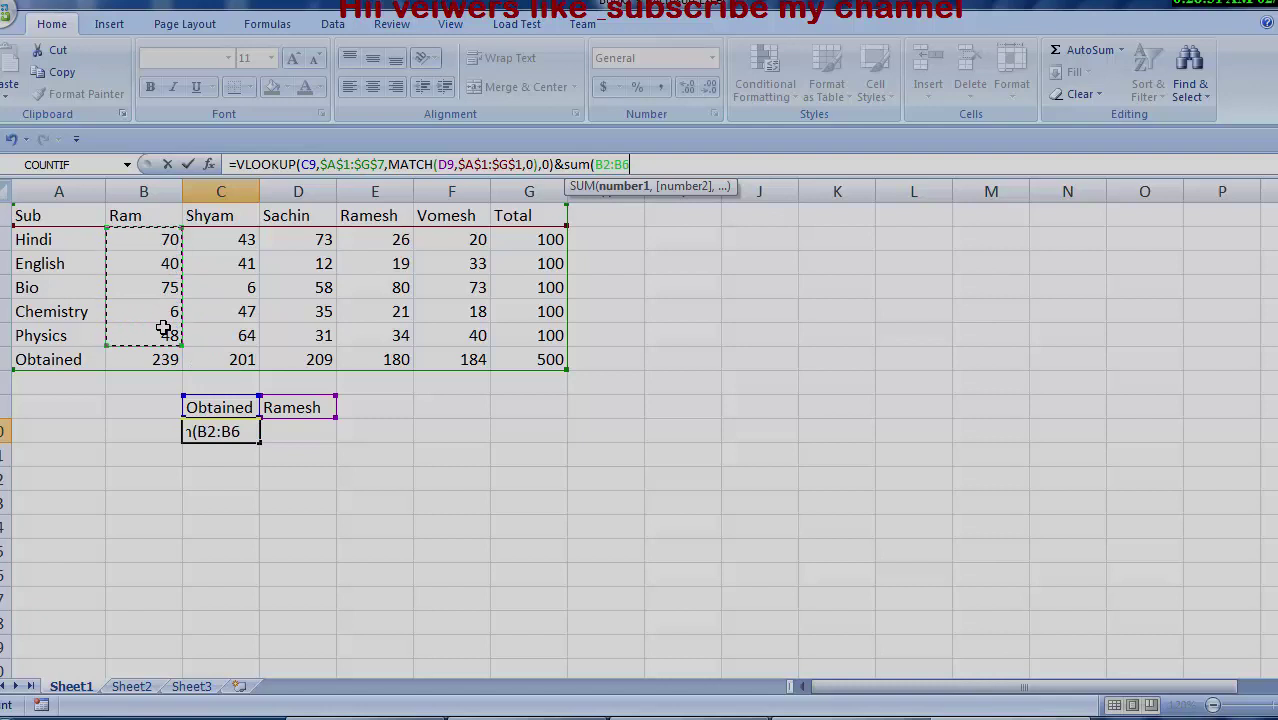
type(")")
key("Return")
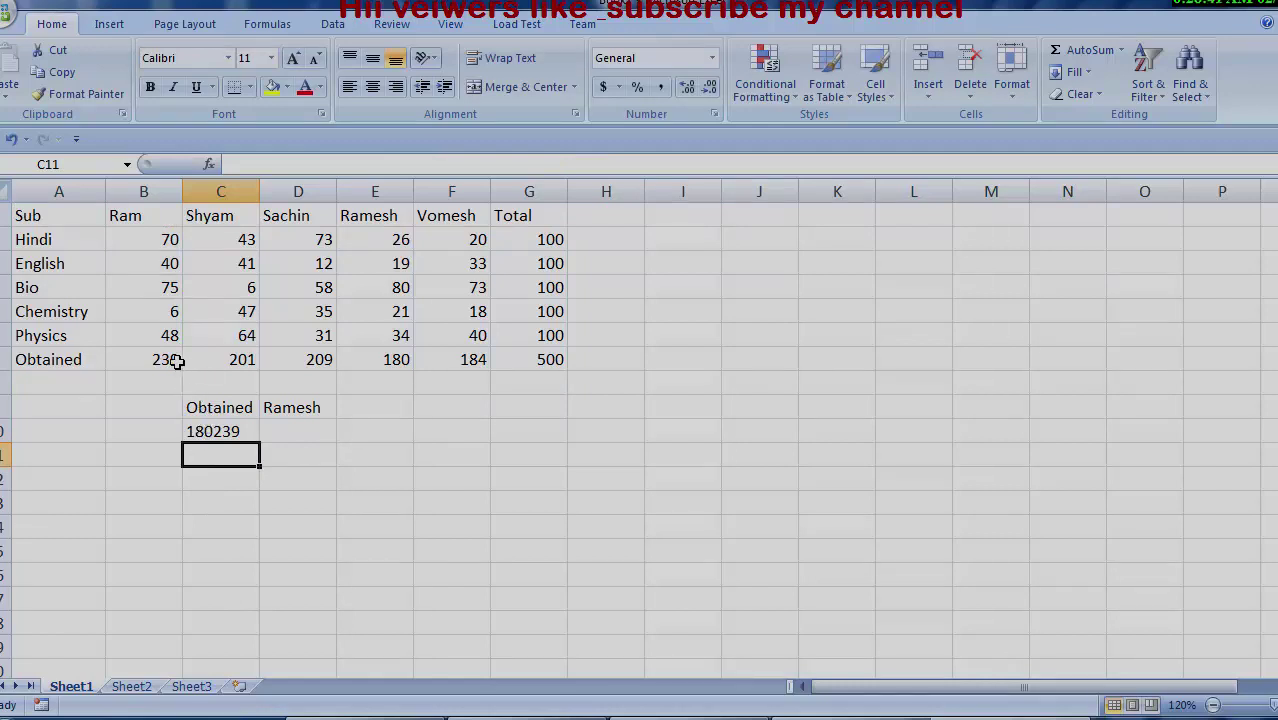
Step: Append &COUNTIF(B2:B6,">32") to the end of C10's formula, giving 1802394
left_click(220, 432)
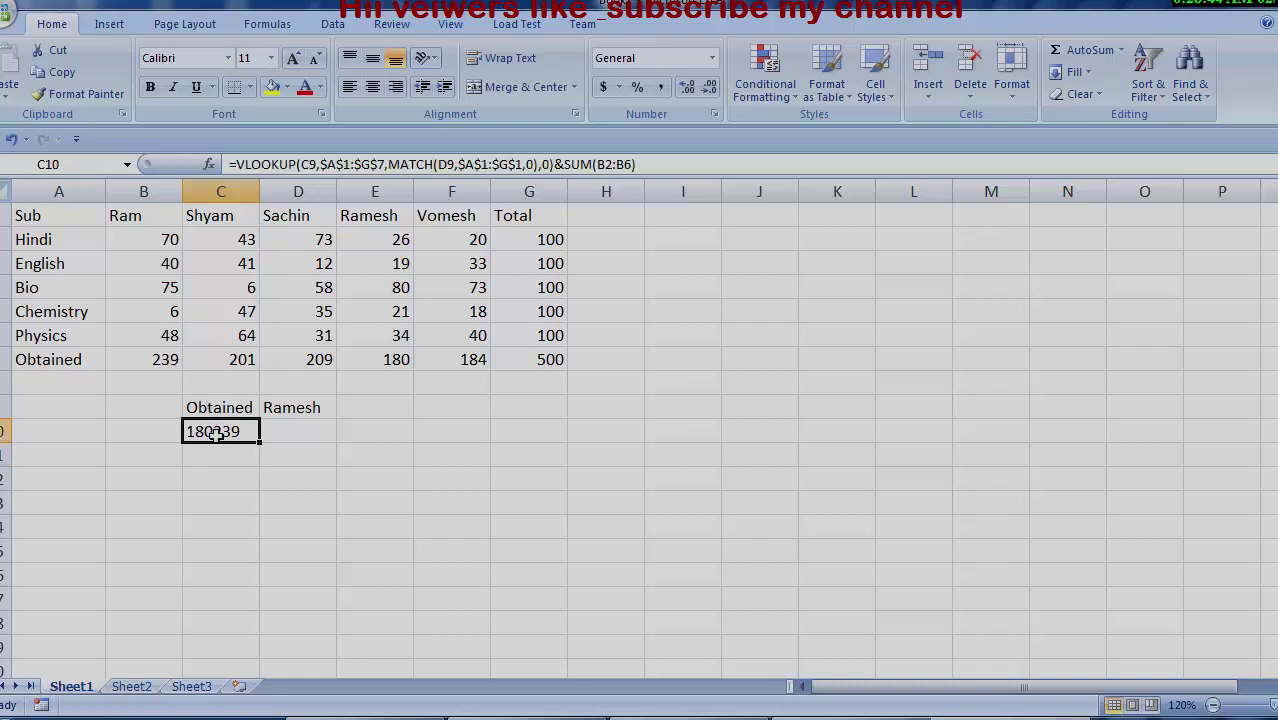
left_click(648, 165)
key("End")
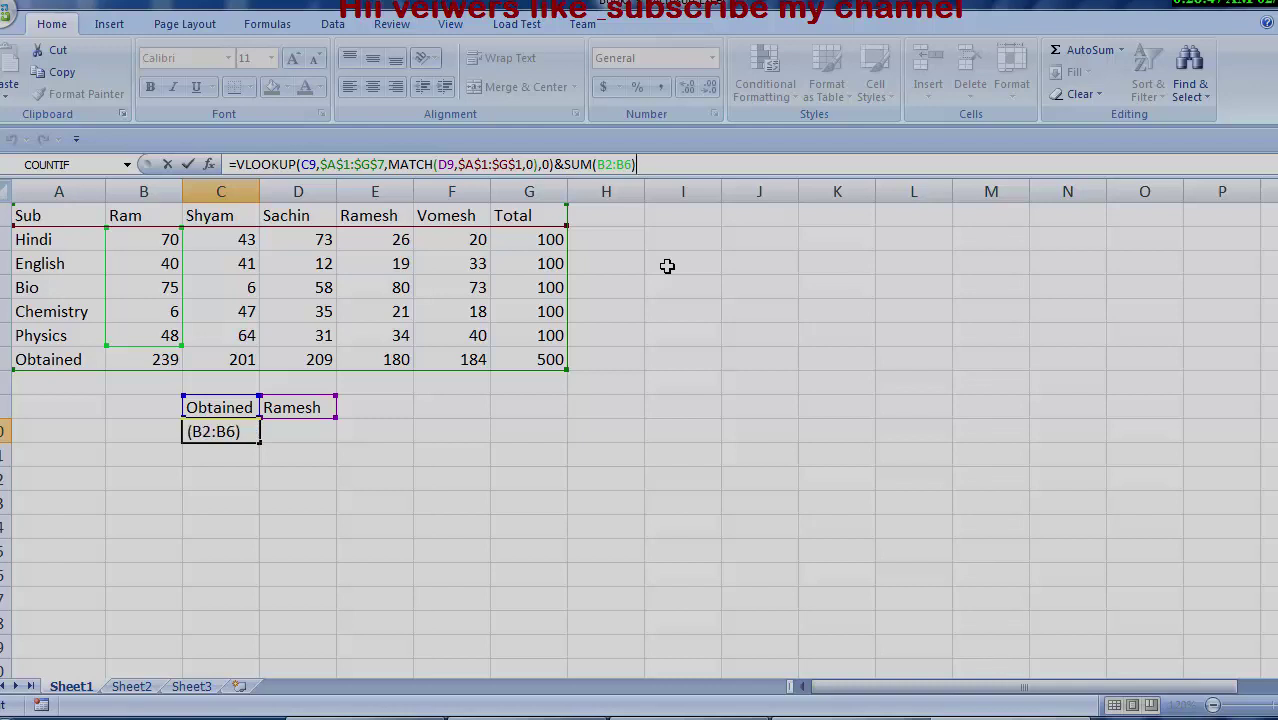
type("&")
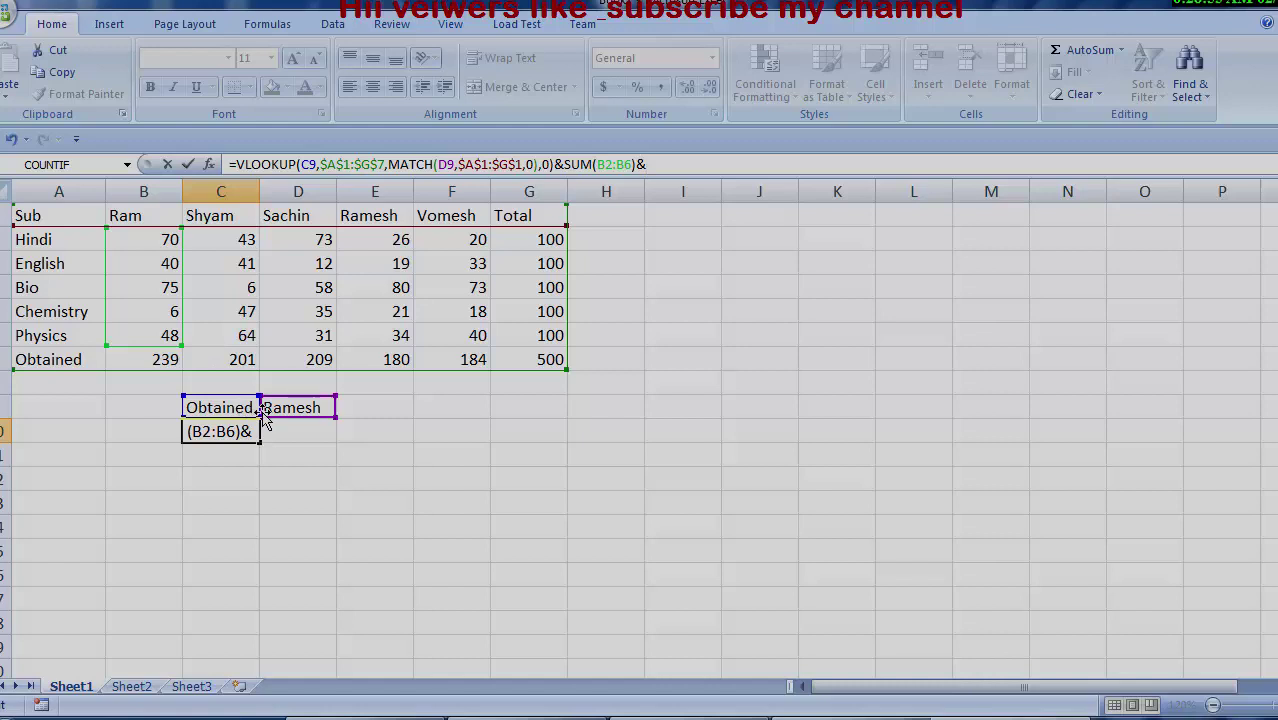
type("coun")
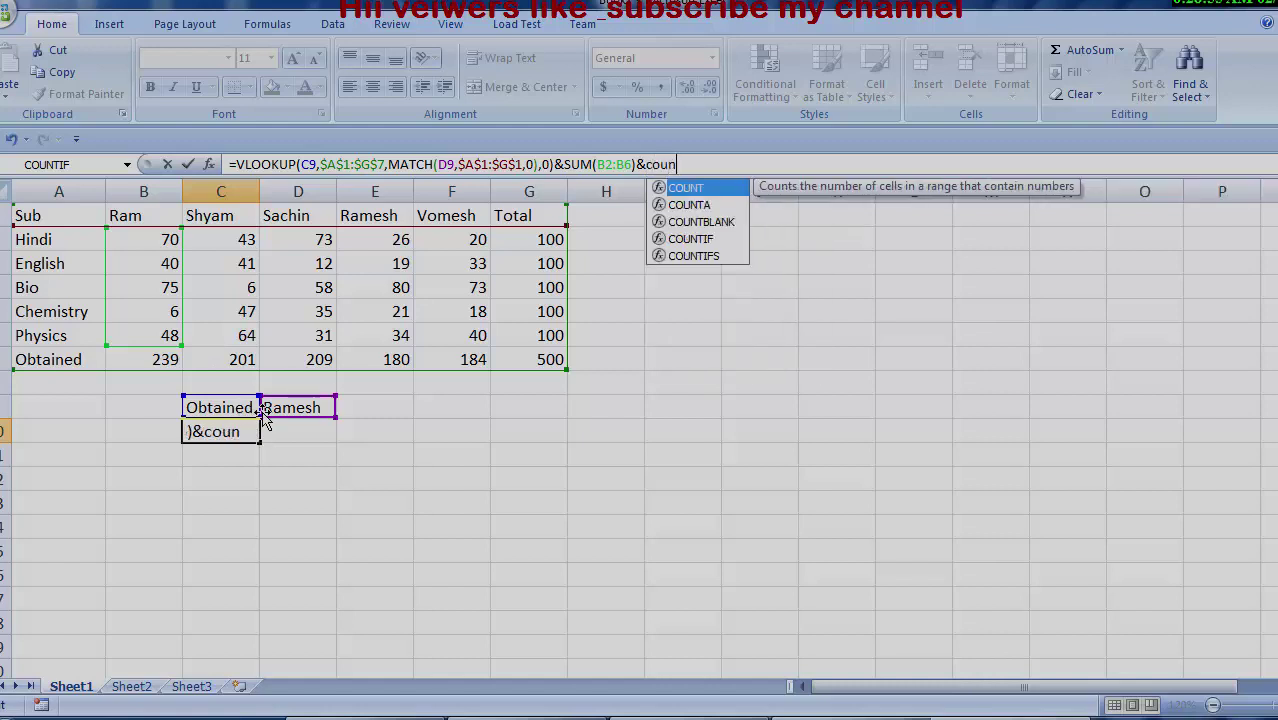
type("tif")
key("Tab")
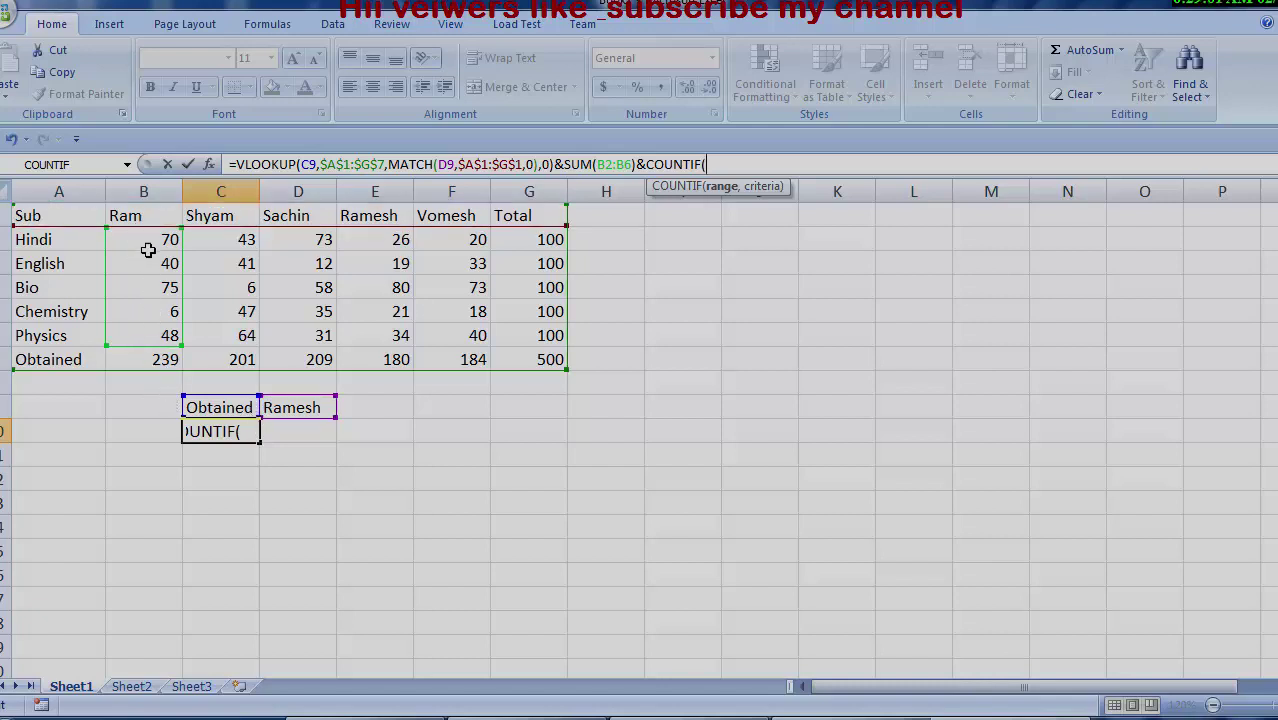
left_click_drag(148, 240, 162, 330)
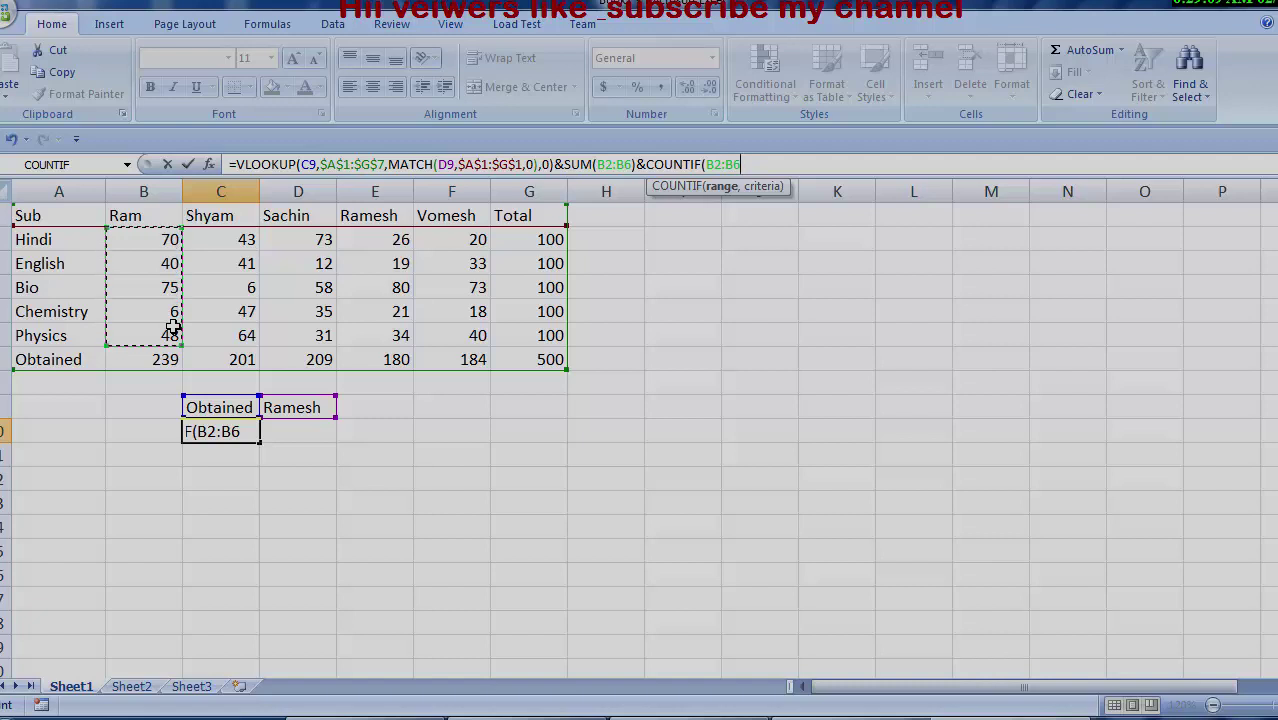
type(",")
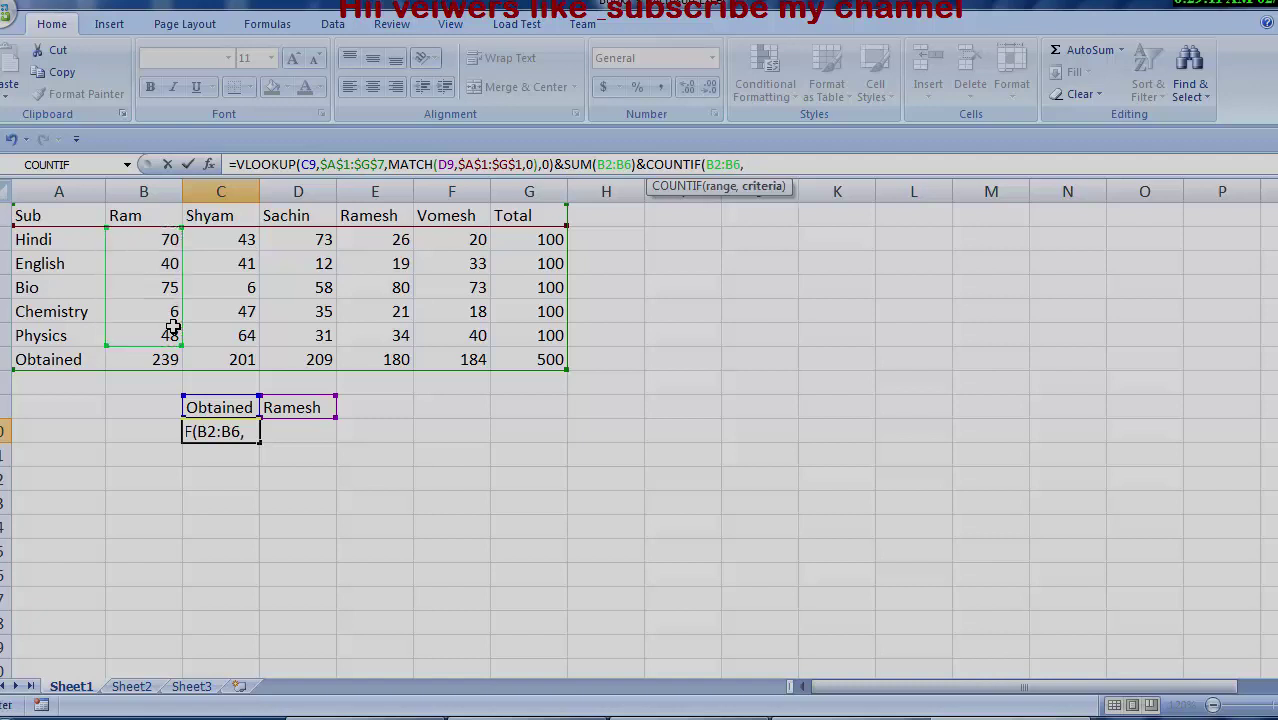
type(">32")
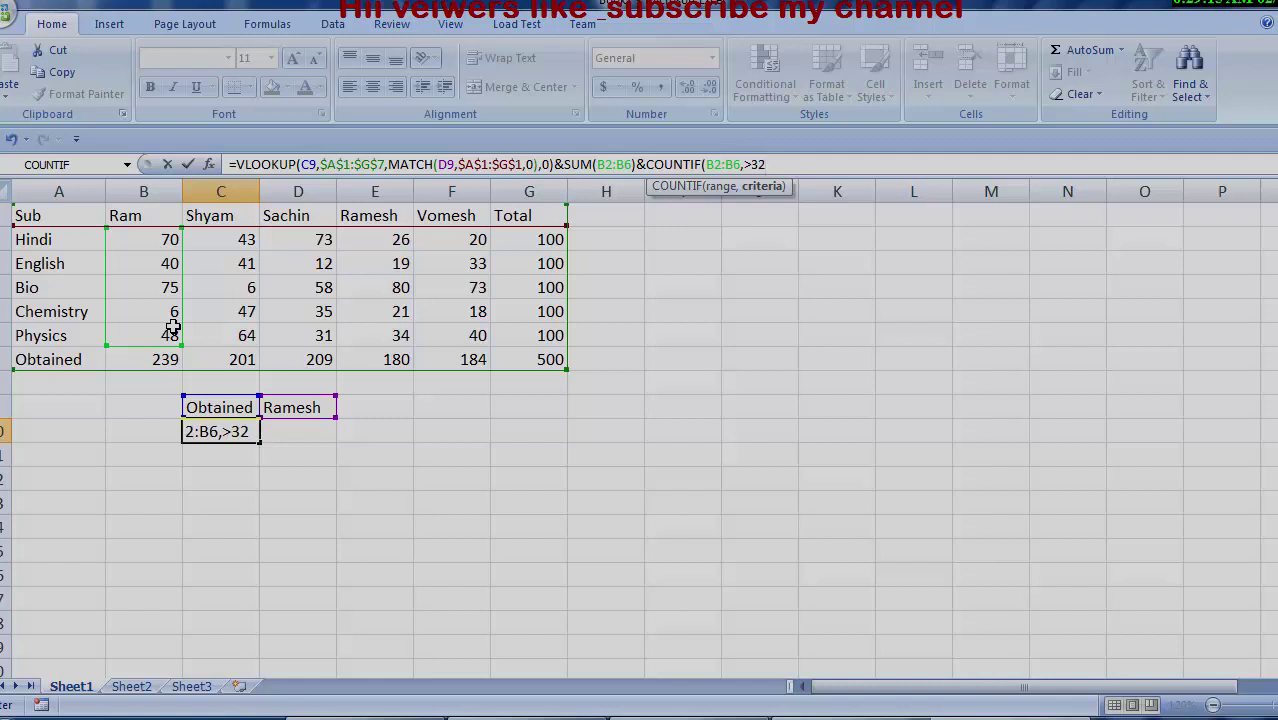
key("BackSpace")
key("BackSpace")
key("BackSpace")
type("\"")
type(">3")
type("2\")")
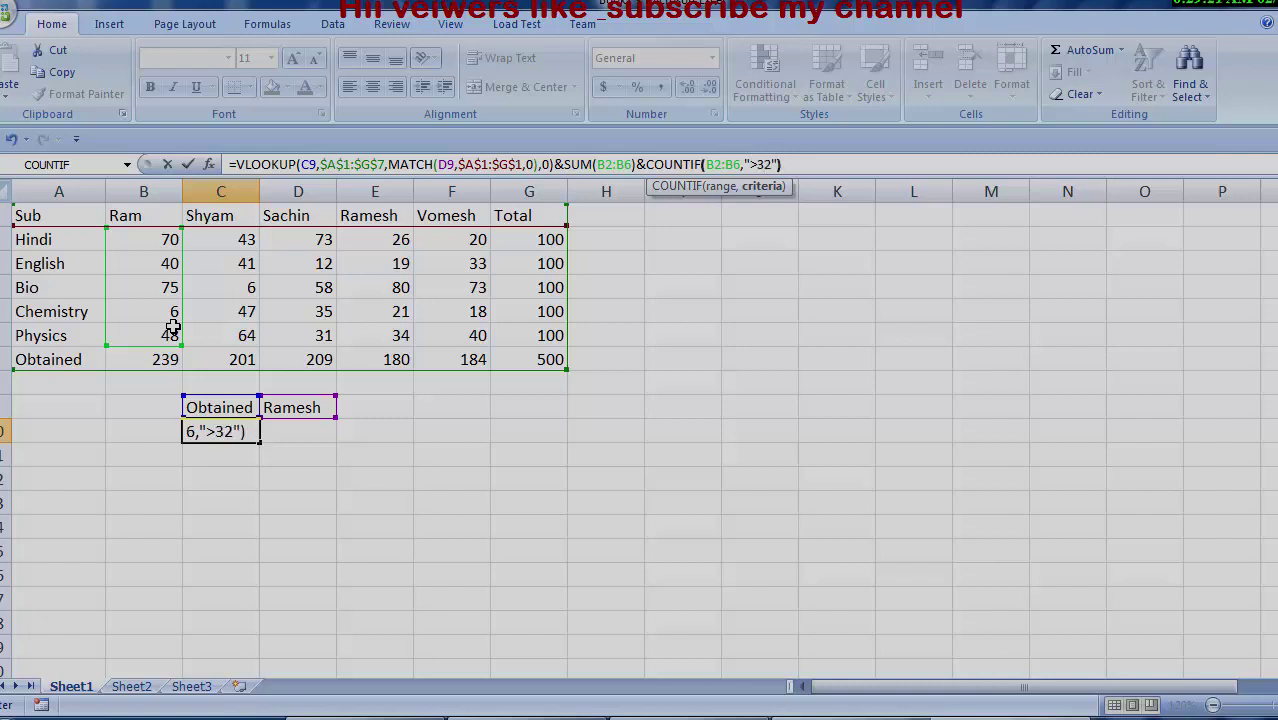
key("Return")
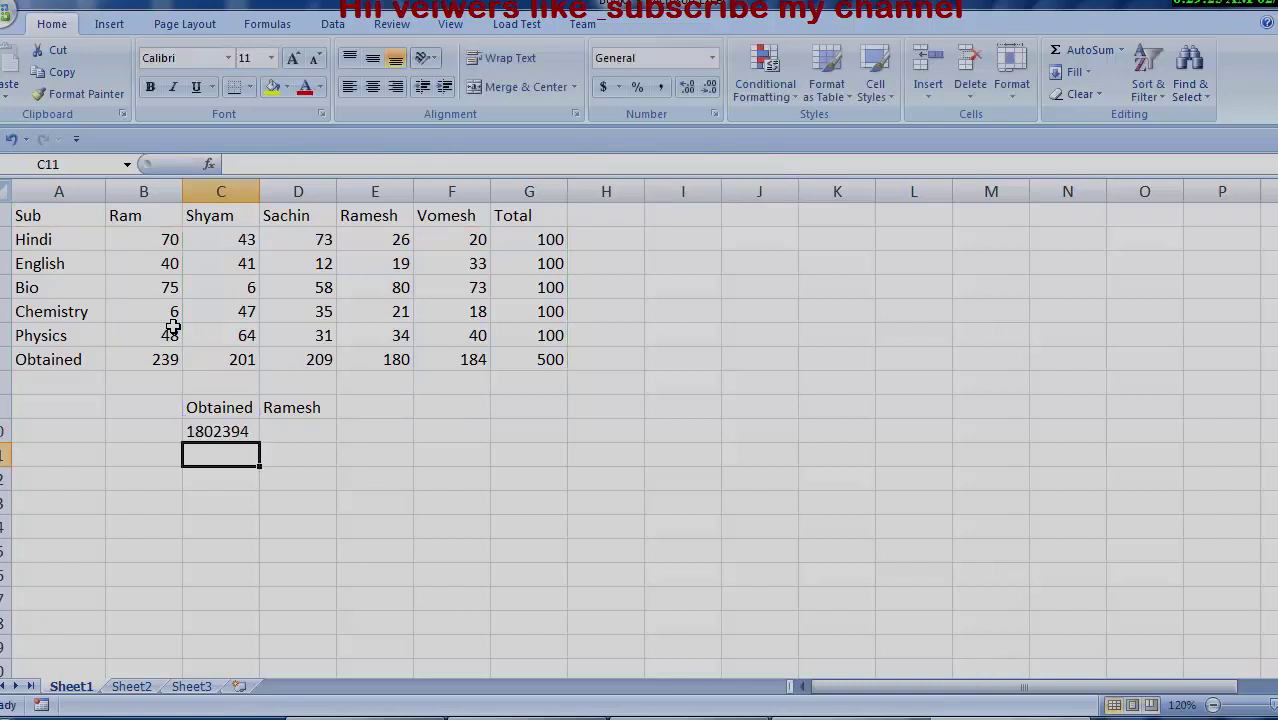
Step: Append &COUNTIF(B2:B6,"<33") to C10's formula so the cell reads 18023941
left_click(240, 431)
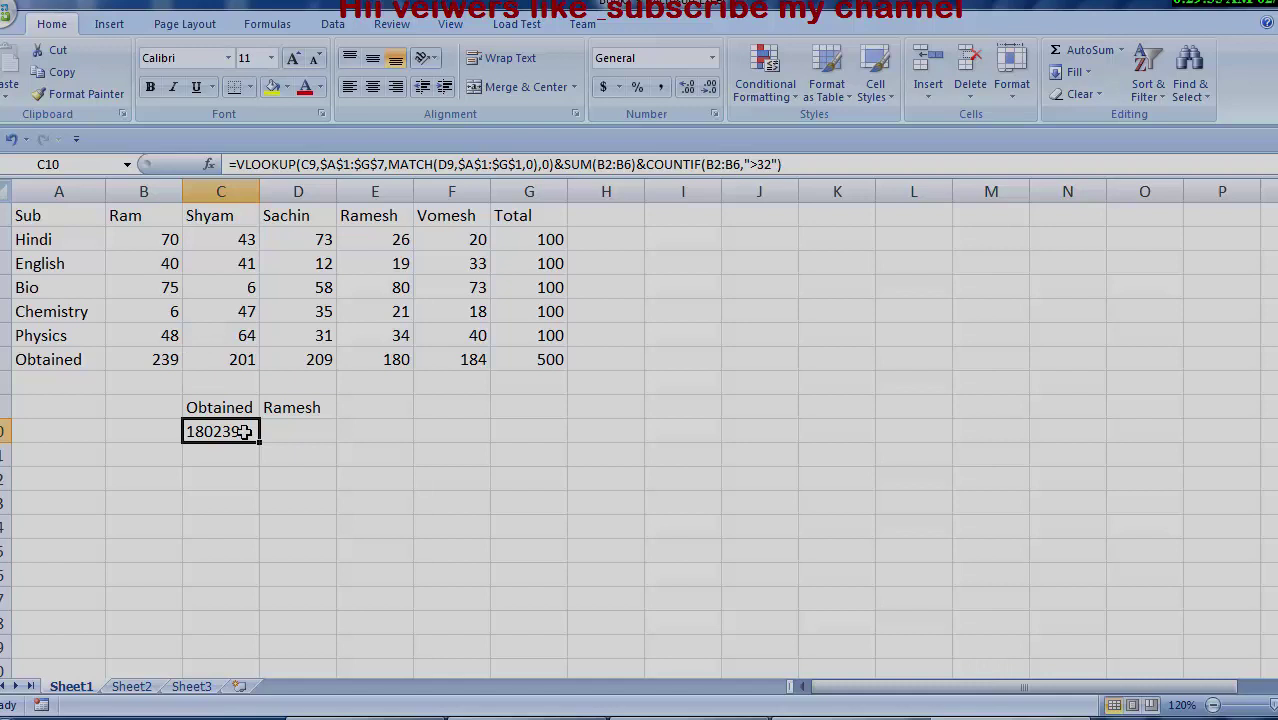
left_click(830, 163)
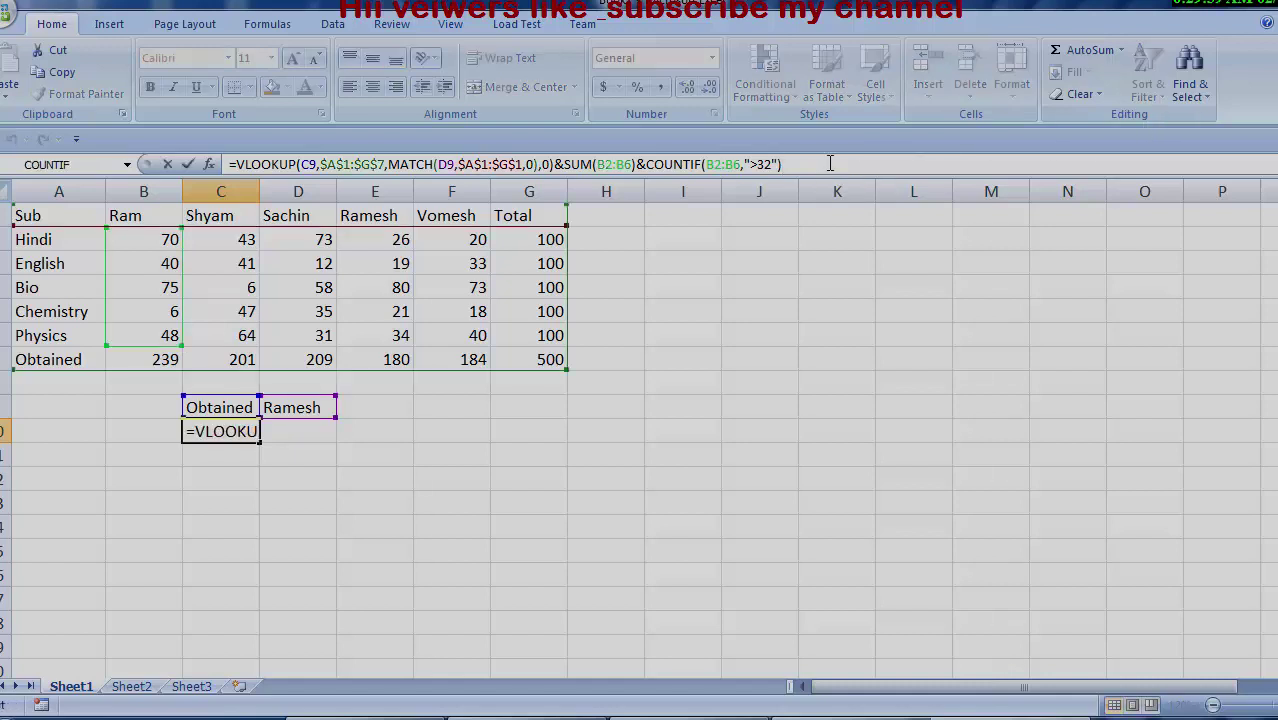
type("c")
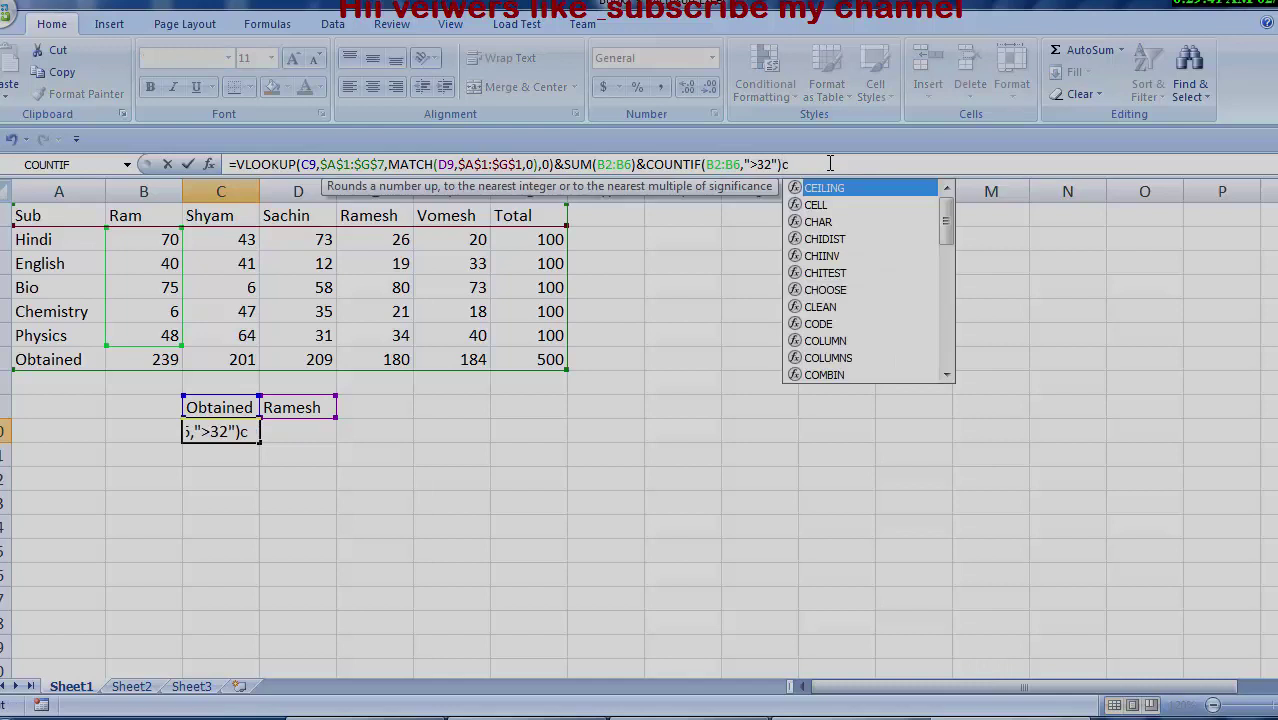
key("BackSpace")
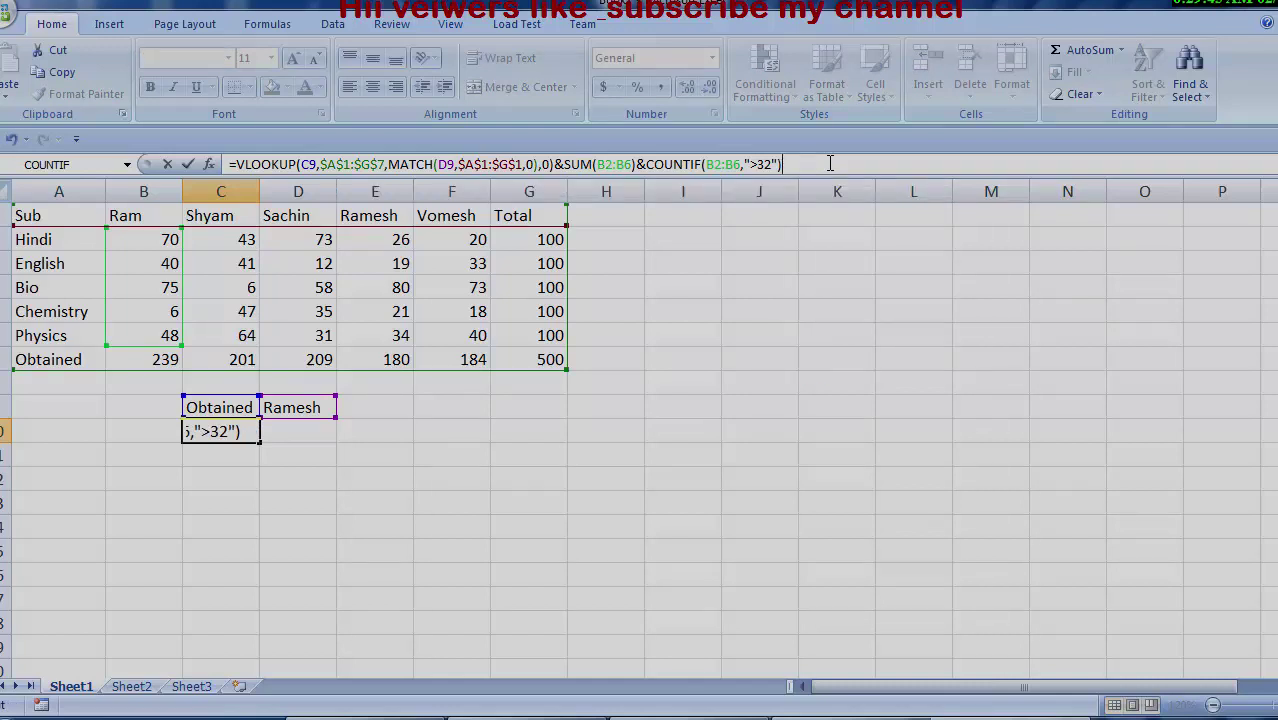
type("&c")
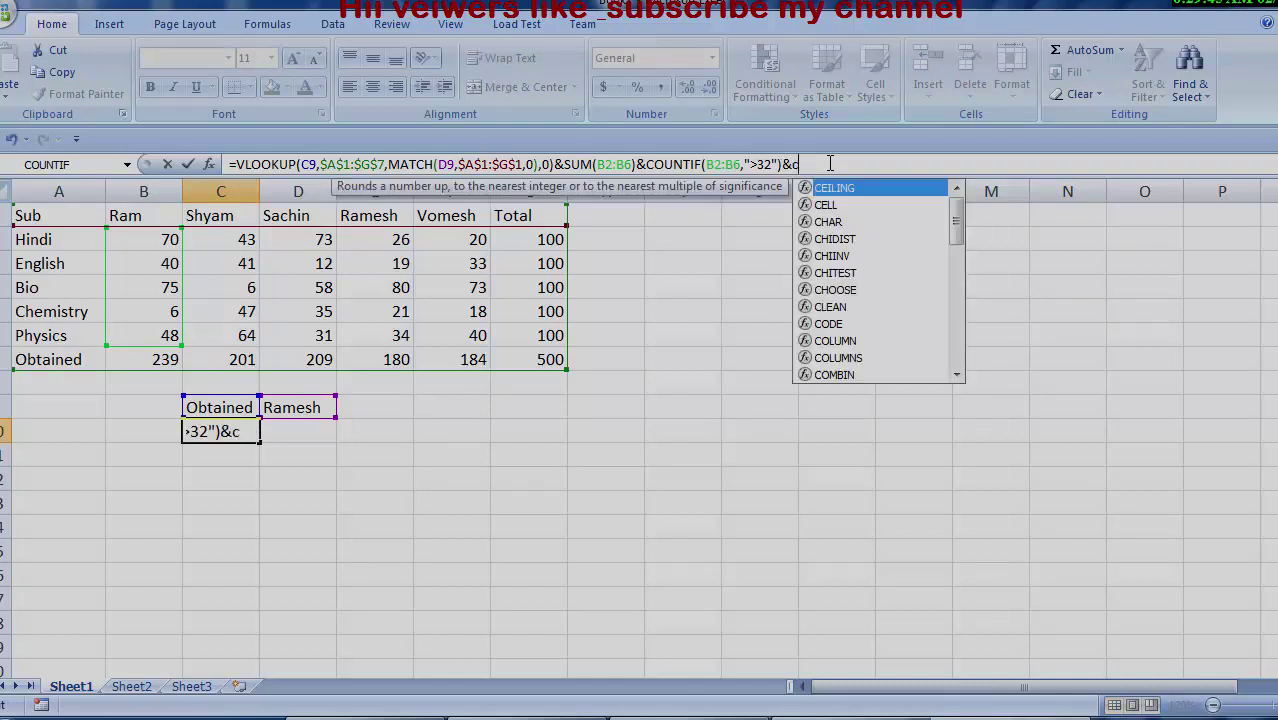
type("ounti")
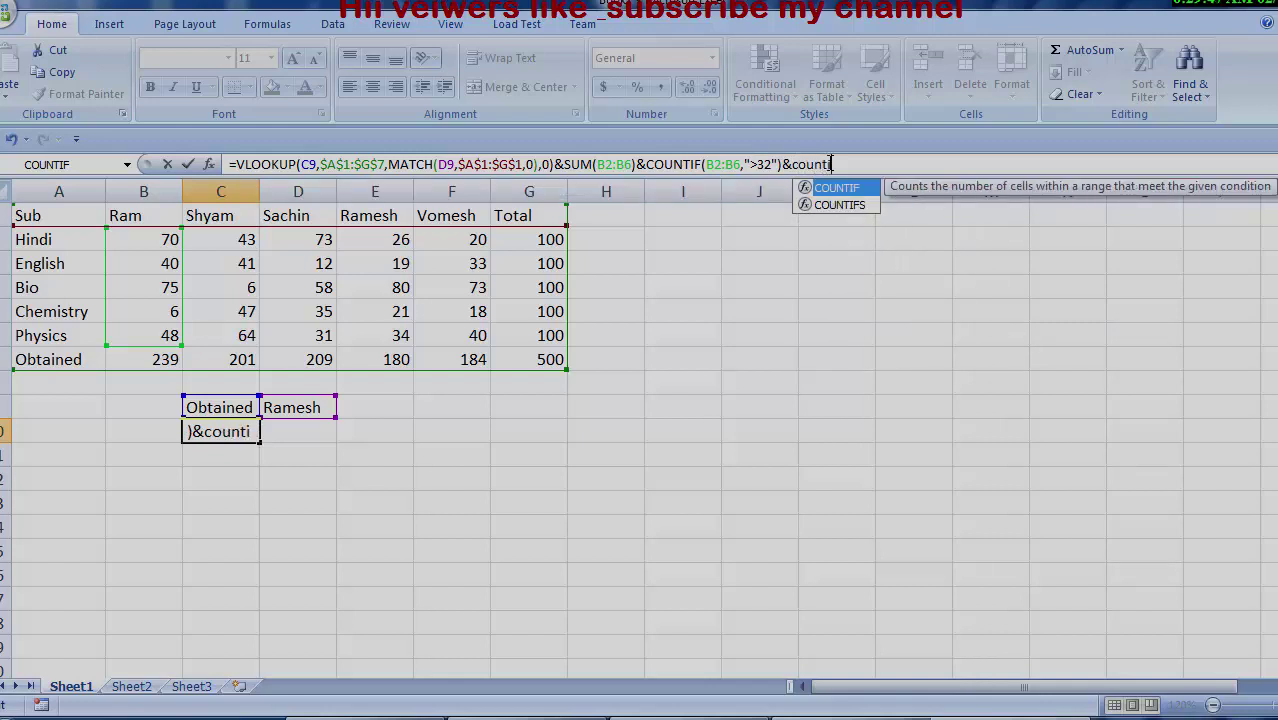
type("f")
key("Tab")
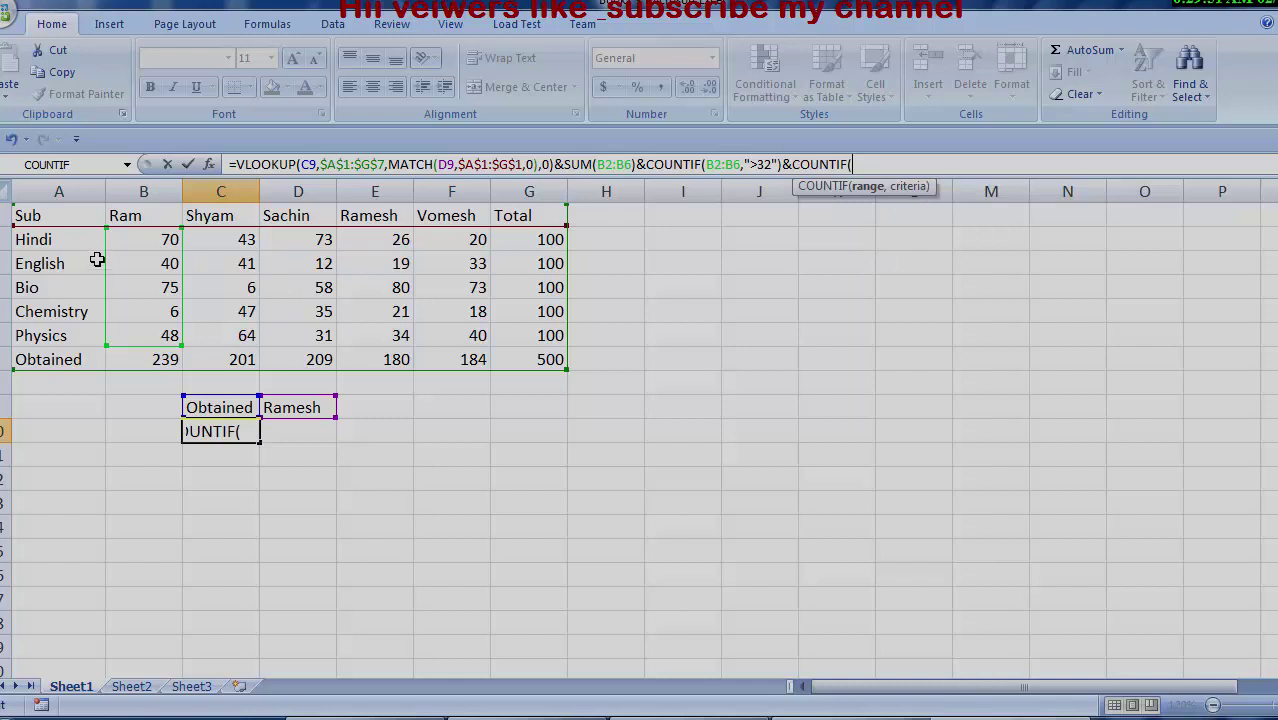
left_click_drag(133, 240, 143, 337)
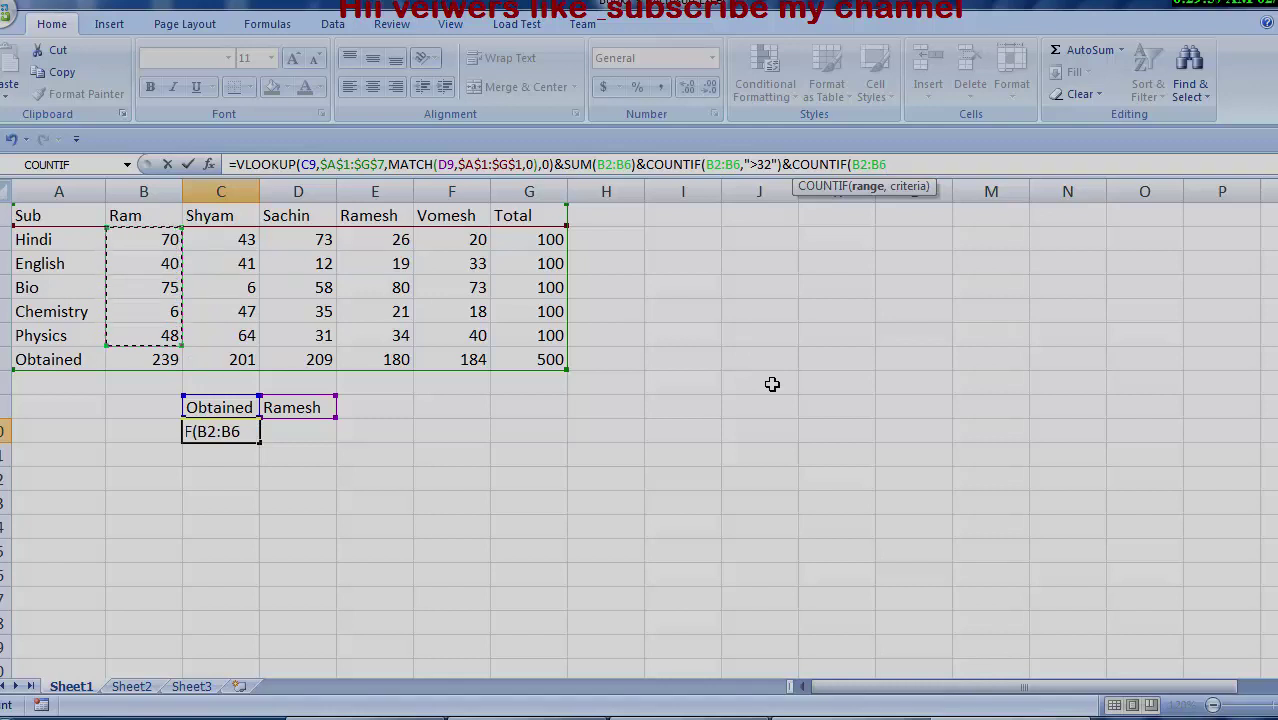
type(",")
type("<")
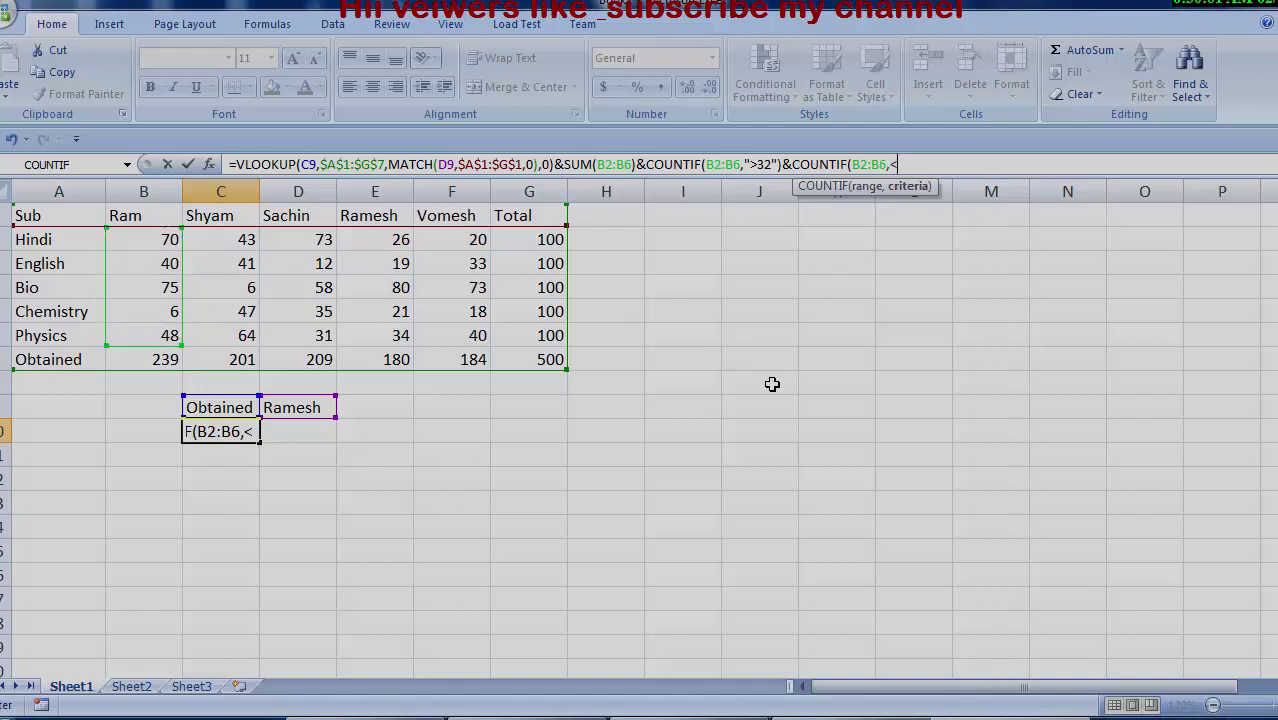
type("33")
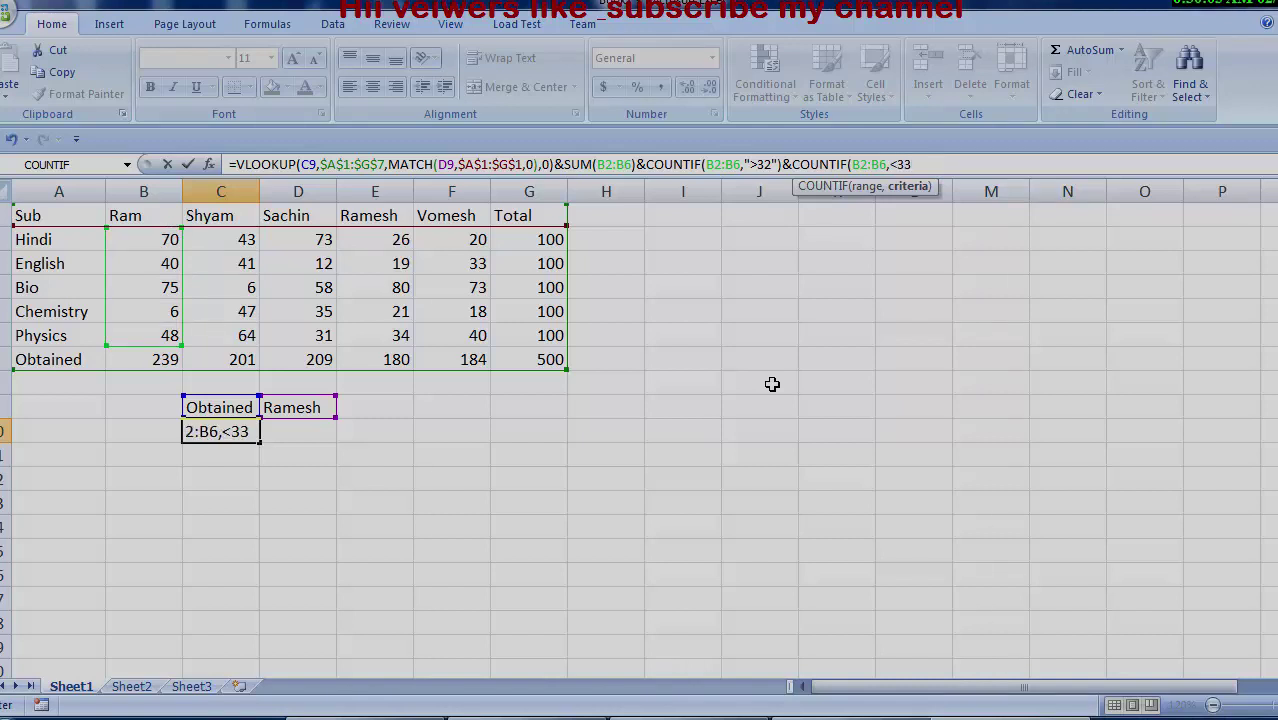
key("BackSpace")
key("BackSpace")
key("BackSpace")
type("\"")
type("<")
type("33")
type("\")")
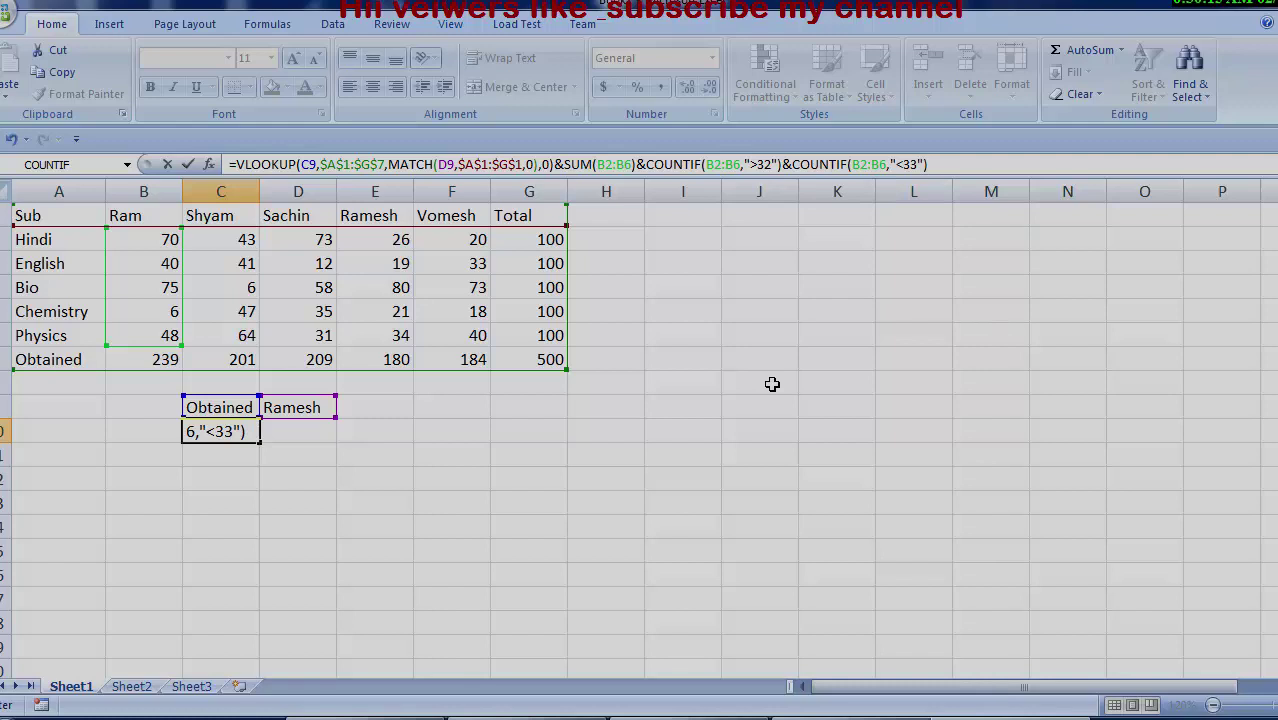
key("Return")
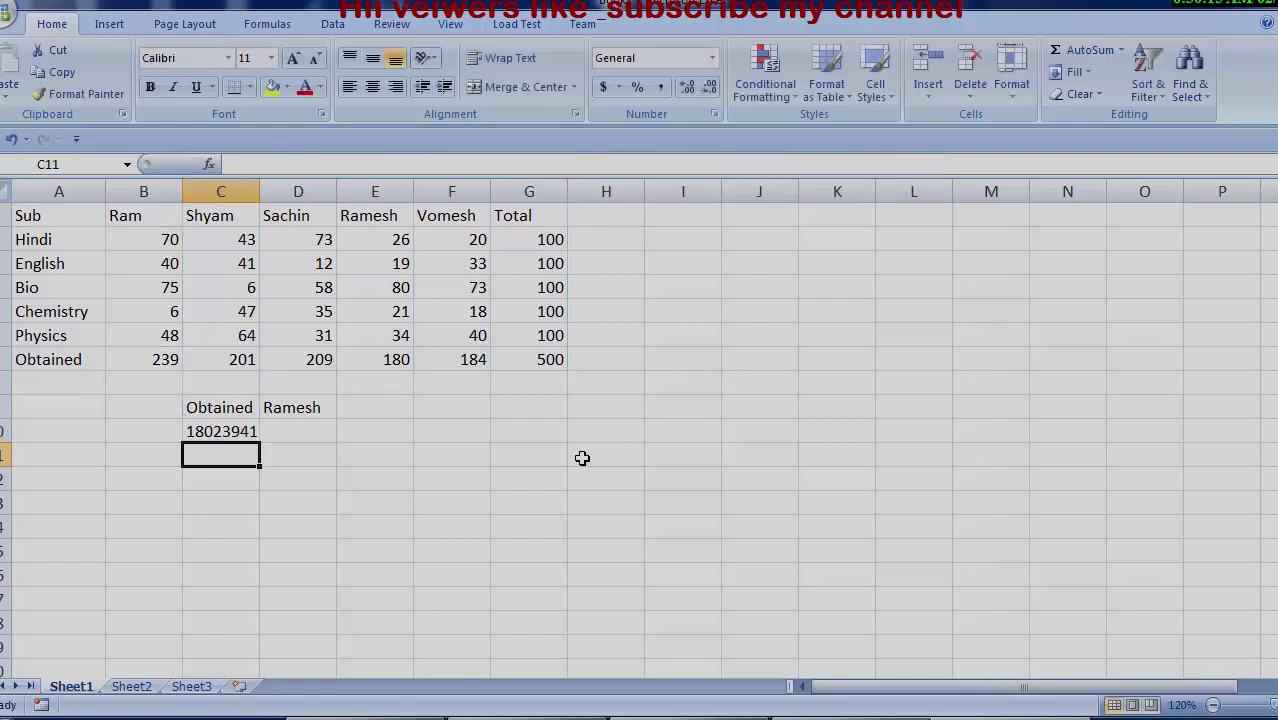
Step: Insert a space before the &COUNTIF join after SUM(B2:B6) in C10's formula, keeping 18023941
left_click(248, 433)
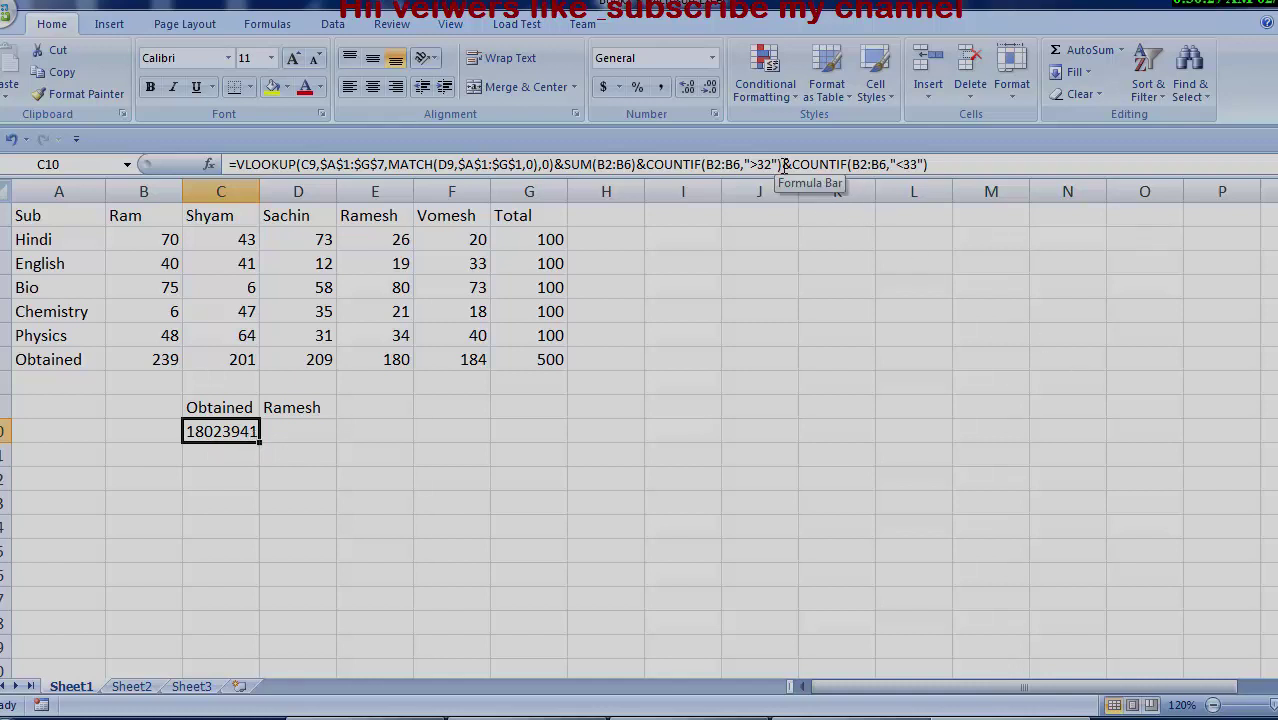
left_click(780, 165)
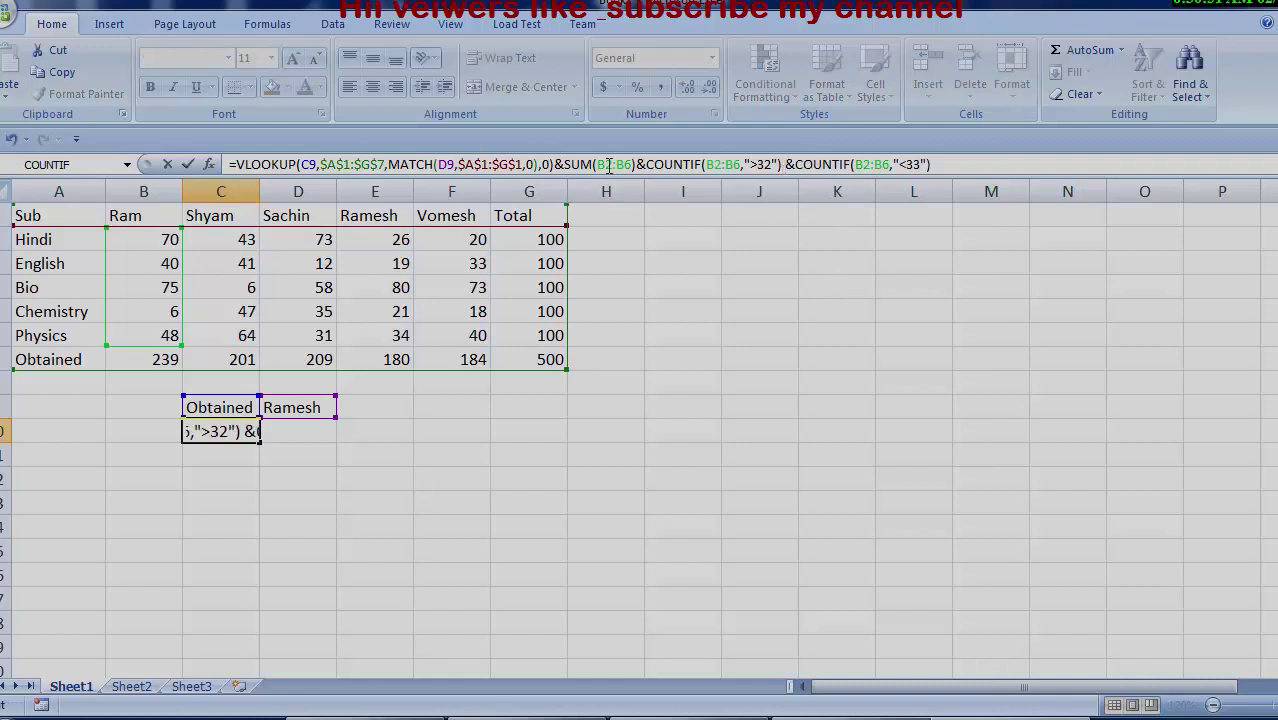
left_click(637, 165)
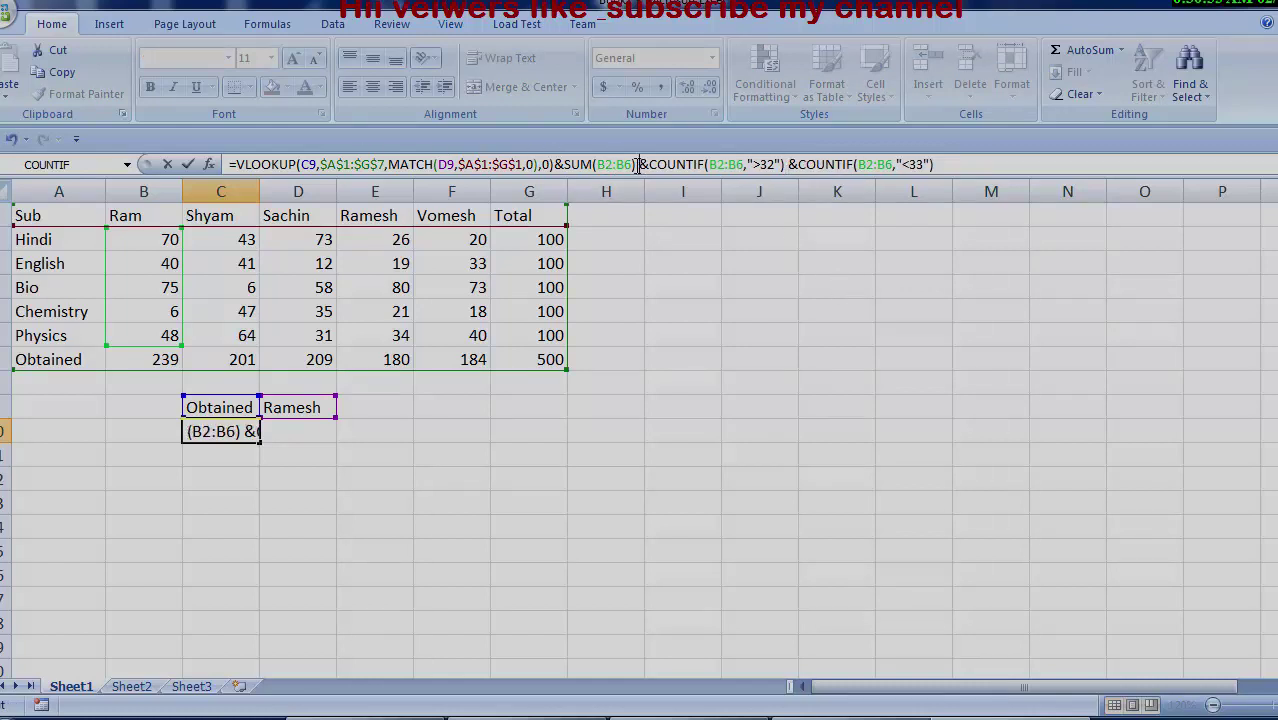
key("Return")
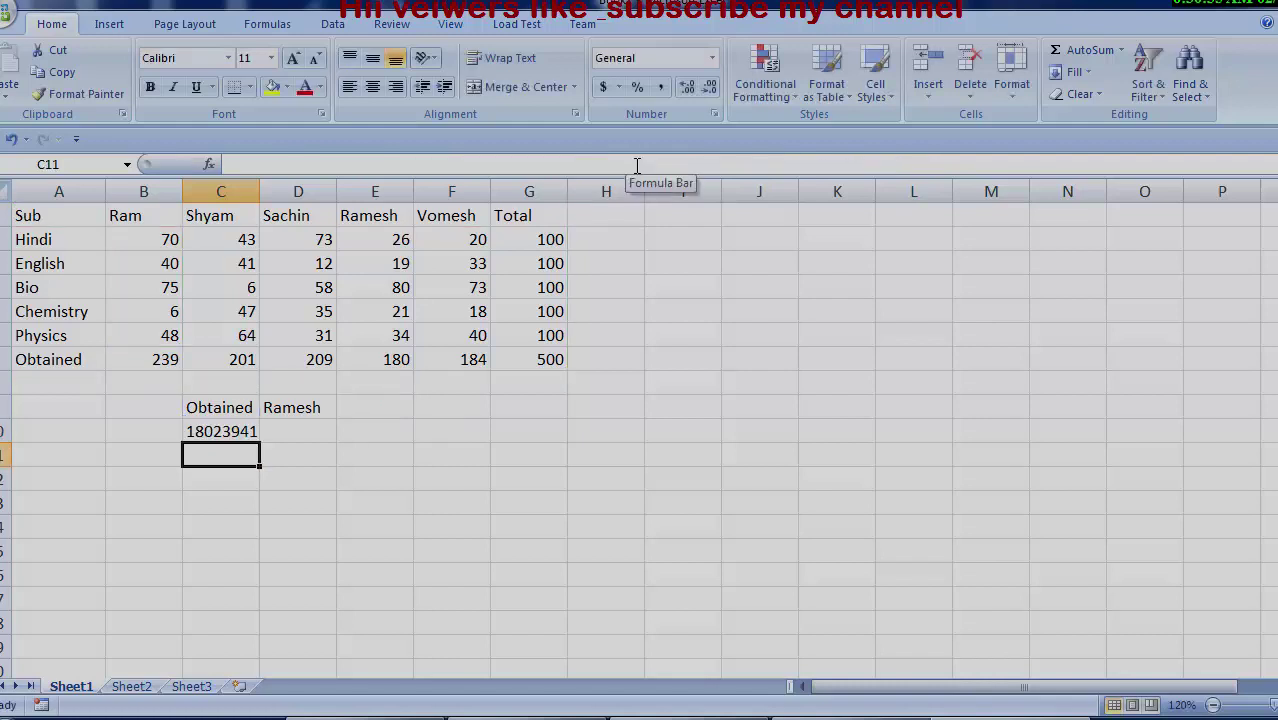
left_click(238, 432)
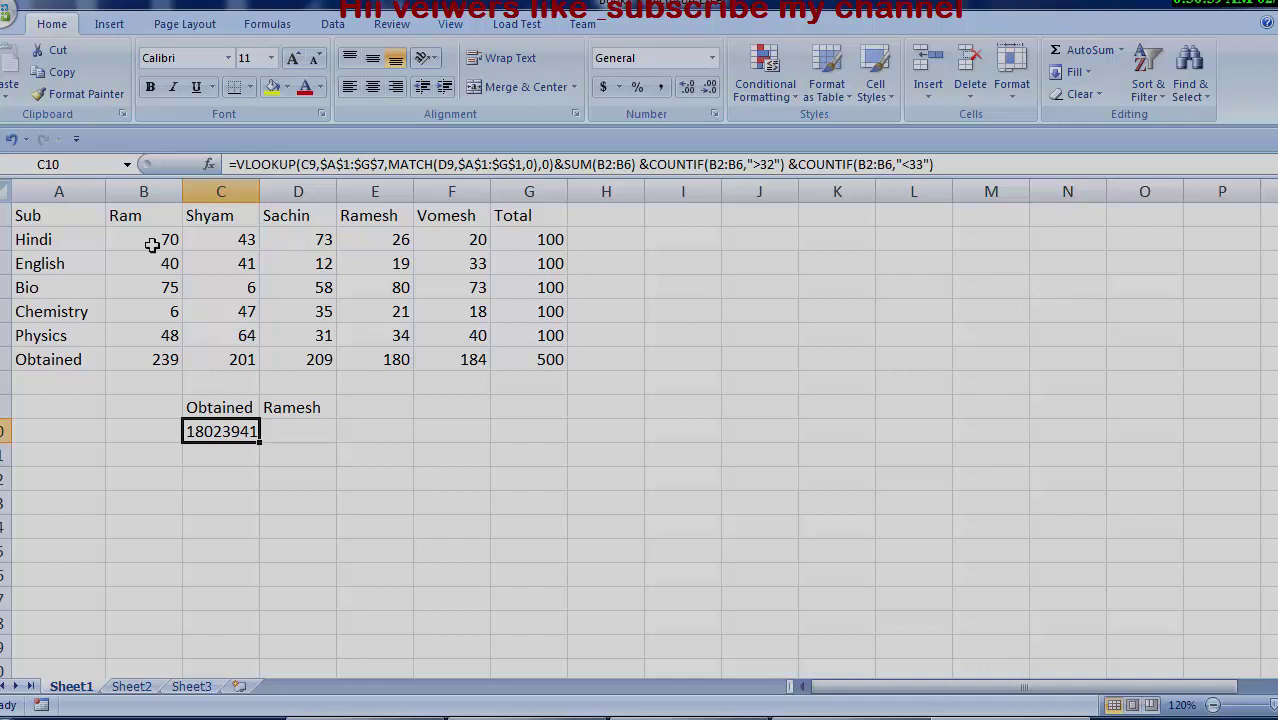